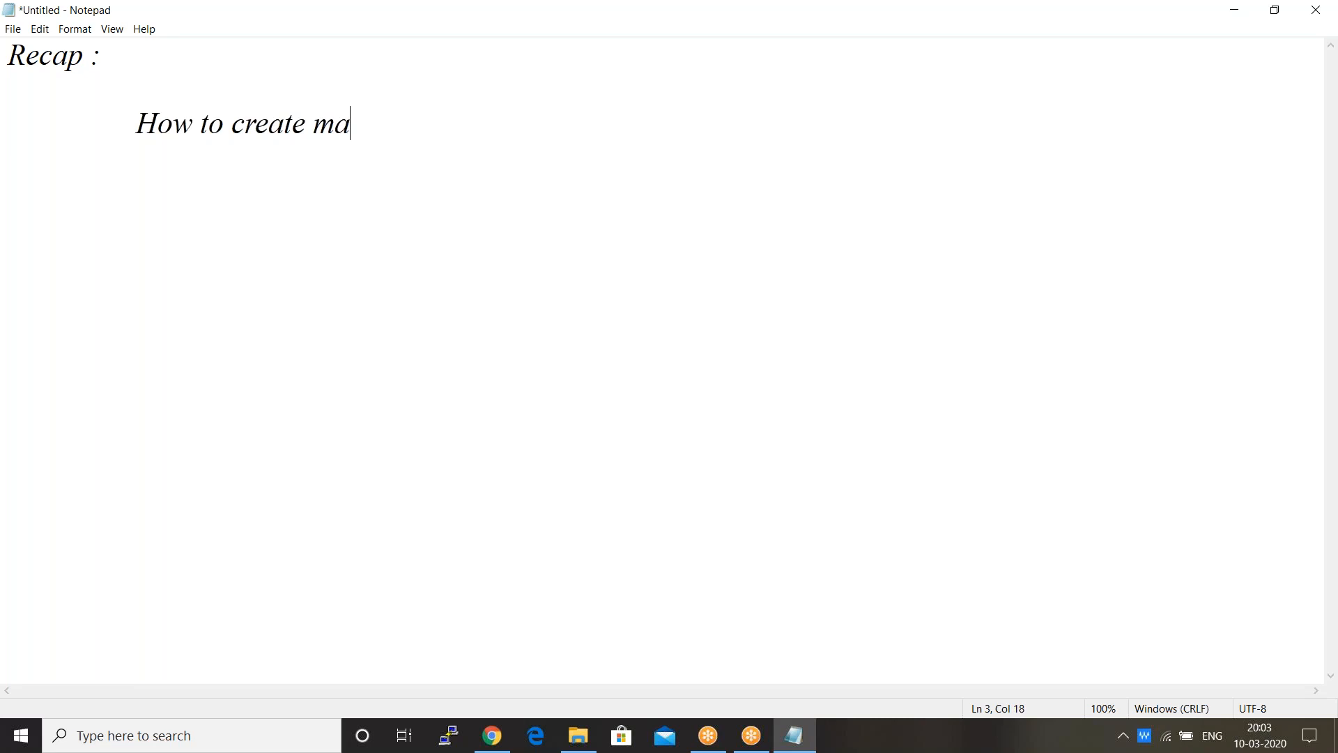
Step: Write the notes 'mass user -->SECATT' and 'How to create mass user --->LSMW' on indented lines
{"action": "type", "text": "er"}
{"action": "type", "text": "-->SECATT"}
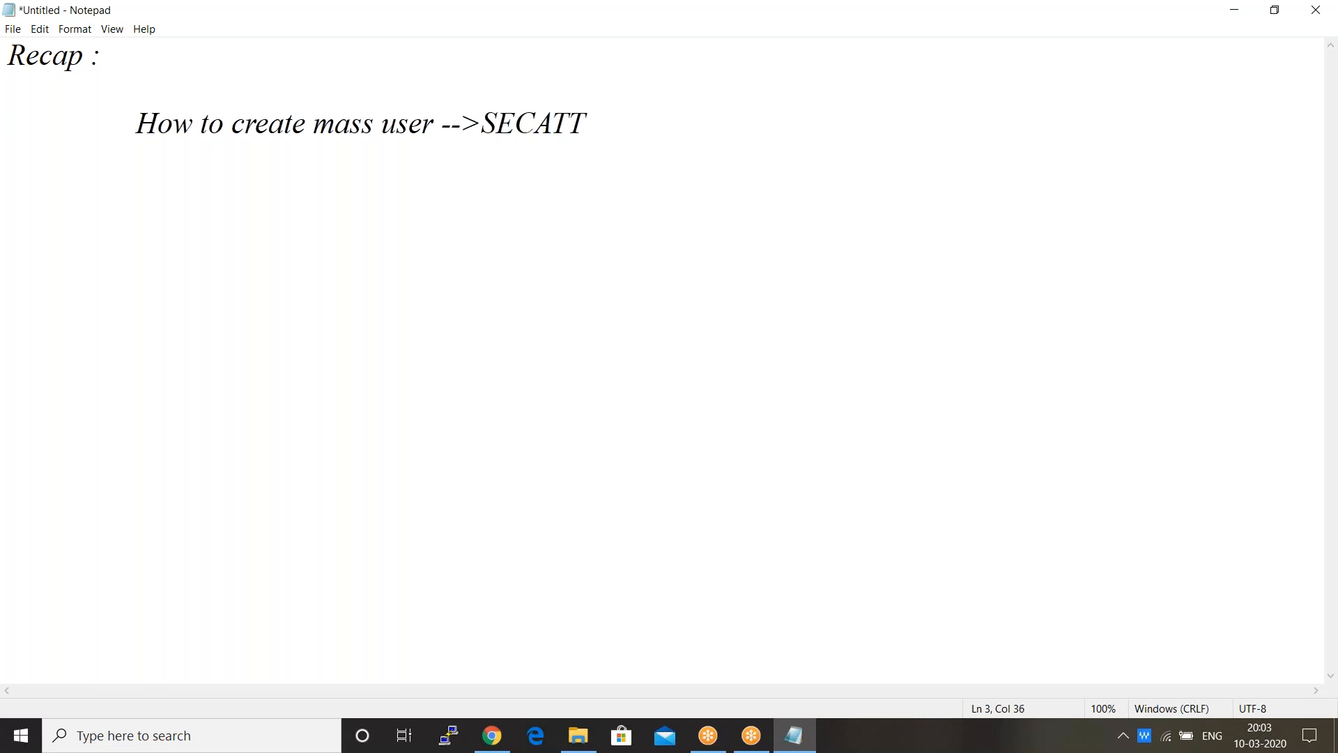
{"action": "key", "text": "Return"}
{"action": "key", "text": "Return"}
{"action": "key", "text": "Tab"}
{"action": "key", "text": "Tab"}
{"action": "key", "text": "Return"}
{"action": "key", "text": "Tab"}
{"action": "type", "text": "How to crea"}
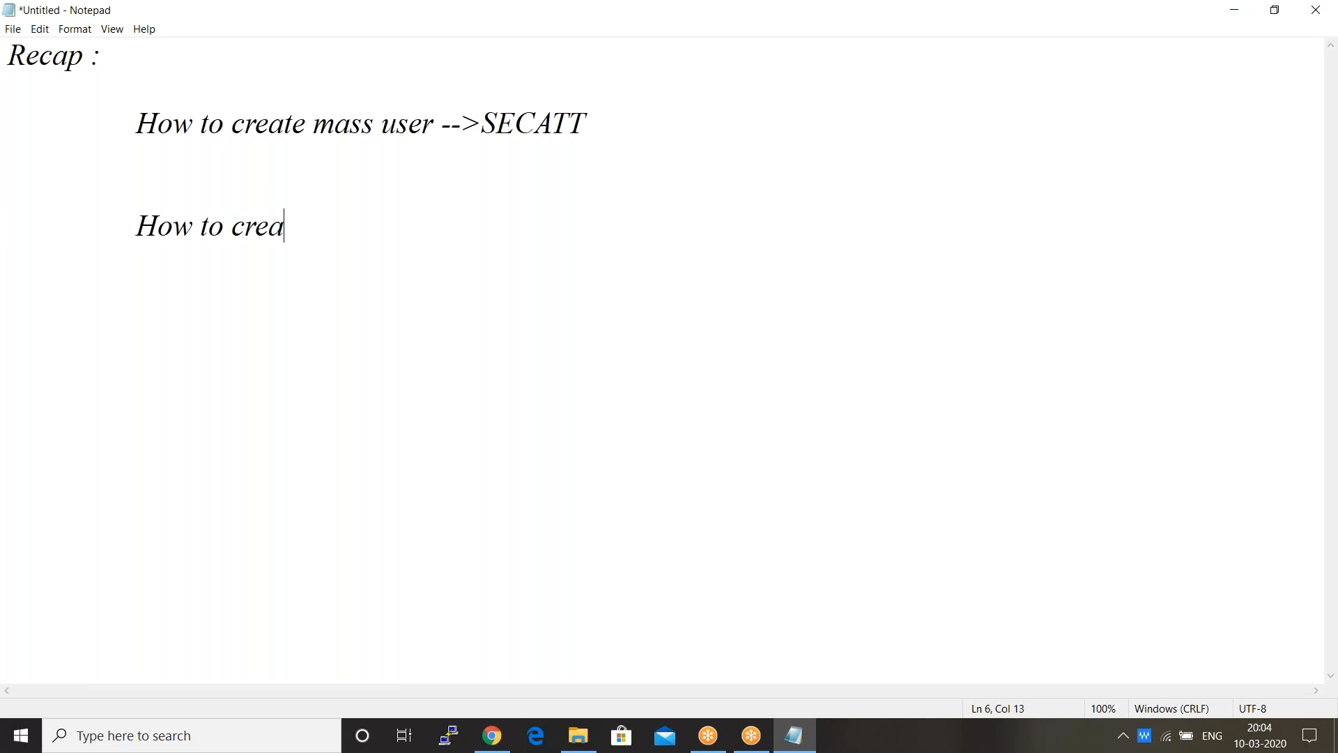
{"action": "type", "text": "te mass "}
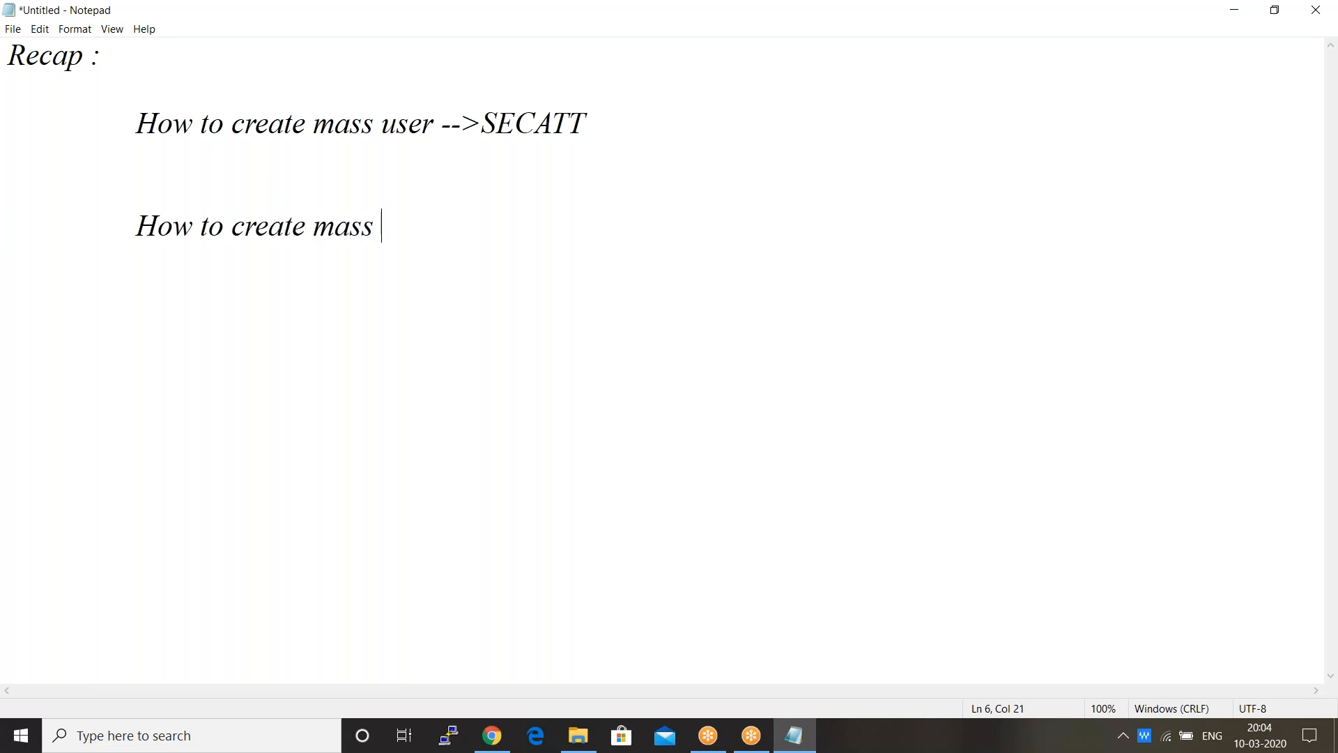
{"action": "type", "text": "user --->LSMW"}
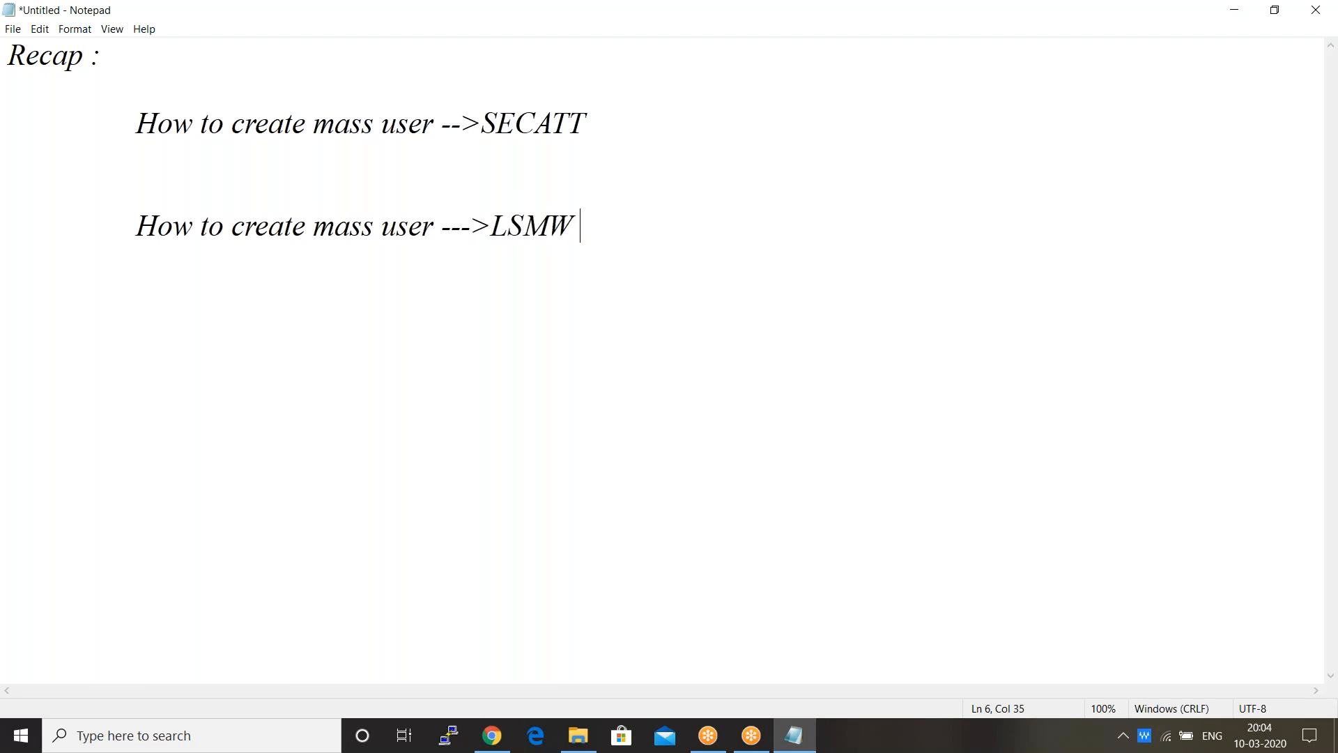
Step: Append '--->su01,pfcg' to the SECATT note line
{"action": "left_click", "coordinate": [612, 110]}
{"action": "type", "text": "--->S"}
{"action": "key", "text": "BackSpace"}
{"action": "type", "text": "su01,pfcg"}
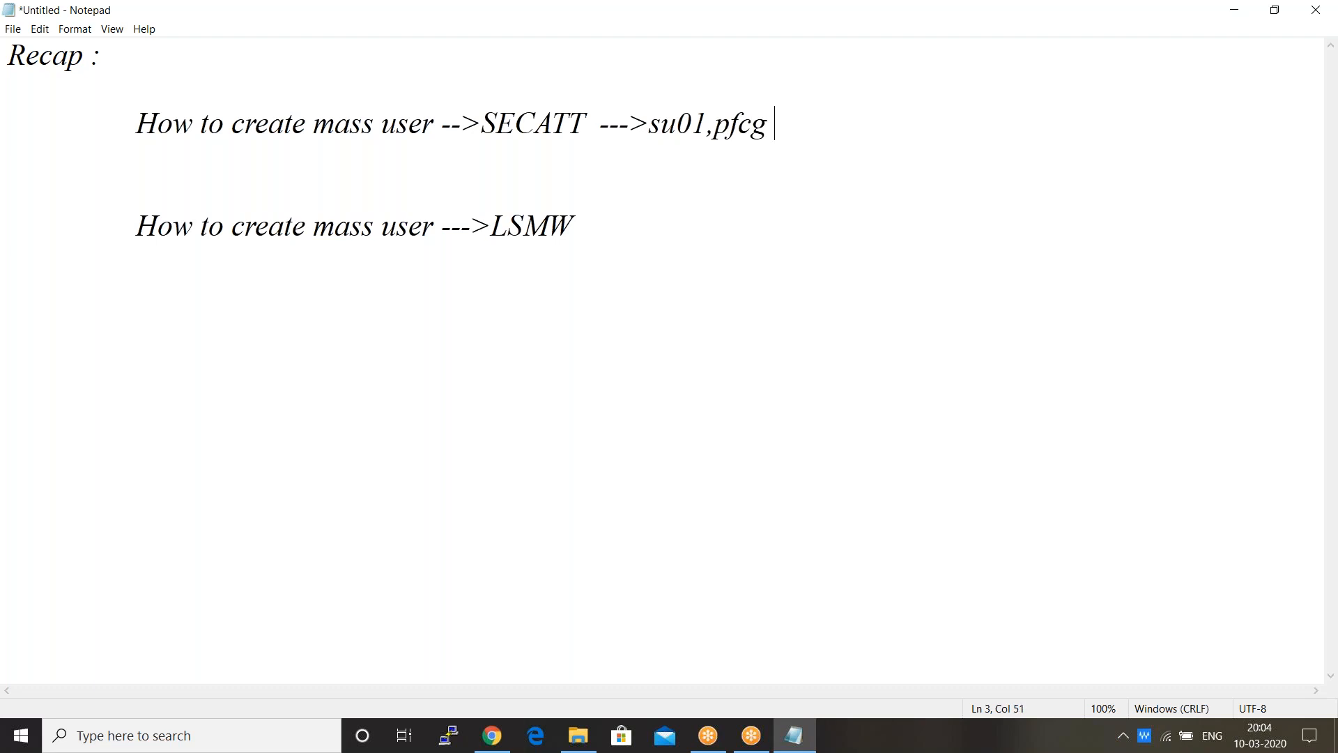
{"action": "left_click", "coordinate": [613, 227]}
Step: Add the indented line 'Legacy system migration workbench' under the LSMW note
{"action": "key", "text": "Return"}
{"action": "key", "text": "Return"}
{"action": "key", "text": "Tab"}
{"action": "key", "text": "Tab"}
{"action": "key", "text": "Tab"}
{"action": "type", "text": "l"}
{"action": "key", "text": "BackSpace"}
{"action": "type", "text": "Legacy"}
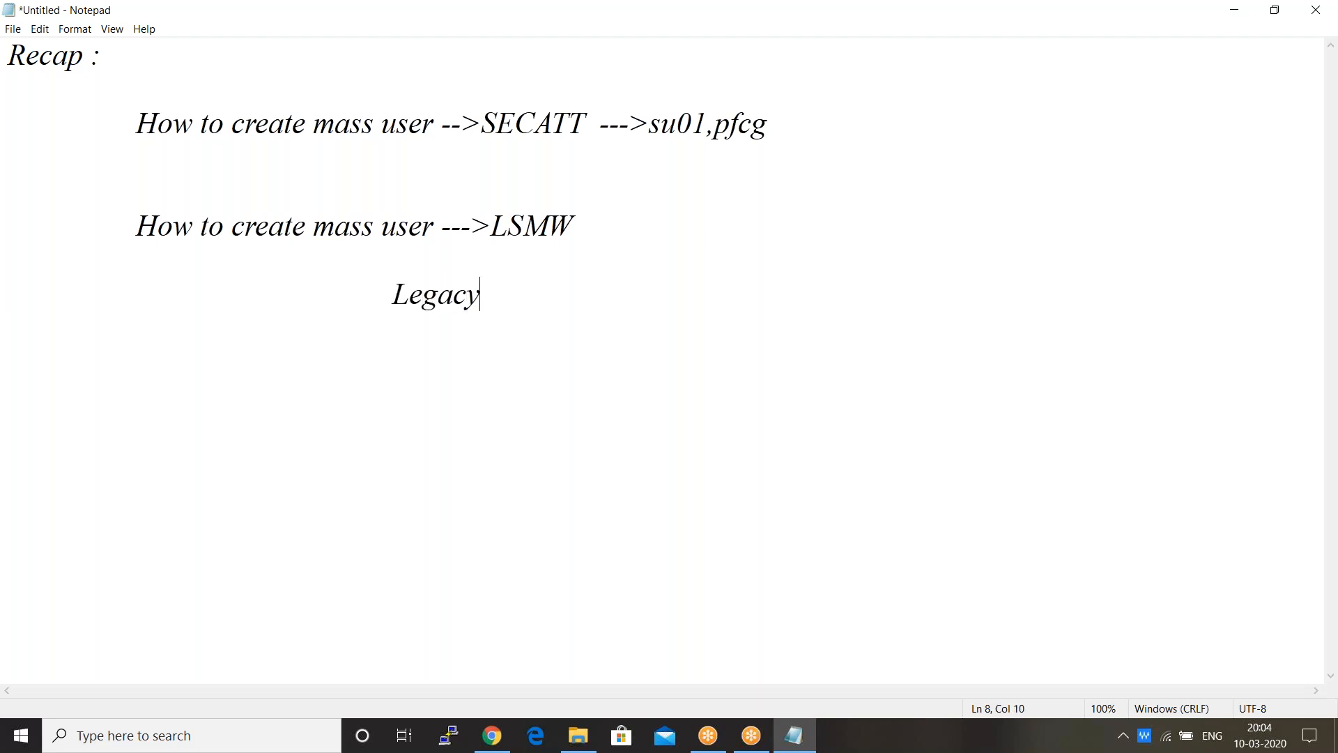
{"action": "type", "text": " system "}
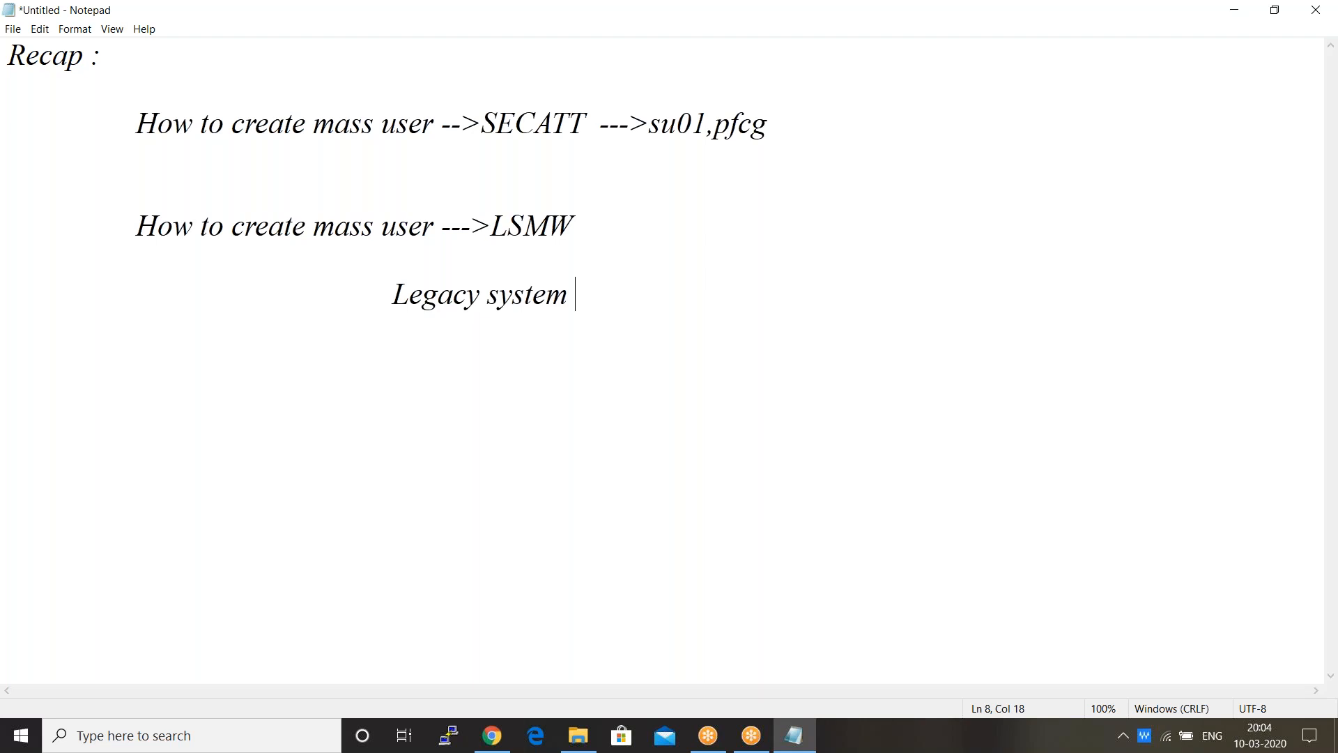
{"action": "type", "text": "migration workce"}
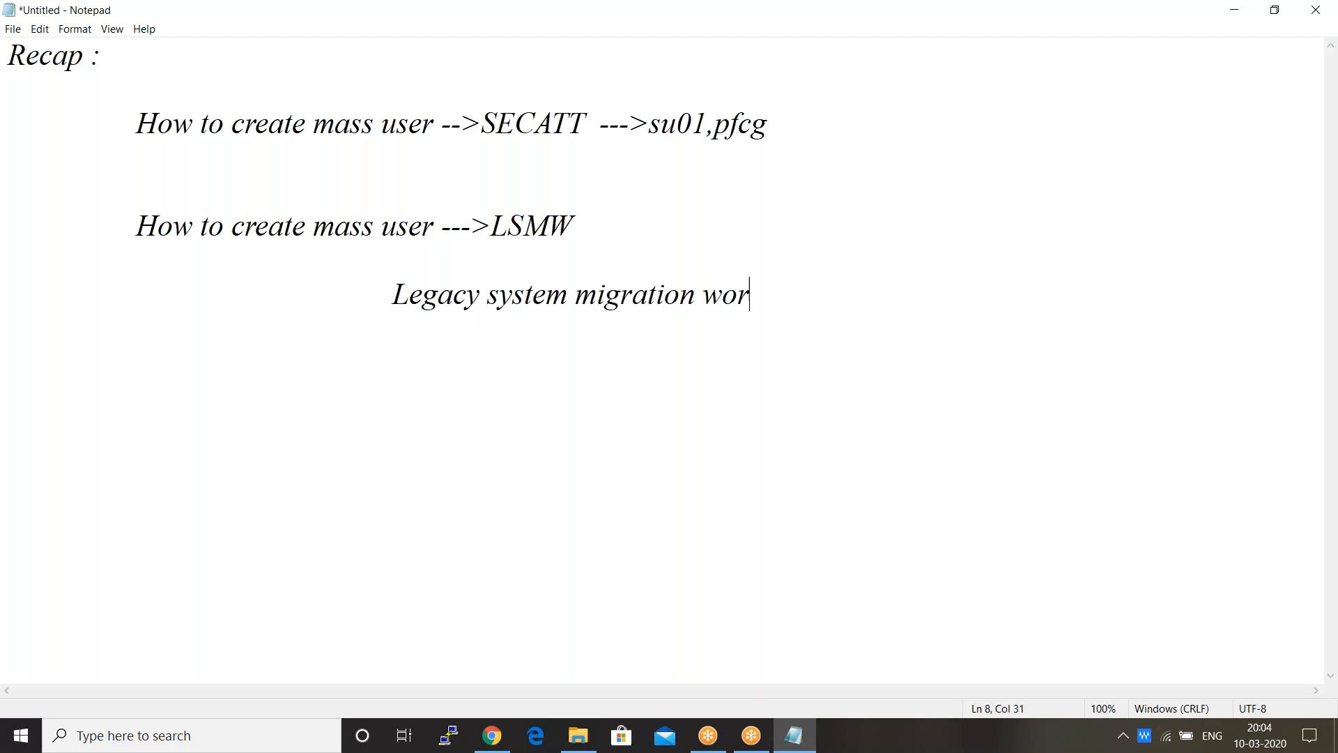
{"action": "key", "text": "BackSpace"}
{"action": "key", "text": "BackSpace"}
{"action": "type", "text": "bench"}
Step: Add 'NONSAP TO SAP' on the next indented line, then leave Notepad
{"action": "key", "text": "Return"}
{"action": "key", "text": "Return"}
{"action": "key", "text": "Tab"}
{"action": "key", "text": "Tab"}
{"action": "key", "text": "Tab"}
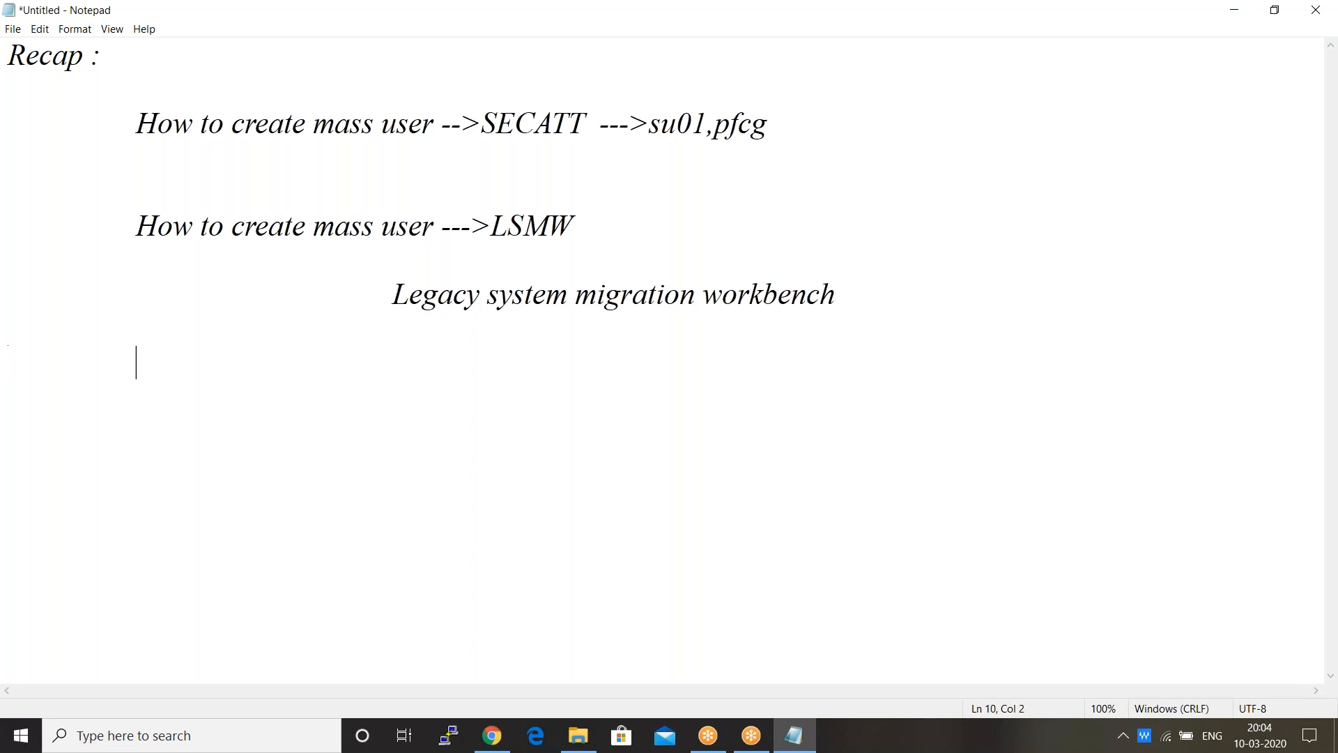
{"action": "type", "text": "NONSAP TO SAP"}
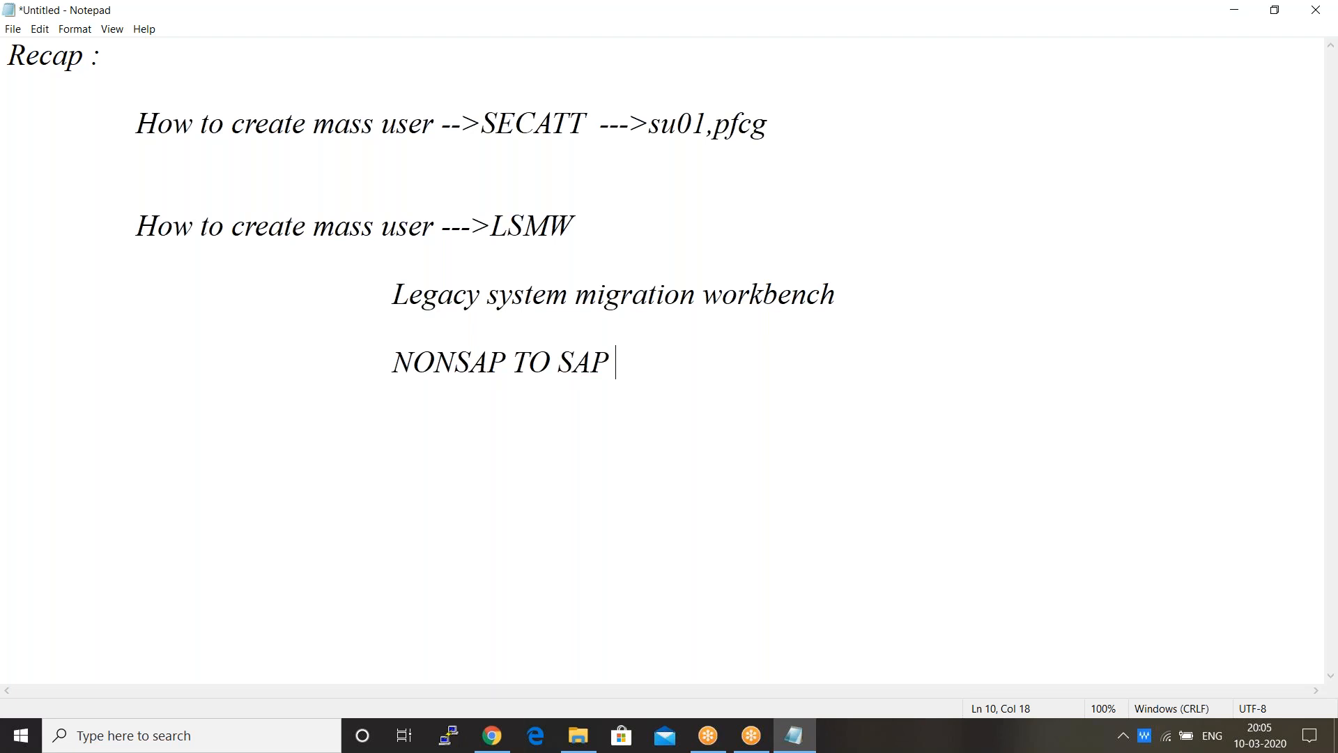
{"action": "key", "text": "Return"}
{"action": "key", "text": "Return"}
{"action": "key", "text": "Tab"}
{"action": "key", "text": "Tab"}
{"action": "left_click", "coordinate": [1160, 245]}
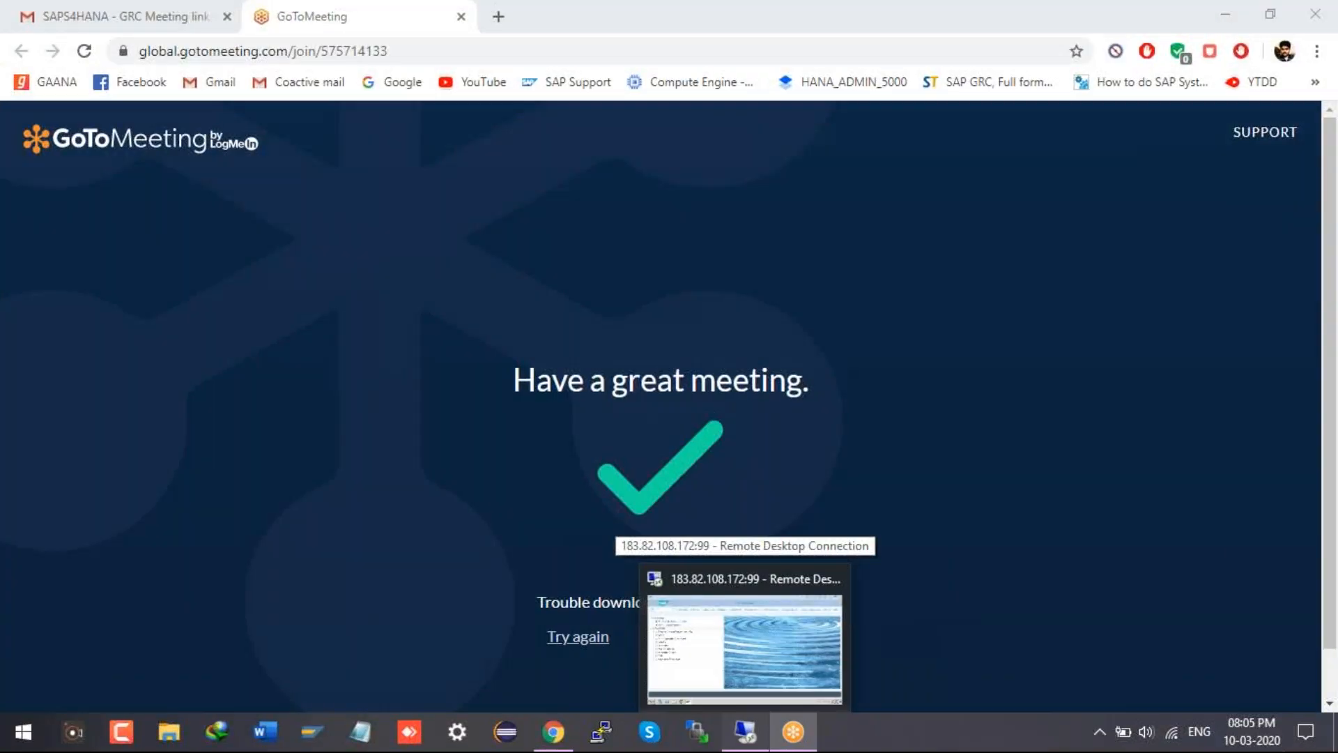
Step: Bring the Remote Desktop window with SAP Easy Access to the front
{"action": "left_click", "coordinate": [746, 639]}
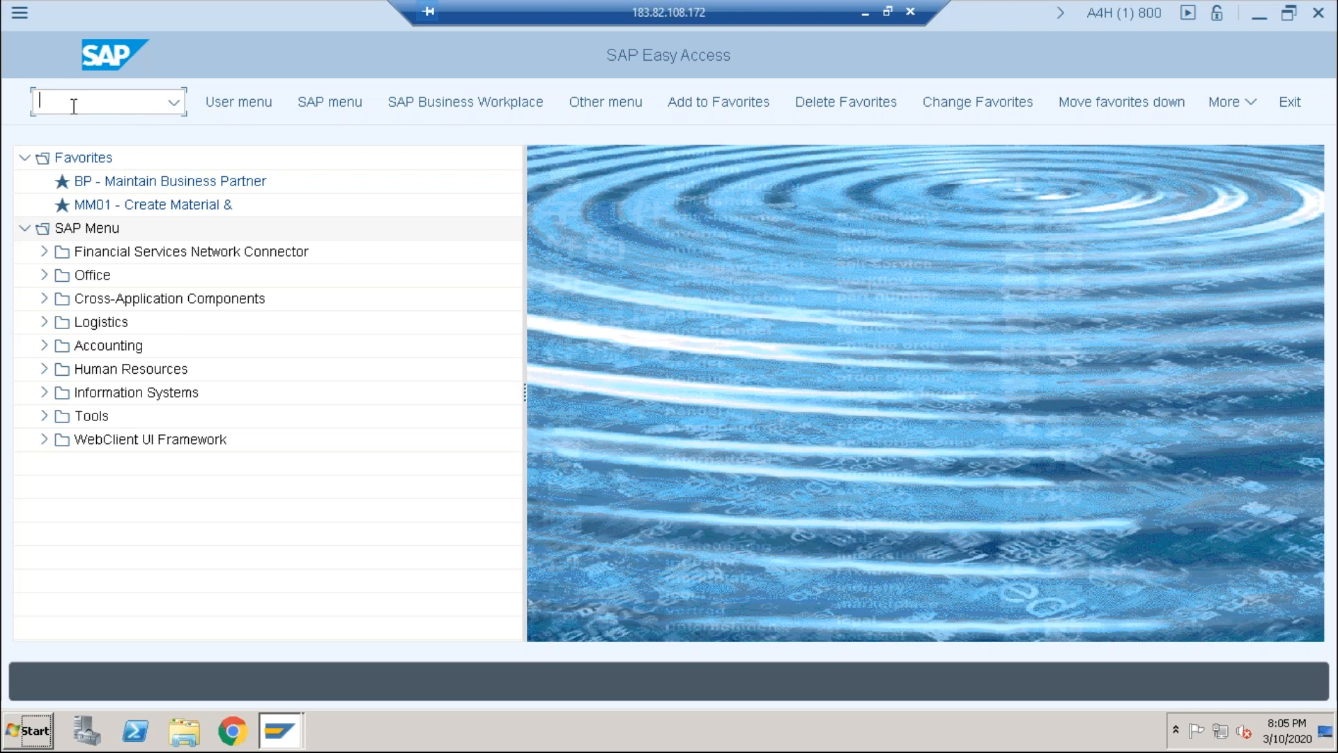
Step: Run transaction lsmw and dismiss the workbench welcome message
{"action": "type", "text": "s"}
{"action": "key", "text": "BackSpace"}
{"action": "left_click", "coordinate": [174, 103]}
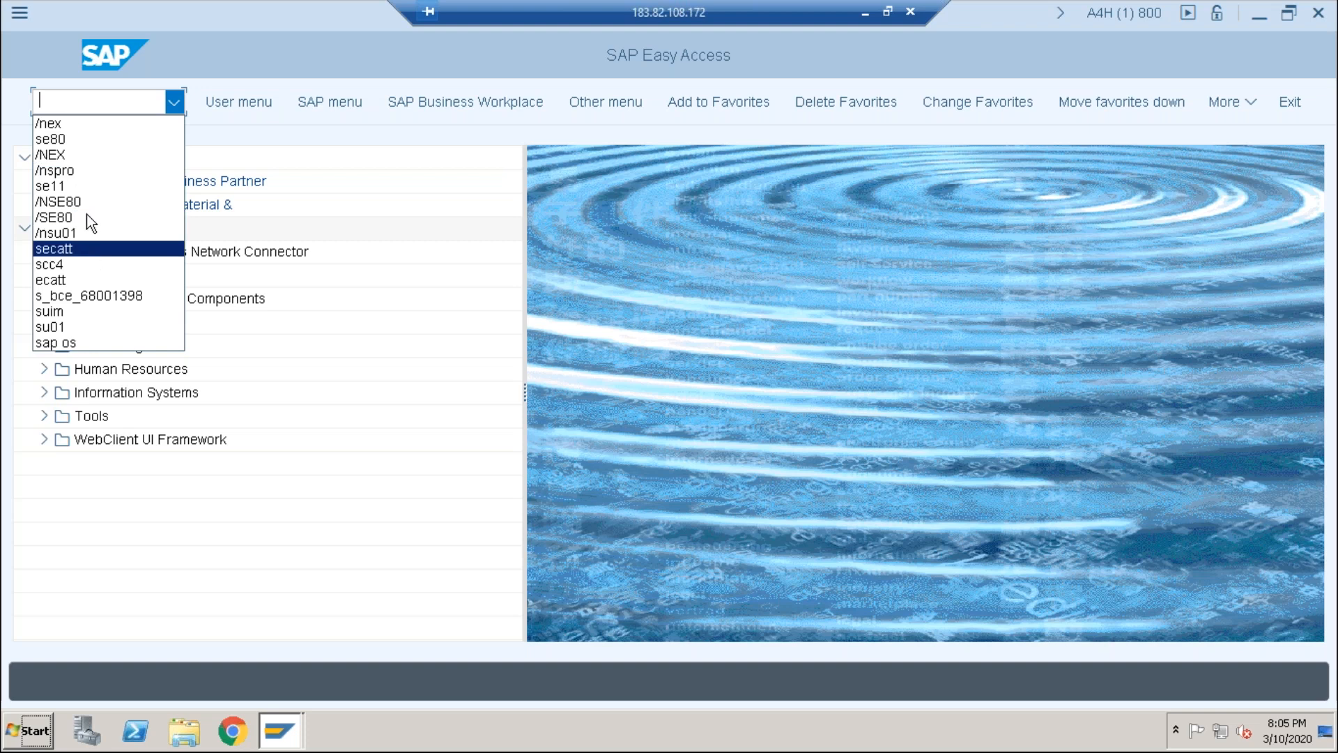
{"action": "type", "text": "lsm"}
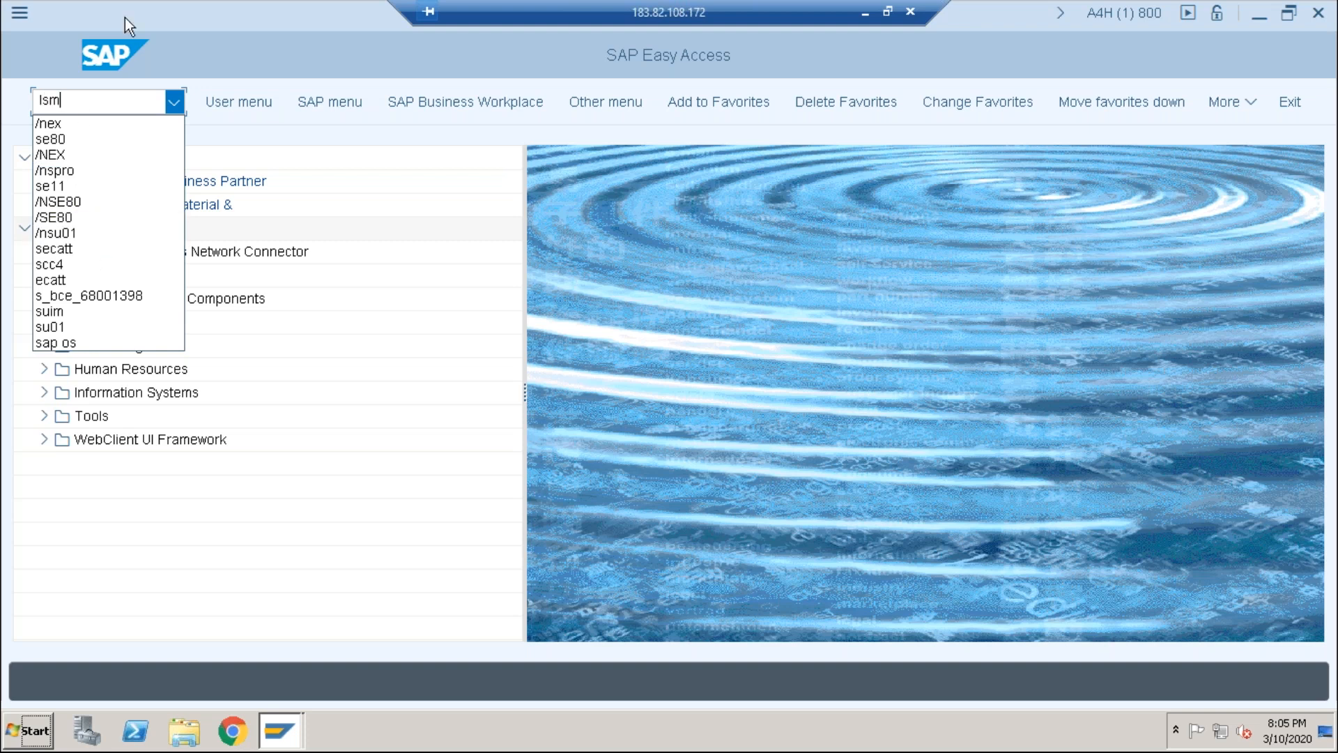
{"action": "type", "text": "w"}
{"action": "key", "text": "Return"}
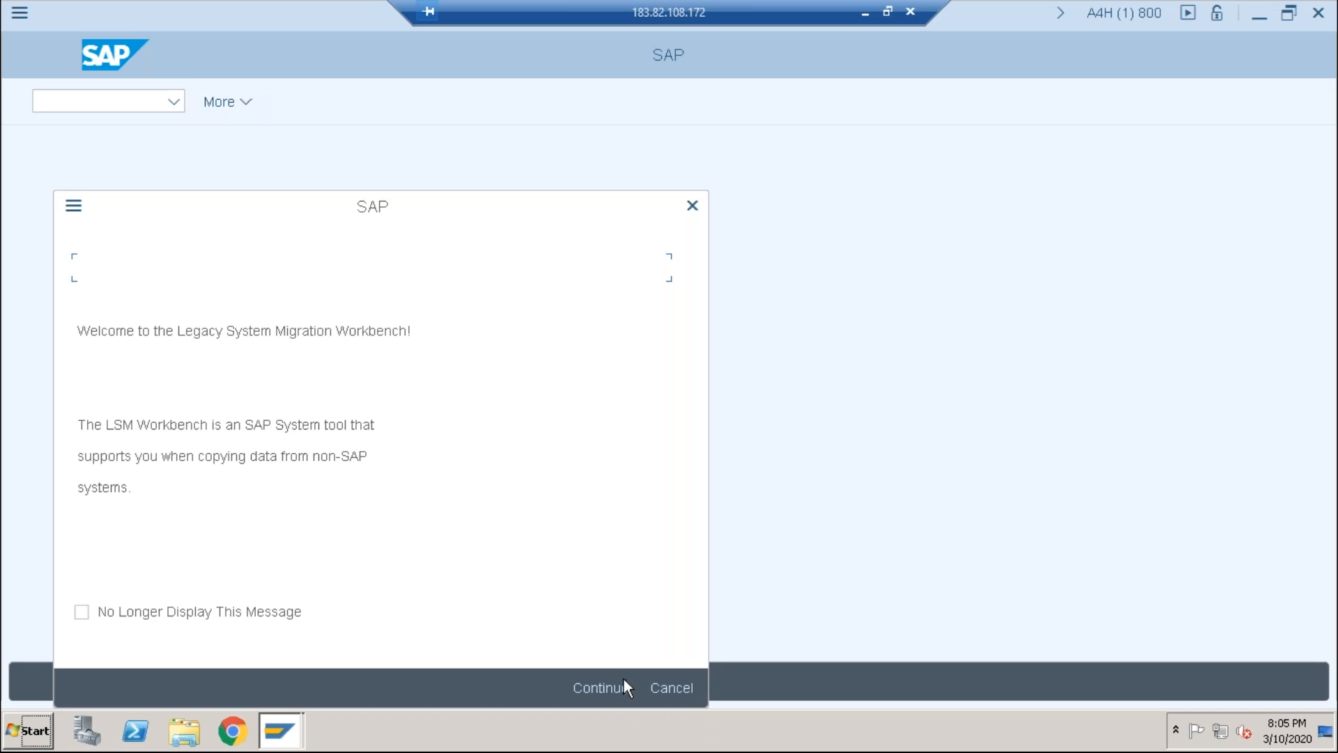
{"action": "left_click", "coordinate": [602, 690]}
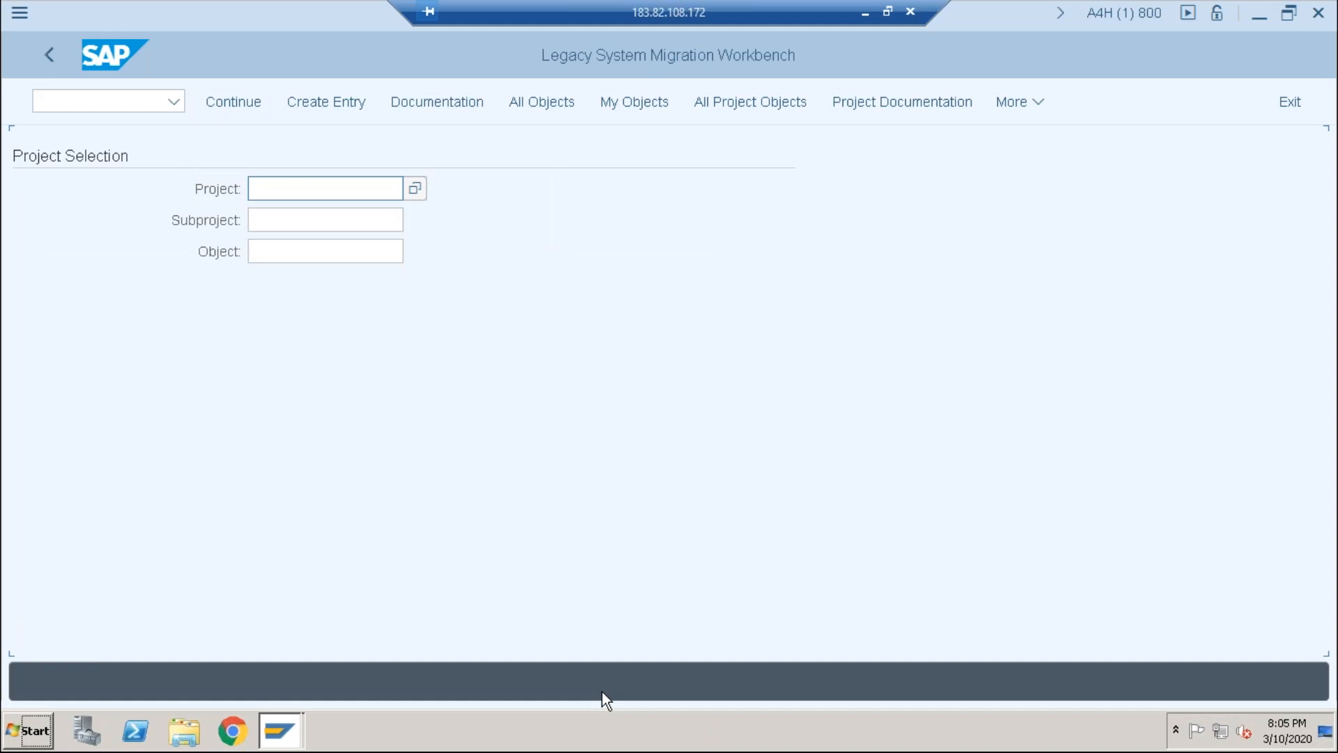
Step: Create project Z_BASIS with the description 'mass user maintana'
{"action": "left_click", "coordinate": [325, 196]}
{"action": "type", "text": "z_basis"}
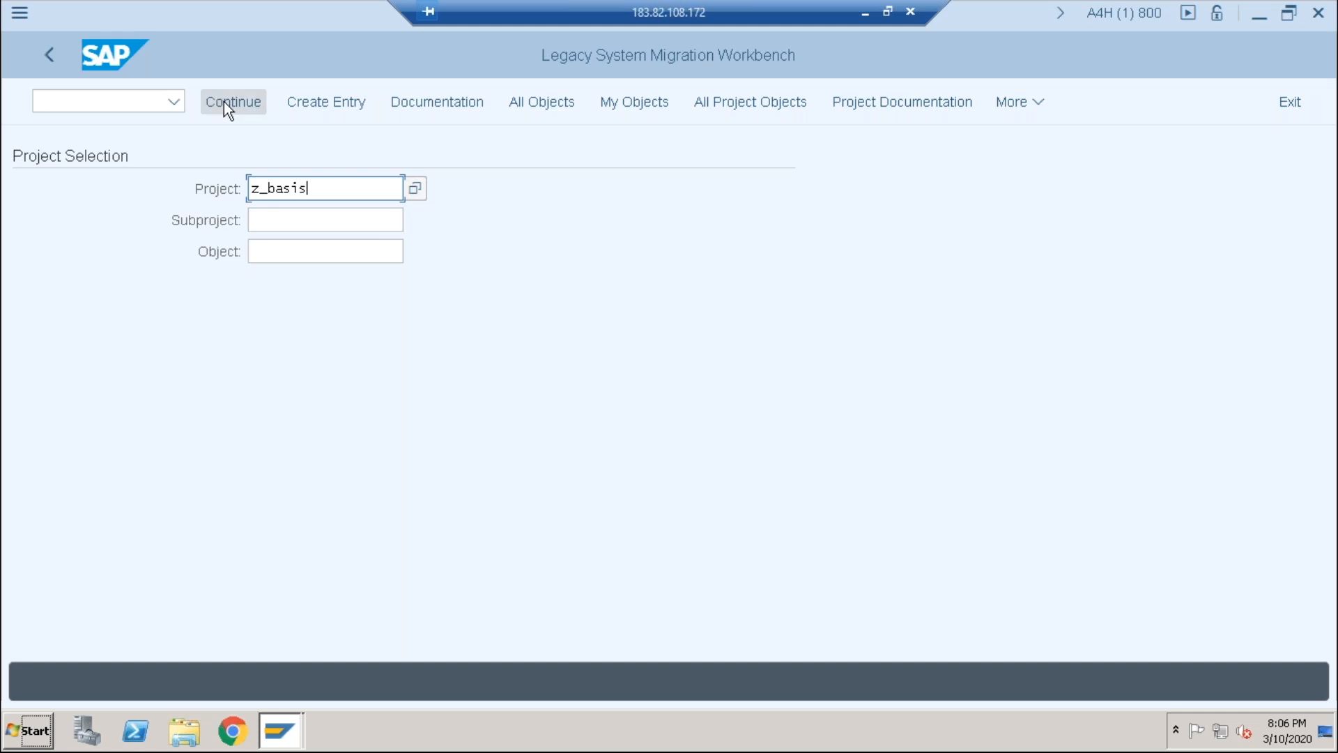
{"action": "left_click", "coordinate": [355, 103]}
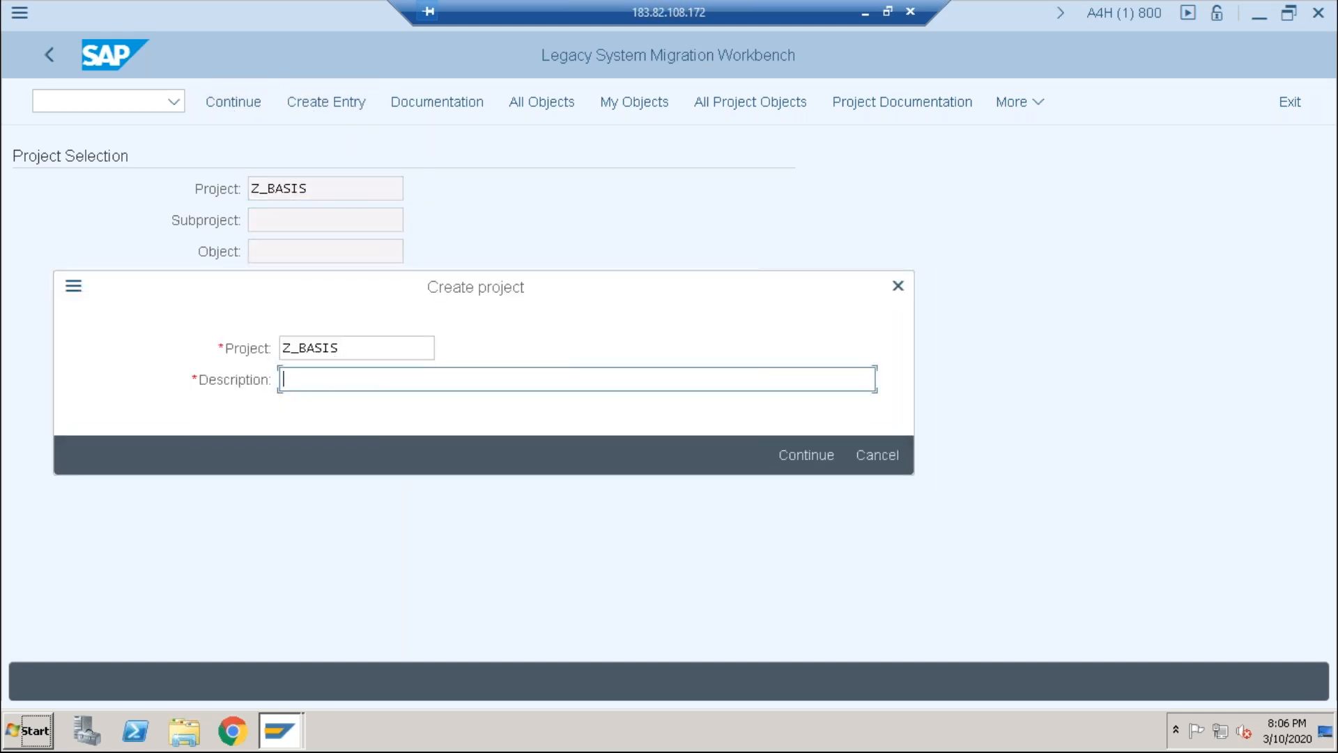
{"action": "type", "text": "mass user maintanab"}
{"action": "key", "text": "BackSpace"}
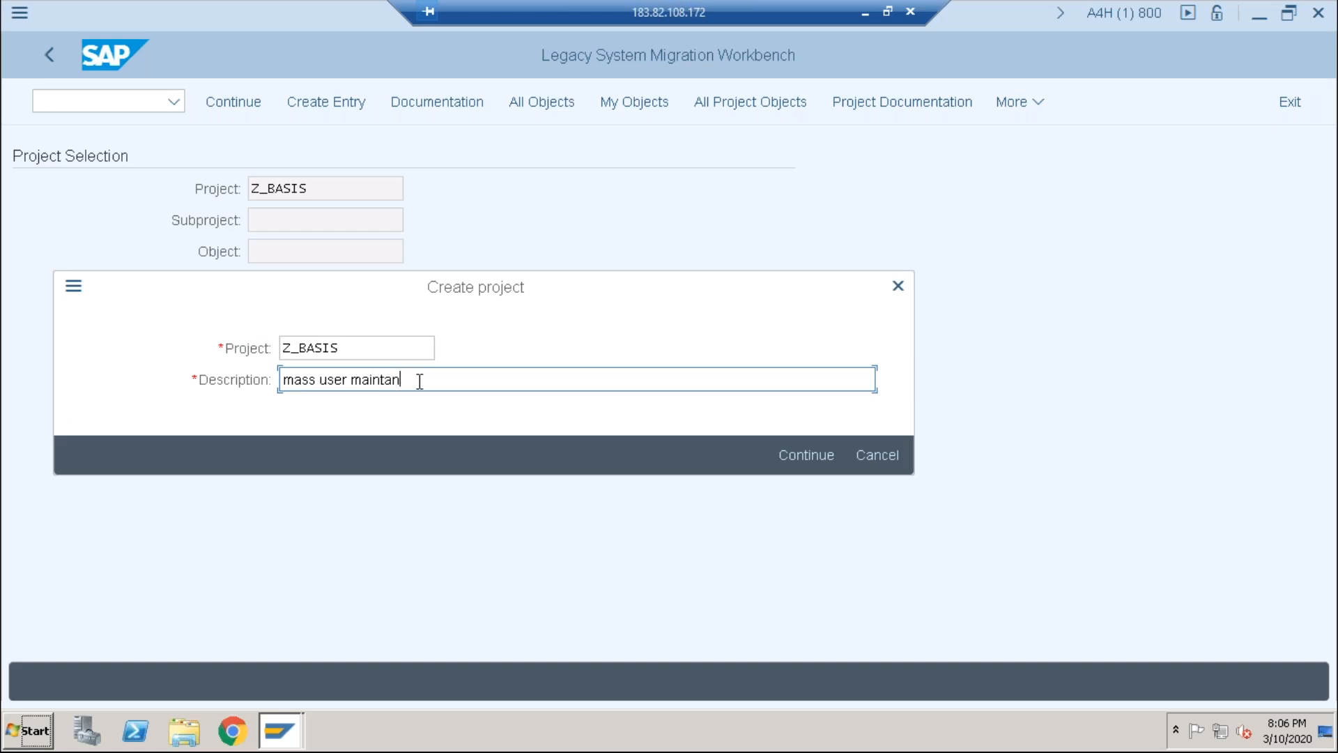
{"action": "left_click", "coordinate": [797, 455]}
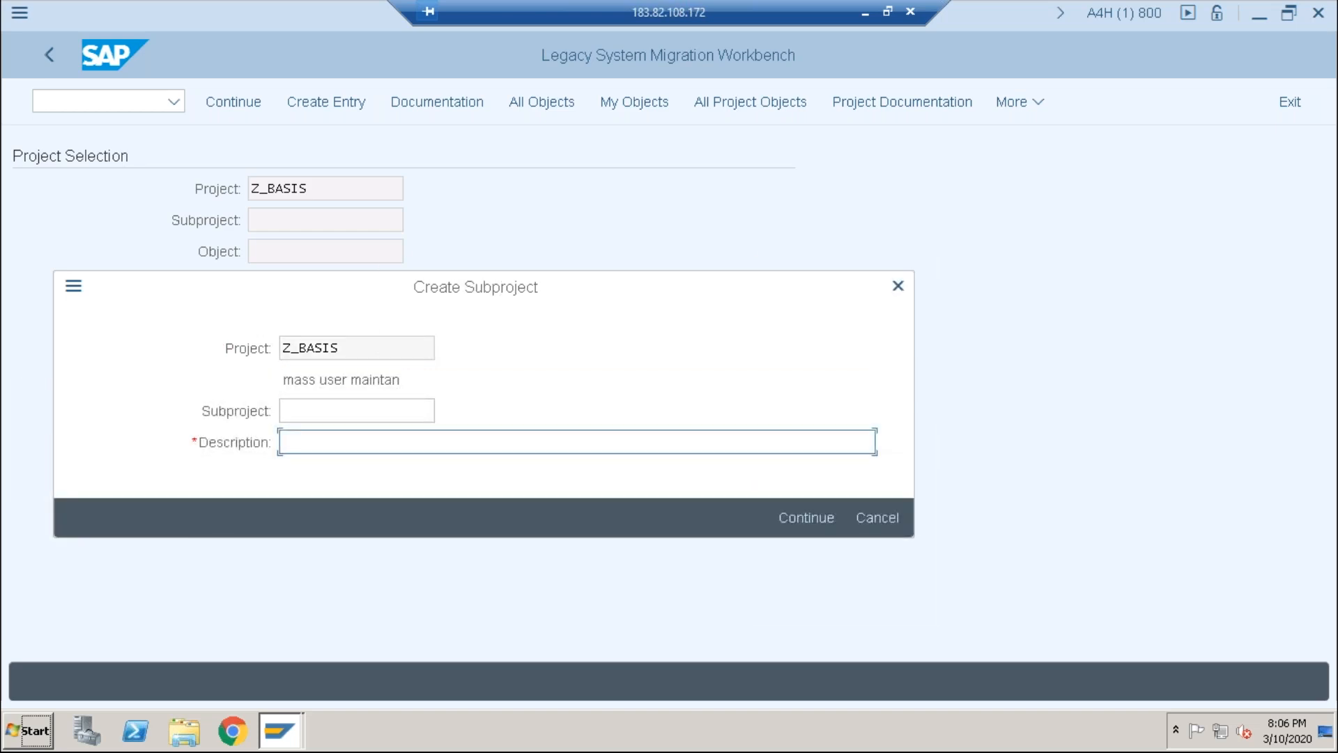
Step: Create subproject 'mass user' described as 'mass user maintainince'
{"action": "left_click", "coordinate": [317, 410]}
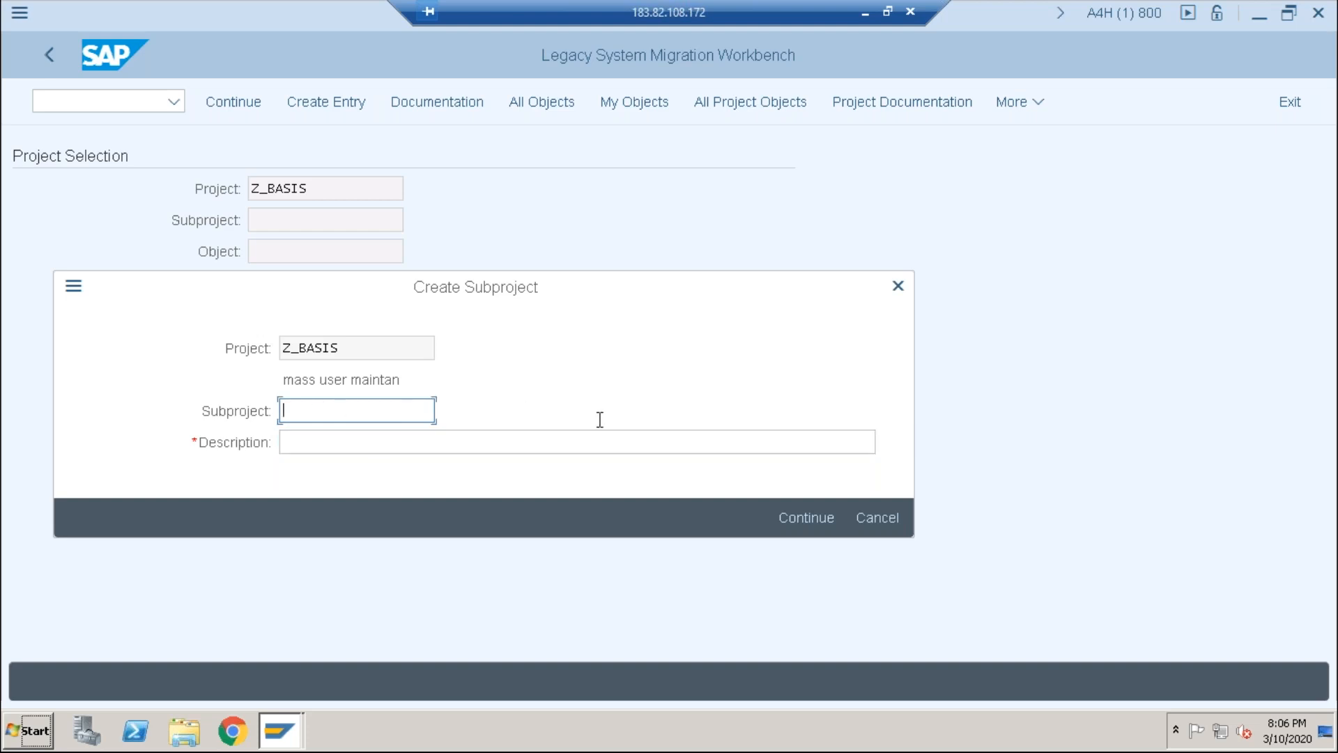
{"action": "type", "text": "mass user"}
{"action": "left_click", "coordinate": [499, 443]}
{"action": "type", "text": "mass user maintainince"}
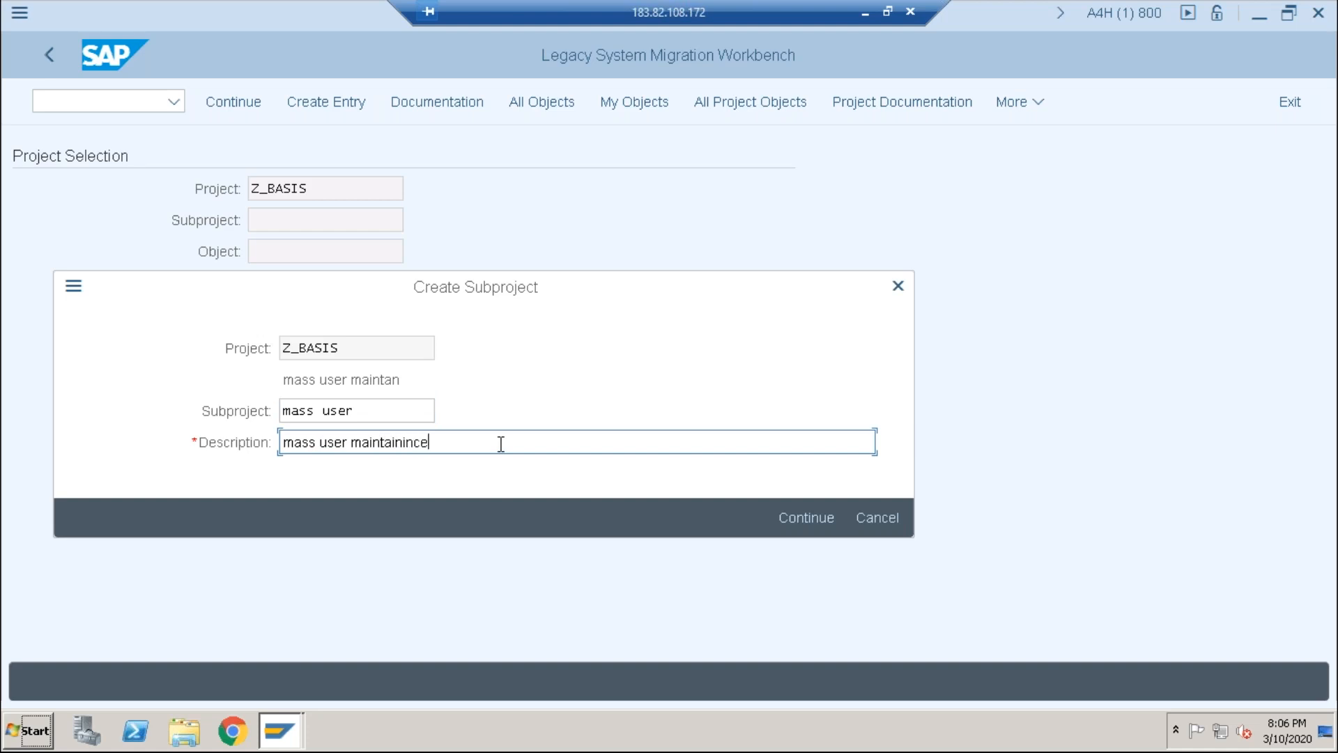
{"action": "left_click", "coordinate": [804, 516]}
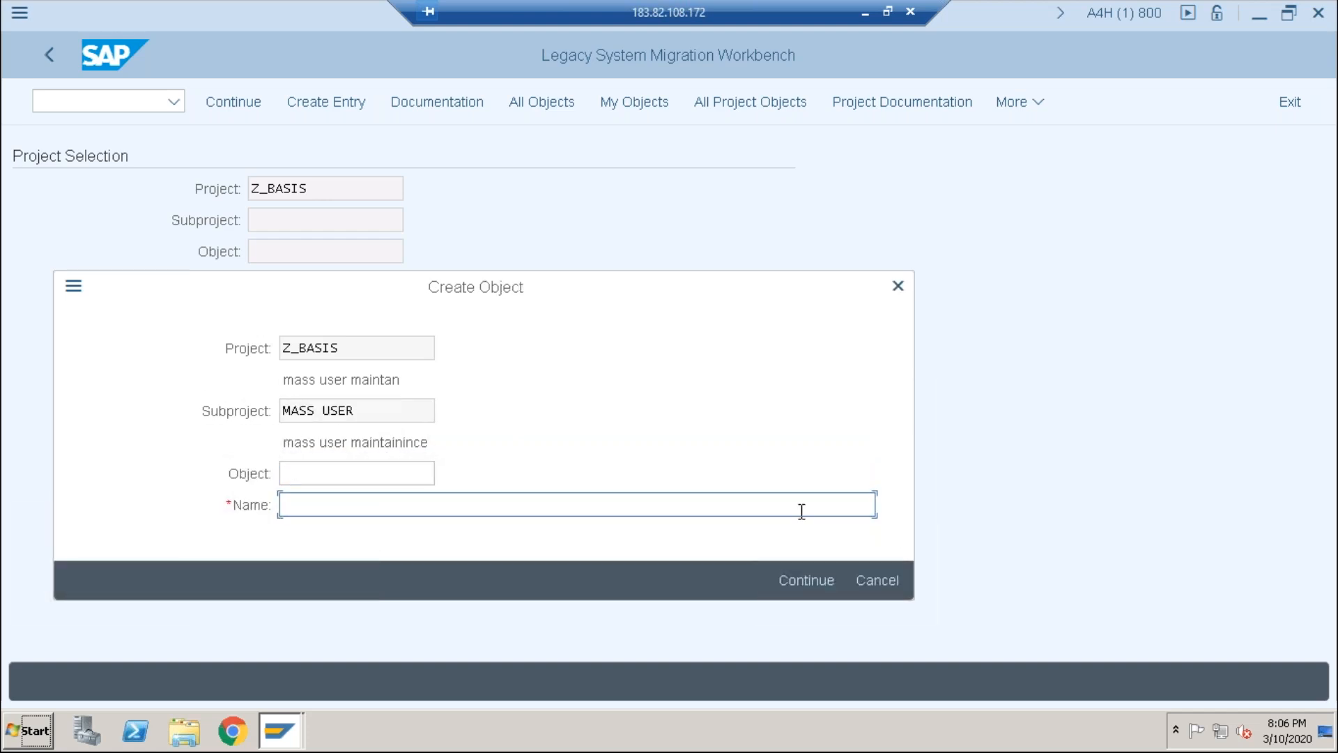
Step: Create object 'basis' with the name 'basis mass user' and confirm it
{"action": "left_click", "coordinate": [386, 478]}
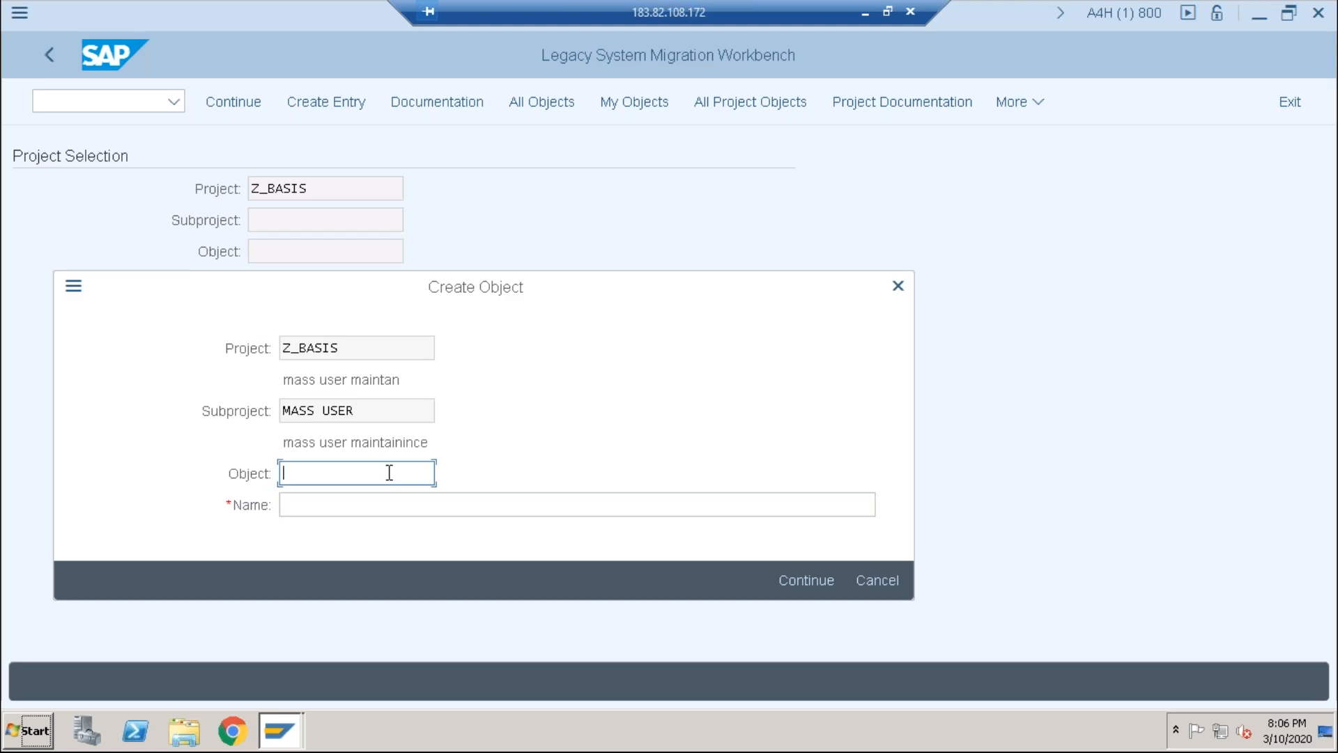
{"action": "type", "text": "z"}
{"action": "key", "text": "BackSpace"}
{"action": "type", "text": "basis"}
{"action": "left_click", "coordinate": [316, 506]}
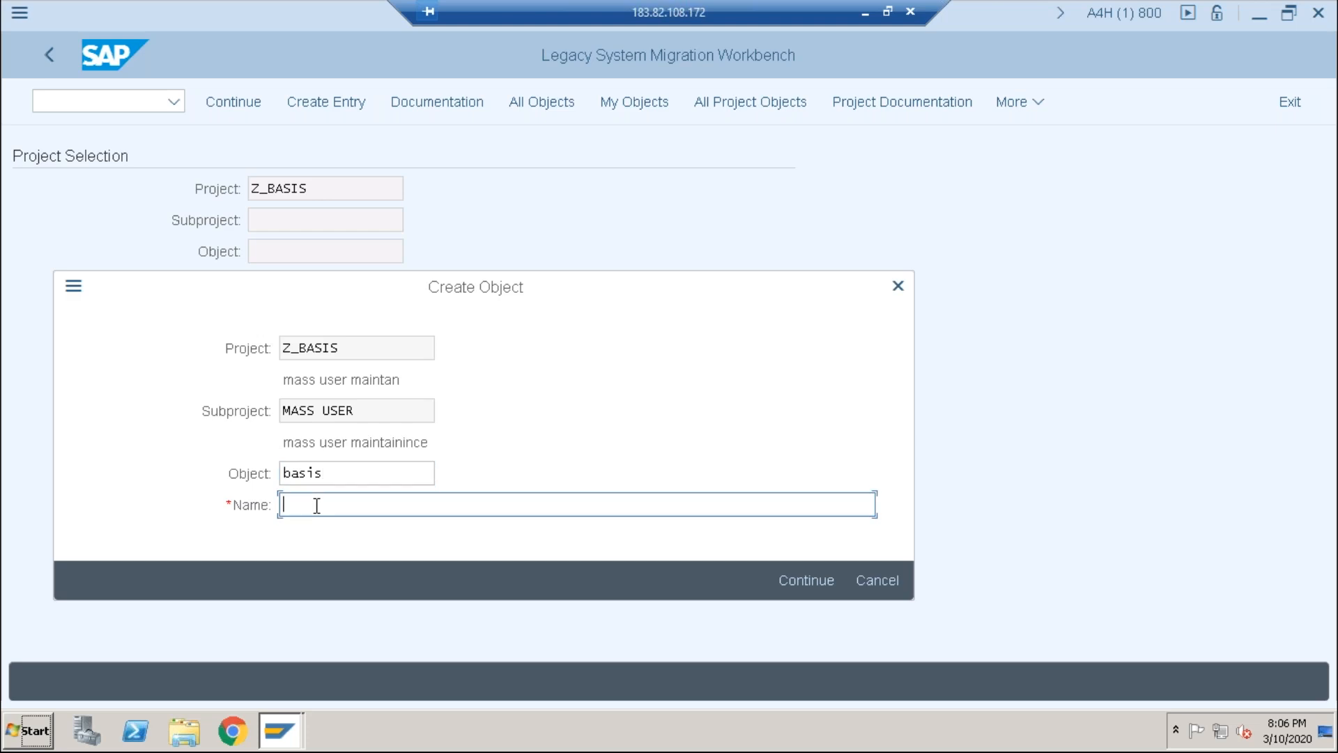
{"action": "type", "text": "basis mass user"}
{"action": "left_click", "coordinate": [790, 579]}
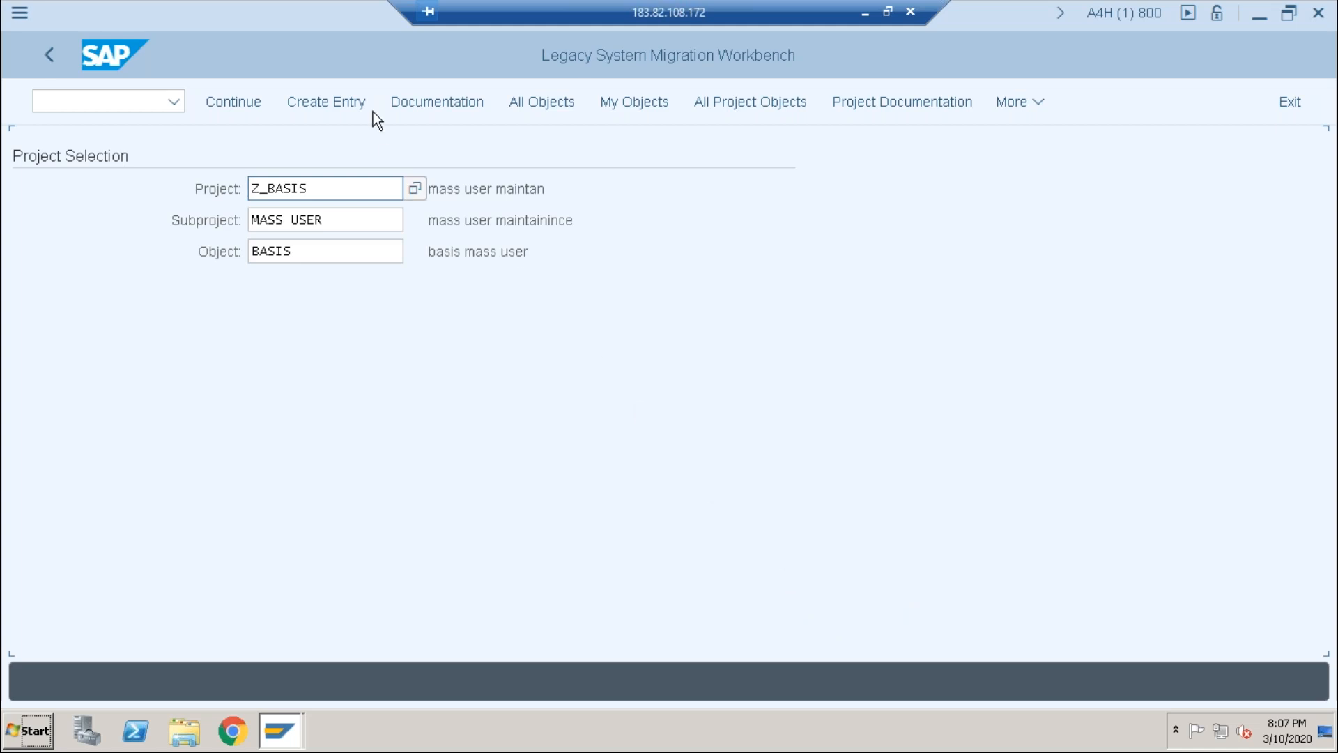
Step: Open the BASIS object's process steps and execute Define Object Attributes
{"action": "left_click", "coordinate": [225, 105]}
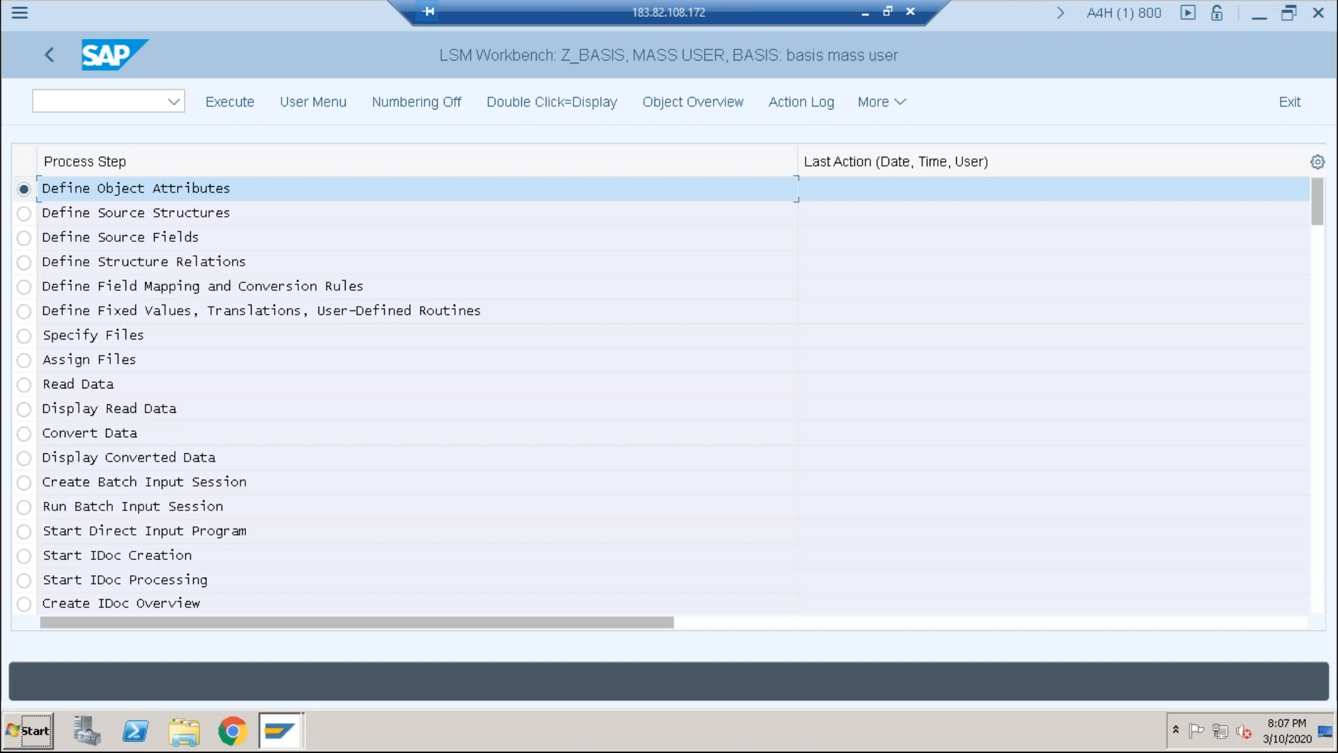
{"action": "left_click_drag", "start_coordinate": [798, 161], "coordinate": [641, 160]}
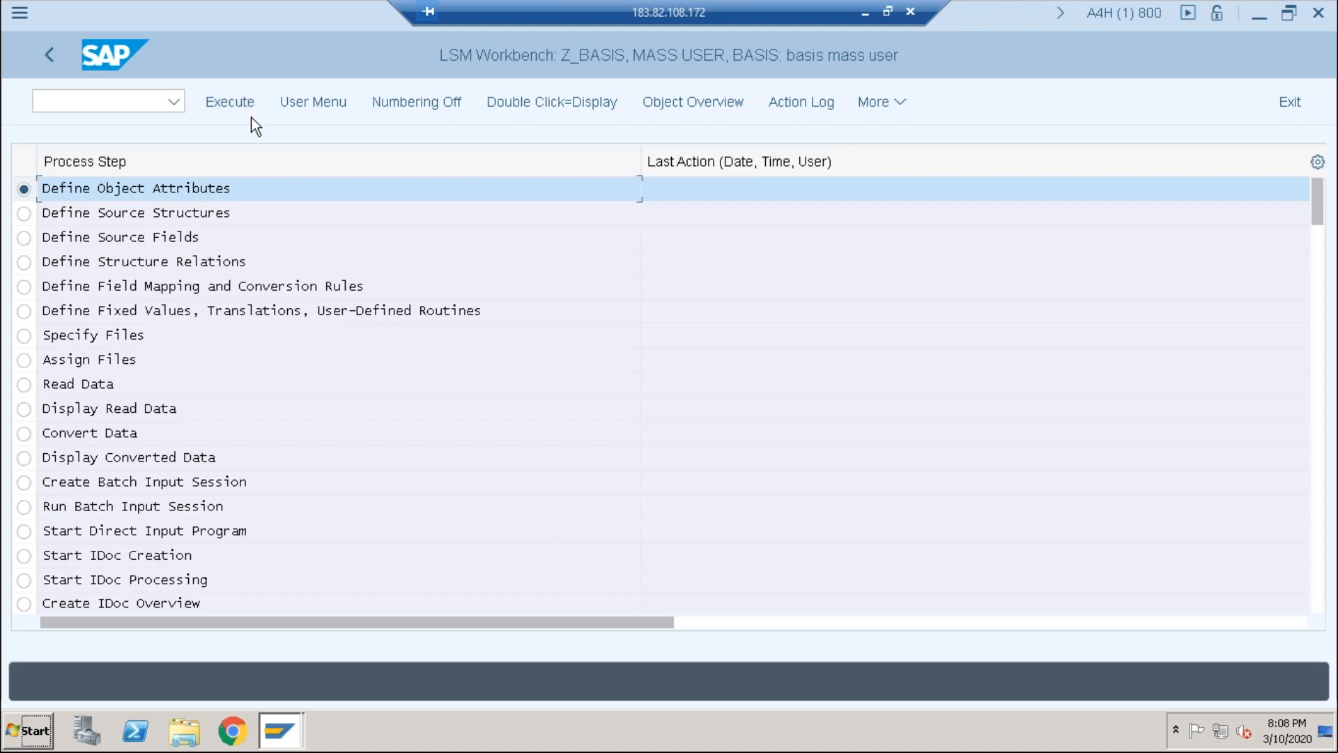
{"action": "left_click", "coordinate": [227, 102]}
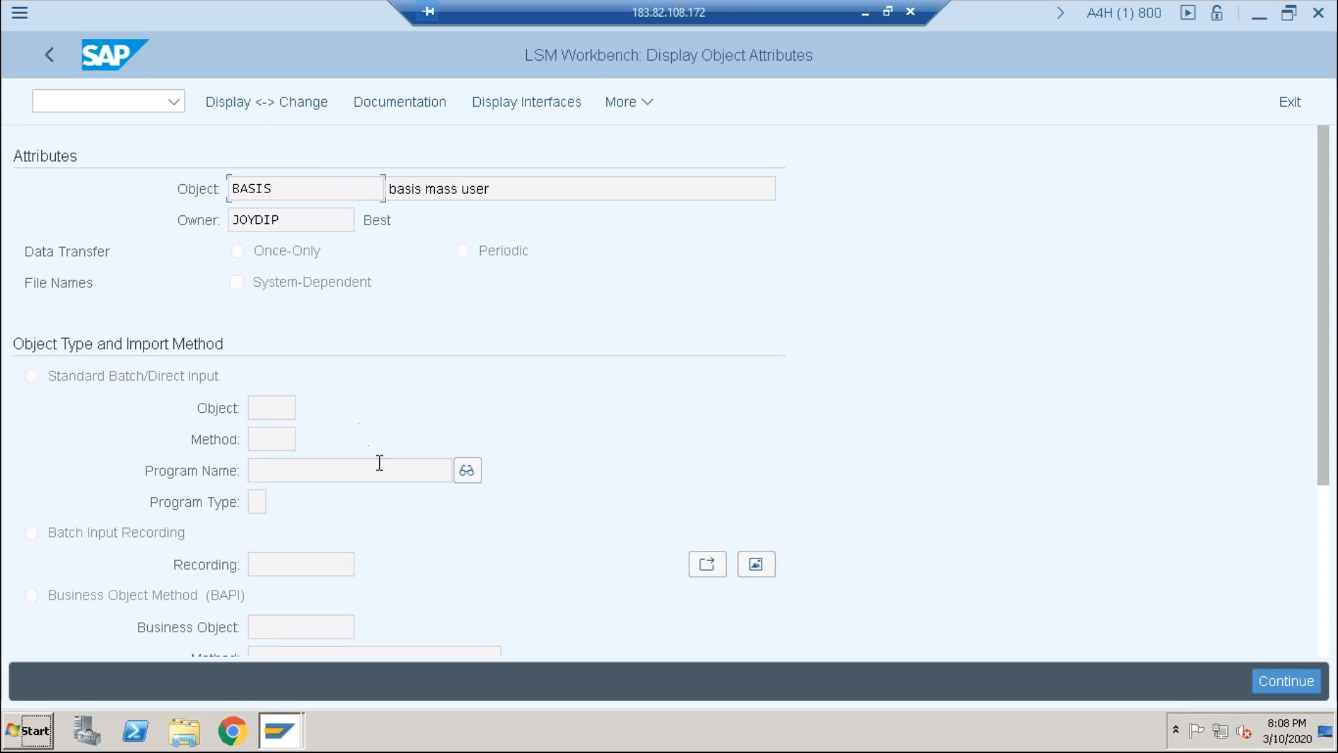
Step: Switch to change mode, choose Batch Input Recording, and open the Recordings overview
{"action": "left_click", "coordinate": [311, 107]}
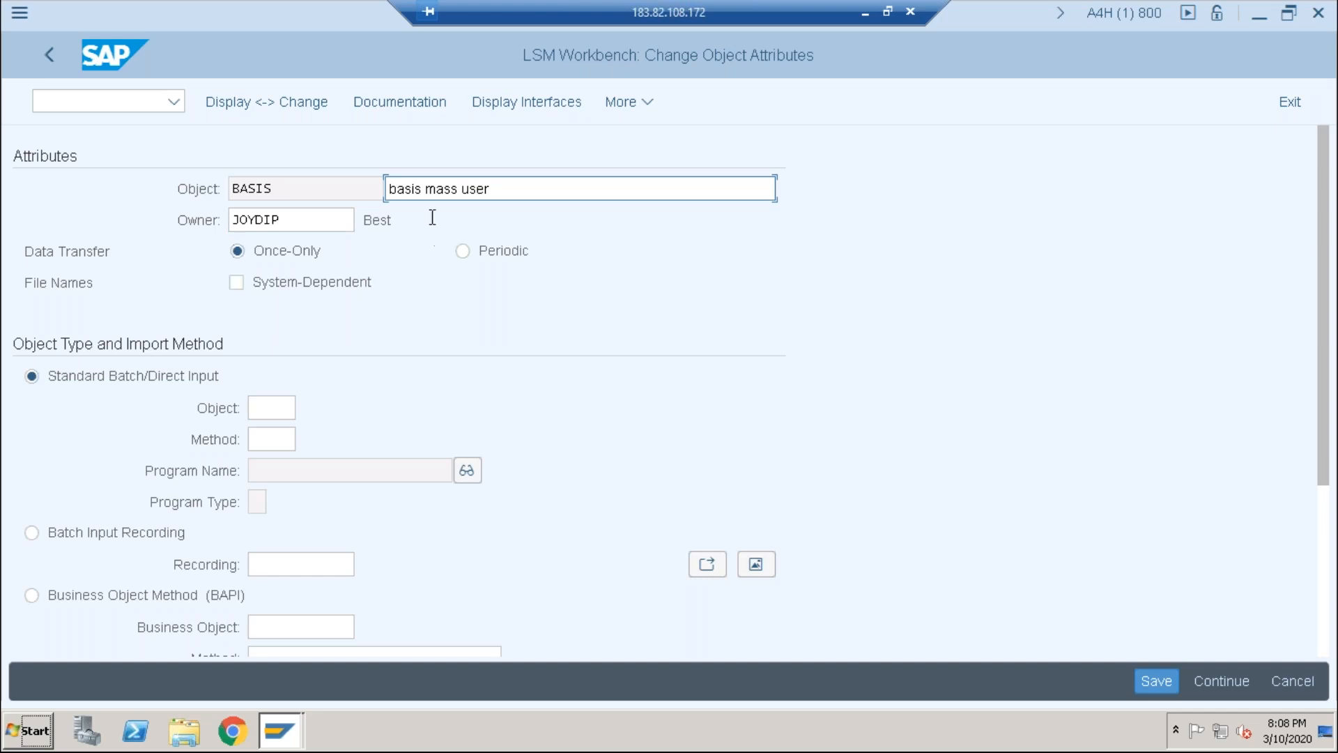
{"action": "left_click", "coordinate": [32, 532]}
{"action": "left_click", "coordinate": [336, 567]}
{"action": "left_click", "coordinate": [336, 565]}
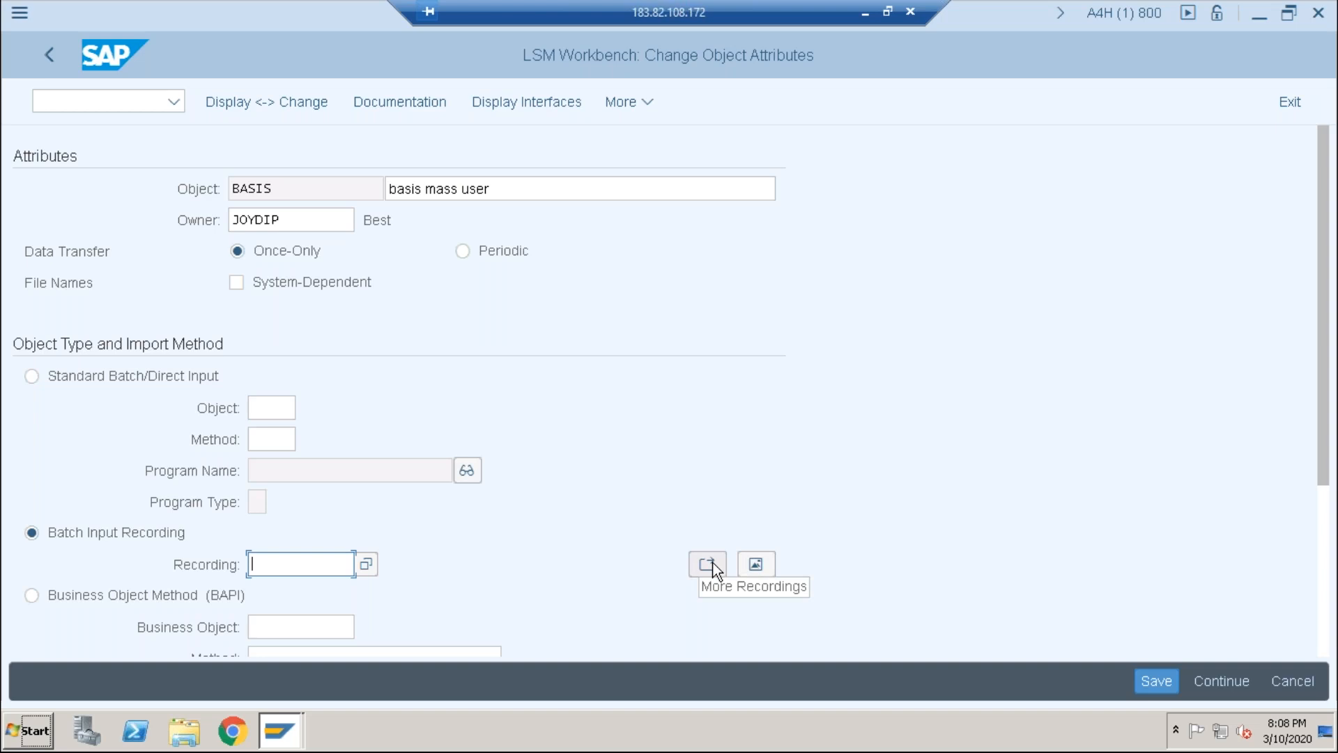
{"action": "left_click", "coordinate": [755, 562]}
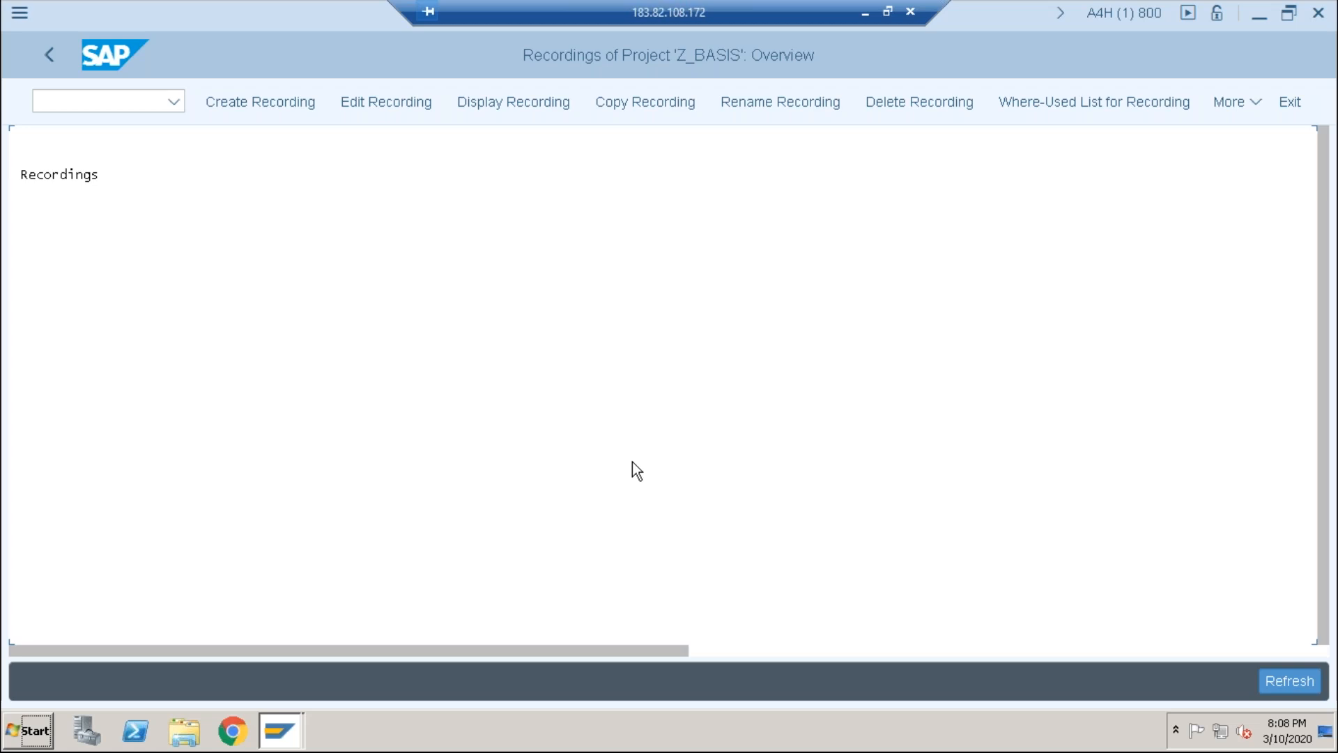
Step: Create recording 'basis' described as 'mass user maintain' for transaction su01
{"action": "left_click", "coordinate": [250, 103]}
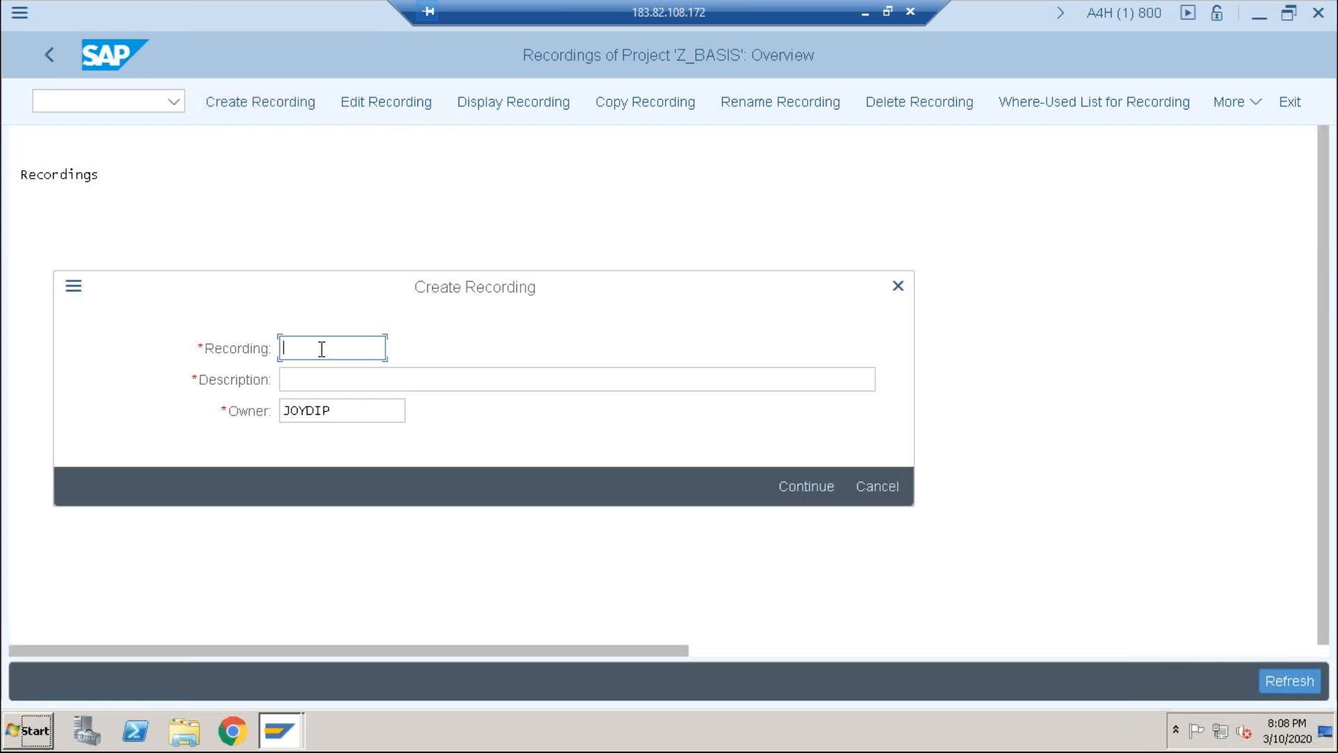
{"action": "type", "text": "basis"}
{"action": "key", "text": "BackSpace"}
{"action": "key", "text": "BackSpace"}
{"action": "key", "text": "BackSpace"}
{"action": "key", "text": "BackSpace"}
{"action": "key", "text": "BackSpace"}
{"action": "type", "text": "basis"}
{"action": "left_click", "coordinate": [303, 374]}
{"action": "type", "text": "mass user maintain"}
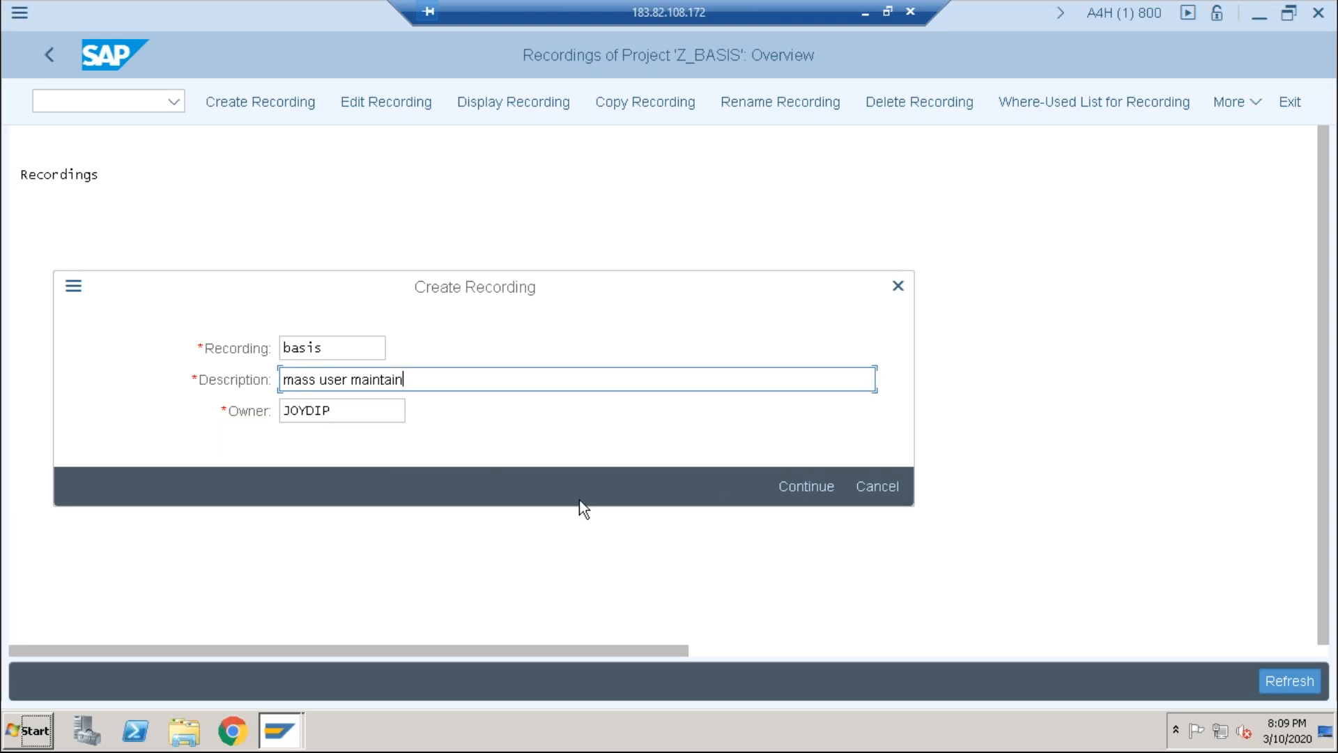
{"action": "left_click", "coordinate": [796, 485]}
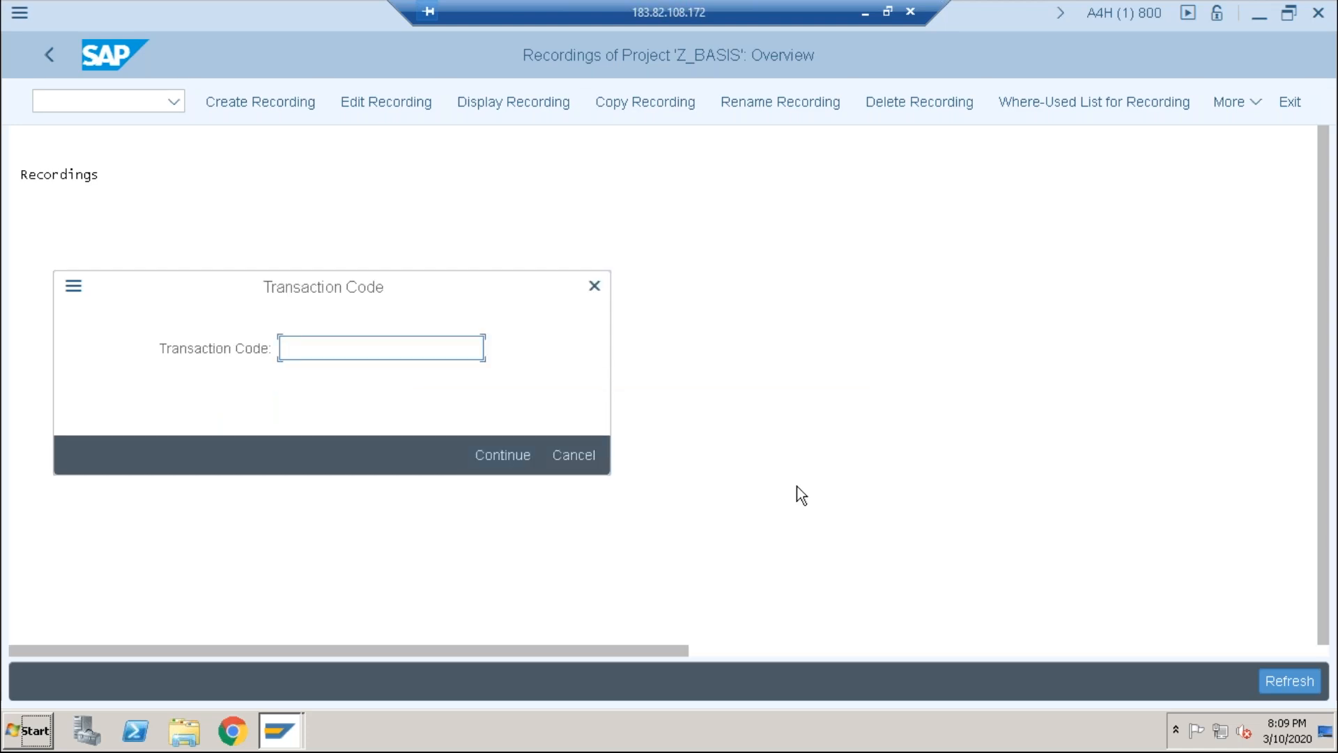
{"action": "type", "text": "su01"}
Step: Record creating user USER5 in SU01 and enter the user's last name
{"action": "left_click", "coordinate": [496, 453]}
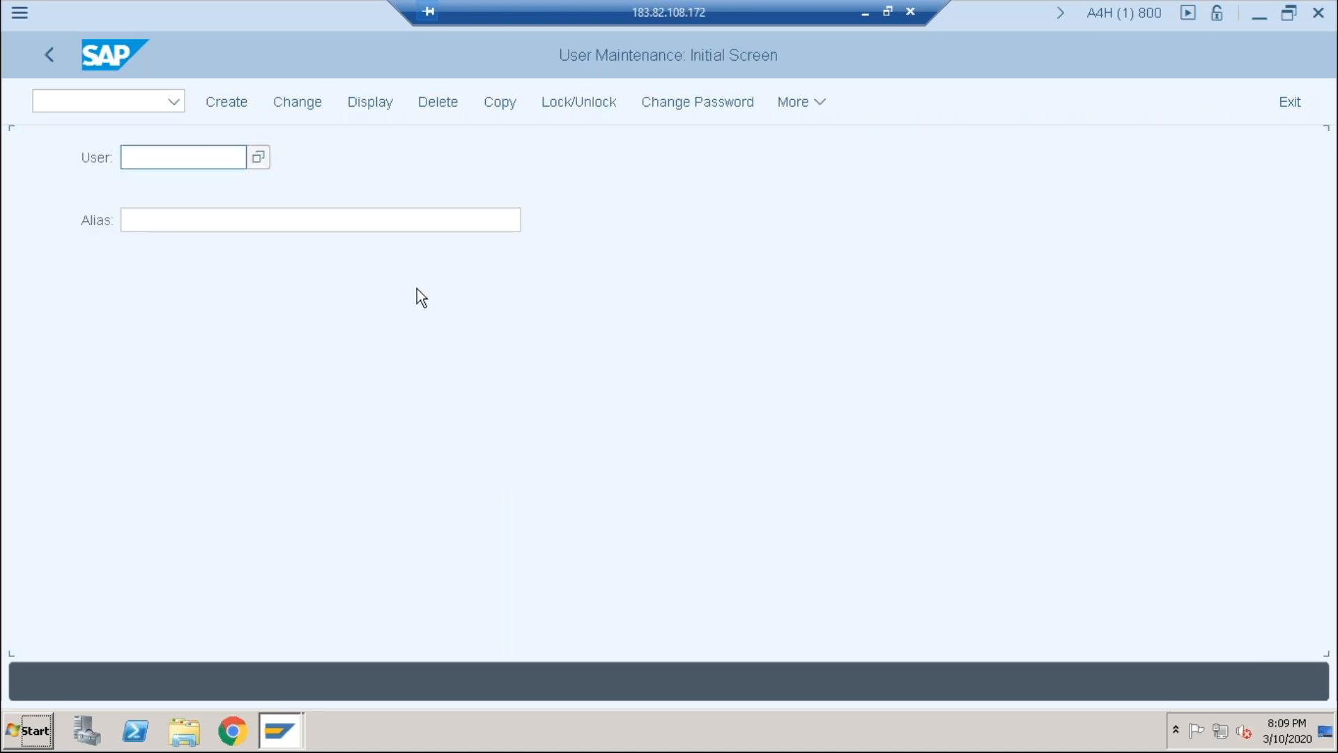
{"action": "left_click", "coordinate": [209, 157]}
{"action": "type", "text": "use"}
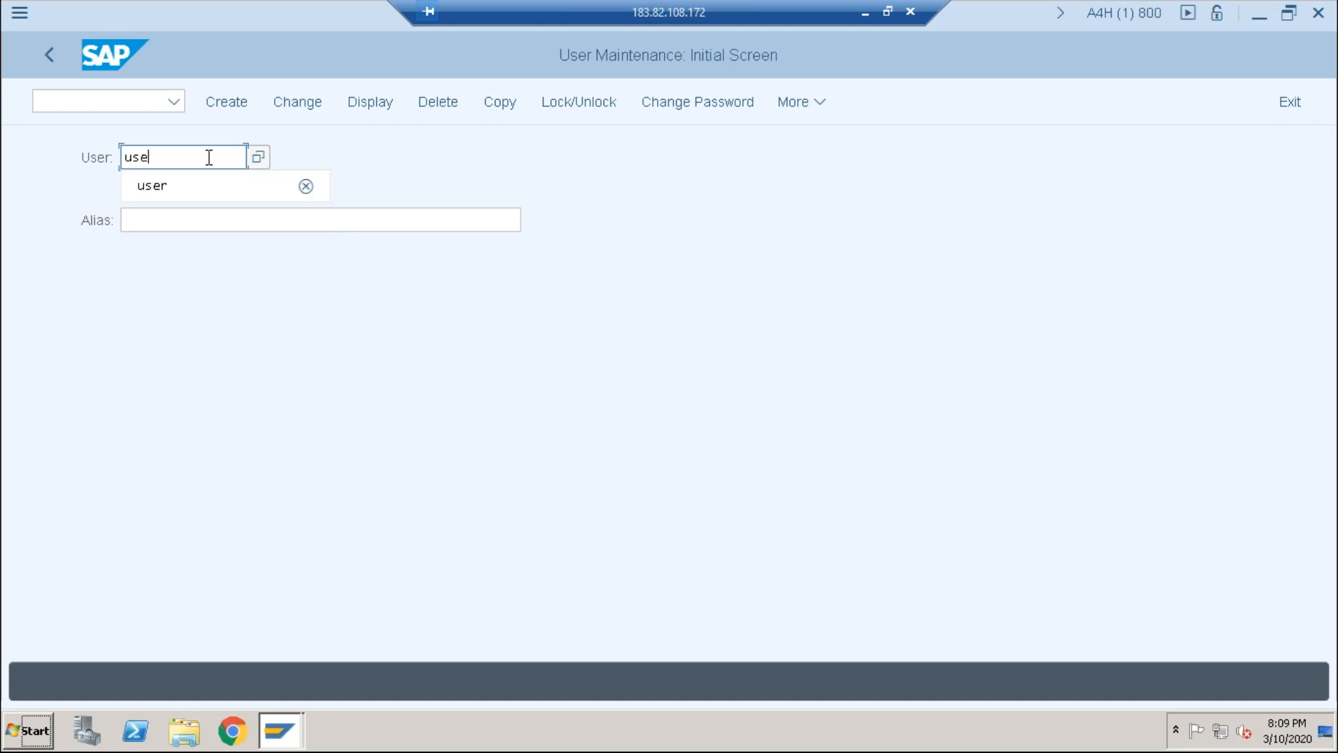
{"action": "type", "text": "r5"}
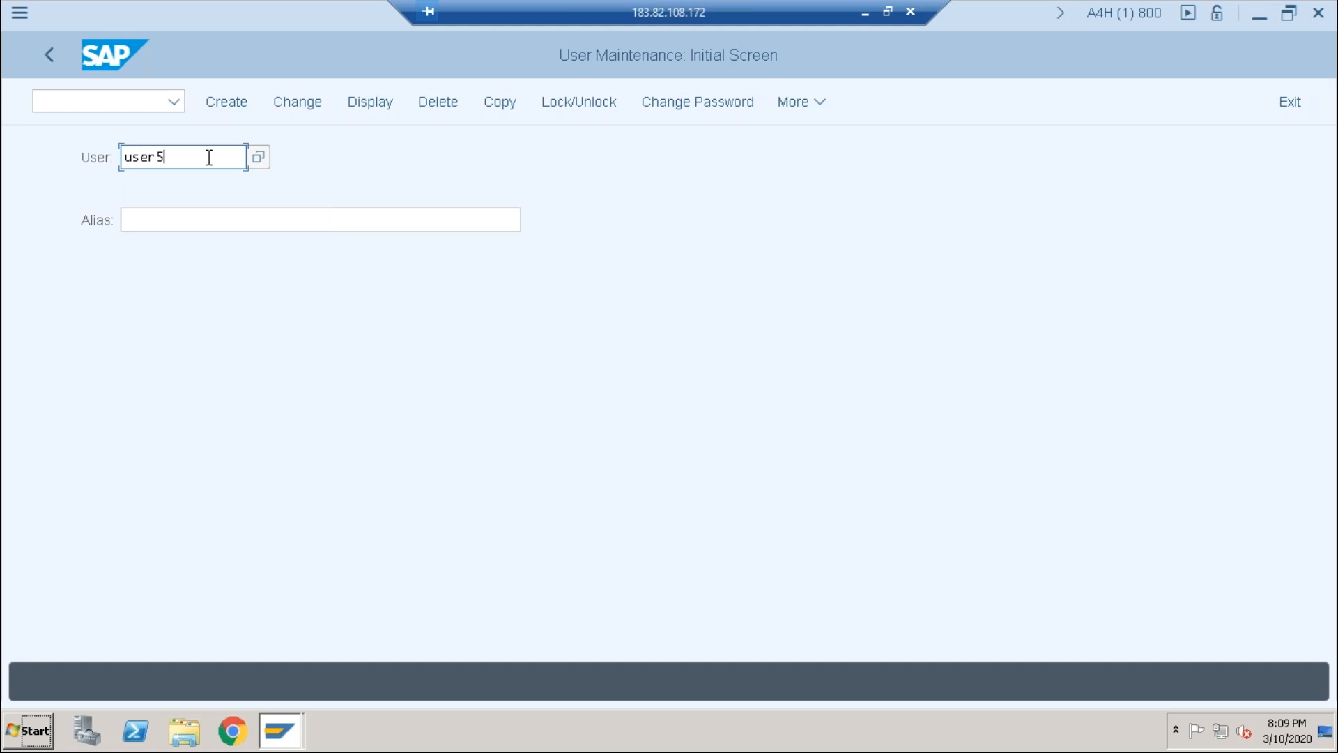
{"action": "left_click", "coordinate": [221, 106]}
{"action": "left_click", "coordinate": [224, 101]}
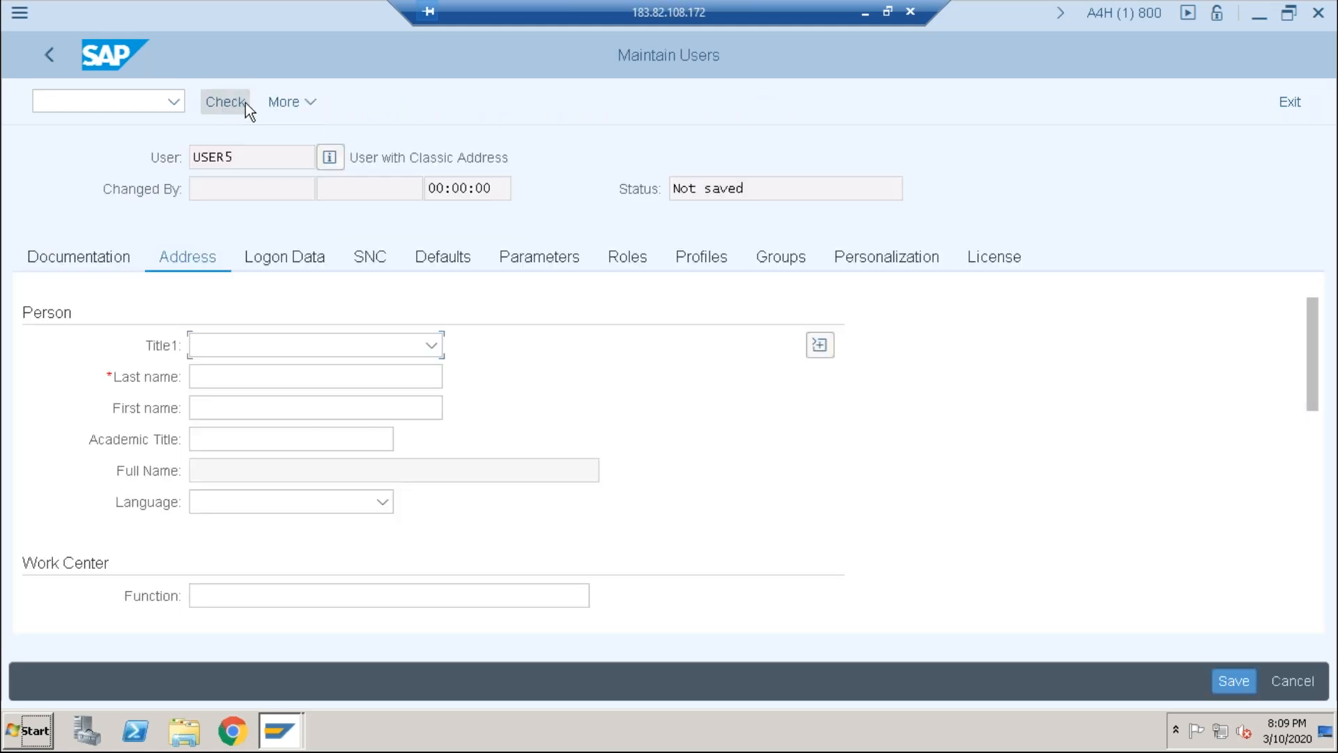
{"action": "left_click", "coordinate": [250, 375]}
{"action": "type", "text": "joydip"}
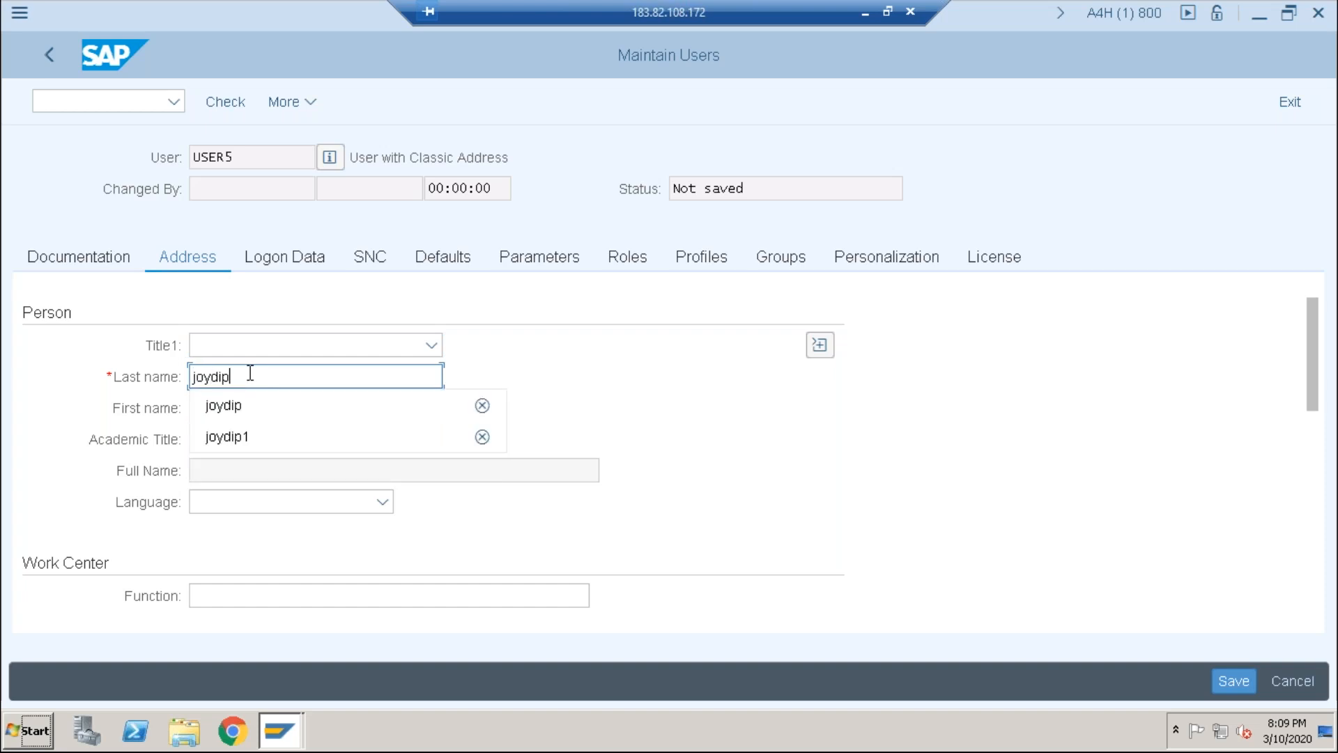
Step: Enter and repeat the initial password under Logon Data, then save the user
{"action": "left_click", "coordinate": [284, 262]}
{"action": "left_click", "coordinate": [315, 468]}
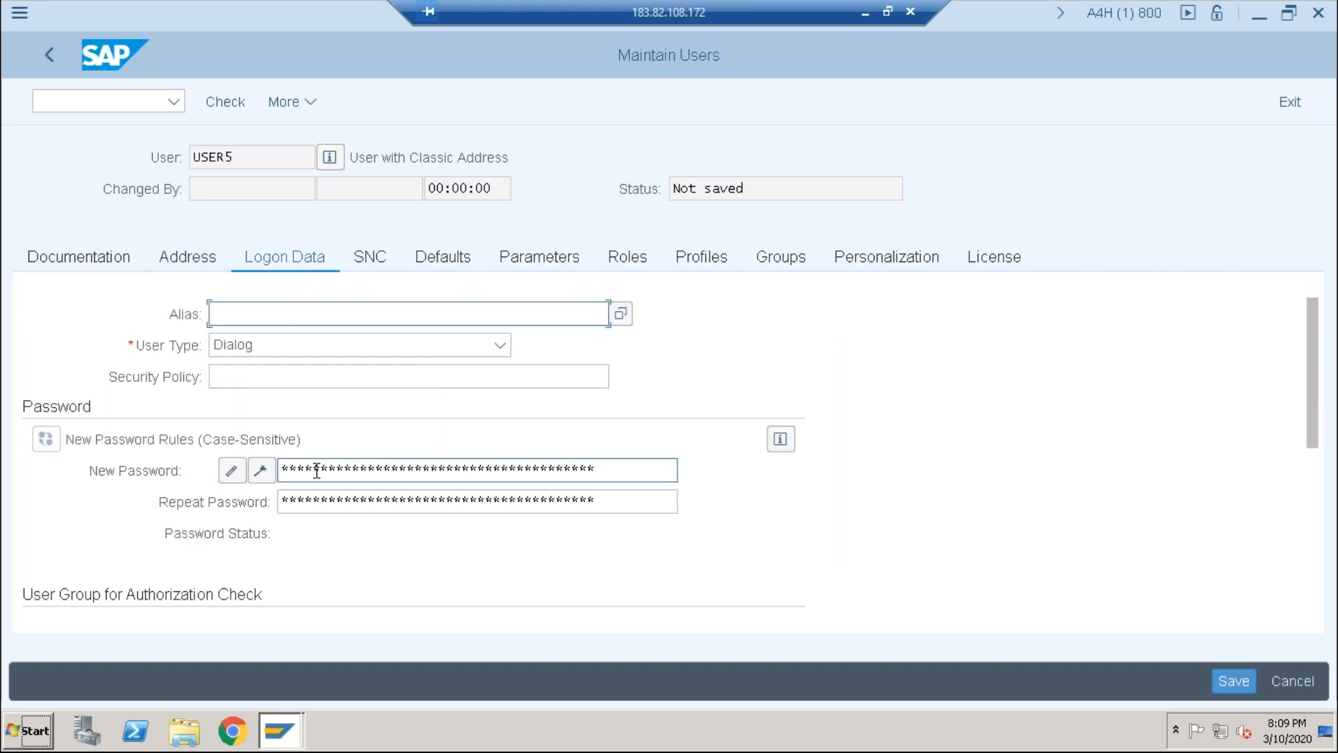
{"action": "type", "text": "******"}
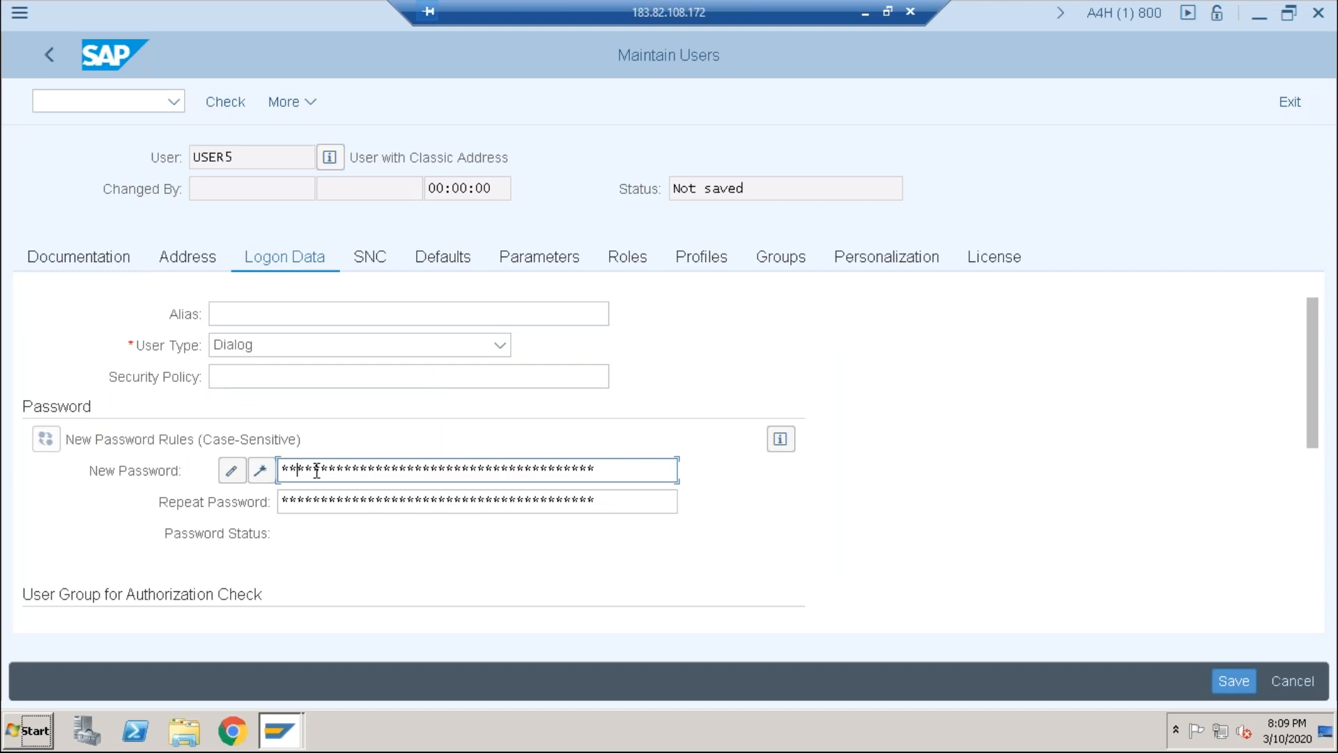
{"action": "key", "text": "Tab"}
{"action": "type", "text": "******"}
{"action": "key", "text": "ctrl+s"}
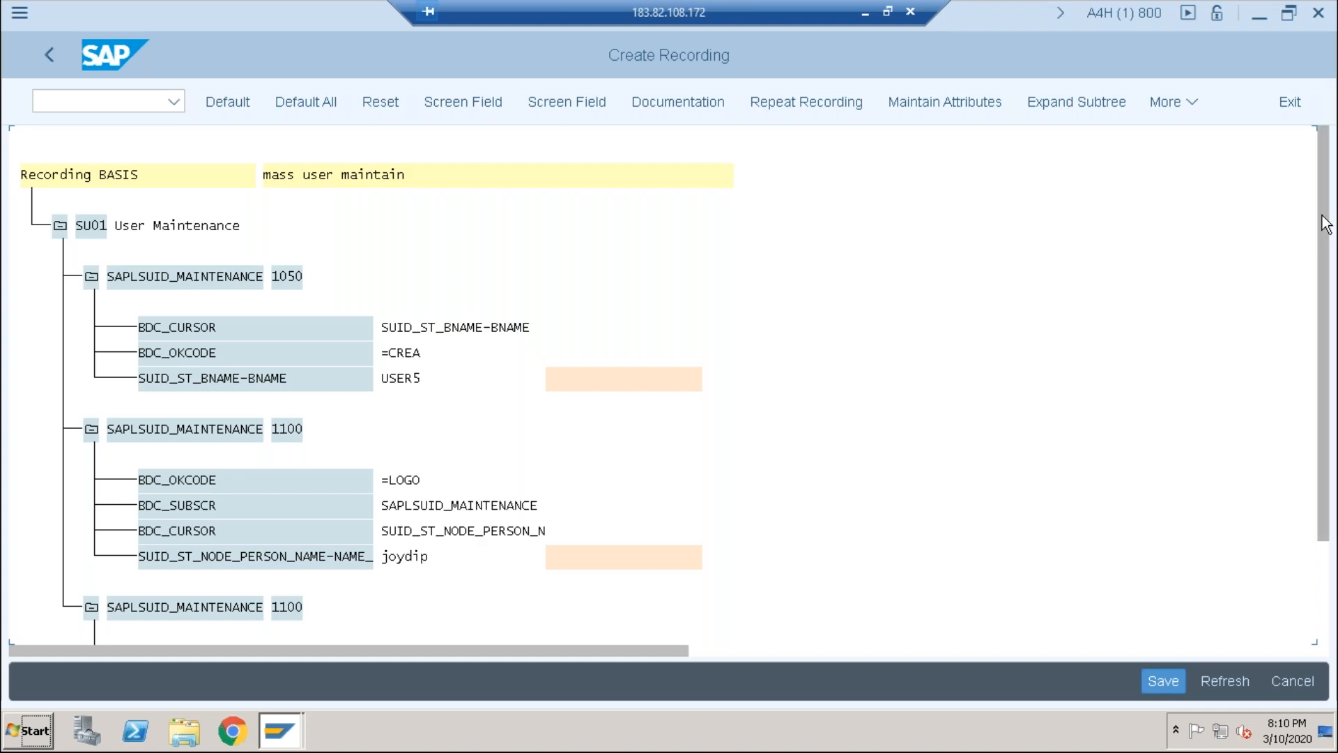
{"action": "left_click_drag", "start_coordinate": [1326, 225], "coordinate": [1321, 423]}
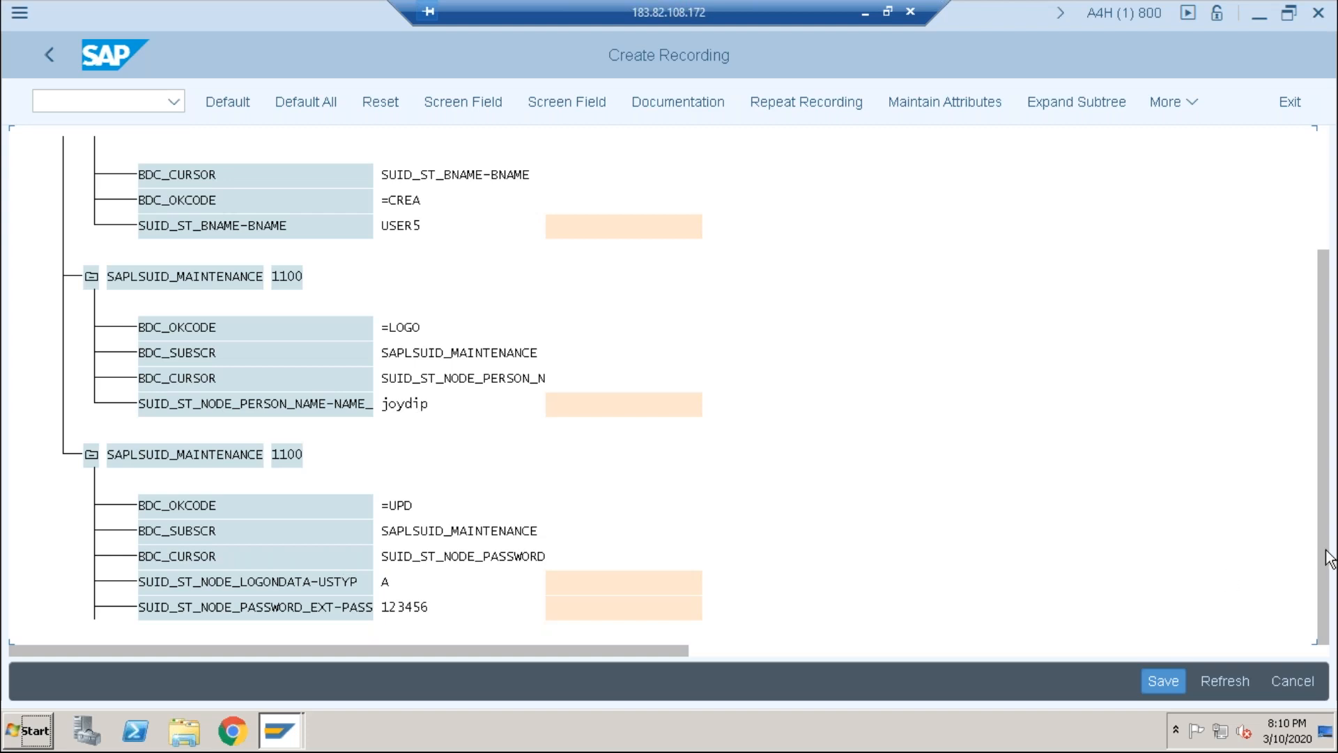
{"action": "left_click_drag", "start_coordinate": [1329, 641], "coordinate": [1331, 693]}
{"action": "left_click_drag", "start_coordinate": [1194, 585], "coordinate": [1196, 589]}
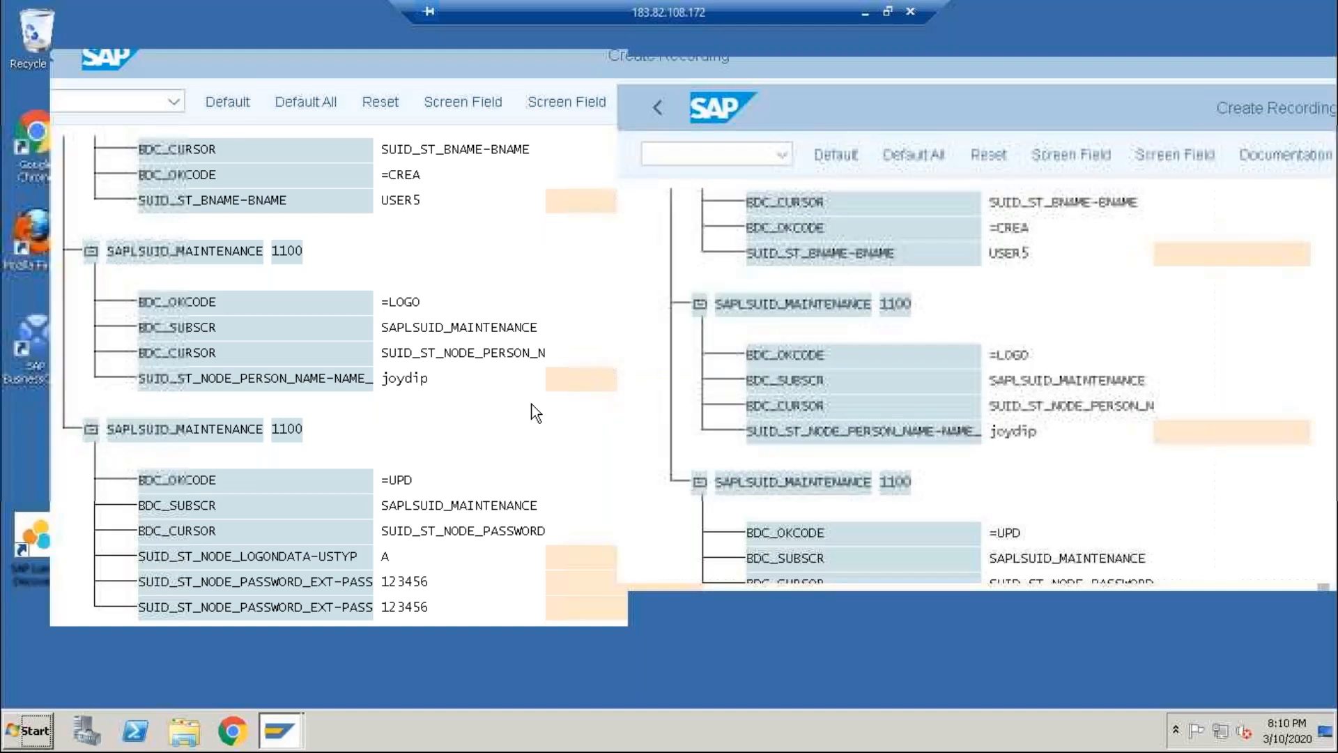
{"action": "left_click", "coordinate": [1297, 69]}
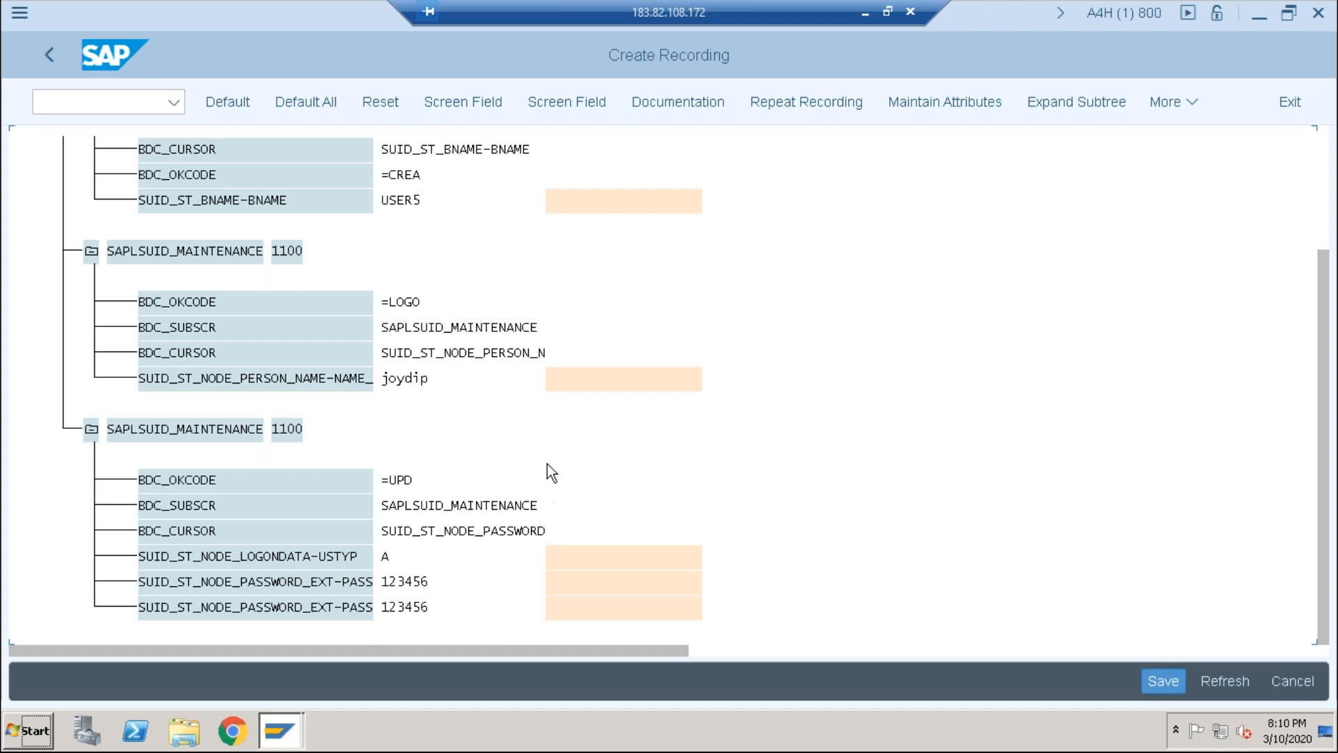
{"action": "left_click_drag", "start_coordinate": [1328, 330], "coordinate": [1324, 223]}
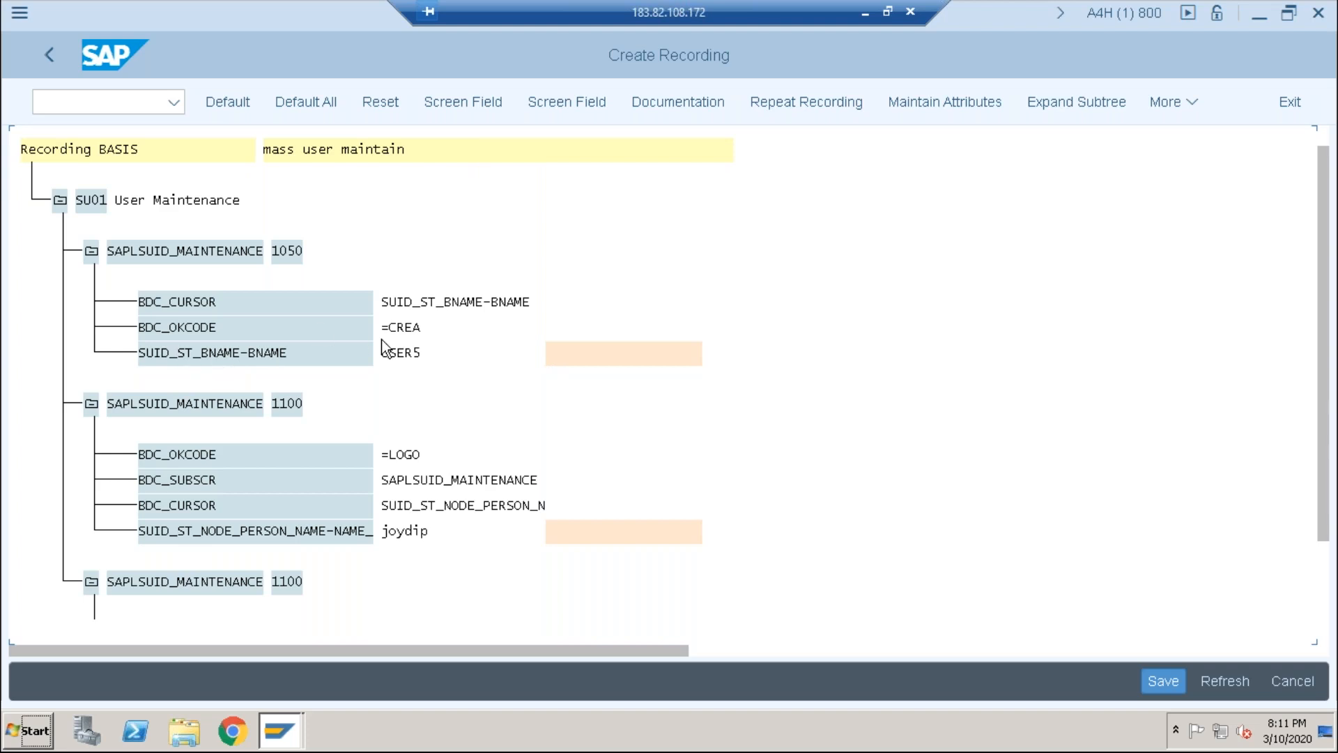
Step: Name the SUID_ST_BNAME-BNAME user field Z_FIRSTNAME in both name fields and confirm
{"action": "double_click", "coordinate": [409, 355]}
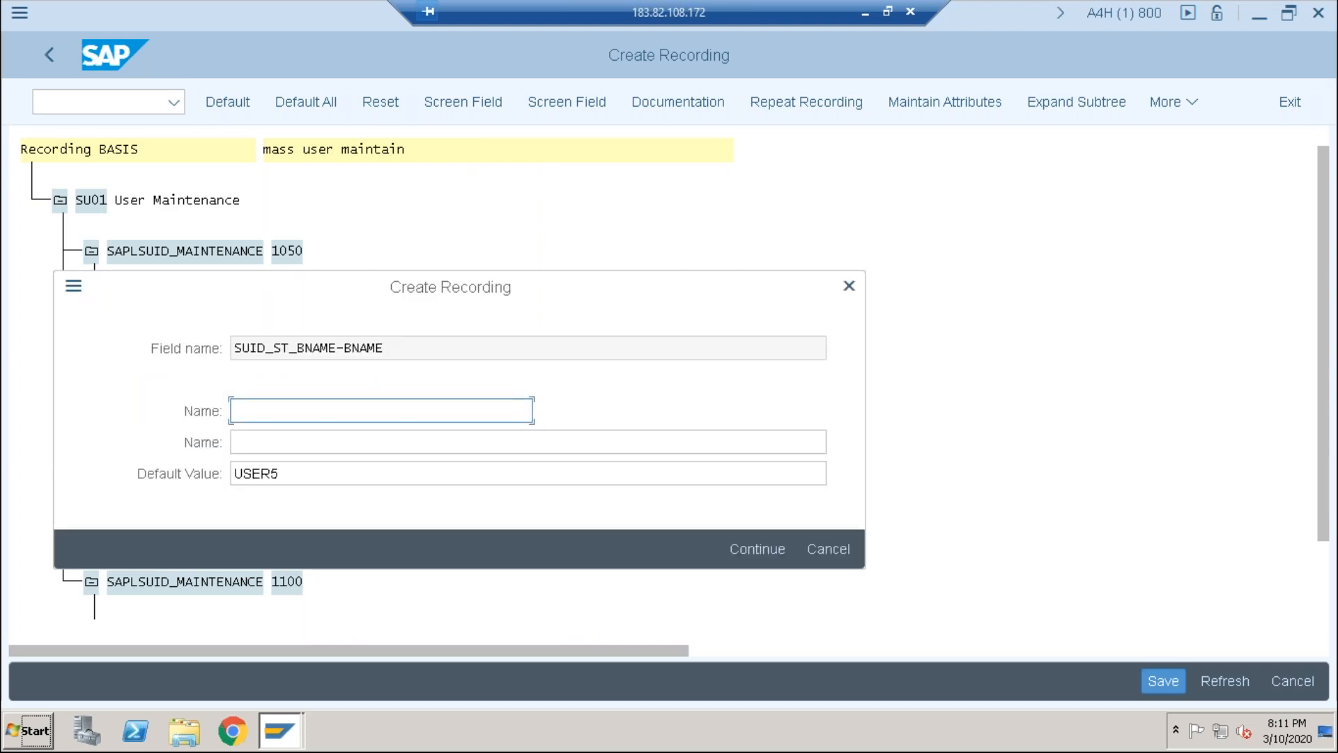
{"action": "left_click", "coordinate": [314, 476]}
{"action": "key", "text": "BackSpace"}
{"action": "key", "text": "BackSpace"}
{"action": "key", "text": "BackSpace"}
{"action": "key", "text": "BackSpace"}
{"action": "key", "text": "BackSpace"}
{"action": "type", "text": "Z_"}
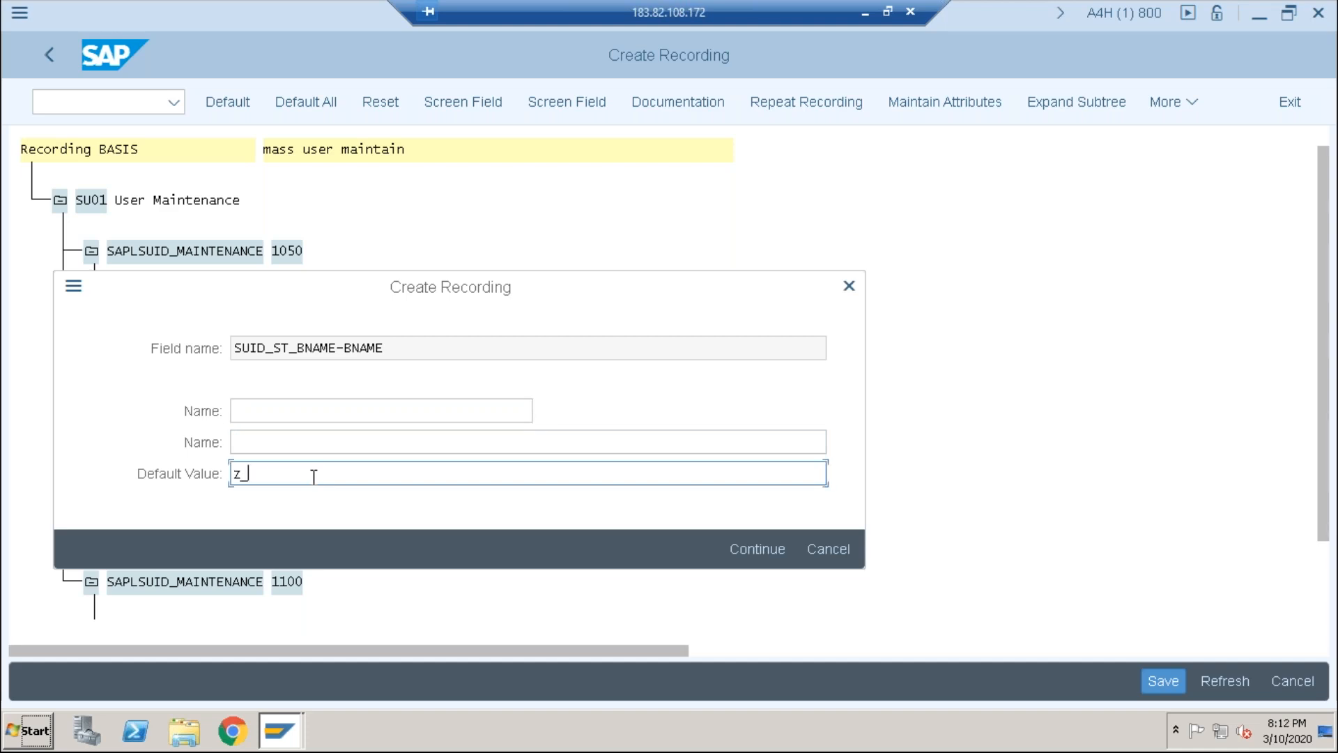
{"action": "key", "text": "BackSpace"}
{"action": "key", "text": "BackSpace"}
{"action": "left_click", "coordinate": [849, 285]}
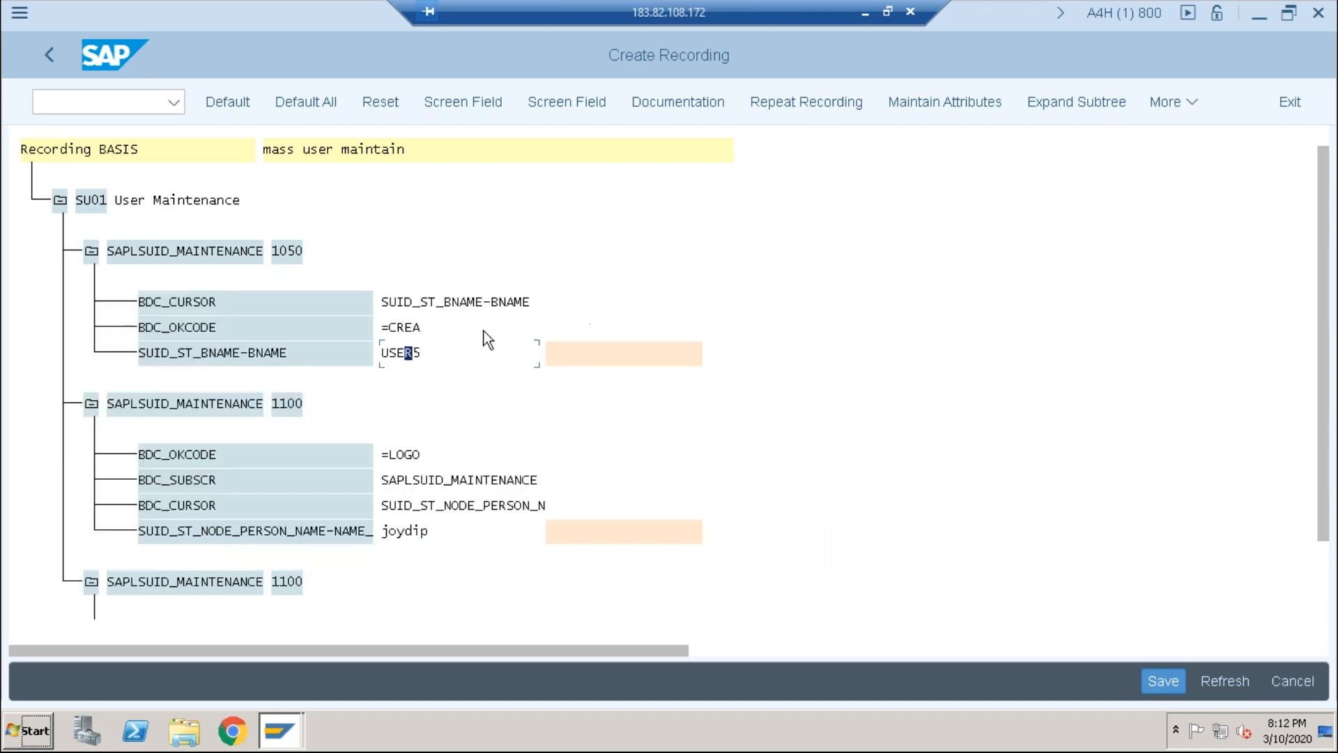
{"action": "double_click", "coordinate": [412, 354]}
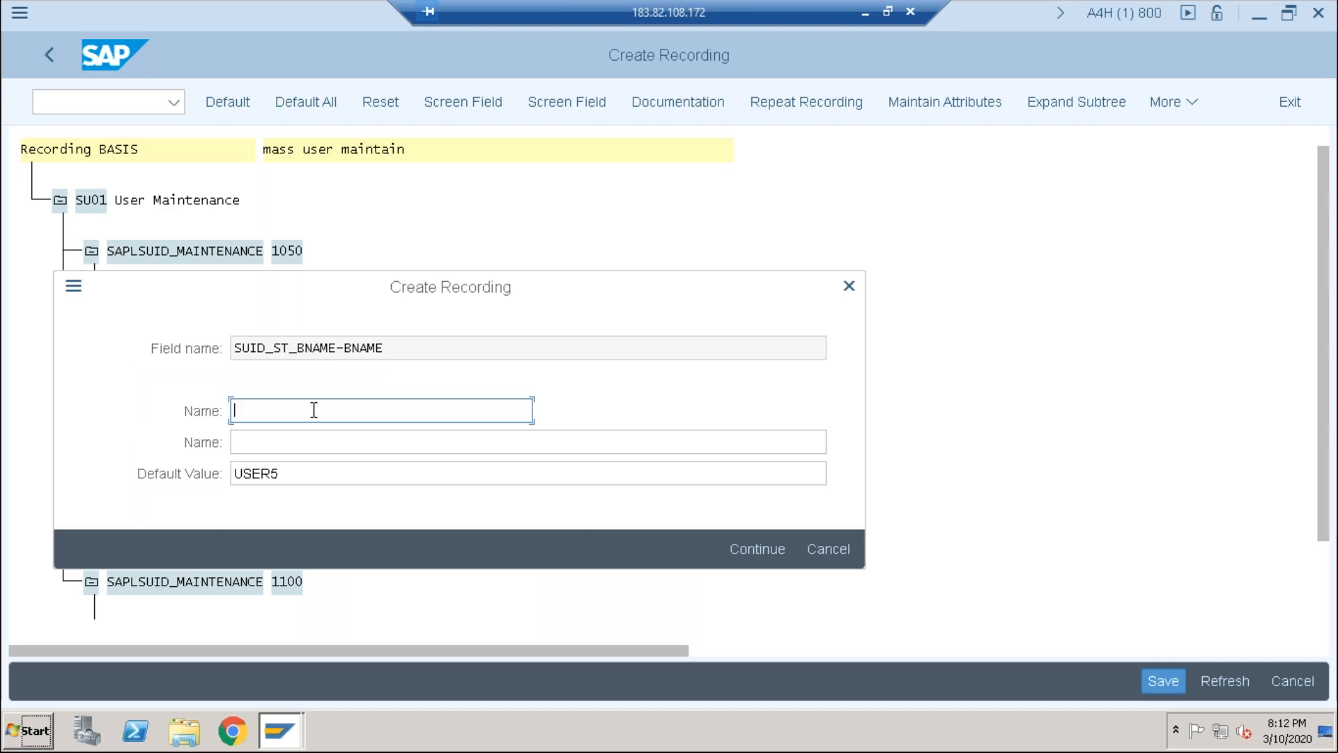
{"action": "type", "text": "Z_FIRSTNAME"}
{"action": "left_click", "coordinate": [322, 445]}
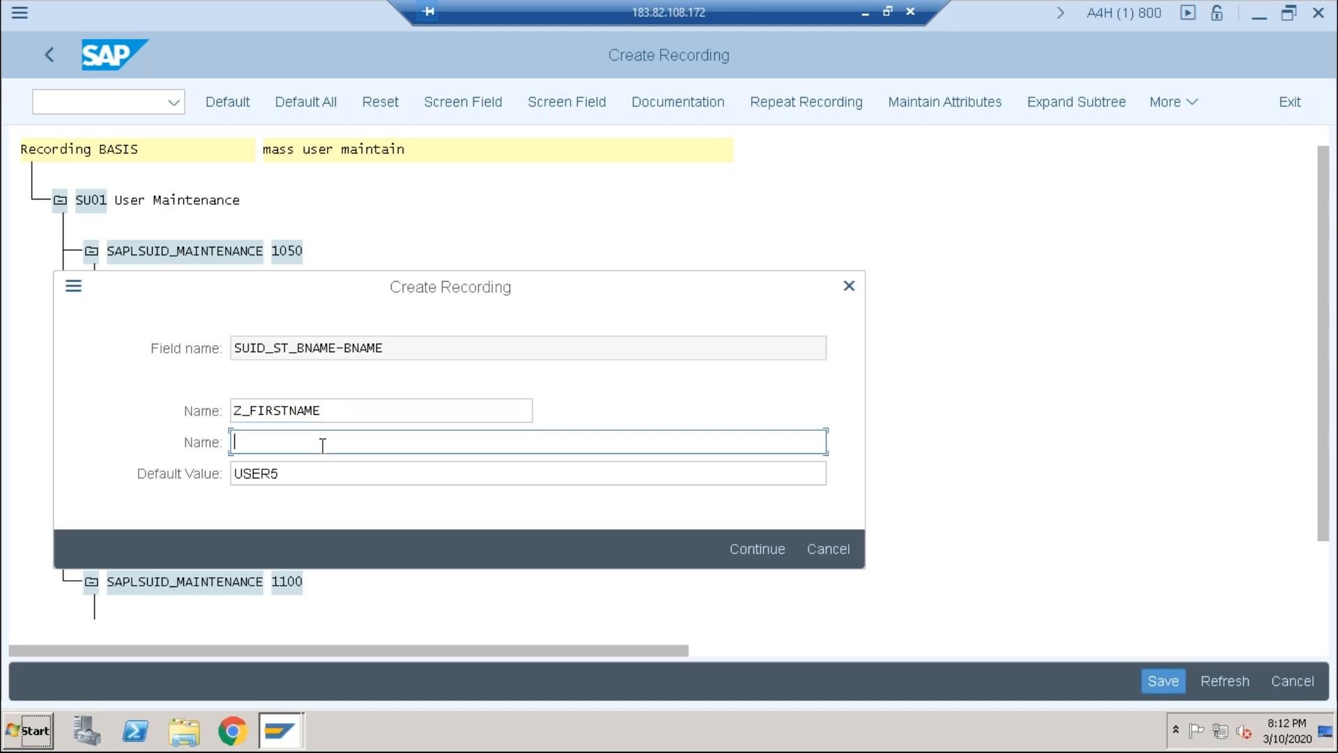
{"action": "left_click_drag", "start_coordinate": [323, 411], "coordinate": [235, 410]}
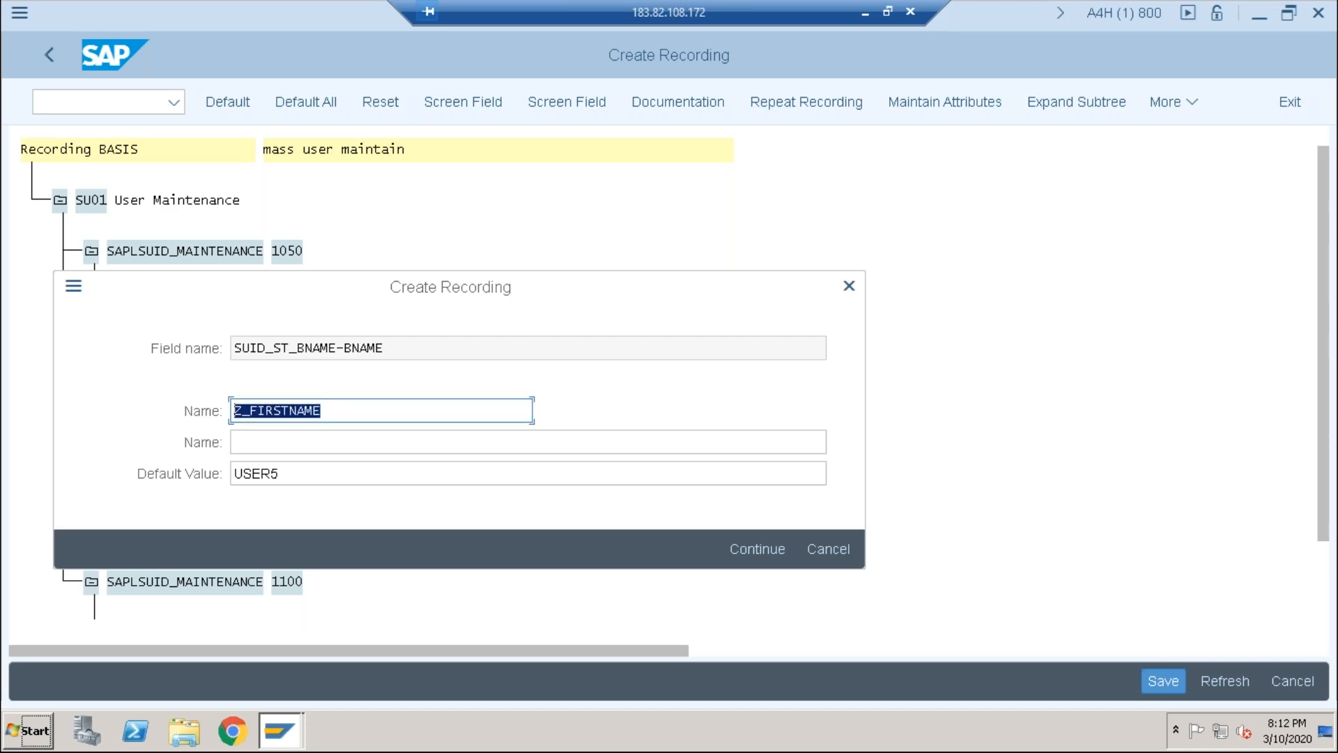
{"action": "key", "text": "ctrl+c"}
{"action": "left_click", "coordinate": [245, 442]}
{"action": "key", "text": "ctrl+v"}
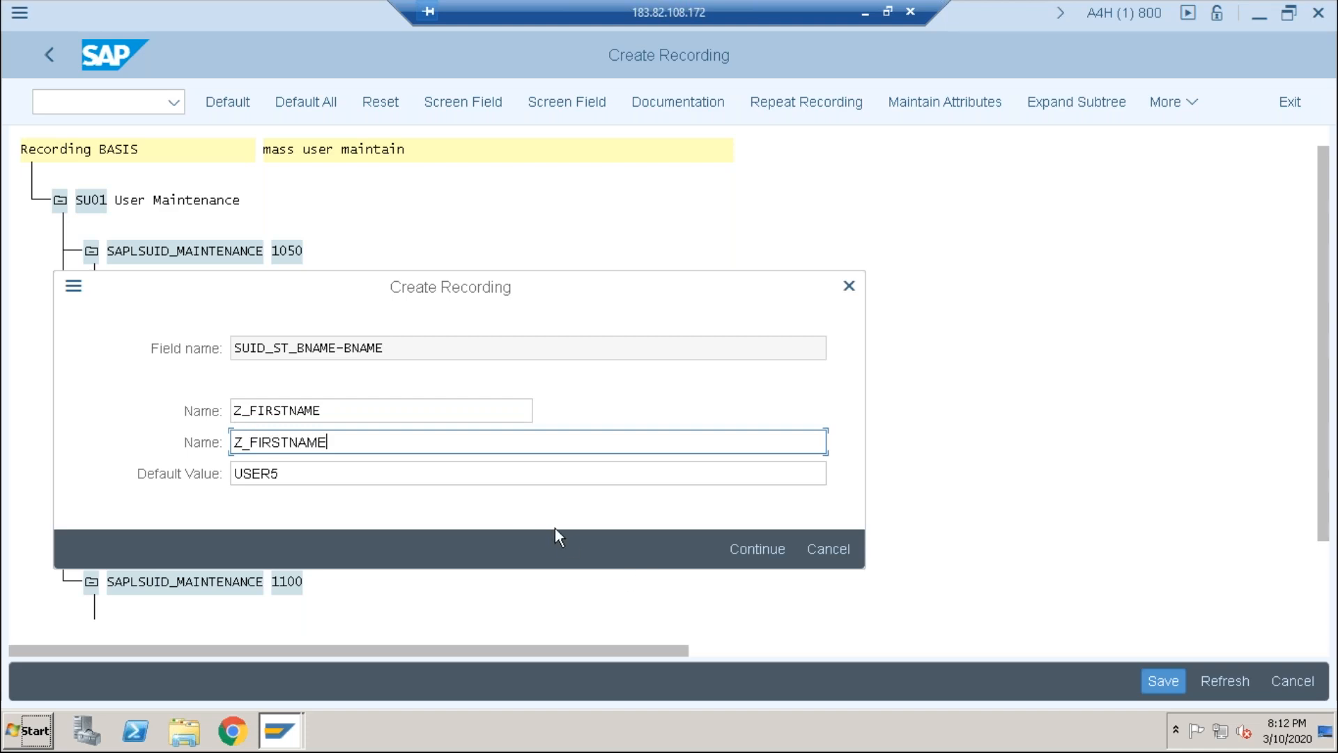
{"action": "left_click", "coordinate": [758, 551]}
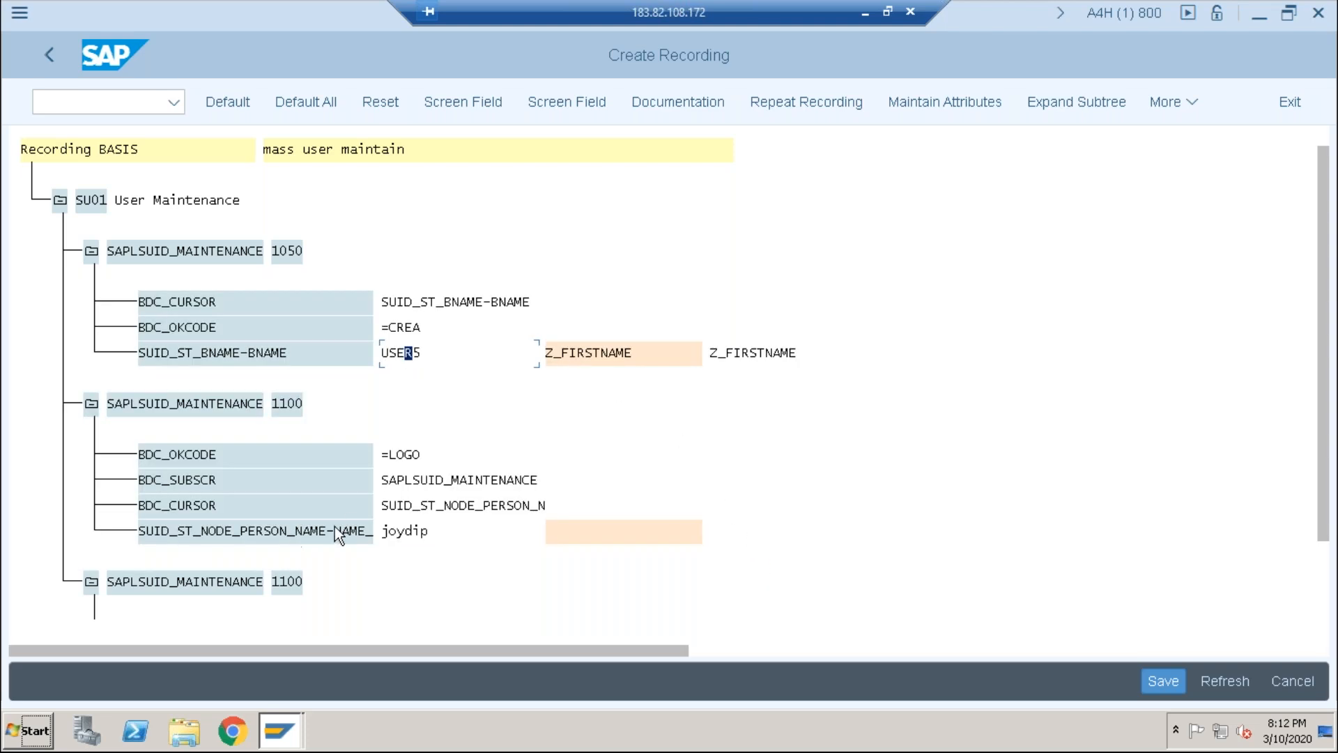
Step: Name the recorded last-name field Z_LASTNAME in both name fields and confirm
{"action": "left_click", "coordinate": [403, 533]}
{"action": "left_click", "coordinate": [411, 533]}
{"action": "double_click", "coordinate": [410, 534]}
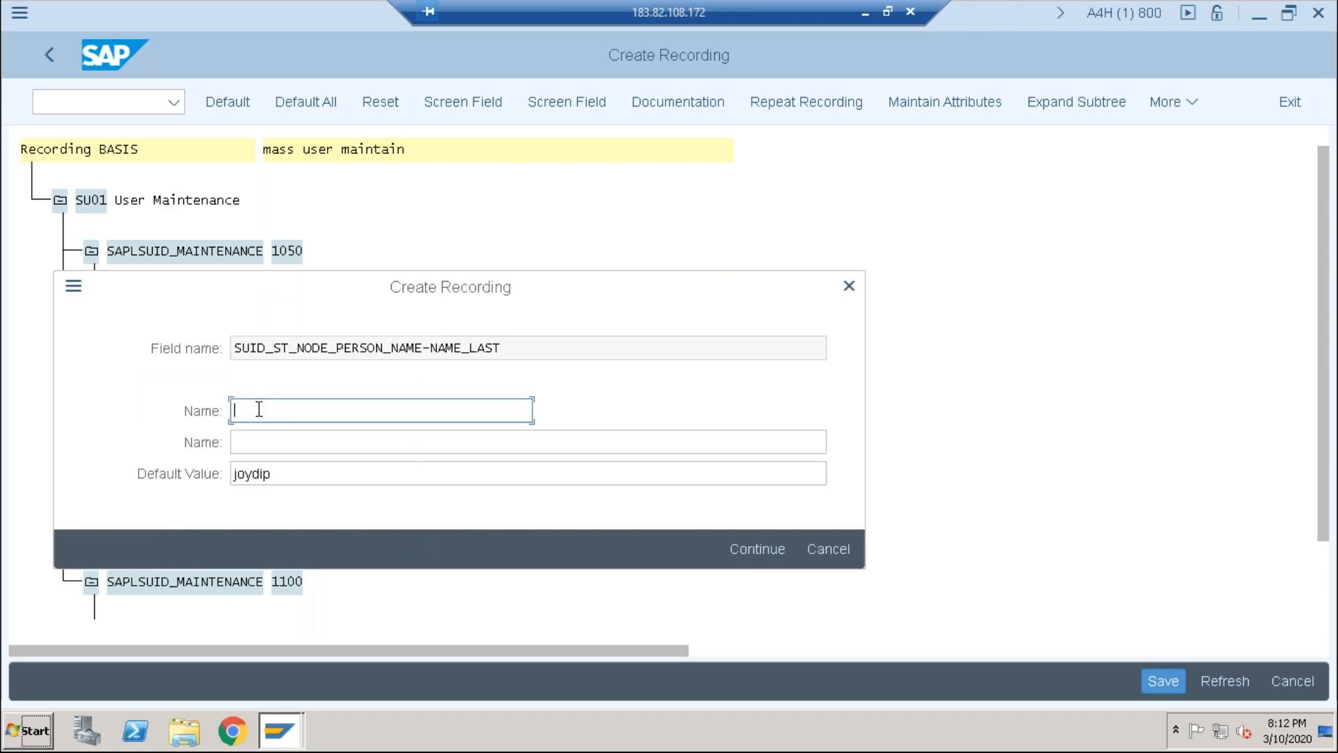
{"action": "type", "text": "Z_"}
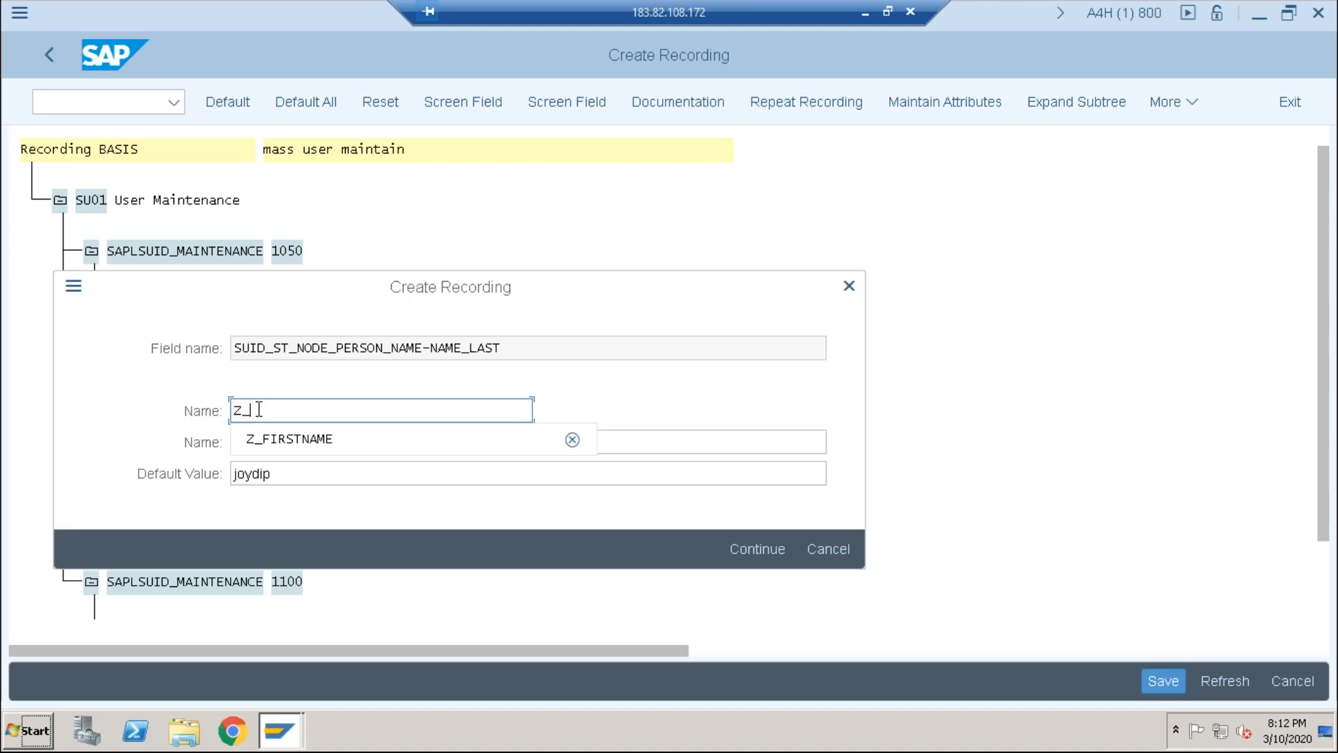
{"action": "type", "text": "LASTN"}
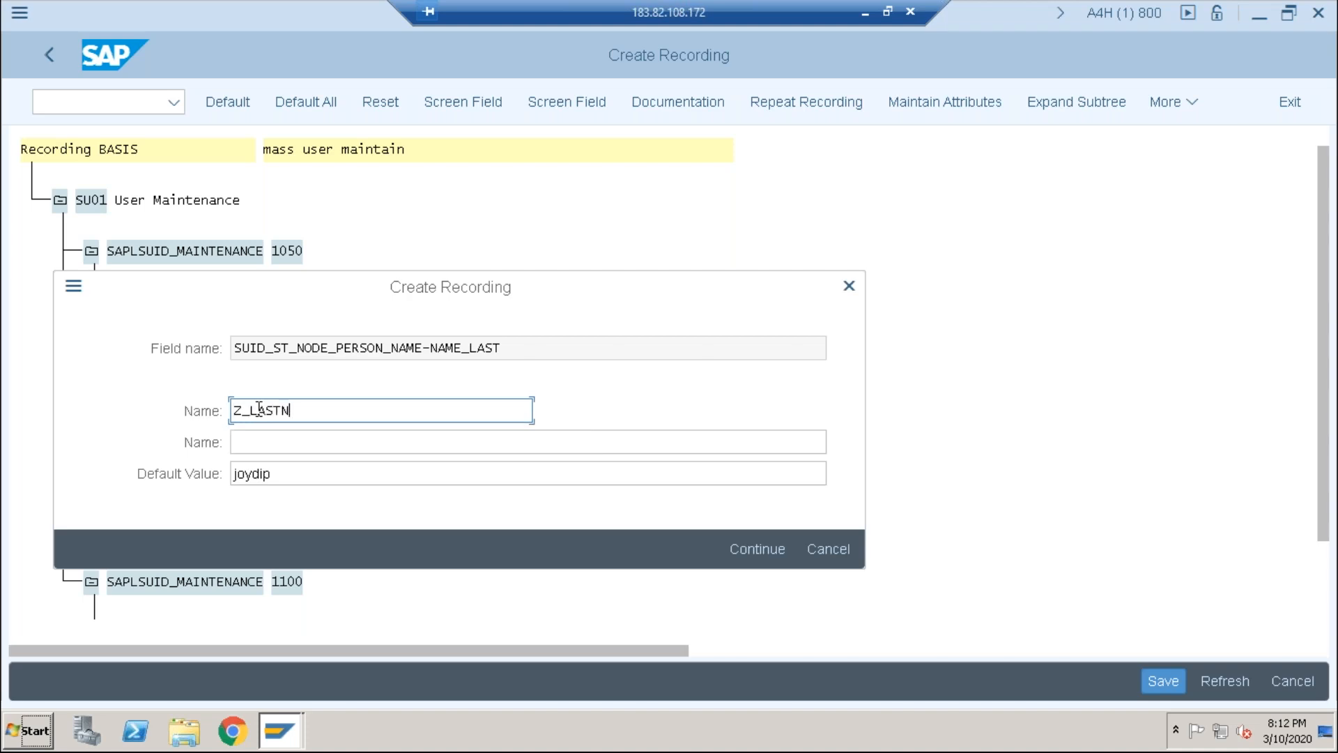
{"action": "type", "text": "AME"}
{"action": "key", "text": "Tab"}
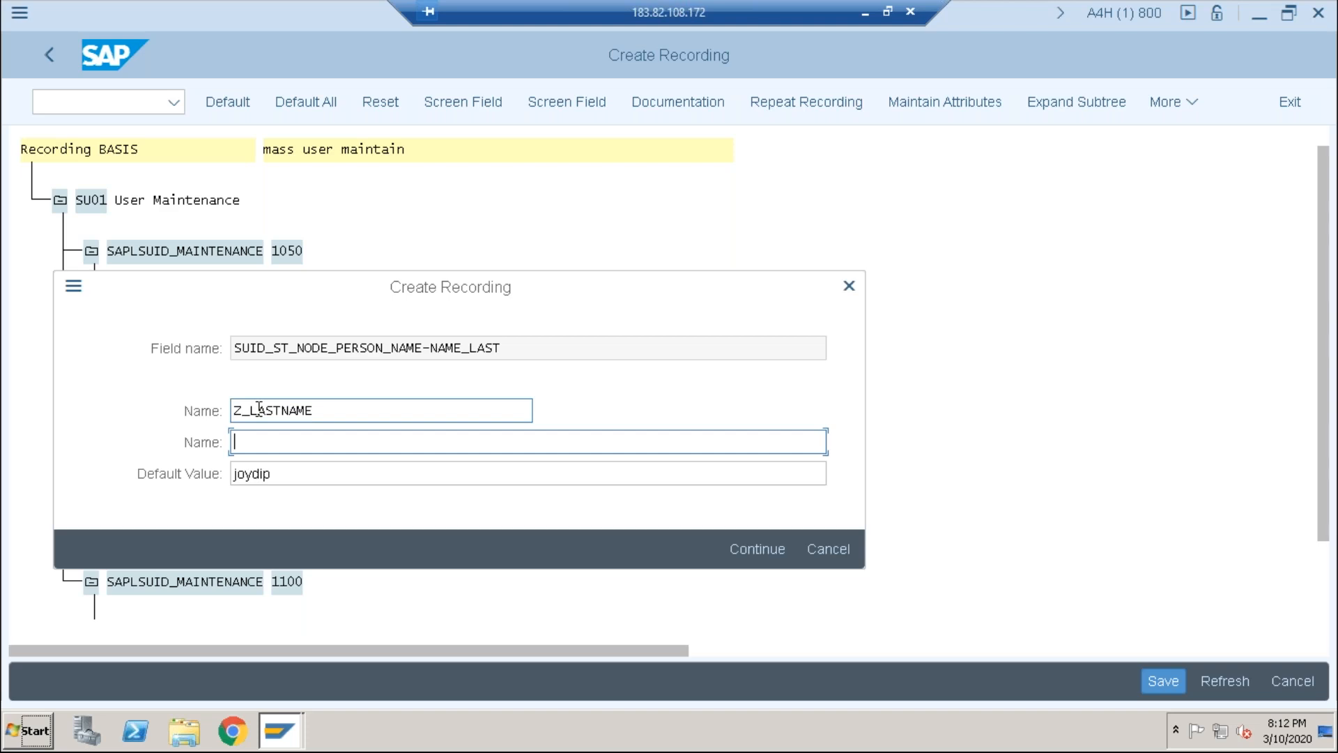
{"action": "type", "text": "Z"}
{"action": "key", "text": "BackSpace"}
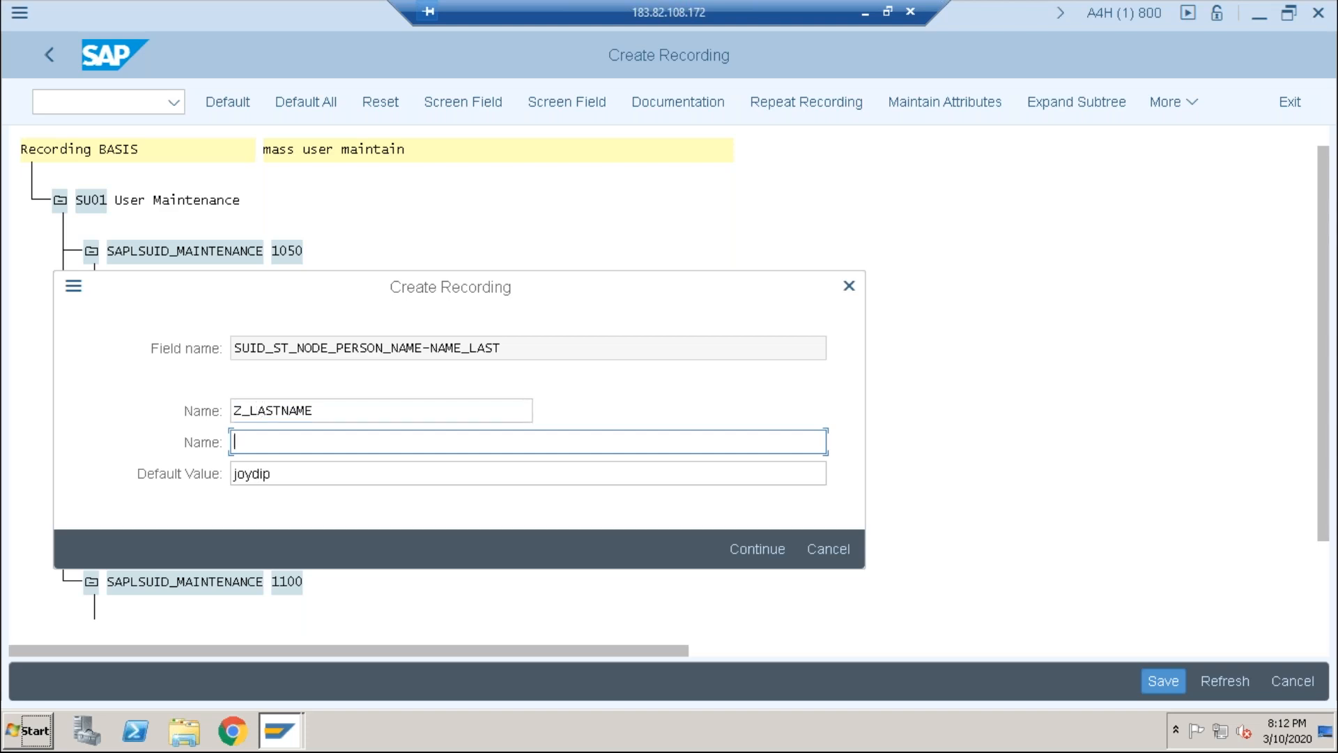
{"action": "key", "text": "shift+Tab"}
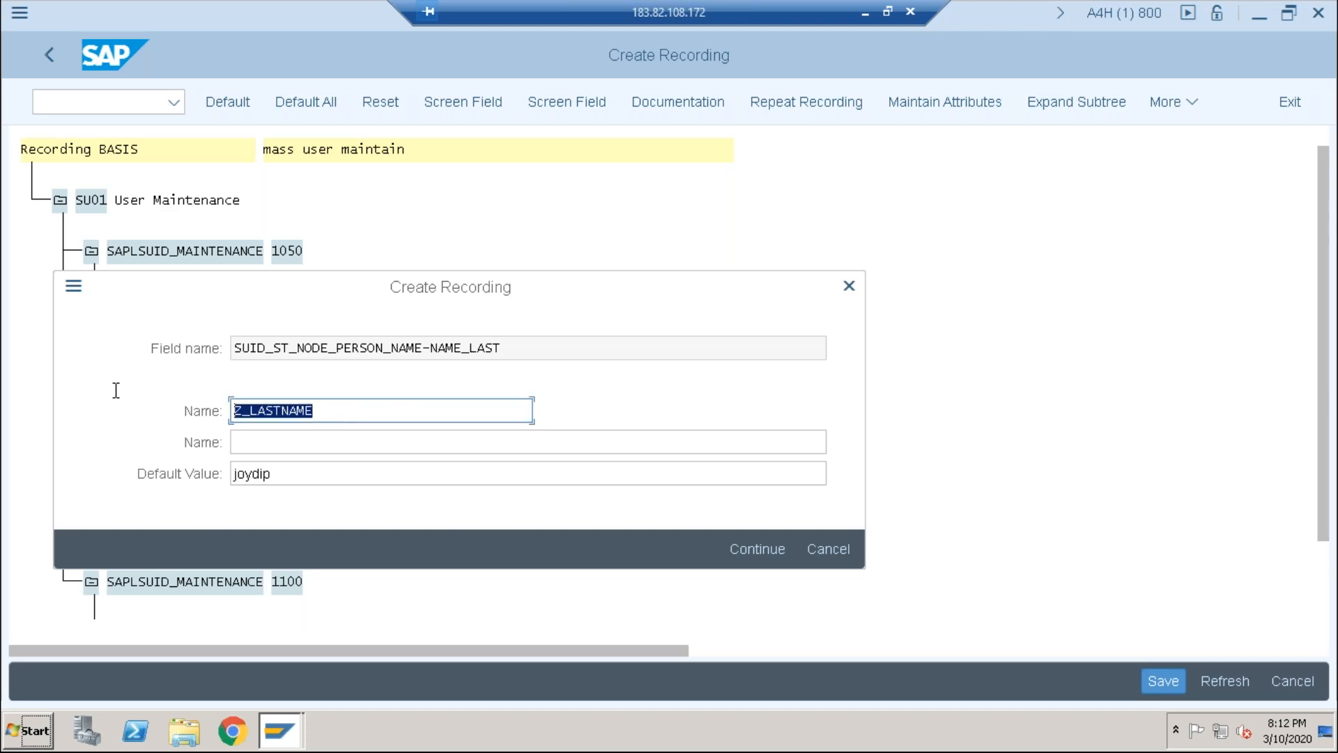
{"action": "key", "text": "ctrl+c"}
{"action": "left_click", "coordinate": [248, 442]}
{"action": "key", "text": "ctrl+v"}
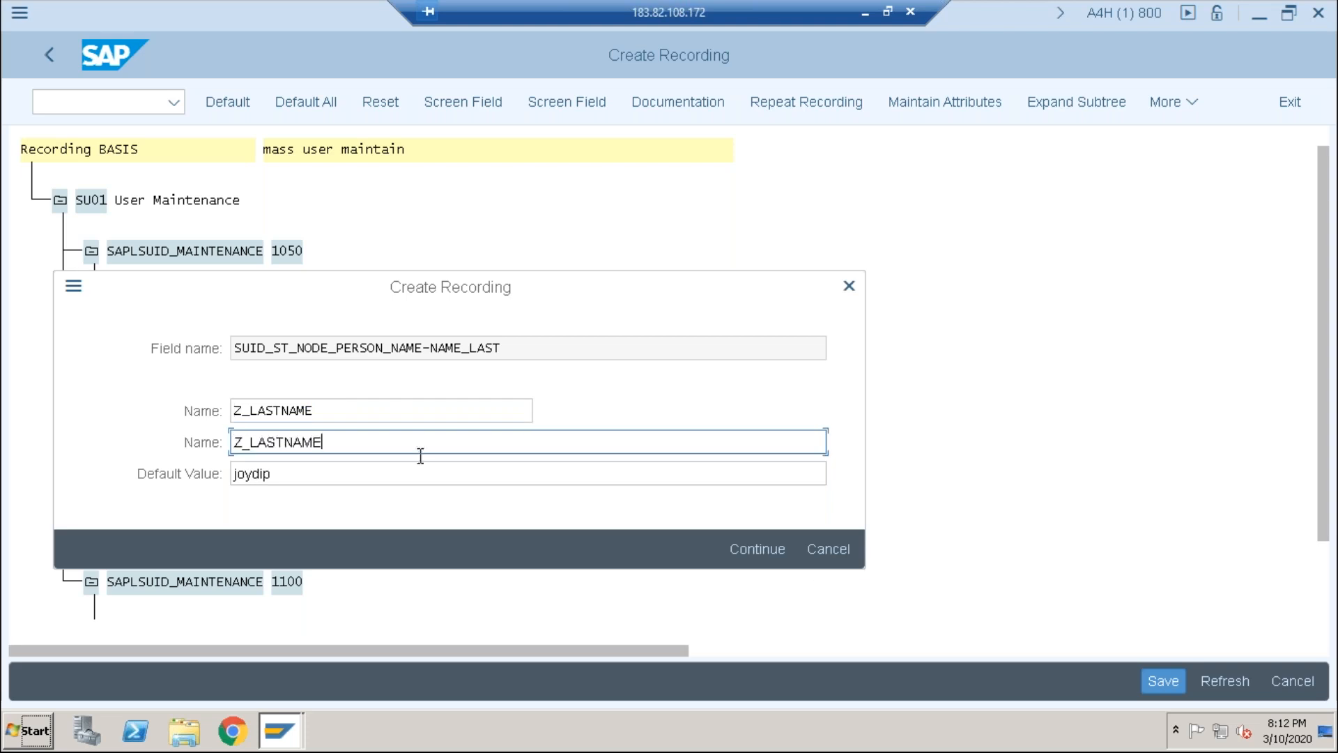
{"action": "left_click", "coordinate": [768, 551]}
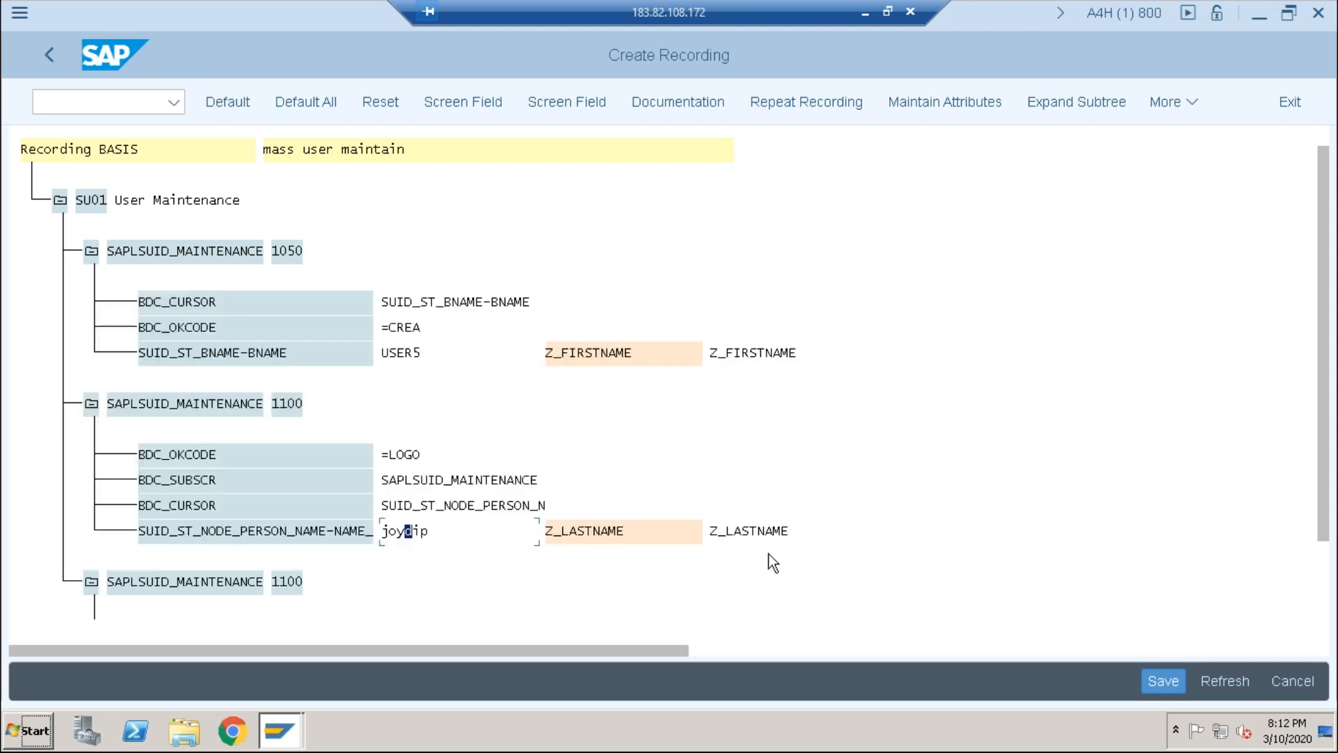
Step: Name the first EXT-PASSWORD field Z_PASSWORD1 in both name fields and confirm
{"action": "left_click_drag", "start_coordinate": [1324, 439], "coordinate": [1324, 544]}
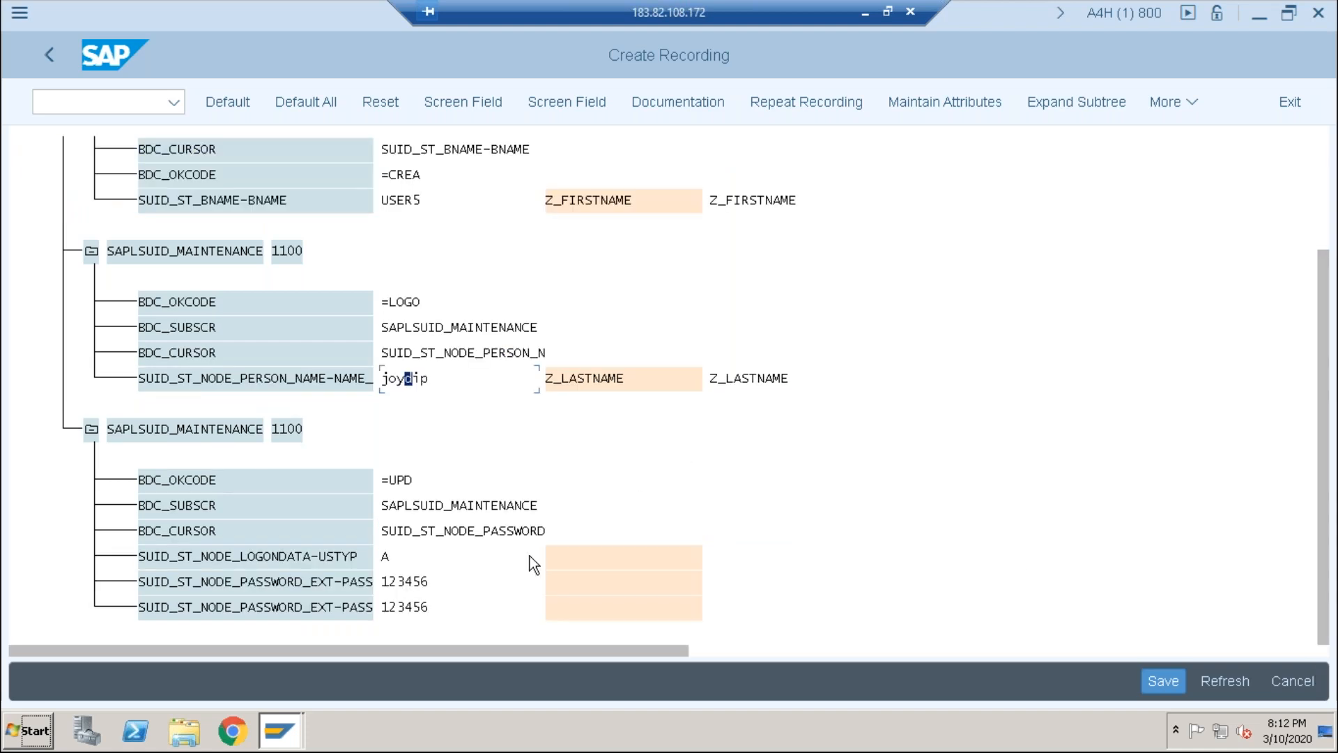
{"action": "double_click", "coordinate": [407, 581]}
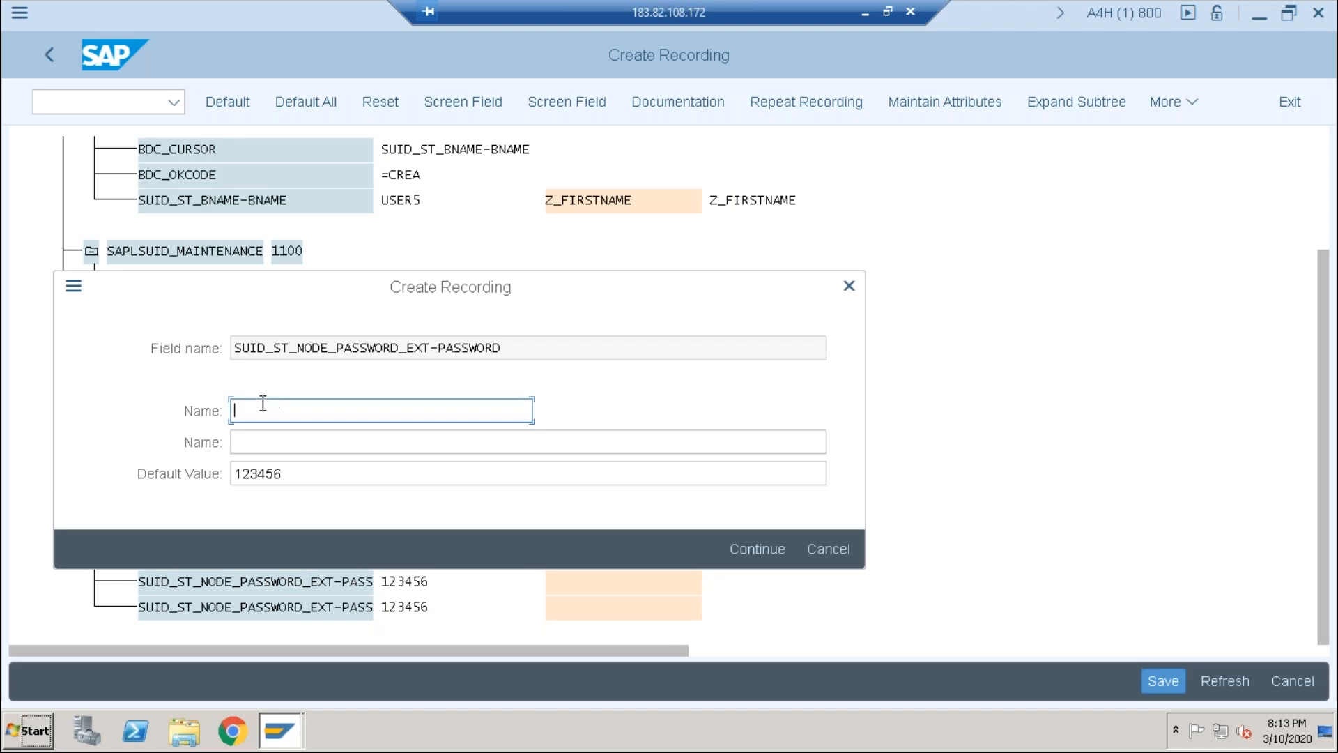
{"action": "type", "text": "Z_"}
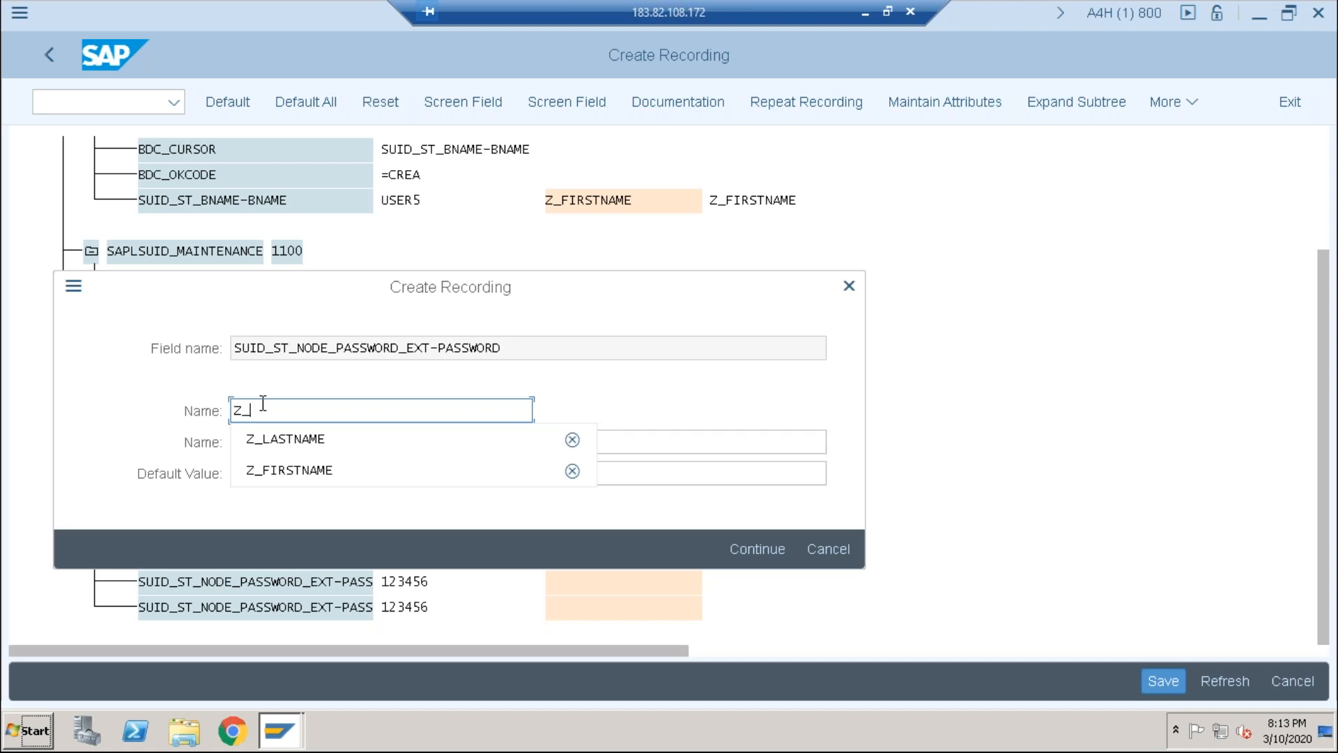
{"action": "type", "text": "PASS"}
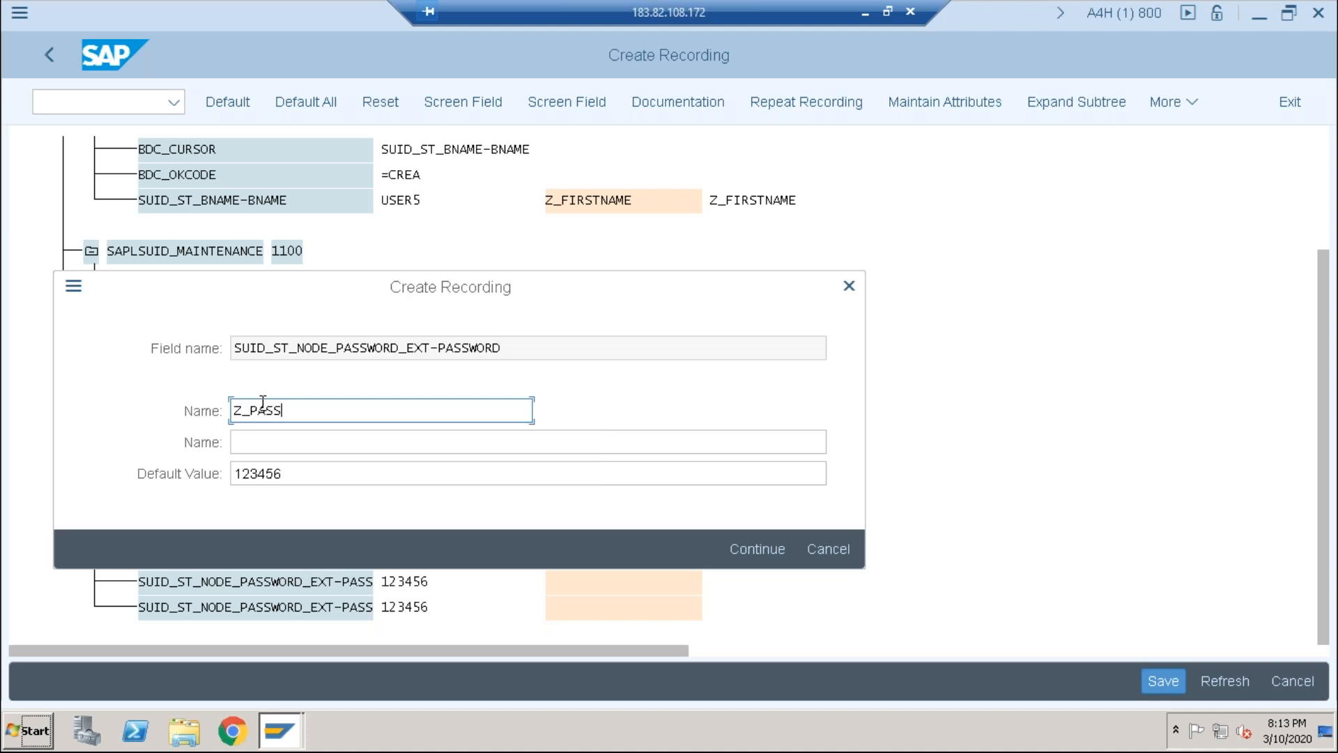
{"action": "type", "text": "WORD1"}
{"action": "left_click_drag", "start_coordinate": [383, 410], "coordinate": [130, 405]}
{"action": "key", "text": "ctrl+c"}
{"action": "left_click", "coordinate": [242, 442]}
{"action": "key", "text": "ctrl+v"}
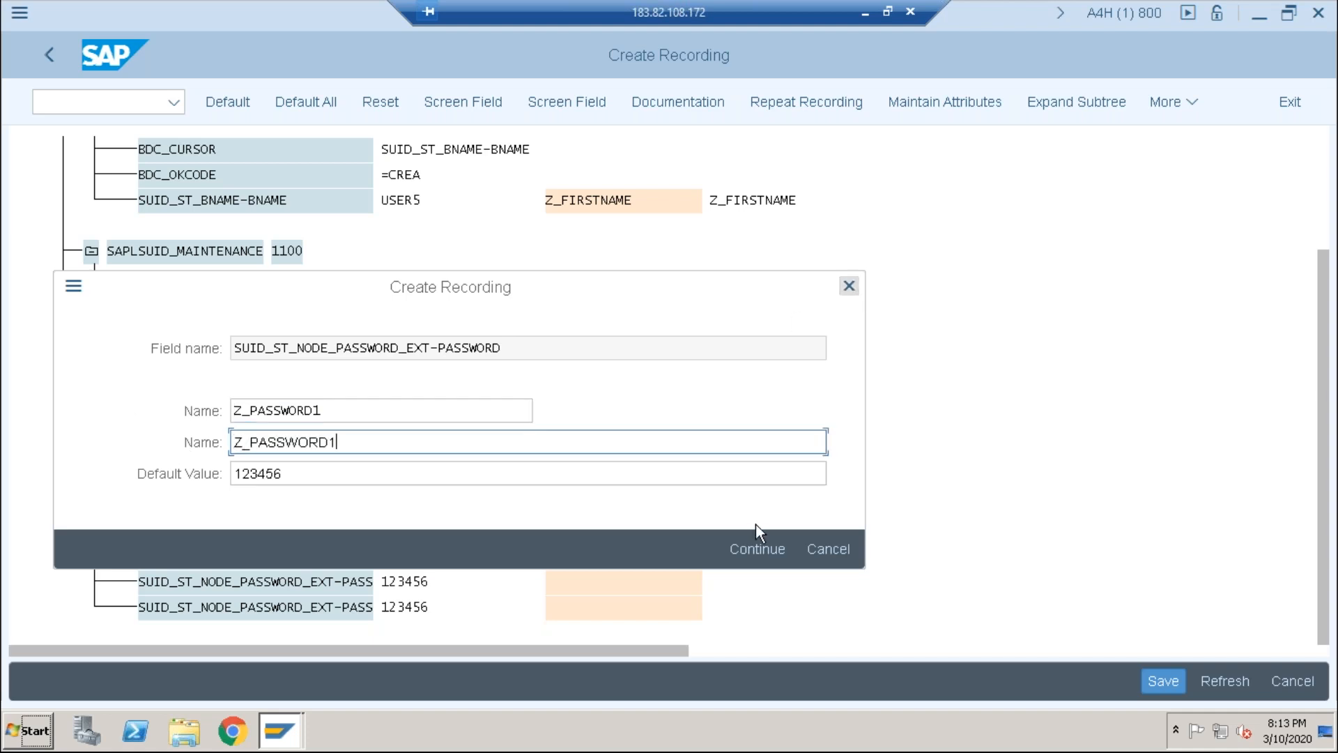
{"action": "left_click", "coordinate": [755, 546]}
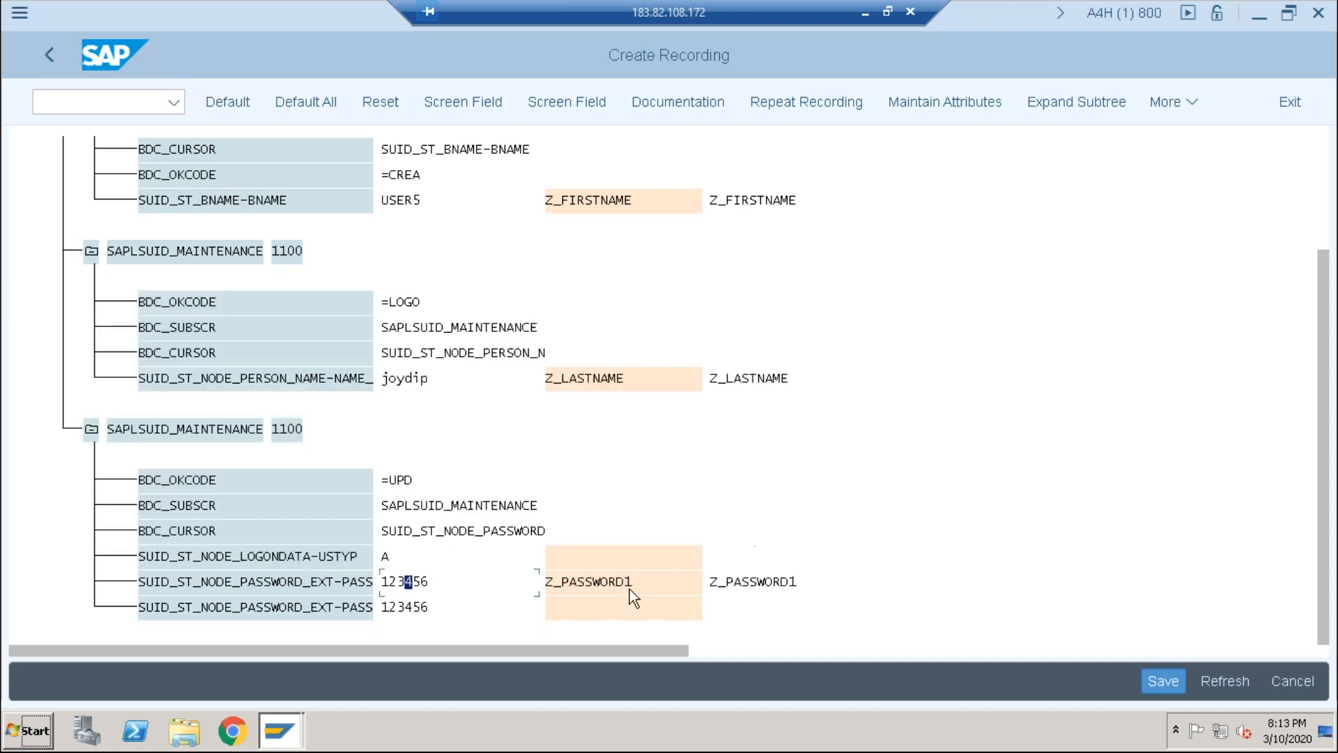
Step: Name the second EXT-PASSWORD field Z_PASSWORD2 in both name fields and confirm
{"action": "double_click", "coordinate": [412, 615]}
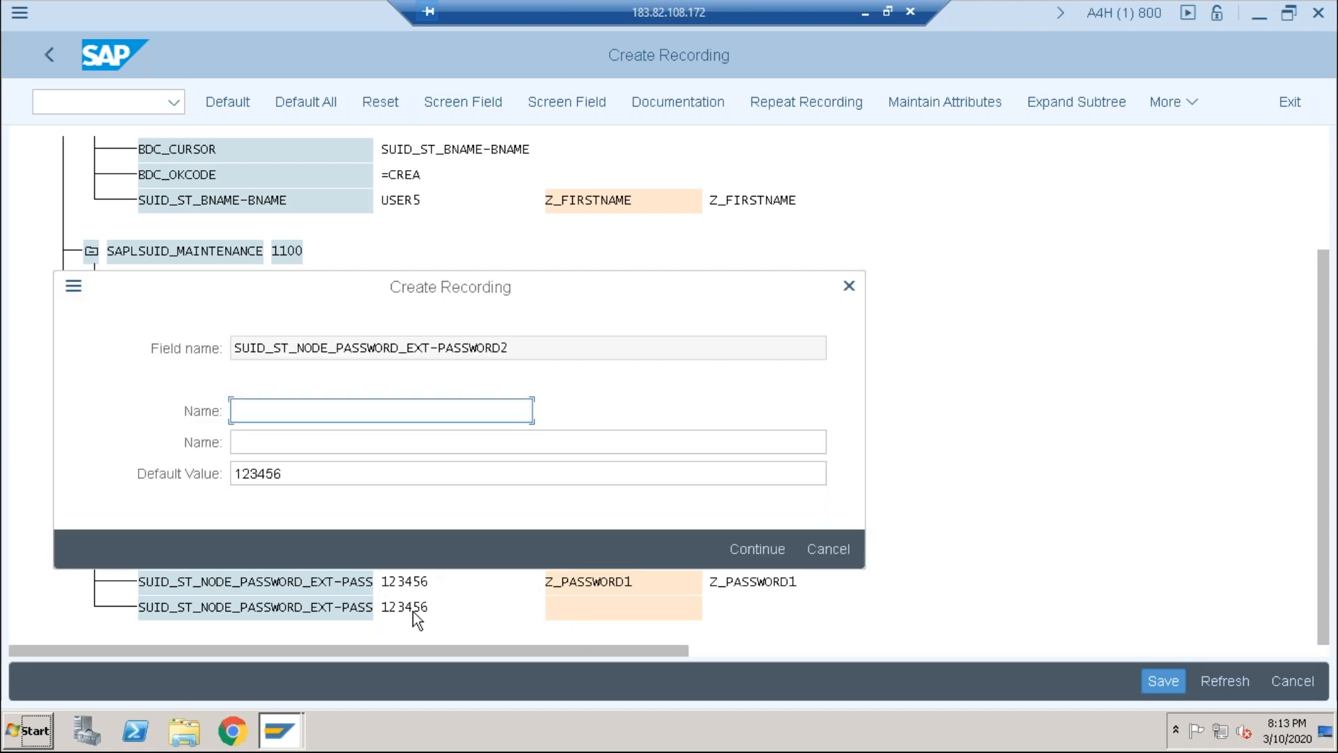
{"action": "type", "text": "Z_PASSWORD2"}
{"action": "left_click_drag", "start_coordinate": [367, 415], "coordinate": [86, 412]}
{"action": "key", "text": "ctrl+c"}
{"action": "left_click", "coordinate": [241, 441]}
{"action": "key", "text": "ctrl+v"}
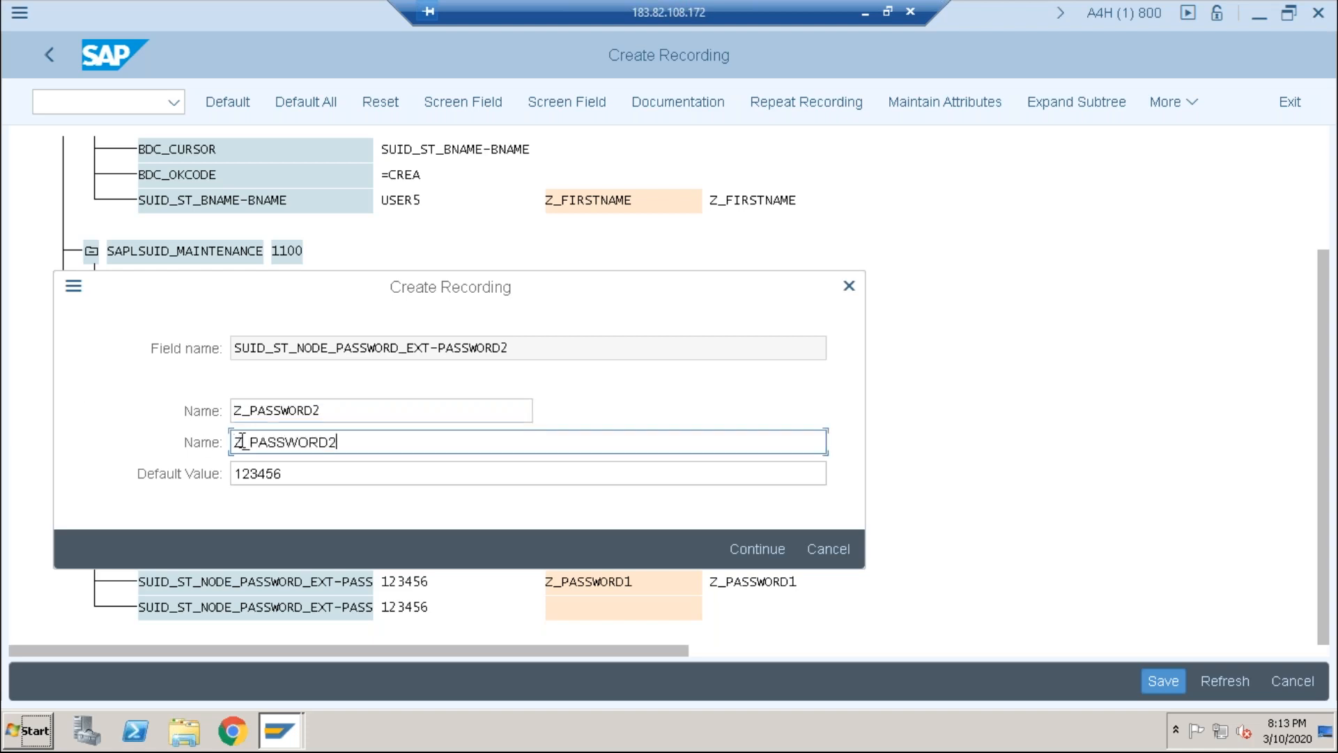
{"action": "left_click", "coordinate": [757, 548]}
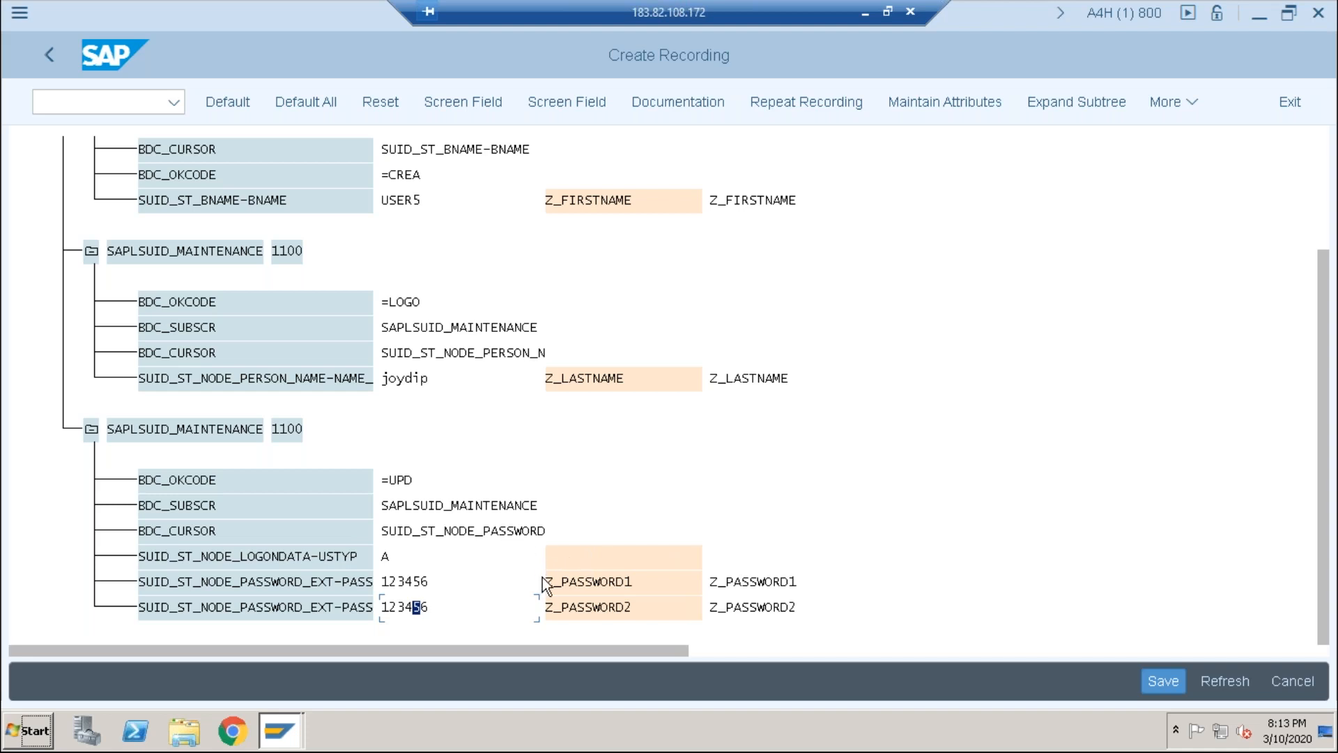
Step: Block-select and copy all the Z_ source field names in the recording, then launch Excel
{"action": "left_click_drag", "start_coordinate": [547, 195], "coordinate": [645, 208]}
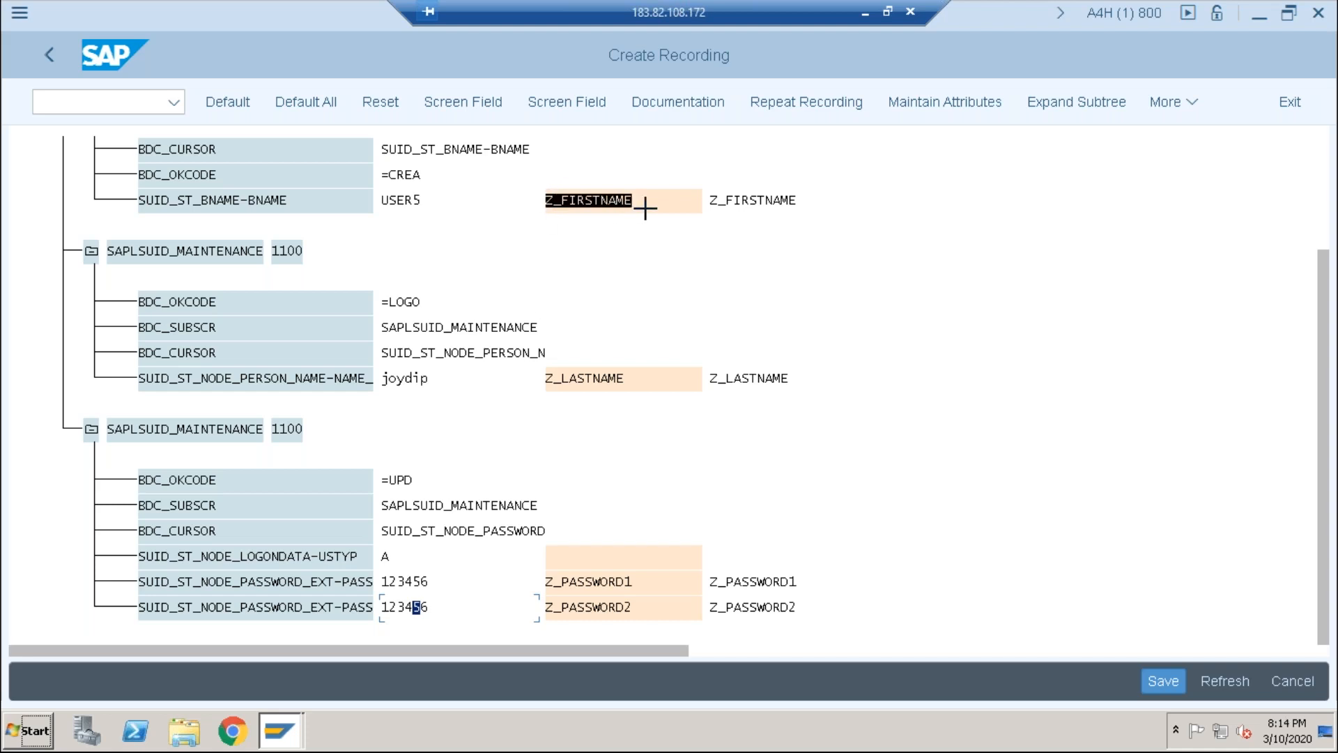
{"action": "left_click", "coordinate": [547, 380]}
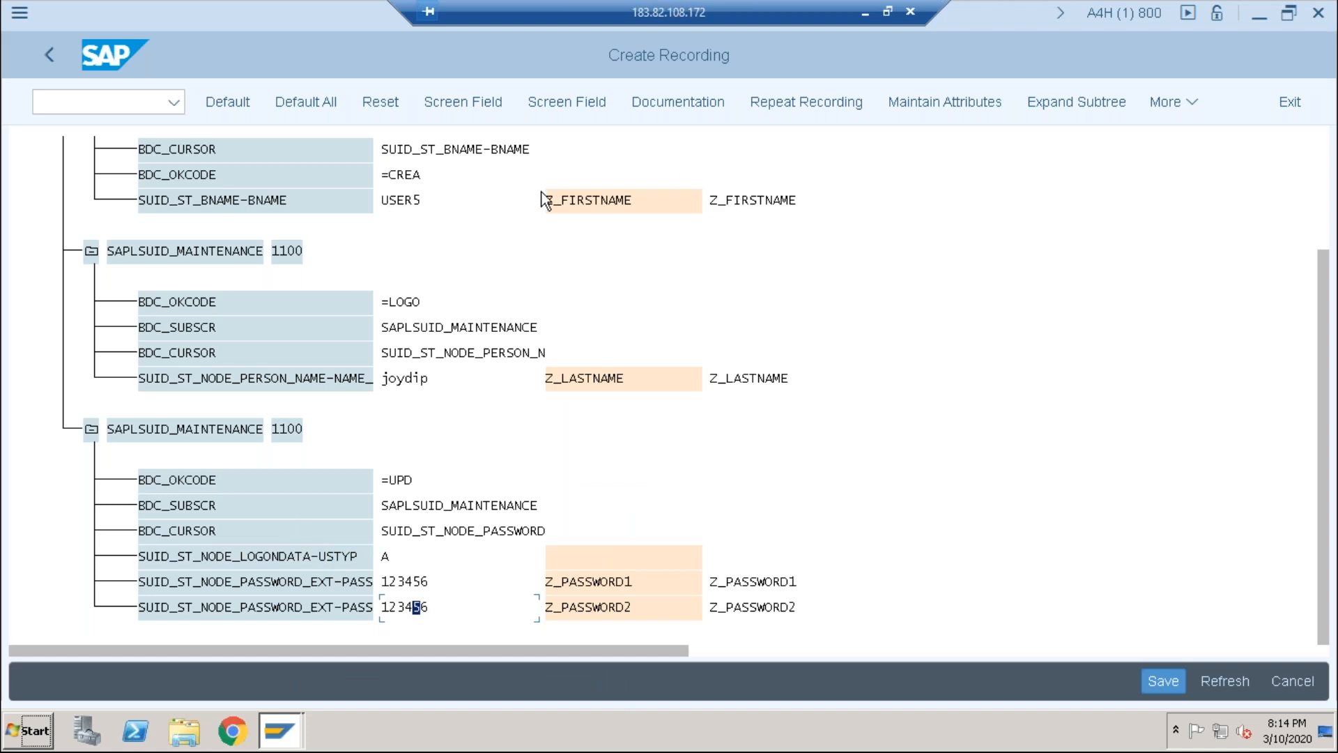
{"action": "key", "text": "ctrl+y"}
{"action": "left_click_drag", "start_coordinate": [552, 197], "coordinate": [810, 211]}
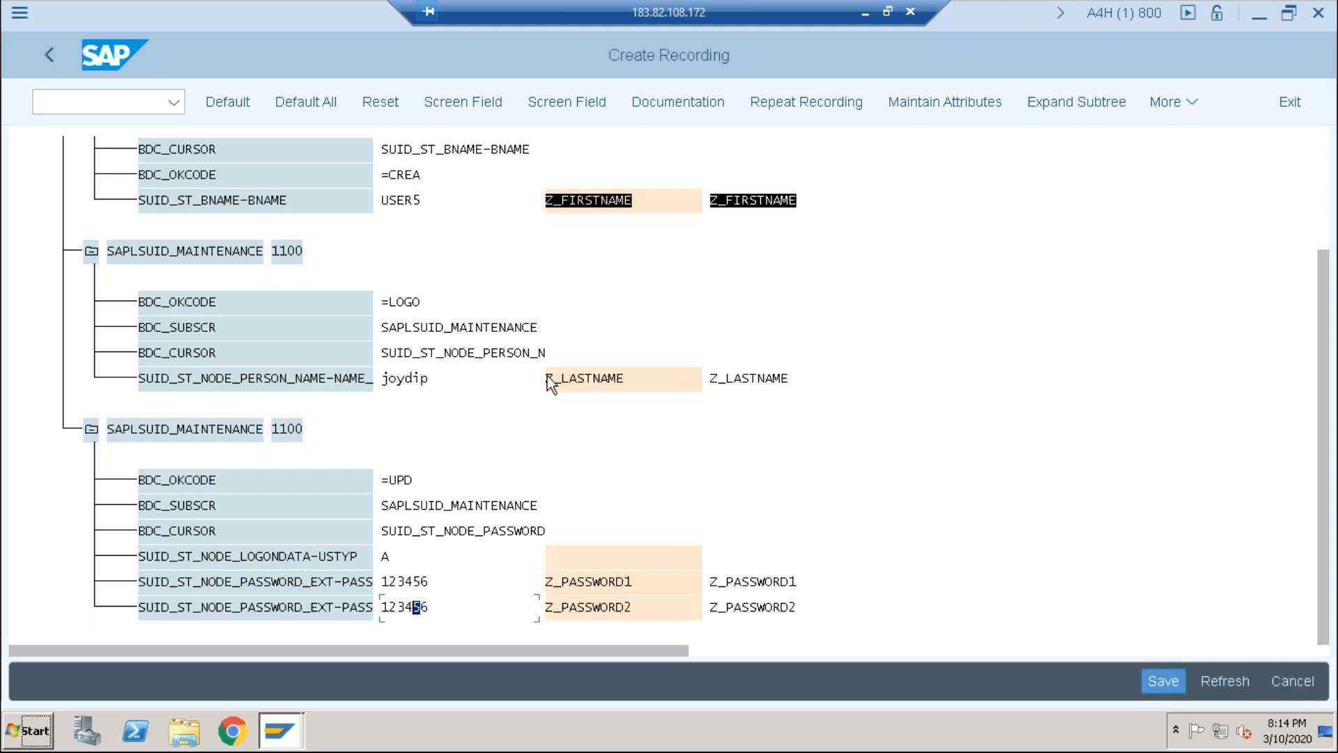
{"action": "key", "text": "ctrl+y"}
{"action": "left_click_drag", "start_coordinate": [549, 374], "coordinate": [812, 385]}
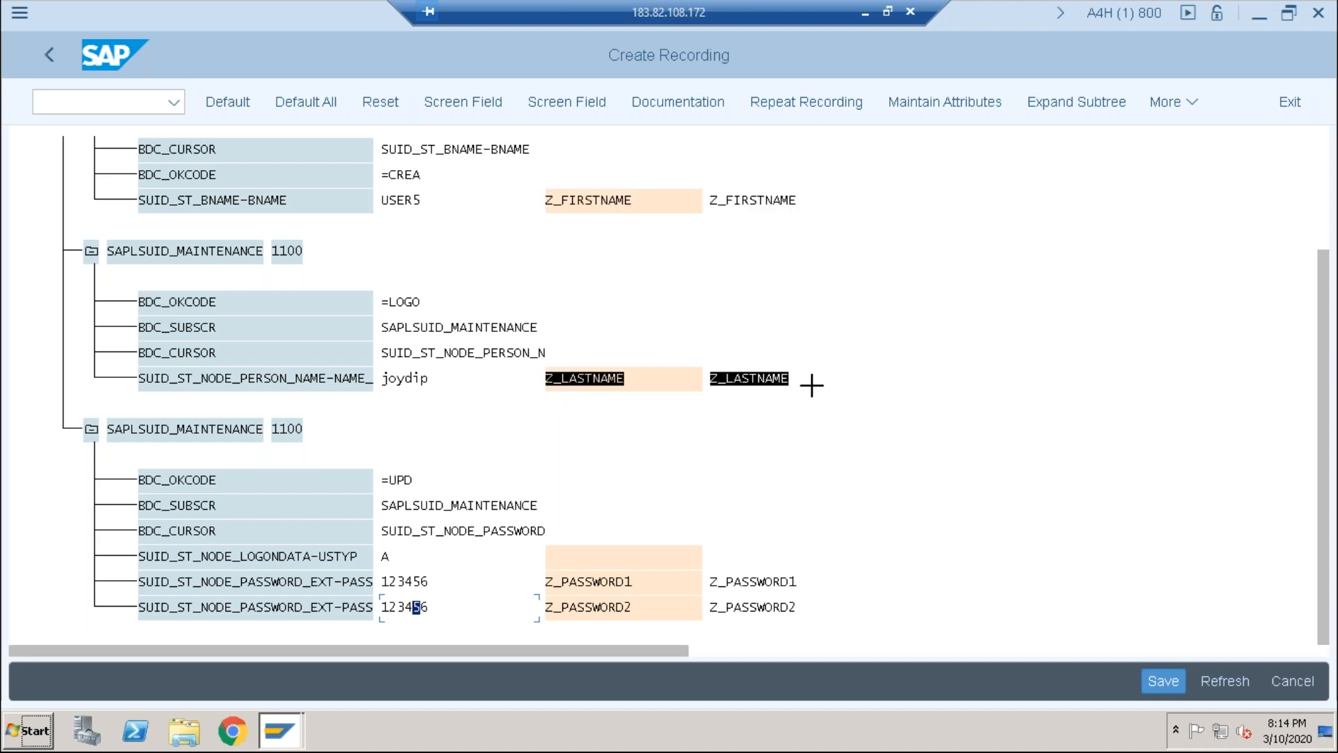
{"action": "left_click", "coordinate": [542, 581]}
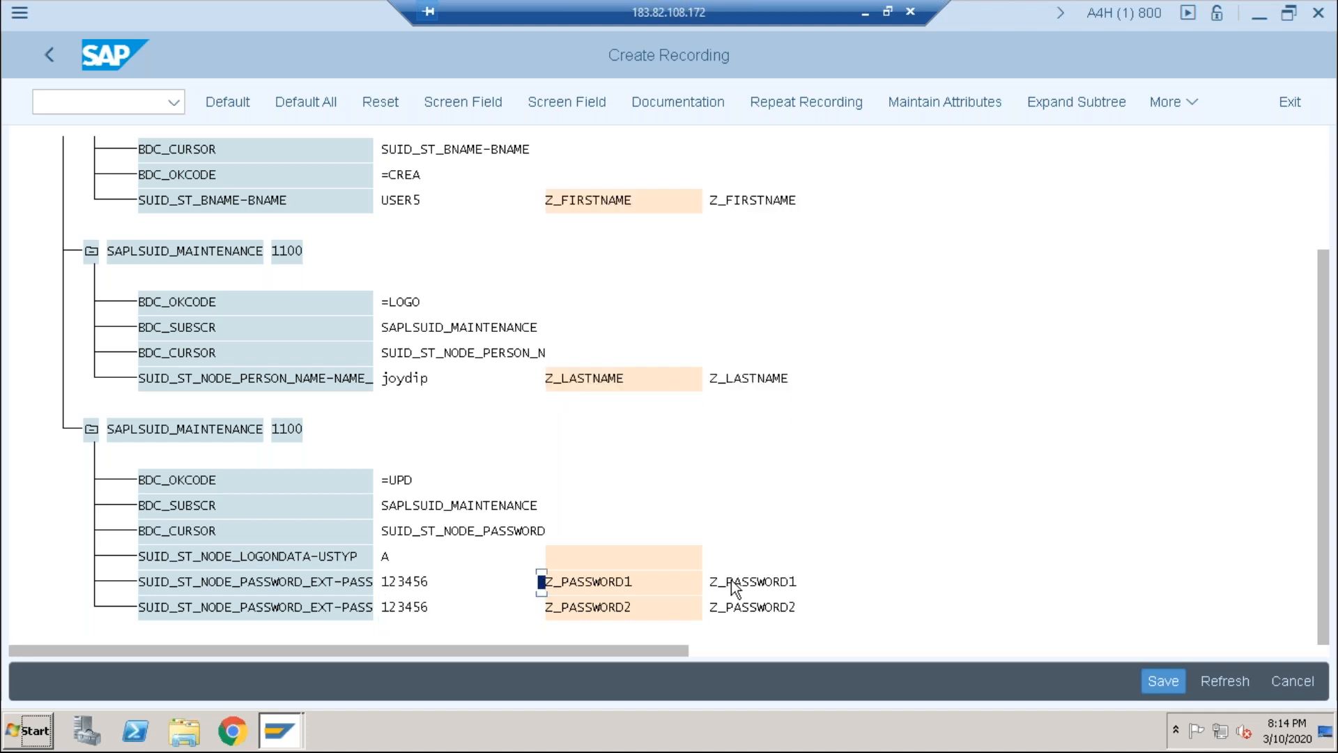
{"action": "left_click", "coordinate": [901, 481]}
{"action": "left_click_drag", "start_coordinate": [549, 197], "coordinate": [812, 215]}
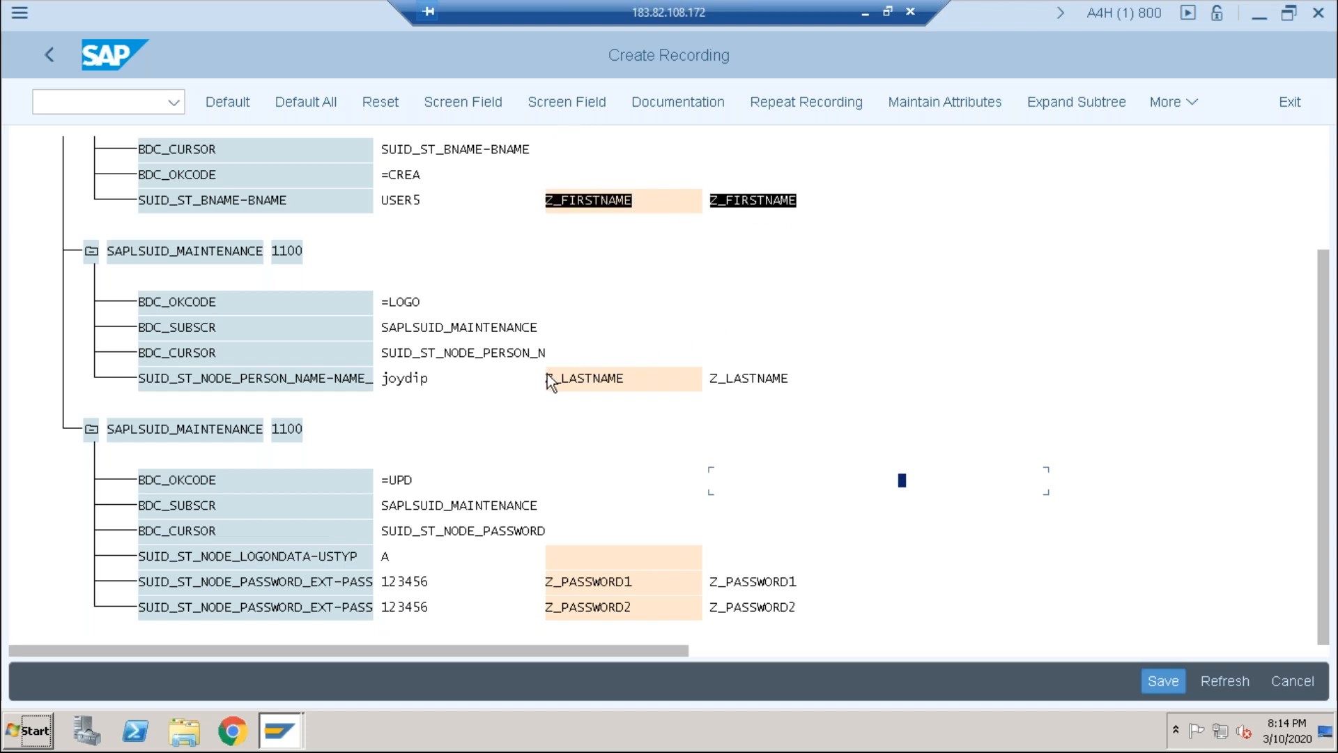
{"action": "left_click", "coordinate": [995, 206]}
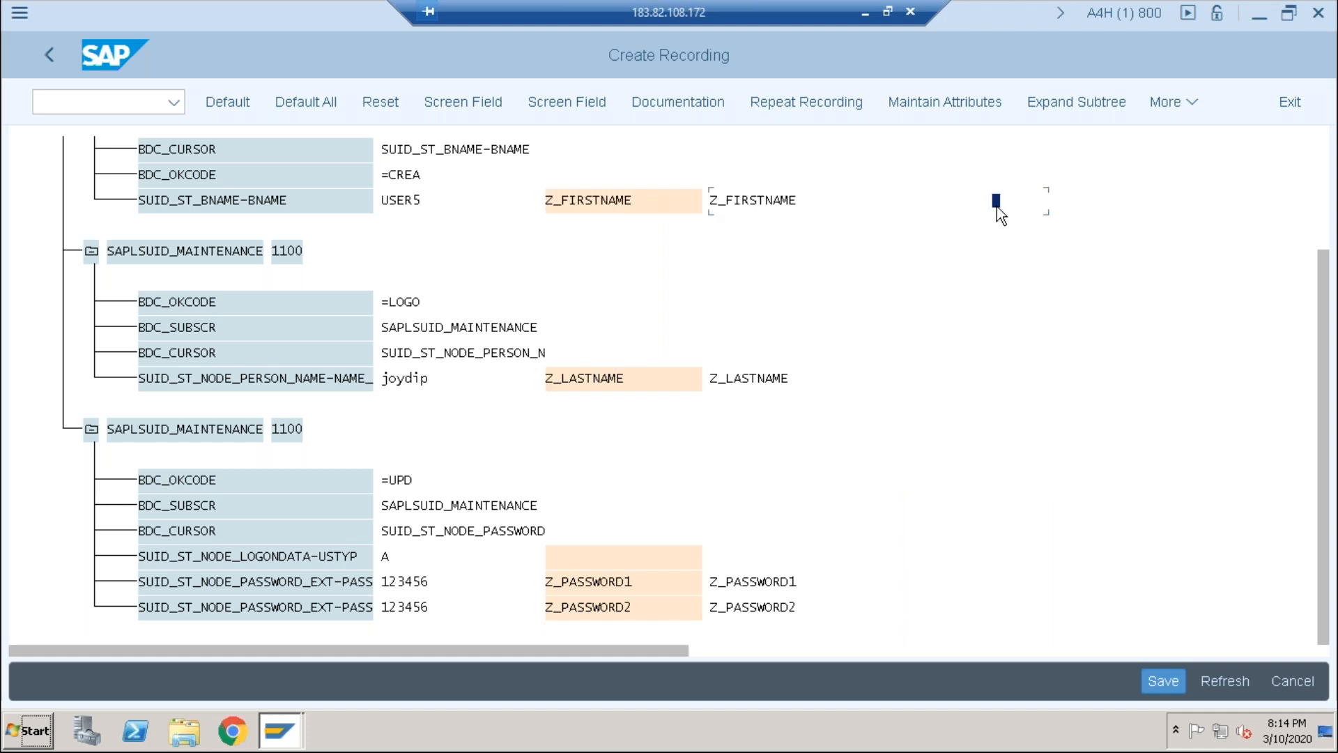
{"action": "key", "text": "ctrl+y"}
{"action": "left_click_drag", "start_coordinate": [547, 198], "coordinate": [824, 681]}
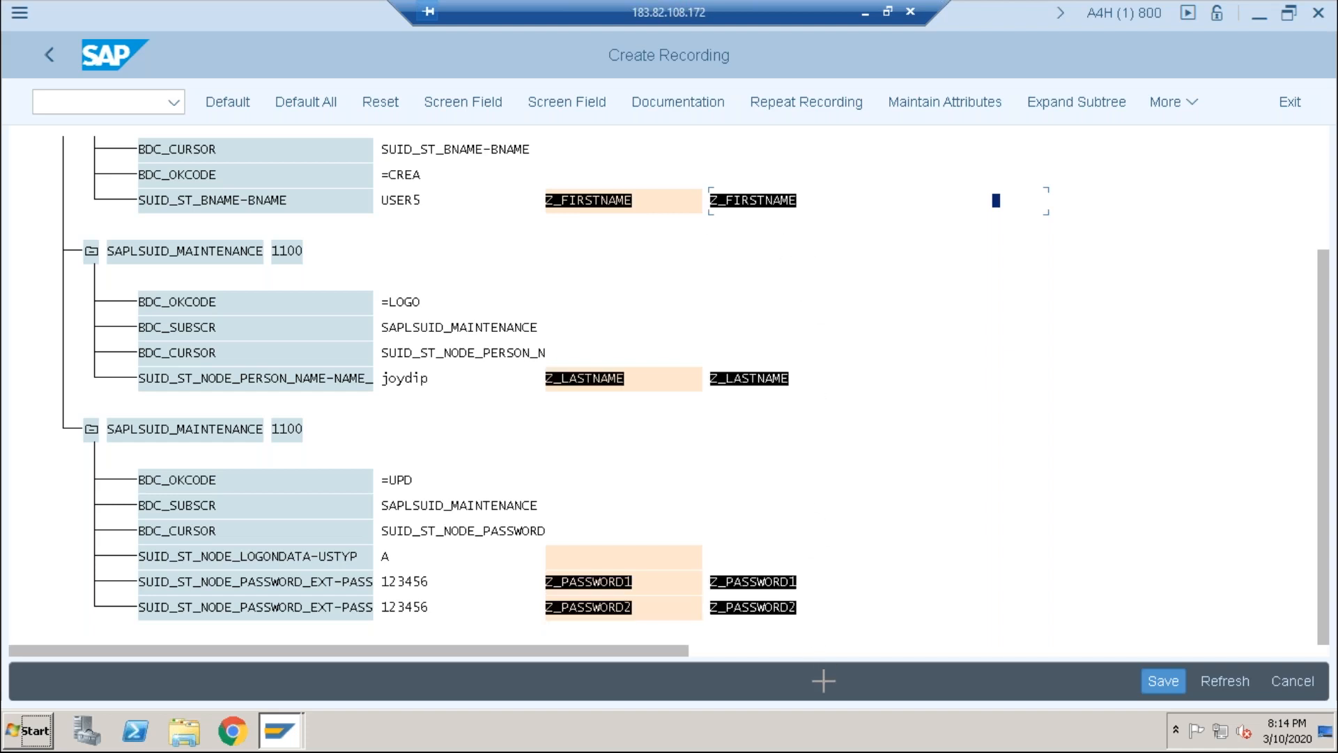
{"action": "key", "text": "ctrl+c"}
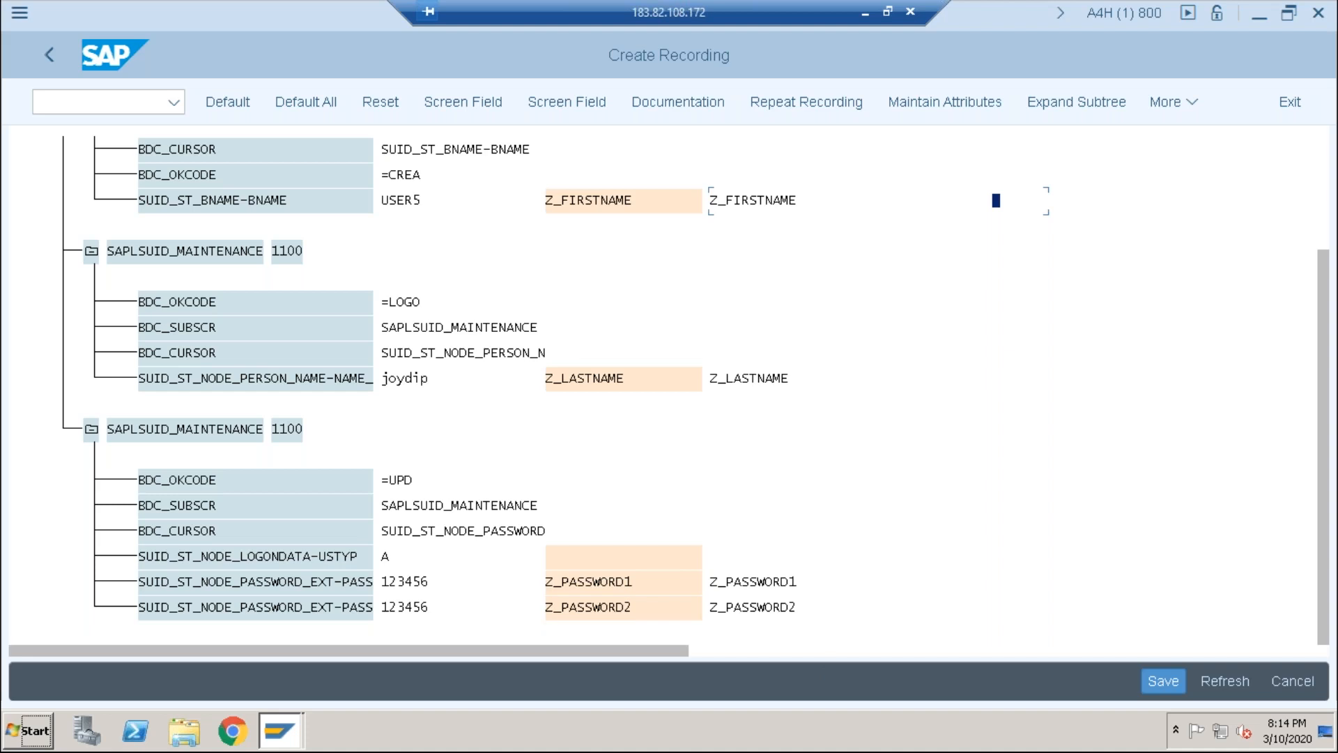
{"action": "left_click", "coordinate": [14, 741]}
{"action": "left_click", "coordinate": [31, 389]}
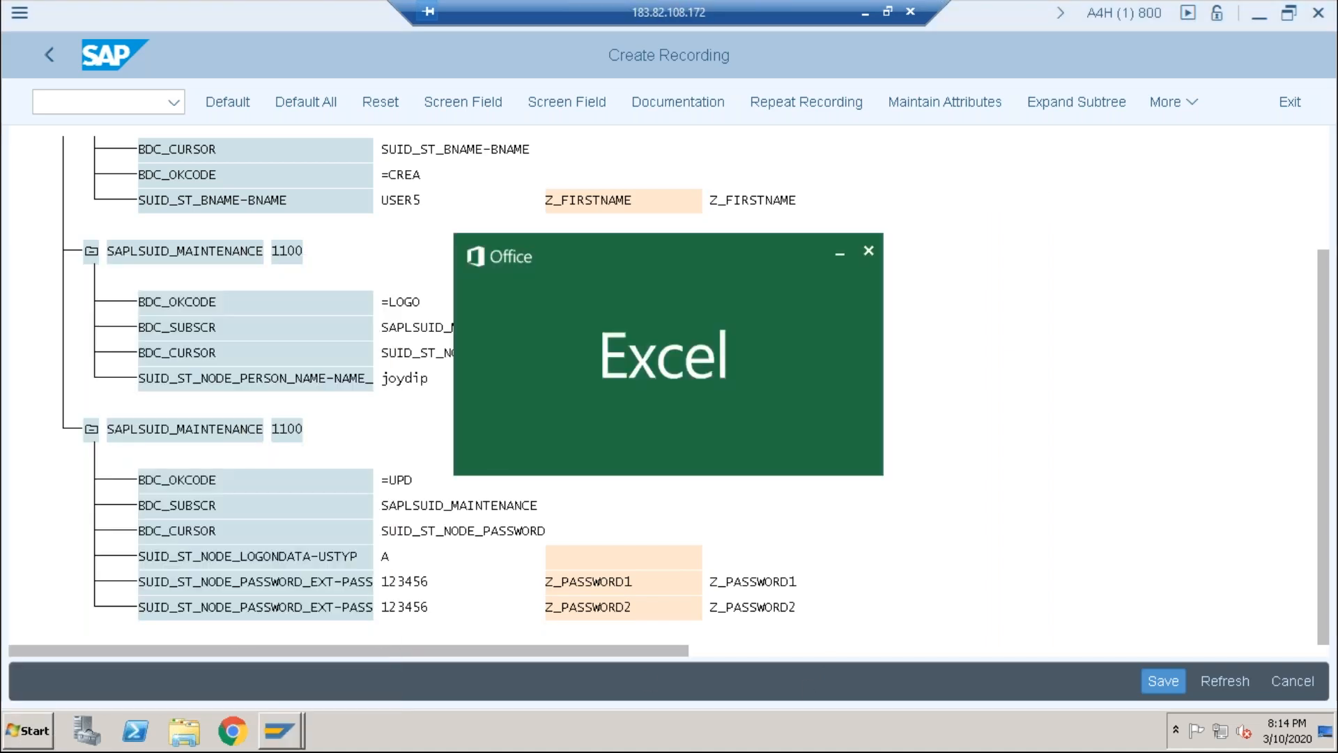
Step: Paste the field names into A1 of a blank workbook, maximize Excel, and auto-fit column A
{"action": "left_click", "coordinate": [595, 478]}
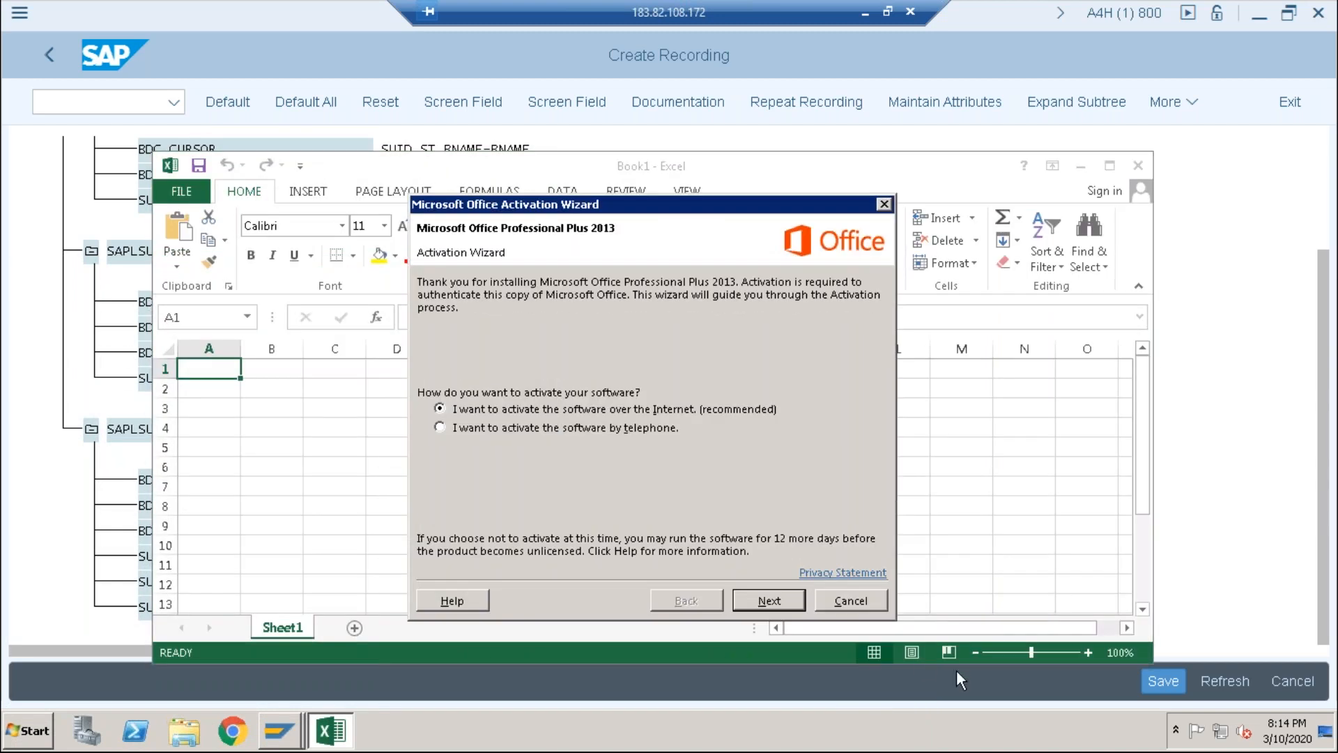
{"action": "left_click", "coordinate": [874, 602]}
{"action": "key", "text": "ctrl+v"}
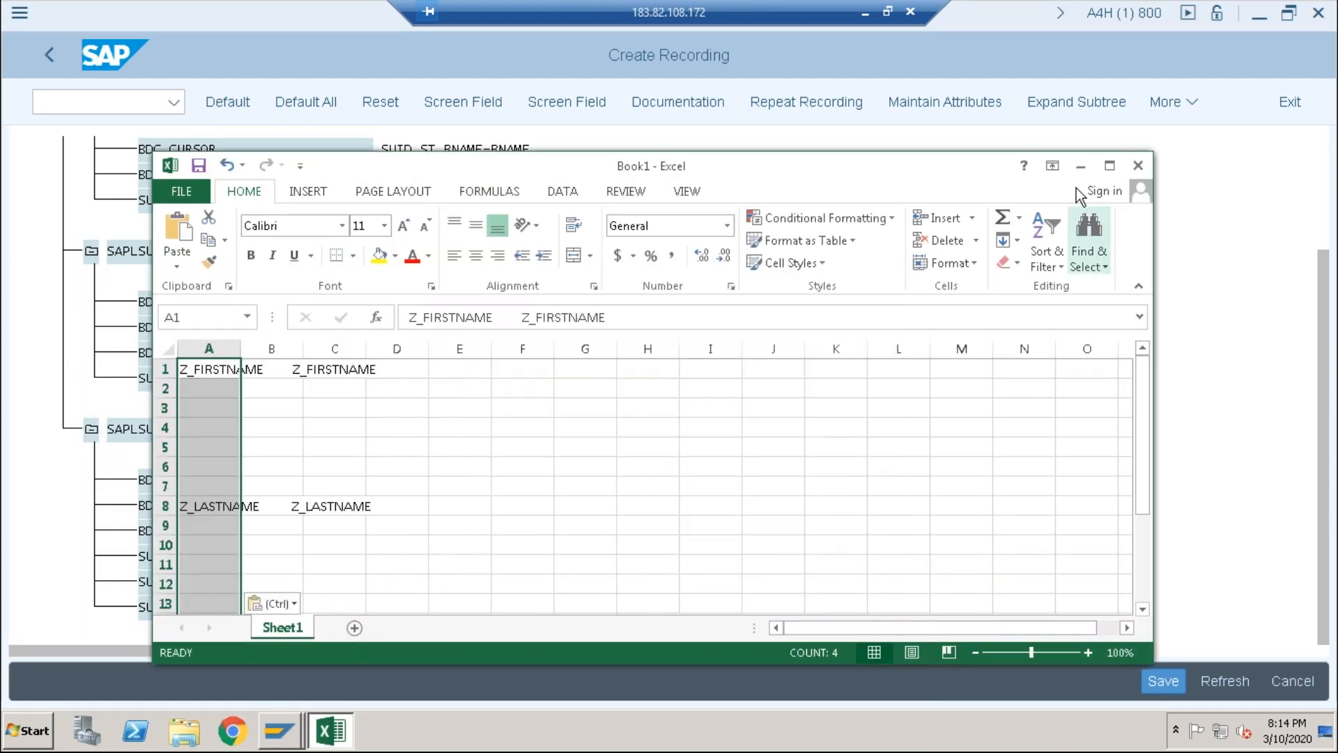
{"action": "left_click", "coordinate": [1112, 167]}
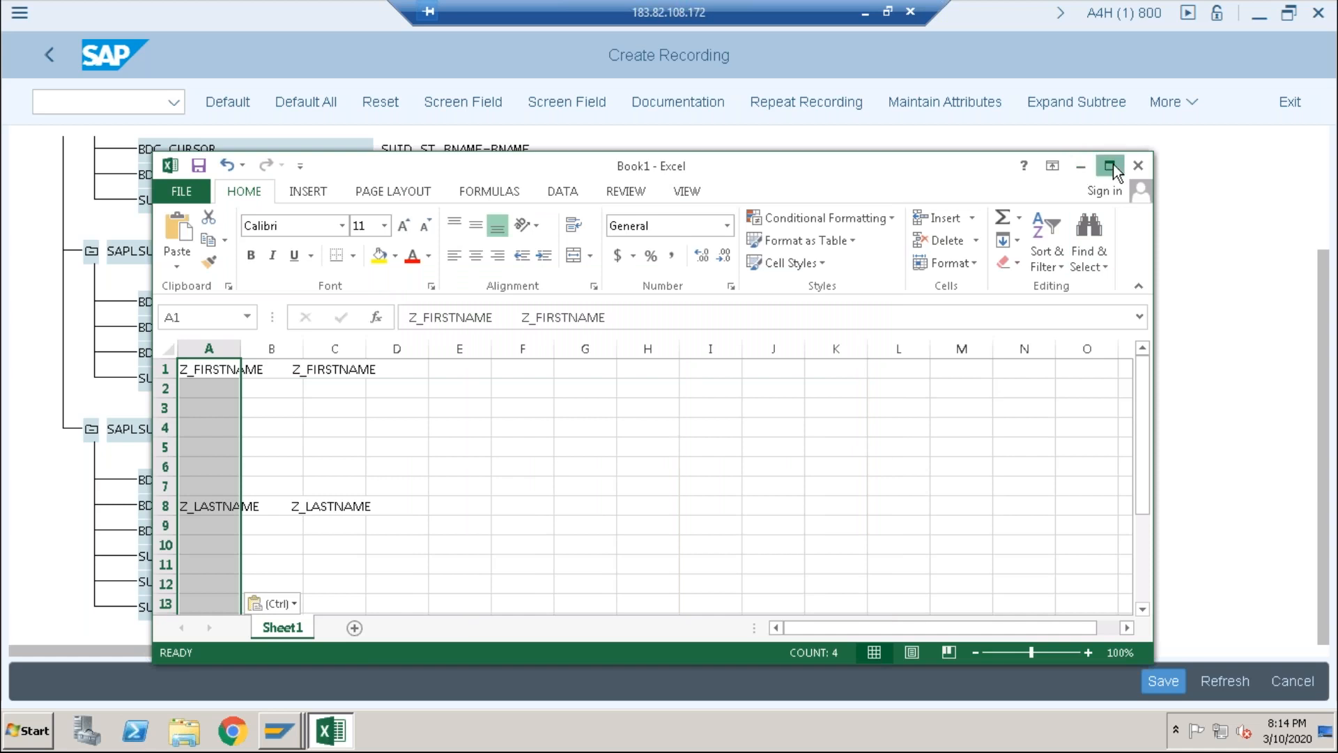
{"action": "double_click", "coordinate": [89, 195]}
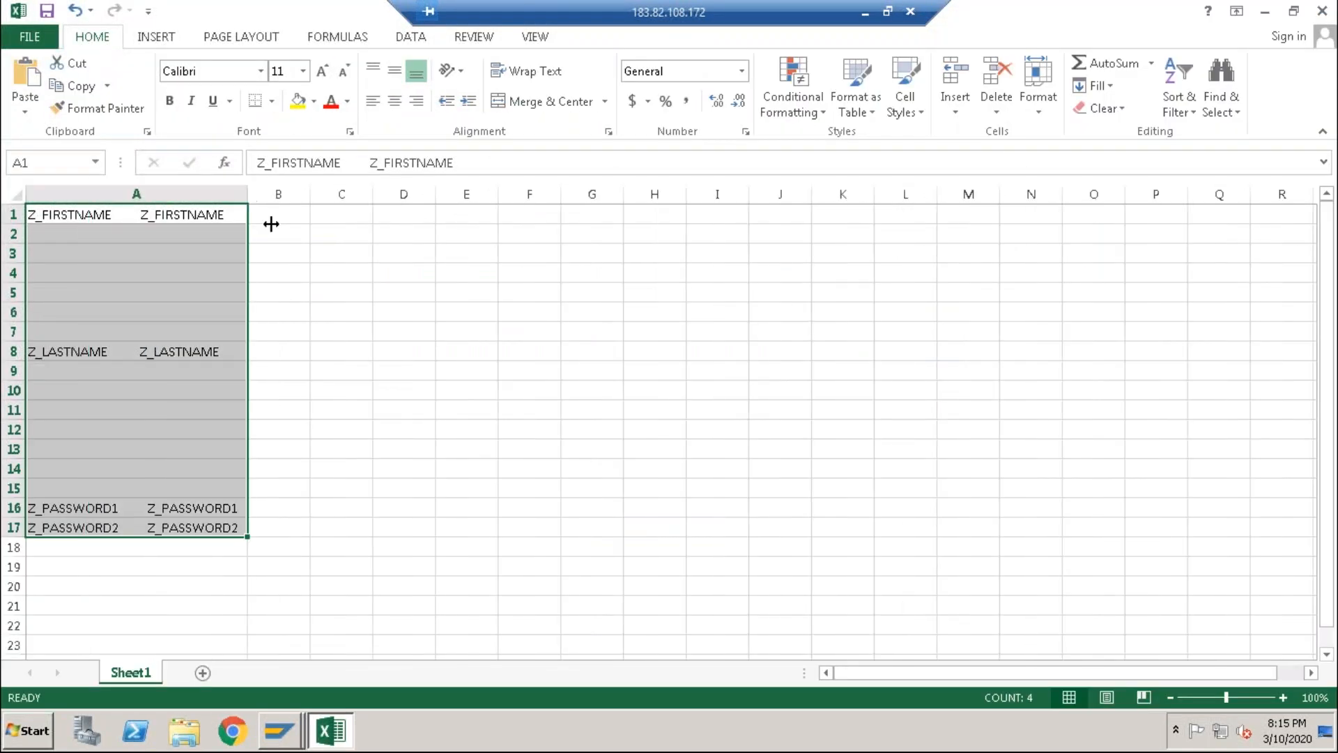
Step: Delete the blank cells A2:A7, shifting cells up so Z_LASTNAME sits in A2
{"action": "left_click", "coordinate": [330, 327]}
{"action": "left_click", "coordinate": [49, 228]}
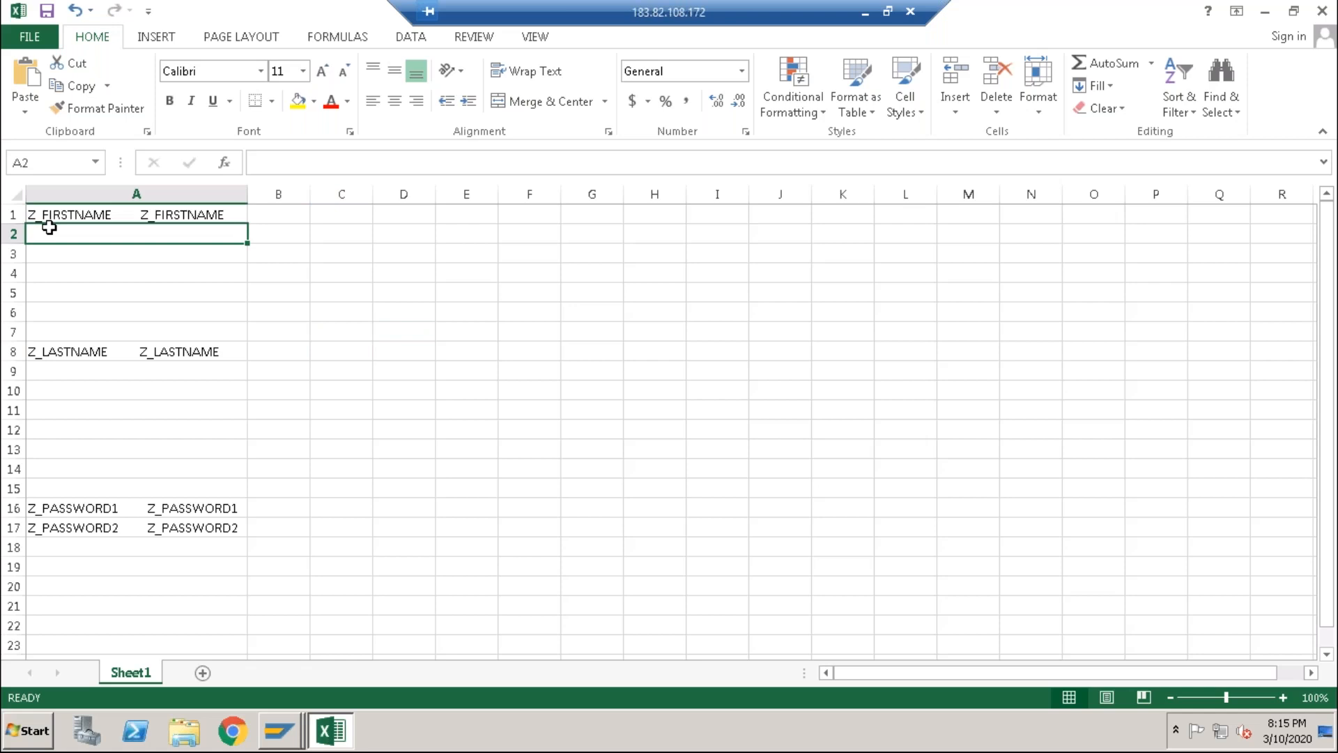
{"action": "key", "text": "Down"}
{"action": "key", "text": "Down"}
{"action": "key", "text": "Up"}
{"action": "key", "text": "Up"}
{"action": "key", "text": "Down"}
{"action": "key", "text": "Down"}
{"action": "key", "text": "Down"}
{"action": "key", "text": "Down"}
{"action": "key", "text": "Down"}
{"action": "key", "text": "Down"}
{"action": "key", "text": "Up"}
{"action": "key", "text": "Up"}
{"action": "key", "text": "Up"}
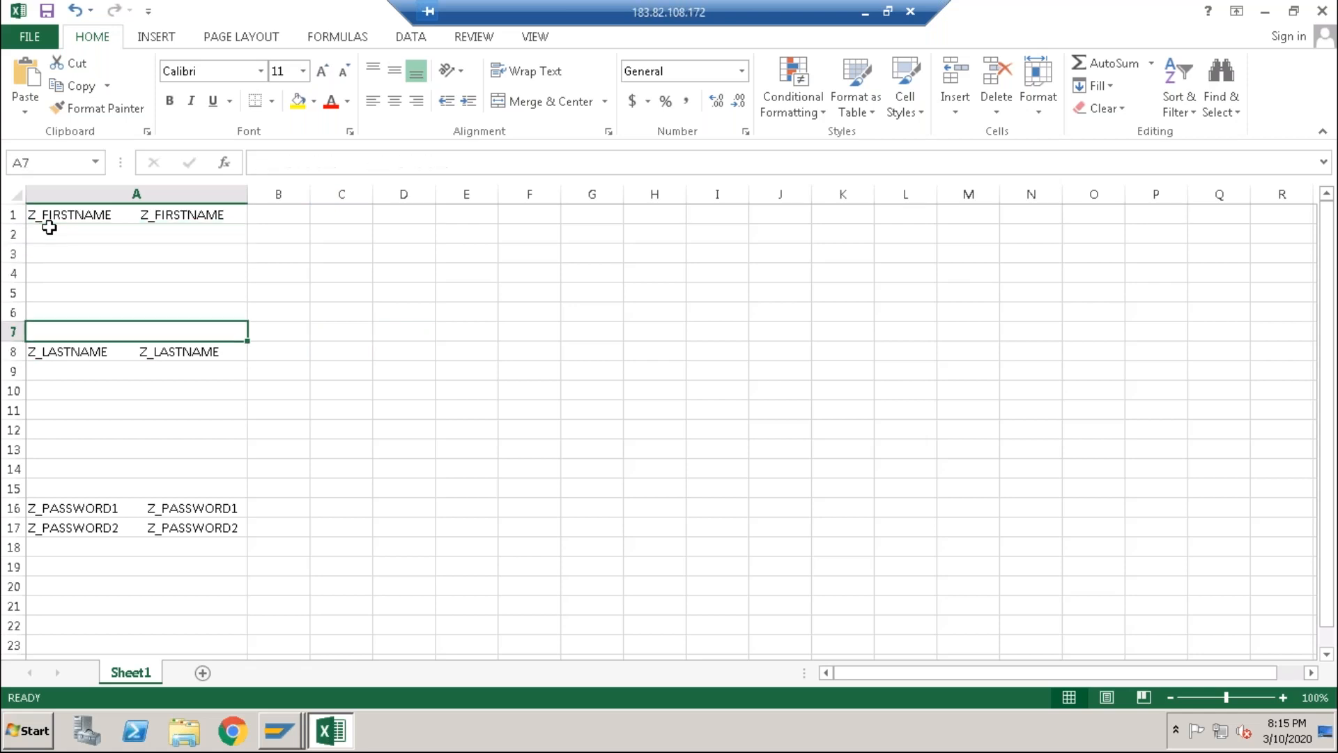
{"action": "key", "text": "Up"}
{"action": "key", "text": "Up"}
{"action": "key", "text": "Up"}
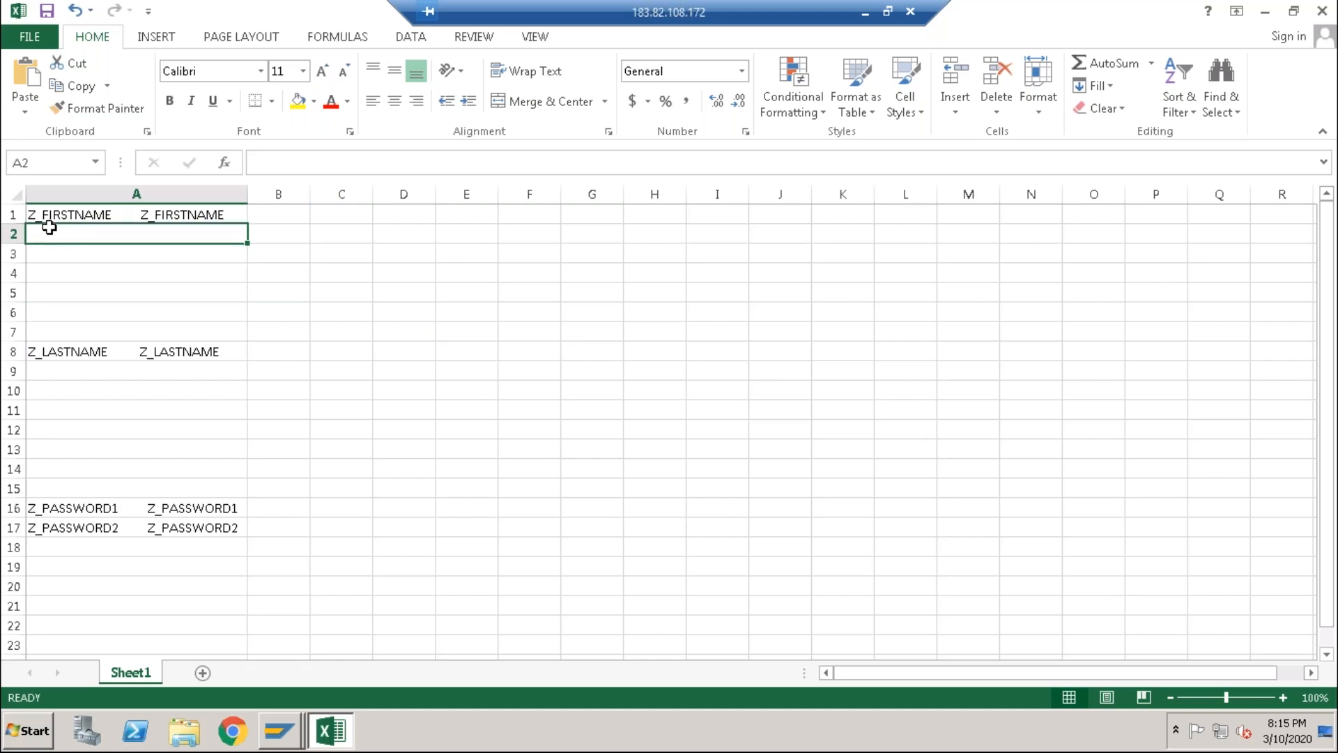
{"action": "key", "text": "shift+Down"}
{"action": "key", "text": "shift+Down"}
{"action": "key", "text": "shift+Down"}
{"action": "key", "text": "shift+Down"}
{"action": "key", "text": "shift+Down"}
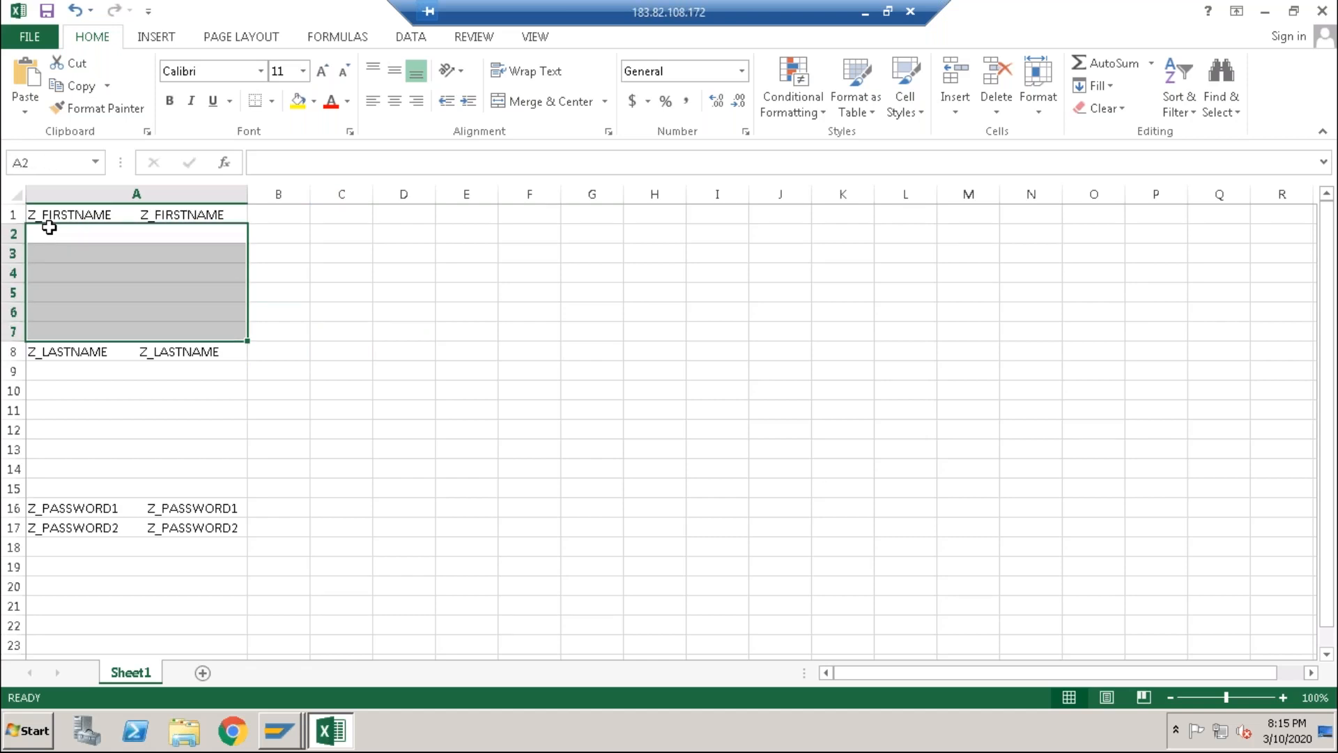
{"action": "left_click", "coordinate": [222, 276]}
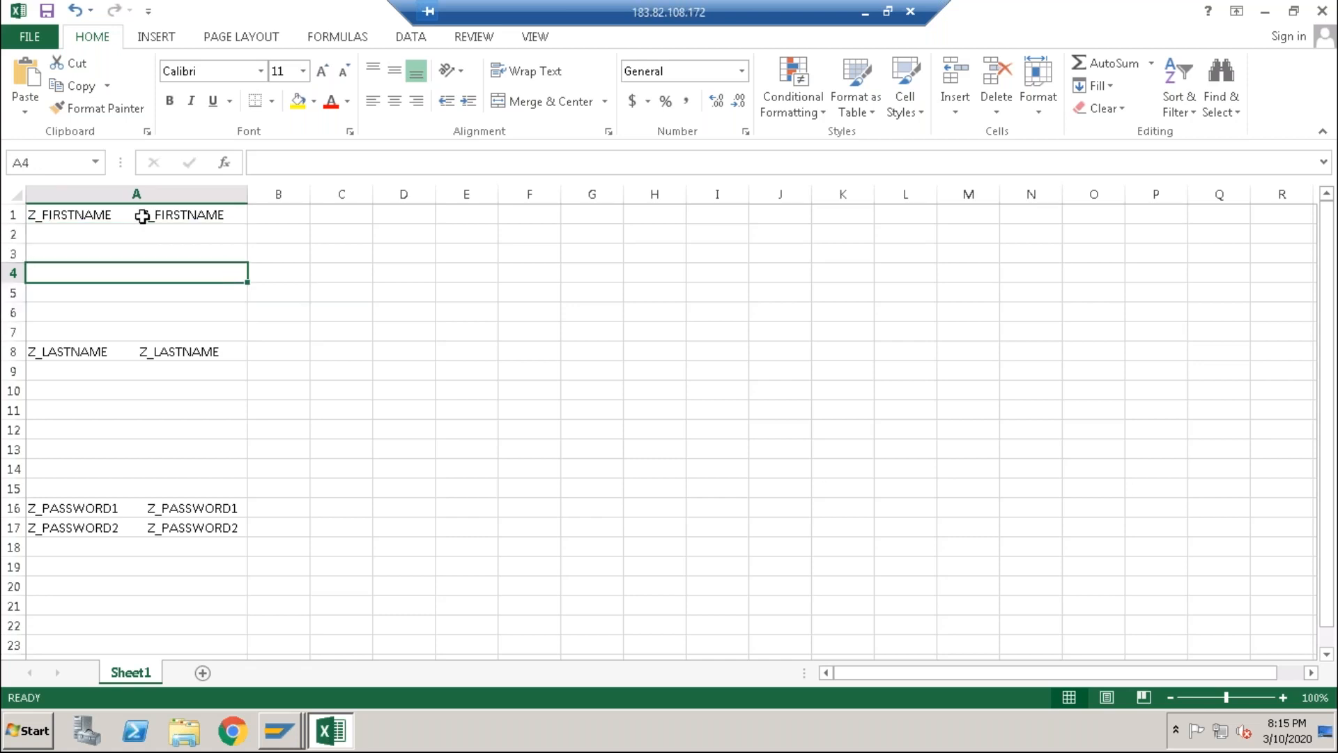
{"action": "left_click", "coordinate": [127, 231]}
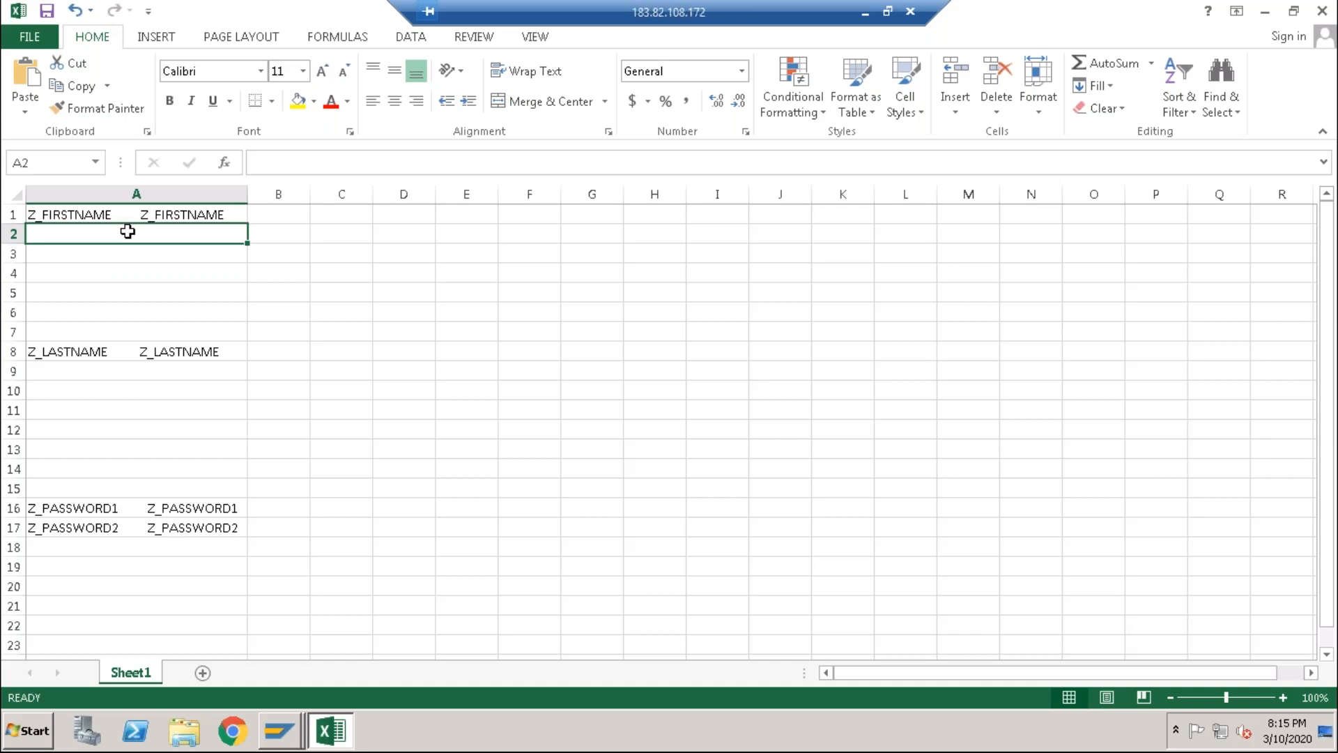
{"action": "key", "text": "shift+Down"}
{"action": "key", "text": "shift+Down"}
{"action": "key", "text": "shift+Down"}
{"action": "key", "text": "shift+Down"}
{"action": "key", "text": "shift+Down"}
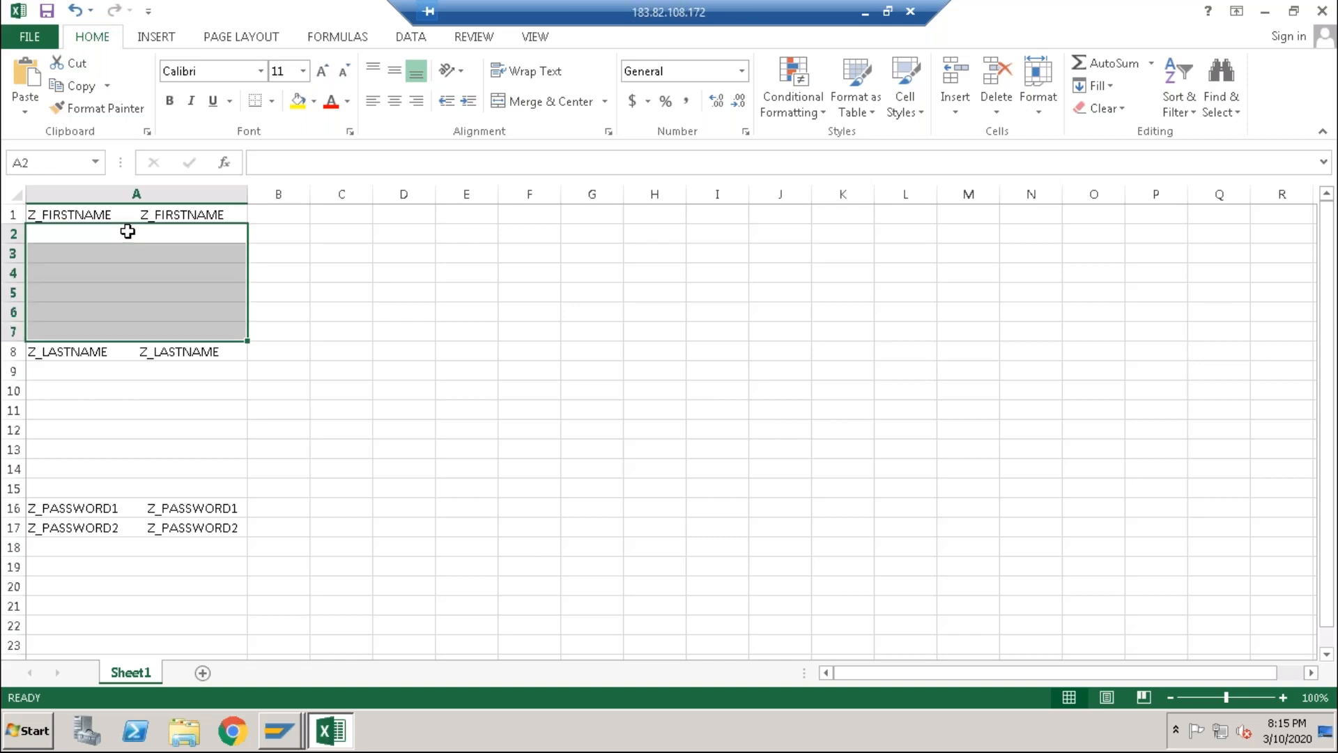
{"action": "right_click", "coordinate": [128, 231]}
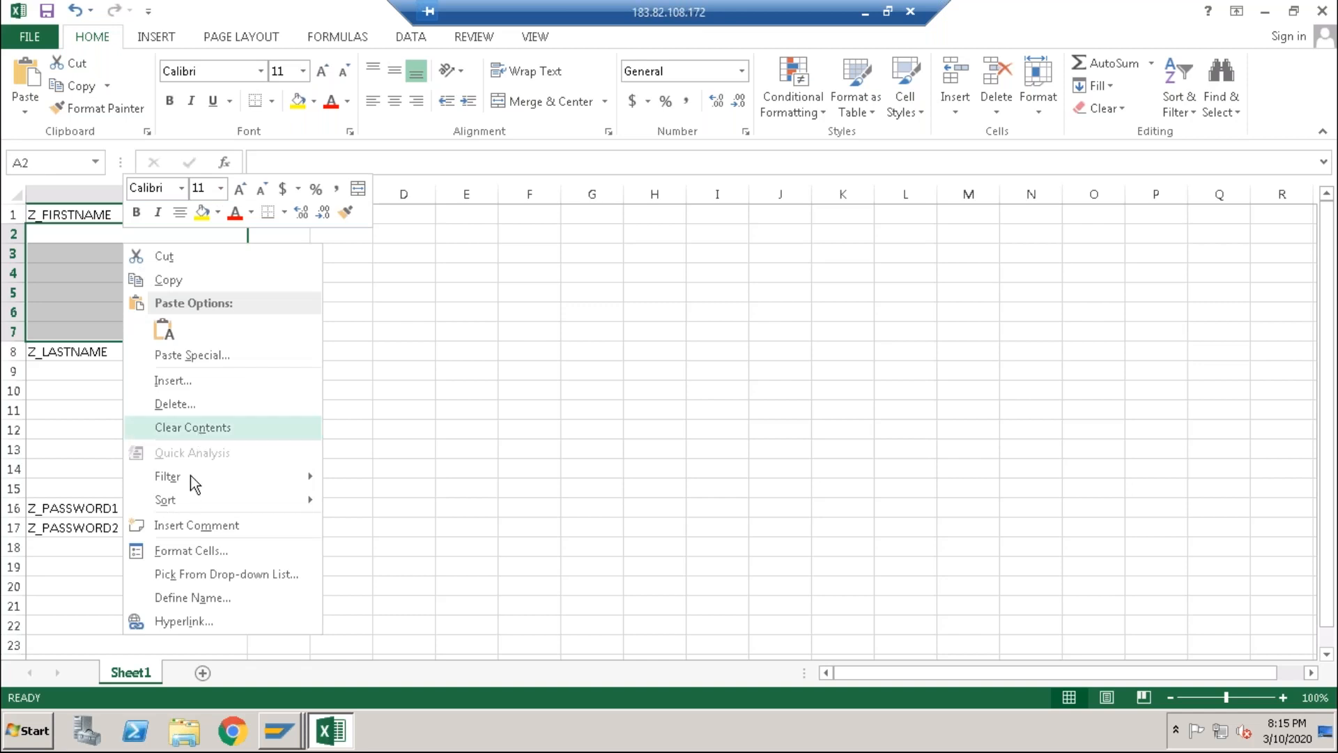
{"action": "left_click", "coordinate": [188, 404]}
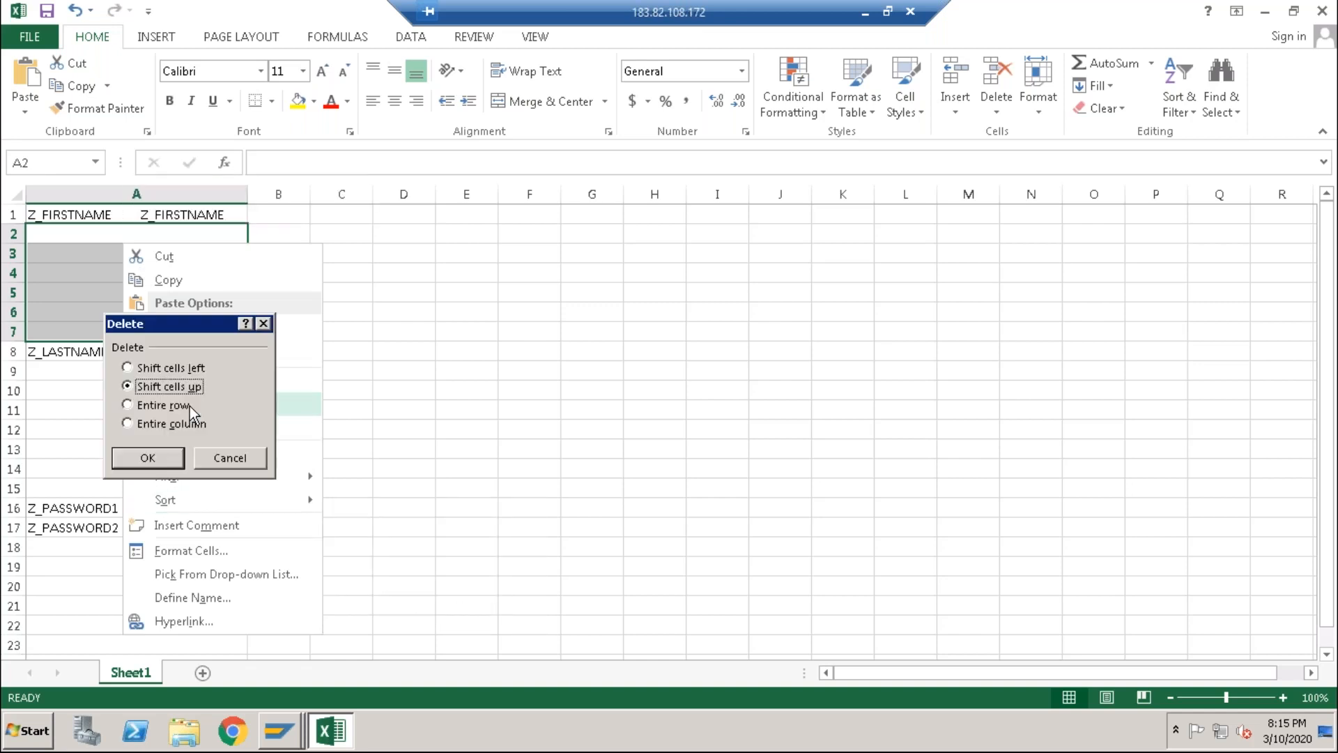
{"action": "left_click", "coordinate": [160, 460]}
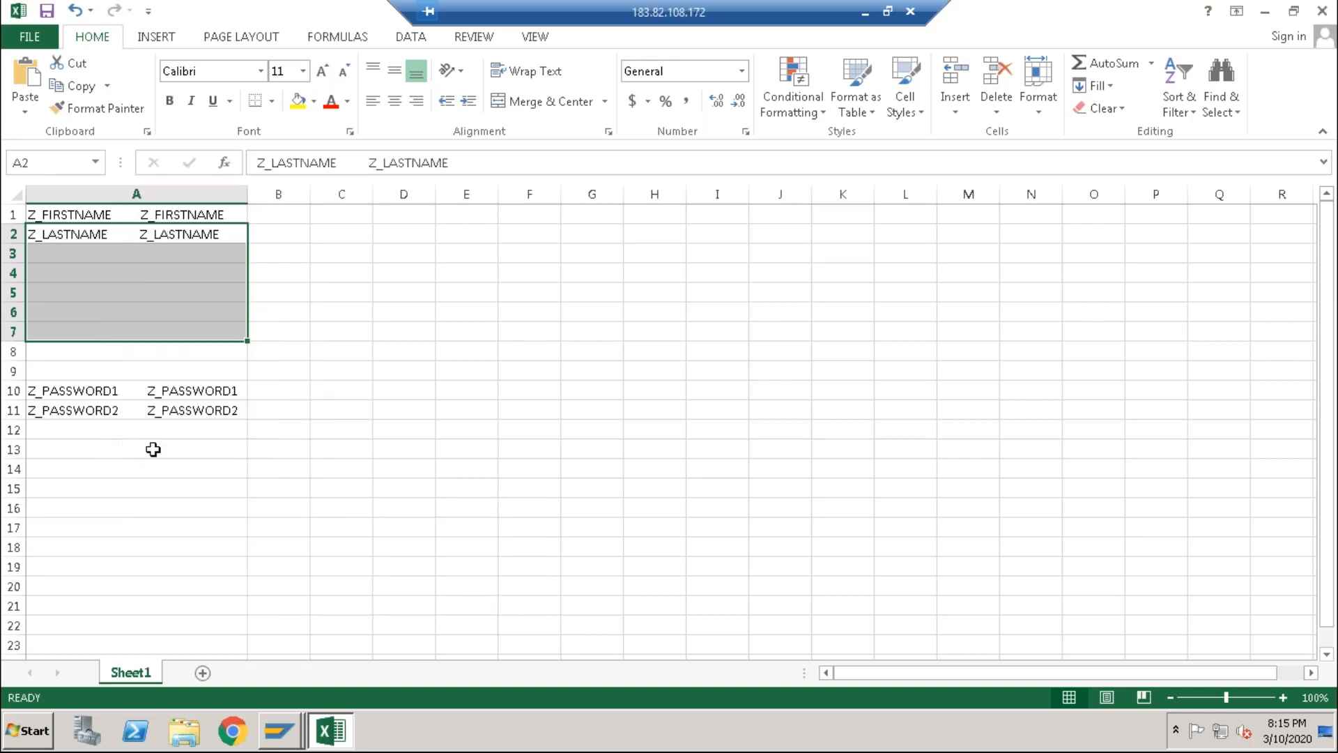
{"action": "left_click", "coordinate": [78, 248]}
Step: Delete the blank cells A3:A9 so the Z_PASSWORD rows move up, then return to A1
{"action": "key", "text": "shift+Down"}
{"action": "key", "text": "shift+Down"}
{"action": "key", "text": "shift+Down"}
{"action": "key", "text": "shift+Down"}
{"action": "key", "text": "shift+Down"}
{"action": "key", "text": "shift+Down"}
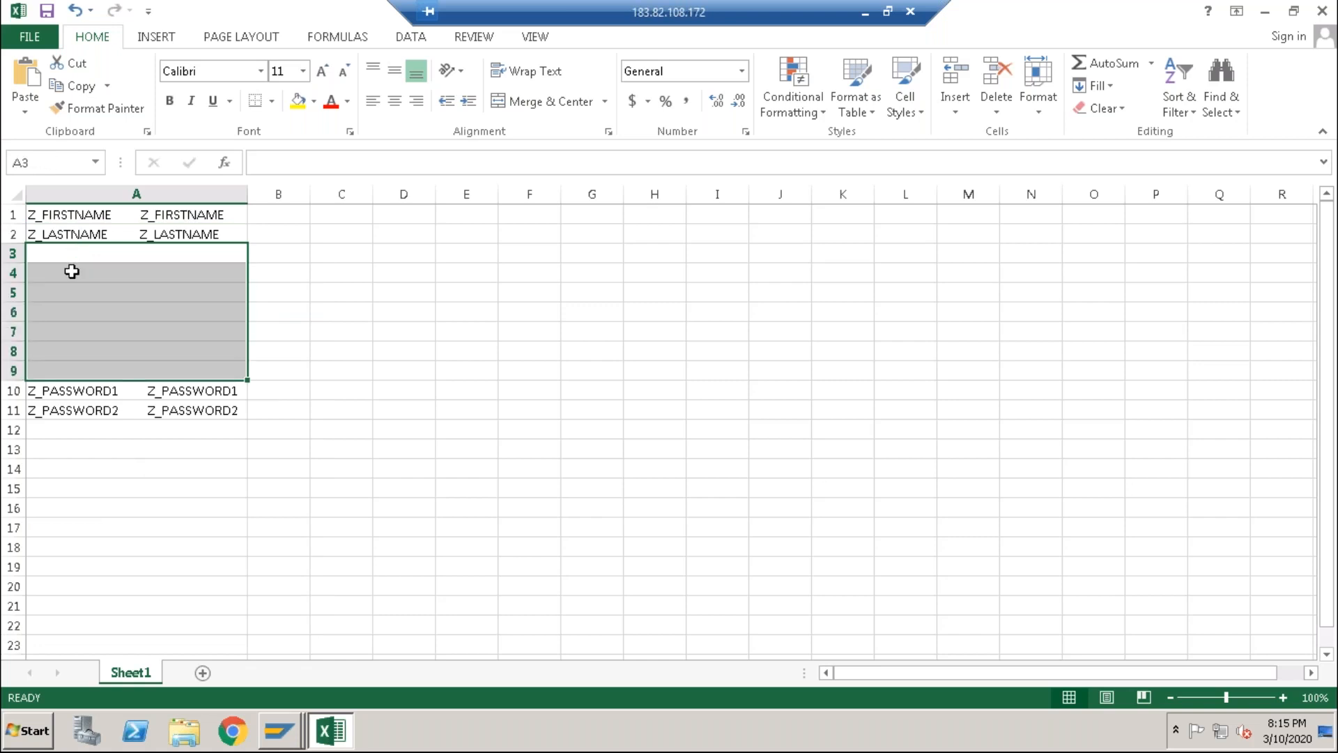
{"action": "right_click", "coordinate": [71, 270]}
{"action": "left_click", "coordinate": [123, 431]}
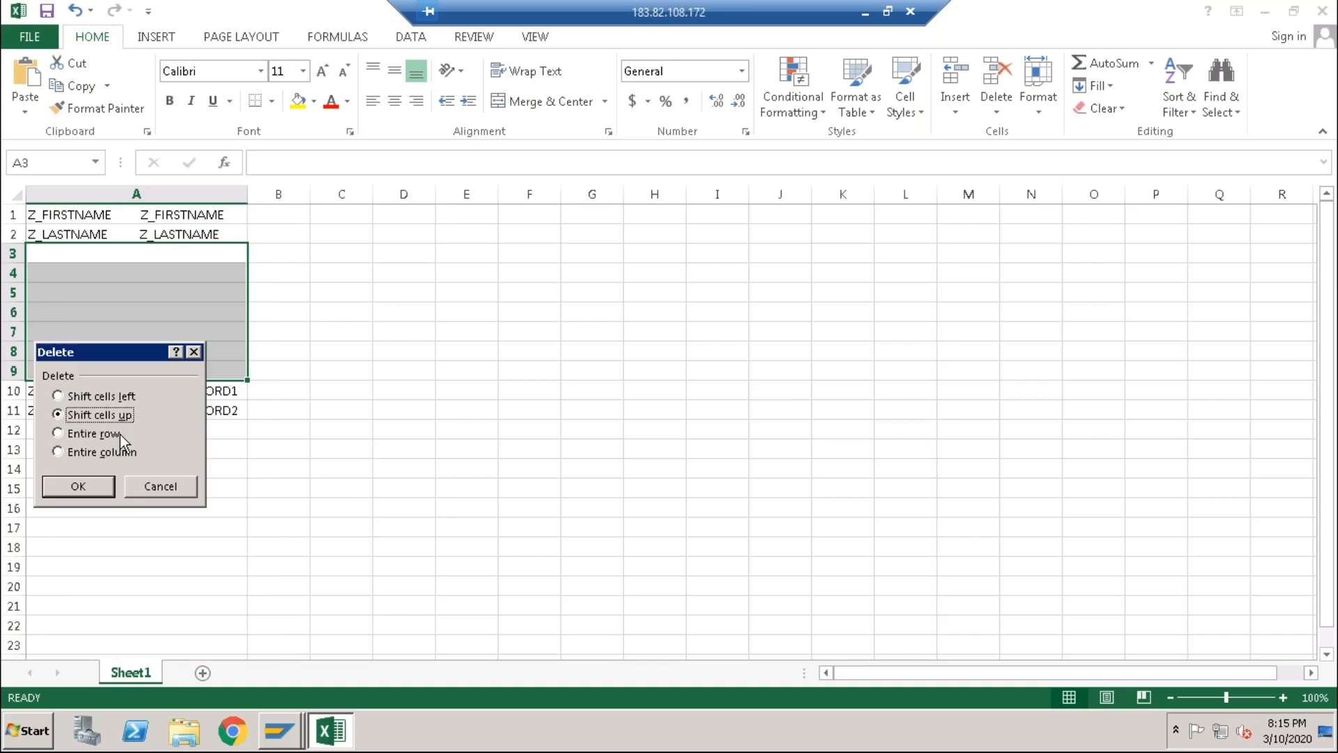
{"action": "left_click", "coordinate": [89, 487]}
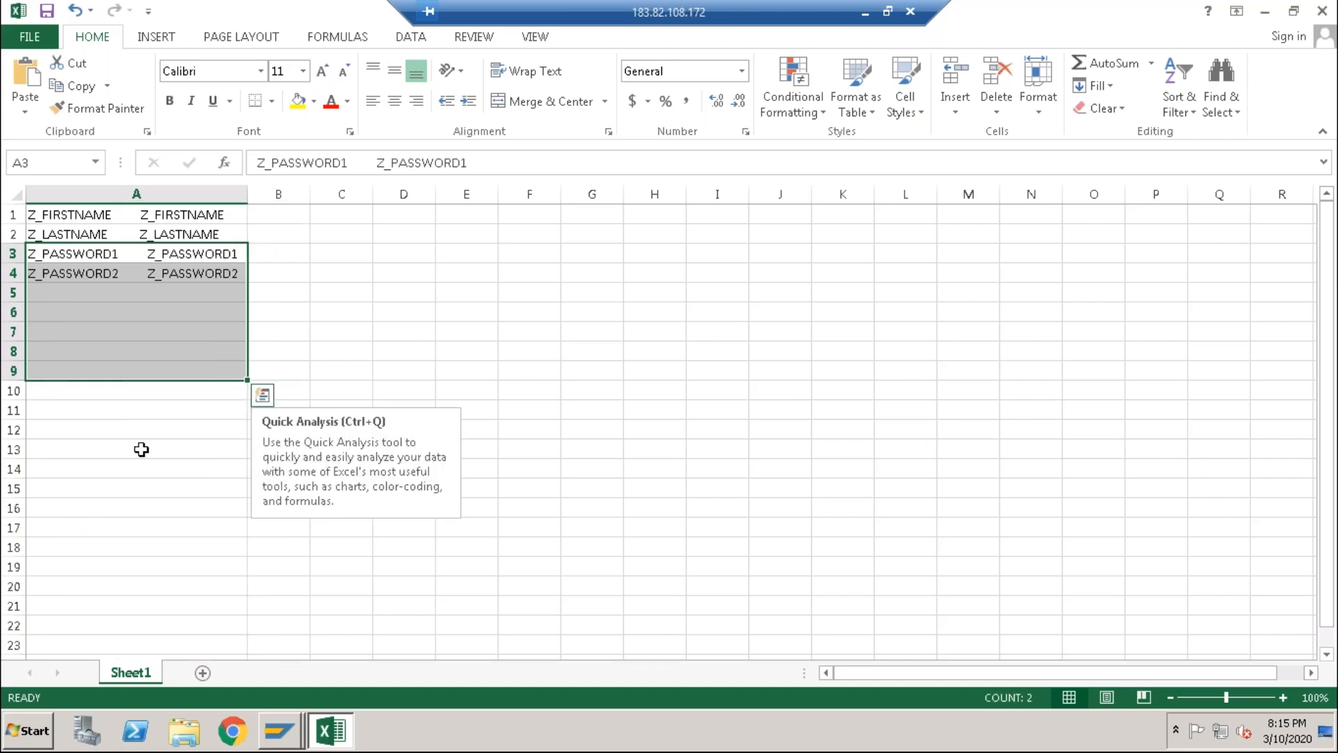
{"action": "left_click", "coordinate": [328, 355]}
{"action": "left_click", "coordinate": [57, 220]}
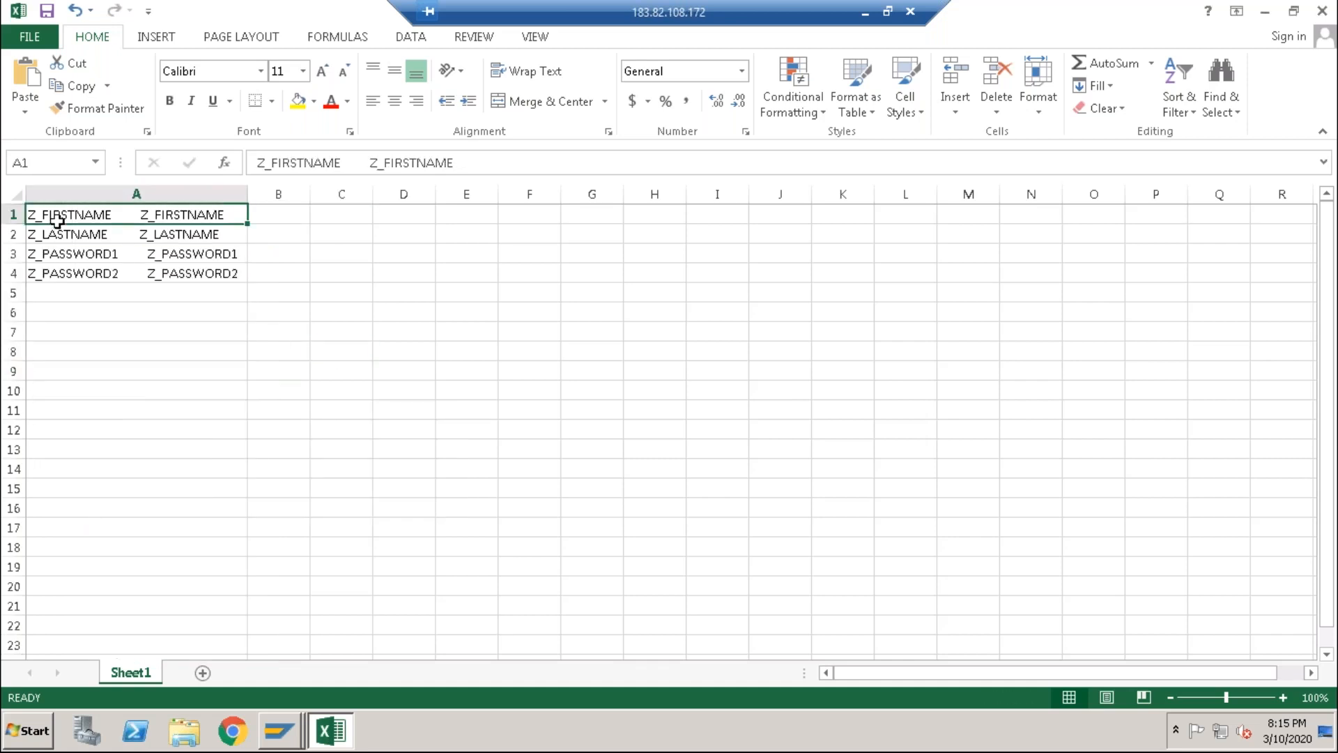
{"action": "key", "text": "shift+Down"}
{"action": "key", "text": "shift+Down"}
{"action": "key", "text": "shift+Down"}
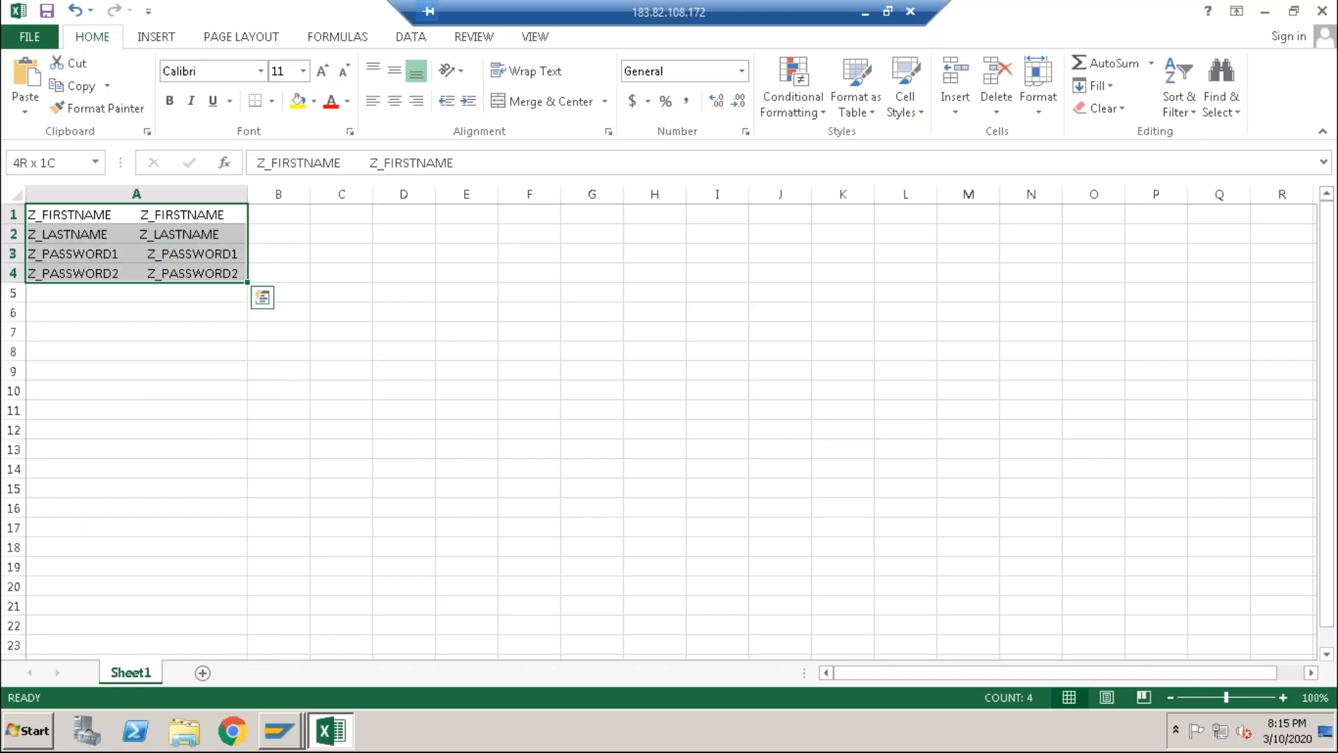
{"action": "left_click", "coordinate": [366, 294]}
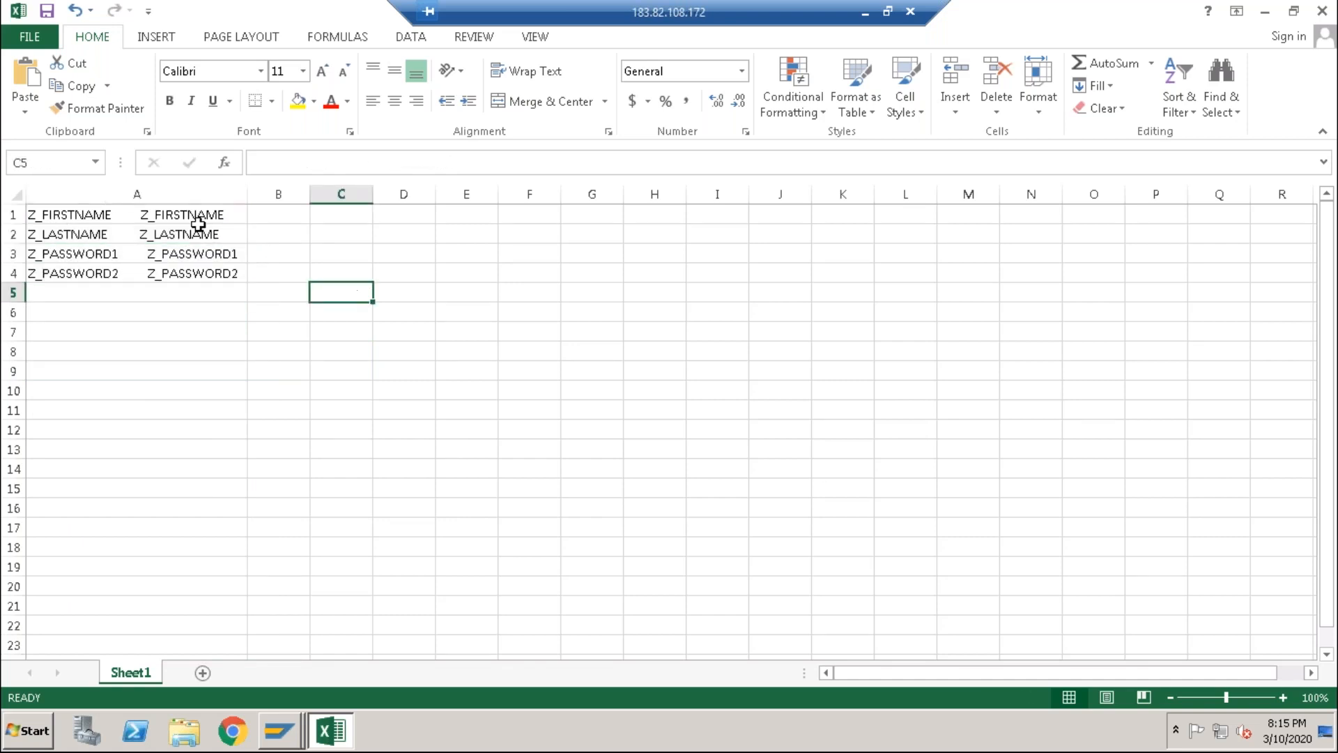
{"action": "left_click", "coordinate": [65, 214]}
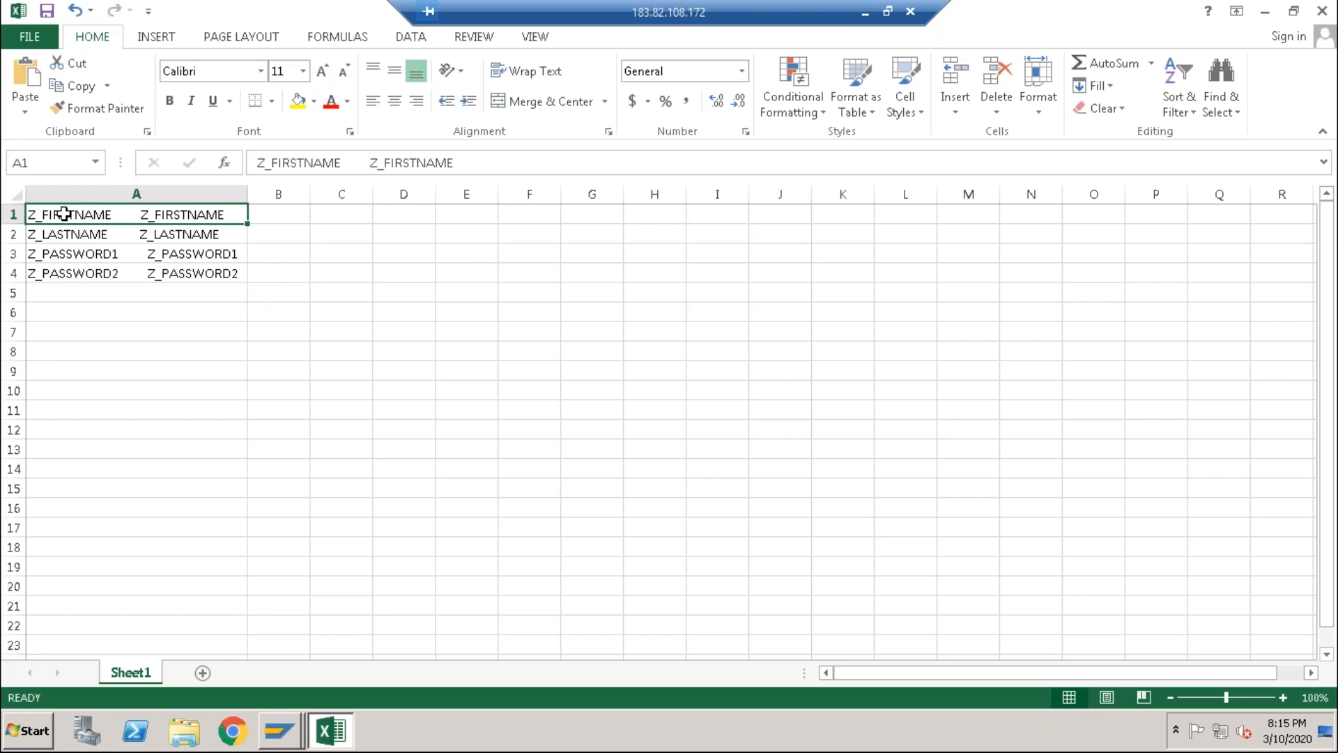
Step: Look through the Data, Review and View ribbon tabs, then return to cell A1
{"action": "left_click", "coordinate": [401, 40]}
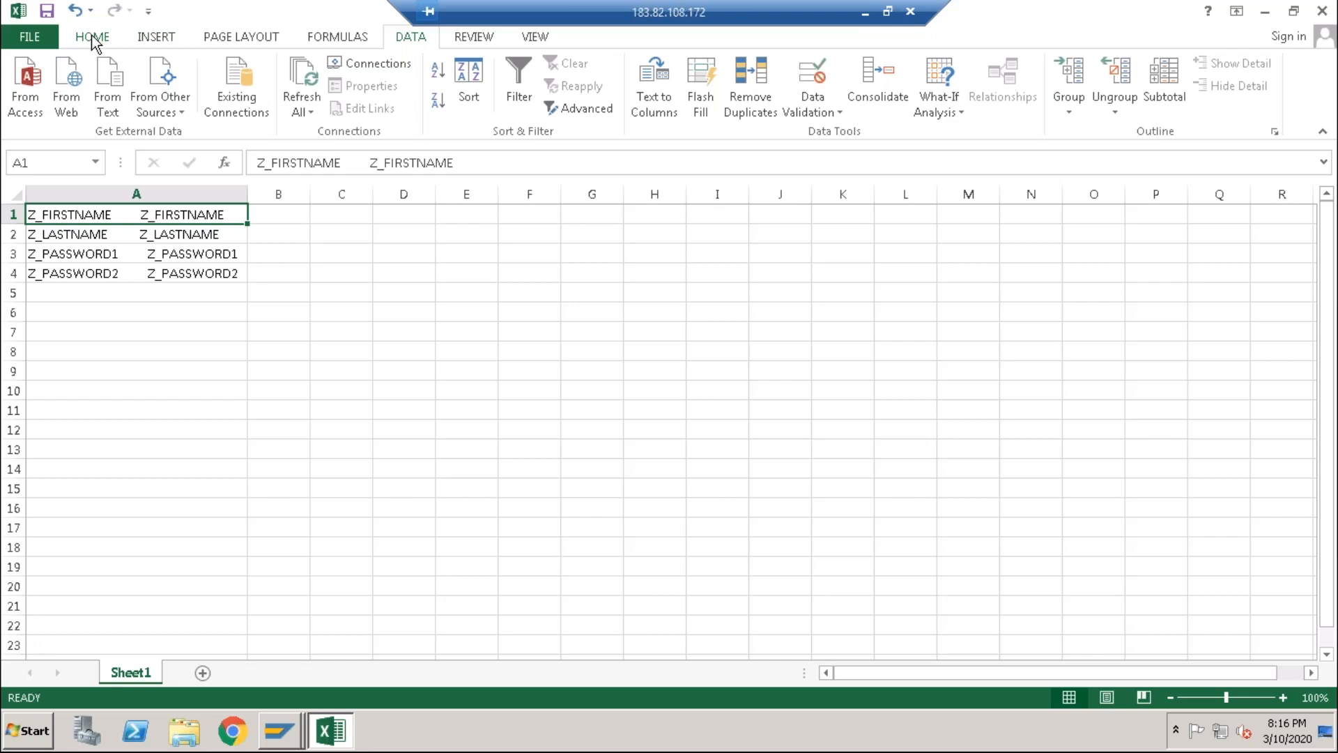
{"action": "left_click", "coordinate": [473, 39]}
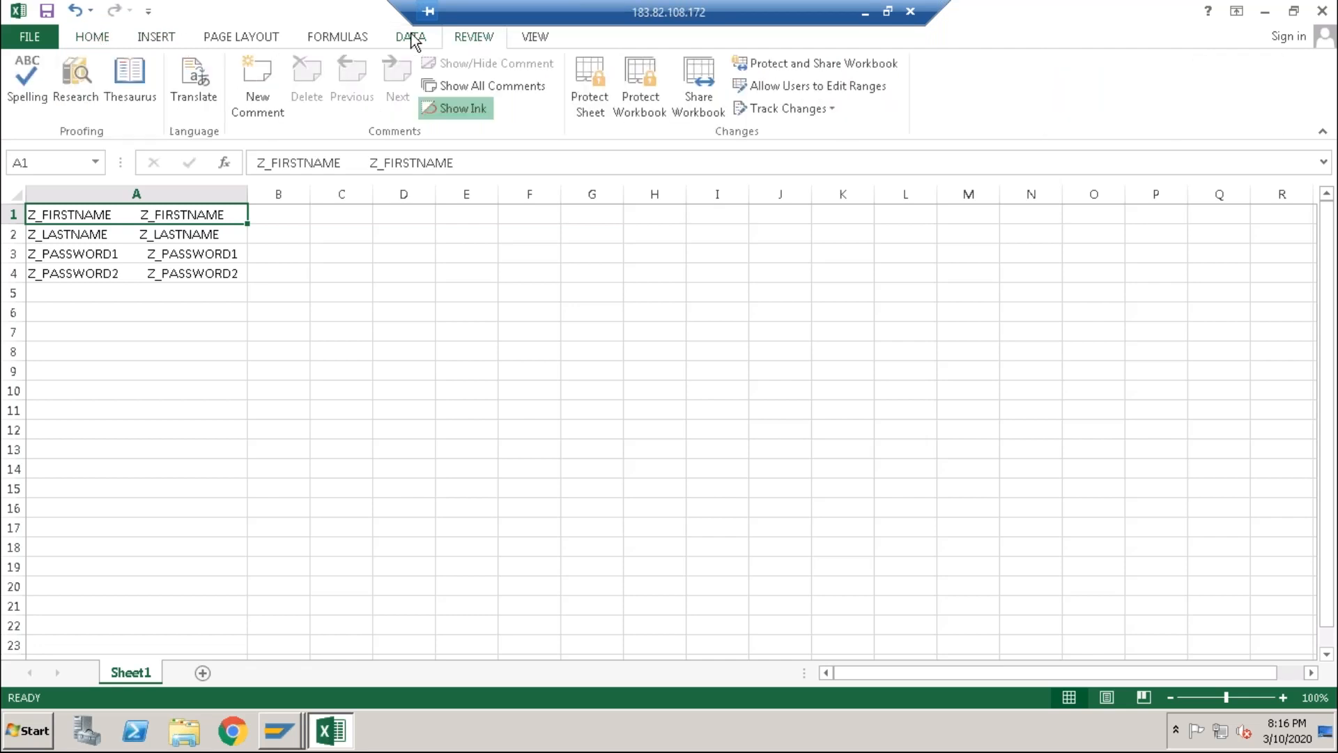
{"action": "left_click", "coordinate": [413, 38]}
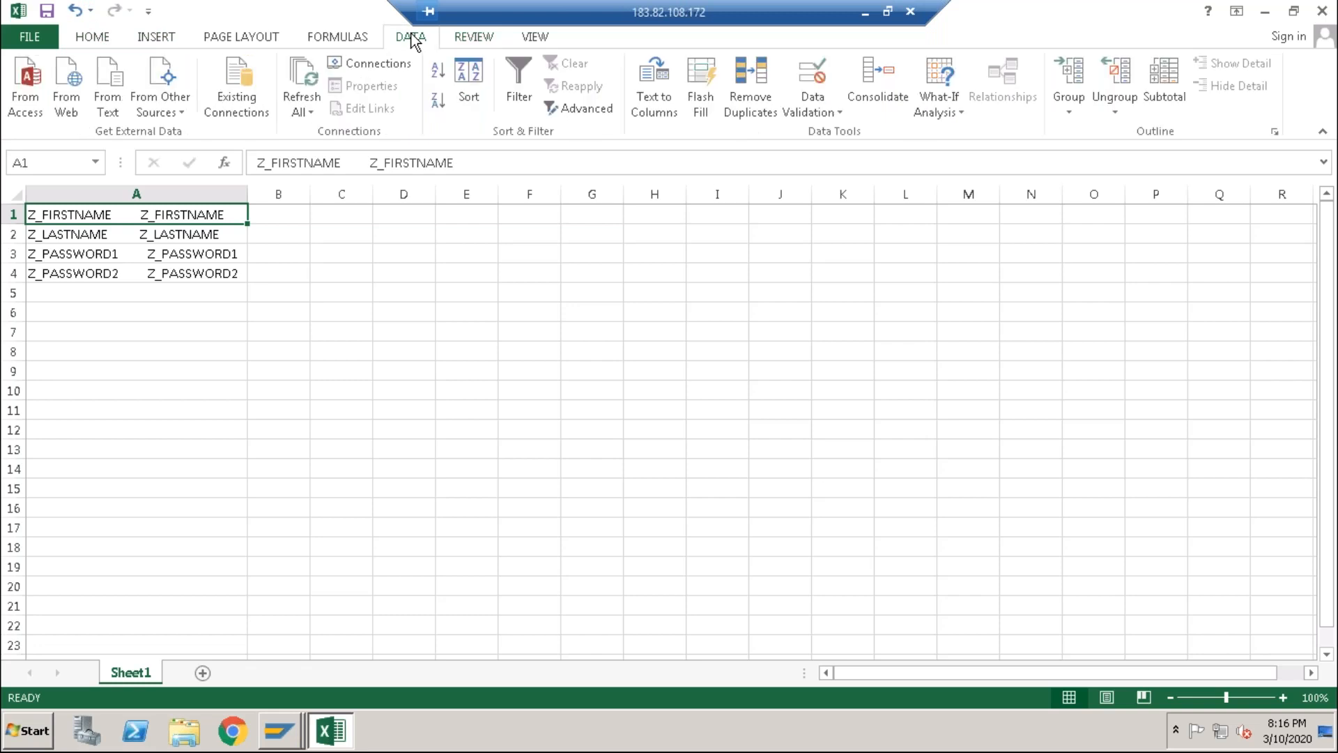
{"action": "left_click", "coordinate": [535, 43]}
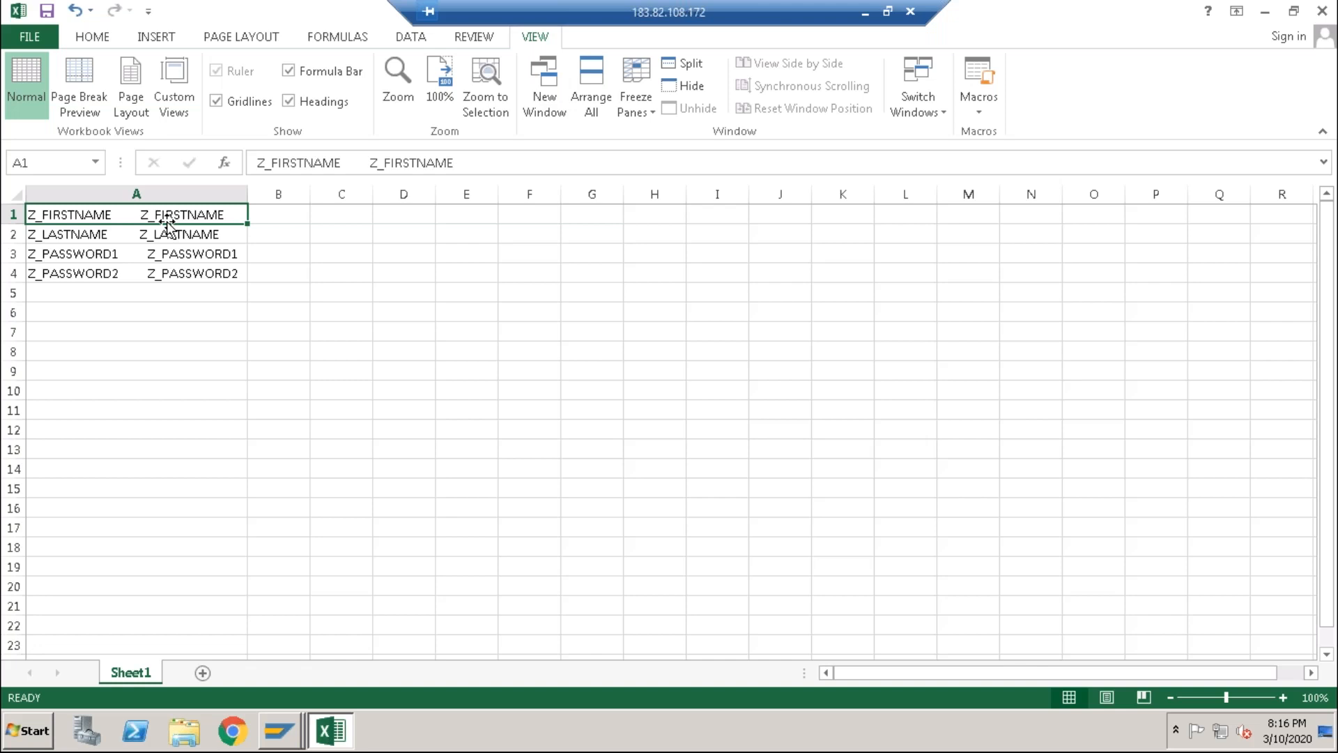
{"action": "left_click_drag", "start_coordinate": [168, 221], "coordinate": [167, 254]}
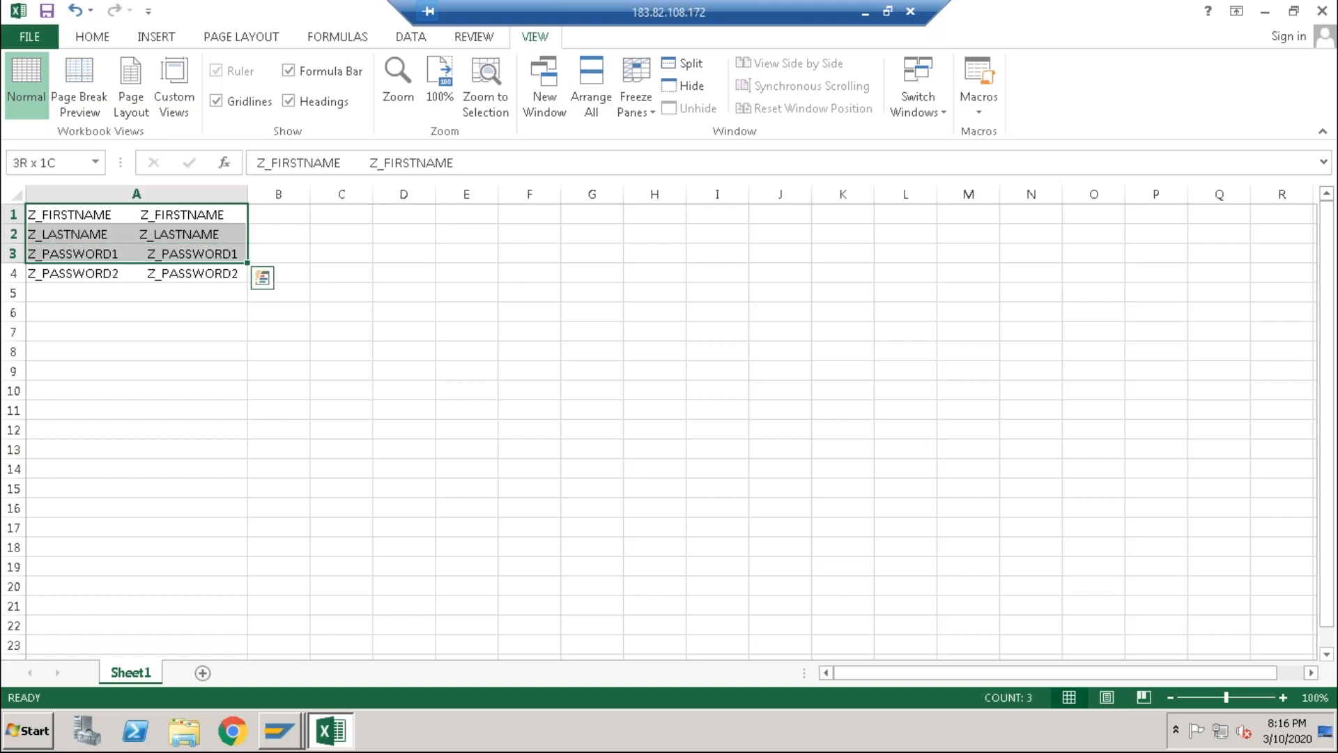
{"action": "key", "text": "shift+Up"}
{"action": "key", "text": "shift+Up"}
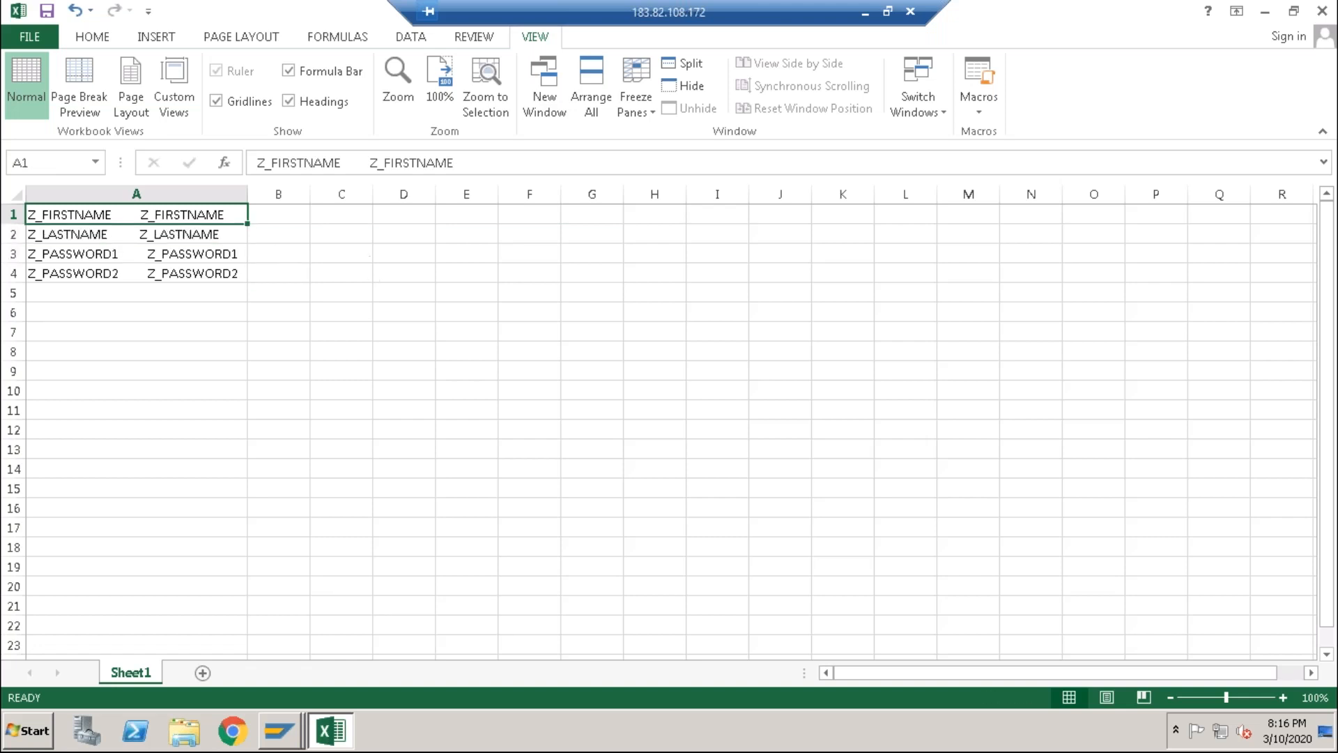
{"action": "left_click", "coordinate": [426, 299]}
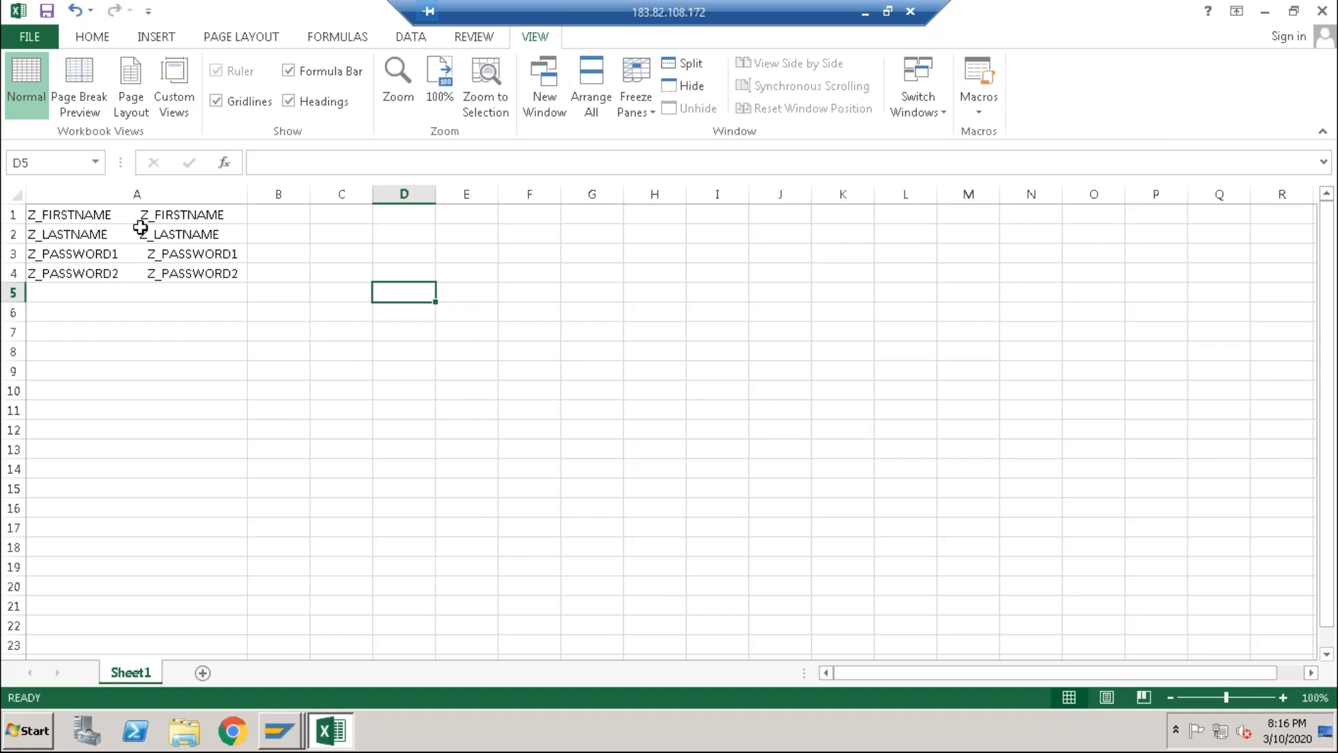
{"action": "left_click", "coordinate": [80, 216]}
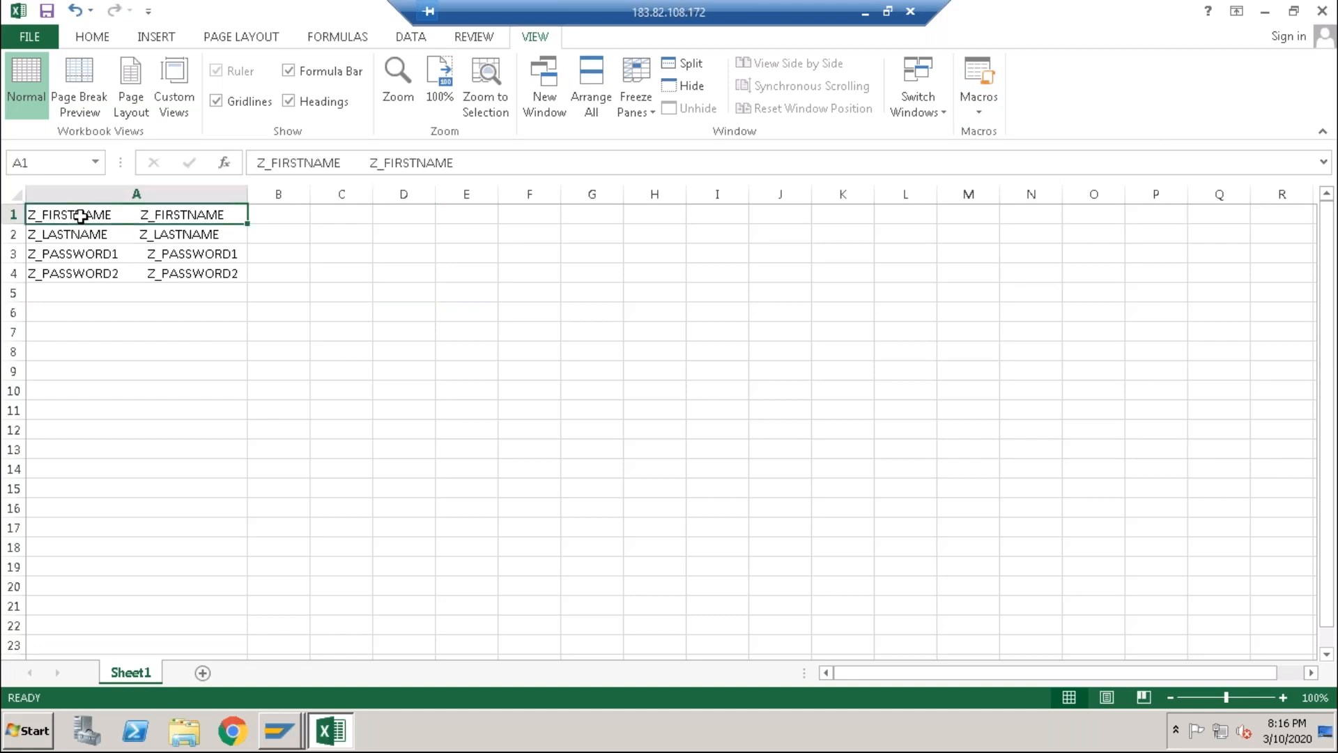
Step: Move the duplicate Z_FIRSTNAME and Z_LASTNAME from A1–A2 into B1–B2
{"action": "double_click", "coordinate": [134, 216]}
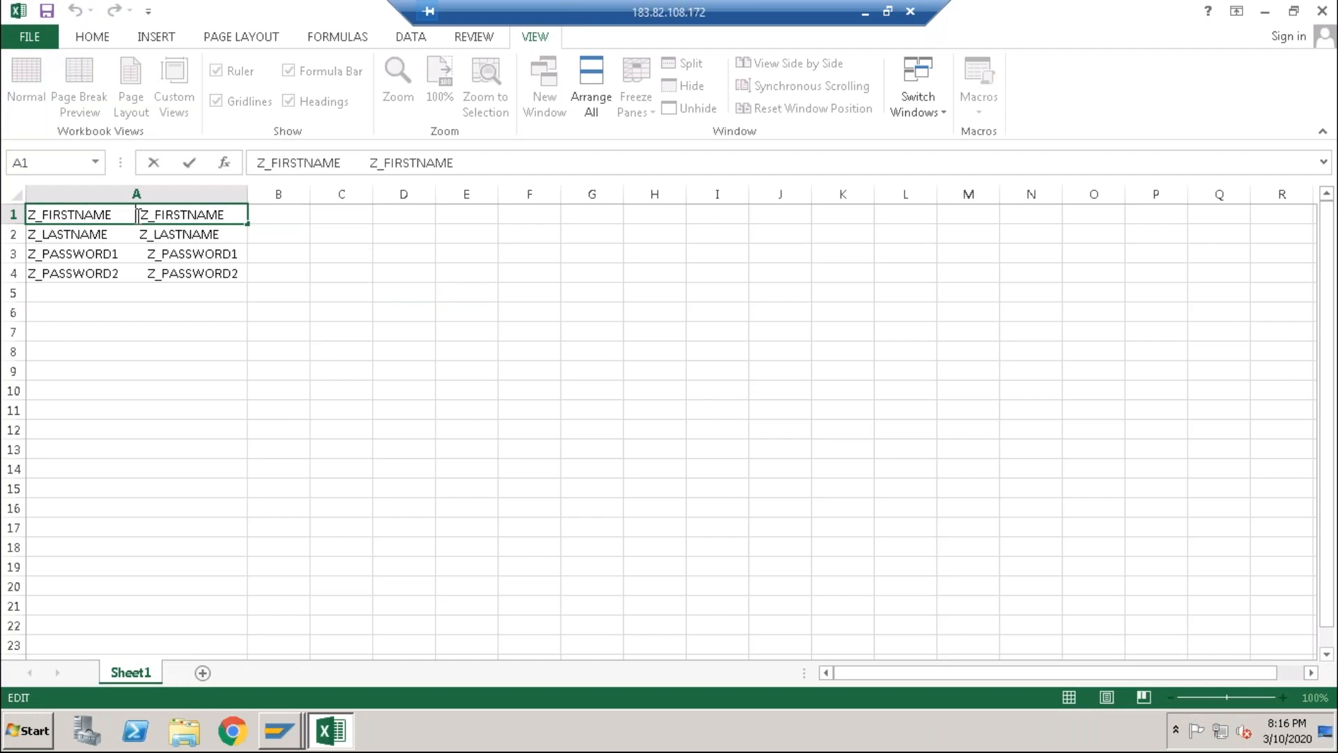
{"action": "left_click_drag", "start_coordinate": [139, 216], "coordinate": [229, 213]}
{"action": "key", "text": "ctrl+c"}
{"action": "key", "text": "Delete"}
{"action": "left_click", "coordinate": [286, 214]}
{"action": "key", "text": "ctrl+v"}
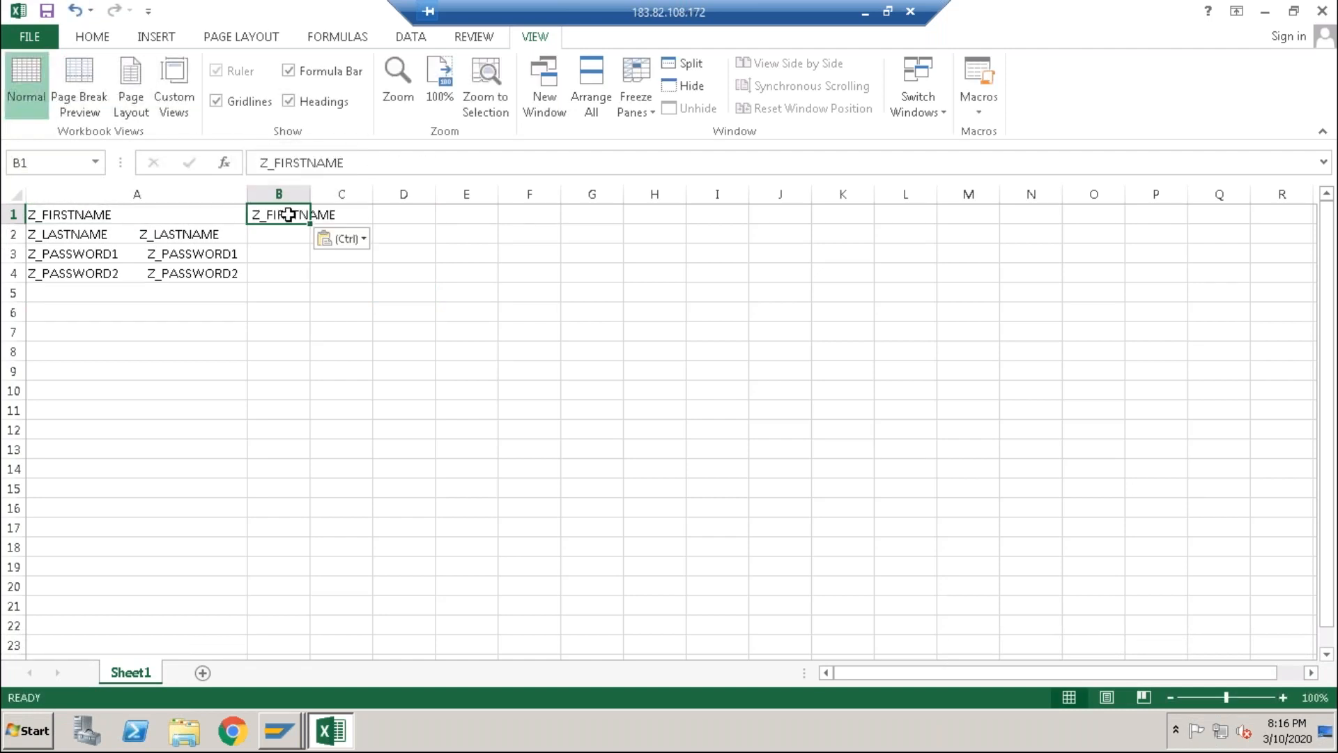
{"action": "double_click", "coordinate": [142, 237]}
{"action": "left_click_drag", "start_coordinate": [142, 237], "coordinate": [229, 235]}
{"action": "key", "text": "ctrl+c"}
{"action": "key", "text": "Delete"}
{"action": "left_click", "coordinate": [293, 237]}
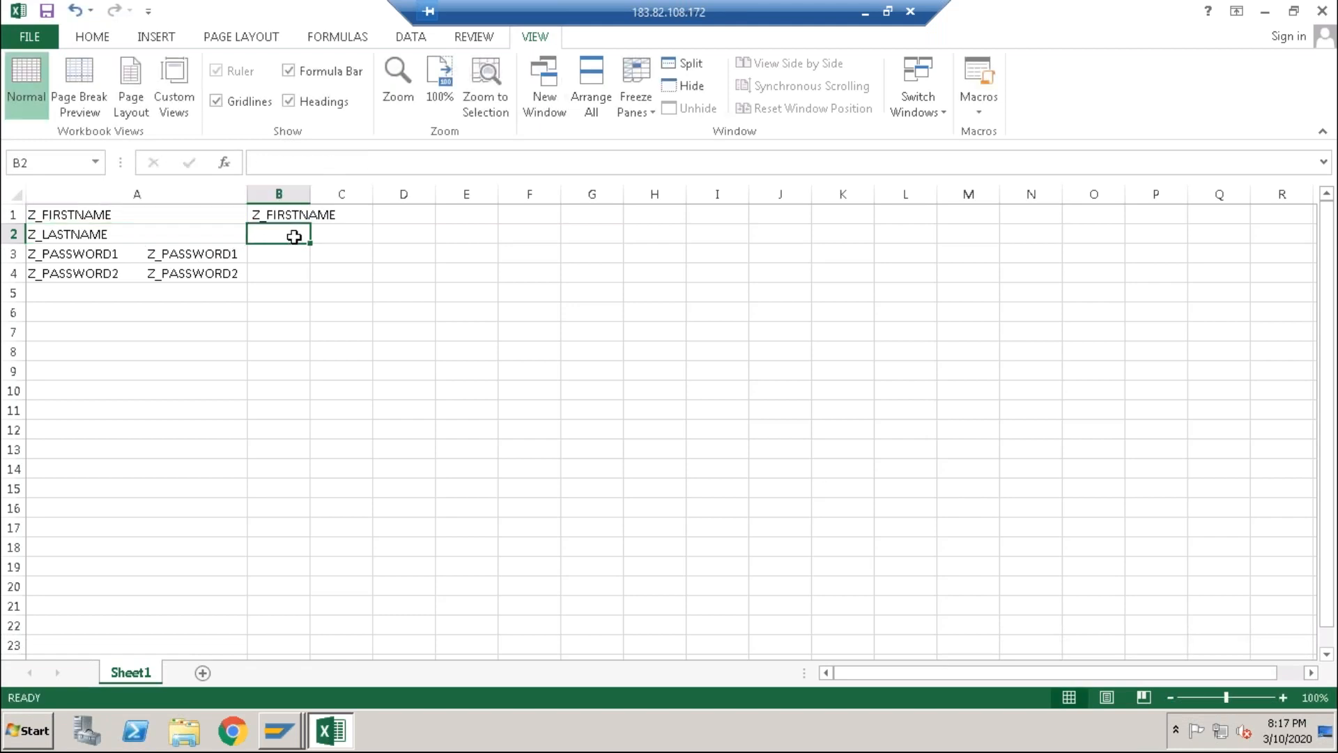
{"action": "key", "text": "ctrl+v"}
Step: Cut the duplicate Z_PASSWORD1 and Z_PASSWORD2 from A3–A4 and paste them into B3–B4
{"action": "left_click", "coordinate": [140, 255]}
{"action": "double_click", "coordinate": [140, 254]}
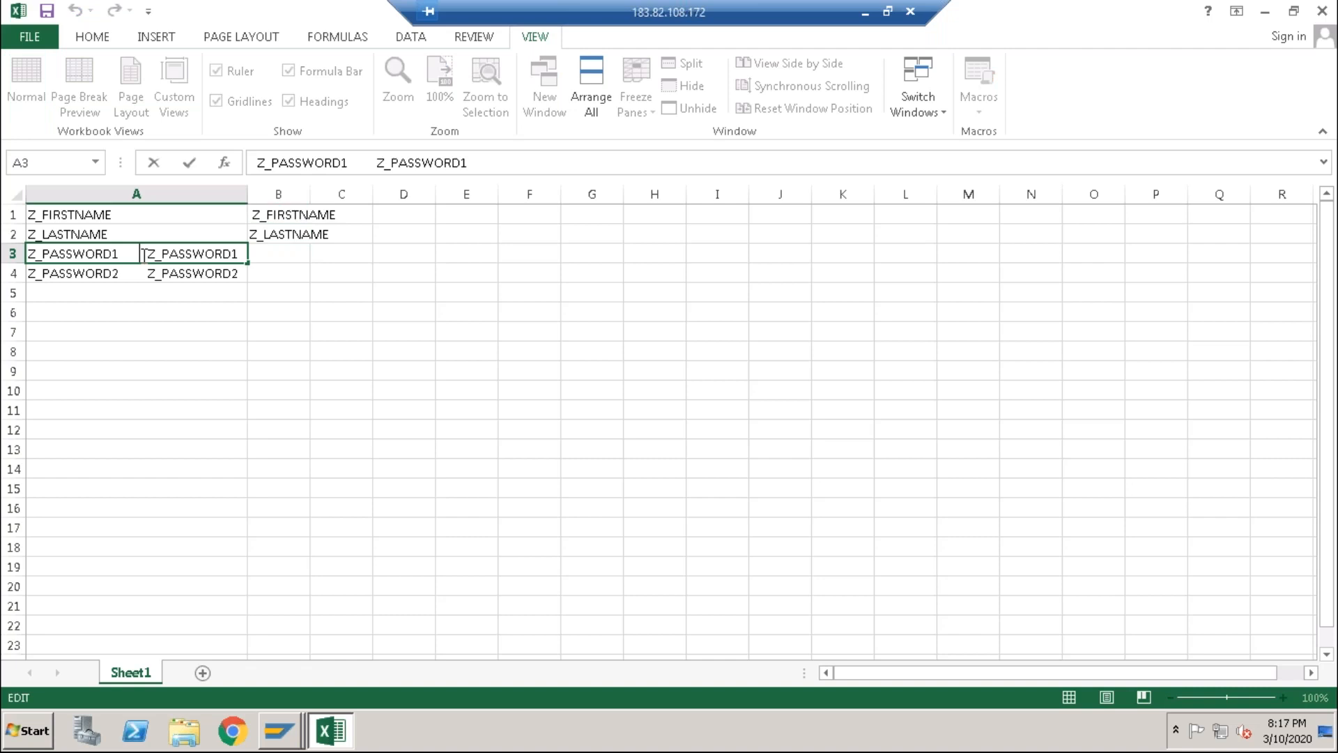
{"action": "left_click_drag", "start_coordinate": [145, 255], "coordinate": [238, 258]}
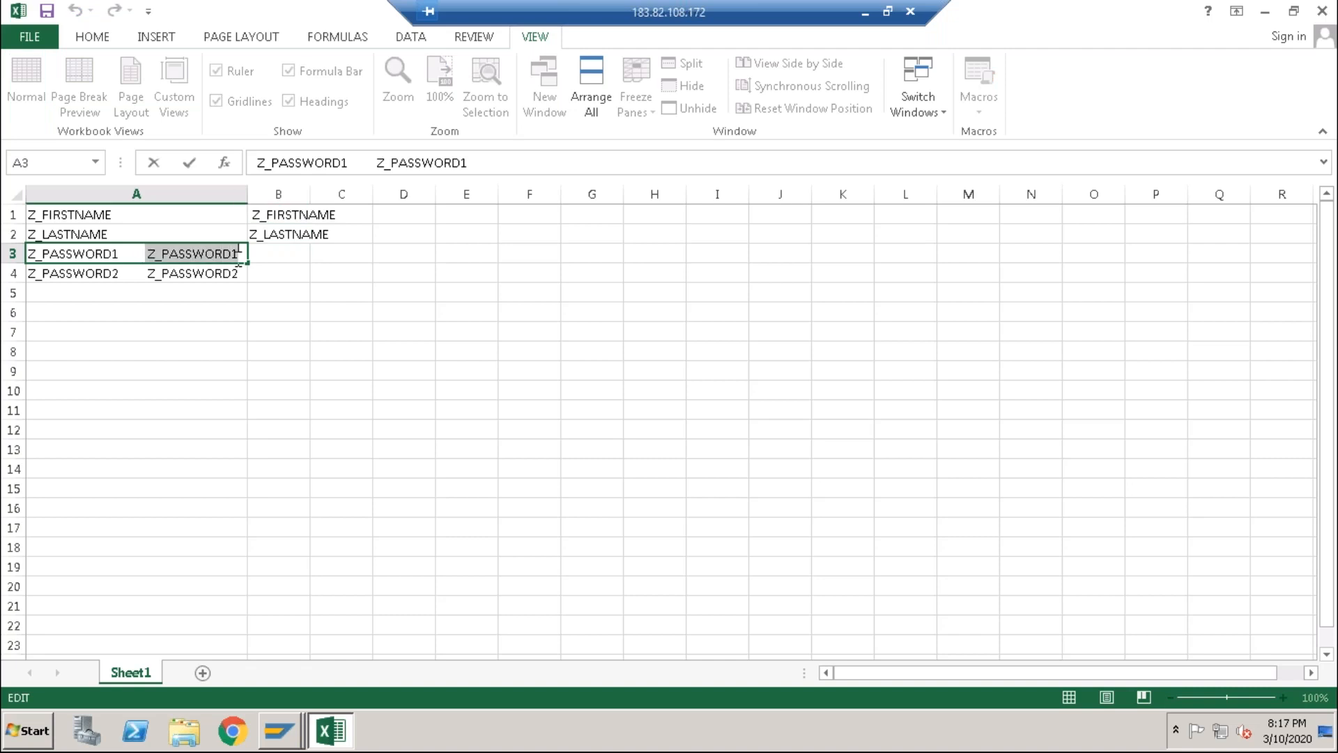
{"action": "key", "text": "ctrl+x"}
{"action": "left_click", "coordinate": [288, 255]}
{"action": "key", "text": "ctrl+v"}
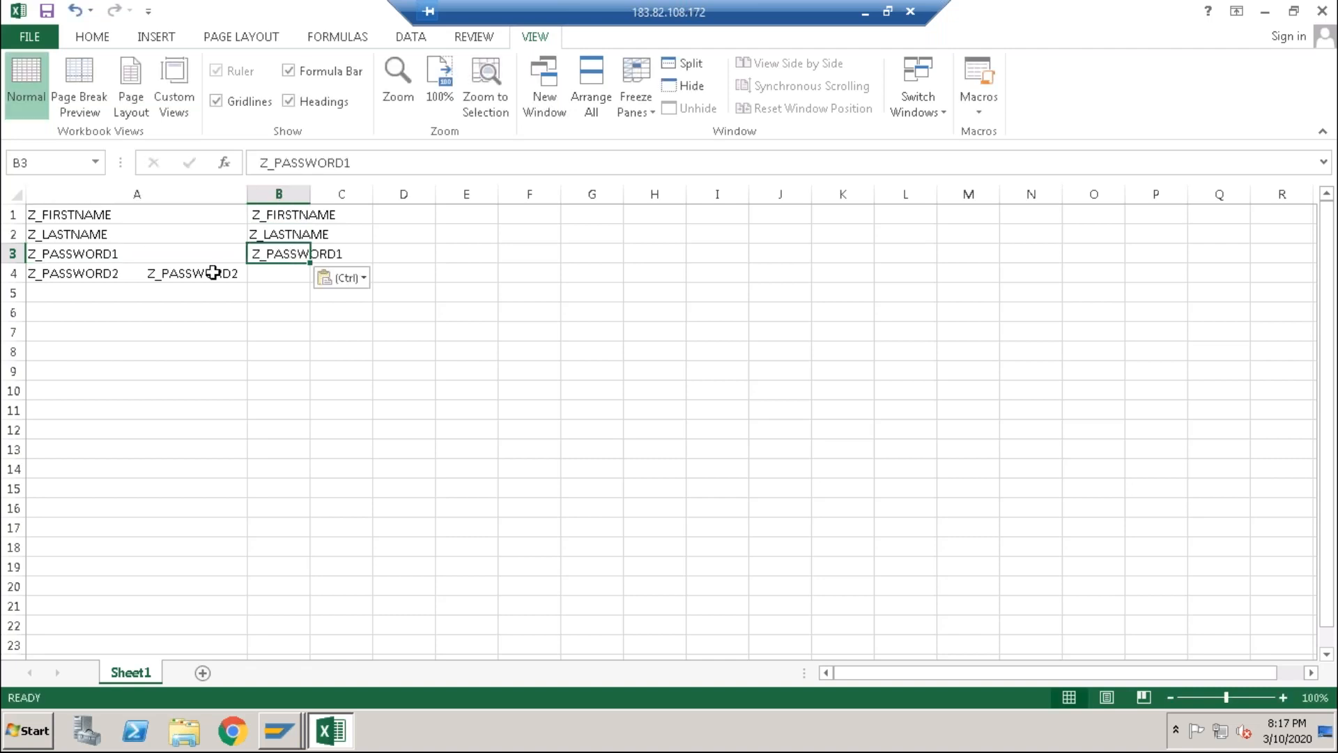
{"action": "left_click", "coordinate": [140, 273]}
{"action": "double_click", "coordinate": [146, 273]}
{"action": "left_click_drag", "start_coordinate": [147, 273], "coordinate": [240, 273]}
{"action": "left_click", "coordinate": [155, 273]}
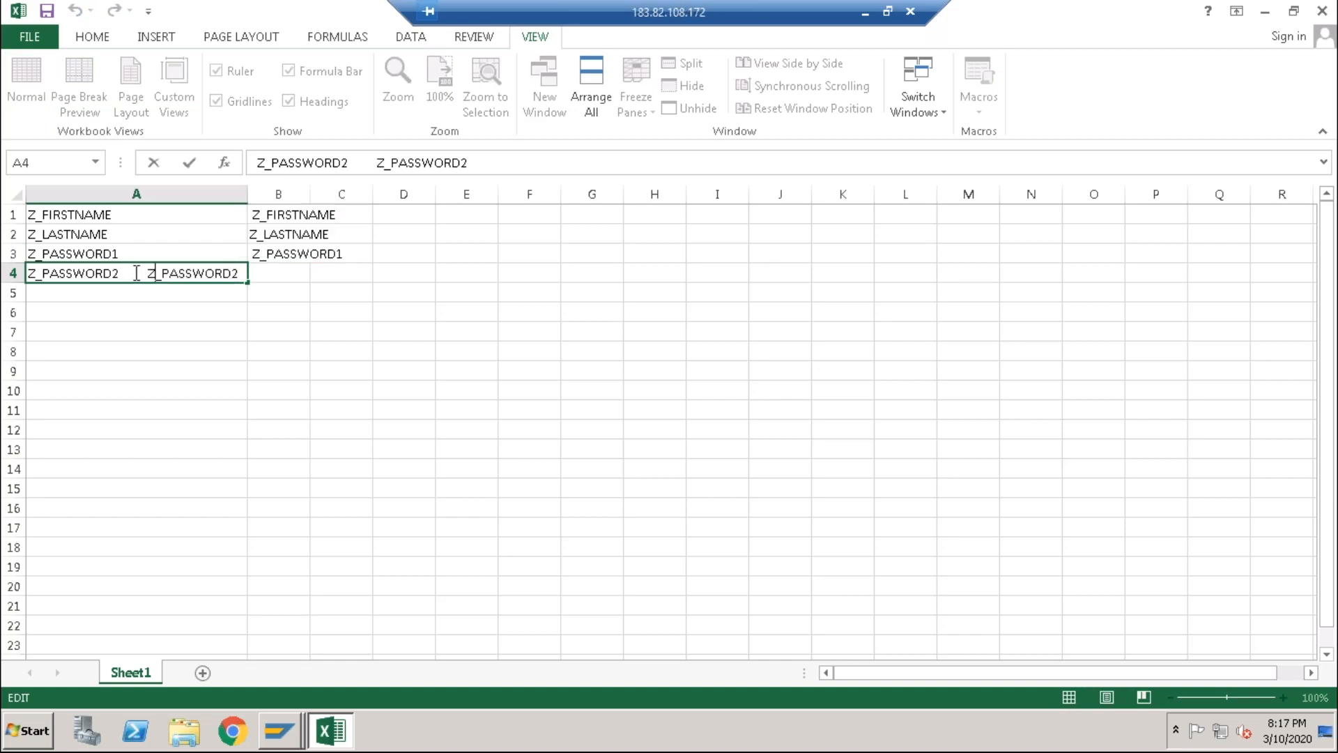
{"action": "left_click_drag", "start_coordinate": [143, 274], "coordinate": [244, 275]}
{"action": "key", "text": "ctrl+x"}
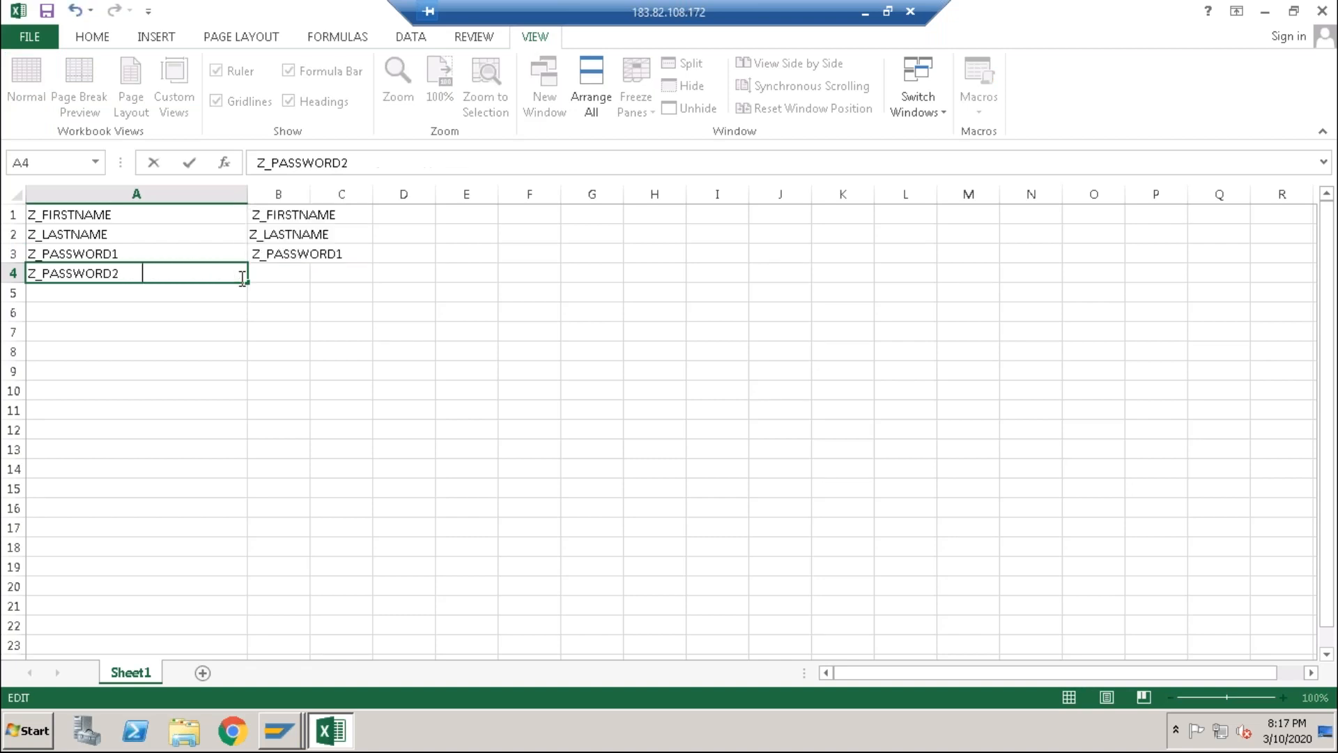
{"action": "left_click", "coordinate": [294, 277]}
{"action": "key", "text": "ctrl+v"}
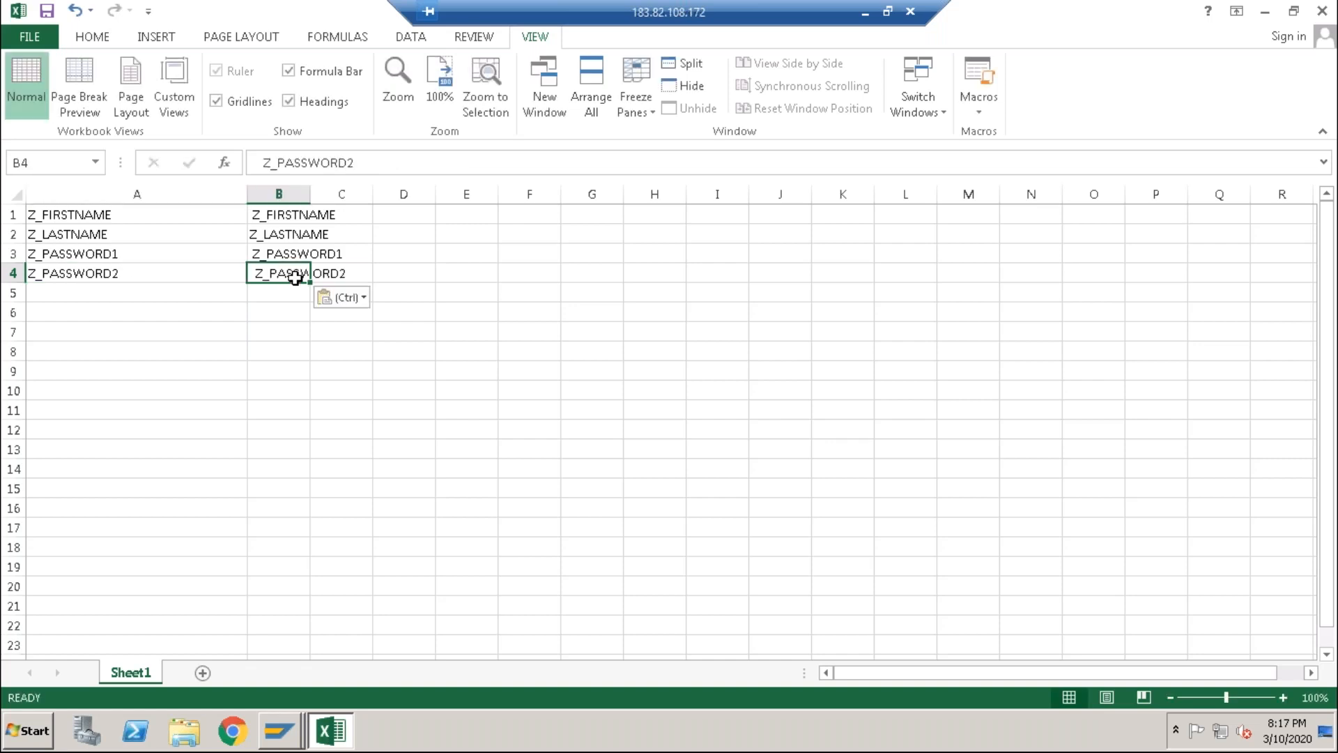
Step: Fit columns A and B to their names and restore the Excel window
{"action": "double_click", "coordinate": [311, 194]}
{"action": "left_click", "coordinate": [428, 273]}
{"action": "left_click_drag", "start_coordinate": [246, 193], "coordinate": [141, 190]}
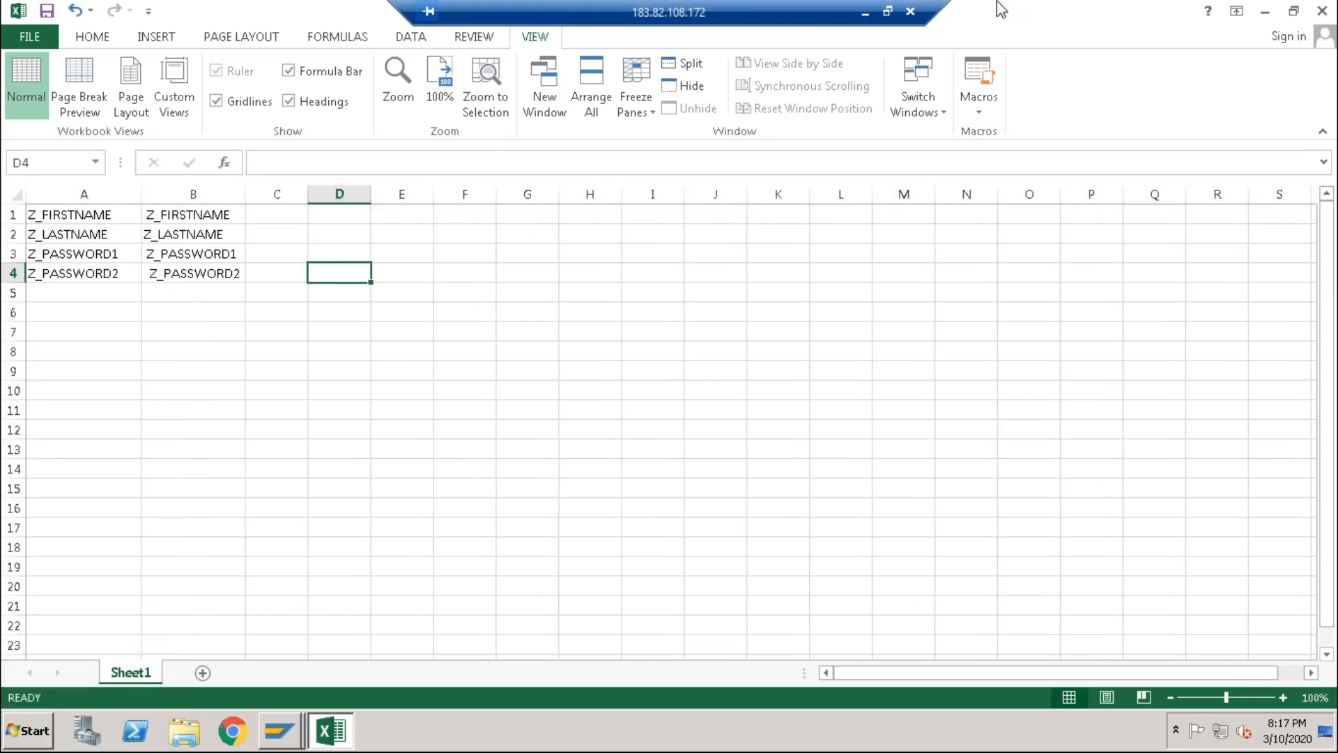
{"action": "double_click", "coordinate": [240, 11]}
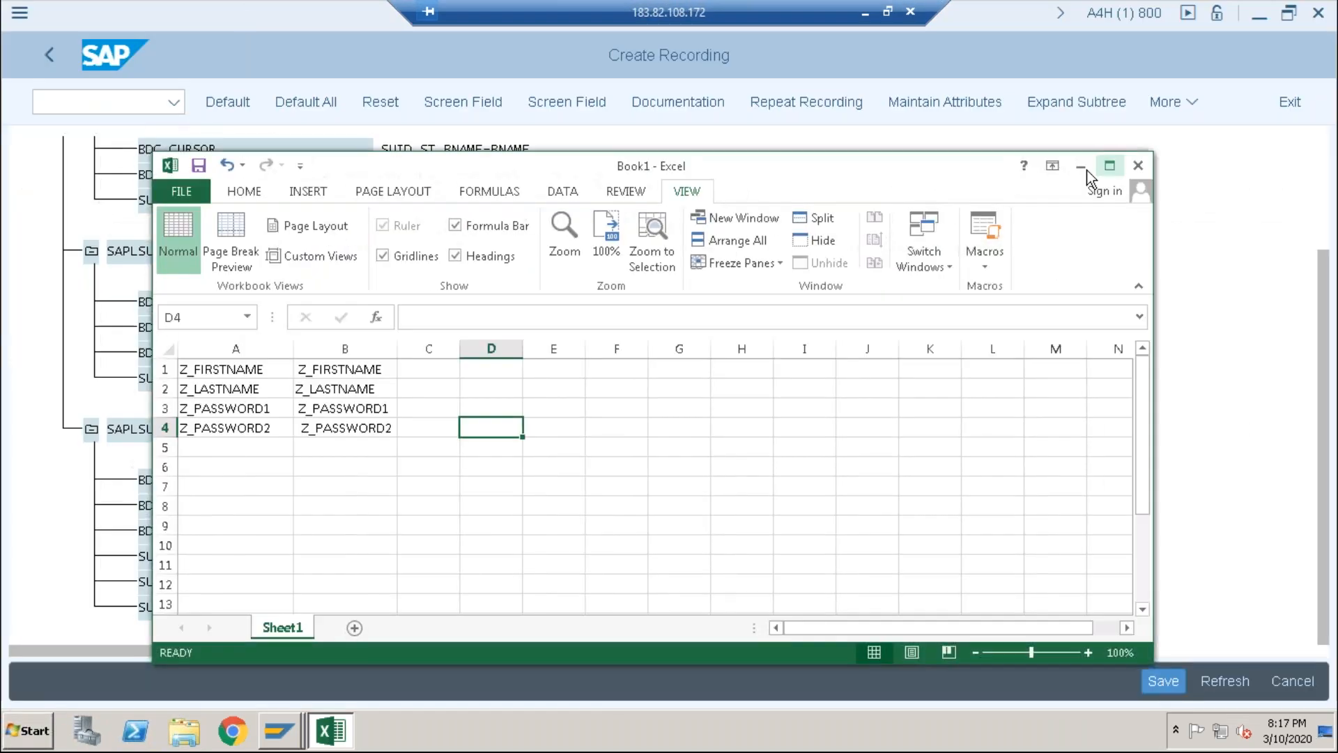
Step: Minimize Excel, save the BASIS recording with Ctrl+S, and return to the Recordings overview
{"action": "left_click", "coordinate": [1085, 170]}
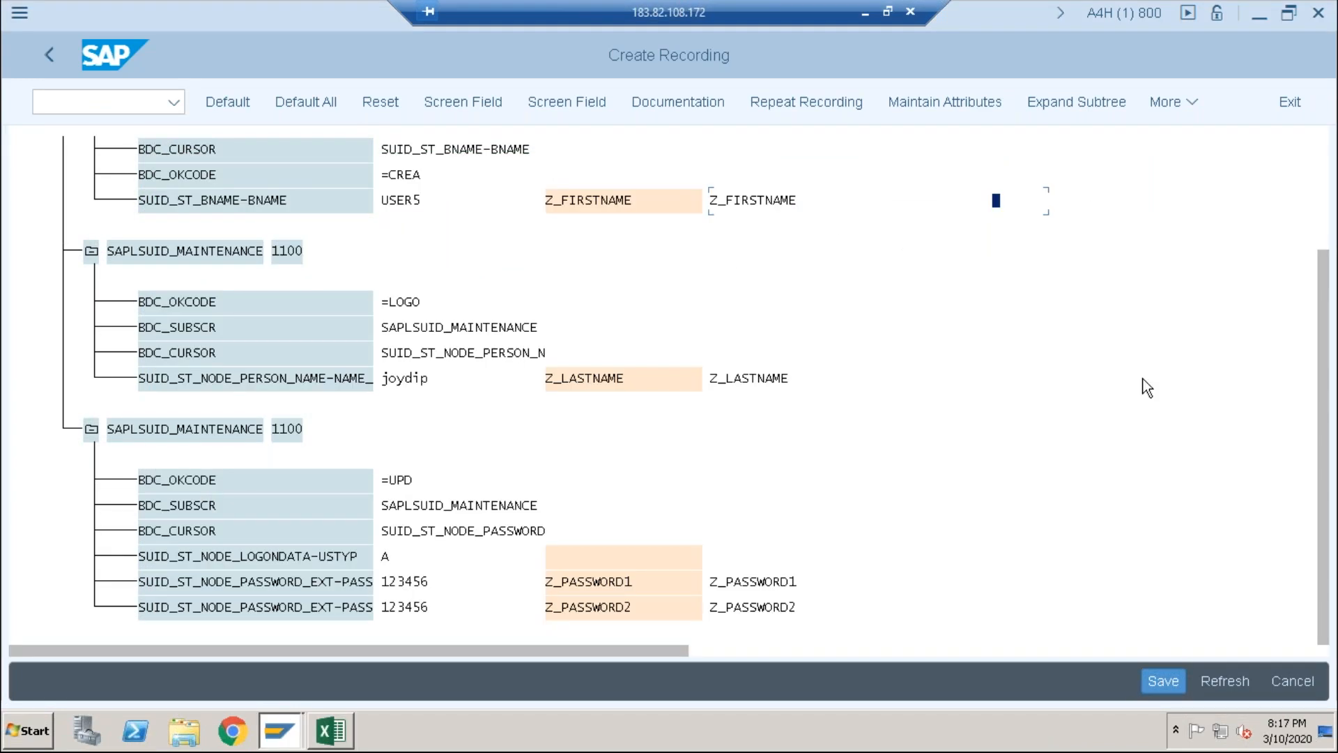
{"action": "key", "text": "ctrl+s"}
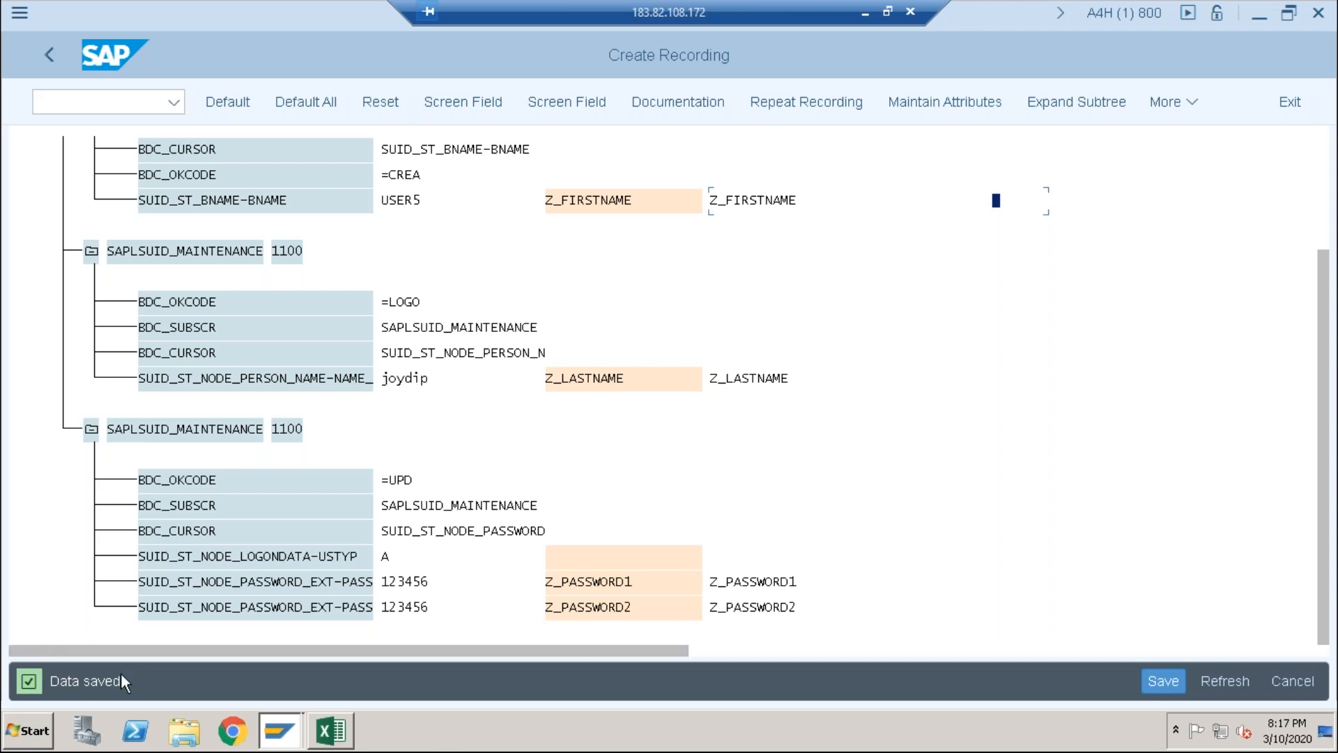
{"action": "left_click", "coordinate": [43, 54]}
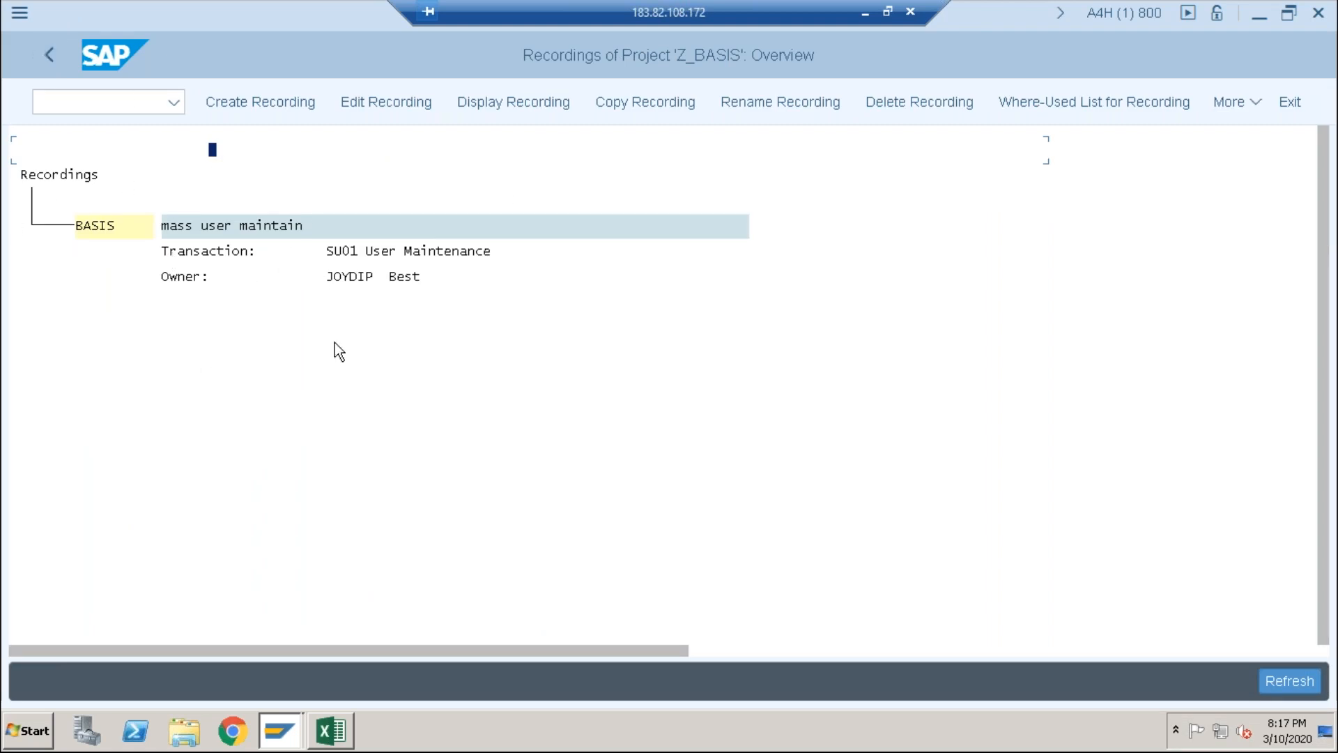
Step: Enter recording BASIS in the object attributes, save them, and return to the process step list
{"action": "left_click", "coordinate": [57, 52]}
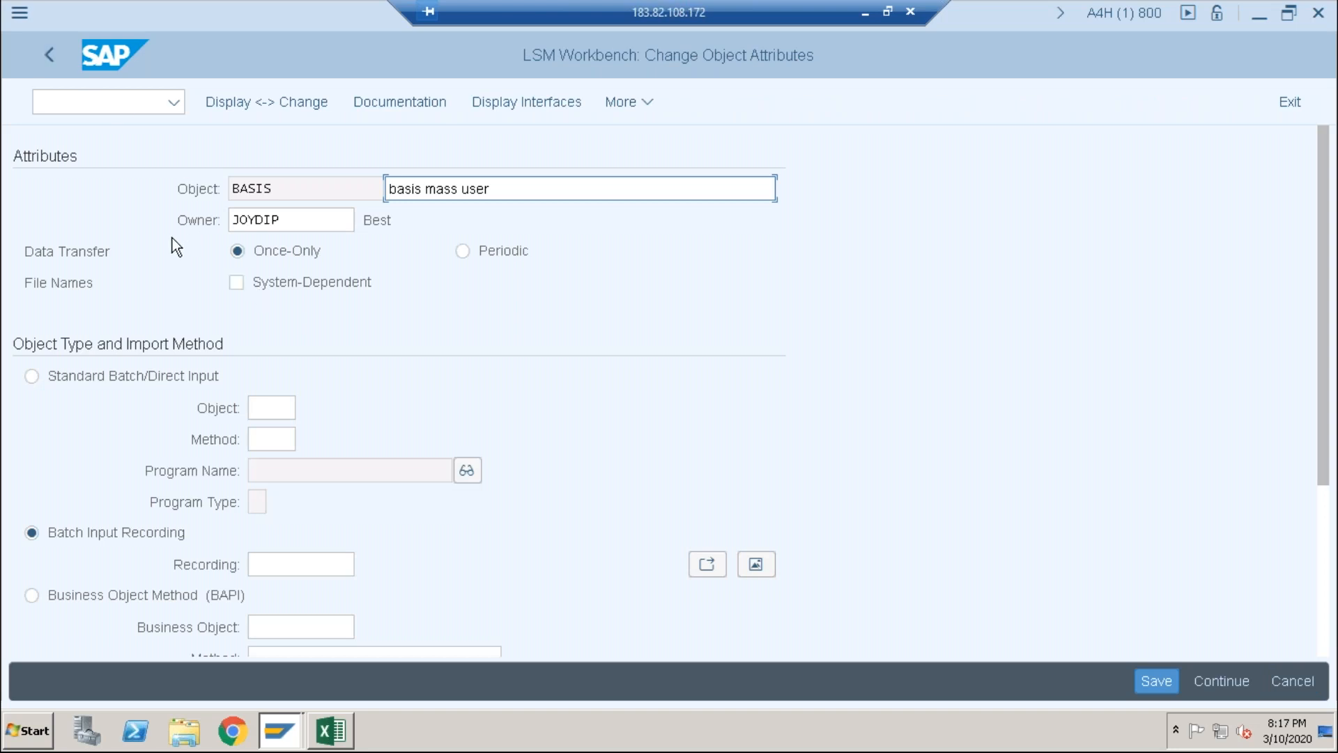
{"action": "left_click", "coordinate": [300, 564]}
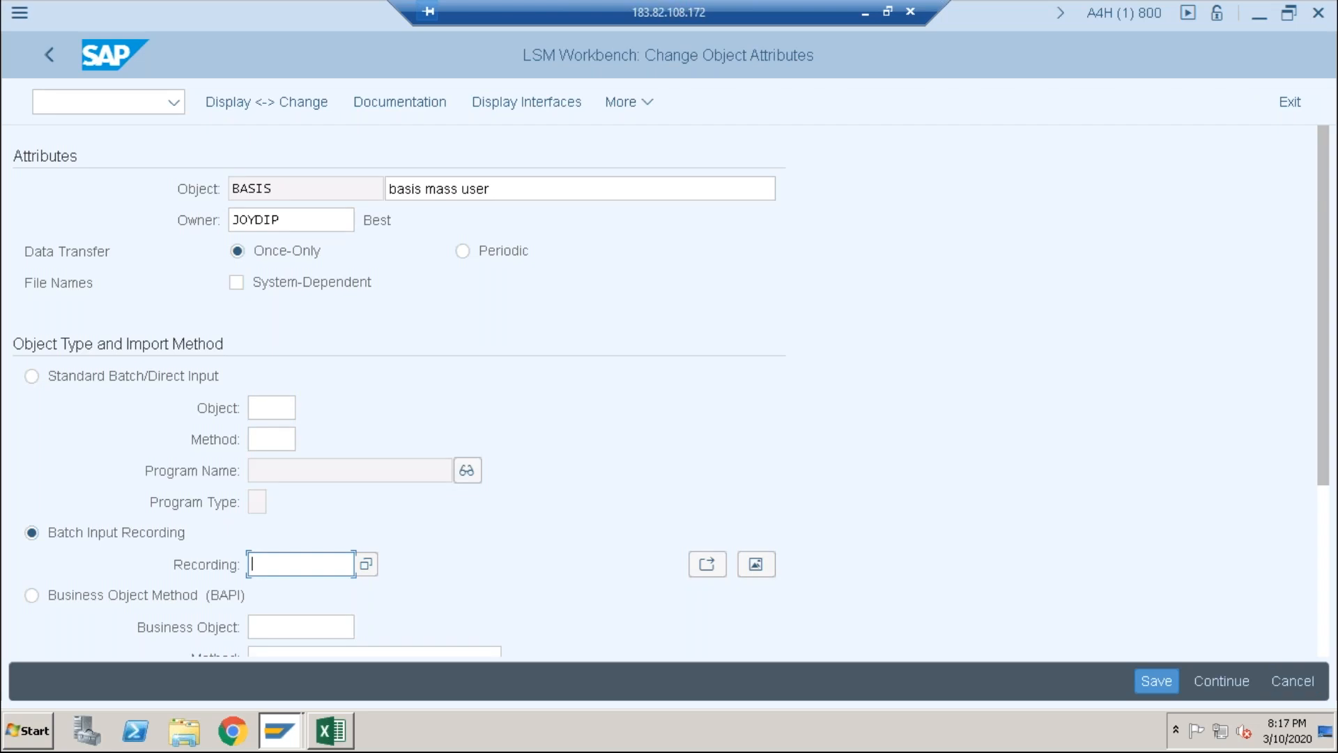
{"action": "type", "text": "BA"}
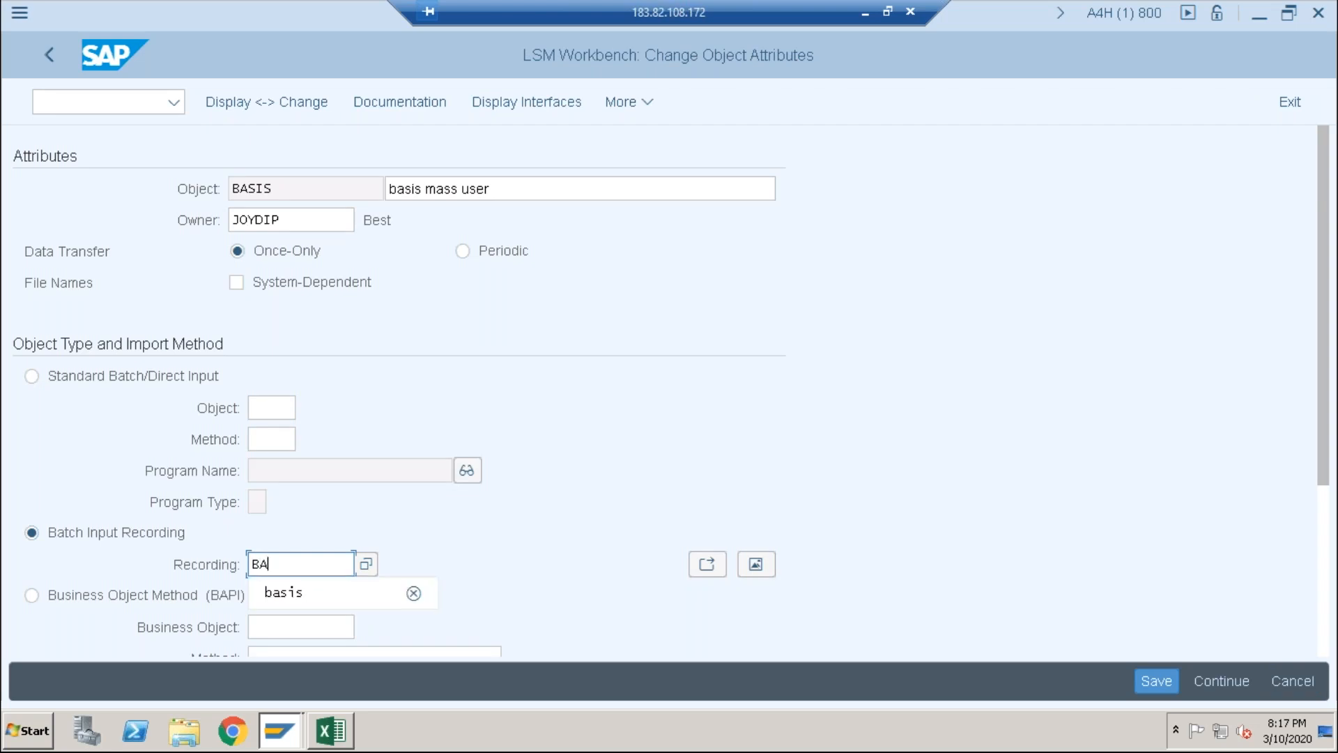
{"action": "left_click", "coordinate": [290, 592]}
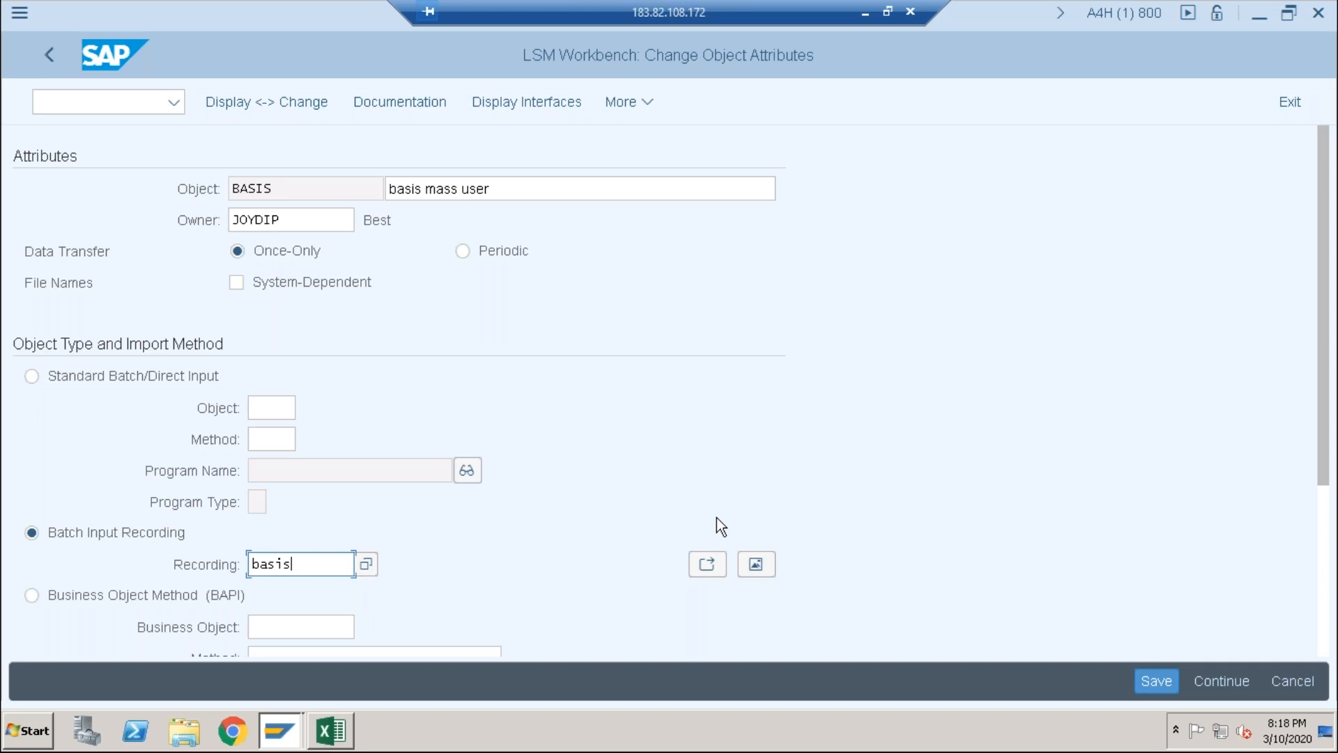
{"action": "left_click", "coordinate": [1024, 445]}
{"action": "key", "text": "Return"}
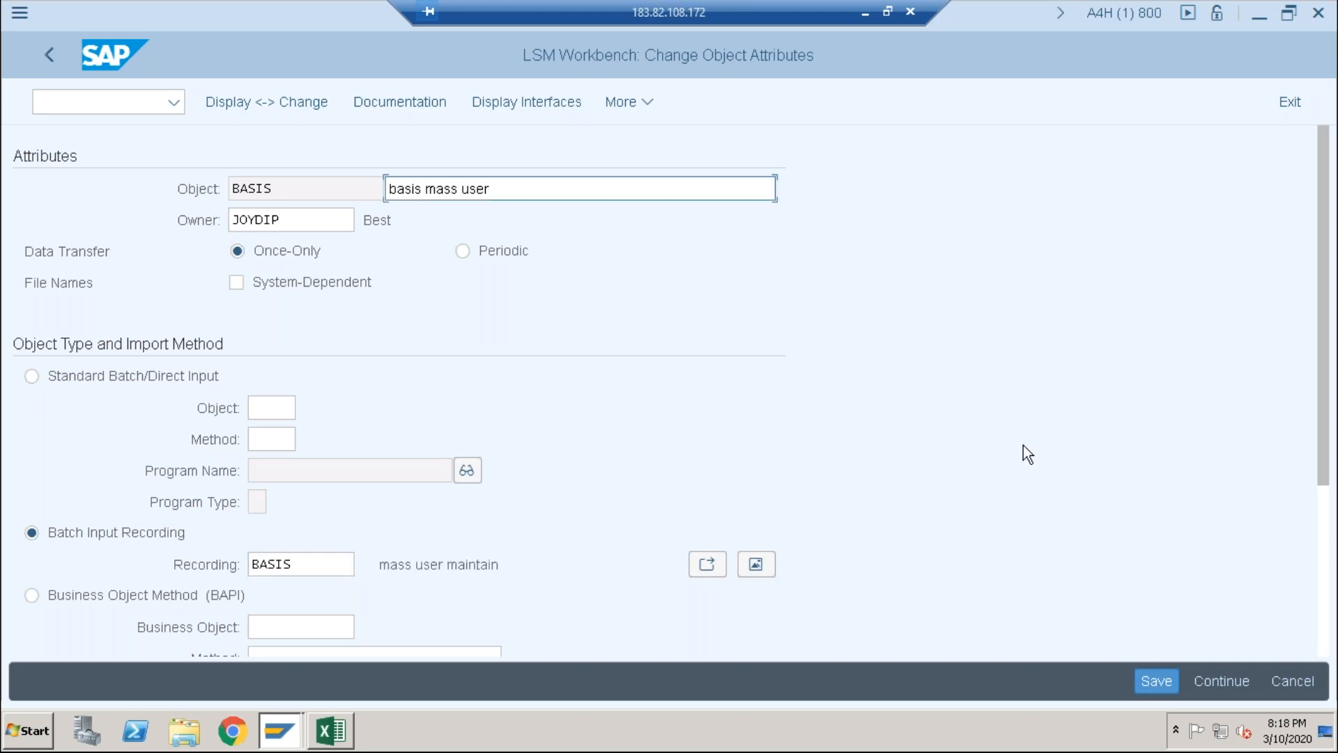
{"action": "left_click", "coordinate": [1155, 687]}
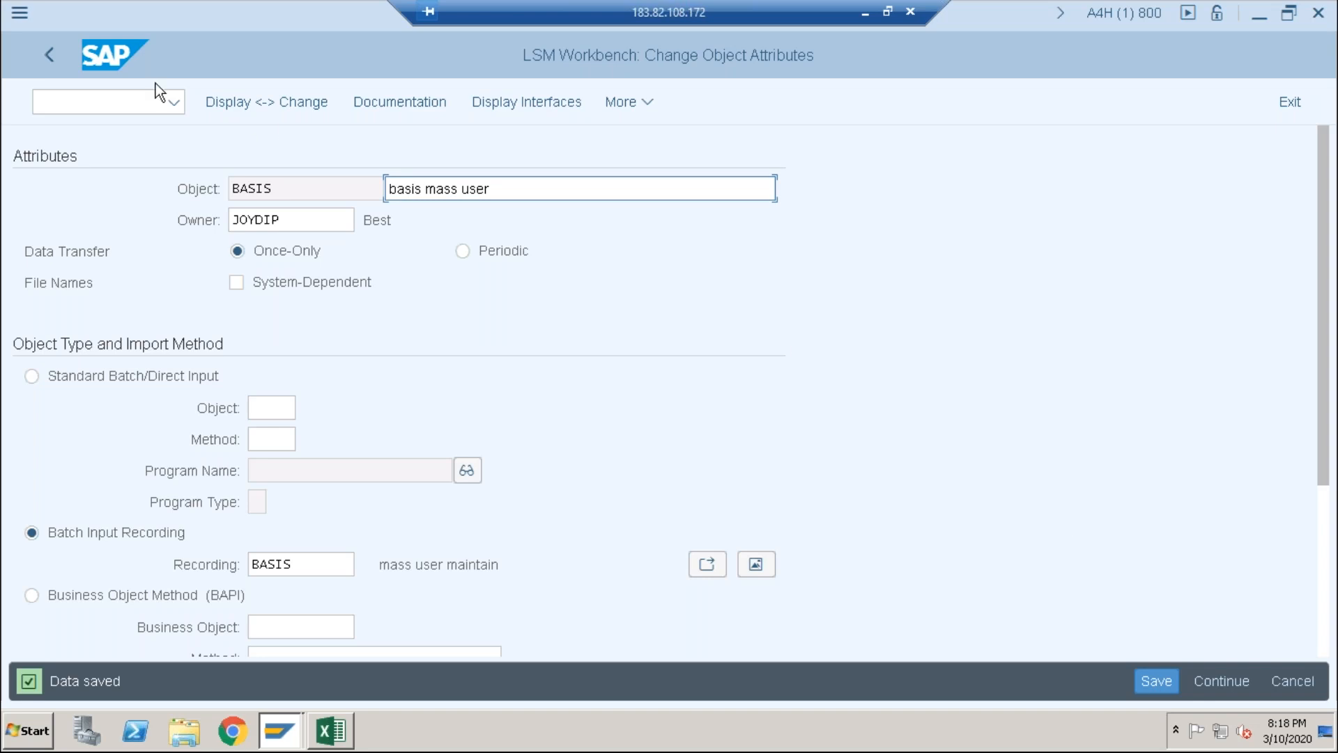
{"action": "left_click", "coordinate": [51, 55]}
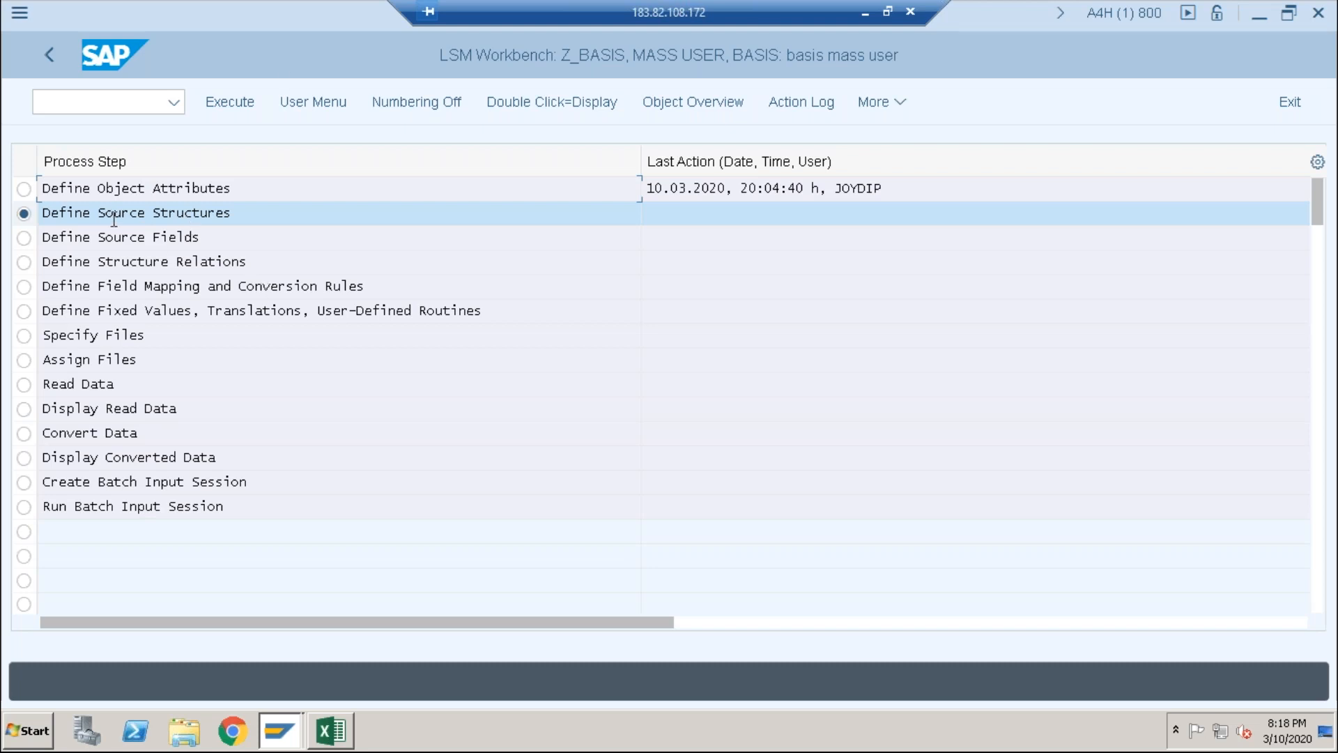
Step: Create a new source structure Z_BASIS described as 'MASS USER MAINTAIN' in change mode
{"action": "left_click", "coordinate": [215, 99]}
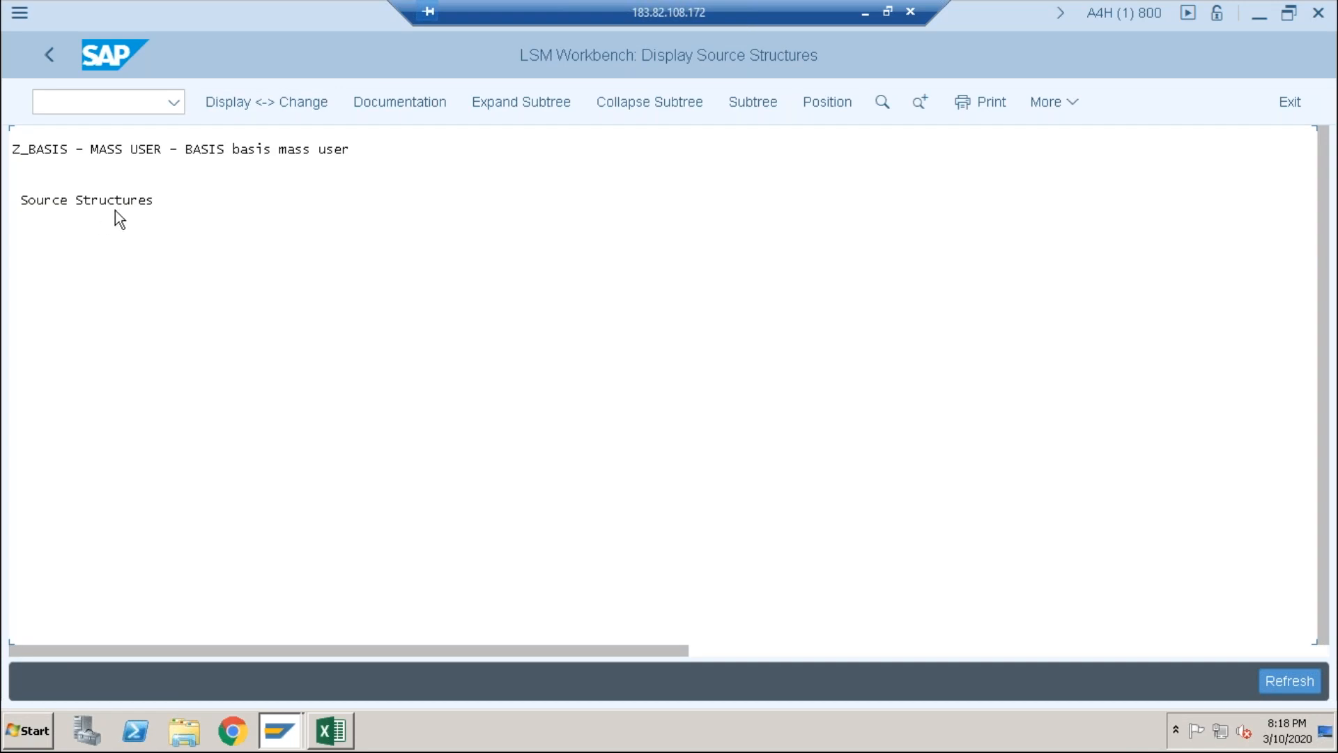
{"action": "left_click", "coordinate": [264, 101]}
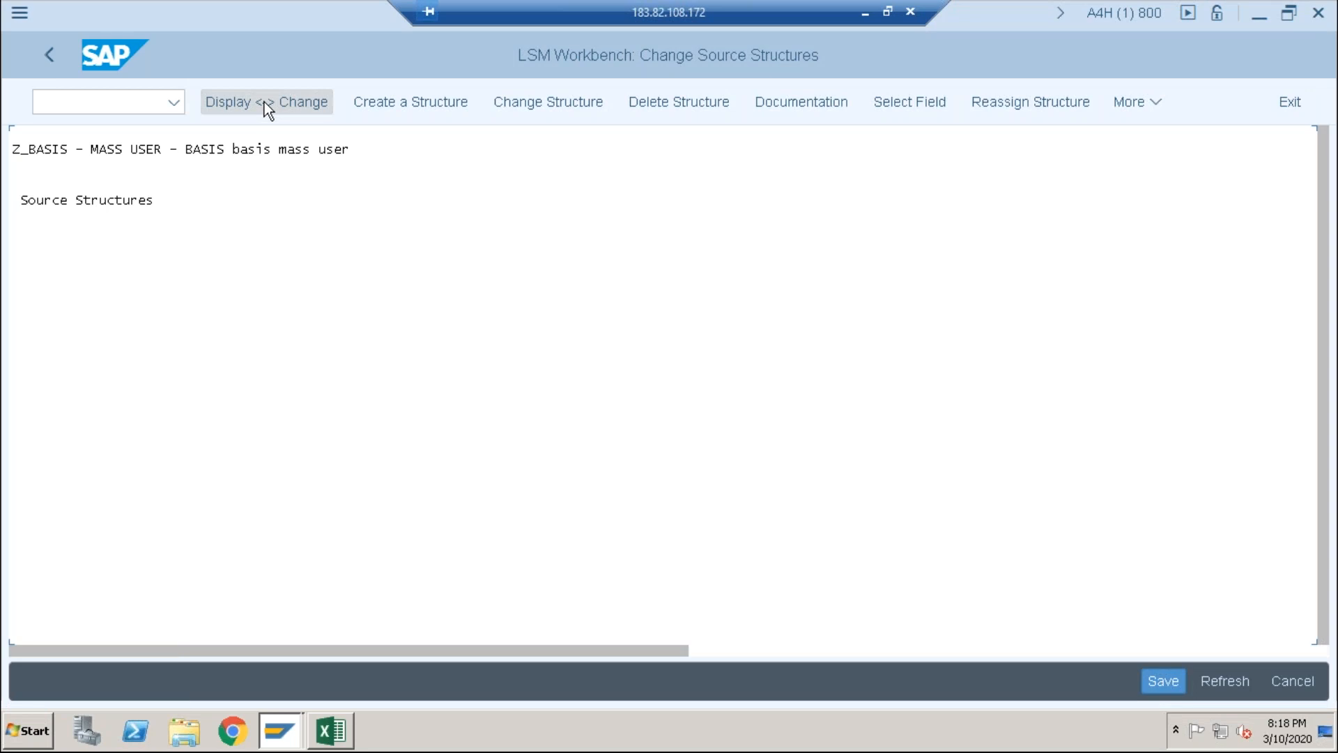
{"action": "left_click", "coordinate": [424, 104]}
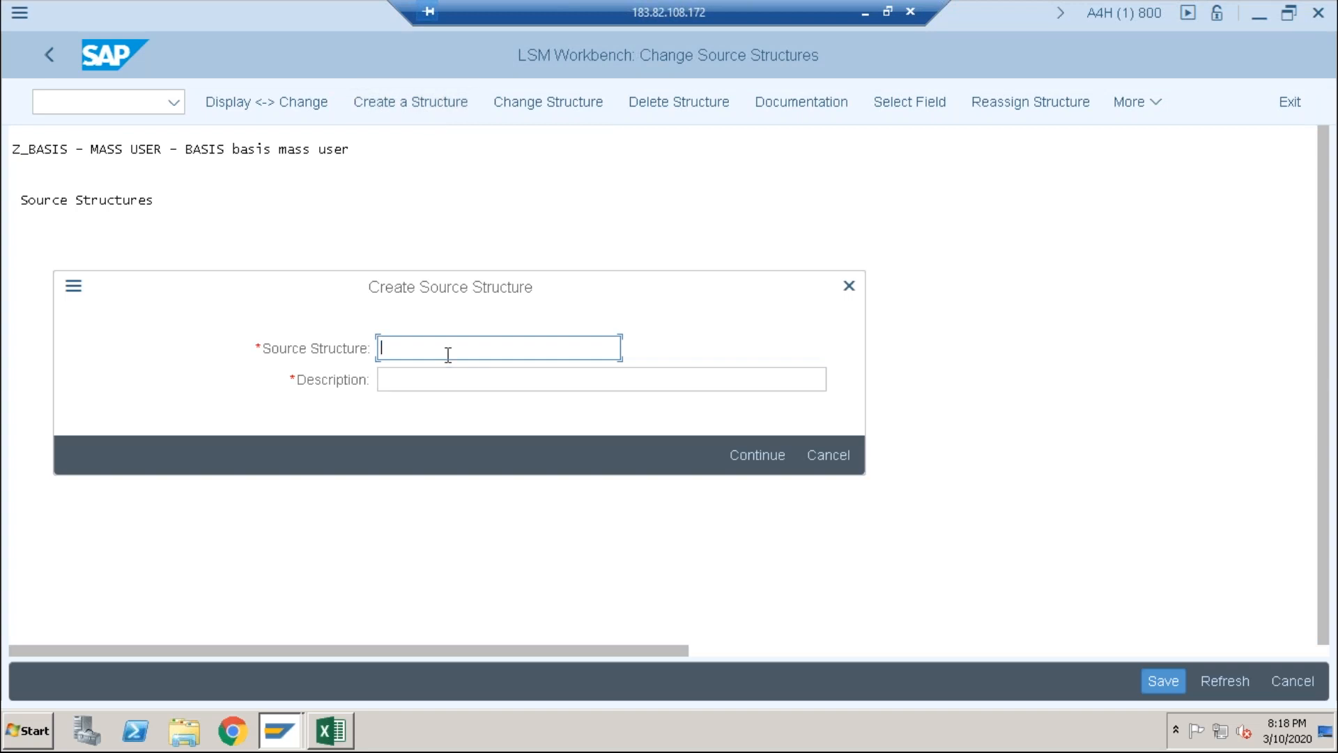
{"action": "type", "text": "Z_BASIS"}
{"action": "left_click", "coordinate": [410, 380]}
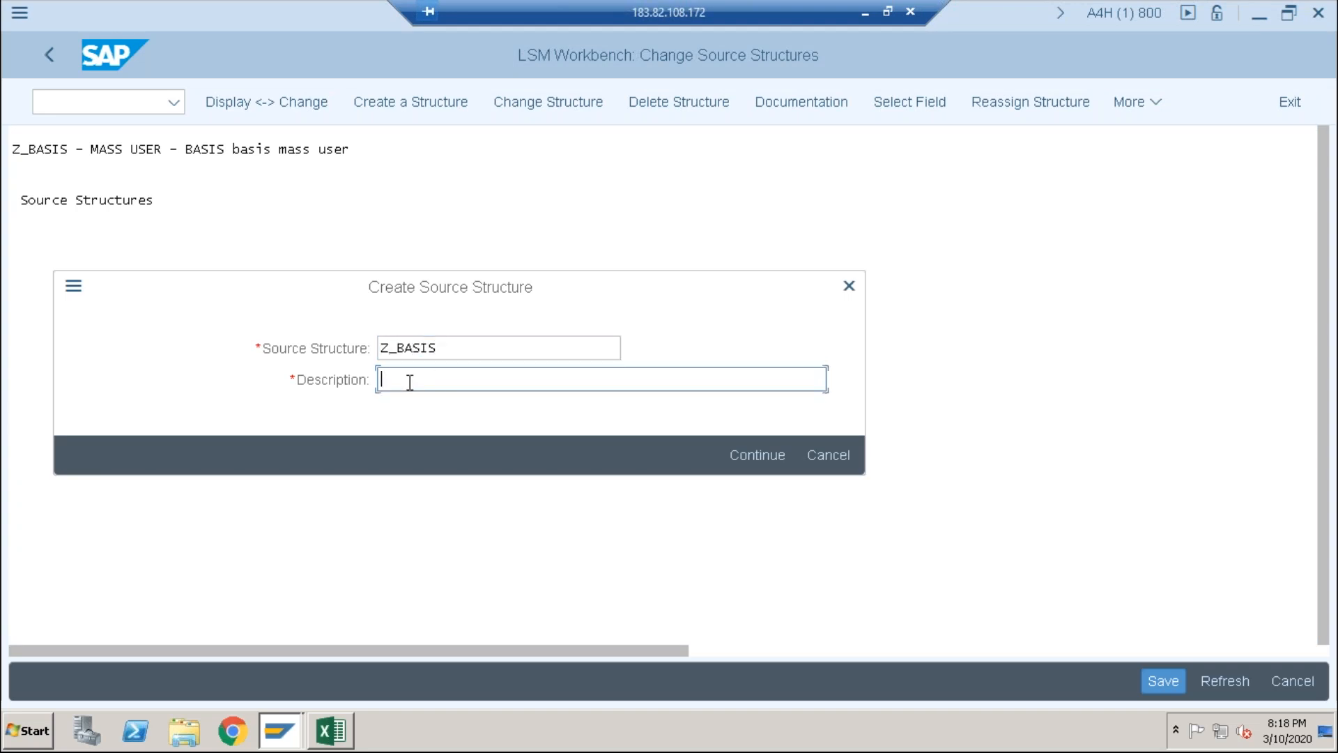
{"action": "type", "text": "MASS USER MAINTAIN"}
{"action": "left_click", "coordinate": [747, 454]}
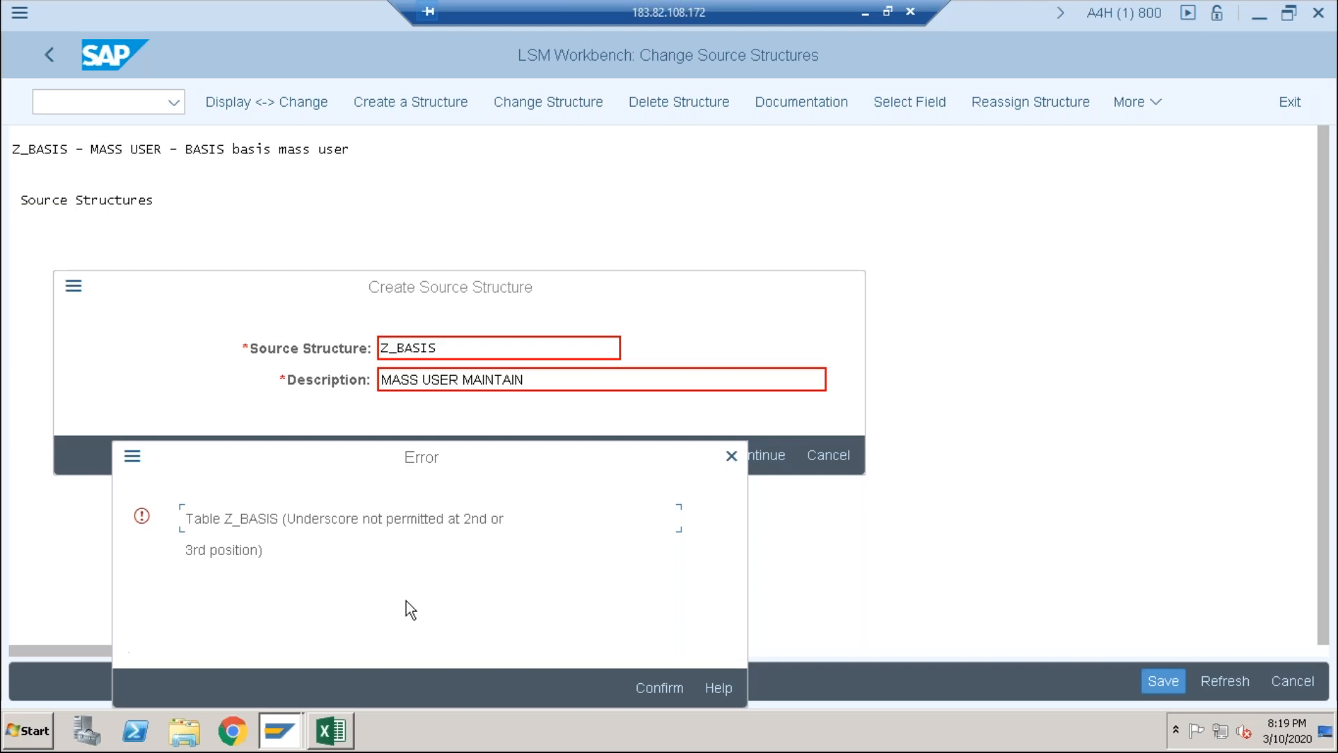
Step: Remove the underscore to name the structure ZBASIS, save it, and return to the step list
{"action": "left_click", "coordinate": [668, 682]}
{"action": "left_click", "coordinate": [396, 348]}
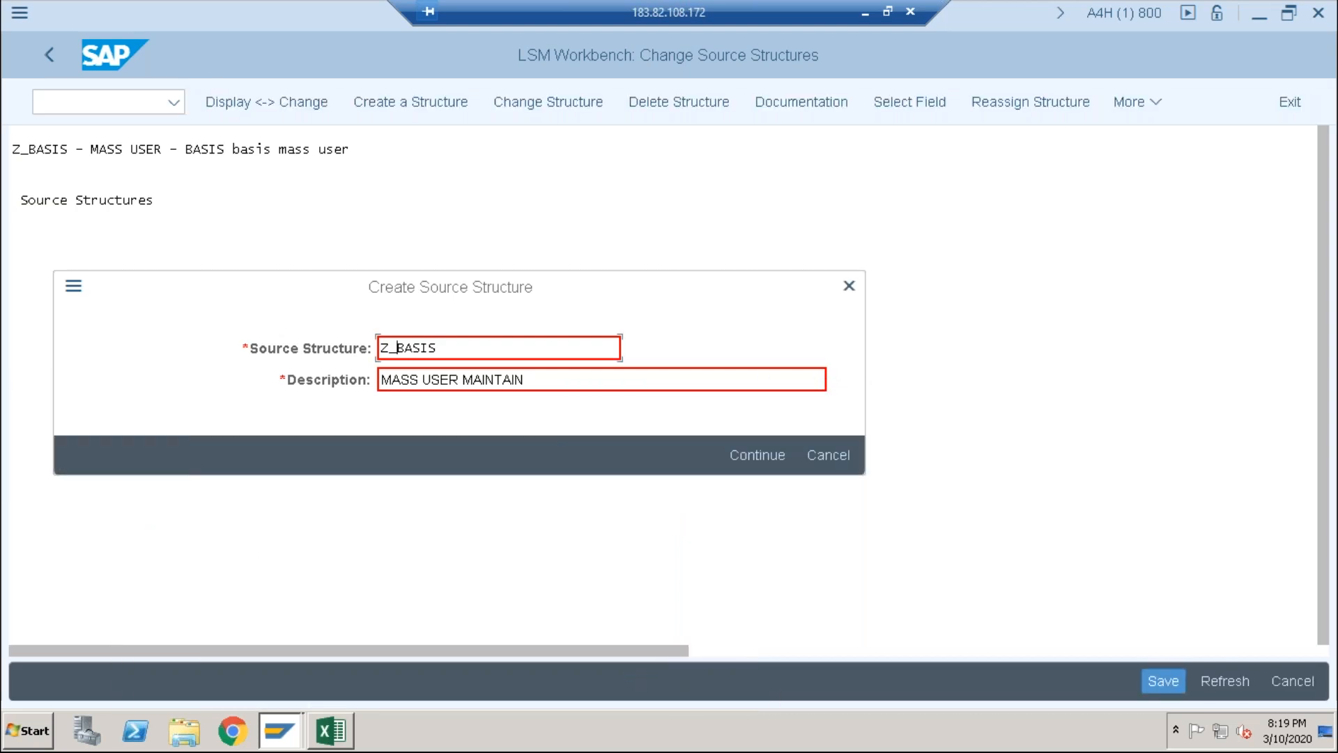
{"action": "key", "text": "BackSpace"}
{"action": "left_click", "coordinate": [750, 451]}
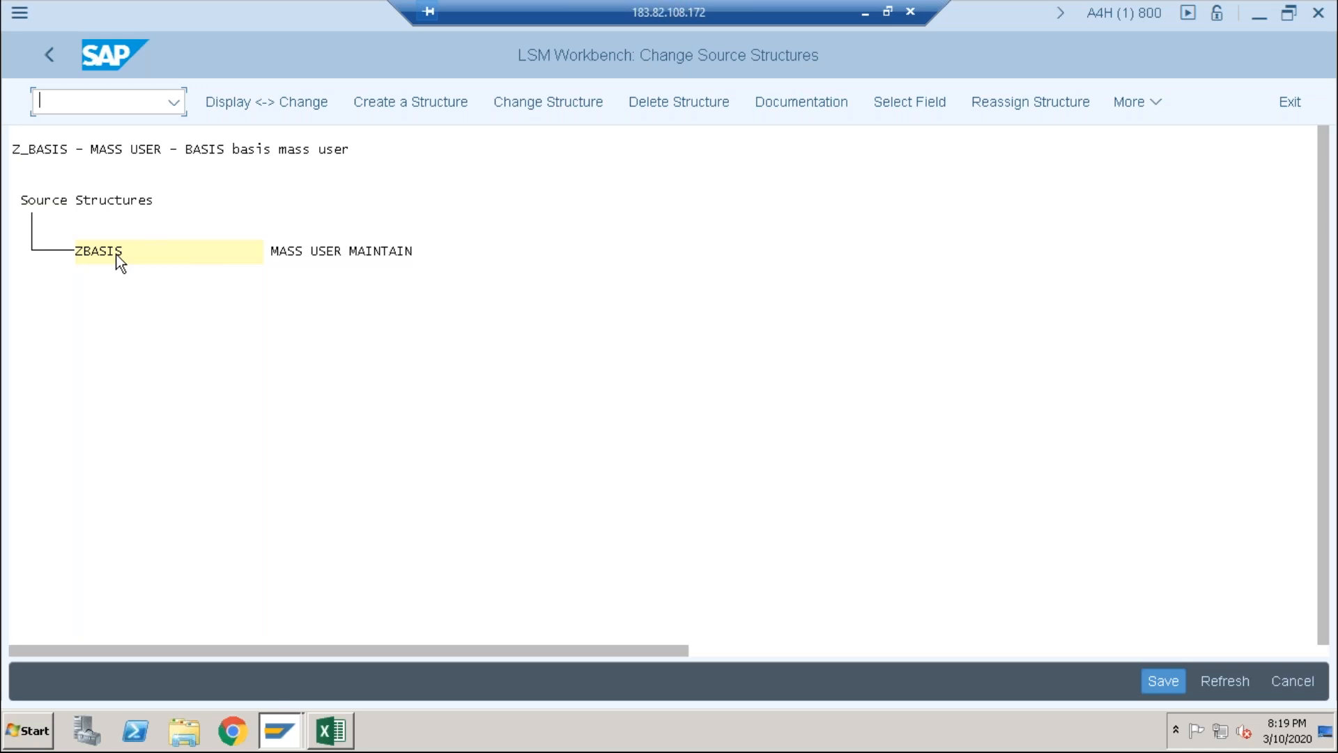
{"action": "left_click", "coordinate": [1146, 683]}
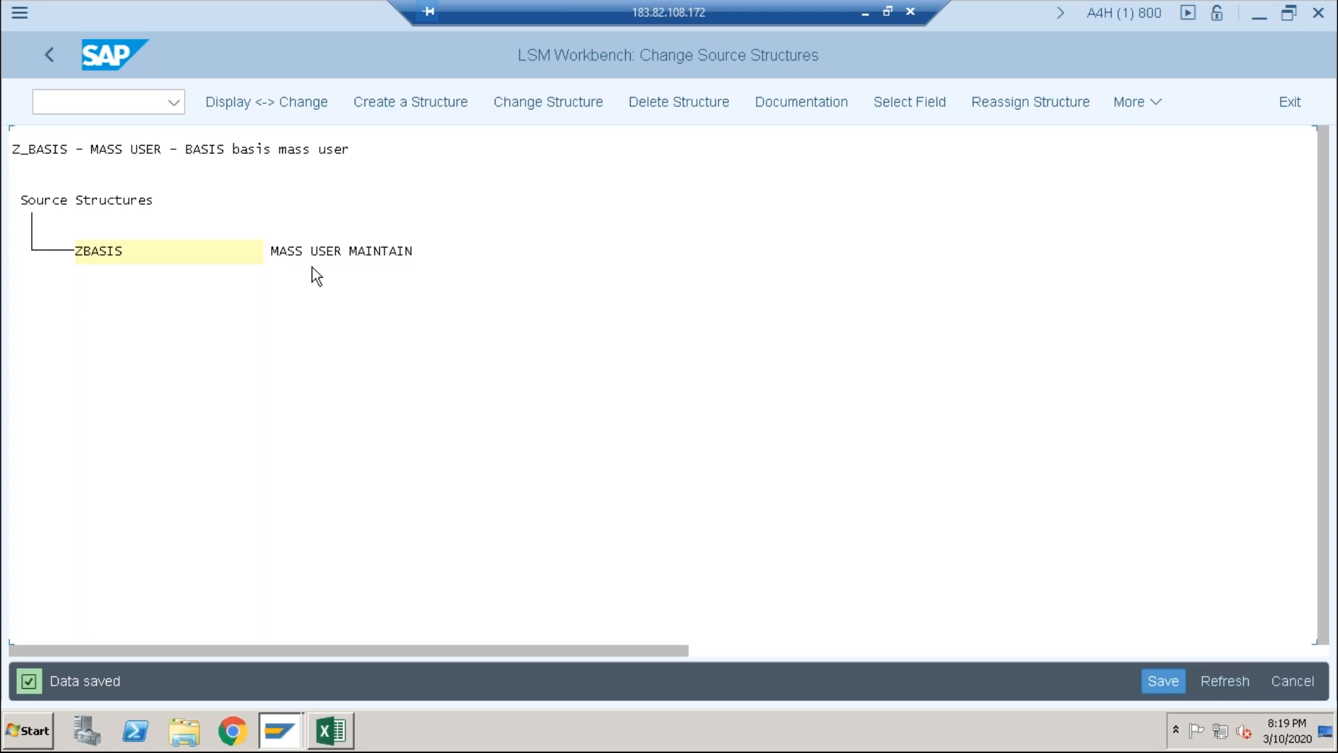
{"action": "left_click", "coordinate": [51, 55]}
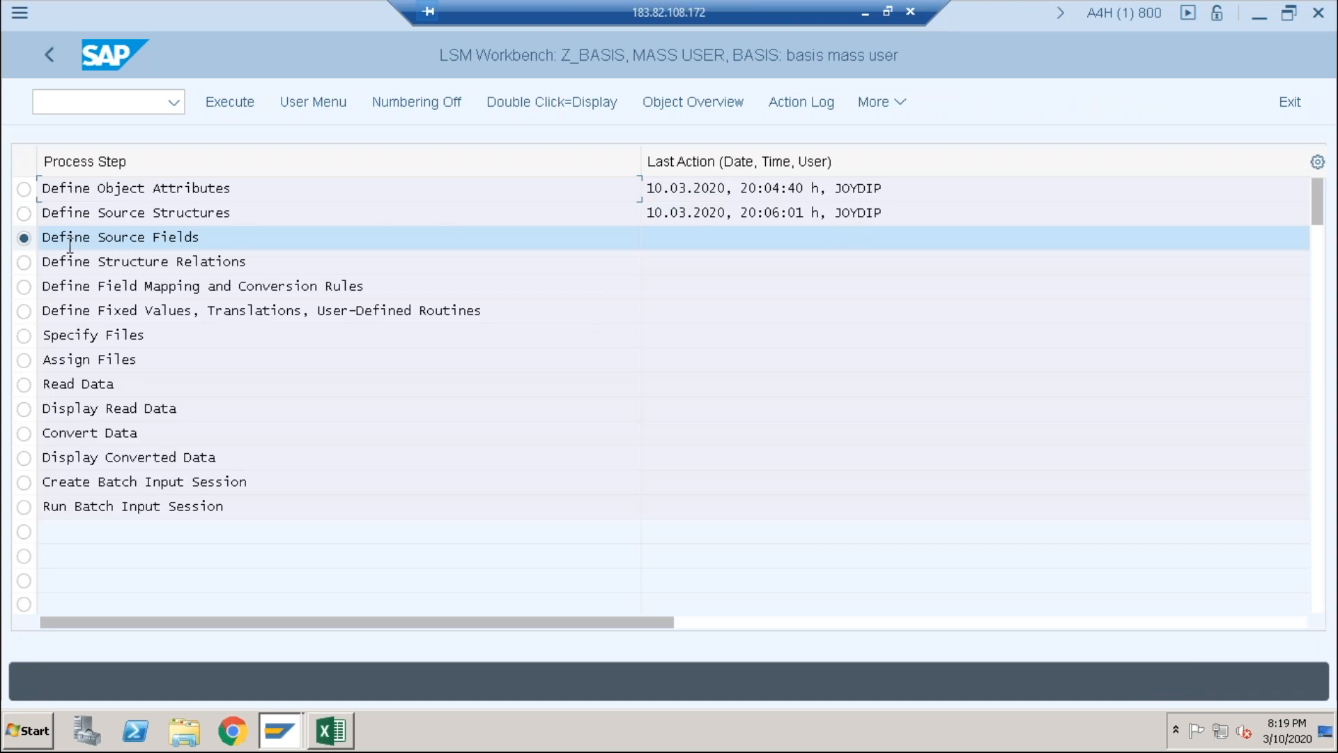
Step: Open the empty ZBASIS source-field table in change mode, widen its Length column, and switch to Excel
{"action": "left_click", "coordinate": [237, 102]}
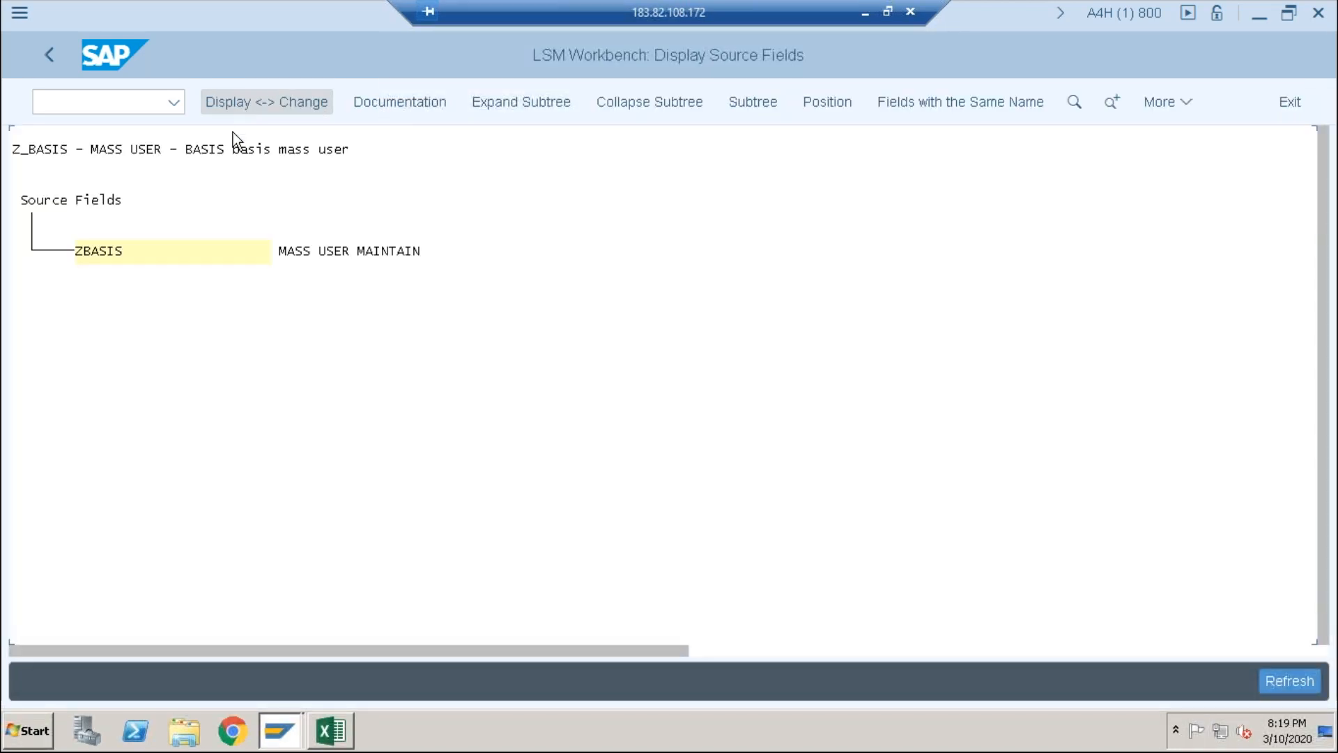
{"action": "left_click", "coordinate": [255, 102]}
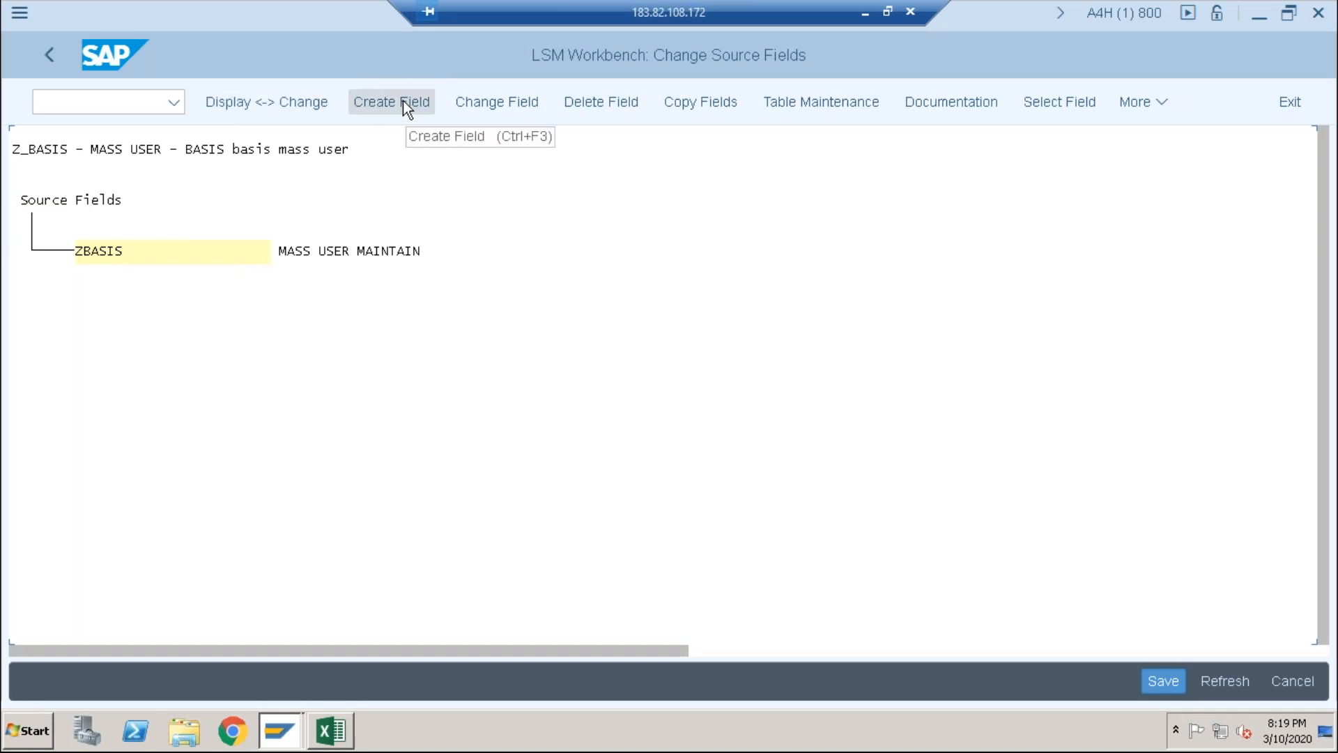
{"action": "left_click", "coordinate": [402, 102]}
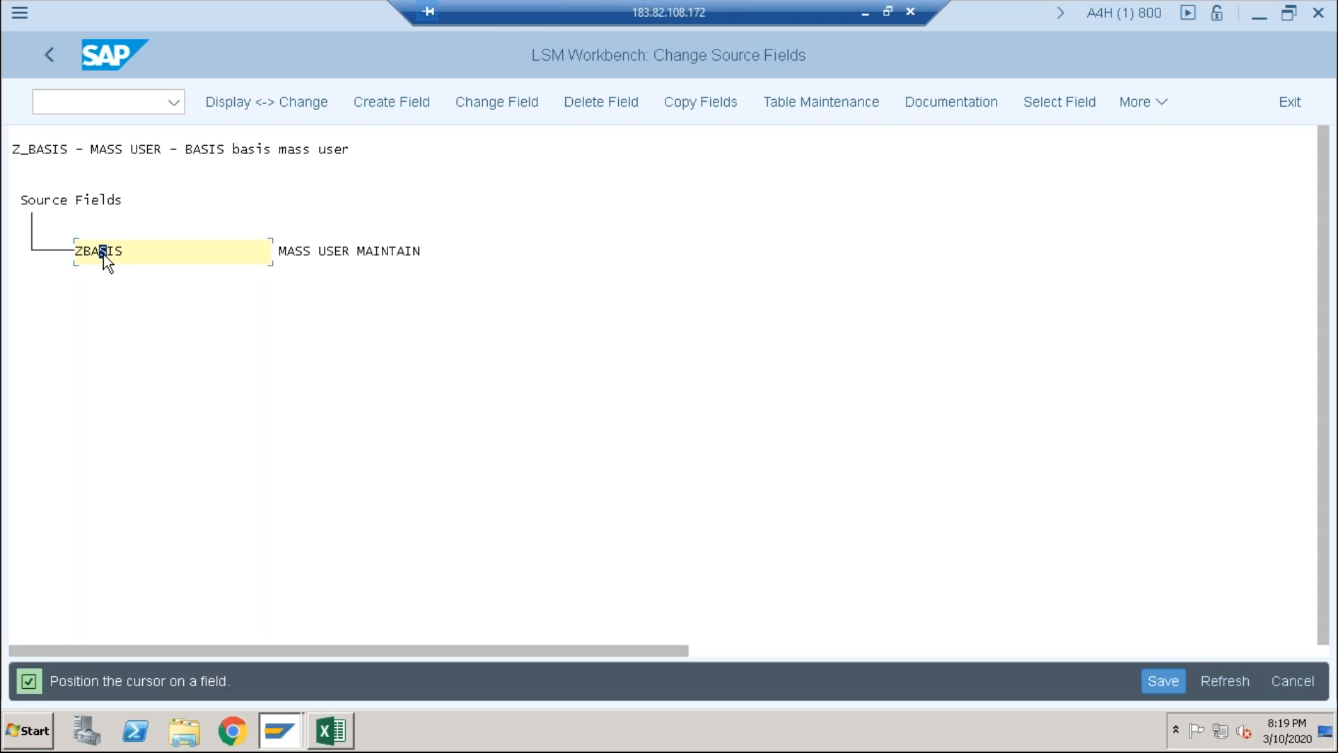
{"action": "left_click", "coordinate": [796, 99]}
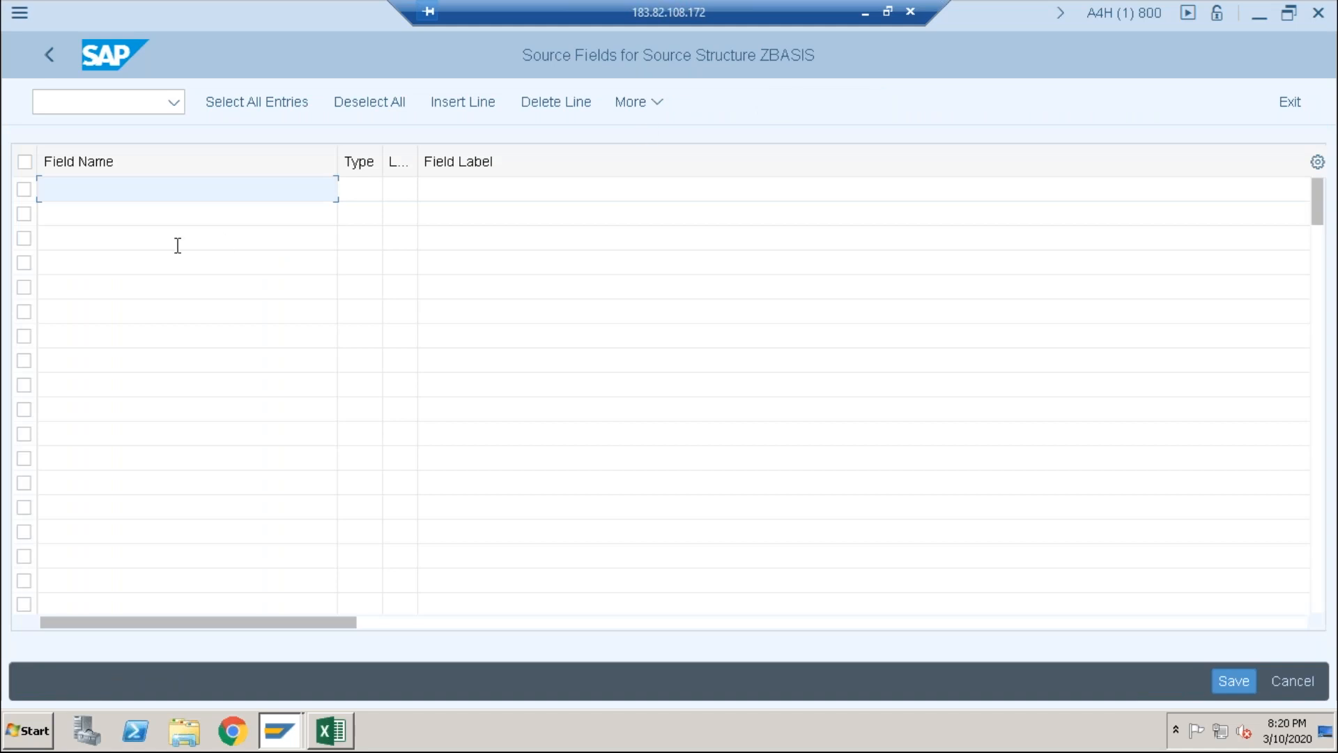
{"action": "left_click", "coordinate": [154, 185]}
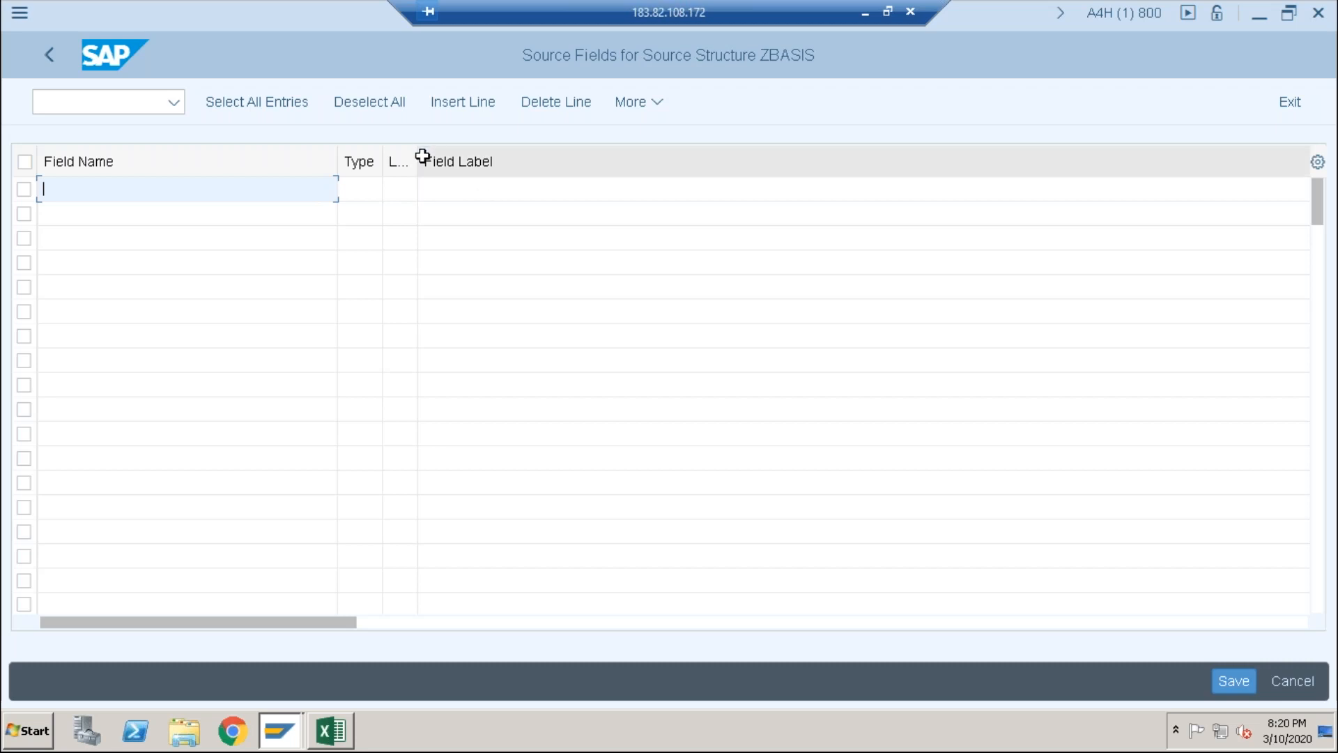
{"action": "left_click_drag", "start_coordinate": [417, 156], "coordinate": [554, 170]}
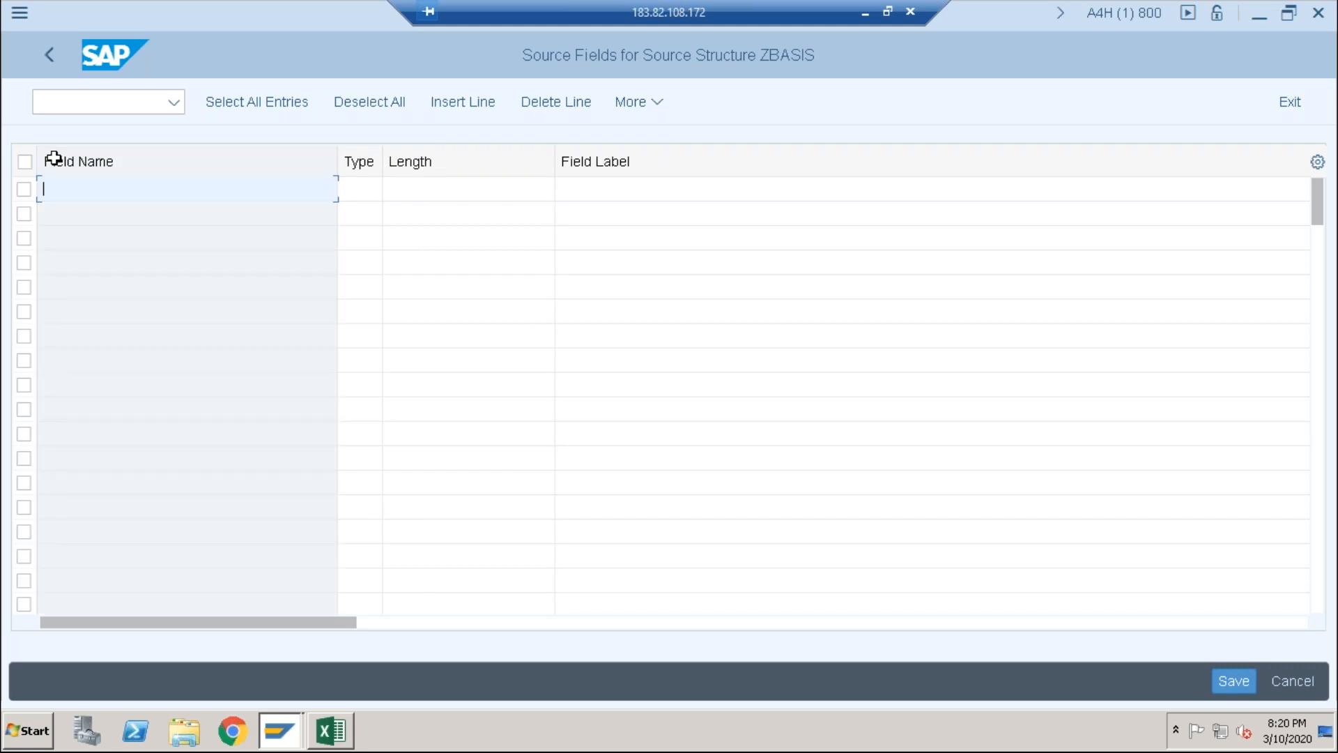
{"action": "left_click", "coordinate": [330, 730]}
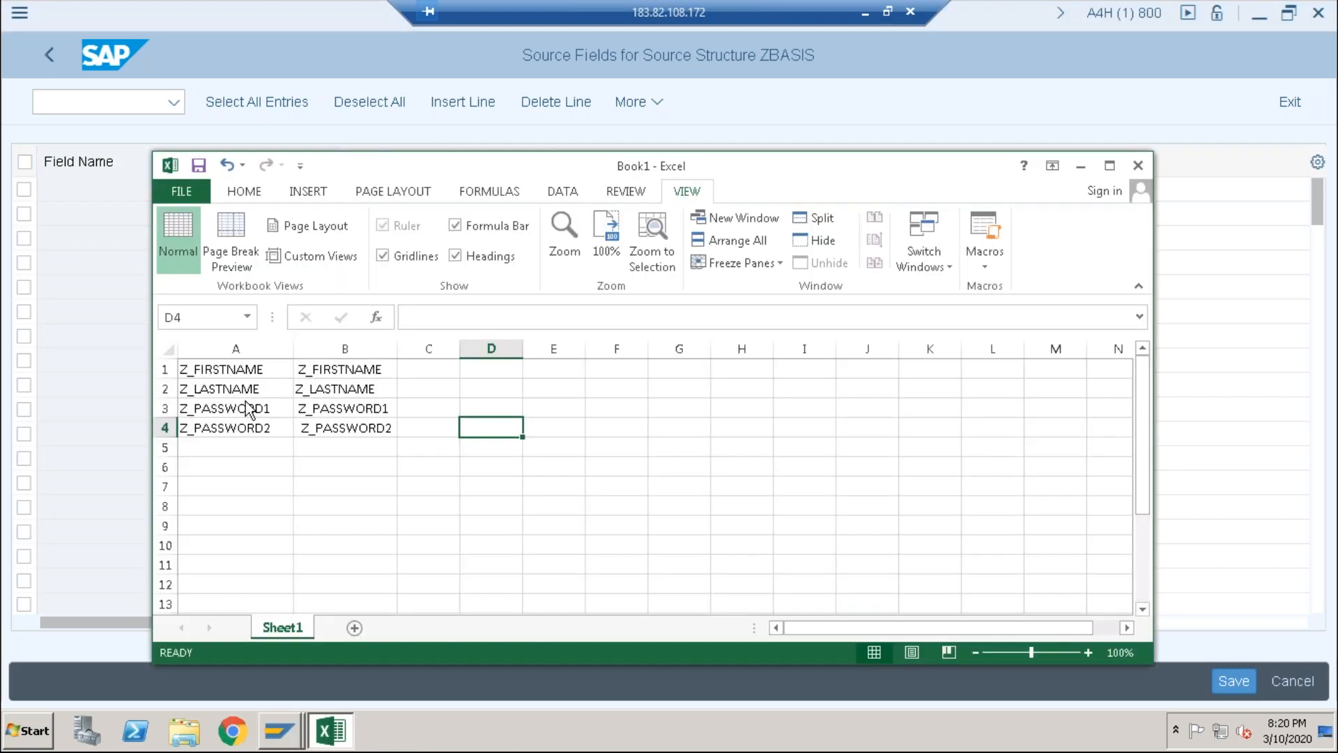
Step: Insert empty columns B and C beside the field names in the Excel sheet
{"action": "left_click", "coordinate": [161, 368]}
{"action": "right_click", "coordinate": [162, 368]}
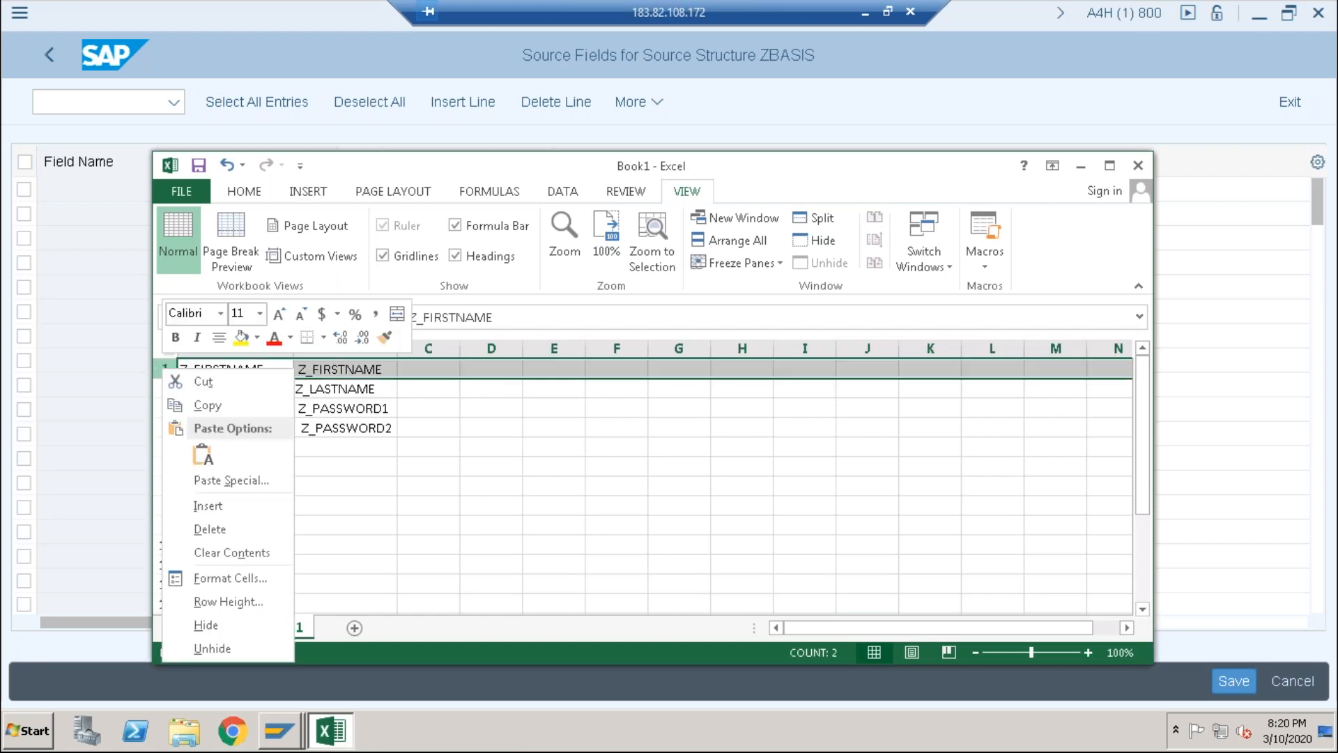
{"action": "left_click", "coordinate": [198, 506]}
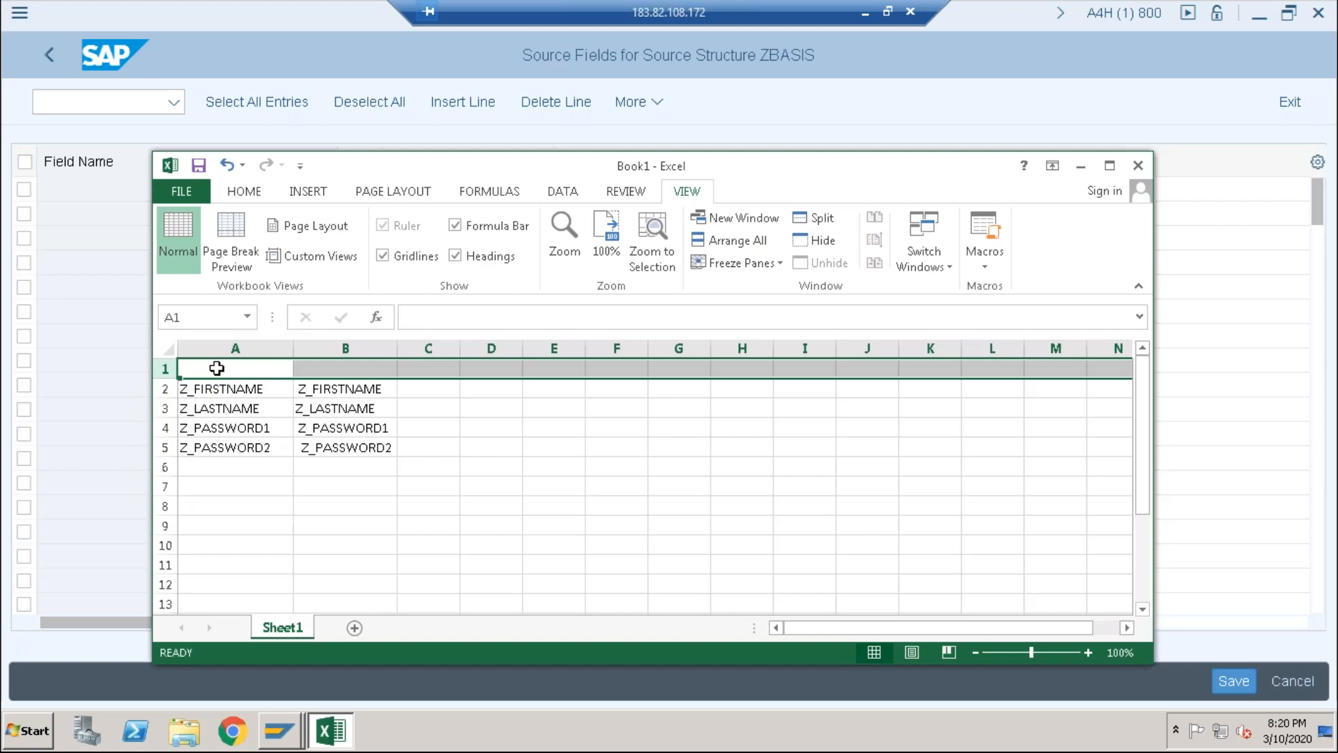
{"action": "right_click", "coordinate": [154, 367]}
{"action": "left_click", "coordinate": [209, 522]}
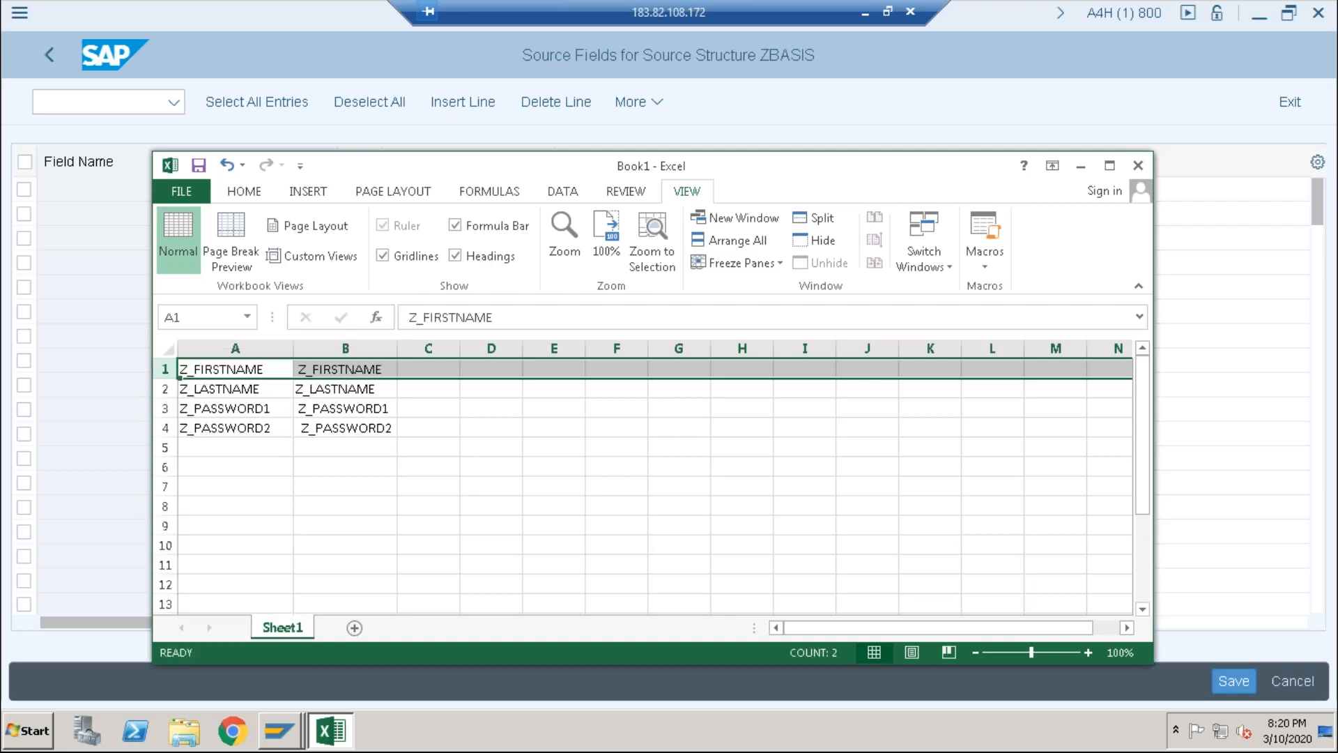
{"action": "left_click", "coordinate": [306, 346]}
{"action": "right_click", "coordinate": [314, 350]}
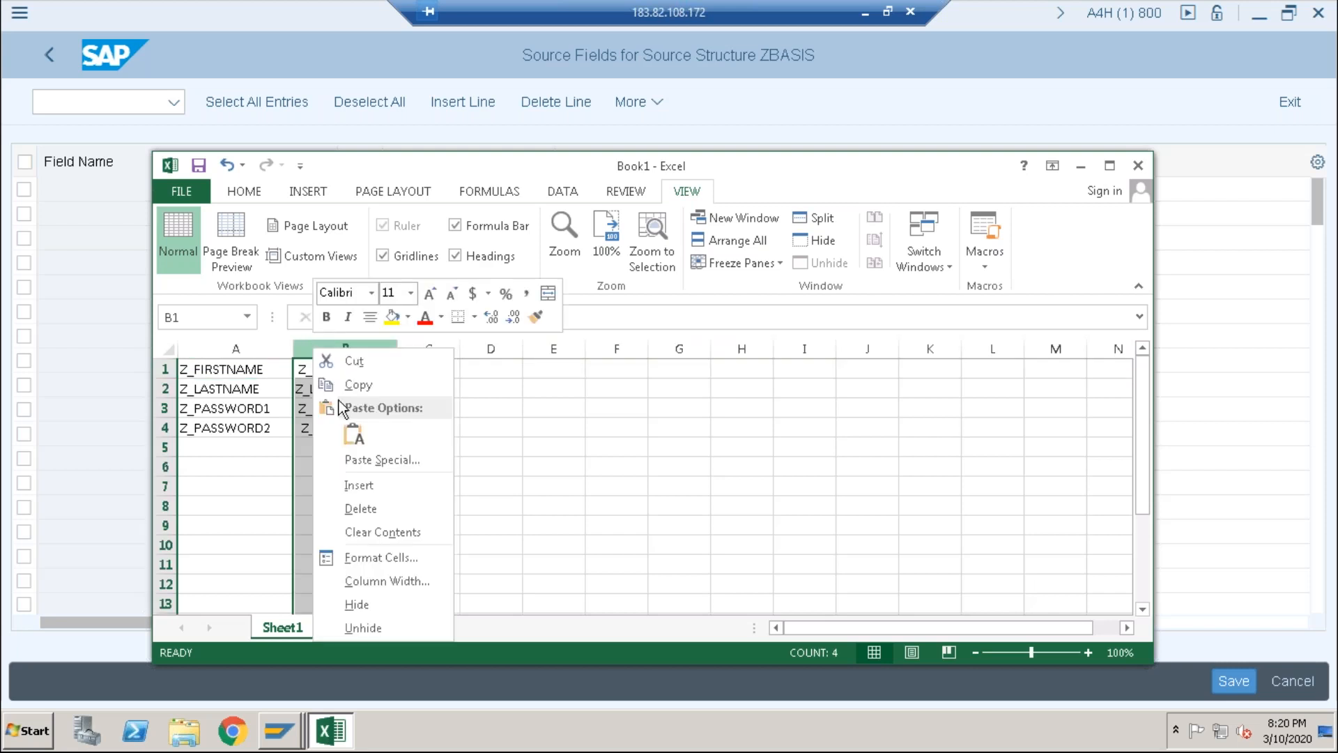
{"action": "left_click", "coordinate": [363, 488]}
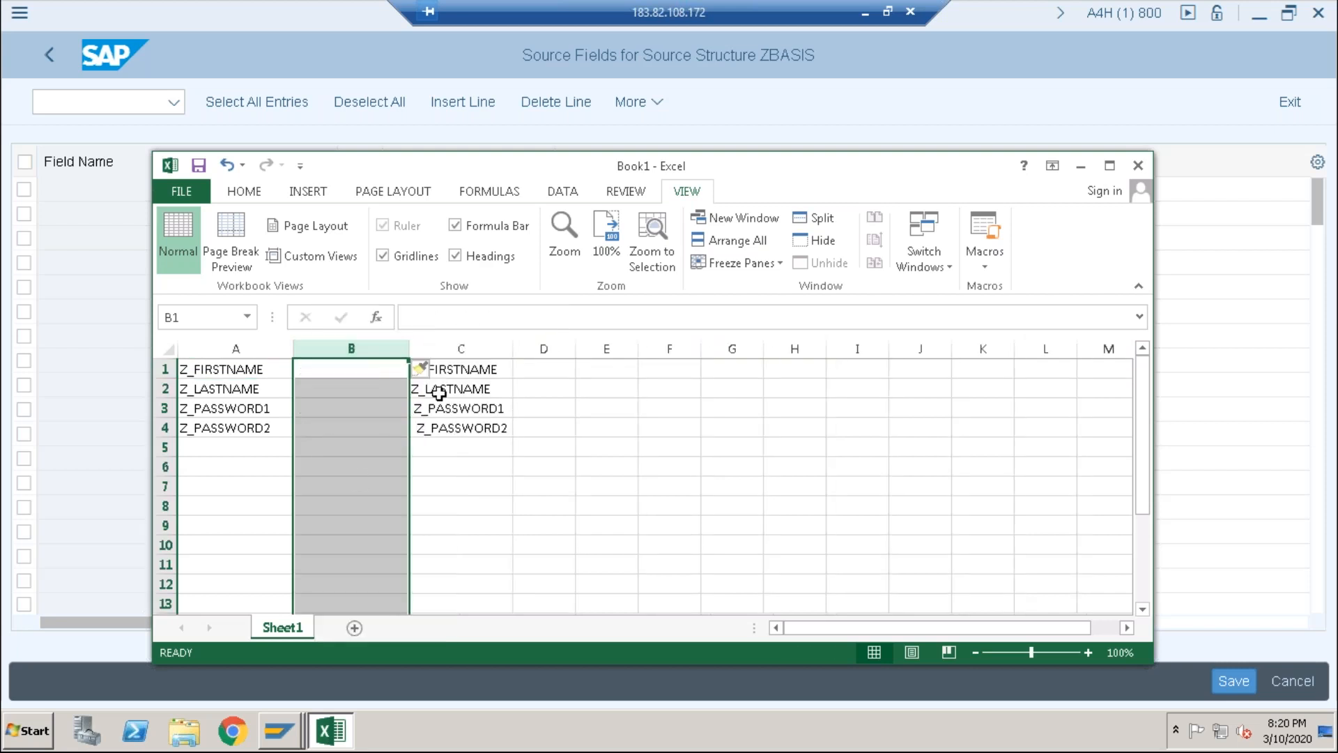
{"action": "left_click", "coordinate": [454, 348]}
{"action": "right_click", "coordinate": [455, 351]}
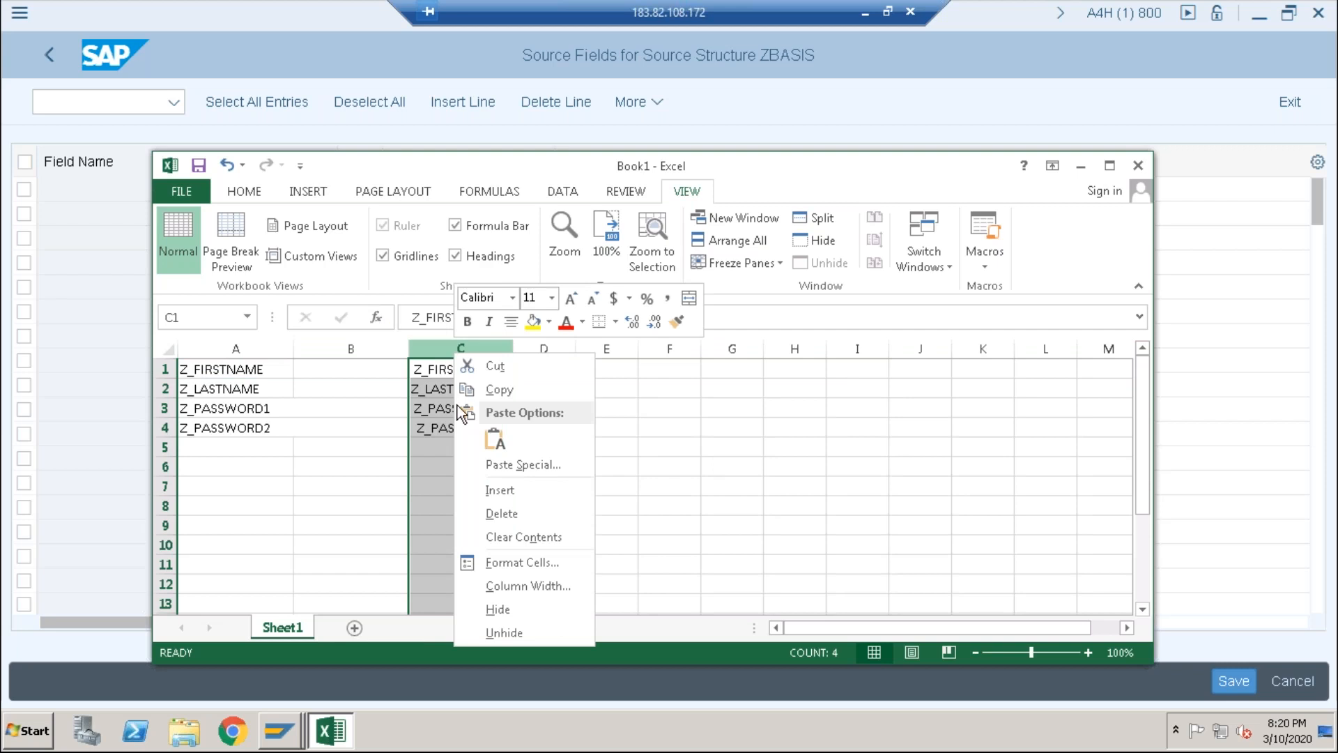
{"action": "left_click", "coordinate": [492, 490]}
{"action": "left_click", "coordinate": [360, 472]}
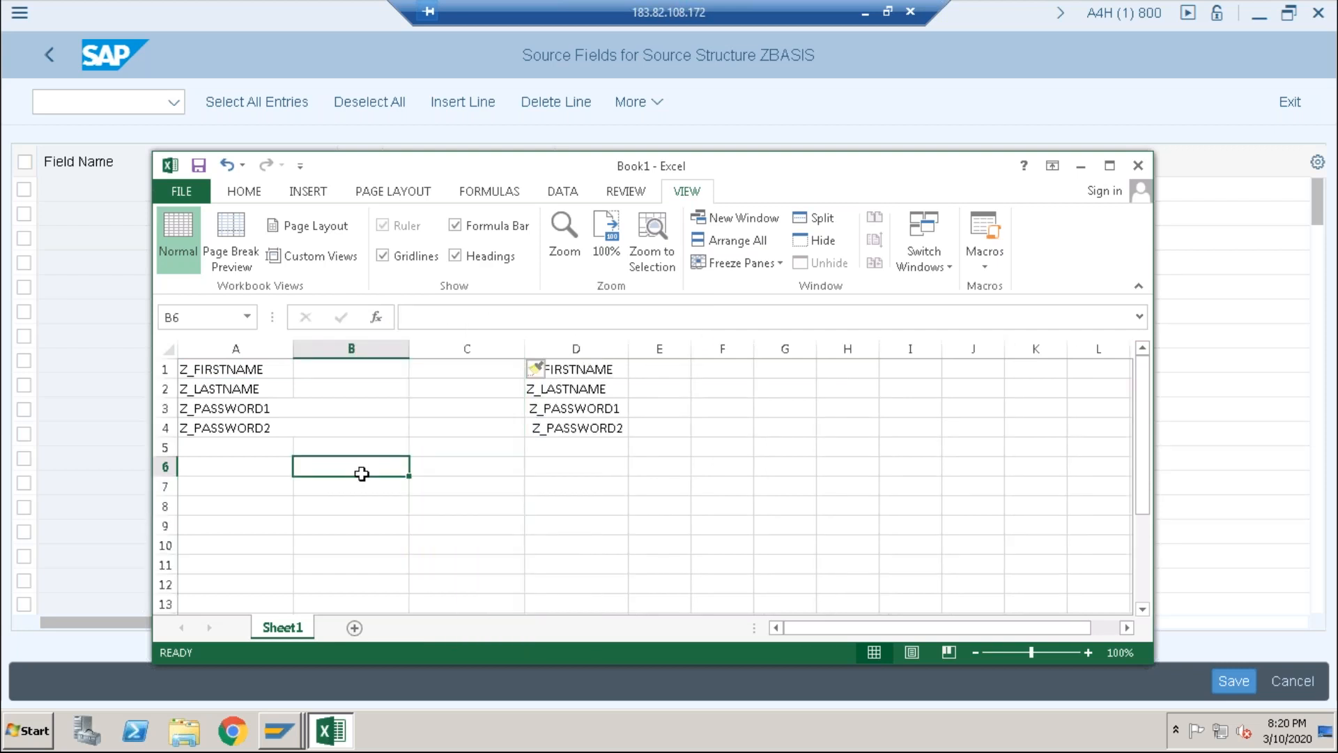
Step: Enter type C in B1 and length 20 in C1, filling both down to row 4
{"action": "left_click", "coordinate": [317, 376]}
{"action": "left_click_drag", "start_coordinate": [358, 164], "coordinate": [524, 208]}
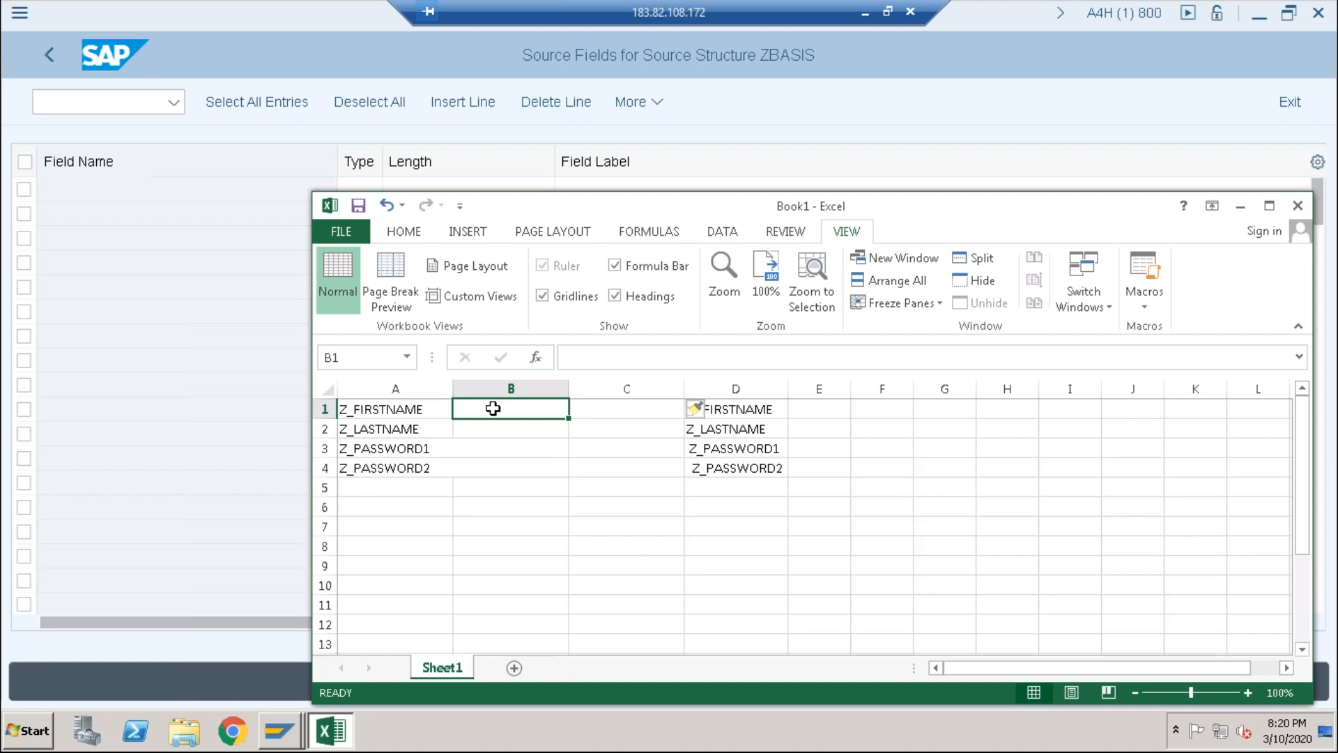
{"action": "type", "text": "C"}
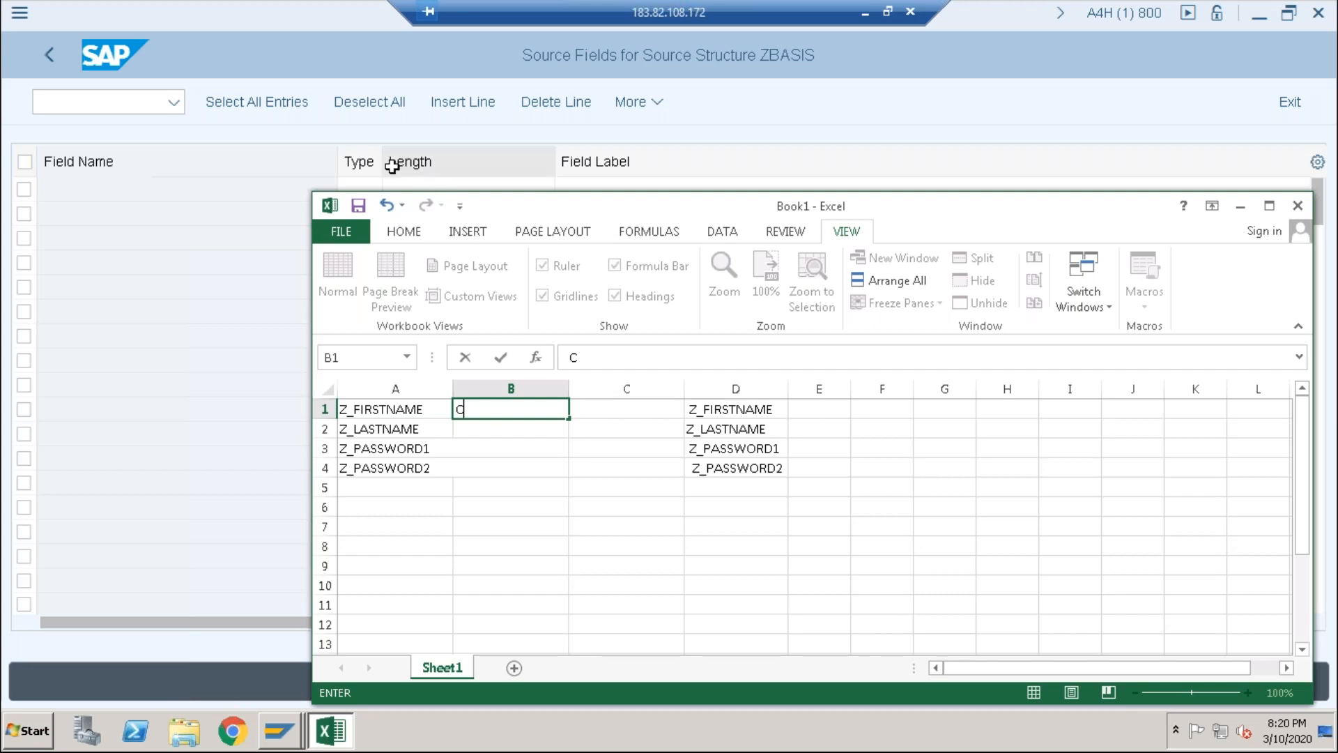
{"action": "key", "text": "ctrl+Return"}
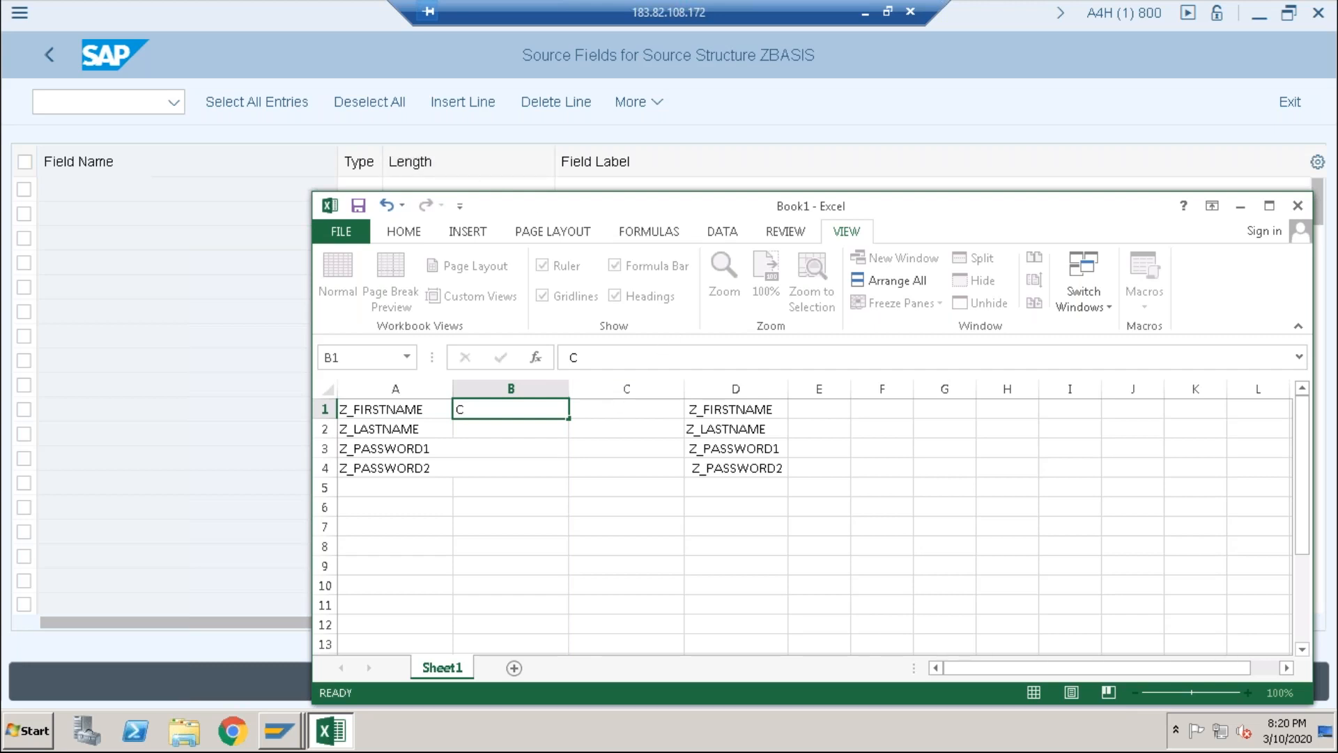
{"action": "key", "text": "Tab"}
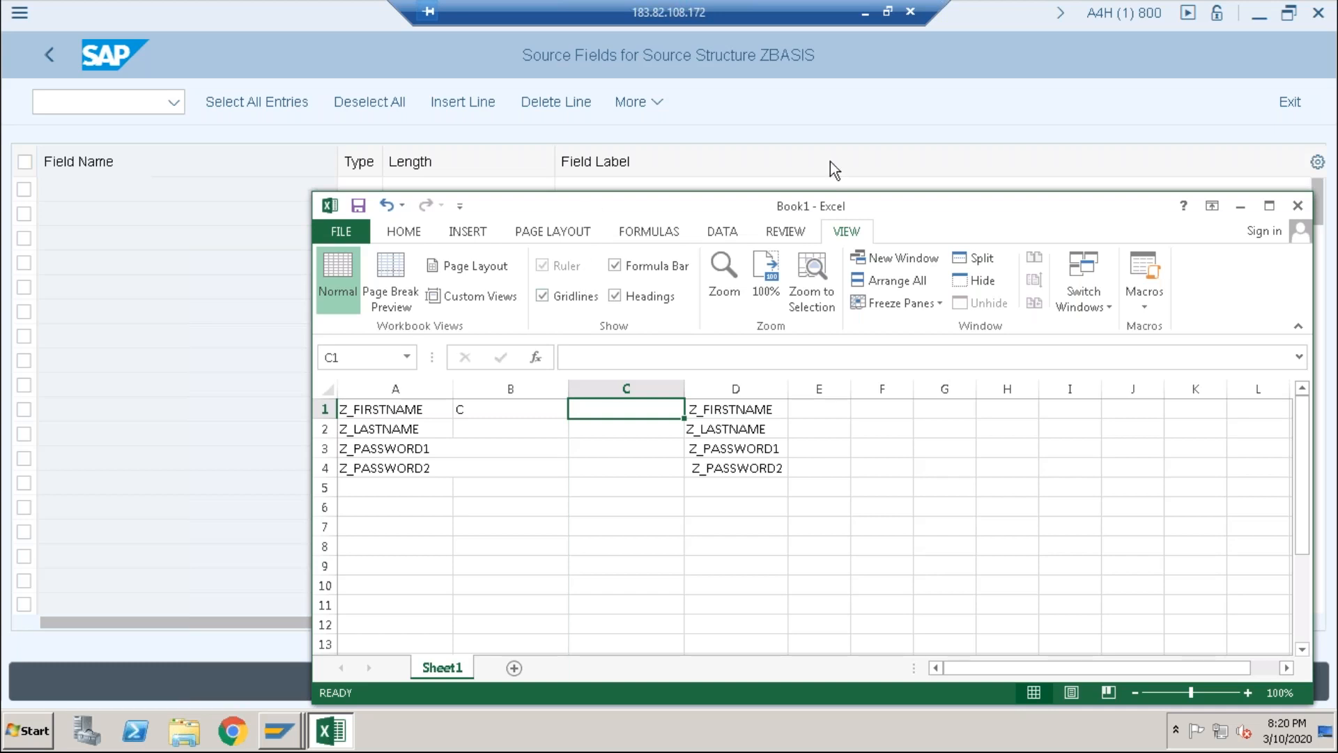
{"action": "type", "text": "20"}
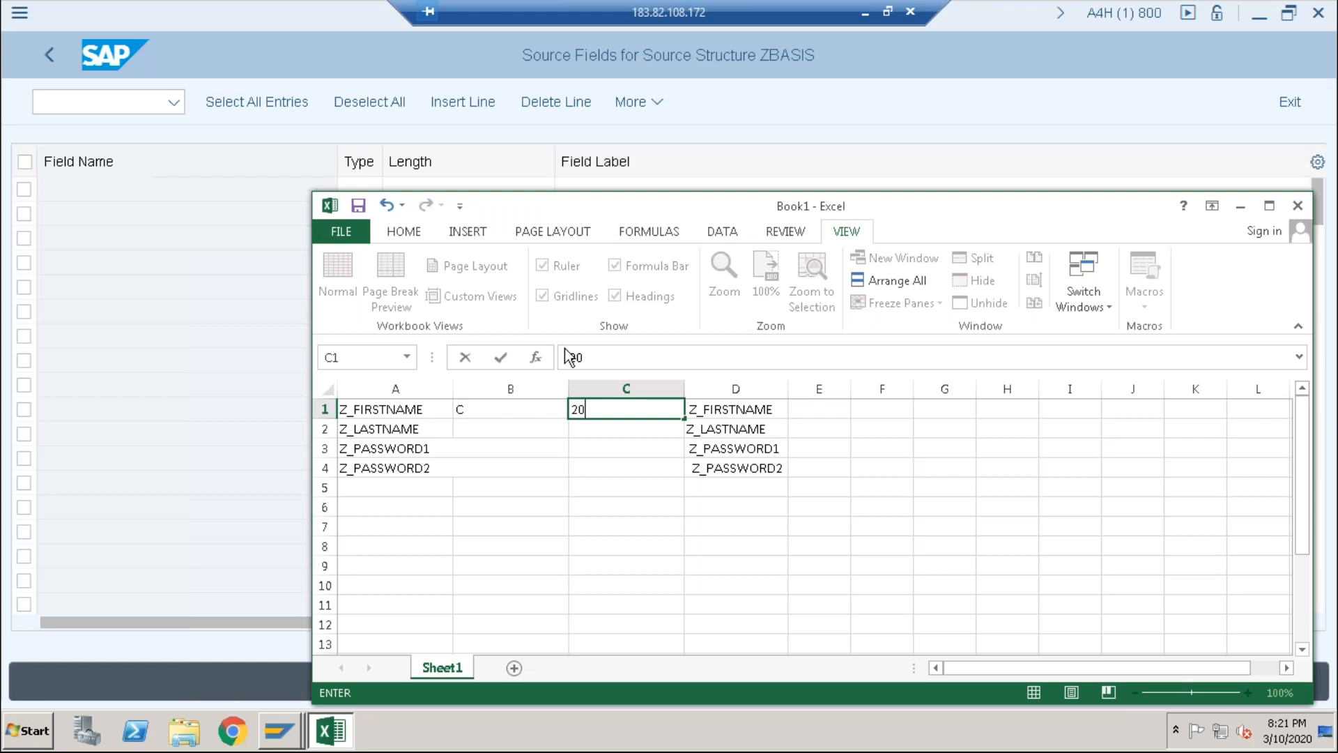
{"action": "left_click", "coordinate": [552, 441]}
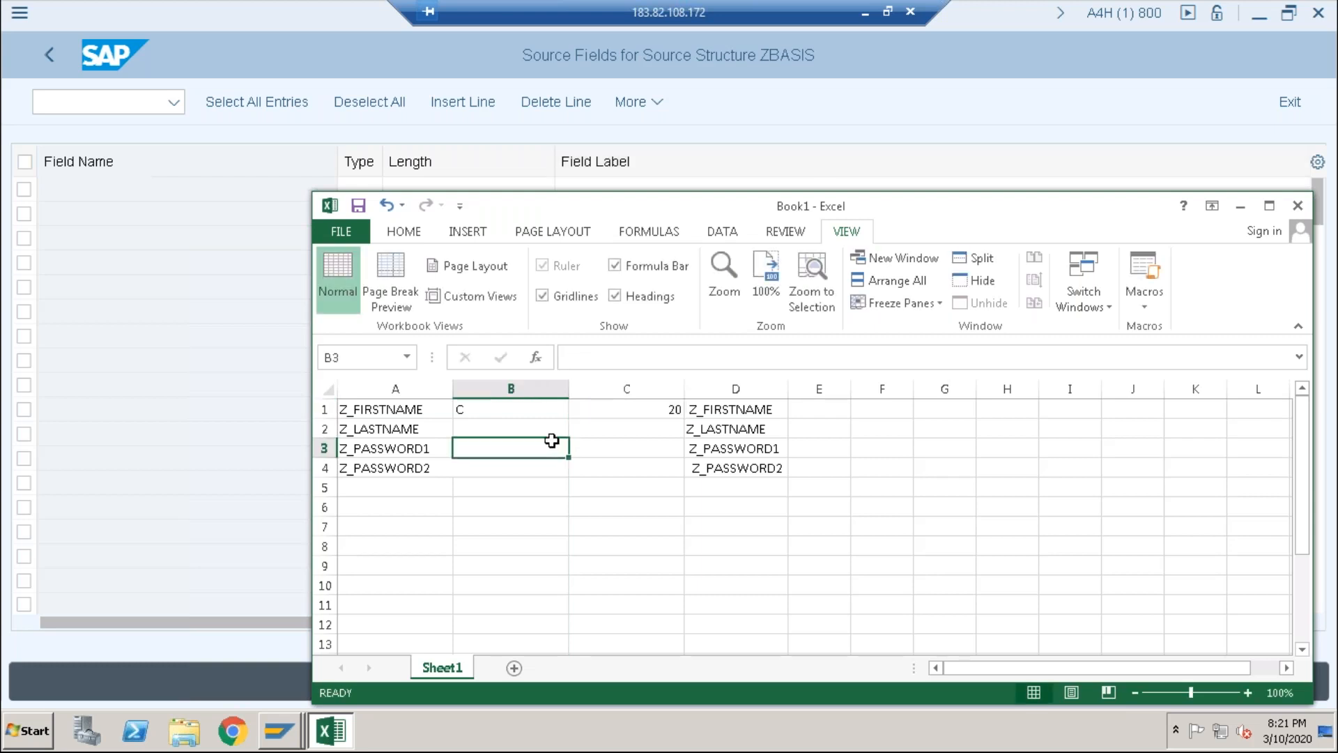
{"action": "left_click", "coordinate": [667, 408]}
{"action": "left_click", "coordinate": [513, 409]}
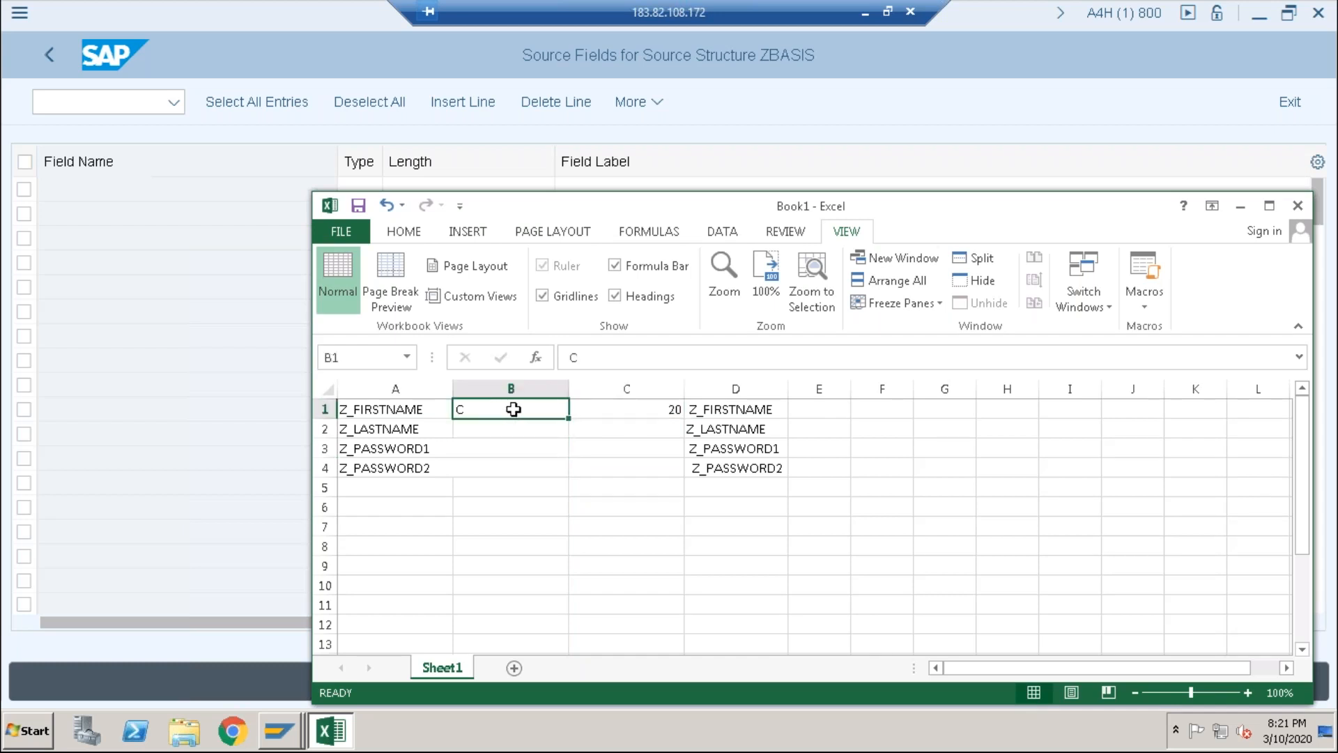
{"action": "left_click_drag", "start_coordinate": [568, 419], "coordinate": [568, 483]}
{"action": "left_click", "coordinate": [673, 411]}
{"action": "left_click_drag", "start_coordinate": [683, 417], "coordinate": [683, 480]}
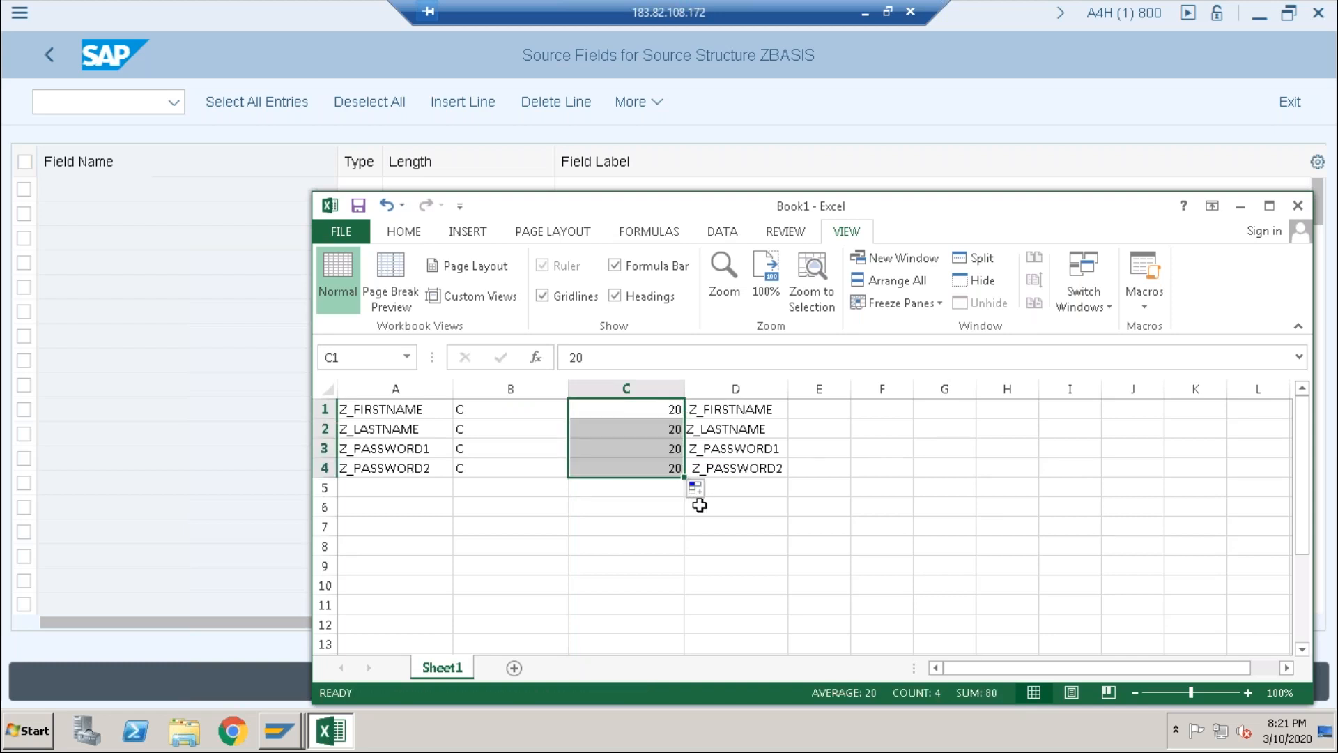
{"action": "left_click", "coordinate": [735, 565]}
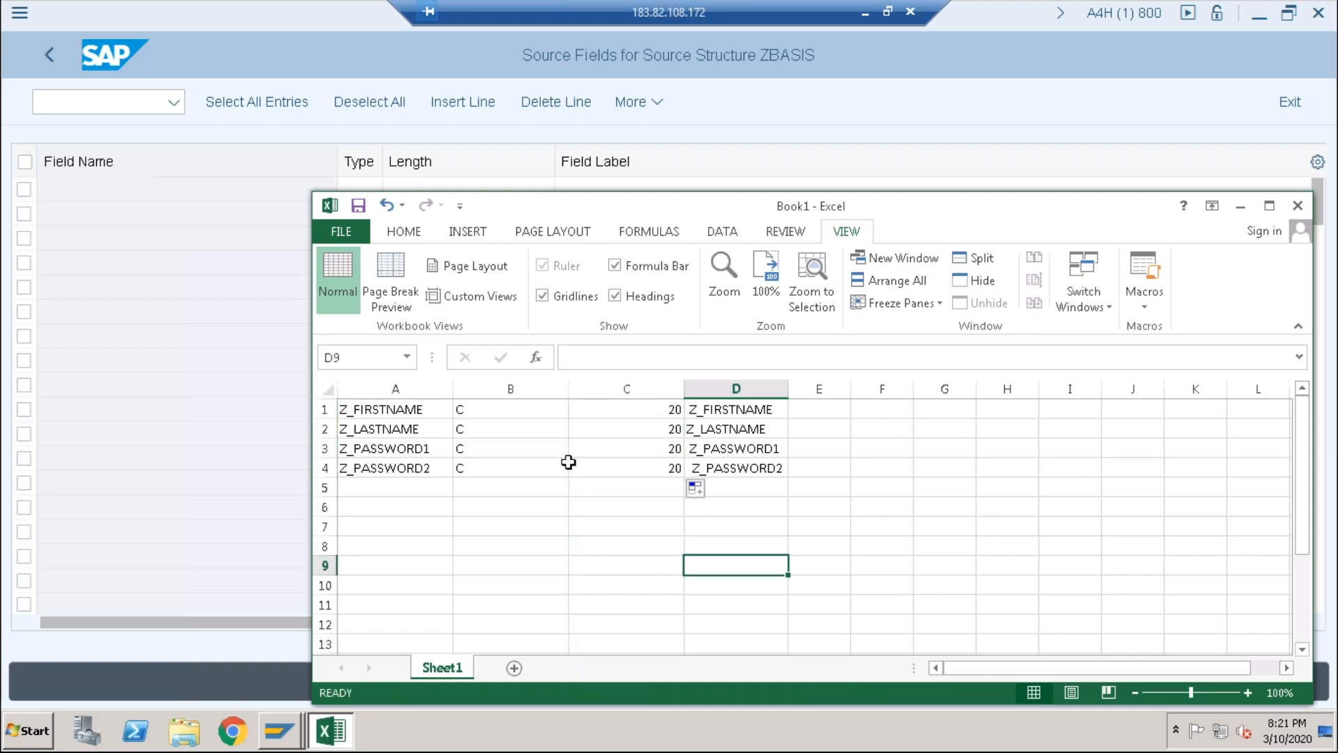
Step: Copy the four field definitions in A1:D4
{"action": "left_click", "coordinate": [362, 405]}
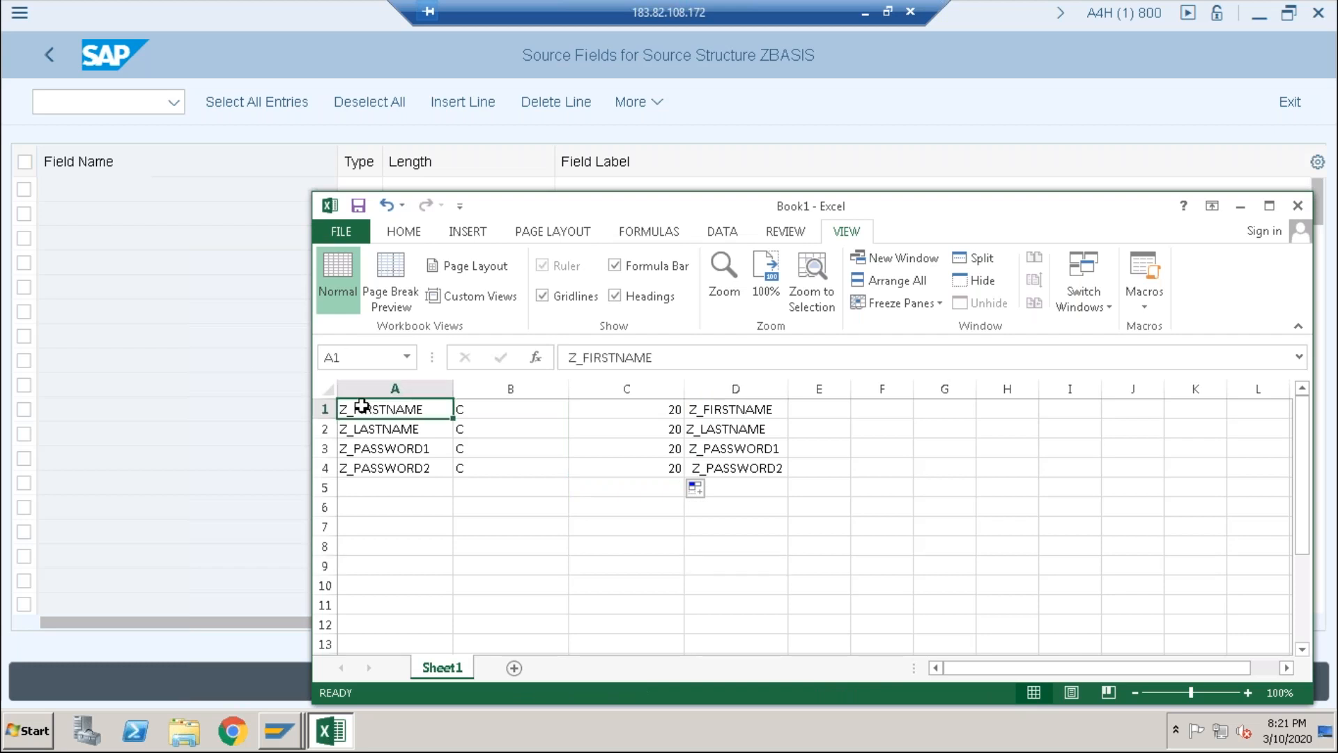
{"action": "key", "text": "shift+Right"}
{"action": "key", "text": "shift+Right"}
{"action": "key", "text": "shift+Right"}
{"action": "key", "text": "shift+Down"}
{"action": "key", "text": "shift+Down"}
{"action": "key", "text": "shift+Down"}
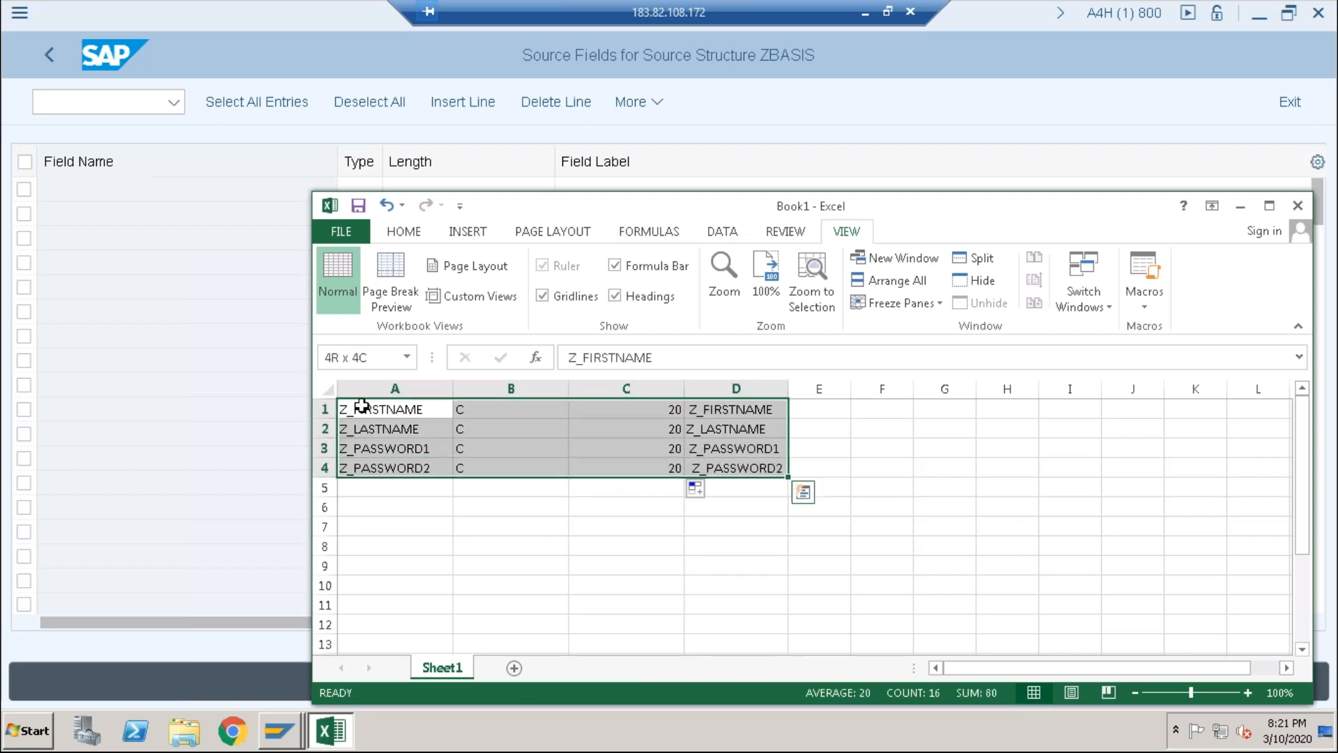
{"action": "key", "text": "ctrl+c"}
Step: Paste the four field definitions into the ZBASIS table and save them as C(020) source fields
{"action": "left_click", "coordinate": [94, 189]}
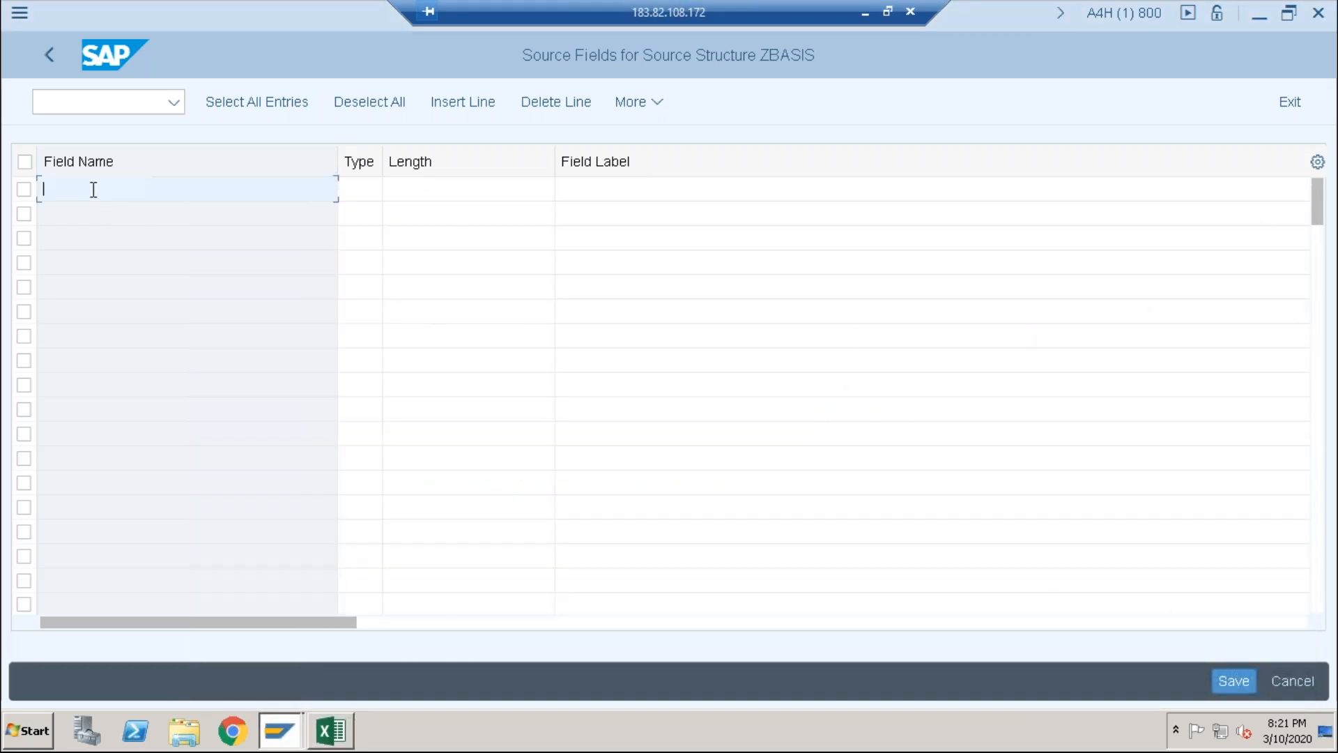
{"action": "key", "text": "ctrl+v"}
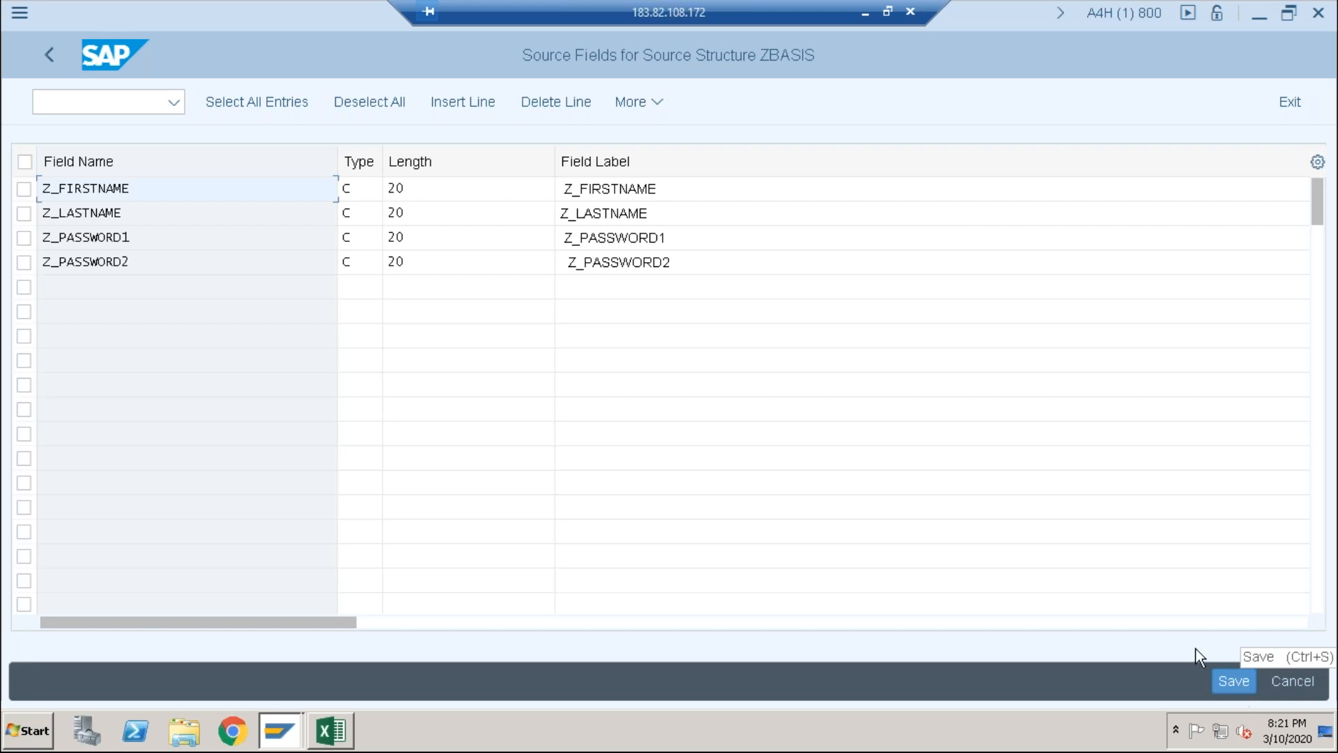
{"action": "left_click", "coordinate": [61, 58]}
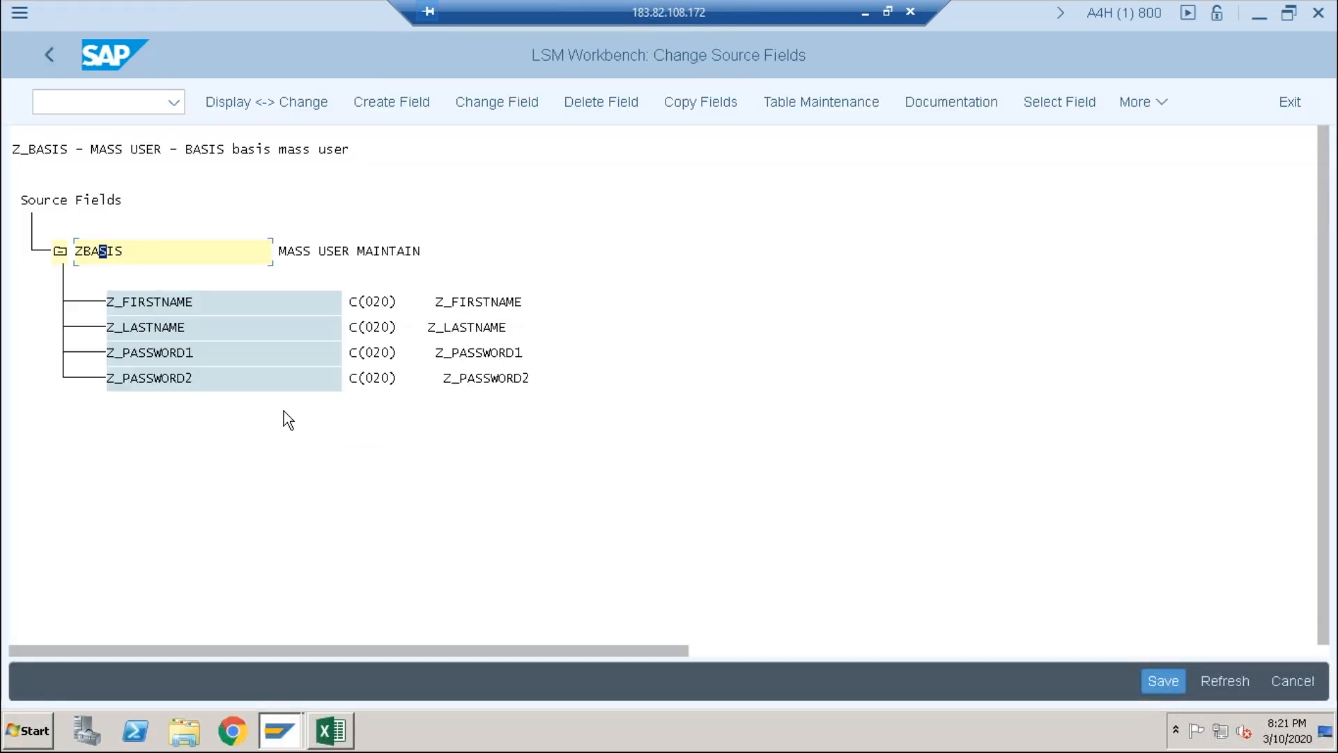
{"action": "left_click", "coordinate": [1156, 676]}
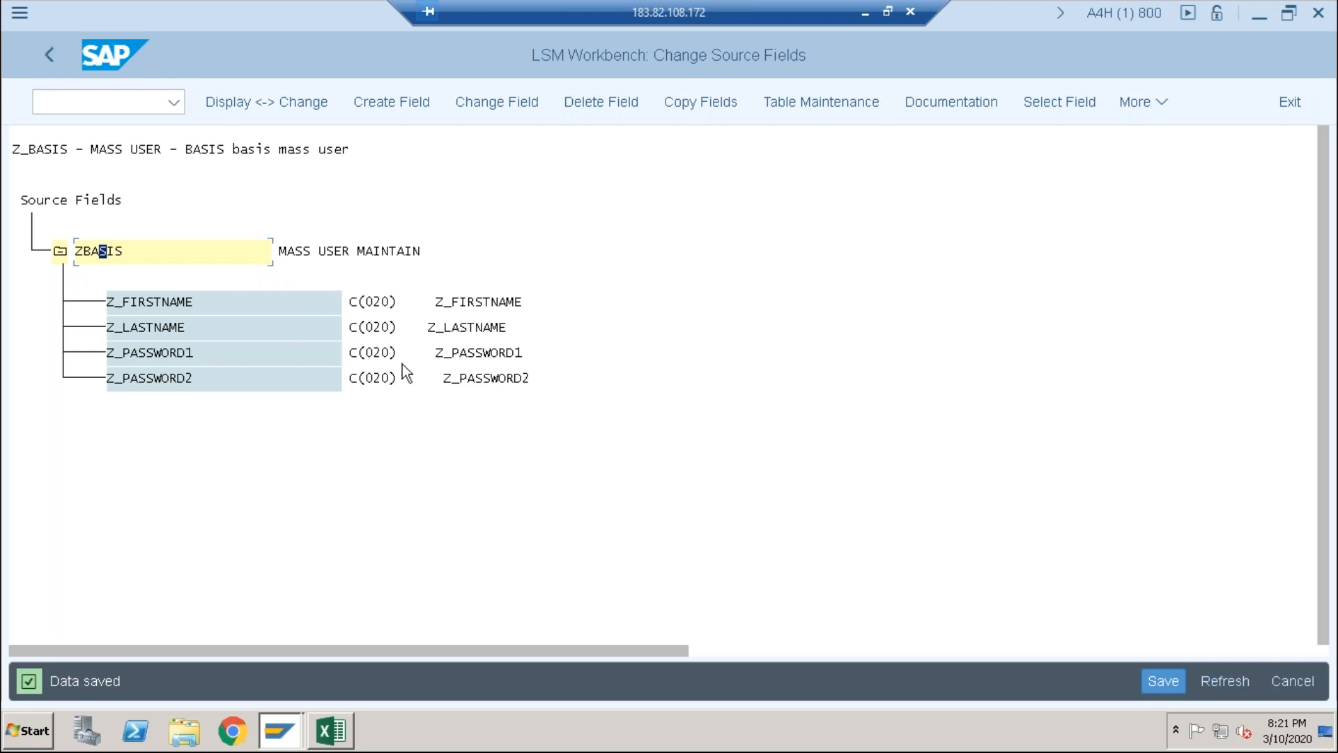
Step: Open Define Structure Relations in change mode, save the BASIS-to-ZBASIS relation, and go back
{"action": "left_click", "coordinate": [56, 67]}
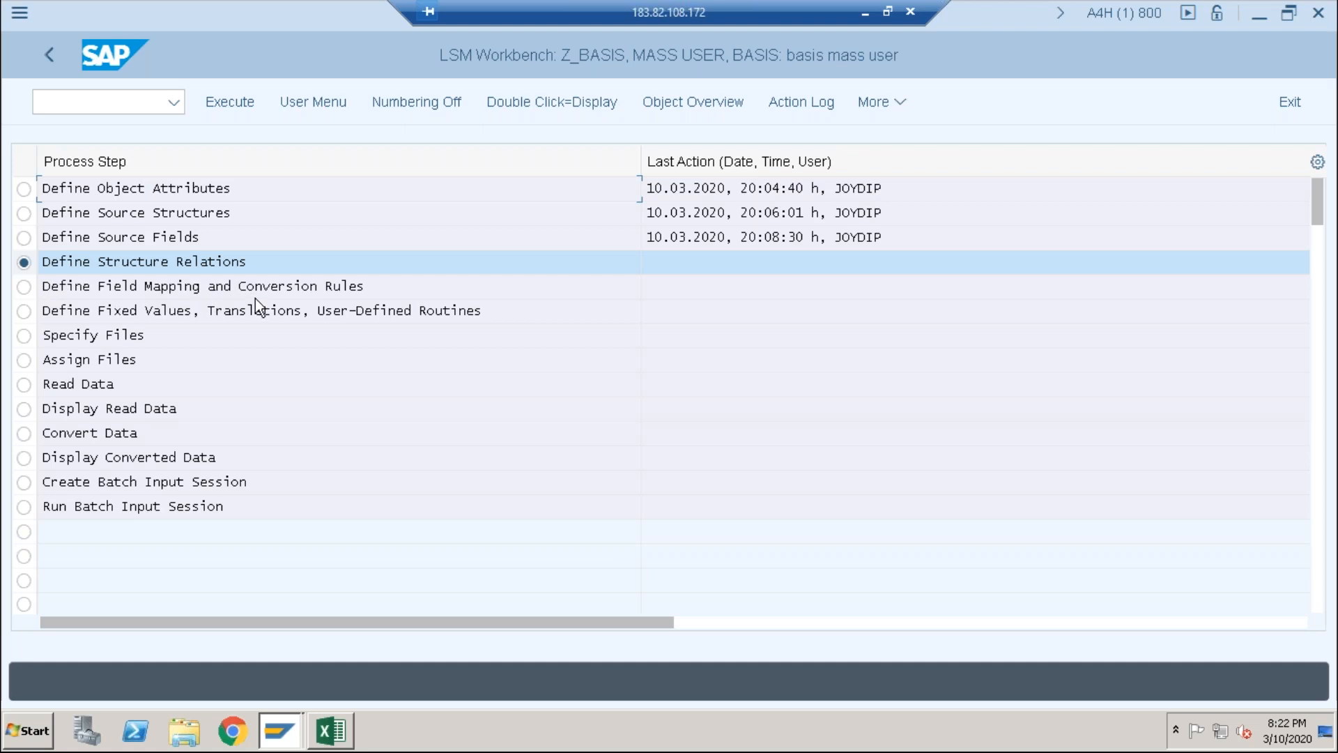
{"action": "left_click", "coordinate": [23, 286]}
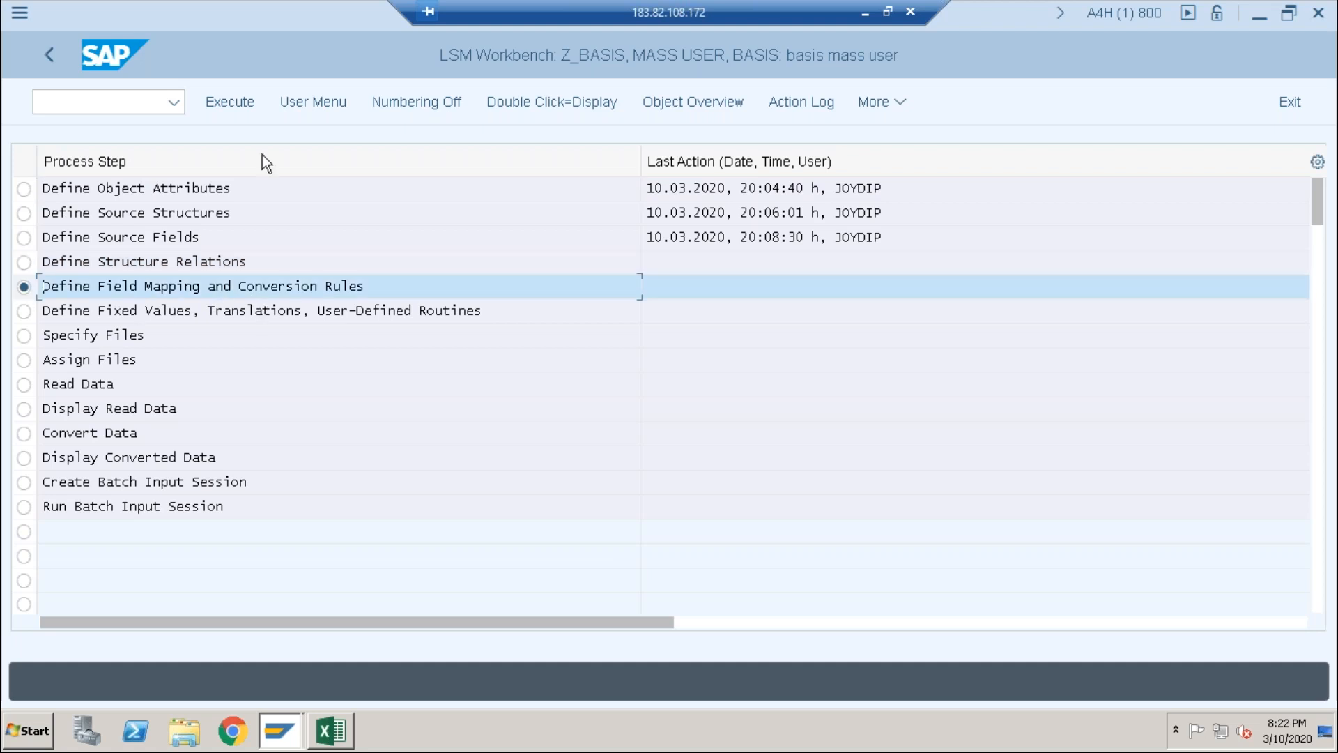
{"action": "left_click", "coordinate": [231, 109]}
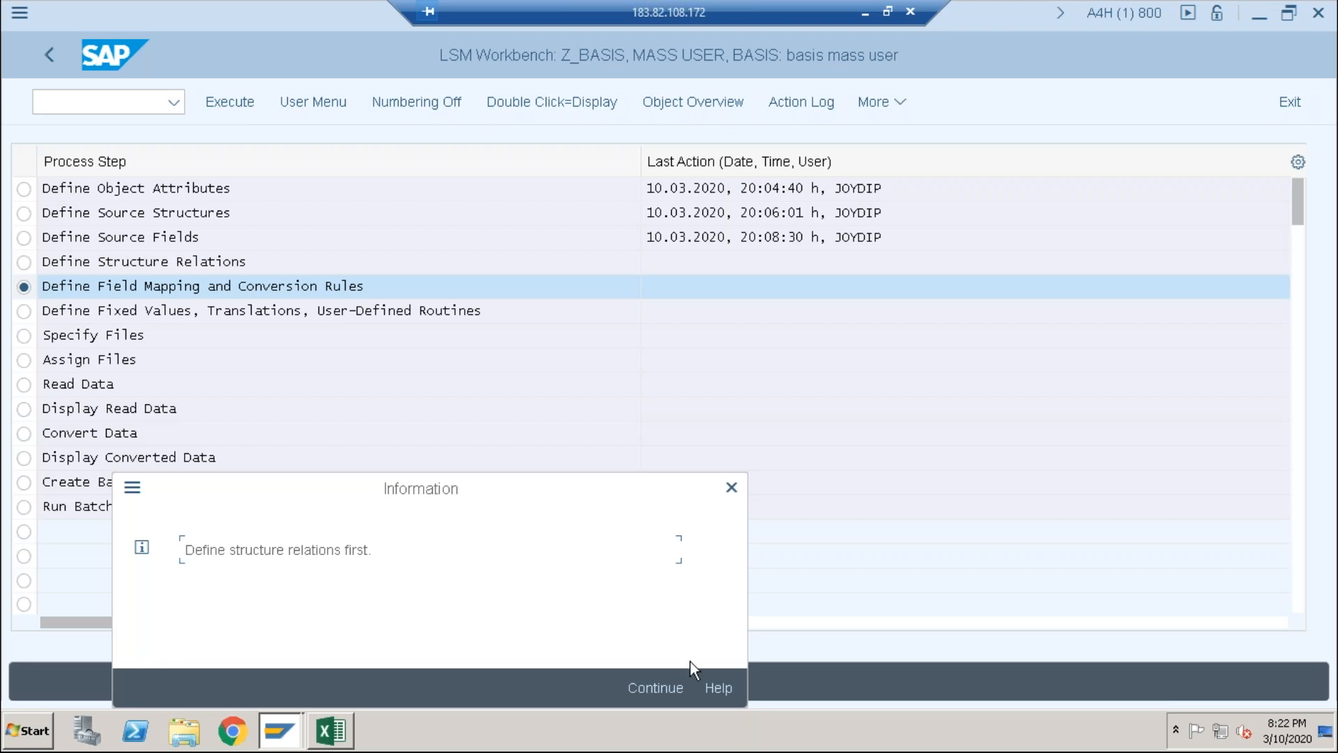
{"action": "left_click", "coordinate": [678, 695]}
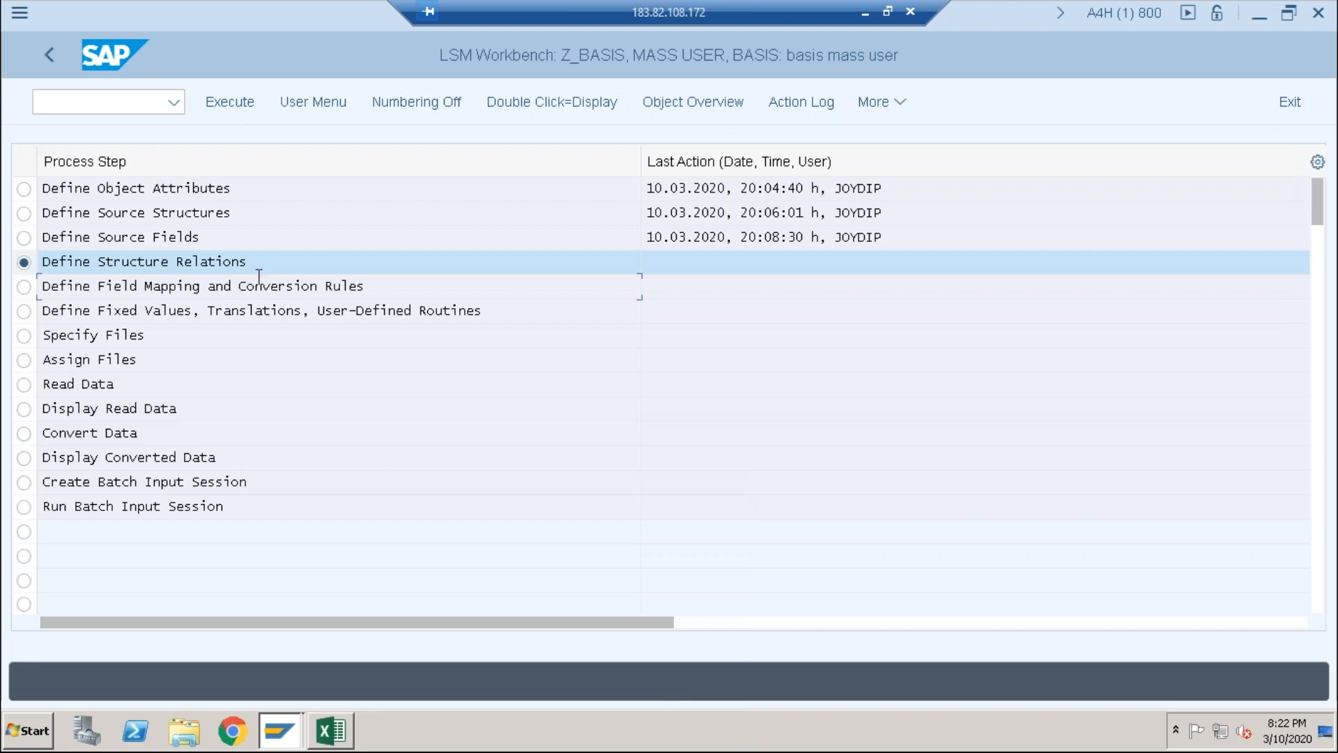
{"action": "left_click", "coordinate": [236, 90]}
{"action": "left_click", "coordinate": [232, 101]}
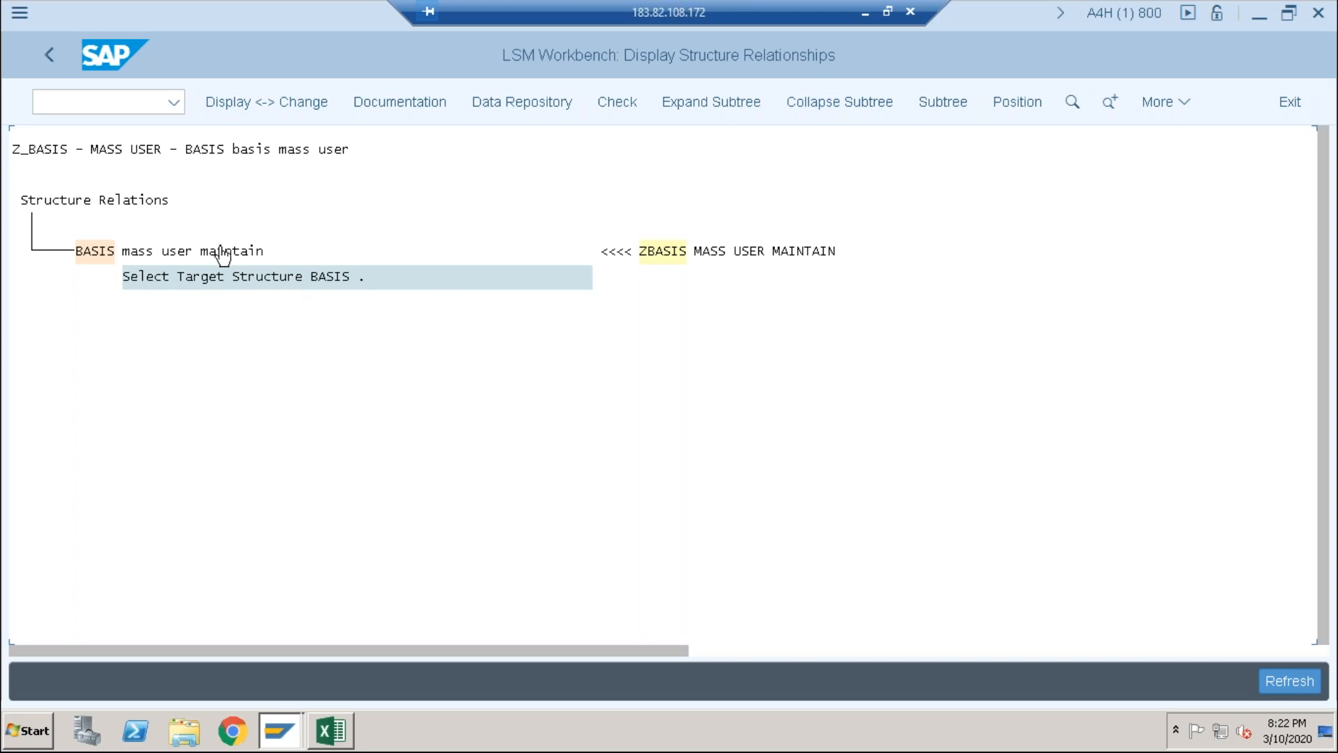
{"action": "left_click", "coordinate": [257, 105]}
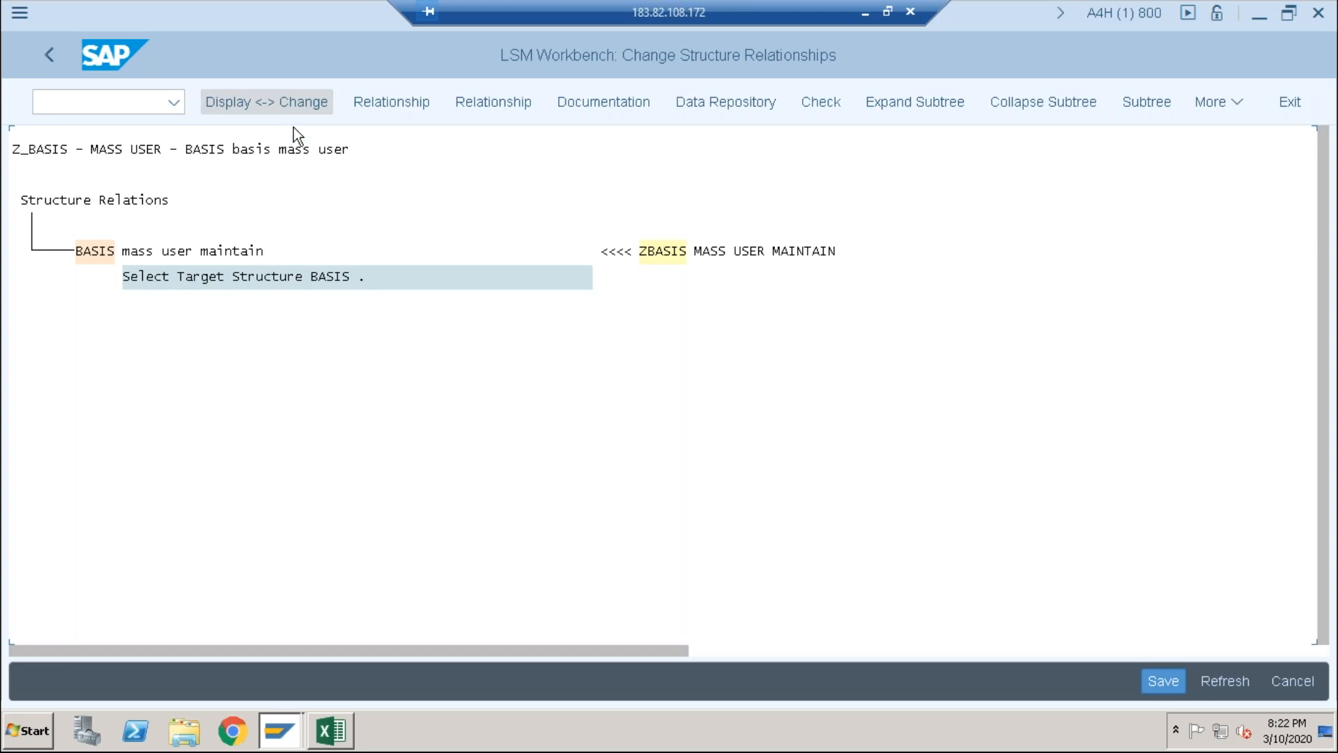
{"action": "left_click", "coordinate": [1169, 674]}
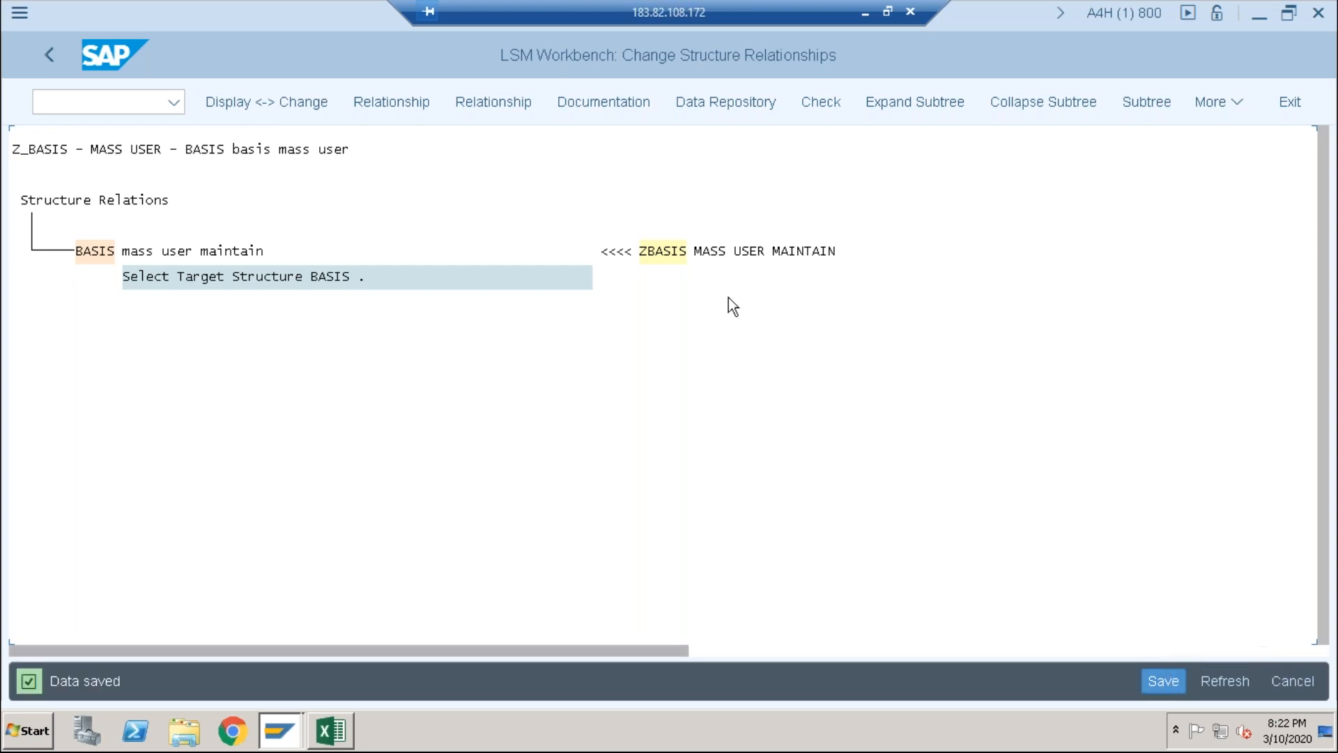
{"action": "left_click", "coordinate": [43, 52]}
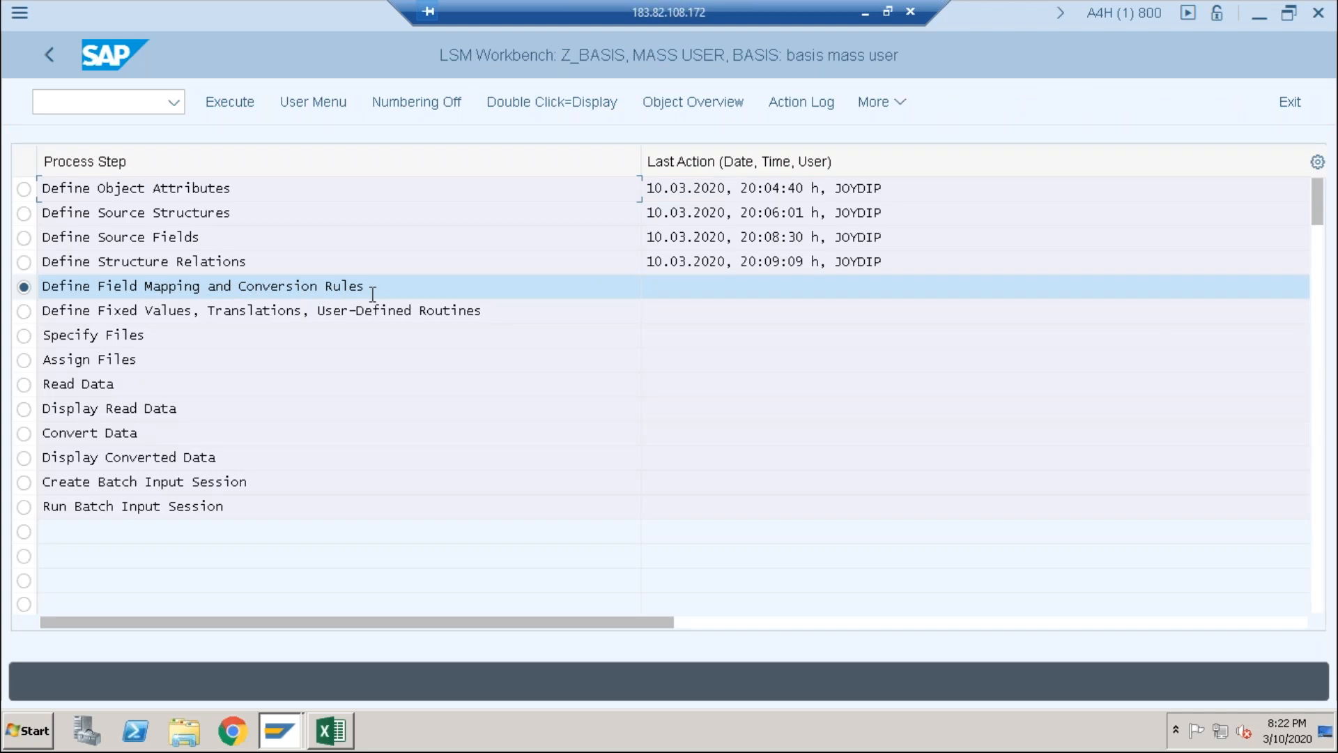
Step: Open the BASIS field mapping rules in change mode and find Auto-Field Mapping under More > Extras
{"action": "left_click", "coordinate": [240, 103]}
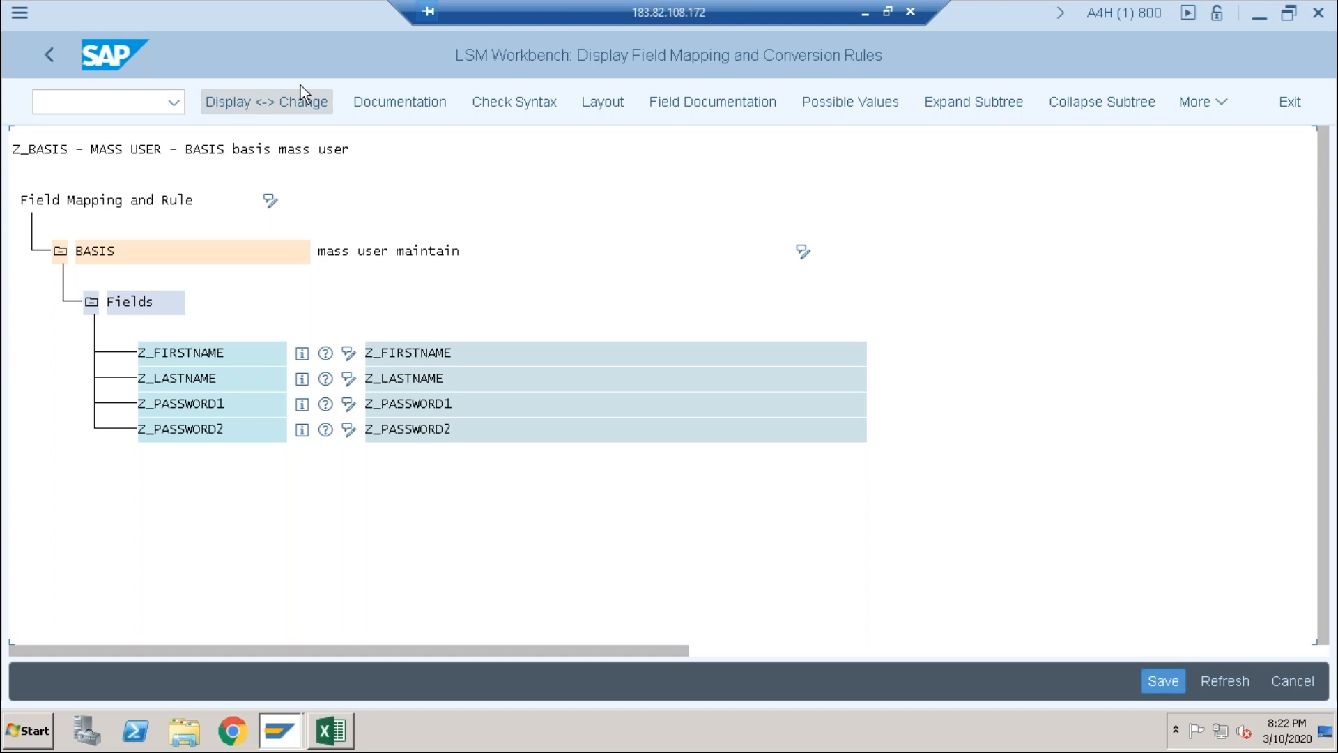
{"action": "left_click", "coordinate": [1182, 98]}
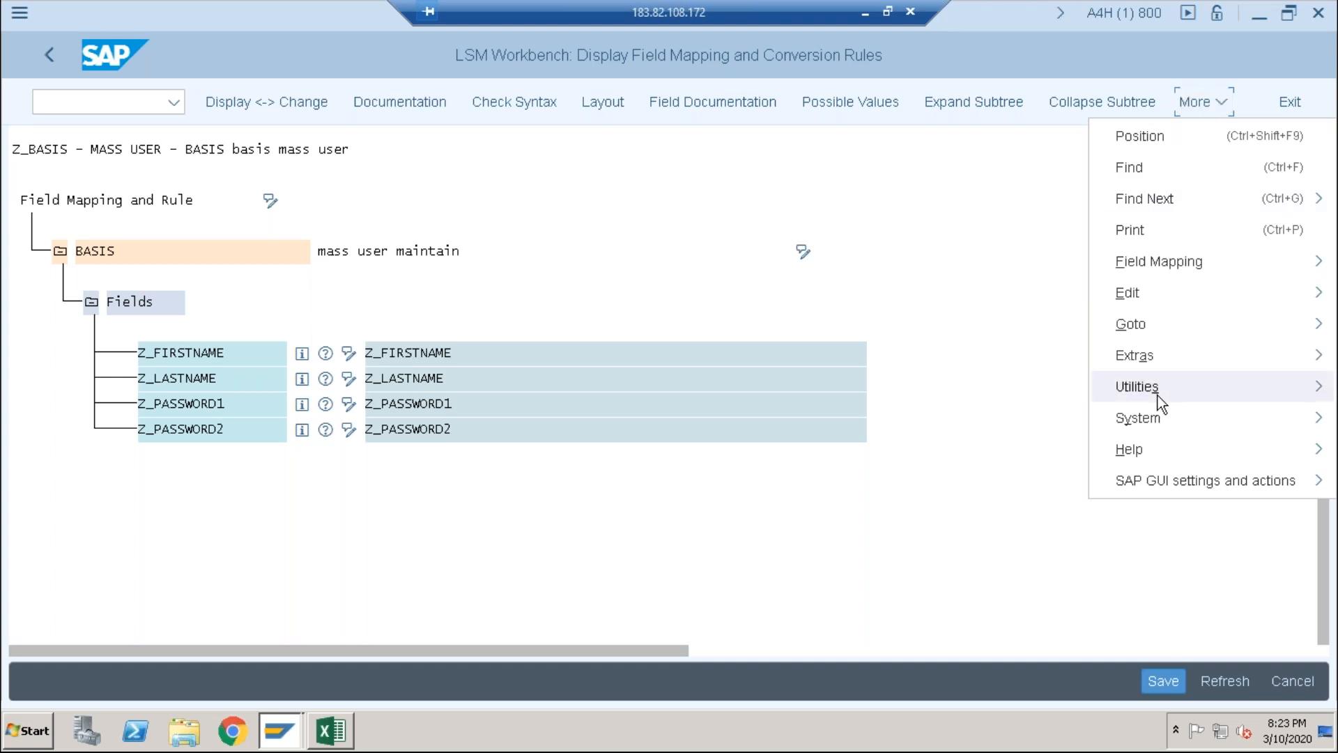
{"action": "mouse_move", "coordinate": [1157, 396]}
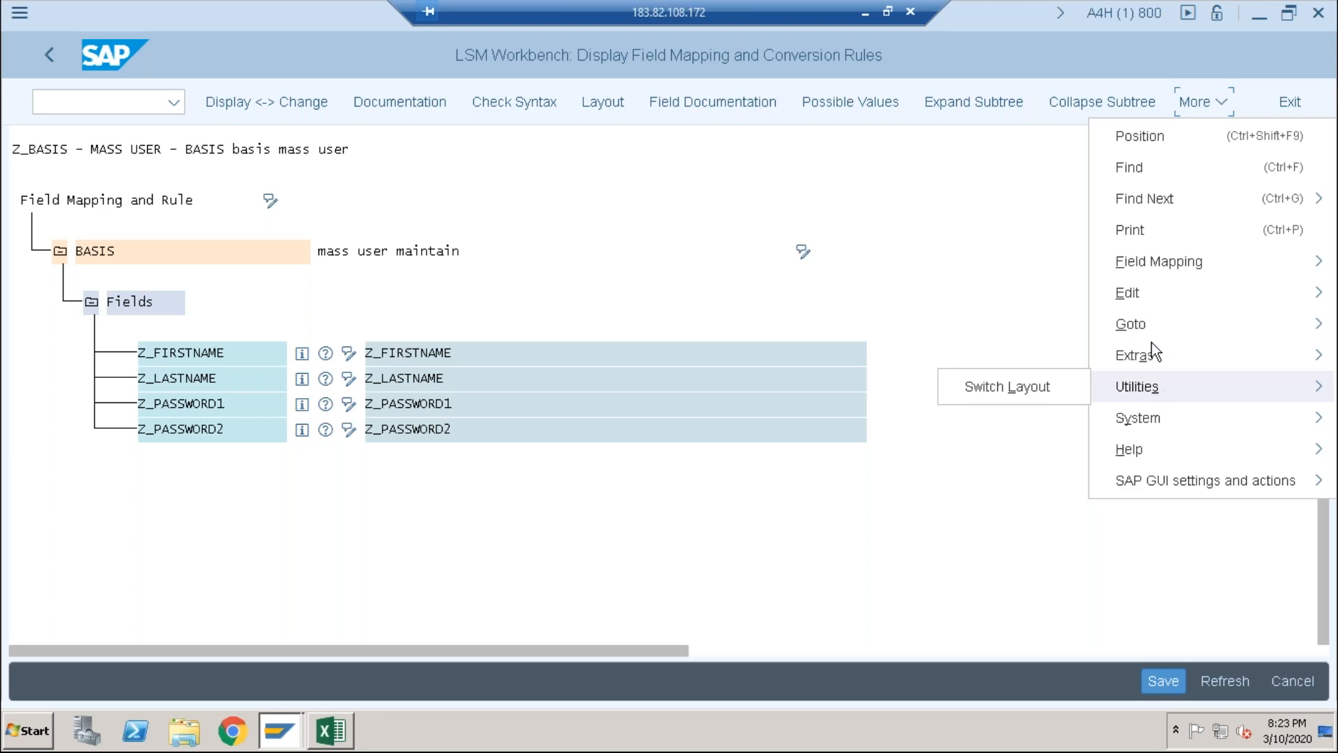
{"action": "mouse_move", "coordinate": [1147, 357]}
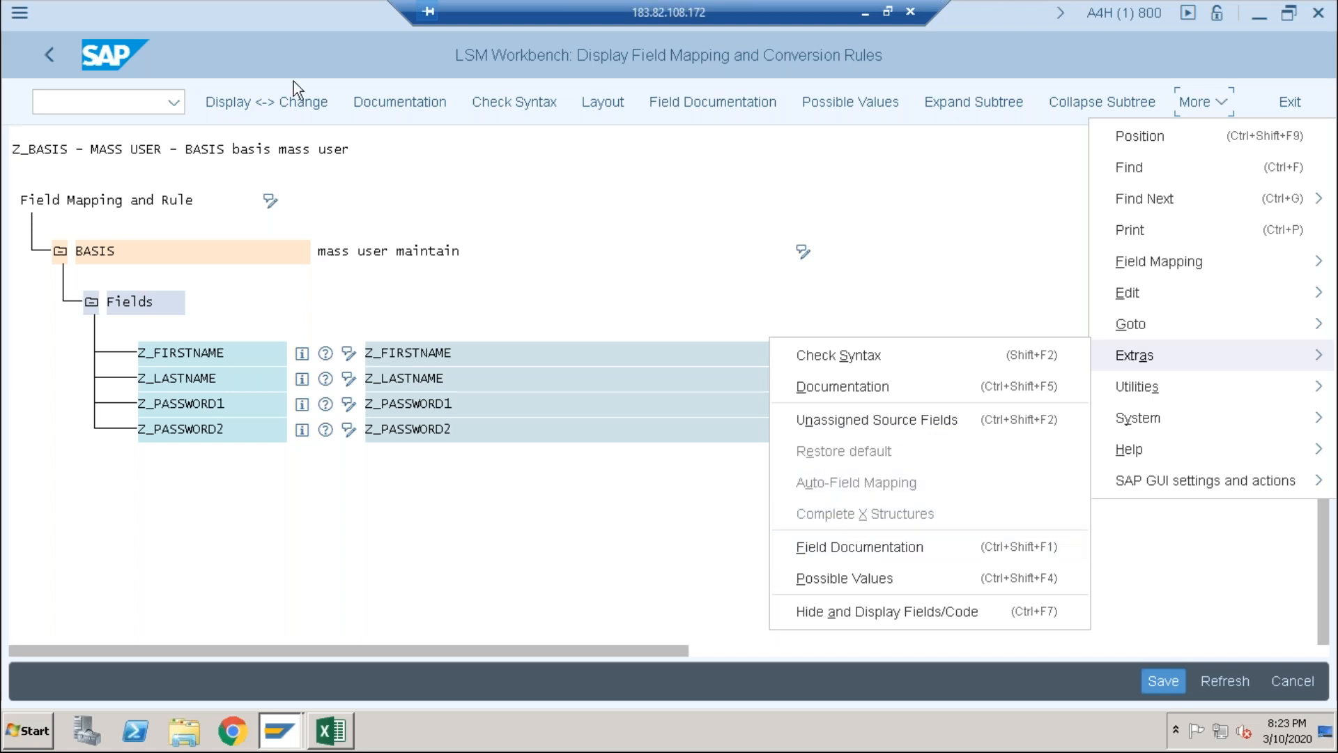
{"action": "left_click", "coordinate": [277, 97]}
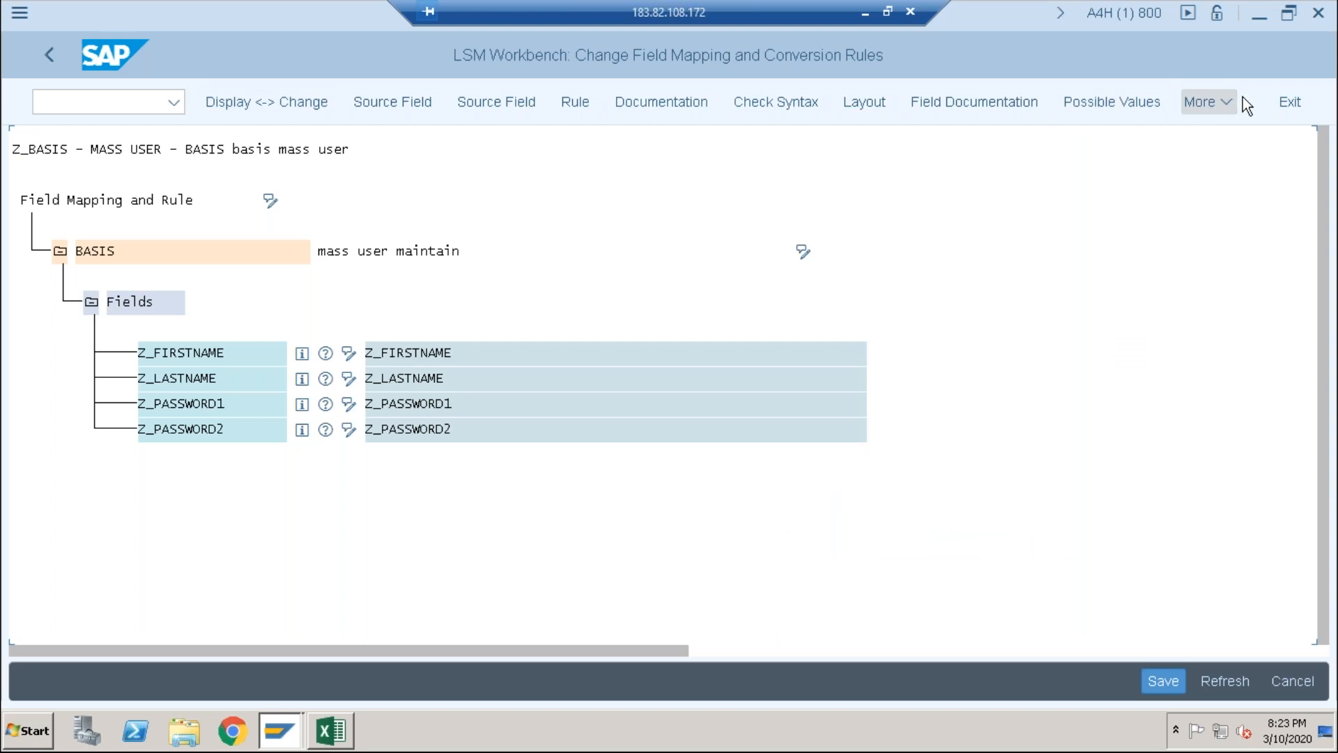
{"action": "left_click", "coordinate": [1236, 99]}
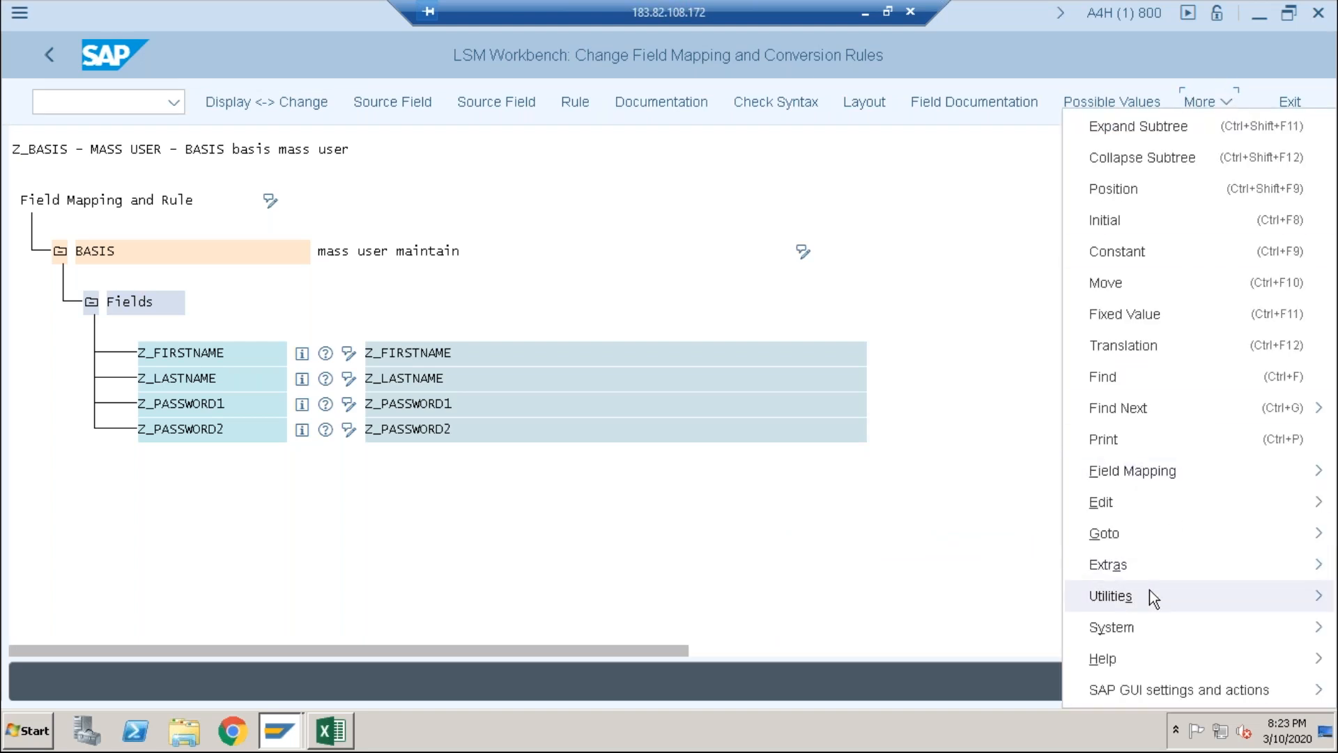
{"action": "mouse_move", "coordinate": [1149, 591]}
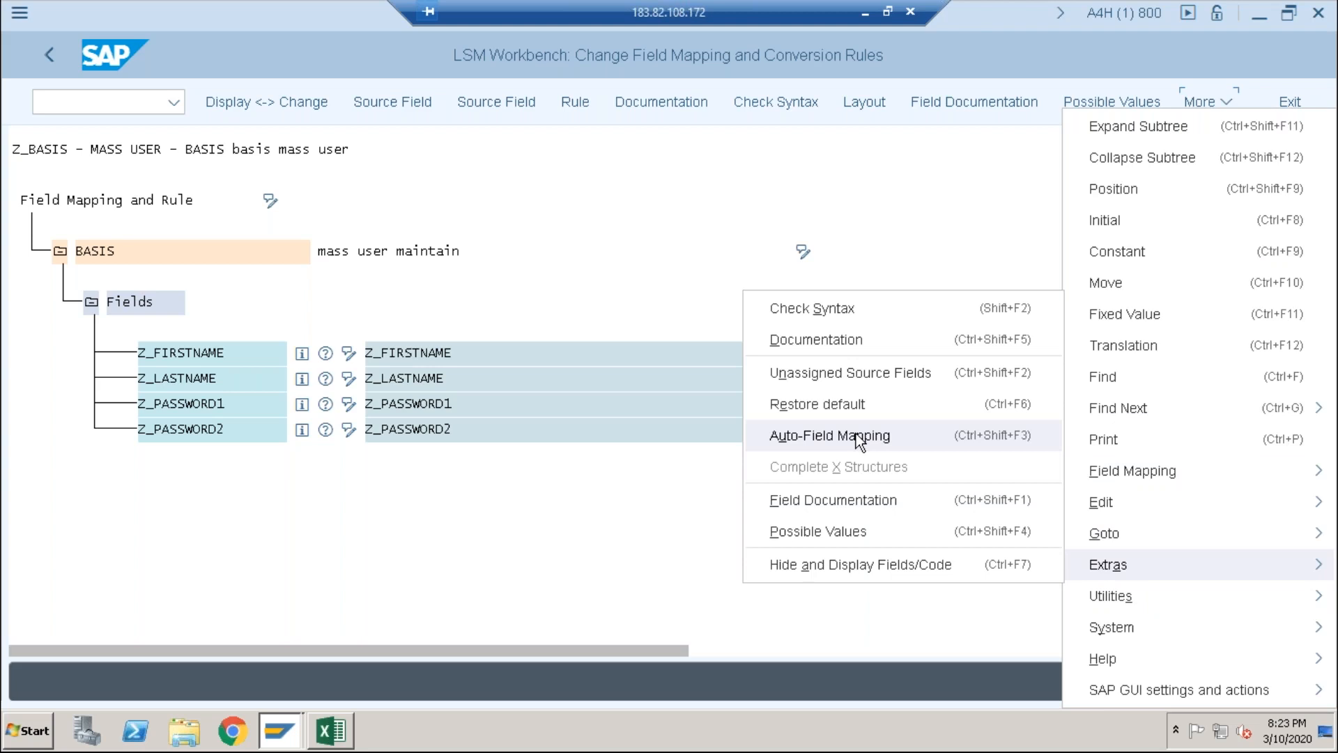
Step: Run Auto-Field Mapping, accepting MOVE proposals for Z_FIRSTNAME, Z_LASTNAME, Z_PASSWORD1 and Z_PASSWORD2
{"action": "left_click", "coordinate": [859, 437]}
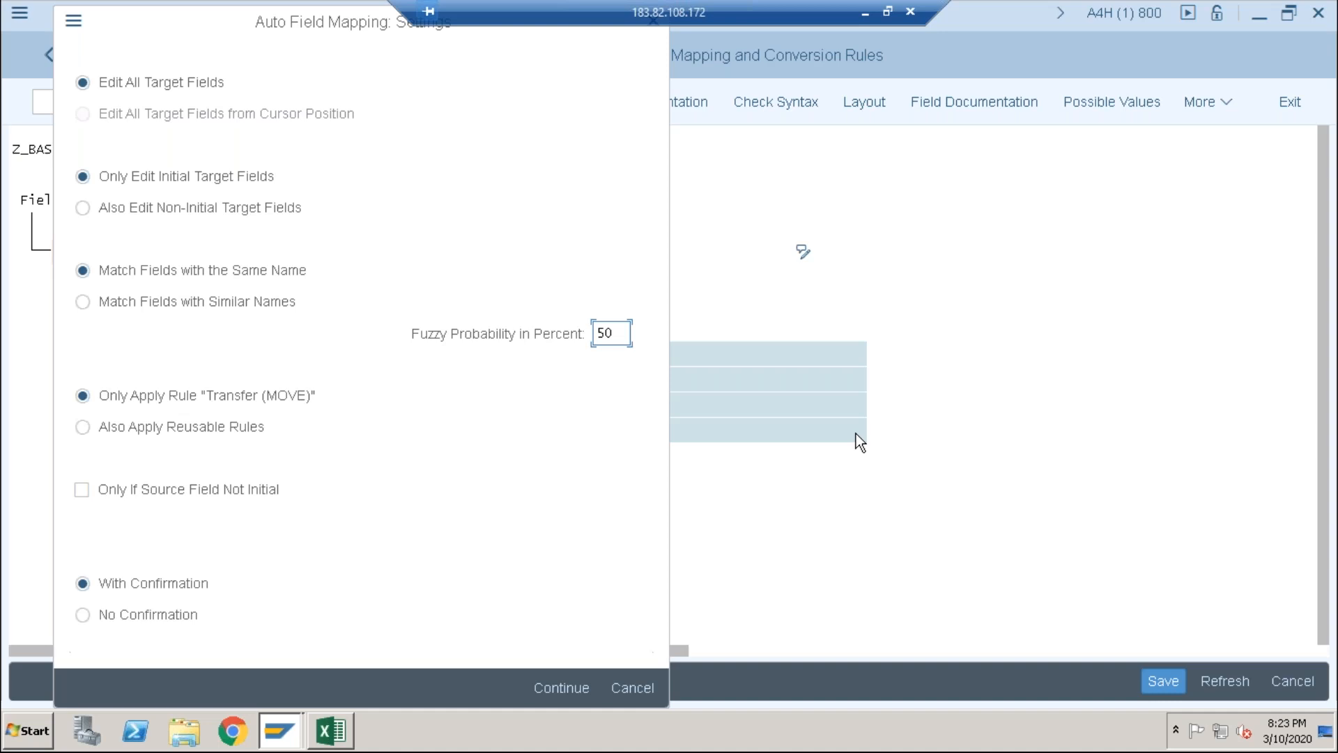
{"action": "left_click", "coordinate": [563, 683]}
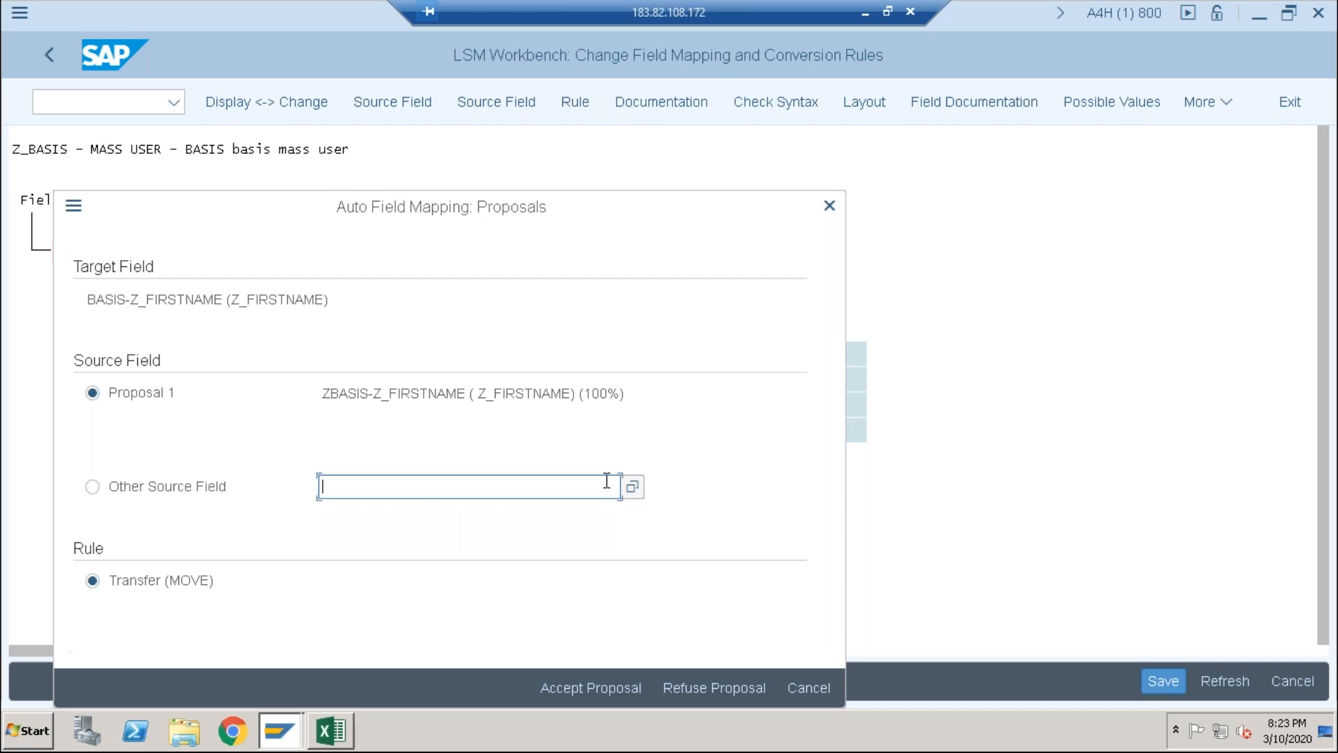
{"action": "left_click", "coordinate": [587, 686]}
{"action": "left_click", "coordinate": [582, 689]}
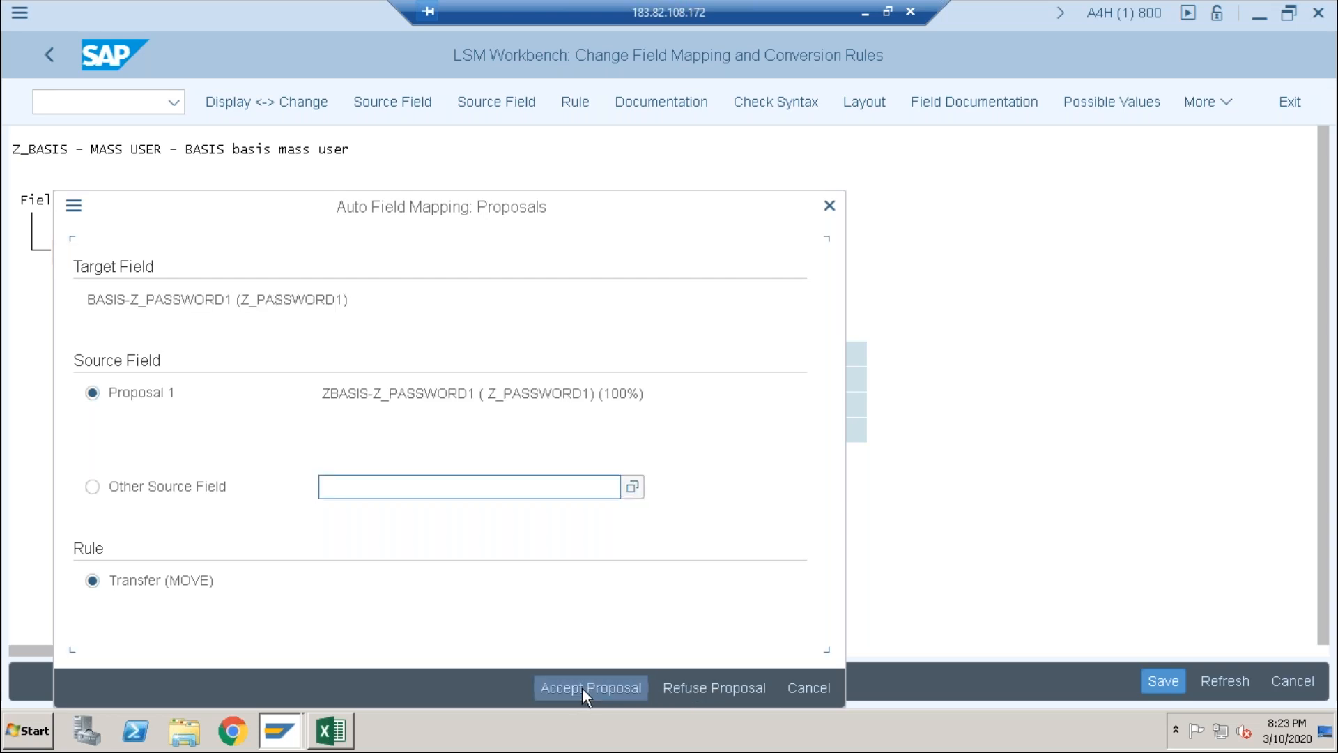
{"action": "left_click", "coordinate": [582, 688]}
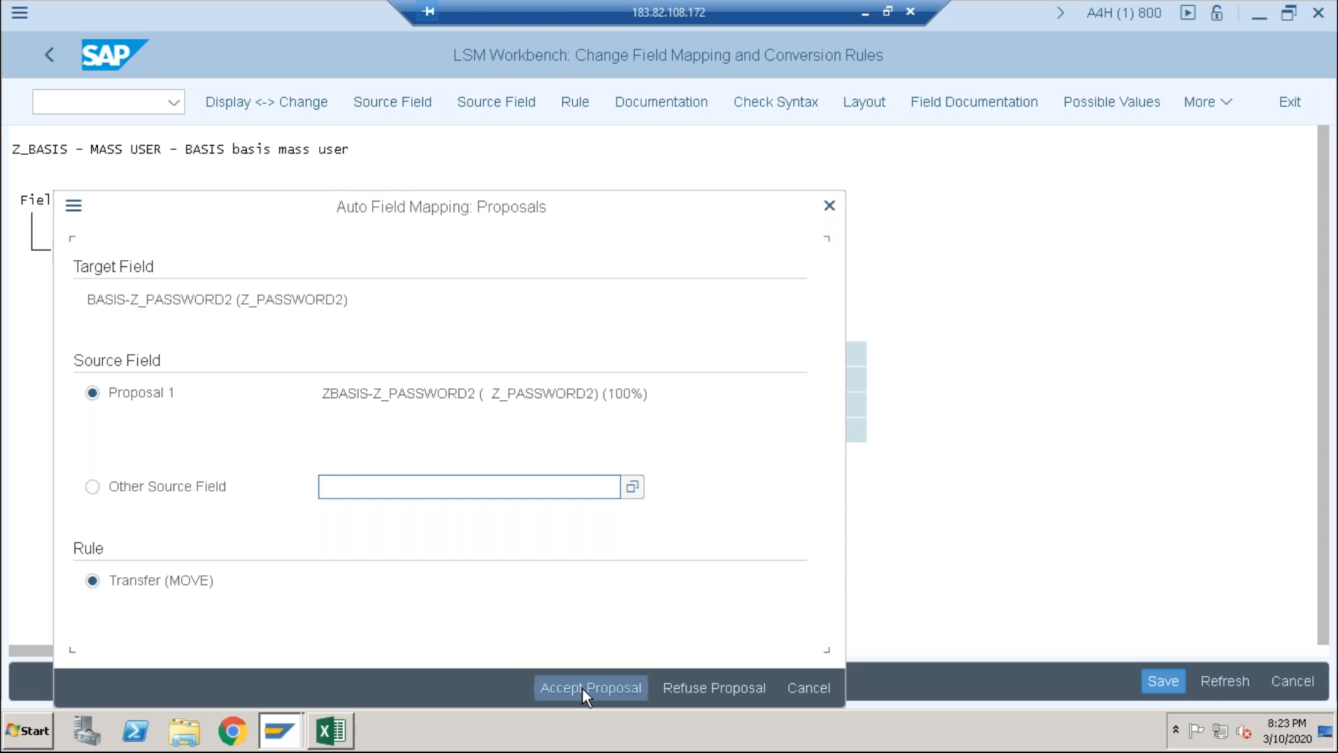
{"action": "left_click", "coordinate": [605, 687]}
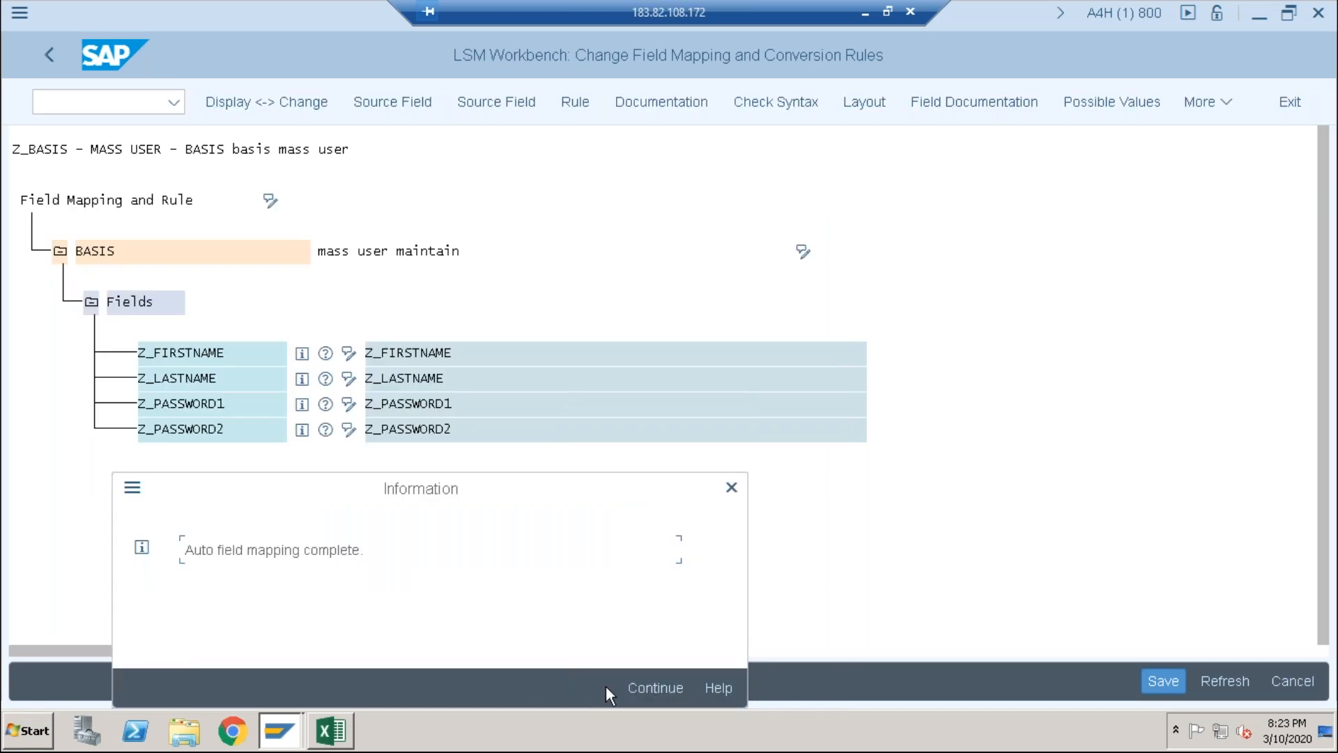
{"action": "left_click", "coordinate": [653, 686]}
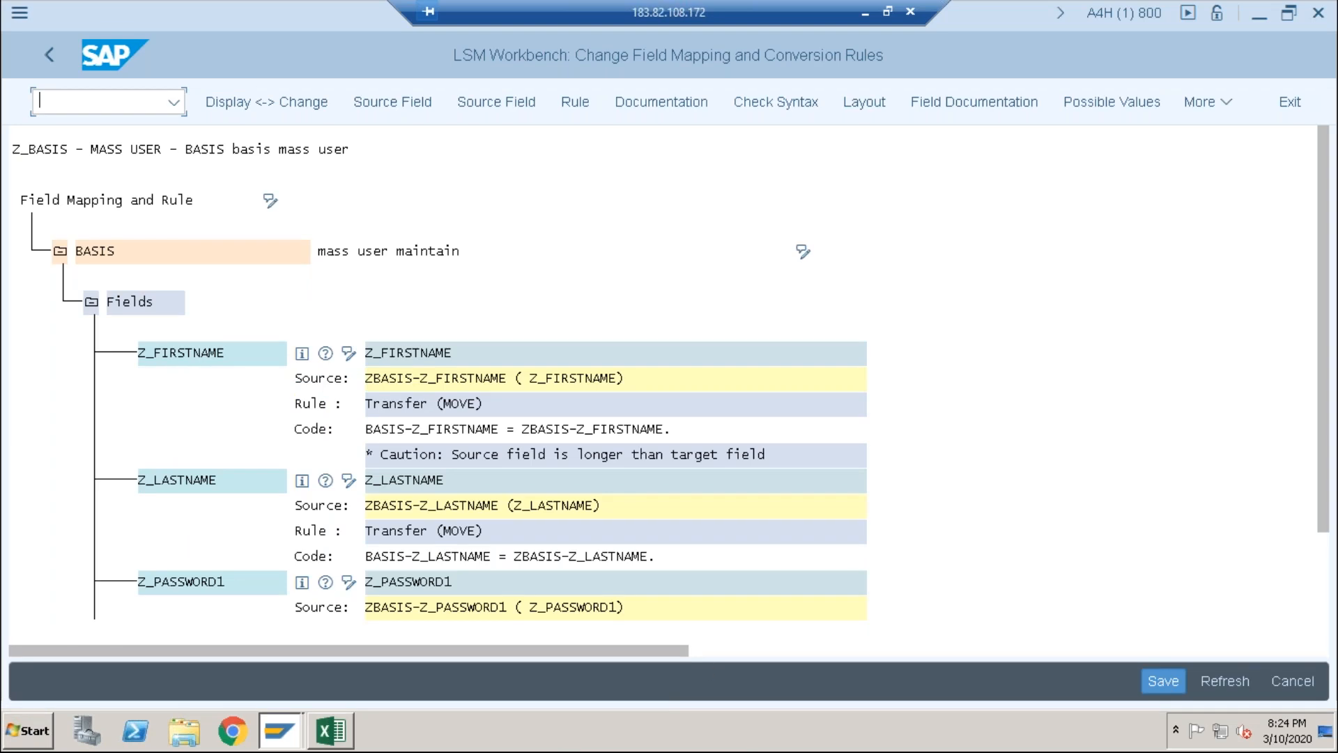
{"action": "left_click_drag", "start_coordinate": [1324, 420], "coordinate": [1326, 533]}
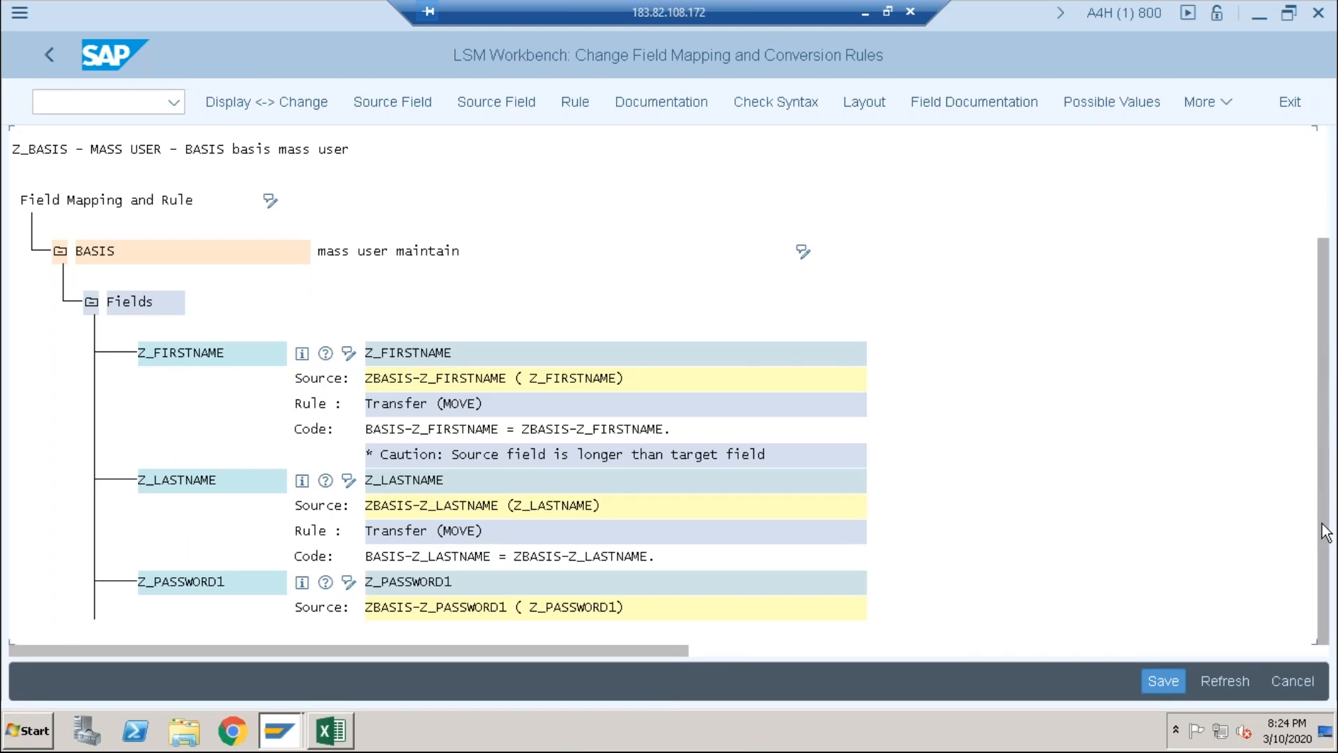
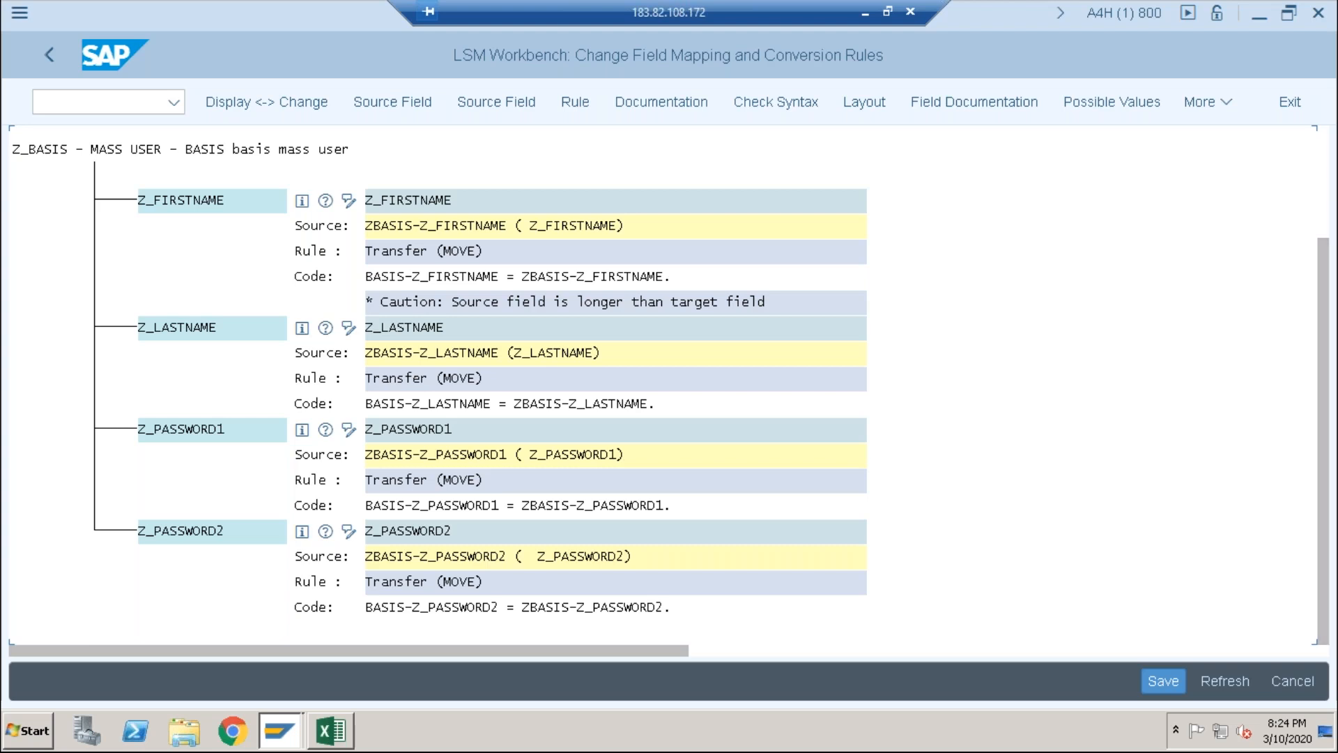
Step: Save the BASIS Auto-Field Mapping results and go back to the Z_BASIS process step list
{"action": "left_click", "coordinate": [1154, 679]}
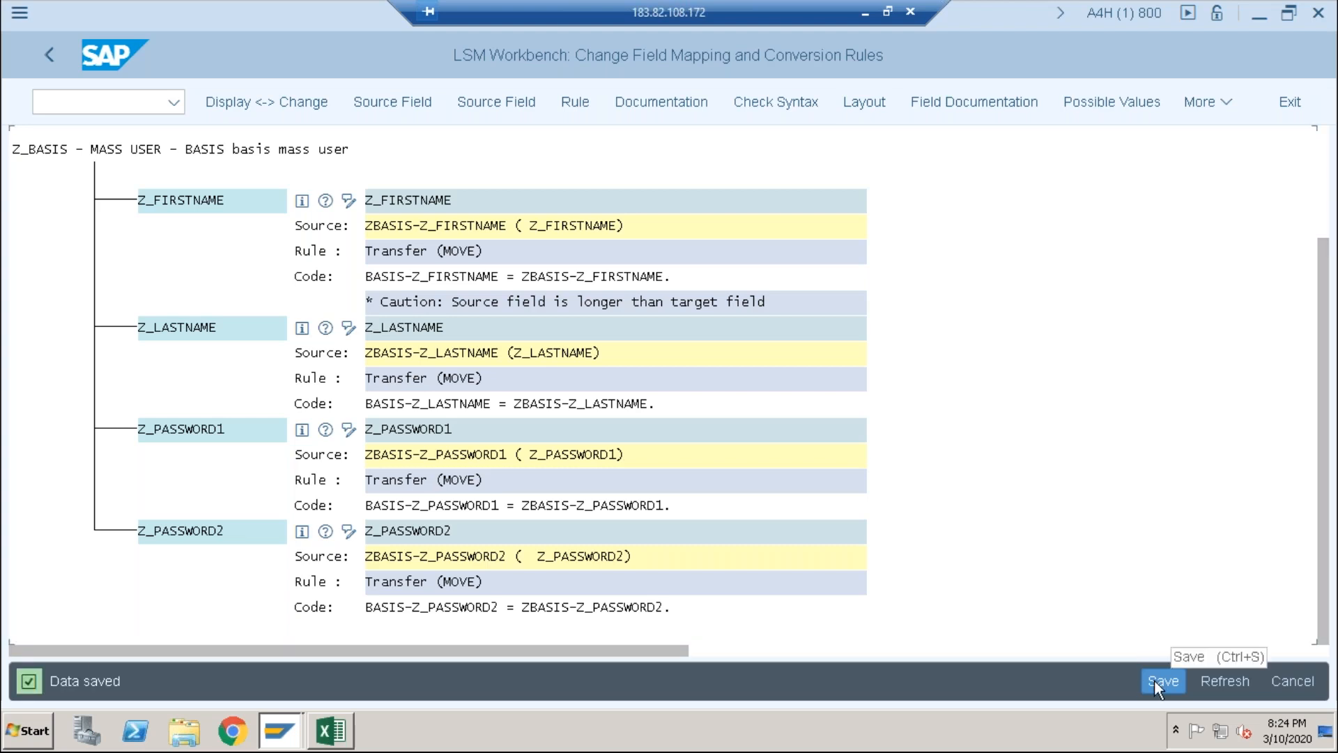
{"action": "left_click", "coordinate": [52, 54]}
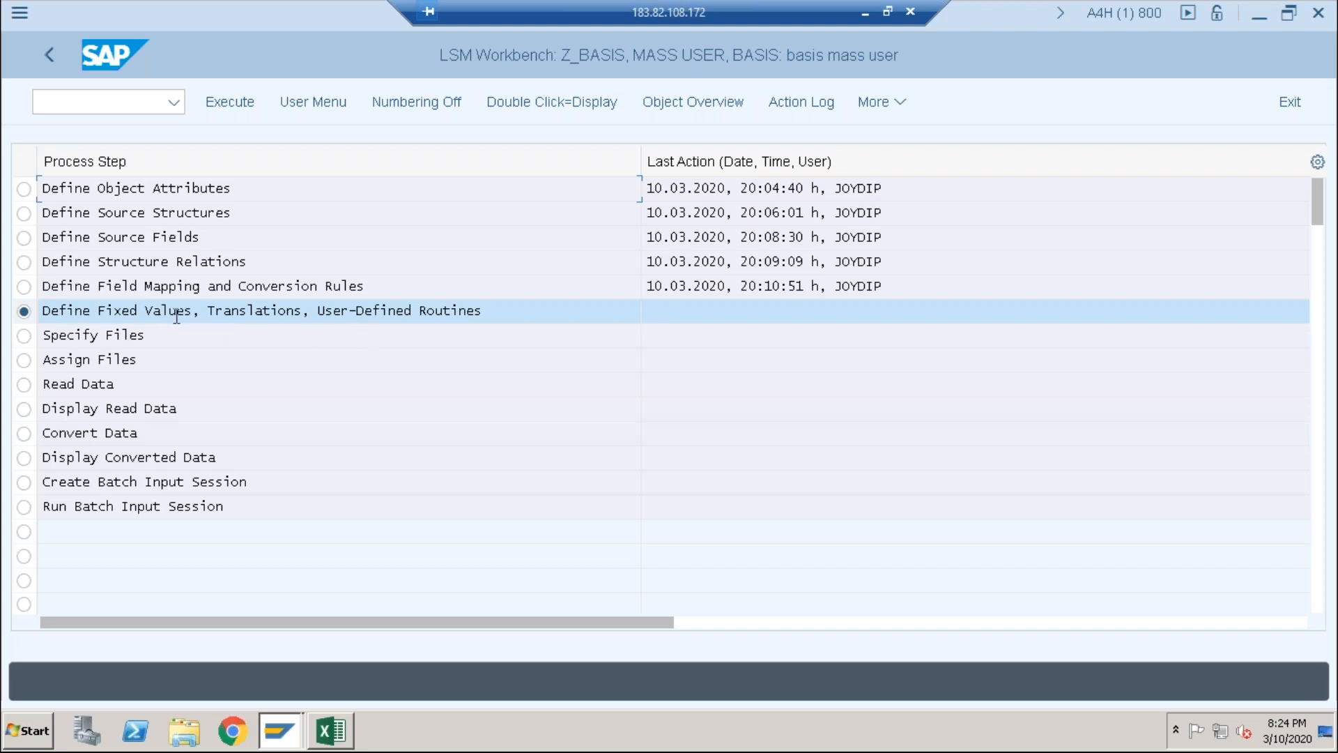
Step: In Define Fixed Values, edit the Z_BASIS entry's description to 'mass user maintanANCE' and return
{"action": "left_click", "coordinate": [220, 103]}
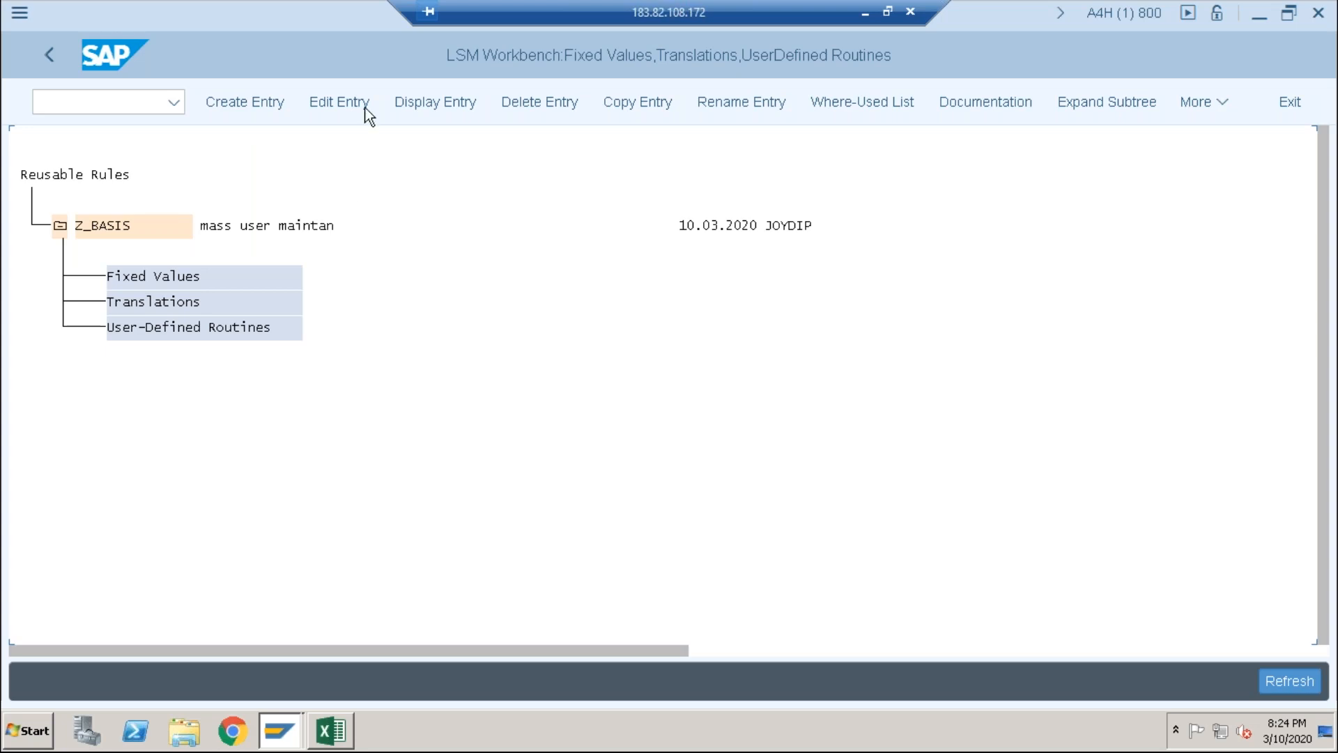
{"action": "left_click", "coordinate": [324, 105]}
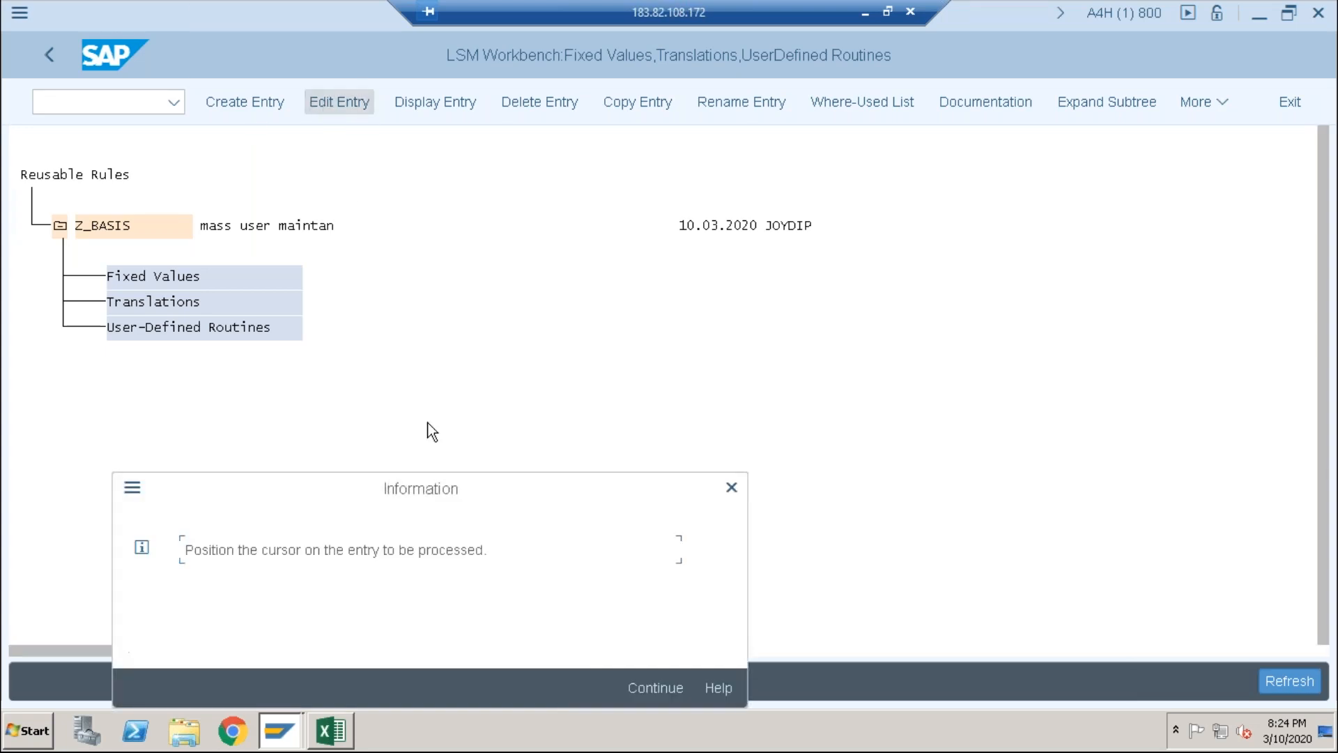
{"action": "left_click", "coordinate": [732, 488]}
{"action": "left_click", "coordinate": [167, 275]}
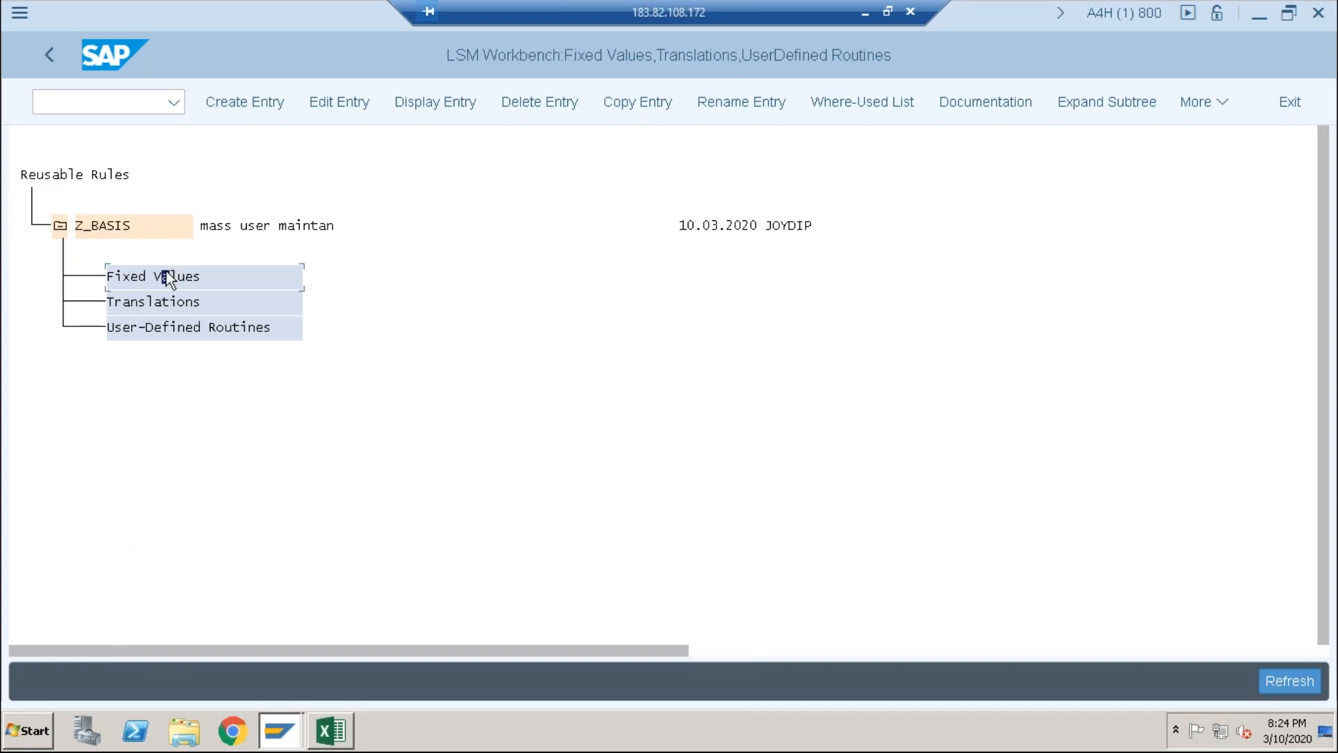
{"action": "left_click", "coordinate": [125, 234]}
{"action": "left_click", "coordinate": [359, 110]}
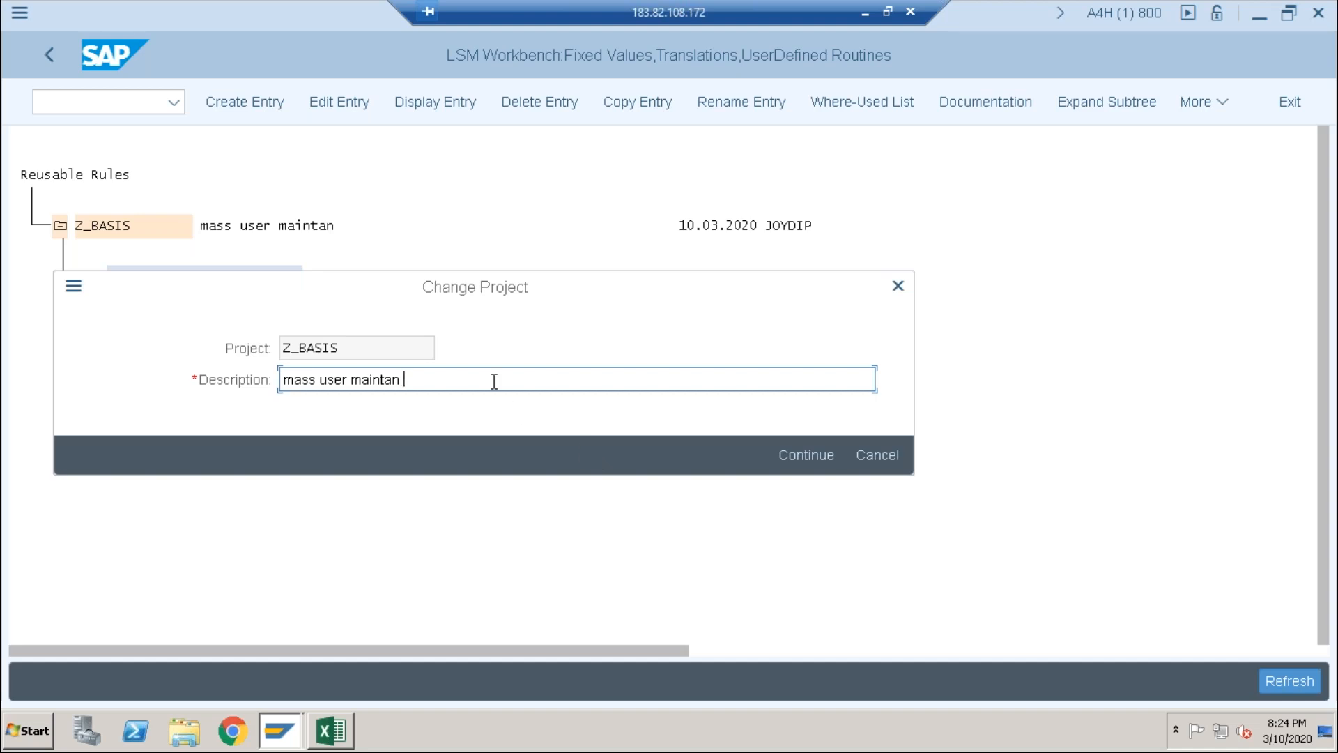
{"action": "key", "text": "BackSpace"}
{"action": "type", "text": "ANCE"}
{"action": "left_click", "coordinate": [818, 460]}
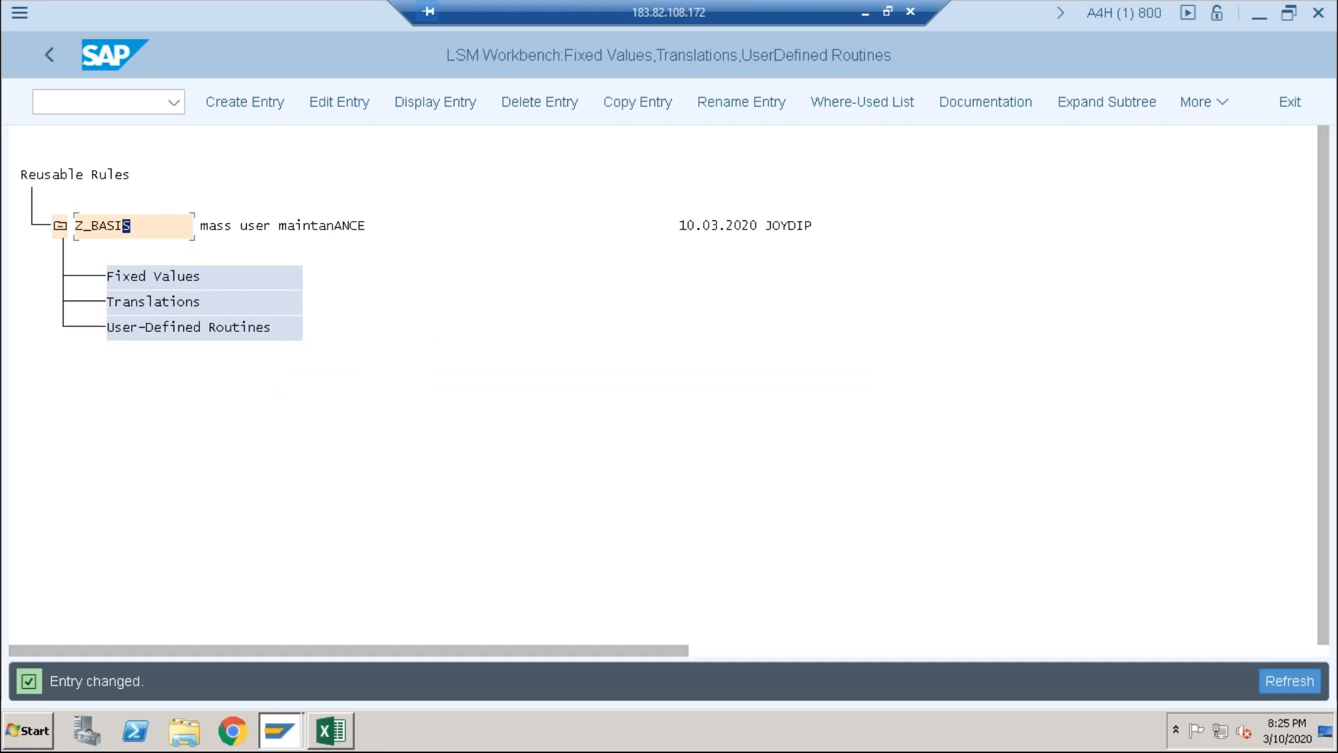
{"action": "left_click", "coordinate": [50, 50]}
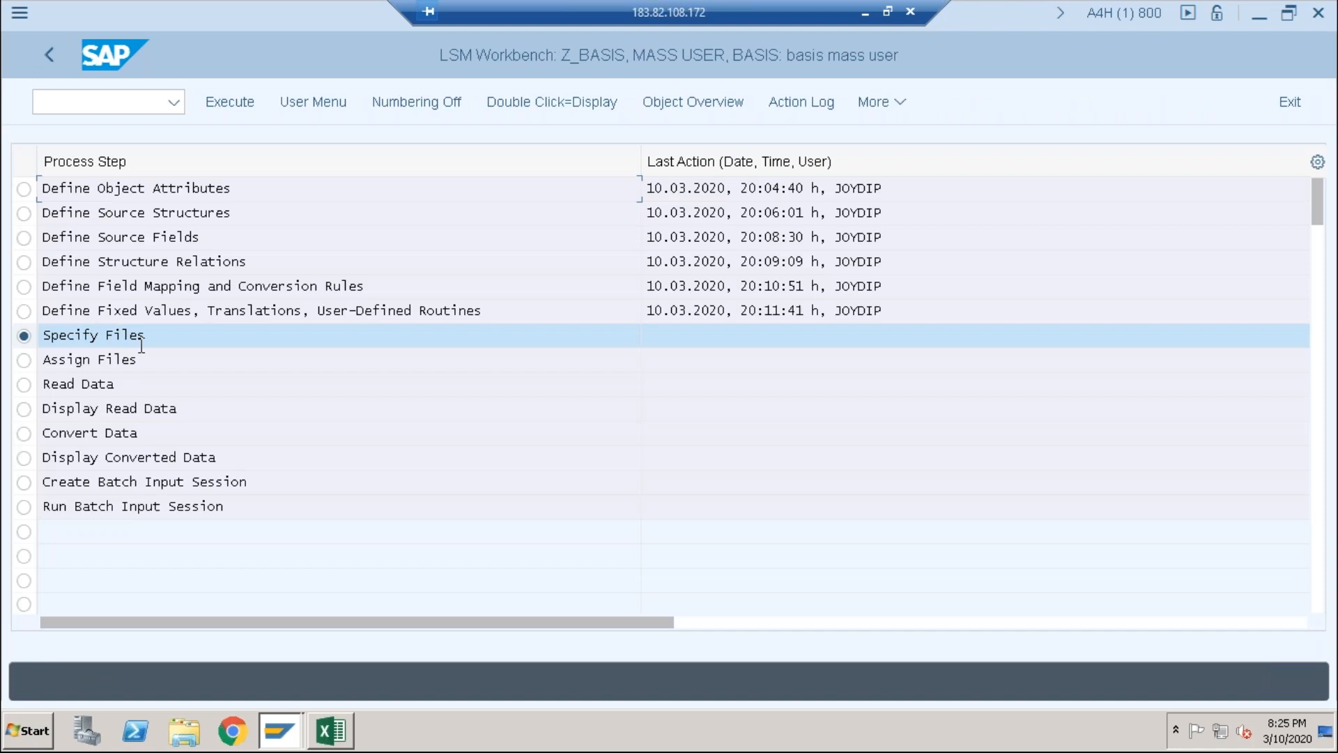
Step: Open the Z_BASIS Specify Files step and switch to the Excel Book1 field list
{"action": "left_click", "coordinate": [232, 101]}
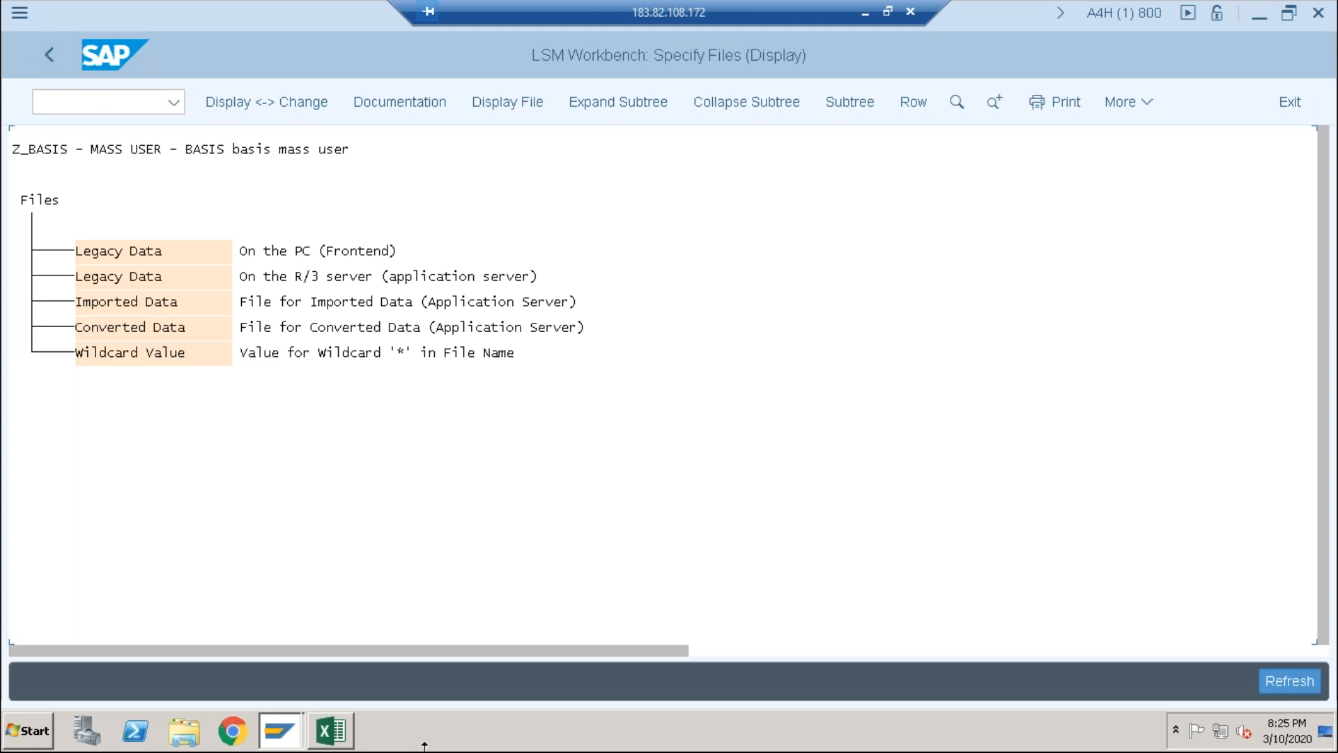
{"action": "left_click", "coordinate": [345, 726]}
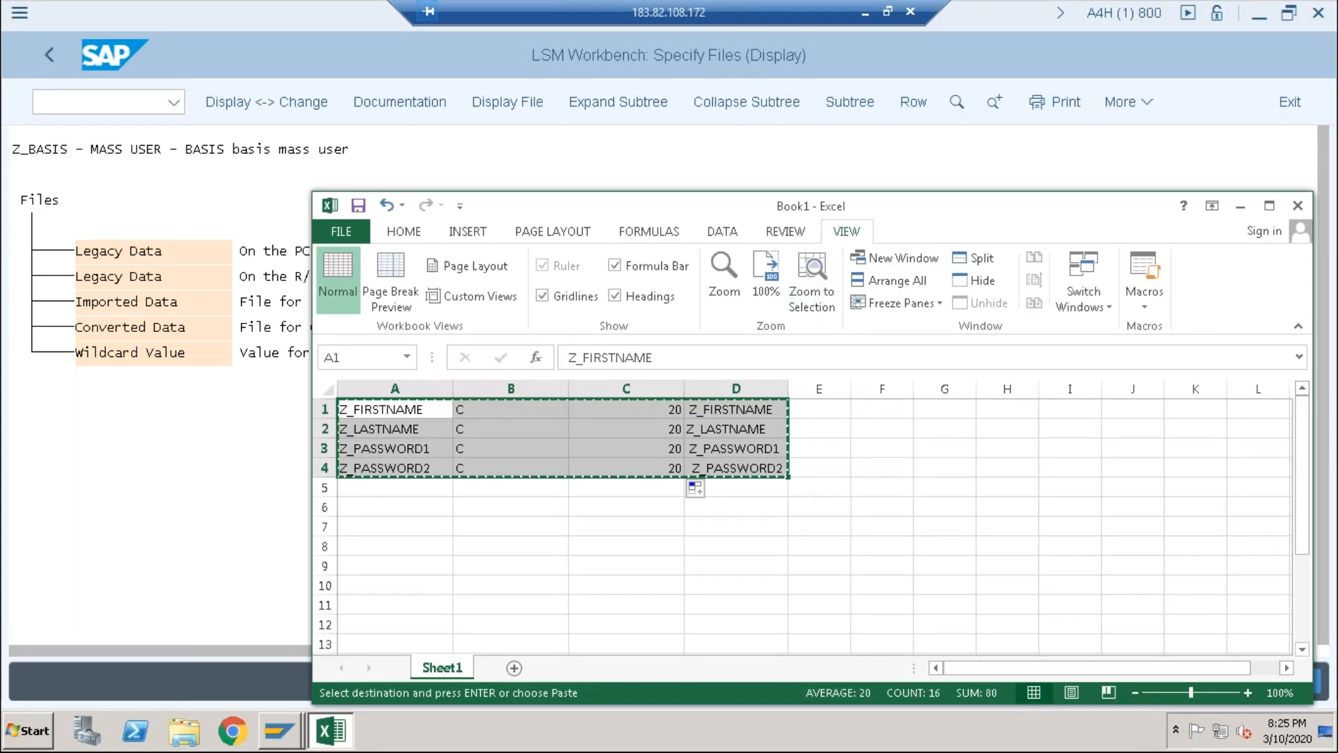
Step: Maximize Excel and copy the field names Z_FIRSTNAME to Z_PASSWORD2 from cells A1:A4
{"action": "left_click", "coordinate": [1269, 206]}
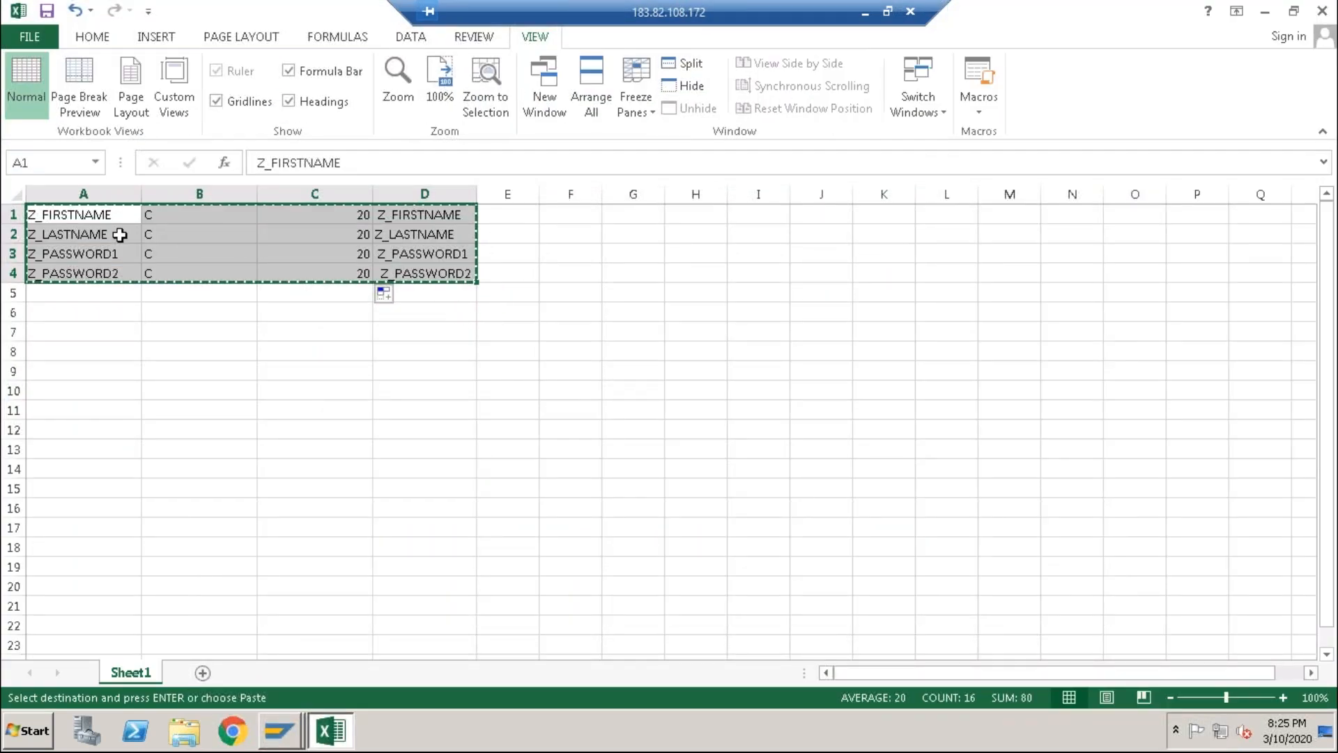
{"action": "left_click", "coordinate": [13, 194]}
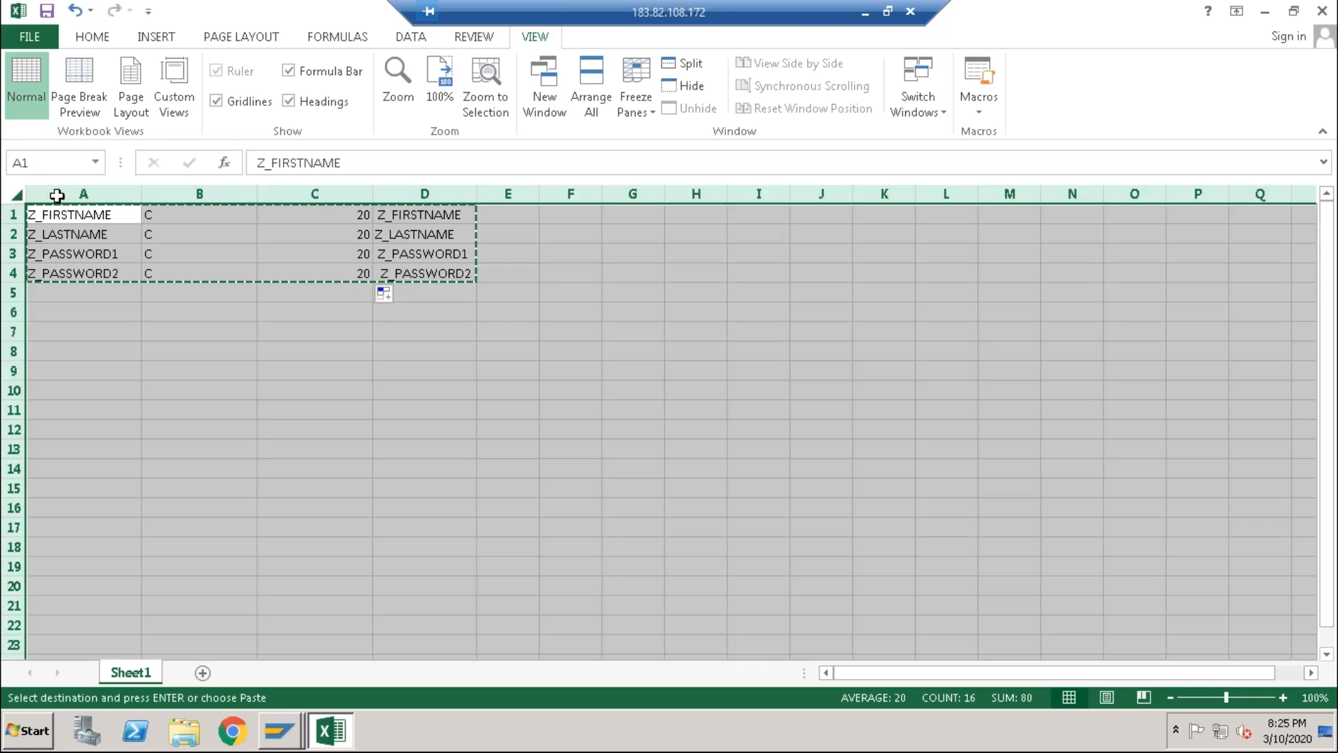
{"action": "left_click", "coordinate": [469, 412]}
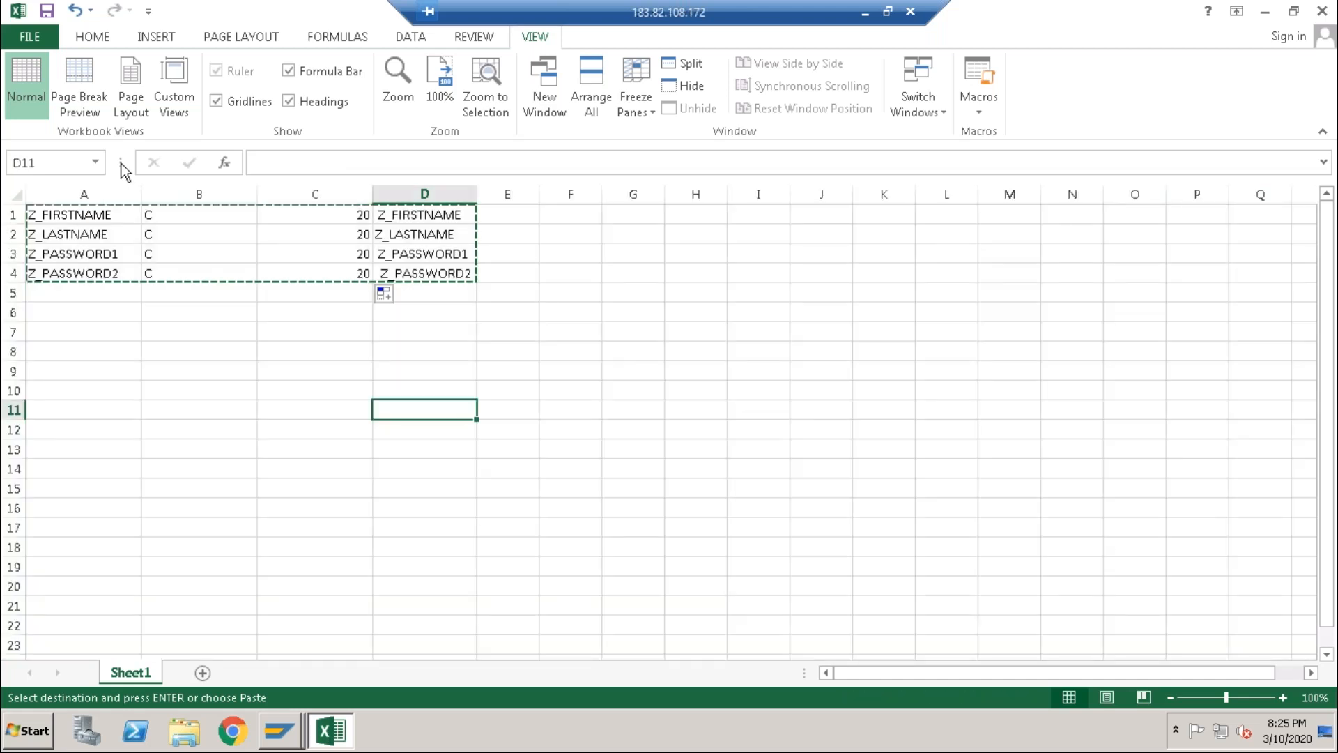
{"action": "left_click", "coordinate": [84, 194]}
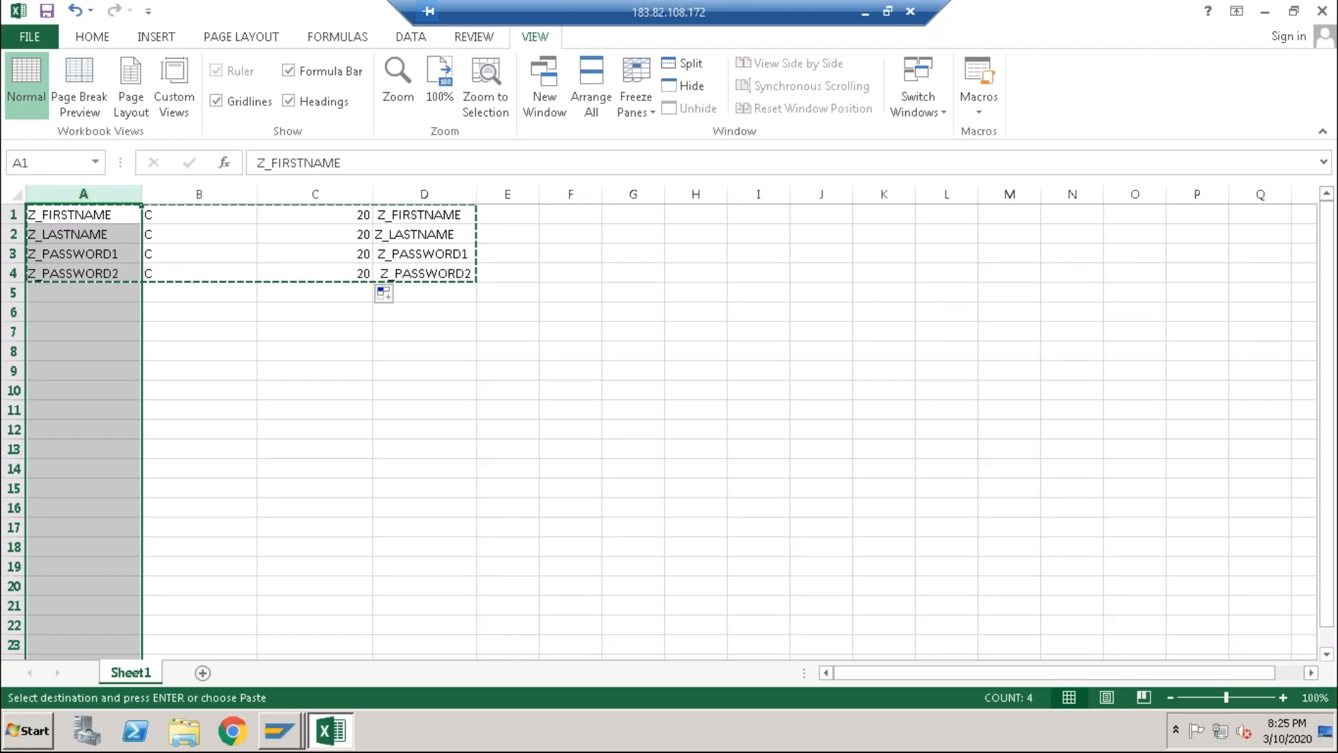
{"action": "left_click", "coordinate": [333, 322]}
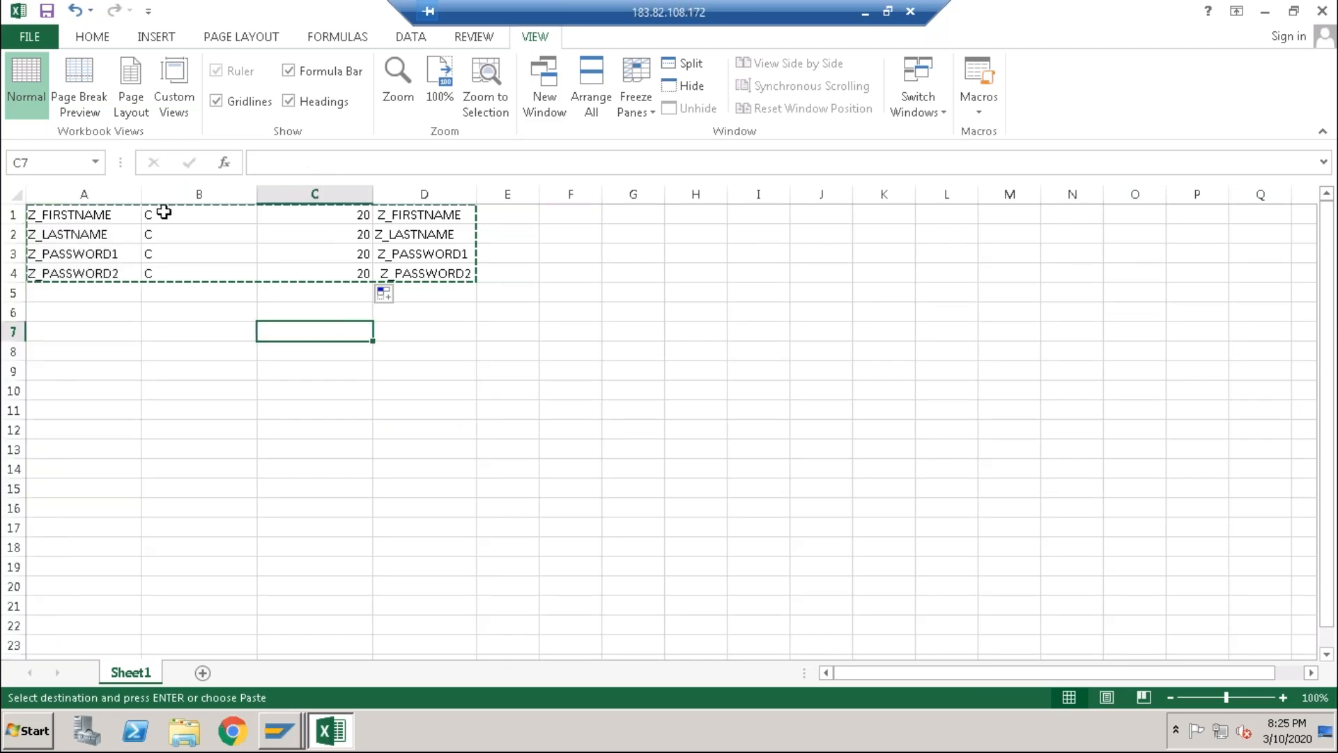
{"action": "left_click", "coordinate": [72, 219]}
{"action": "key", "text": "shift+Down"}
{"action": "key", "text": "shift+Down"}
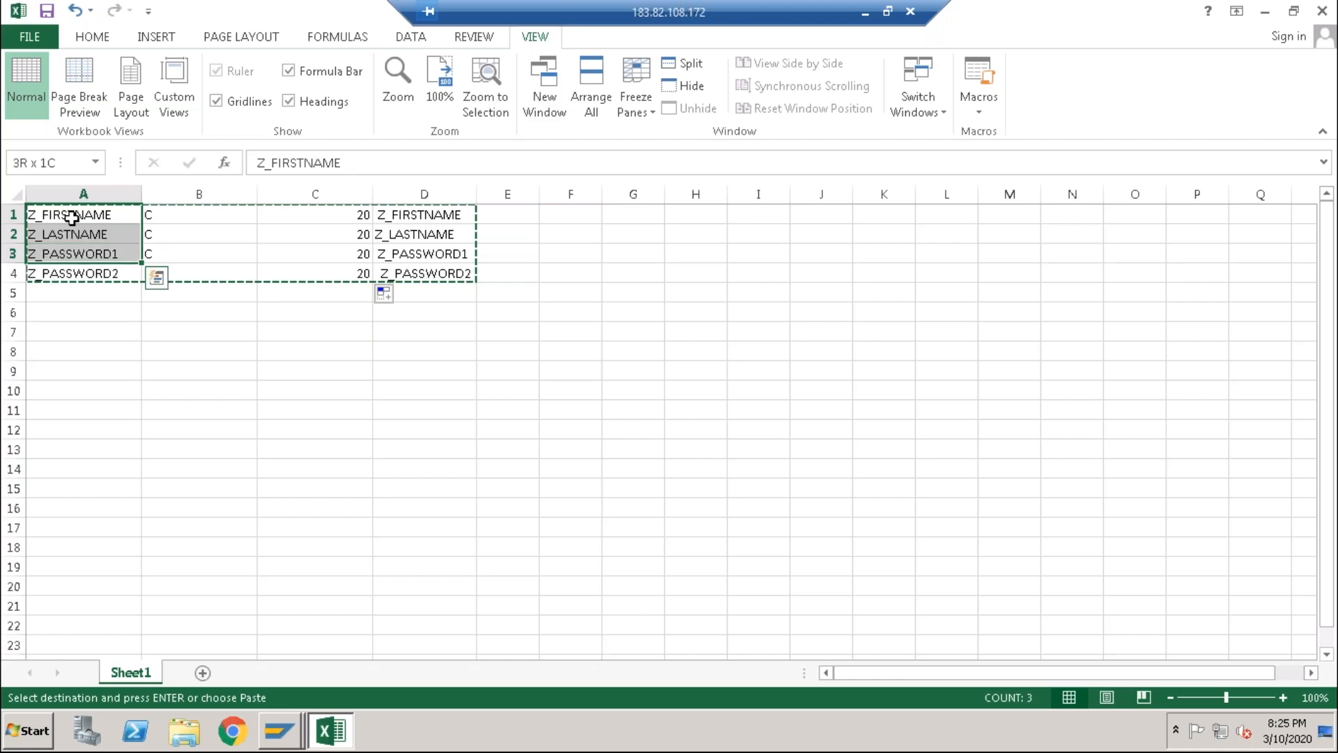
{"action": "key", "text": "shift+Down"}
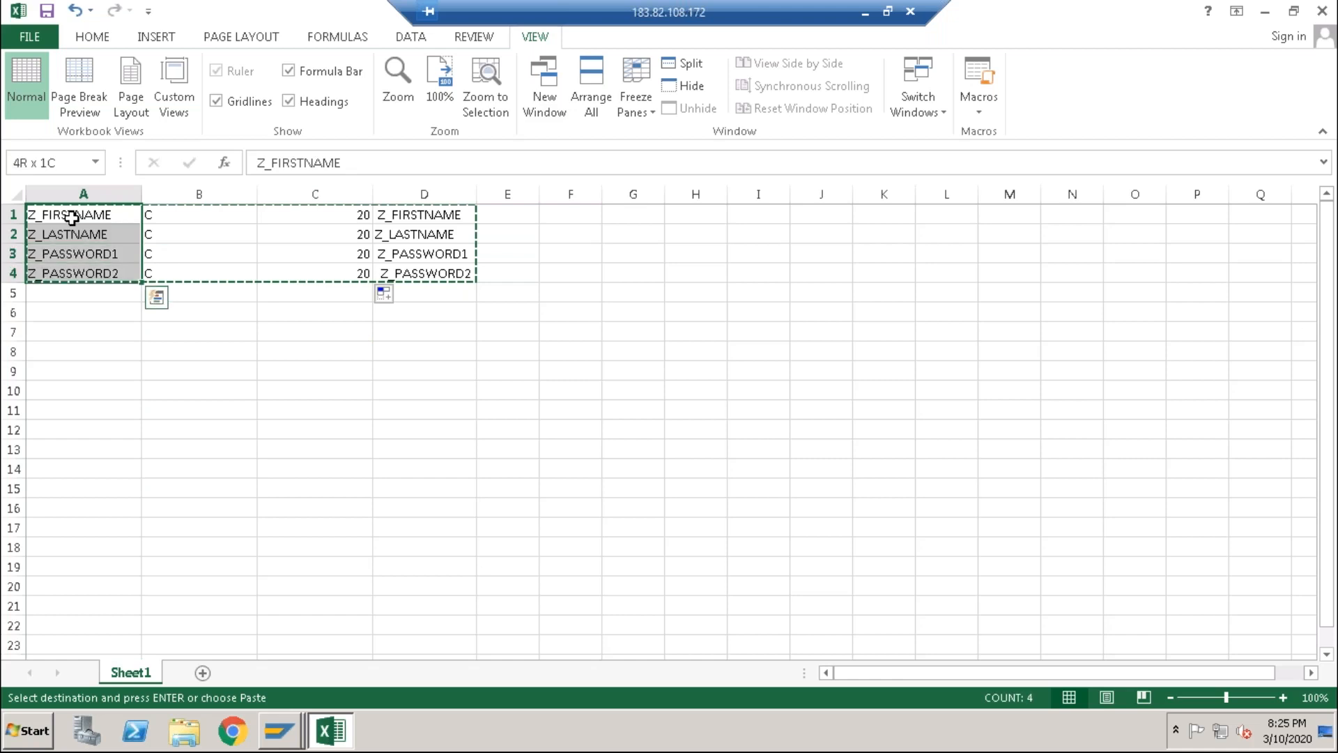
{"action": "key", "text": "Return"}
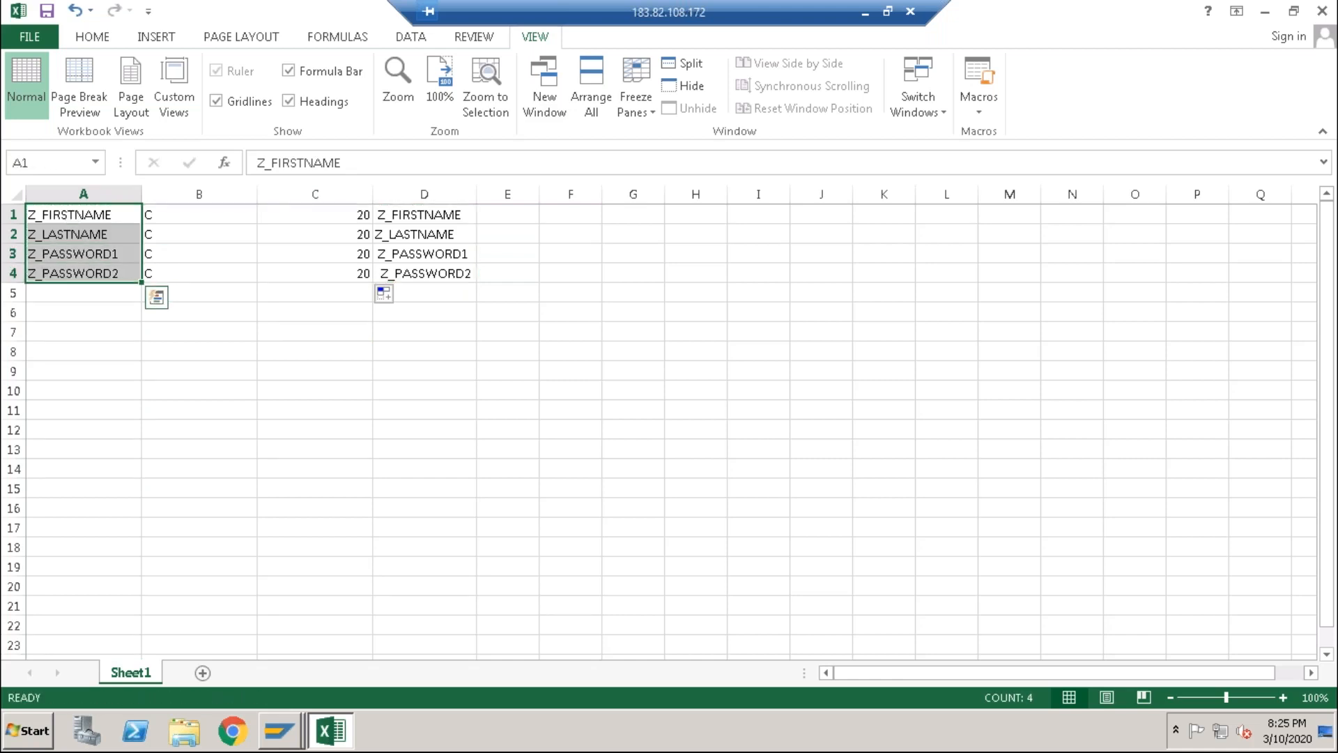
{"action": "key", "text": "ctrl+c"}
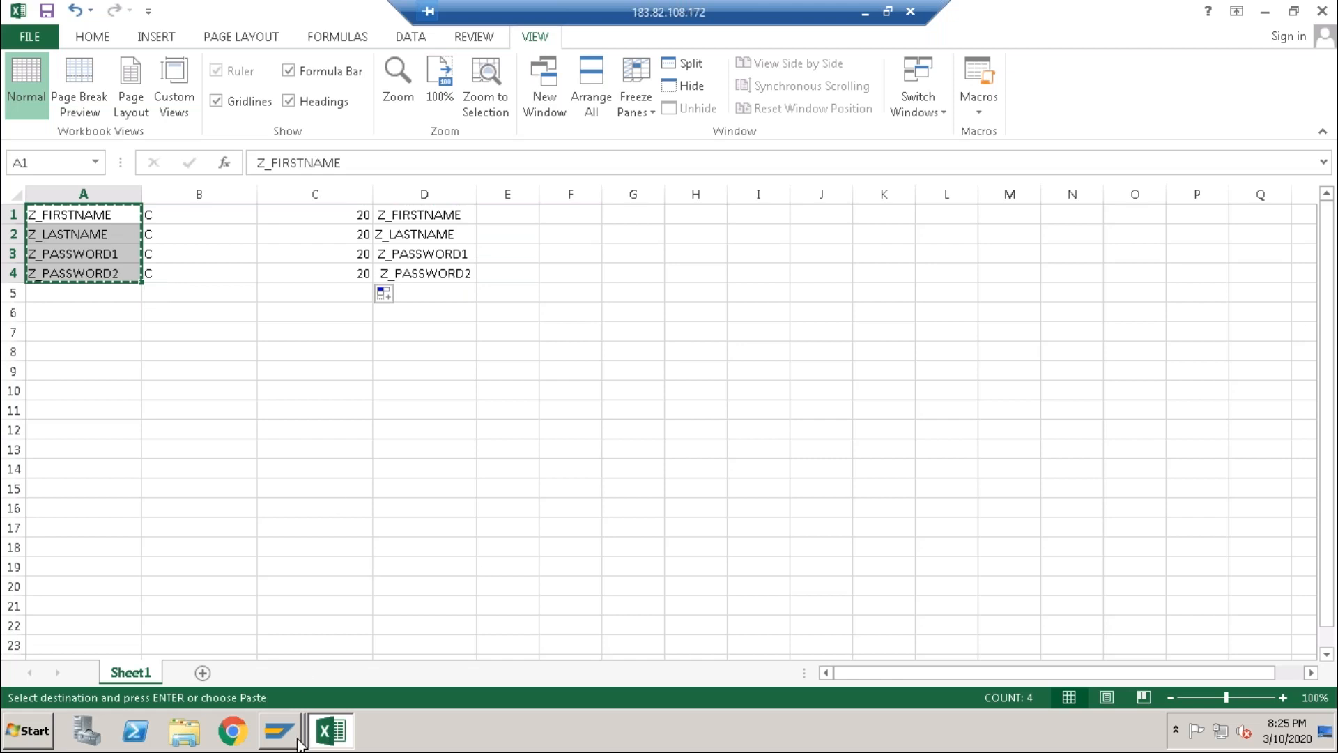
{"action": "left_click", "coordinate": [25, 35]}
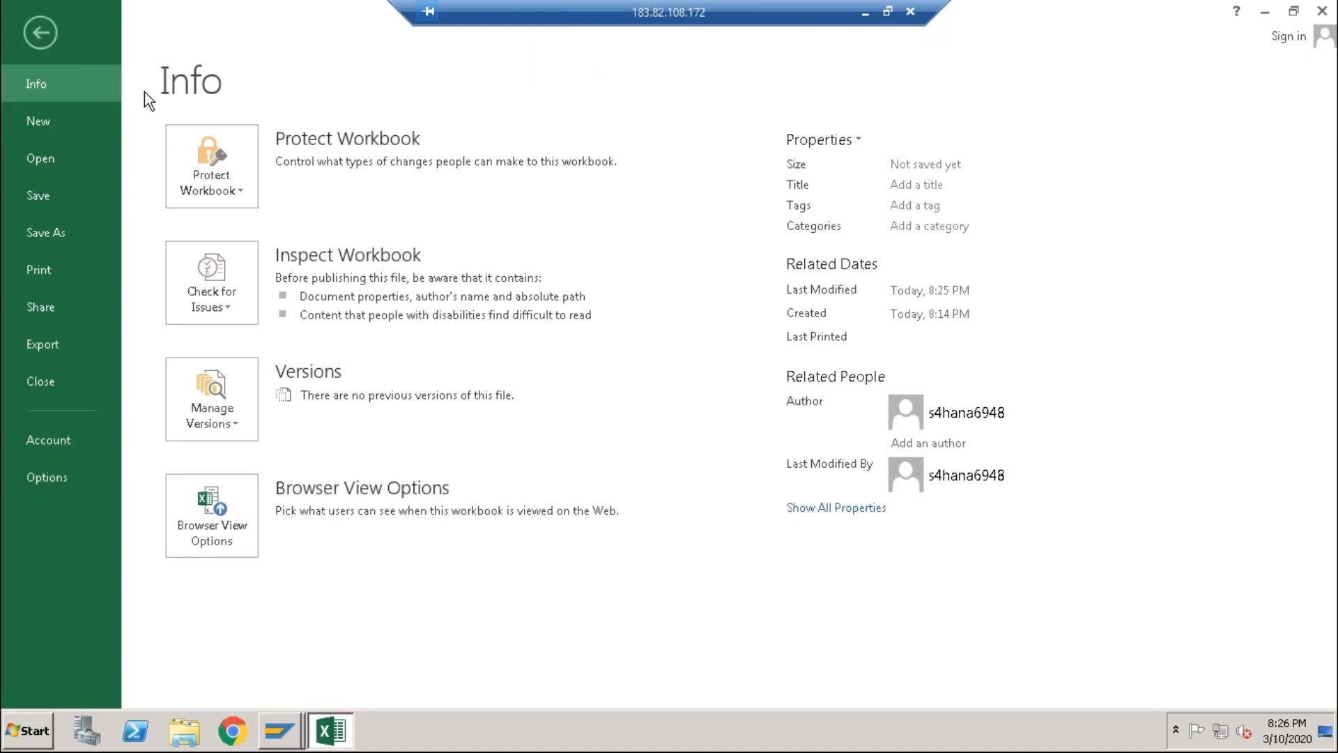
{"action": "left_click", "coordinate": [45, 39]}
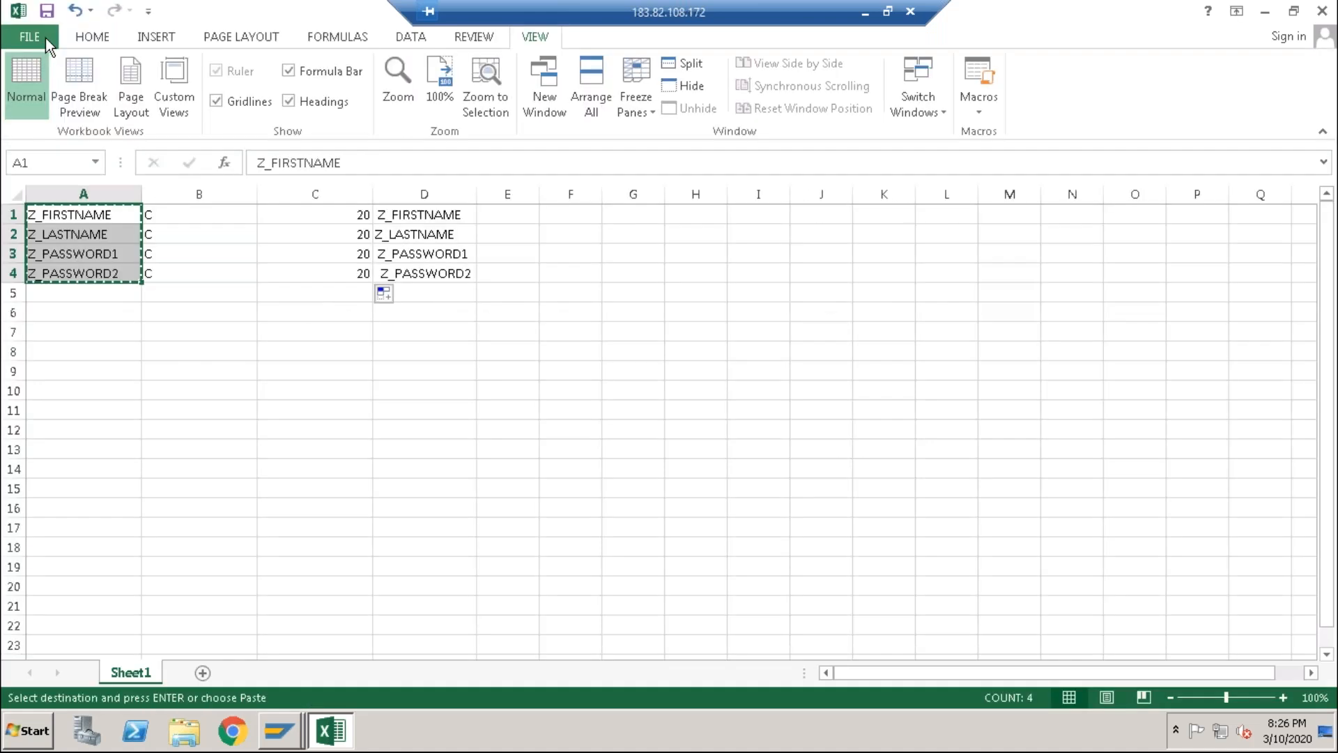
Step: On a new Sheet2, Paste Special the four field names with Transpose across A1:D1
{"action": "left_click", "coordinate": [202, 674]}
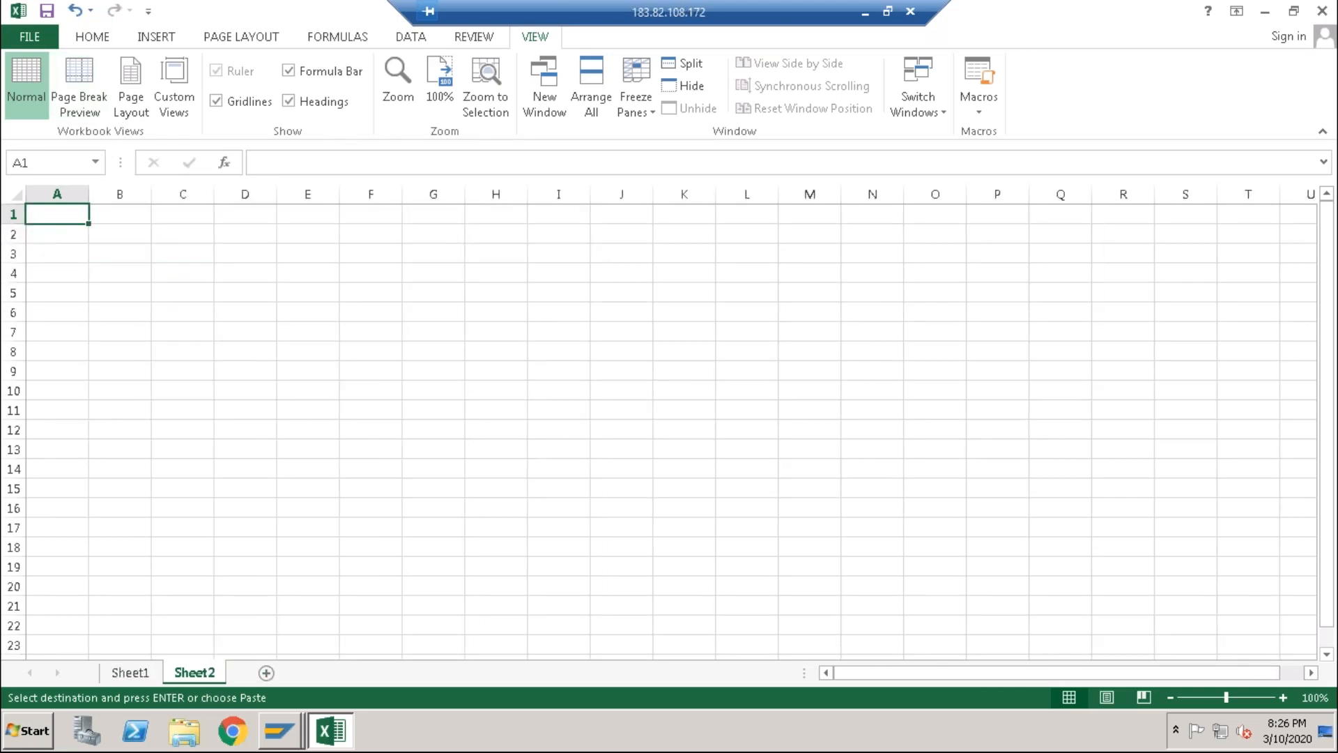
{"action": "key", "text": "ctrl+v"}
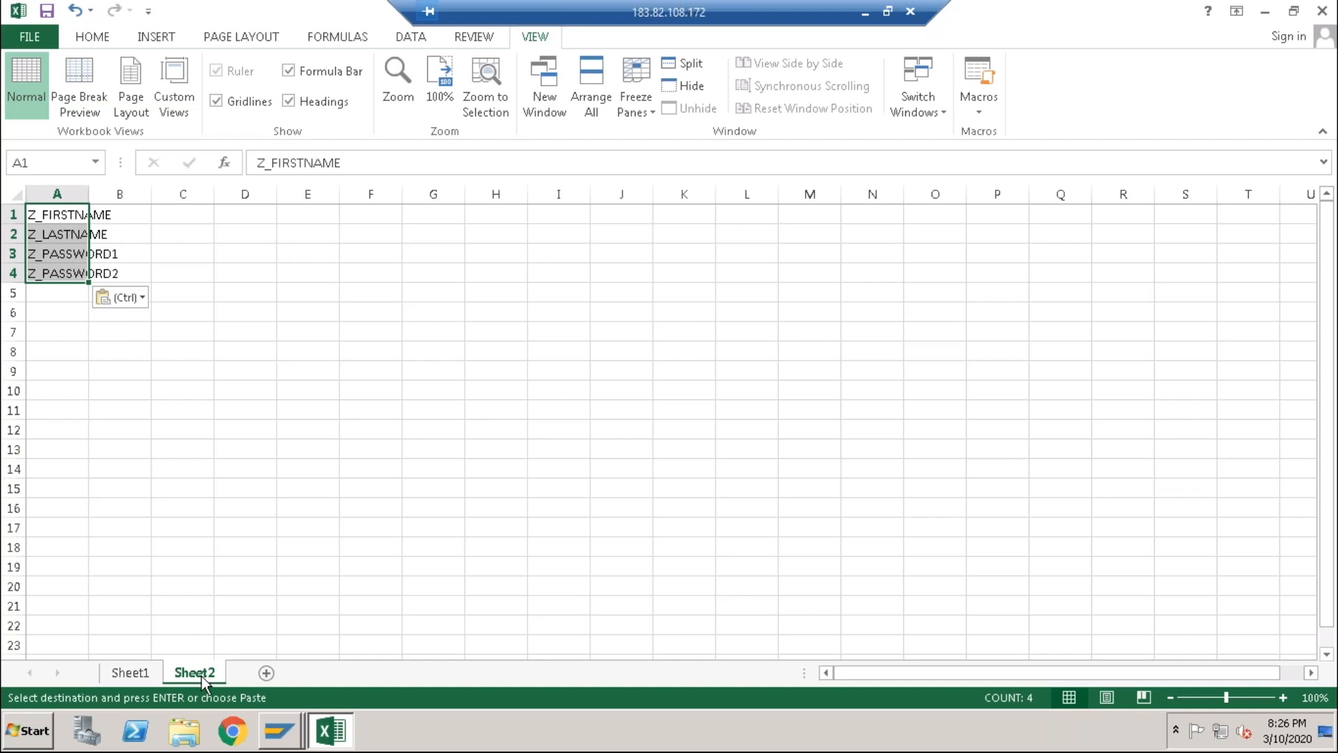
{"action": "key", "text": "ctrl+z"}
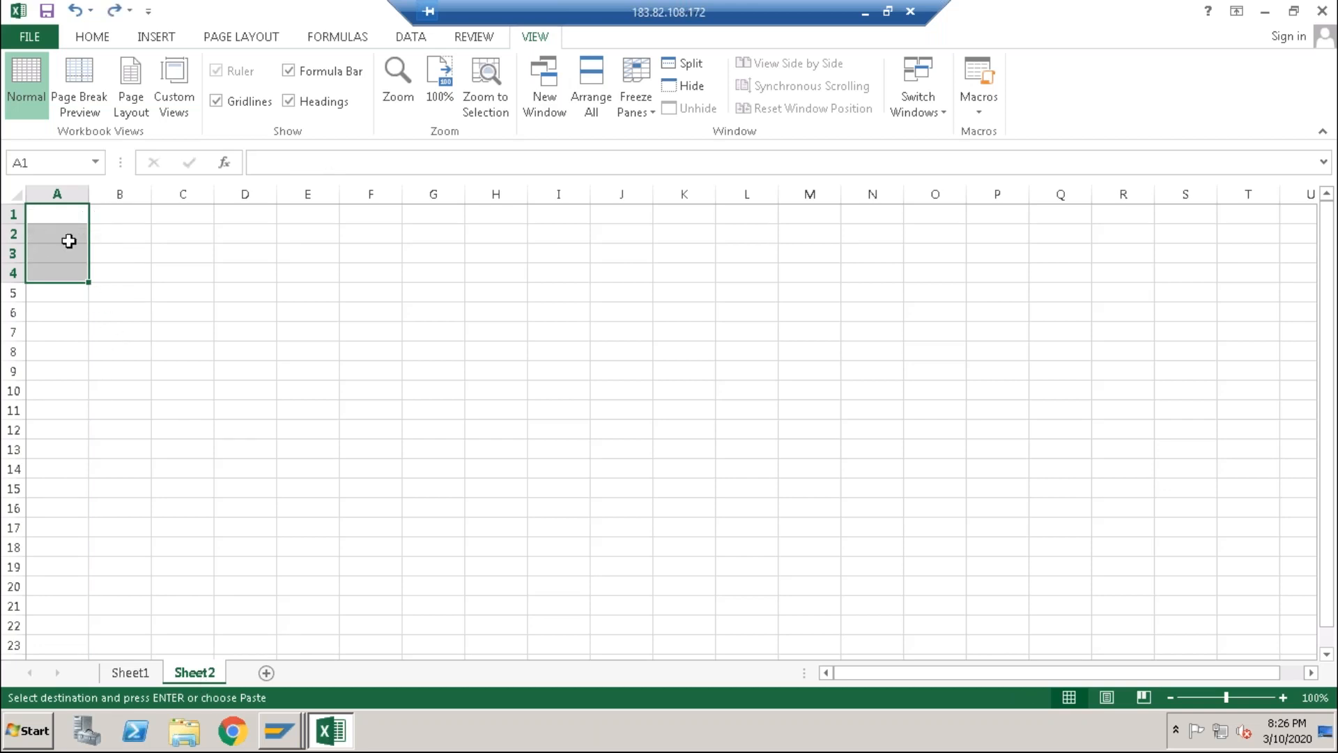
{"action": "left_click", "coordinate": [54, 216]}
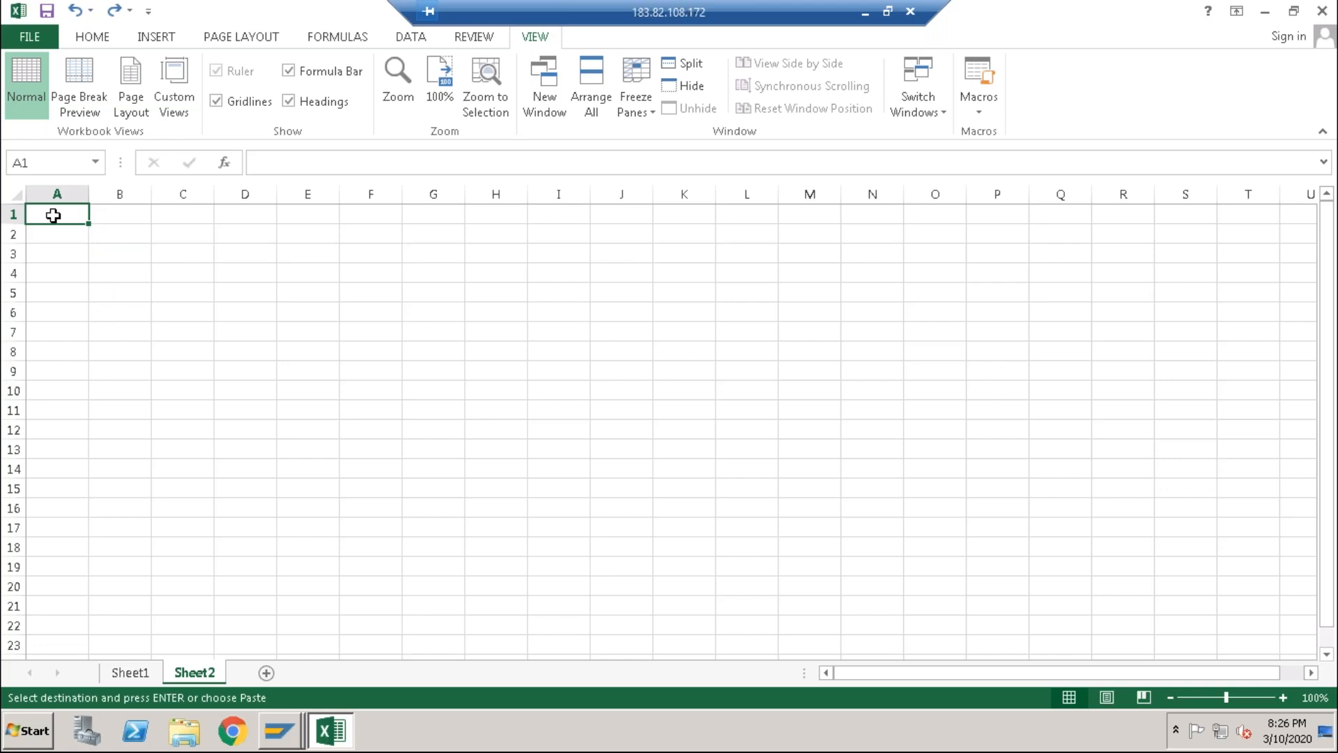
{"action": "right_click", "coordinate": [53, 215]}
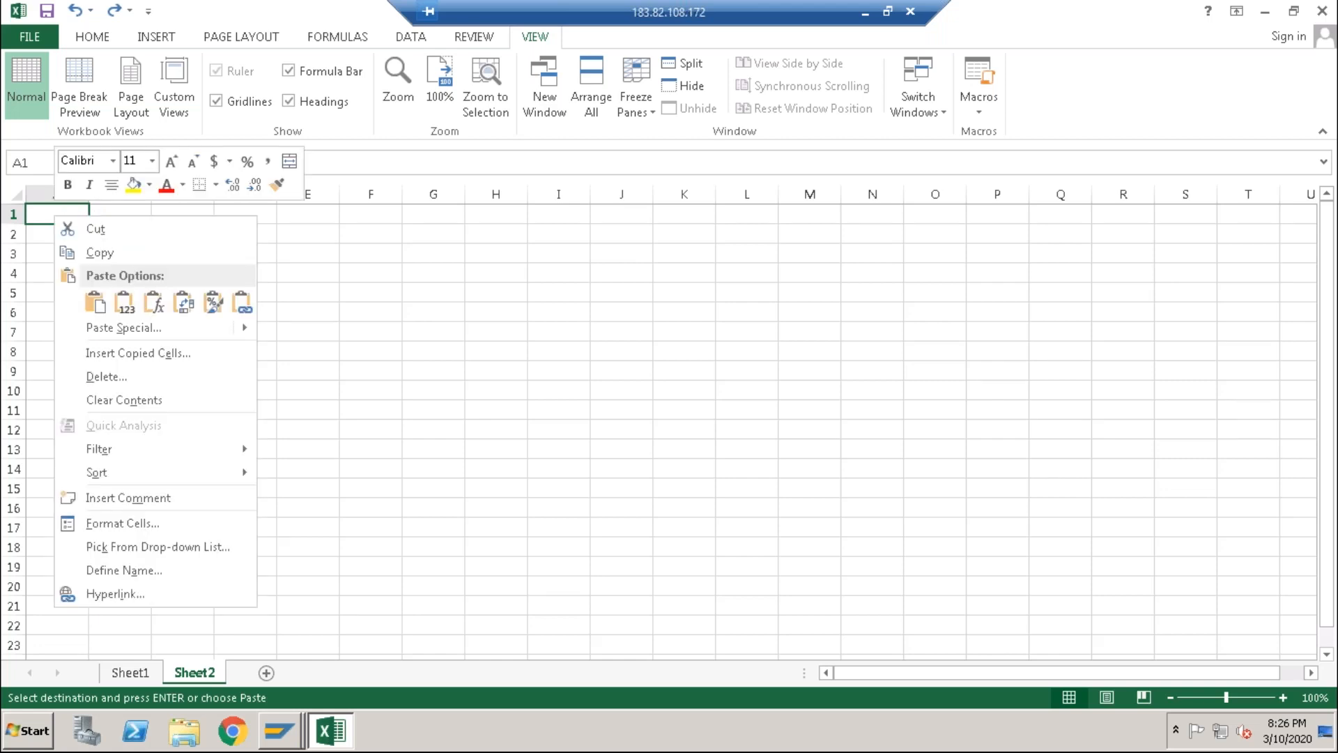
{"action": "mouse_move", "coordinate": [89, 331]}
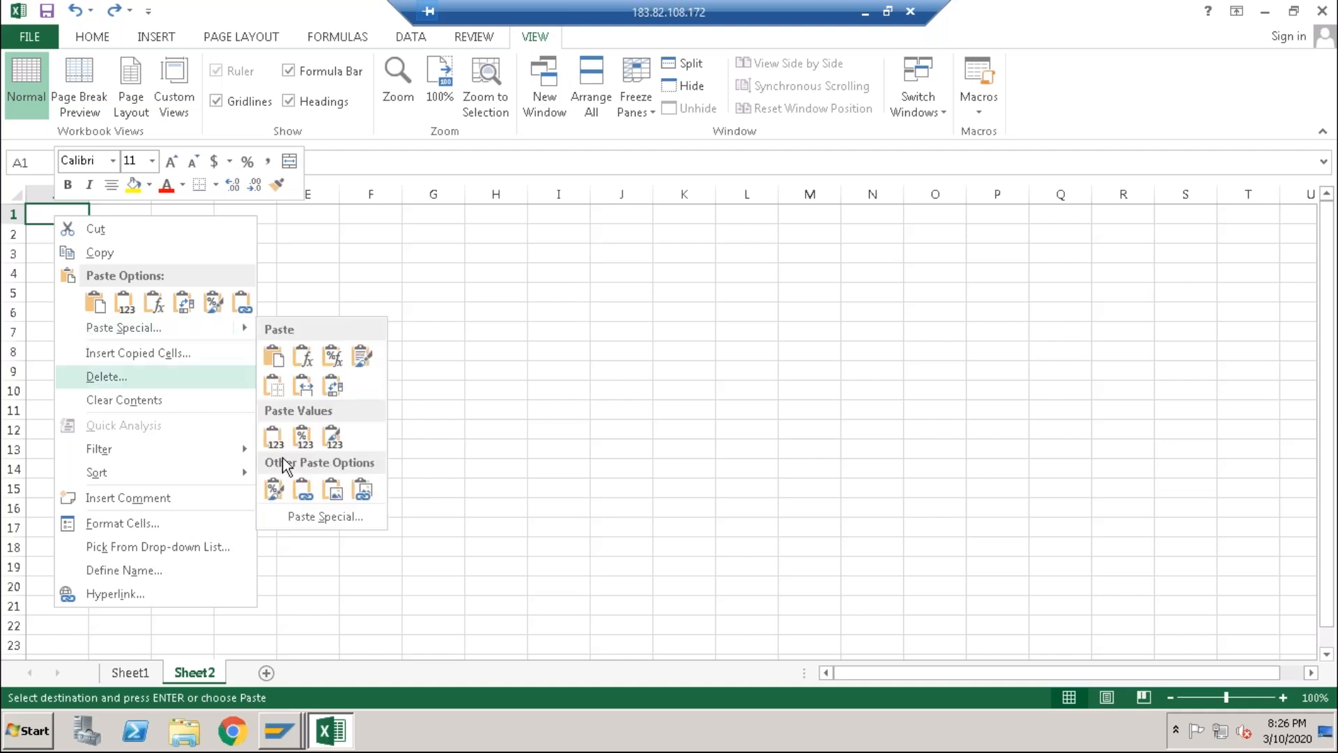
{"action": "left_click", "coordinate": [303, 523]}
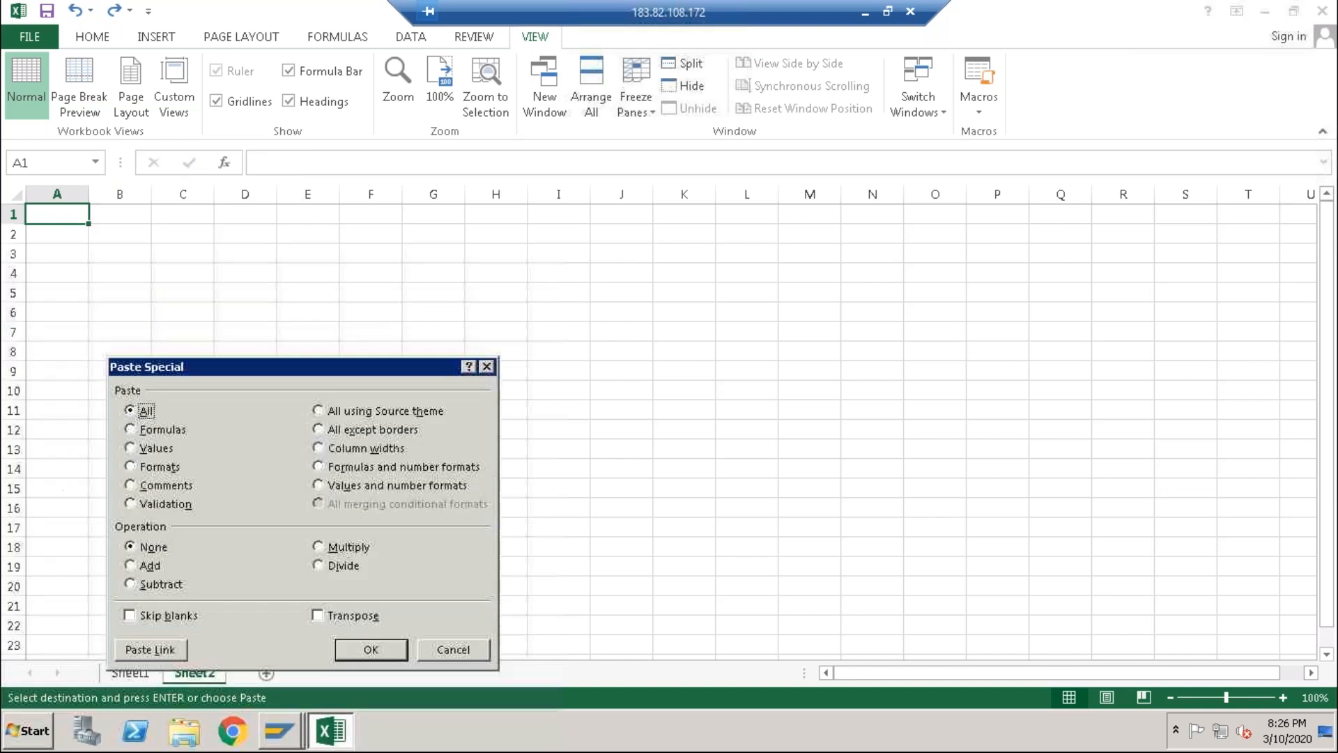
{"action": "left_click", "coordinate": [329, 621]}
{"action": "left_click", "coordinate": [362, 648]}
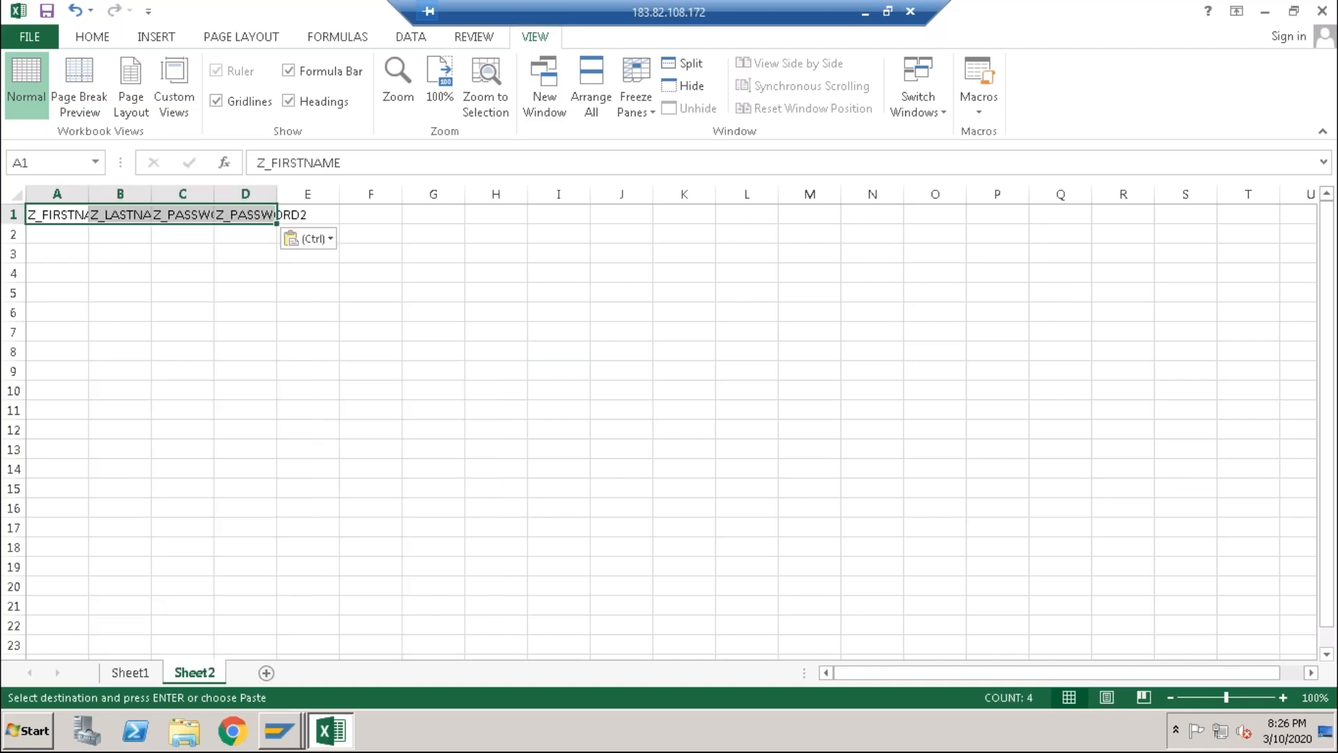
{"action": "left_click", "coordinate": [363, 646]}
Step: Autofit columns A–D to the Z_FIRSTNAME through Z_PASSWORD2 headers
{"action": "double_click", "coordinate": [89, 194]}
{"action": "double_click", "coordinate": [206, 194]}
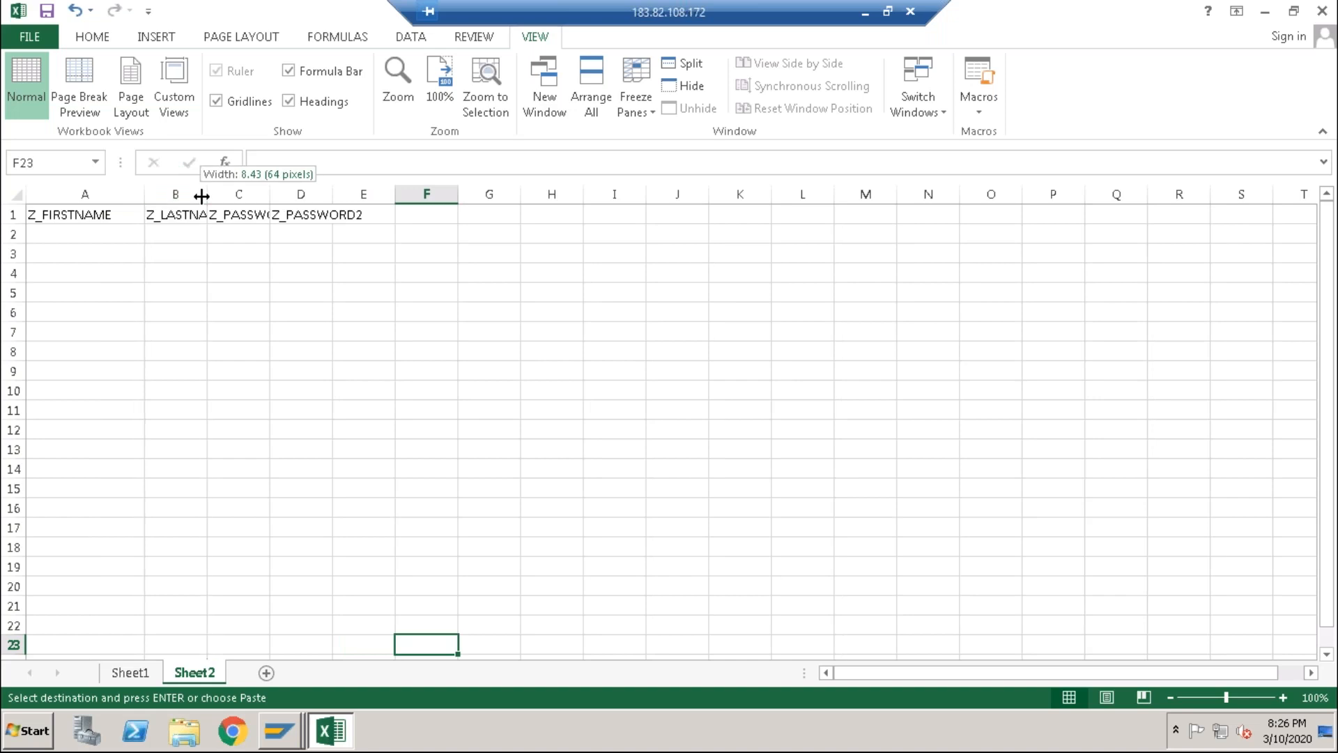
{"action": "double_click", "coordinate": [326, 194]}
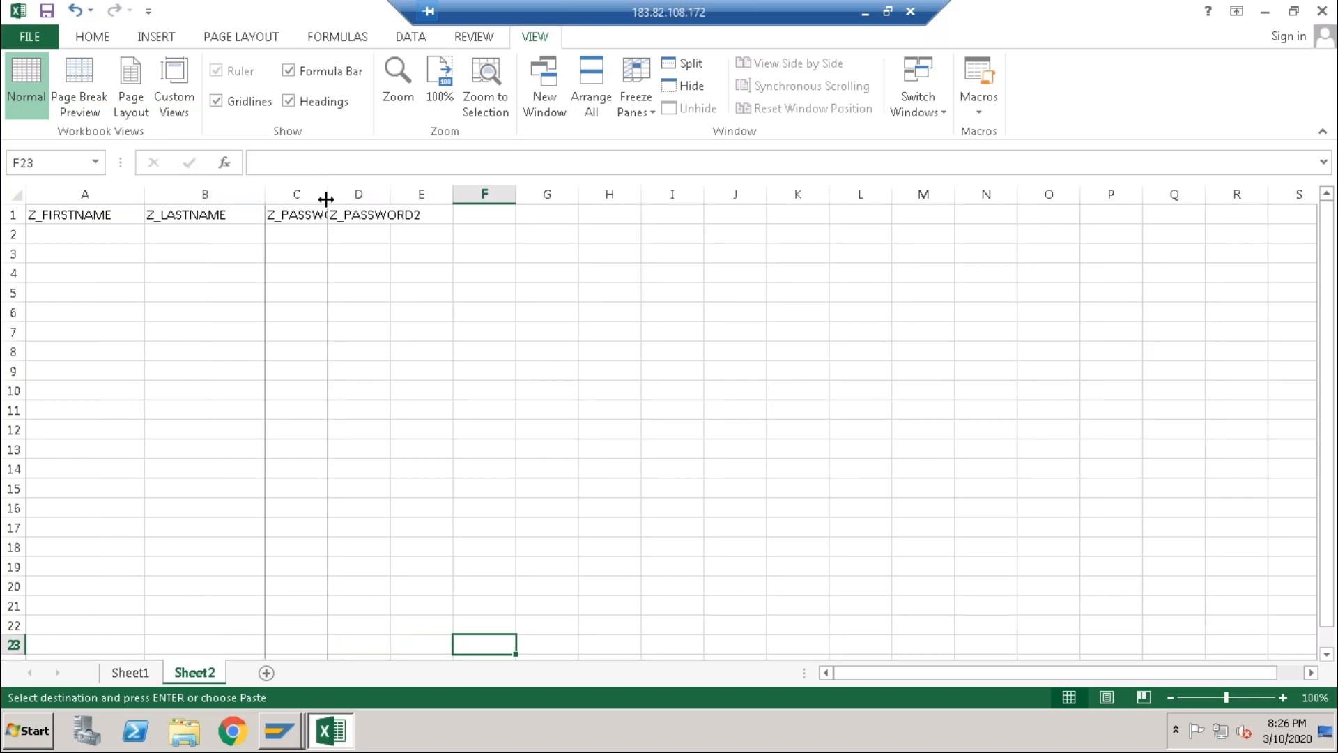
{"action": "double_click", "coordinate": [453, 194]}
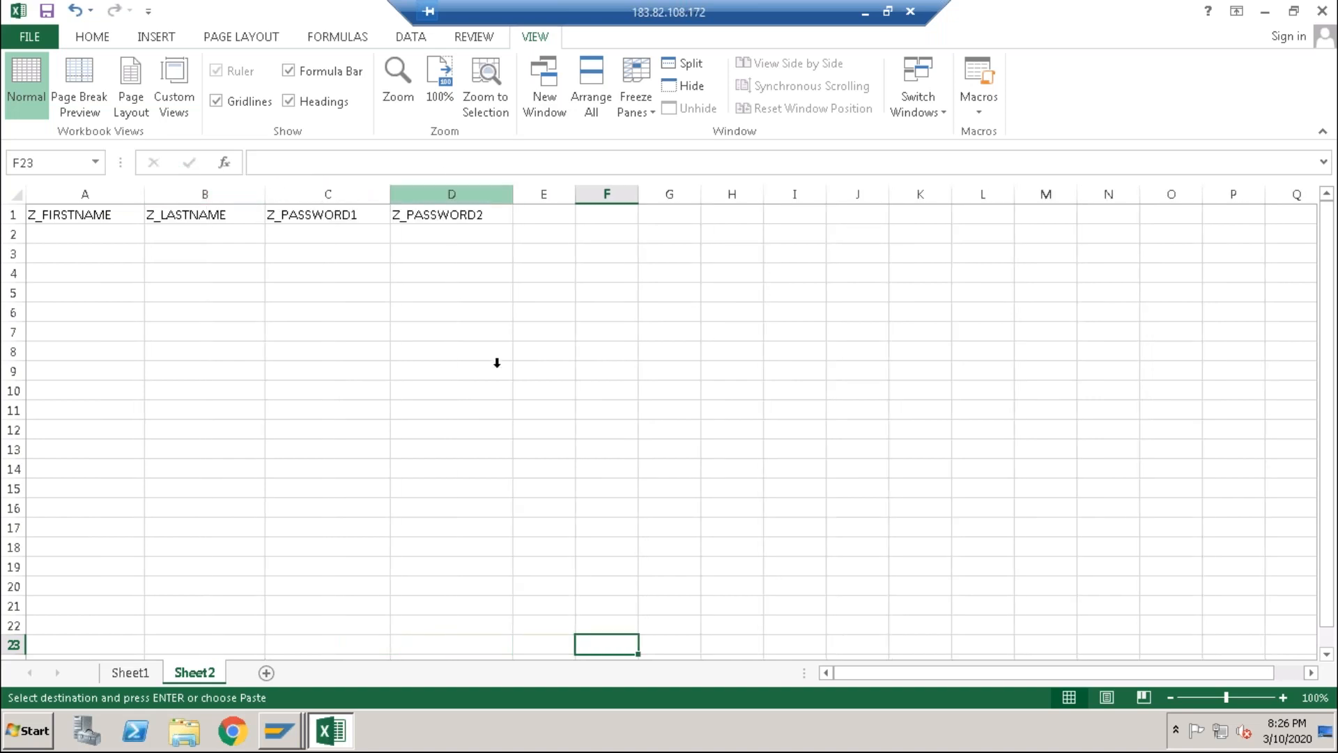
{"action": "left_click", "coordinate": [496, 366]}
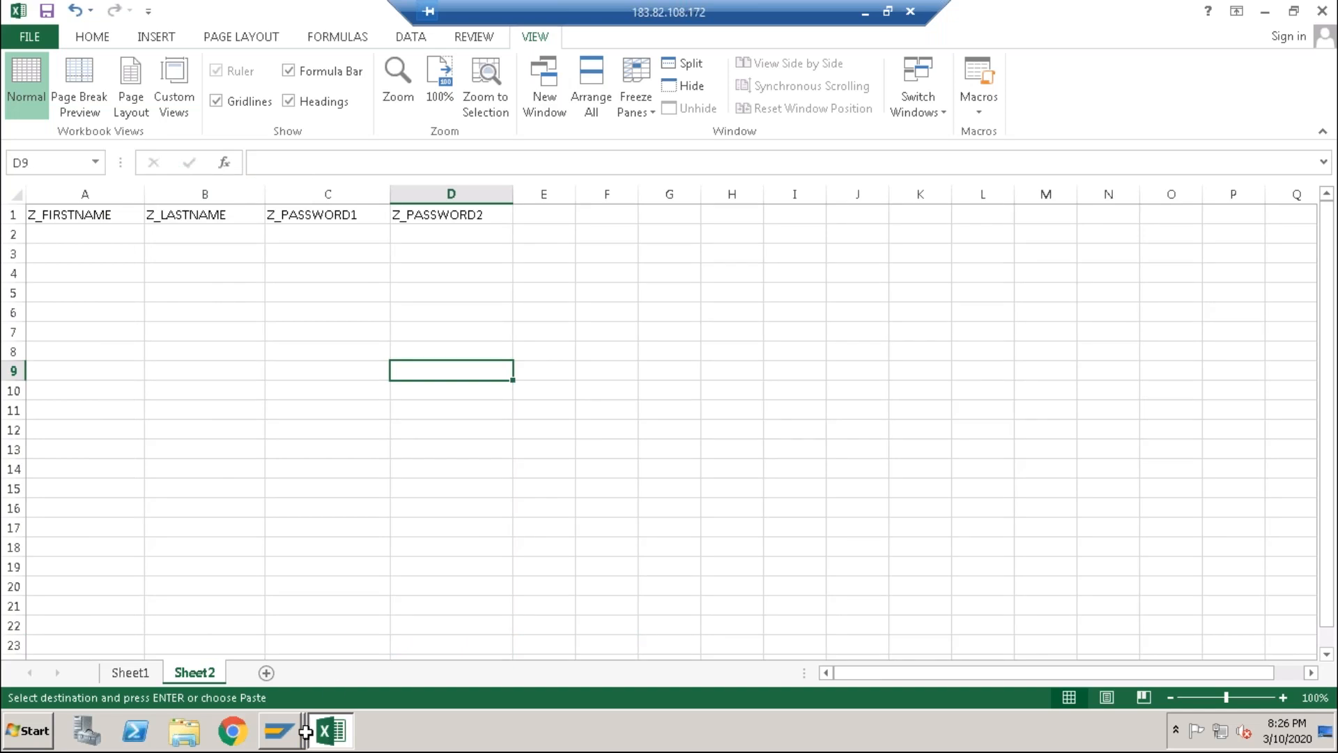
Step: Enter the first data row in A2:D2: basis10, a last name, and both password values
{"action": "left_click", "coordinate": [58, 231]}
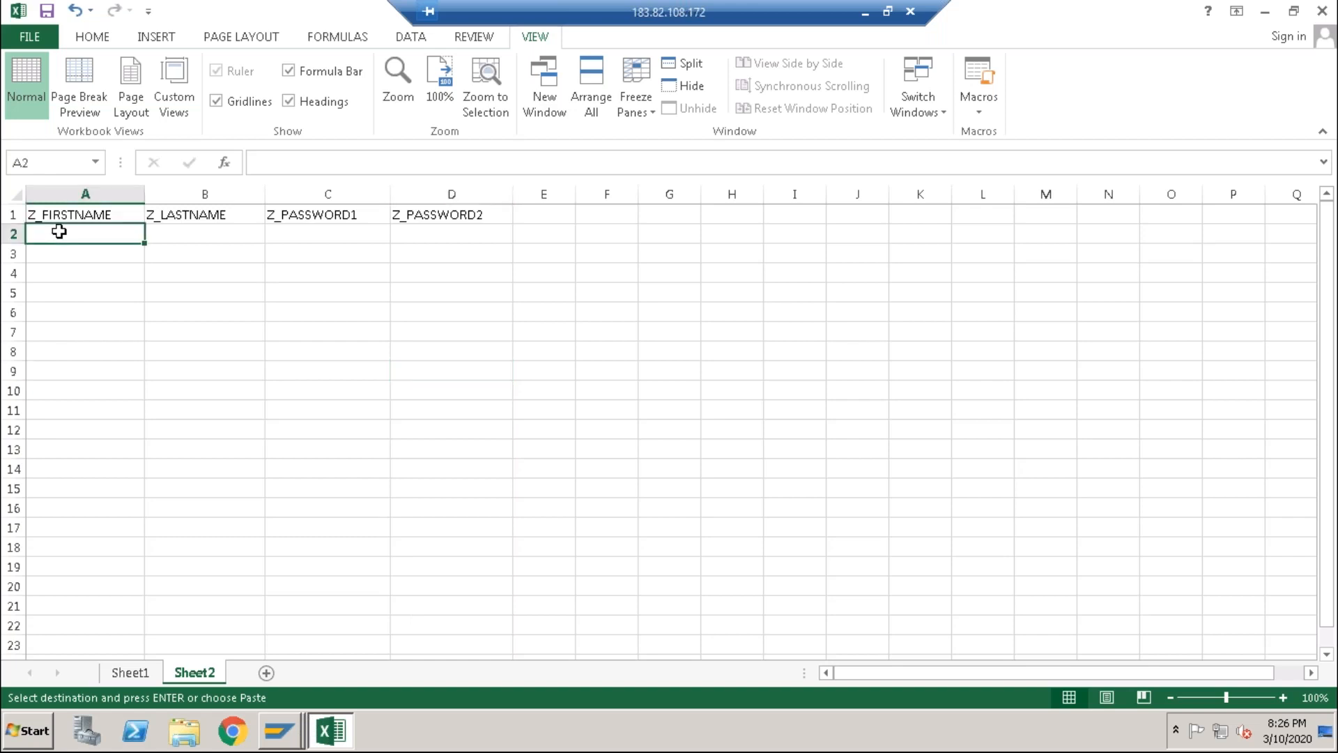
{"action": "key", "text": "Escape"}
{"action": "type", "text": "bas"}
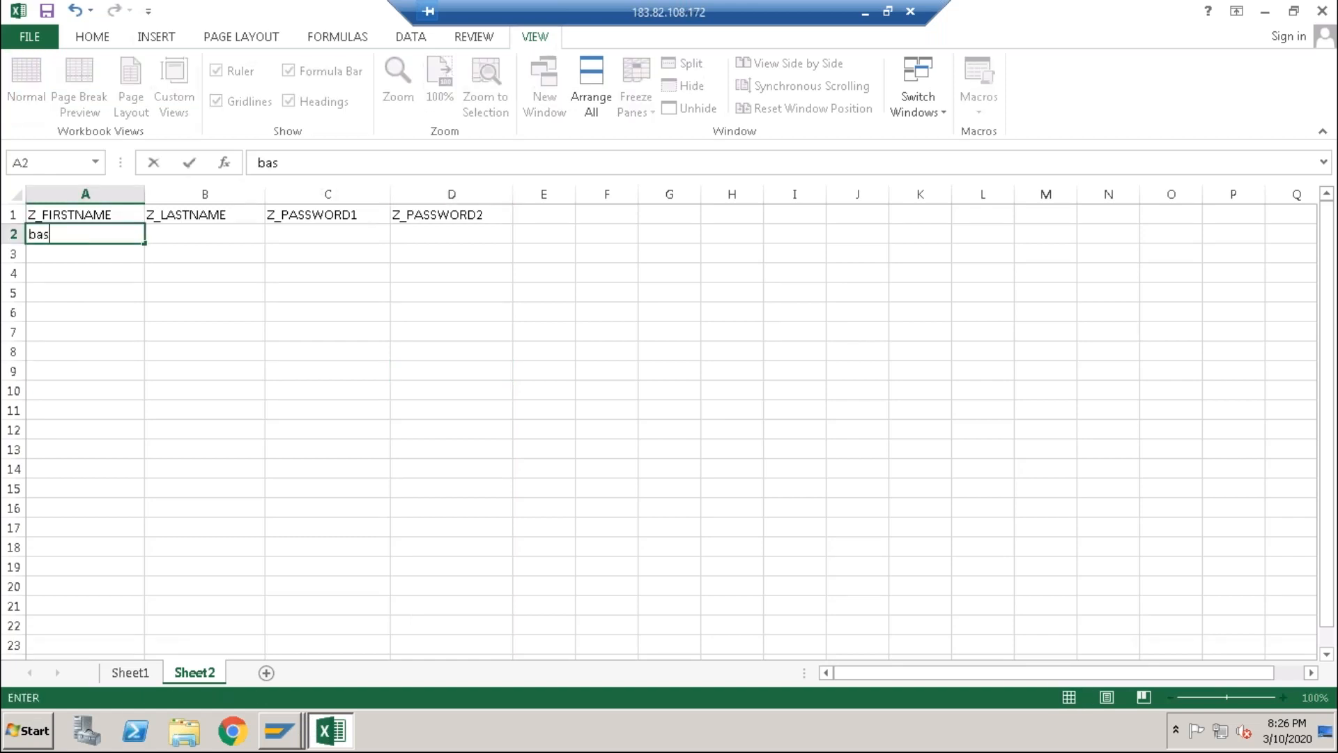
{"action": "type", "text": "is10"}
{"action": "left_click", "coordinate": [186, 237]}
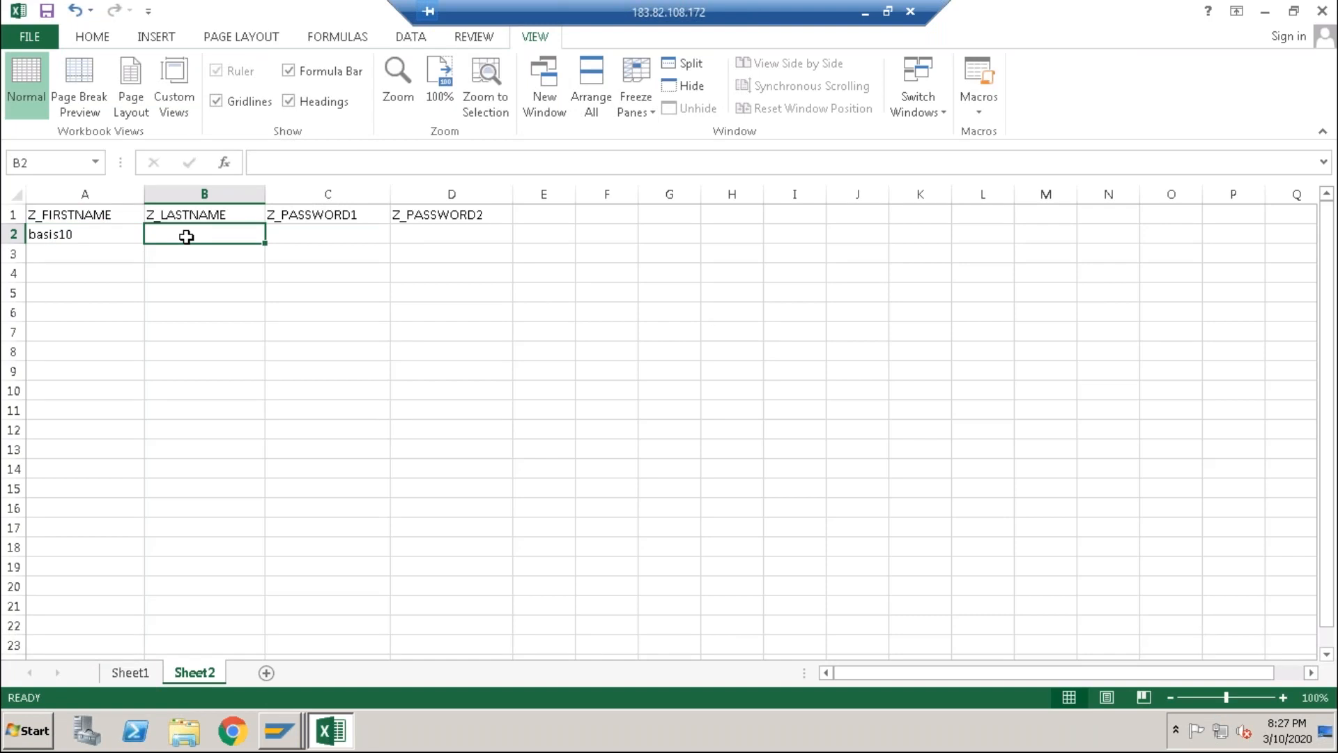
{"action": "type", "text": "joydip"}
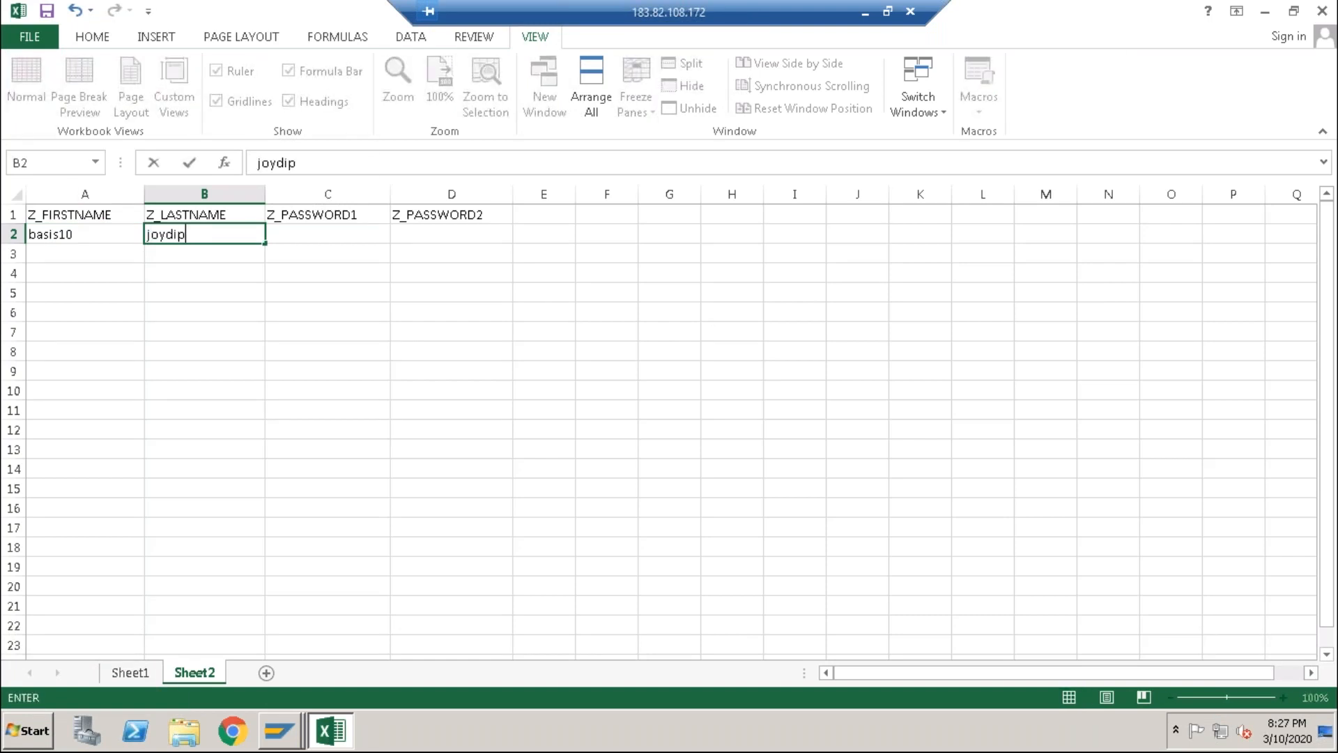
{"action": "left_click", "coordinate": [355, 235]}
{"action": "type", "text": "123456"}
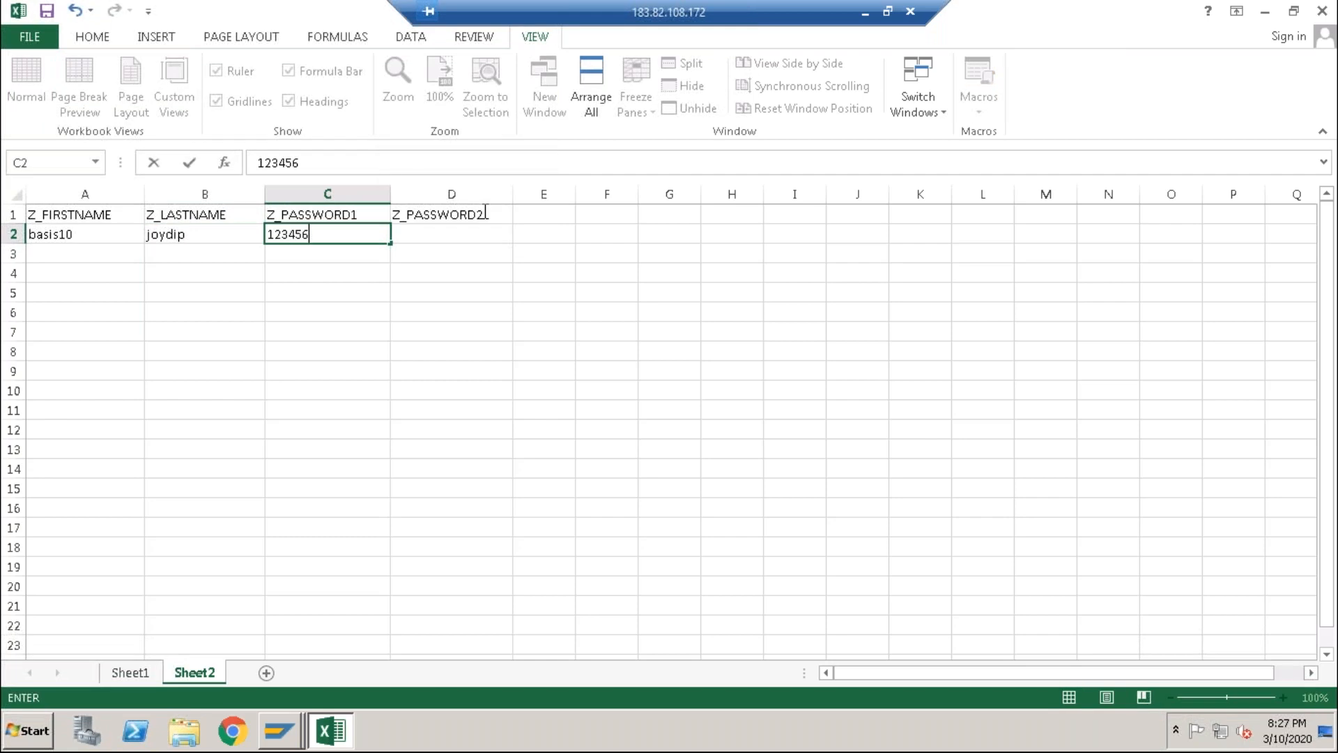
{"action": "left_click", "coordinate": [471, 232]}
{"action": "type", "text": "123456"}
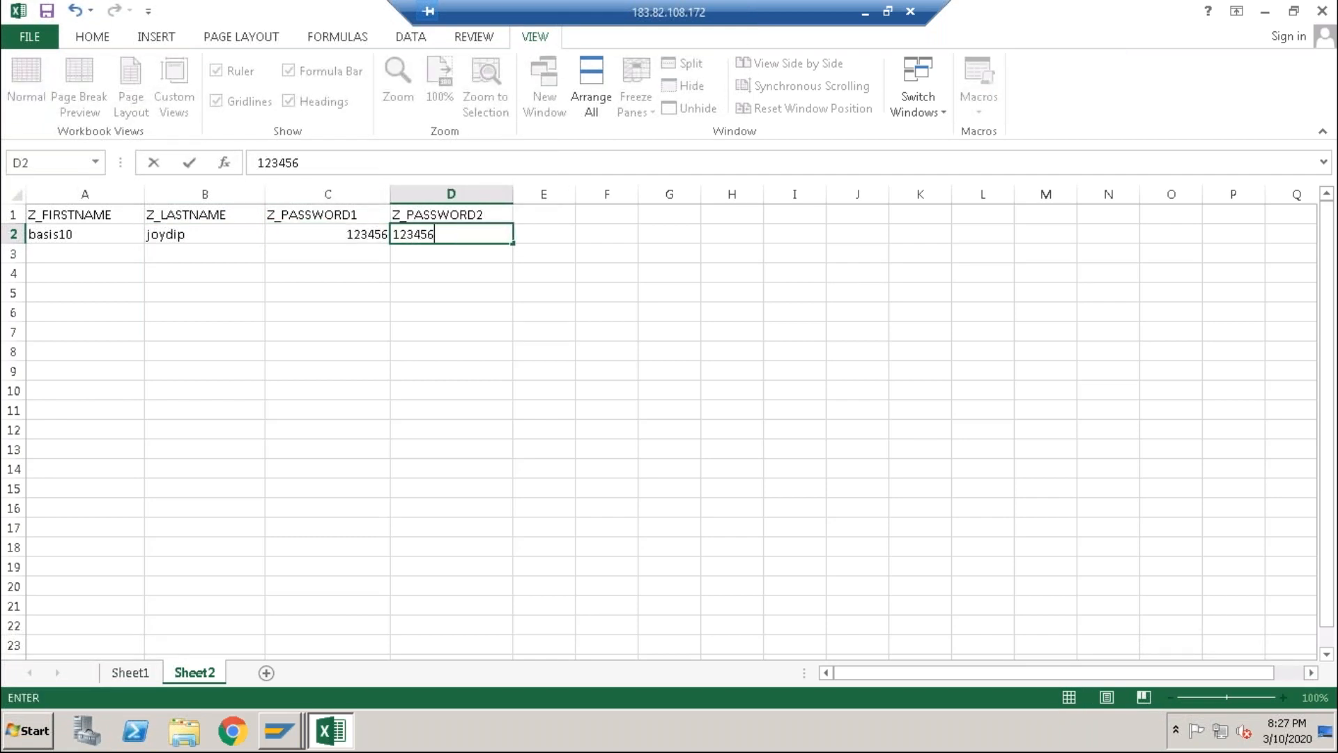
{"action": "left_click", "coordinate": [83, 234]}
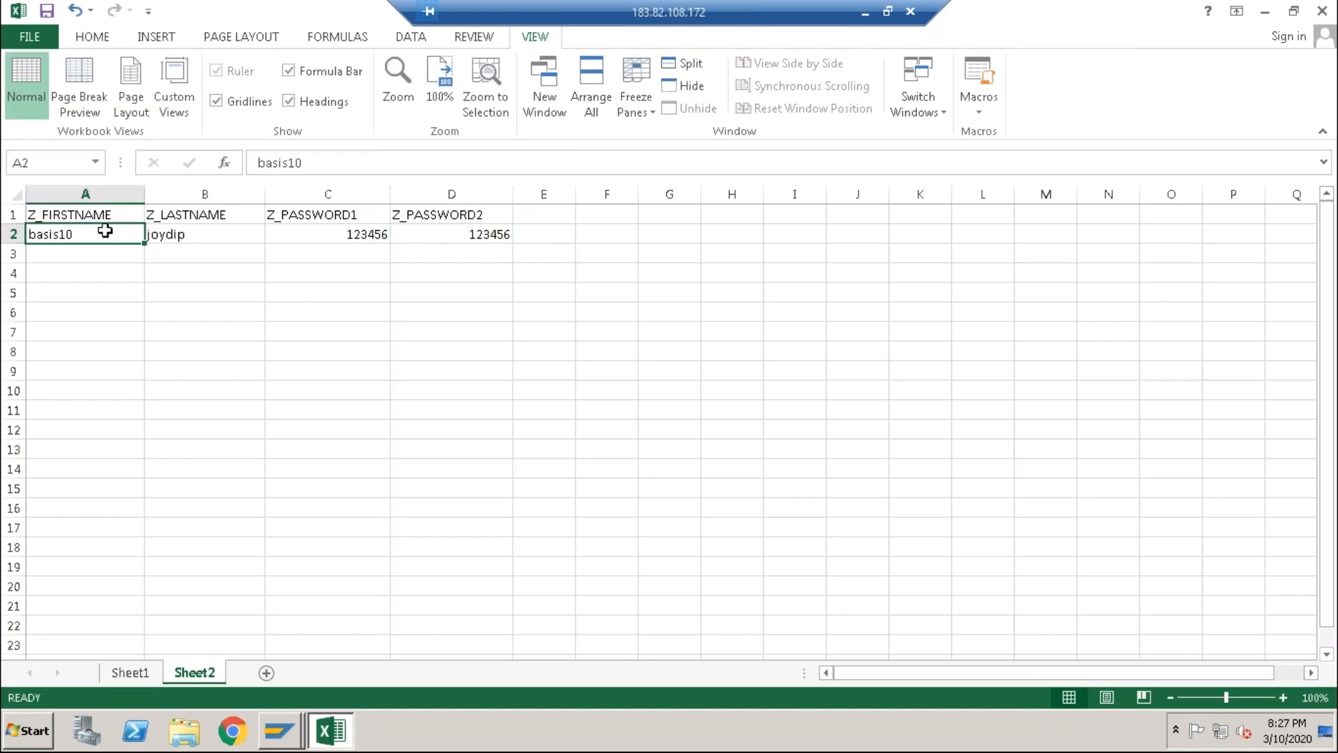
Step: Fill rows 3–10 with basis11–basis18 and copies of the last name and both passwords
{"action": "left_click_drag", "start_coordinate": [144, 243], "coordinate": [127, 399]}
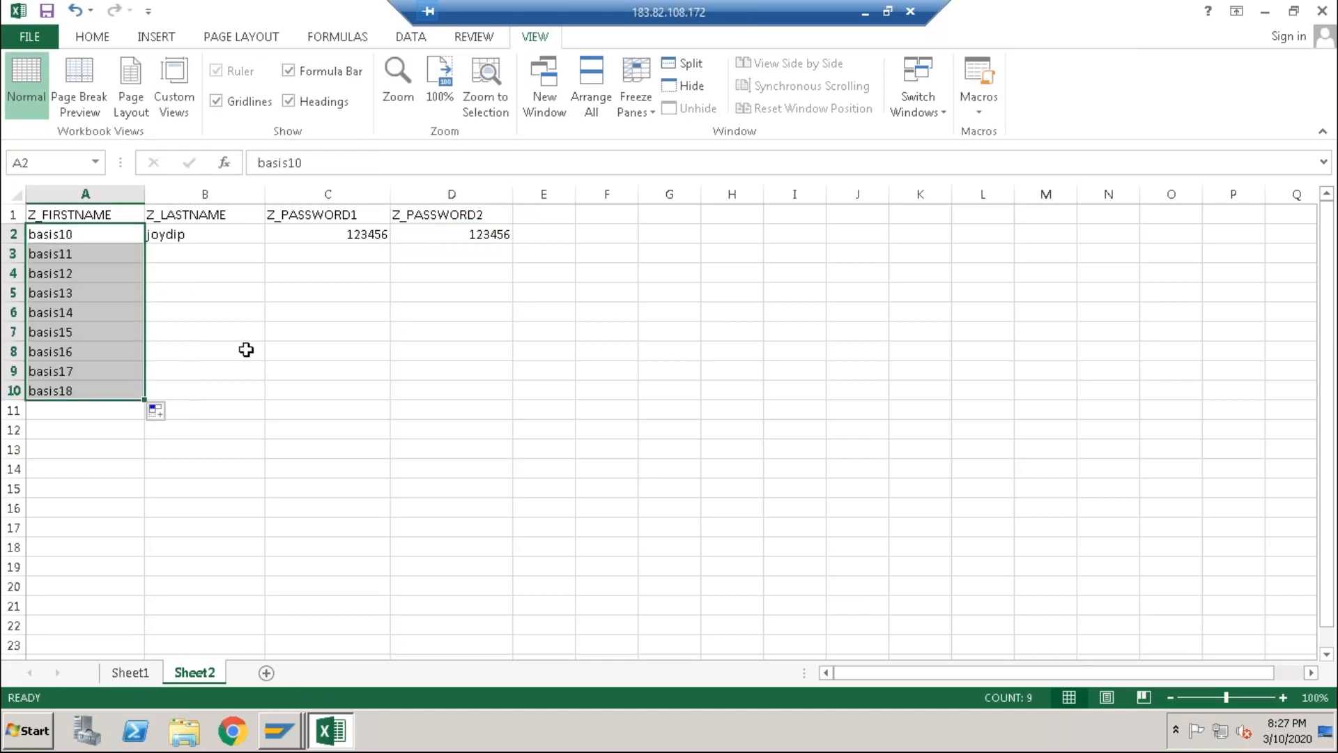
{"action": "left_click", "coordinate": [254, 237]}
{"action": "left_click_drag", "start_coordinate": [265, 243], "coordinate": [245, 398]}
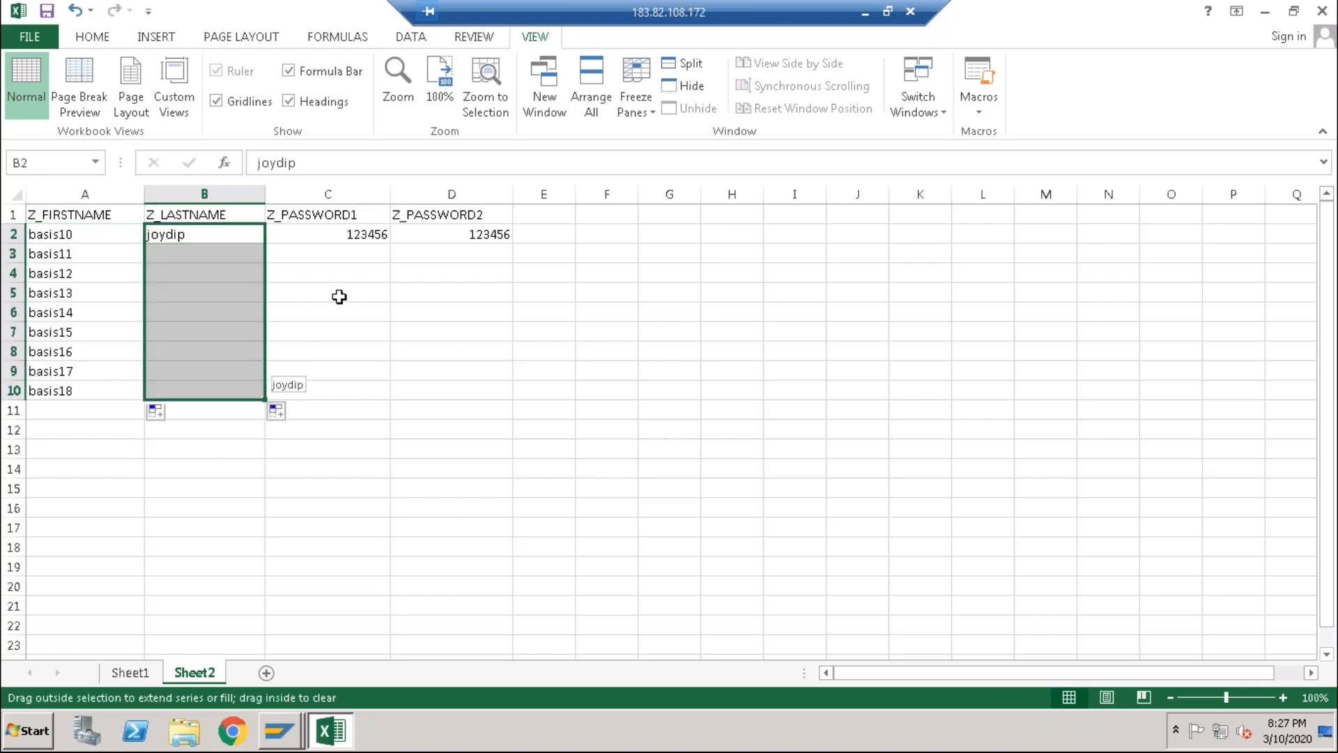
{"action": "left_click", "coordinate": [385, 239]}
{"action": "left_click_drag", "start_coordinate": [389, 241], "coordinate": [358, 410]}
{"action": "left_click", "coordinate": [501, 233]}
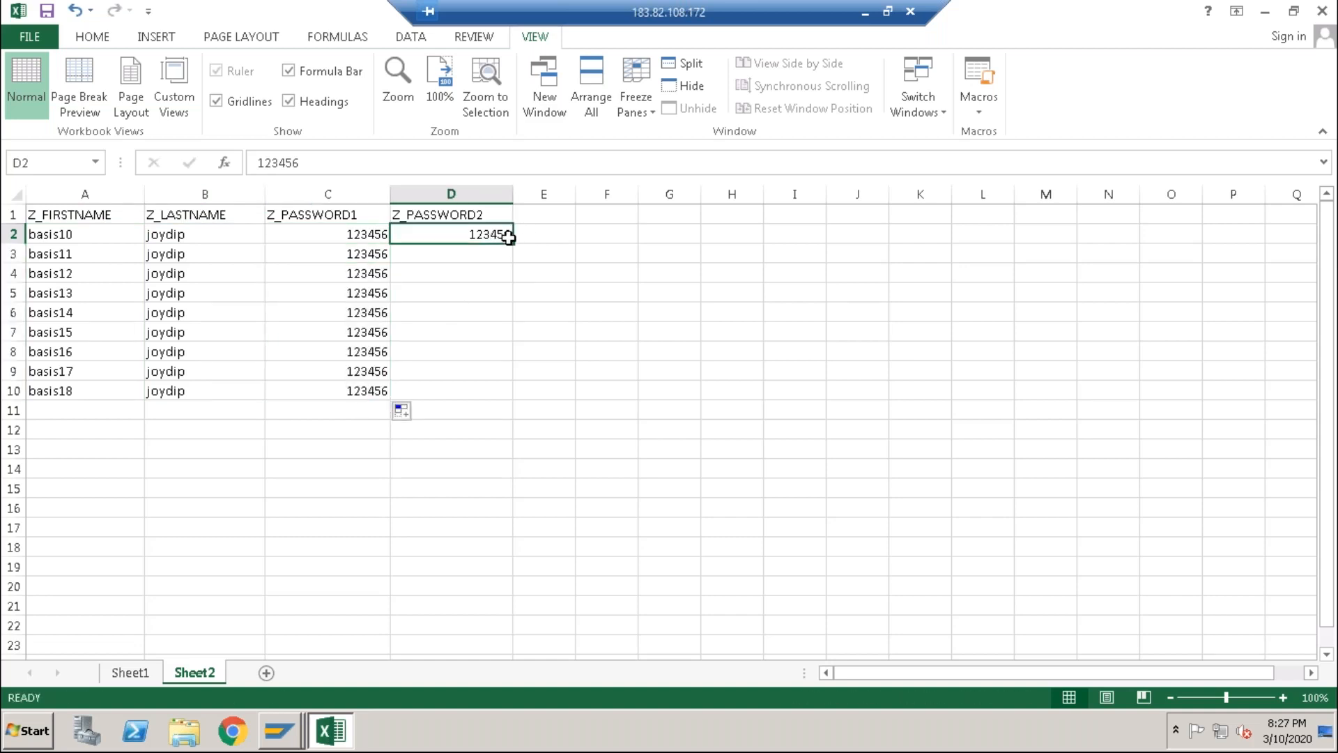
{"action": "left_click_drag", "start_coordinate": [513, 244], "coordinate": [502, 400]}
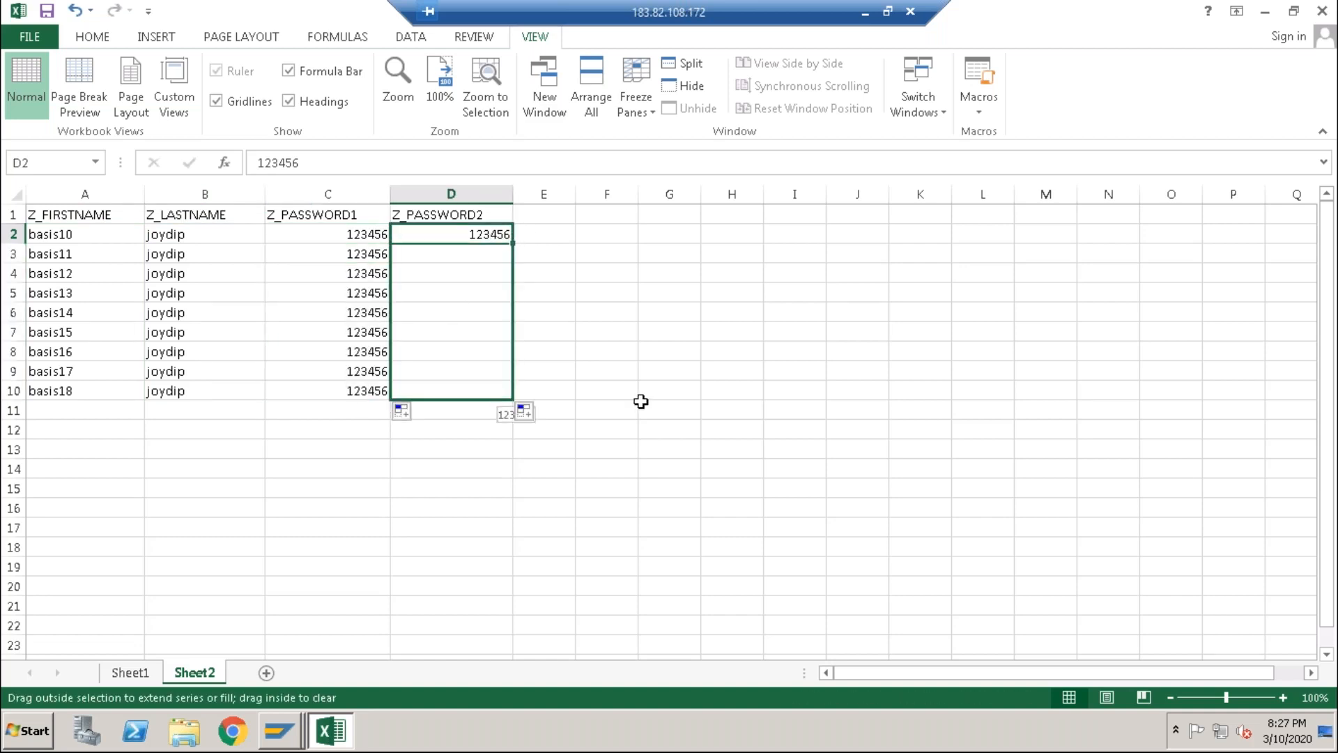
{"action": "left_click", "coordinate": [493, 349]}
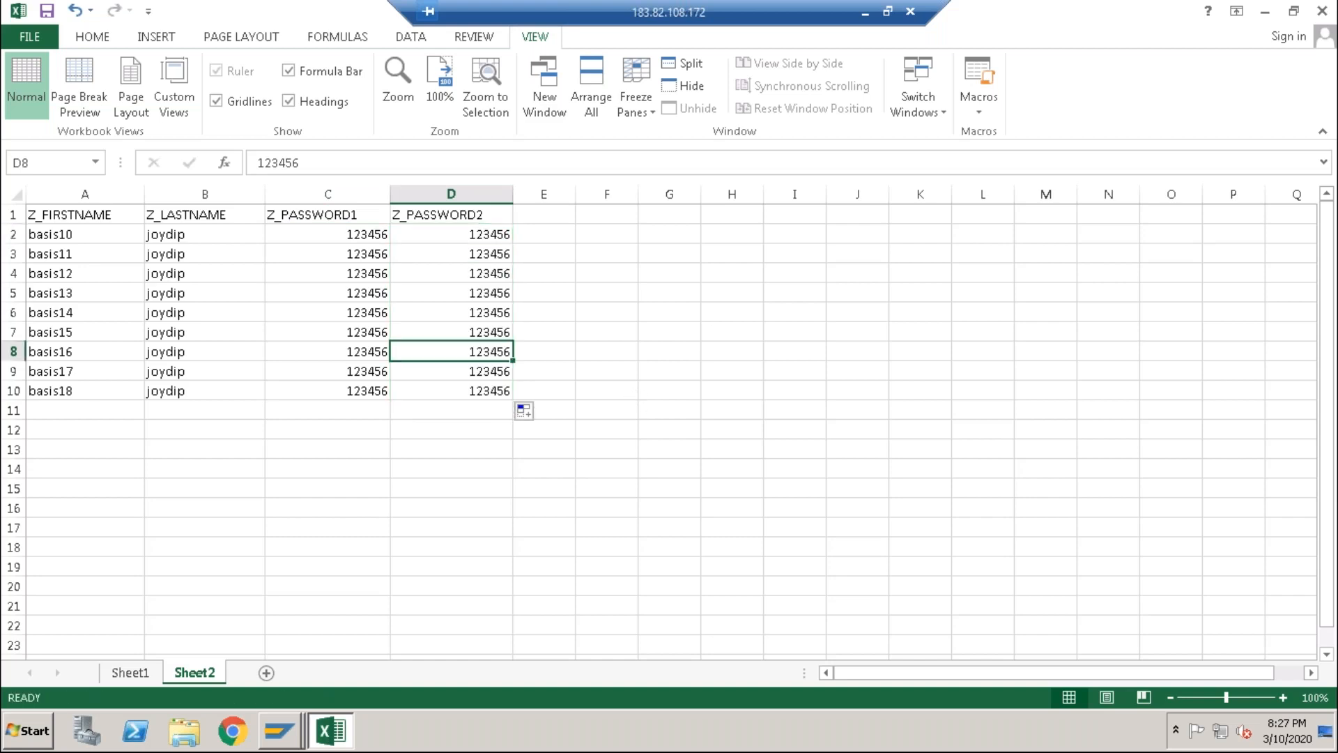
{"action": "left_click", "coordinate": [693, 415]}
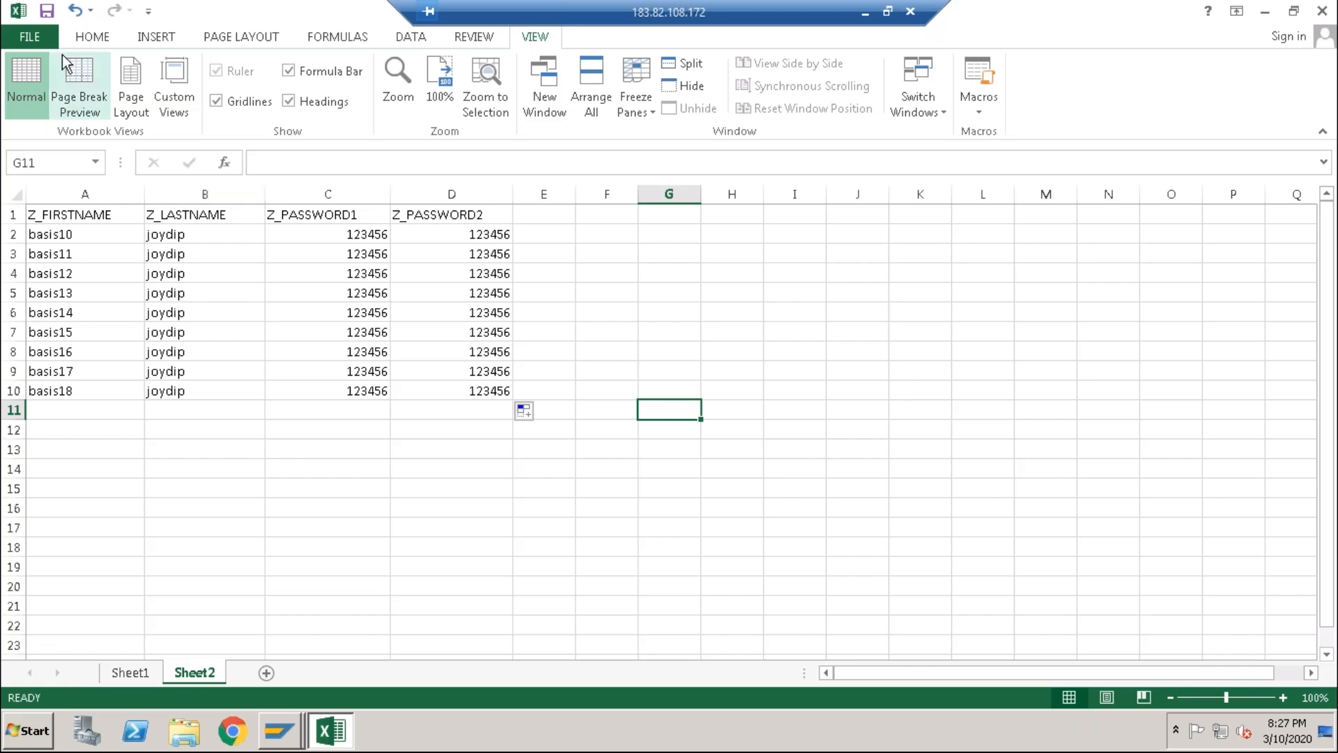
Step: In Save As, browse to the SAP\SAP GUI folder and name the file lsmw
{"action": "left_click", "coordinate": [35, 32]}
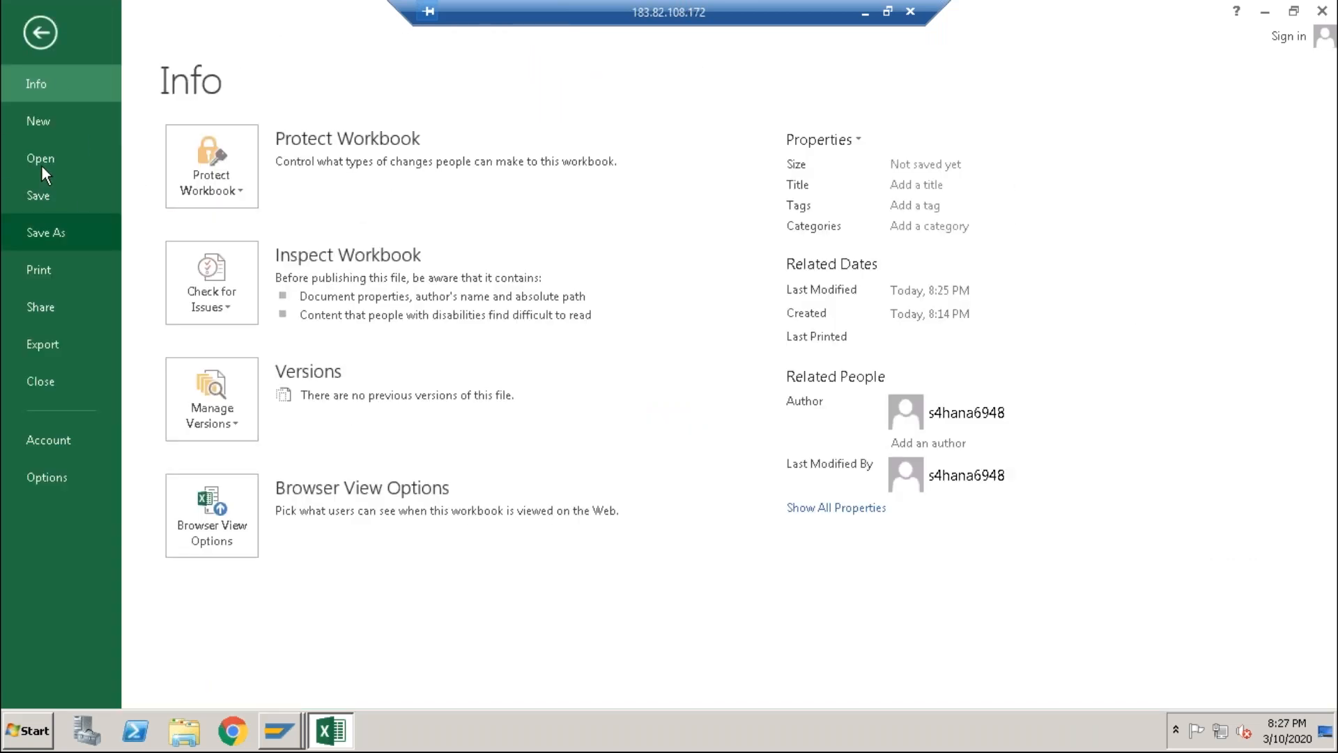
{"action": "left_click", "coordinate": [56, 232]}
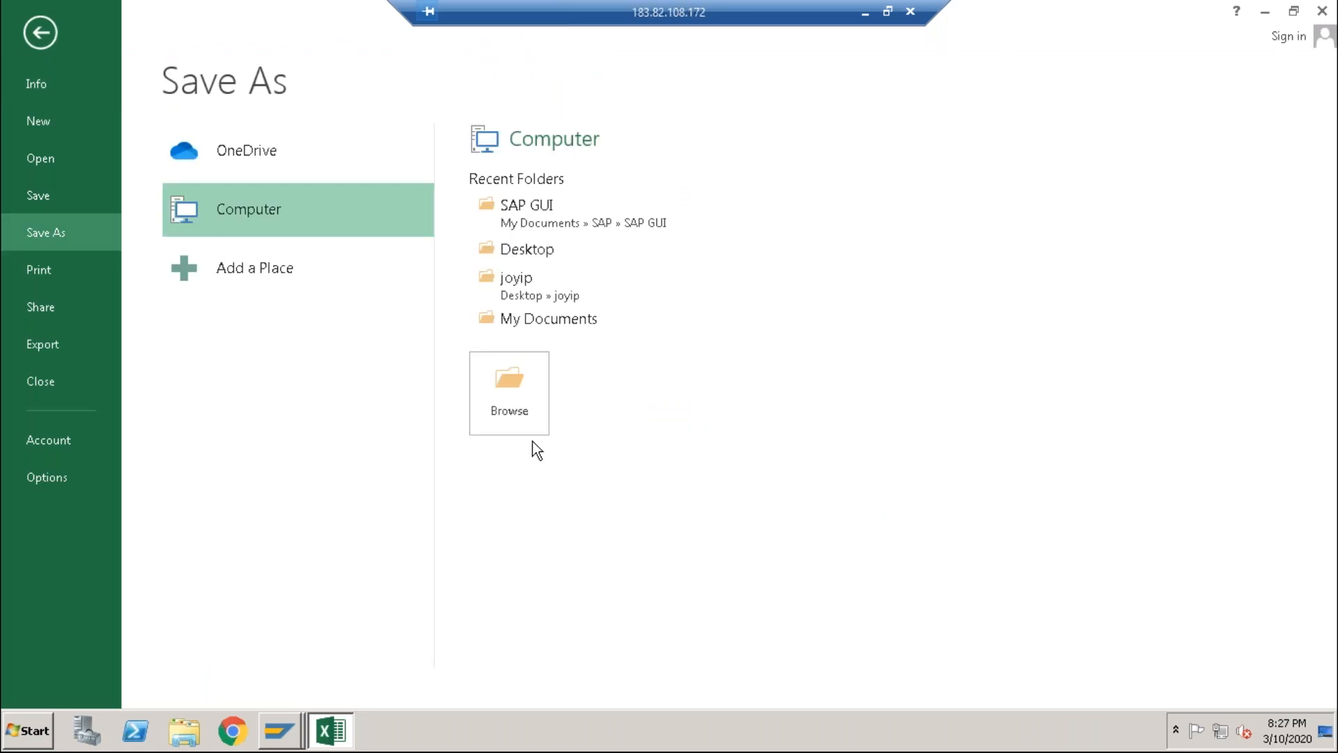
{"action": "left_click", "coordinate": [528, 413]}
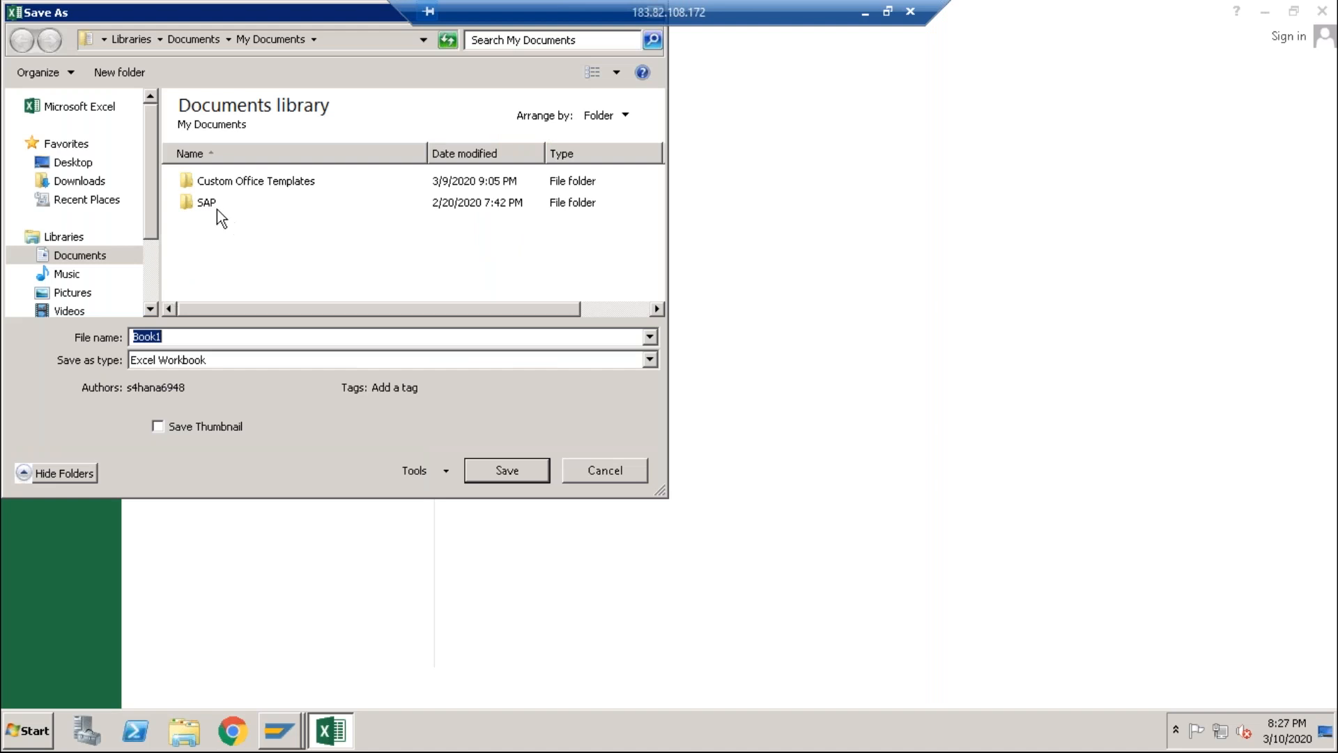
{"action": "double_click", "coordinate": [216, 207]}
{"action": "double_click", "coordinate": [235, 185]}
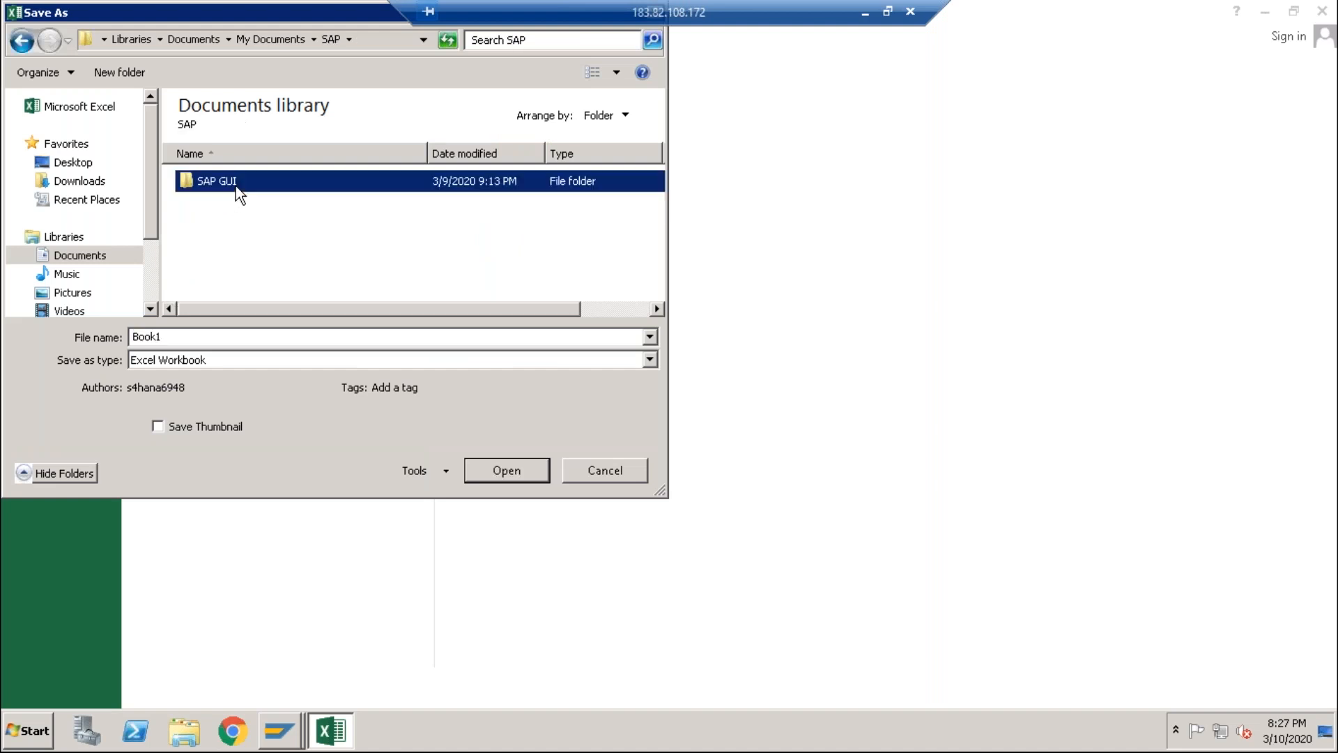
{"action": "double_click", "coordinate": [230, 336]}
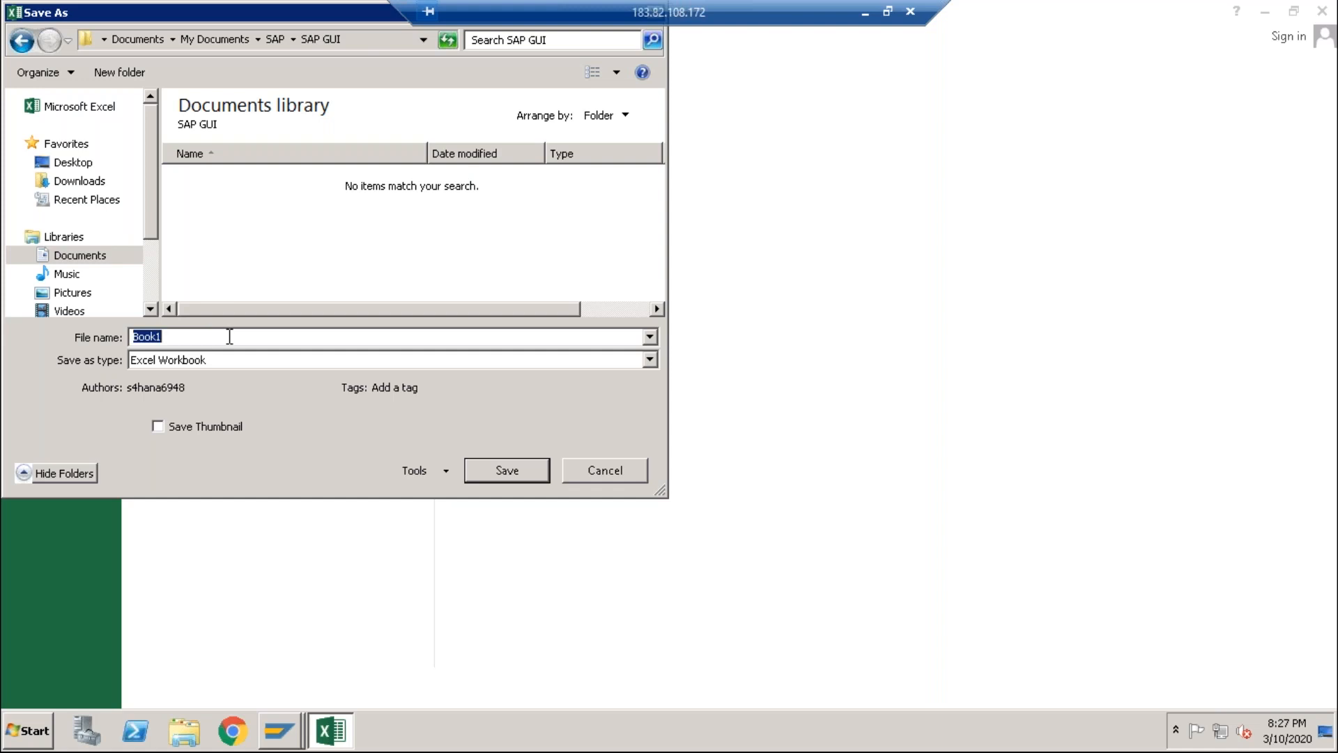
{"action": "key", "text": "BackSpace"}
{"action": "type", "text": "lsmw"}
Step: Save the active sheet as Text (MS-DOS), keeping that format when asked
{"action": "left_click", "coordinate": [656, 358]}
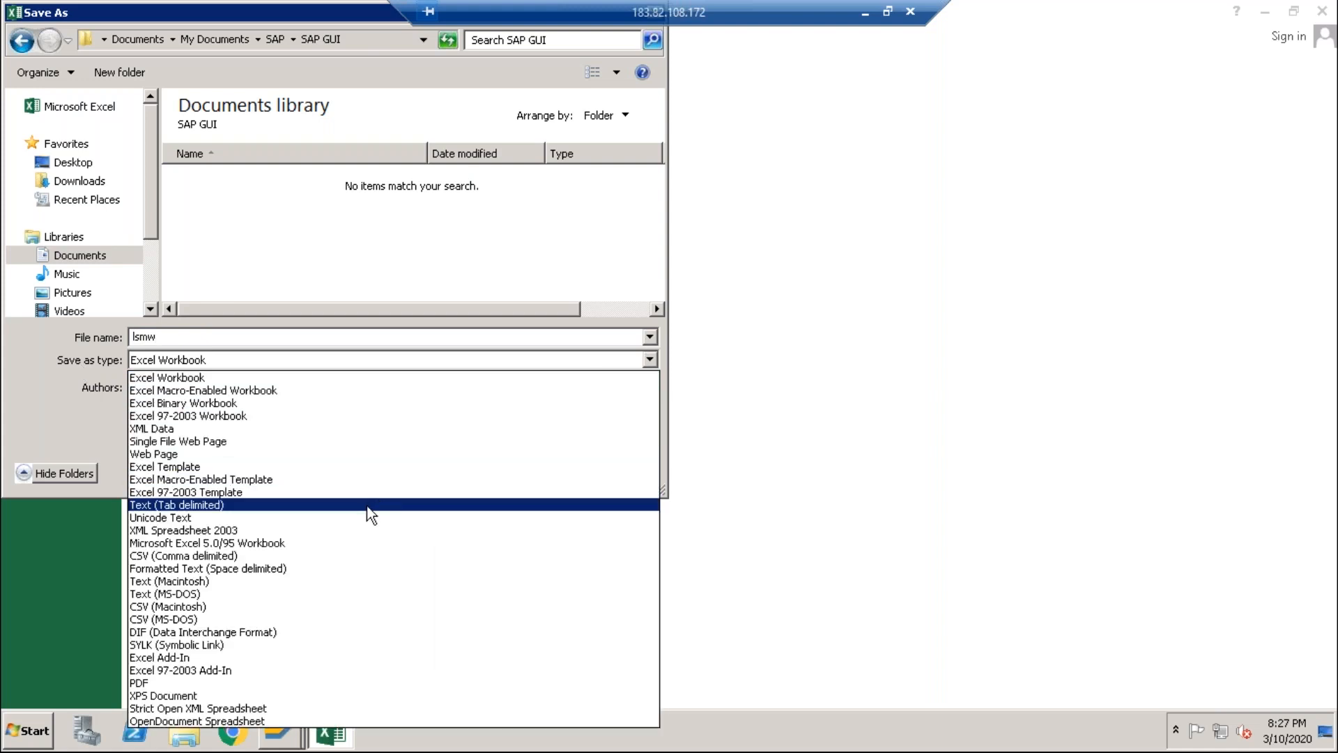
{"action": "left_click", "coordinate": [271, 595]}
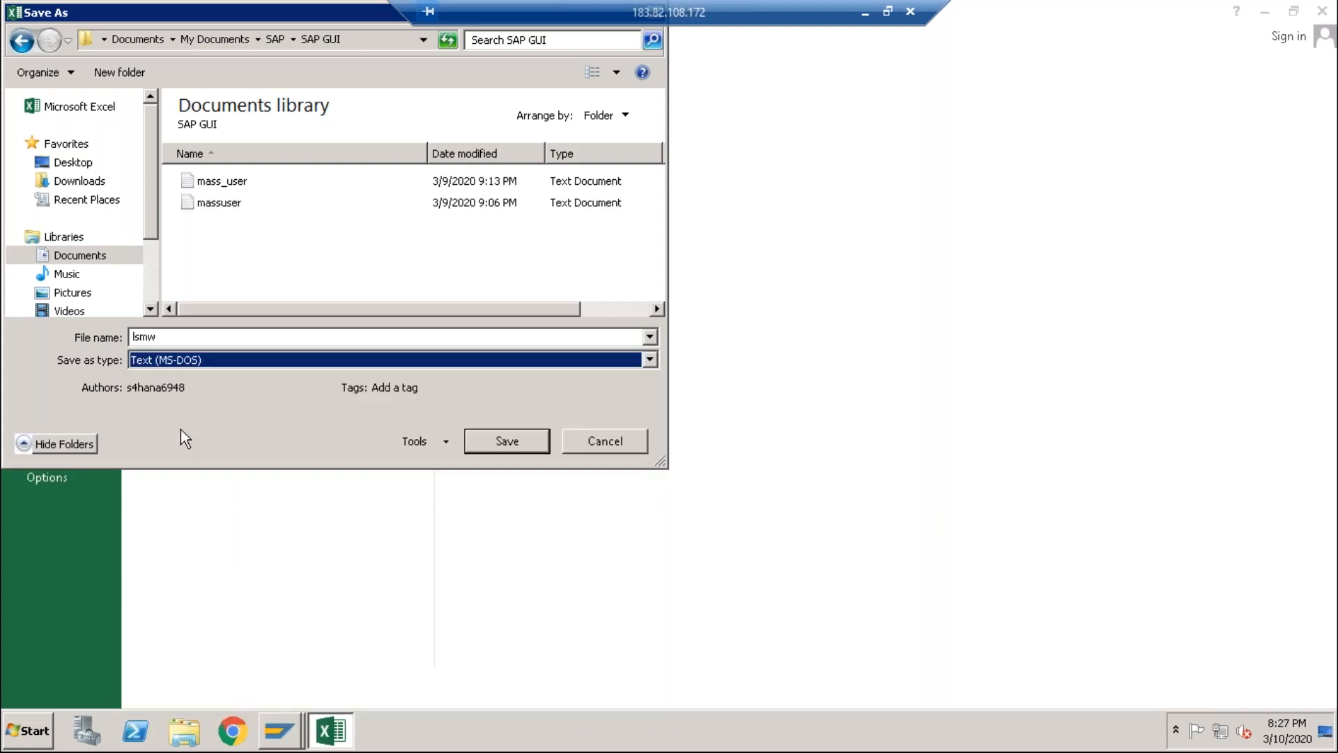
{"action": "left_click", "coordinate": [504, 451]}
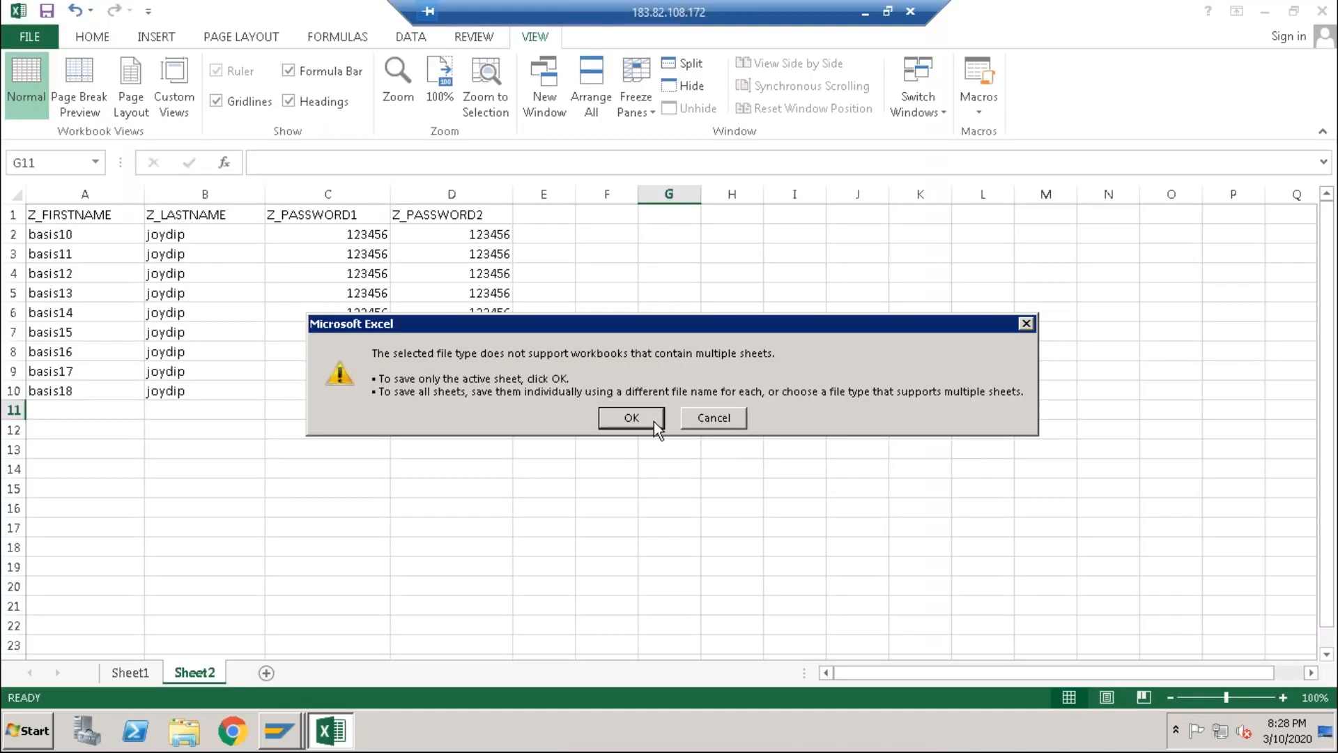
{"action": "left_click", "coordinate": [657, 419]}
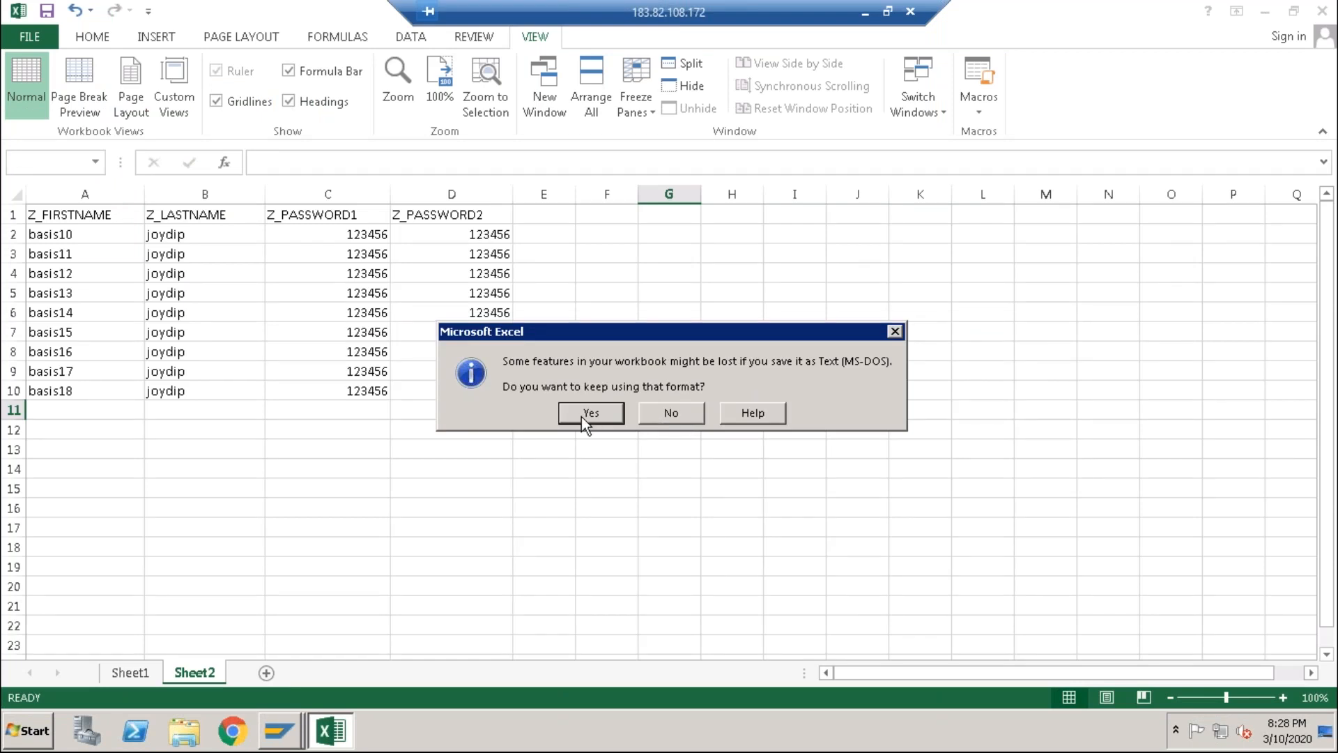
{"action": "left_click", "coordinate": [581, 416]}
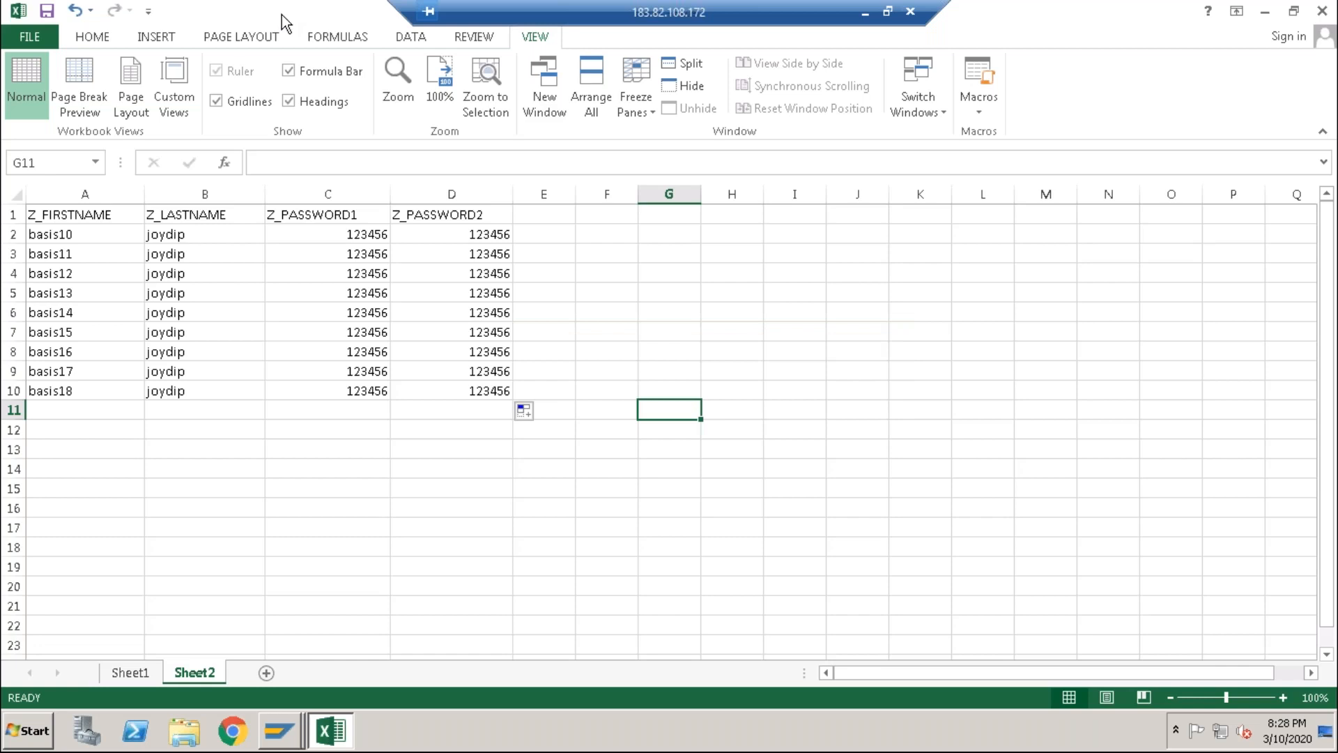
{"action": "left_click", "coordinate": [182, 729]}
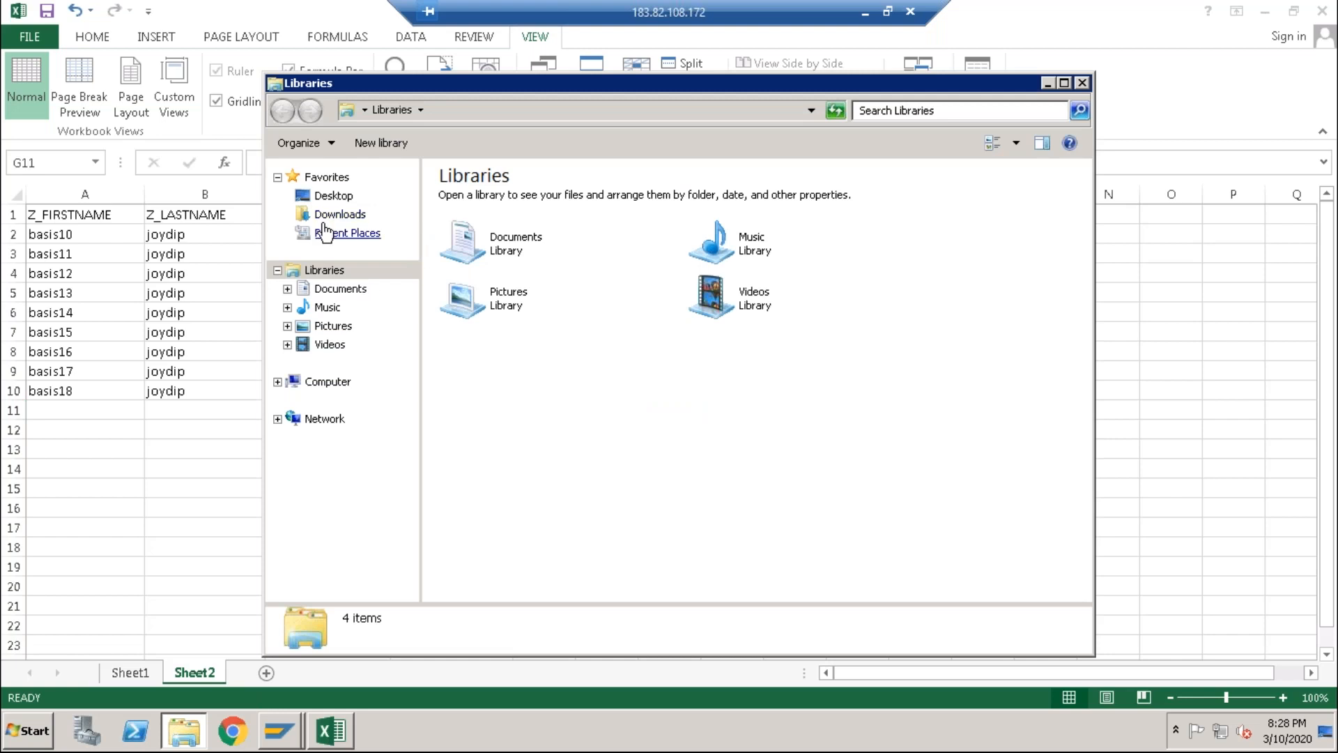
Step: Open lsmw from Documents > SAP > SAP GUI in Notepad to check the tab separators, then close it
{"action": "left_click", "coordinate": [335, 290]}
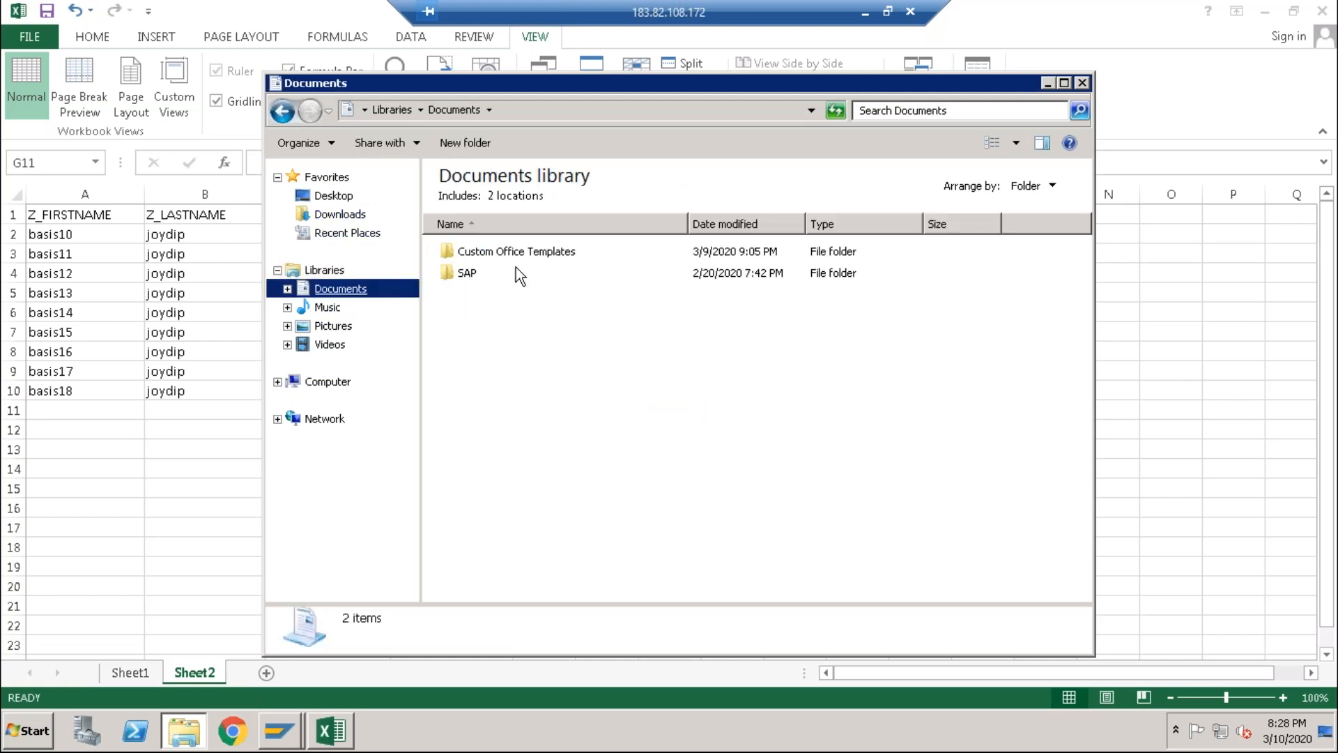
{"action": "double_click", "coordinate": [481, 271]}
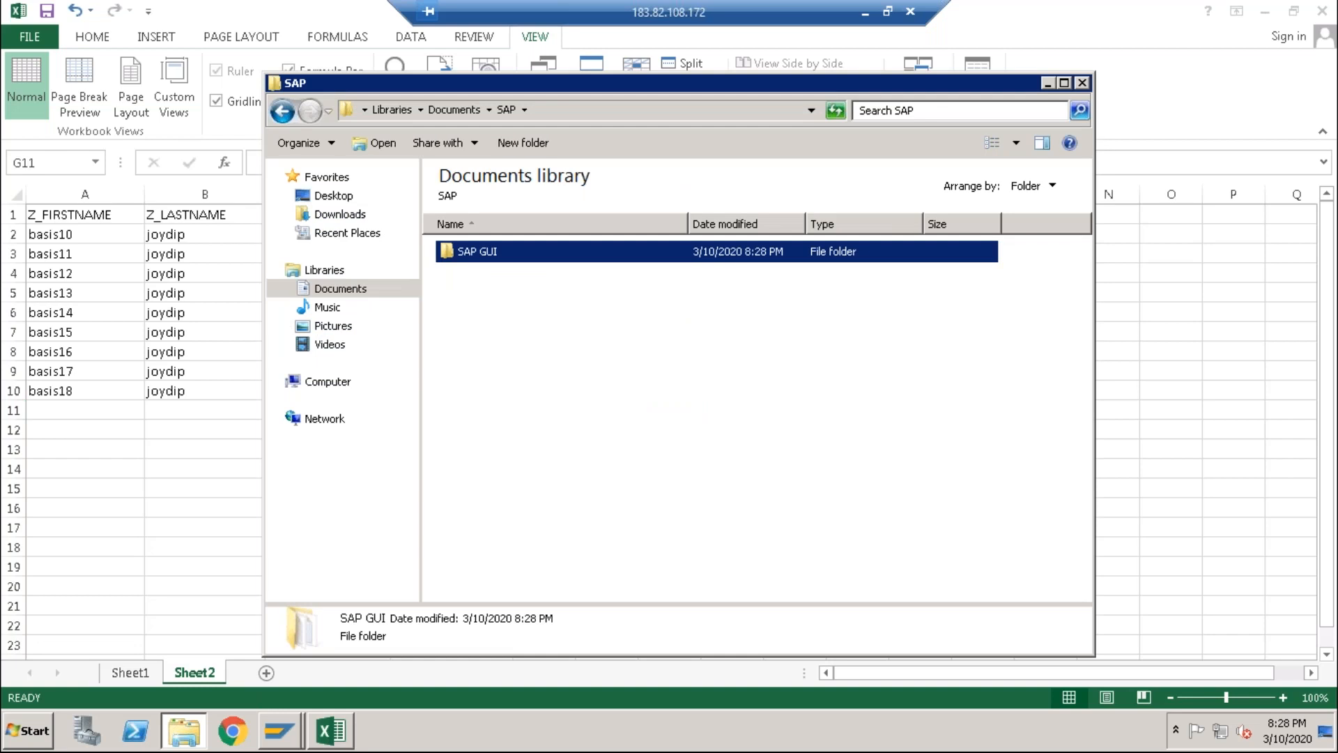
{"action": "double_click", "coordinate": [477, 252]}
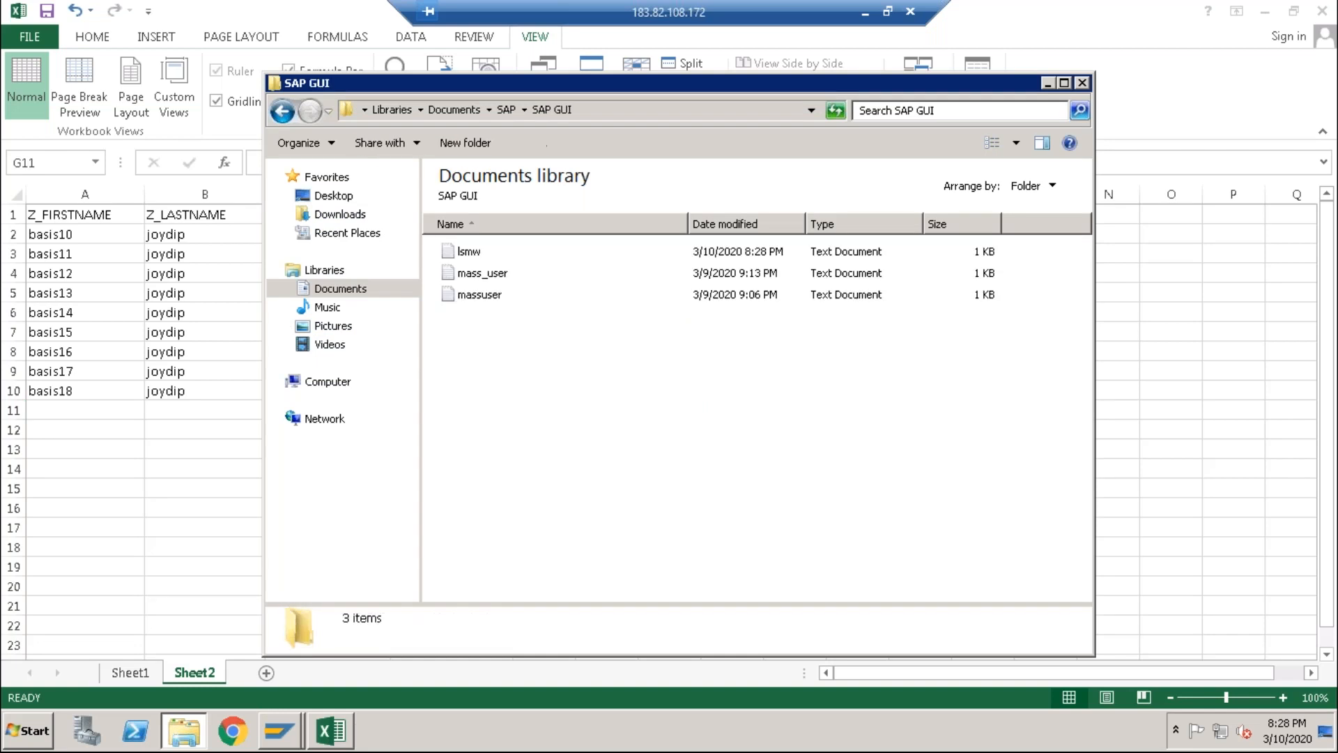
{"action": "double_click", "coordinate": [468, 252]}
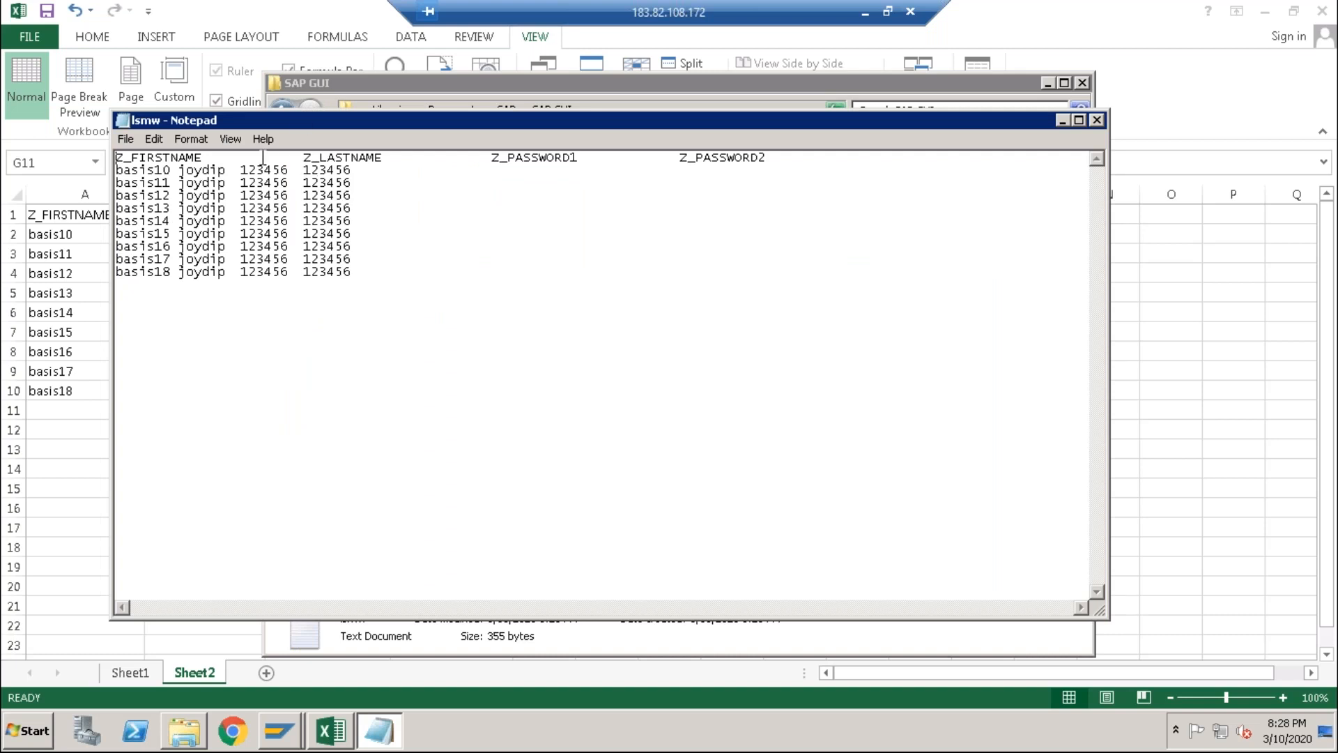
{"action": "left_click_drag", "start_coordinate": [216, 158], "coordinate": [483, 161]}
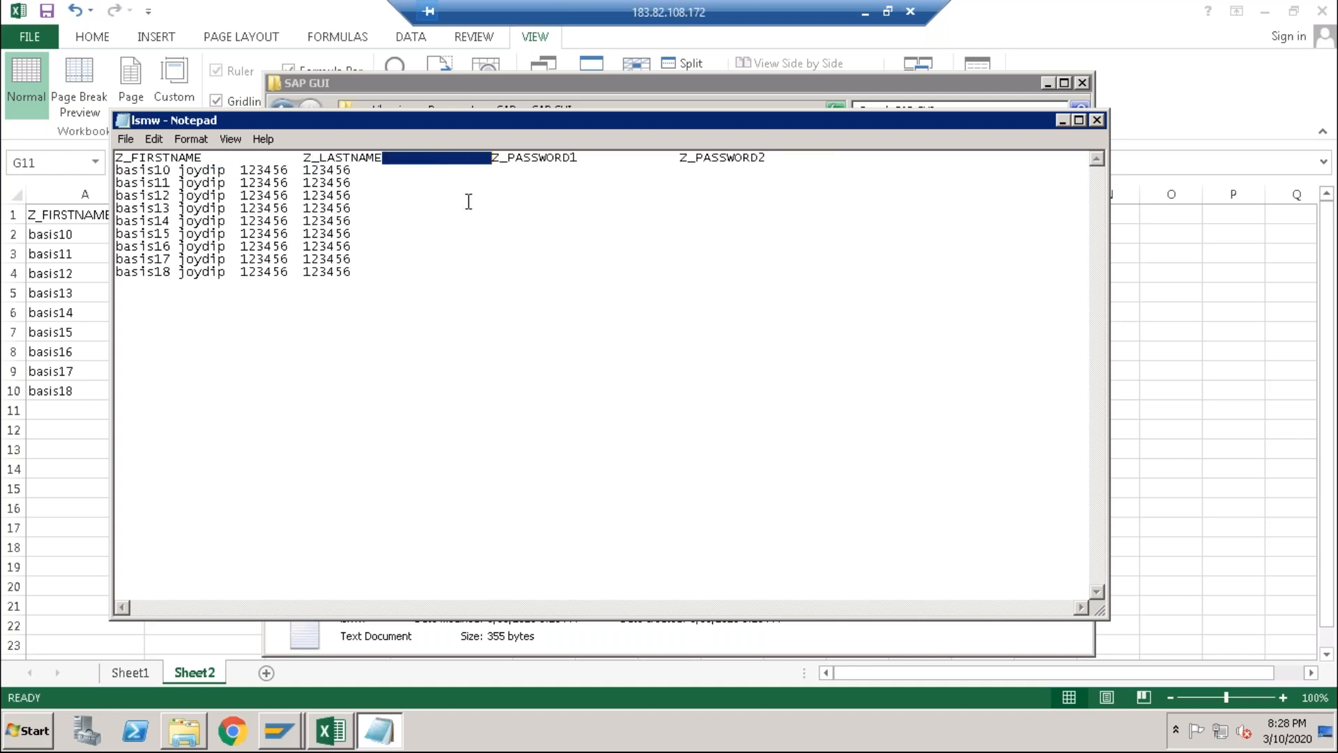
{"action": "left_click", "coordinate": [552, 327]}
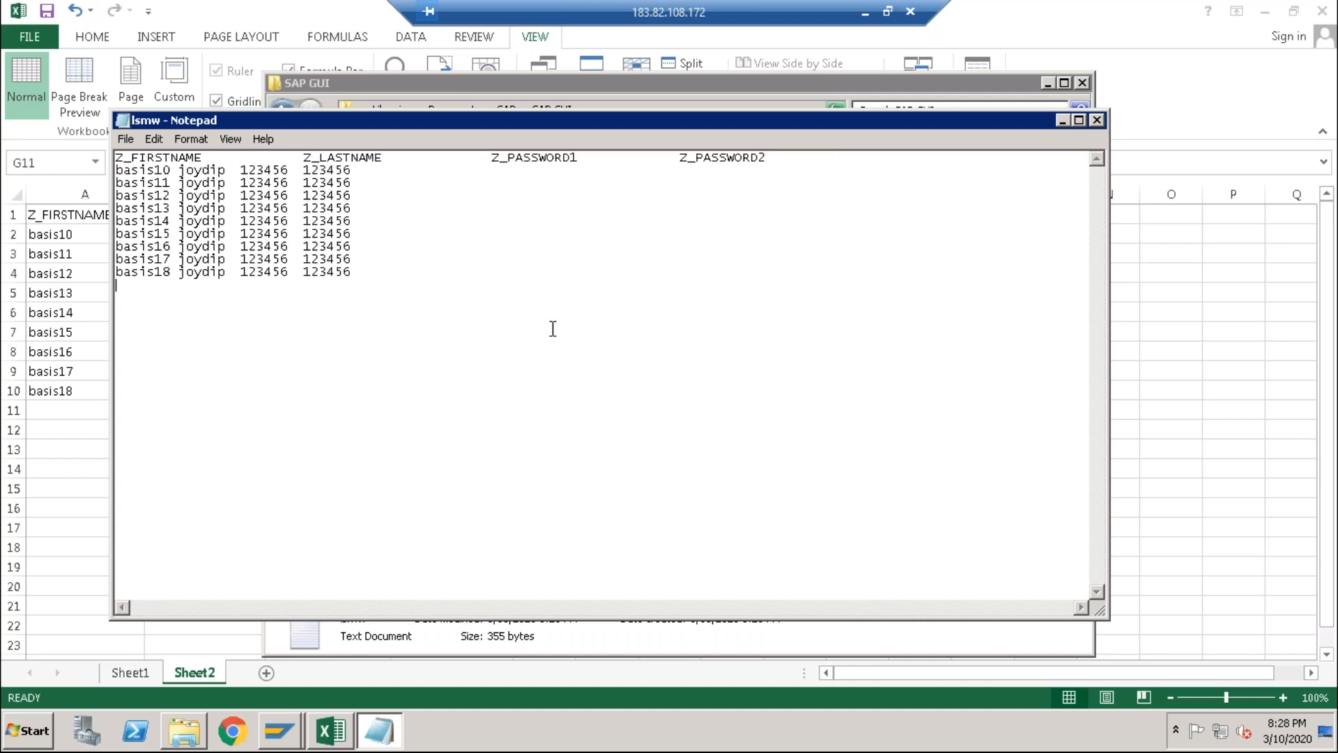
{"action": "left_click", "coordinate": [1097, 120]}
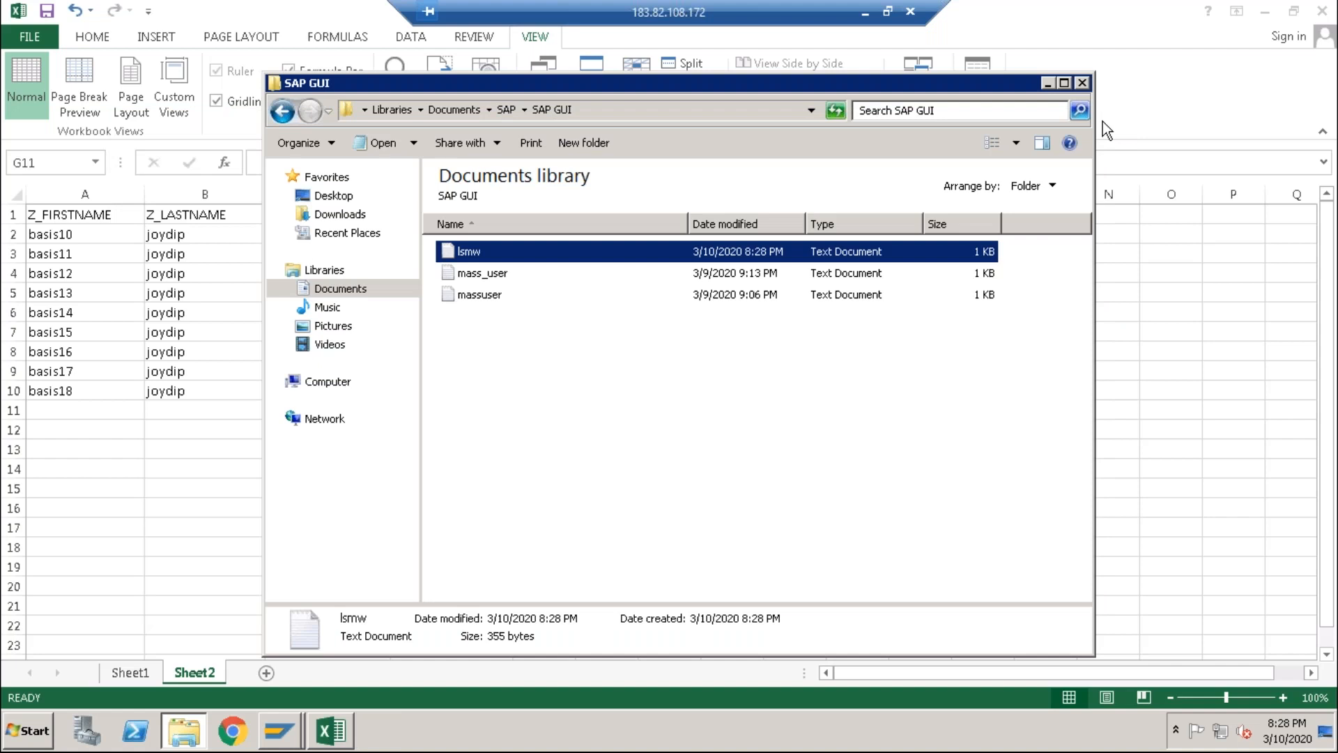
Step: Close Excel without saving changes and close the SAP GUI folder window
{"action": "left_click", "coordinate": [177, 601]}
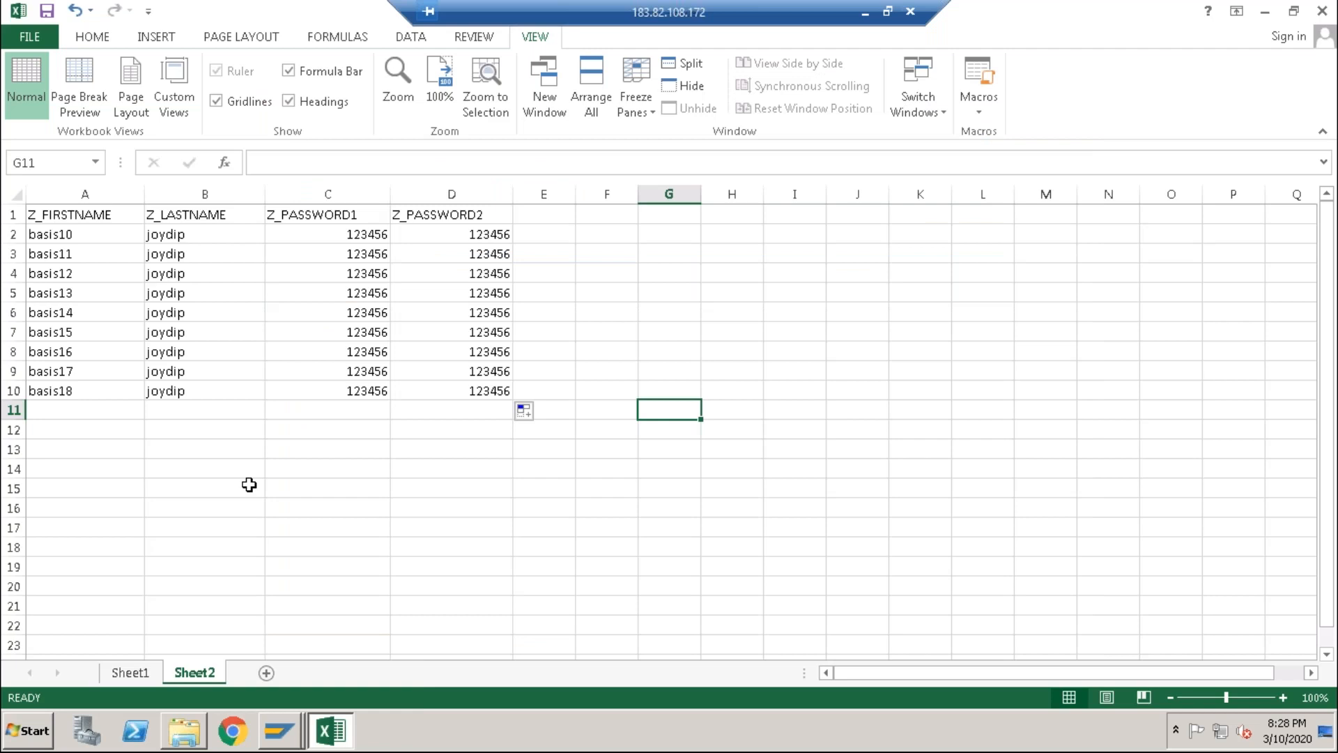
{"action": "double_click", "coordinate": [277, 17]}
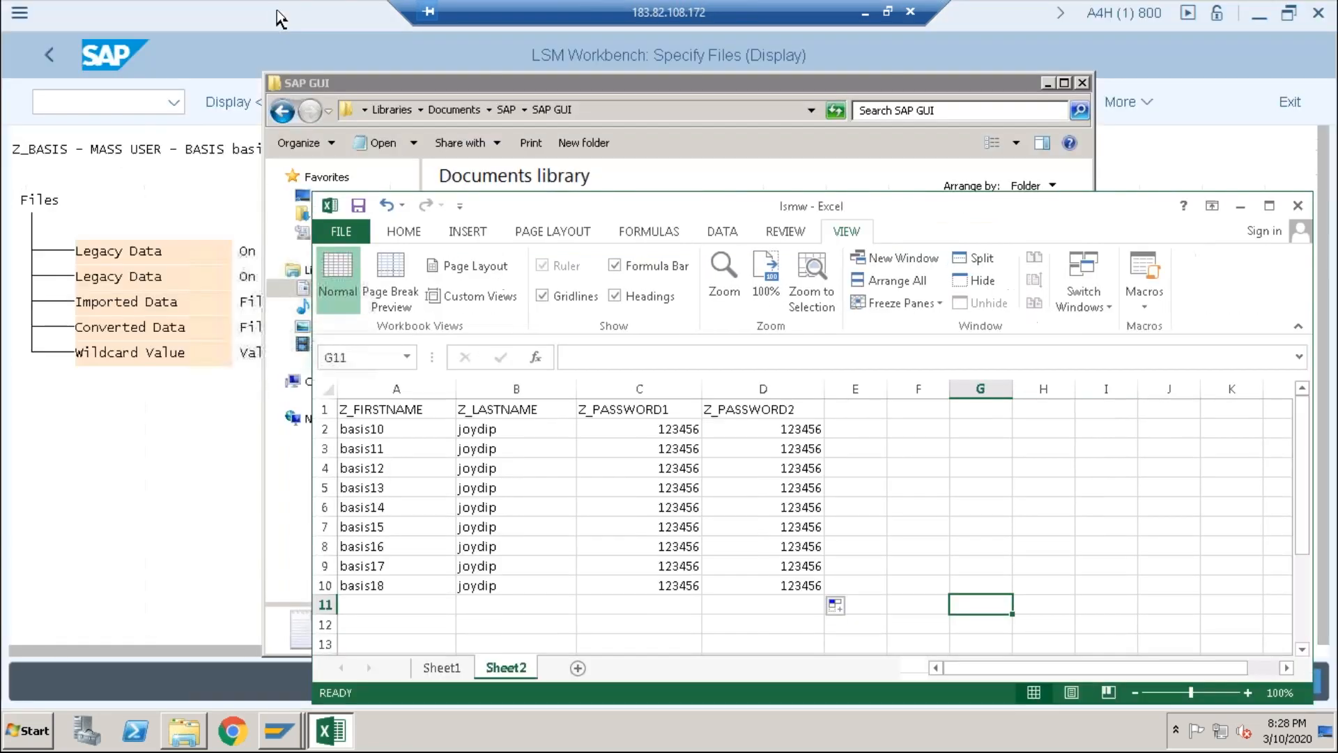
{"action": "left_click", "coordinate": [1297, 205]}
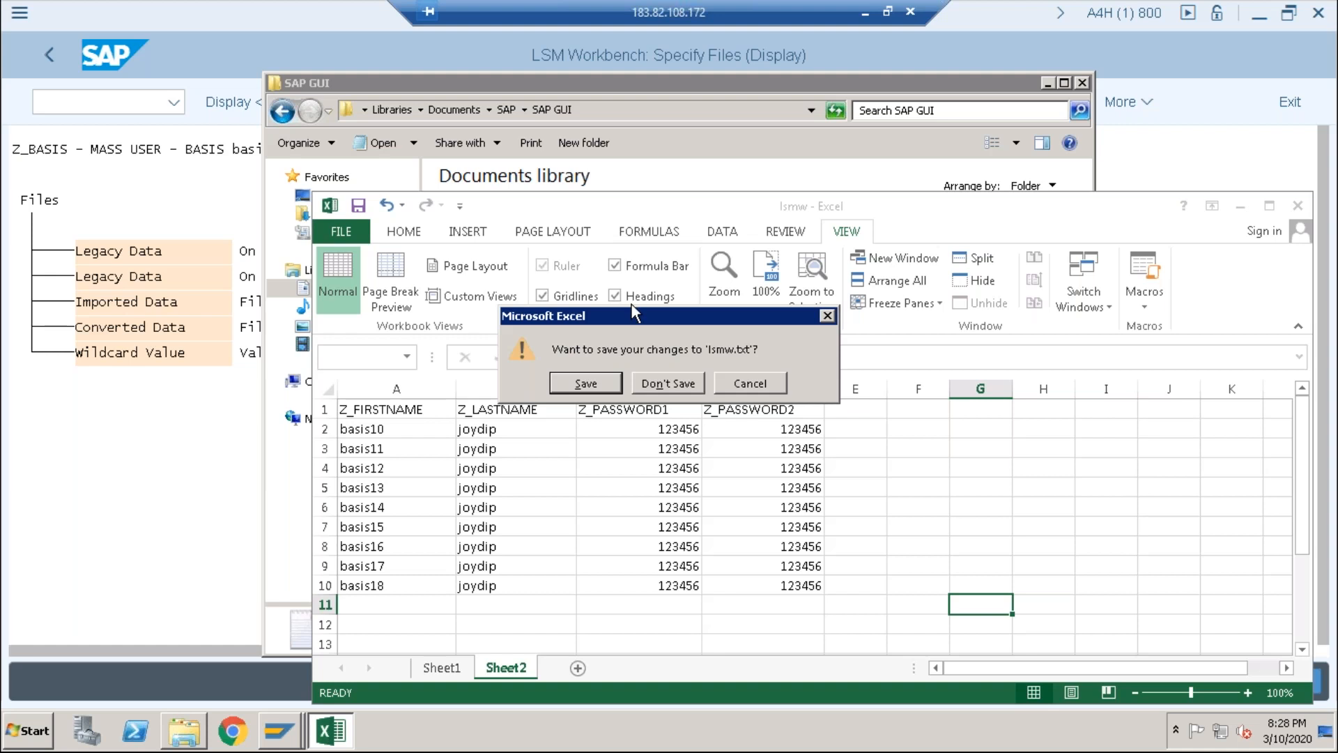
{"action": "left_click", "coordinate": [659, 384]}
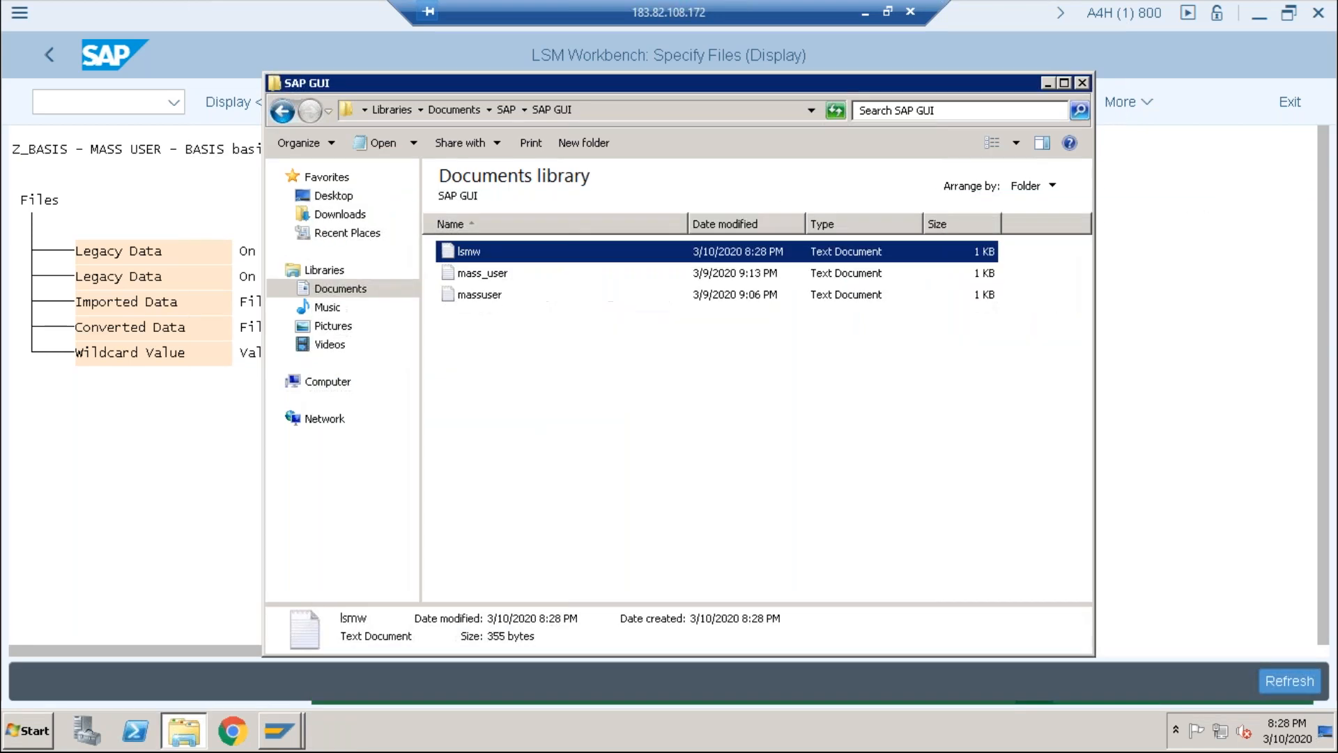
{"action": "left_click", "coordinate": [1081, 84]}
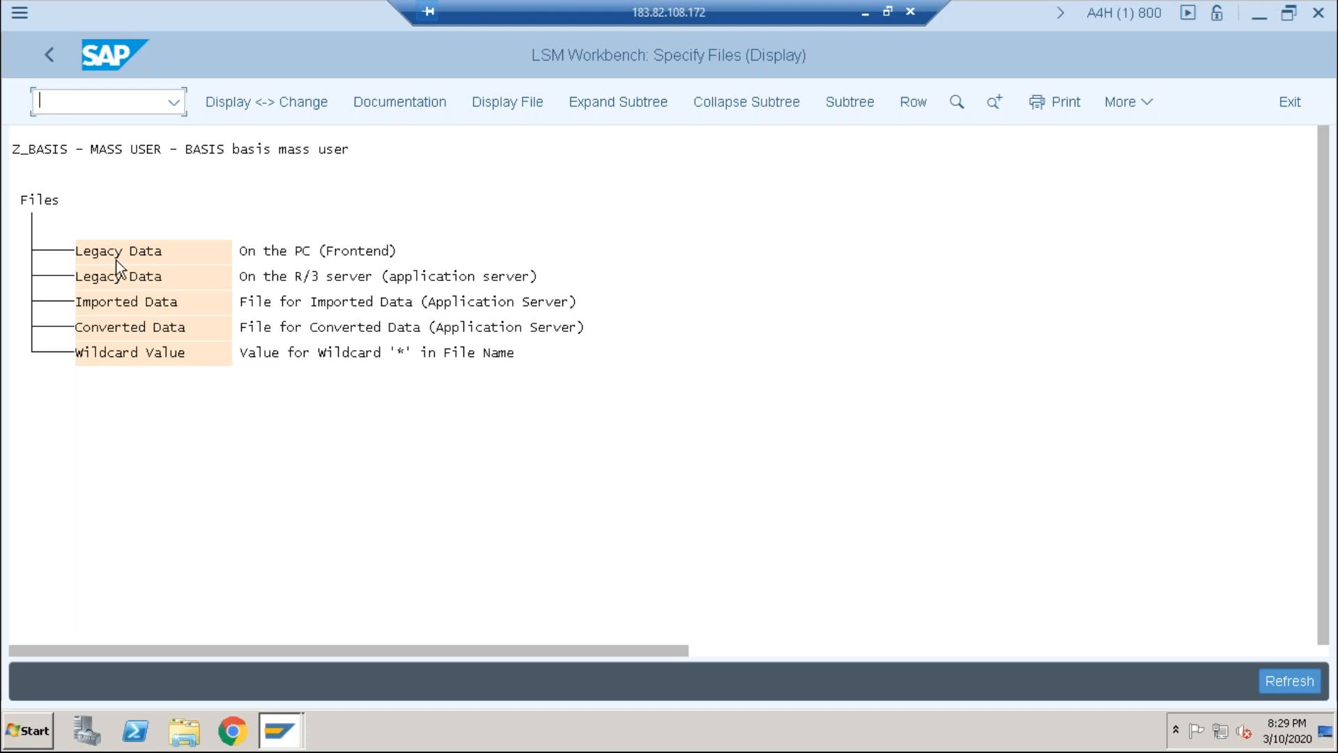
Step: Switch Specify Files to change mode and open the Legacy Data (On the PC) file properties
{"action": "left_click", "coordinate": [240, 104]}
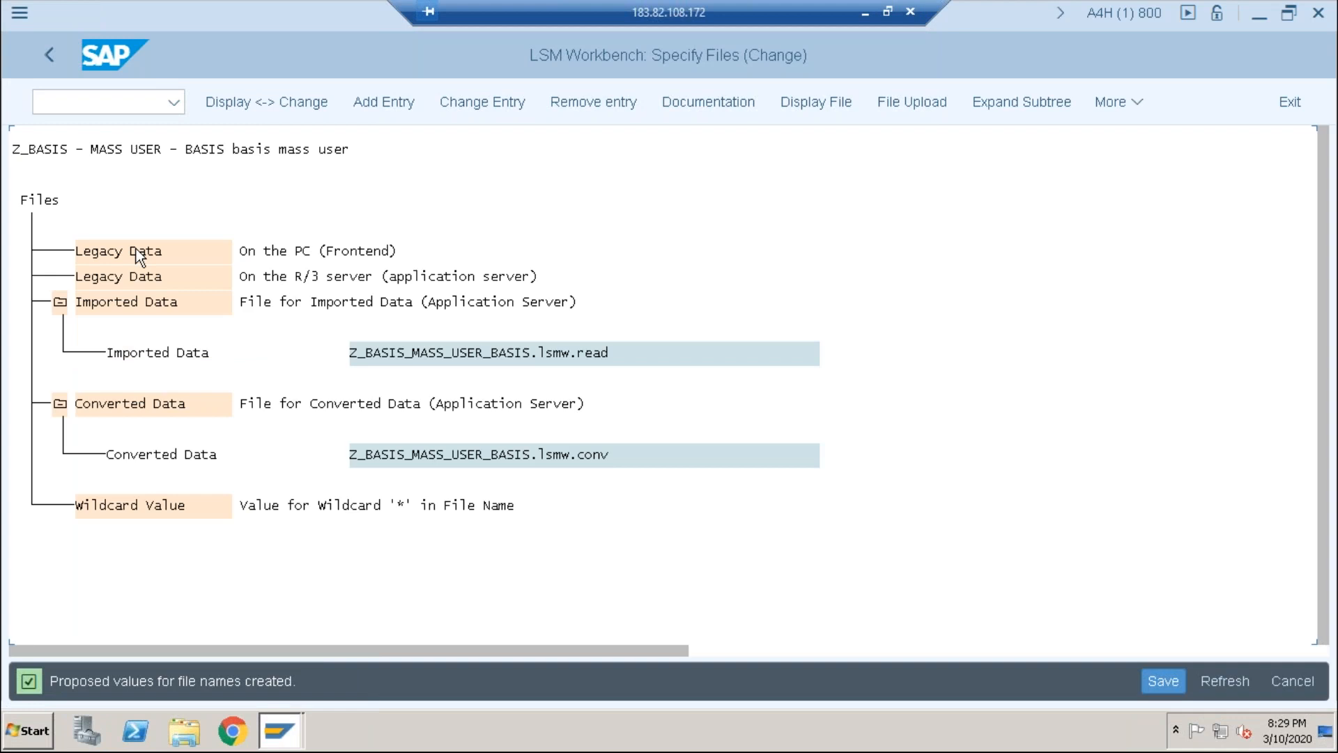
{"action": "double_click", "coordinate": [118, 248]}
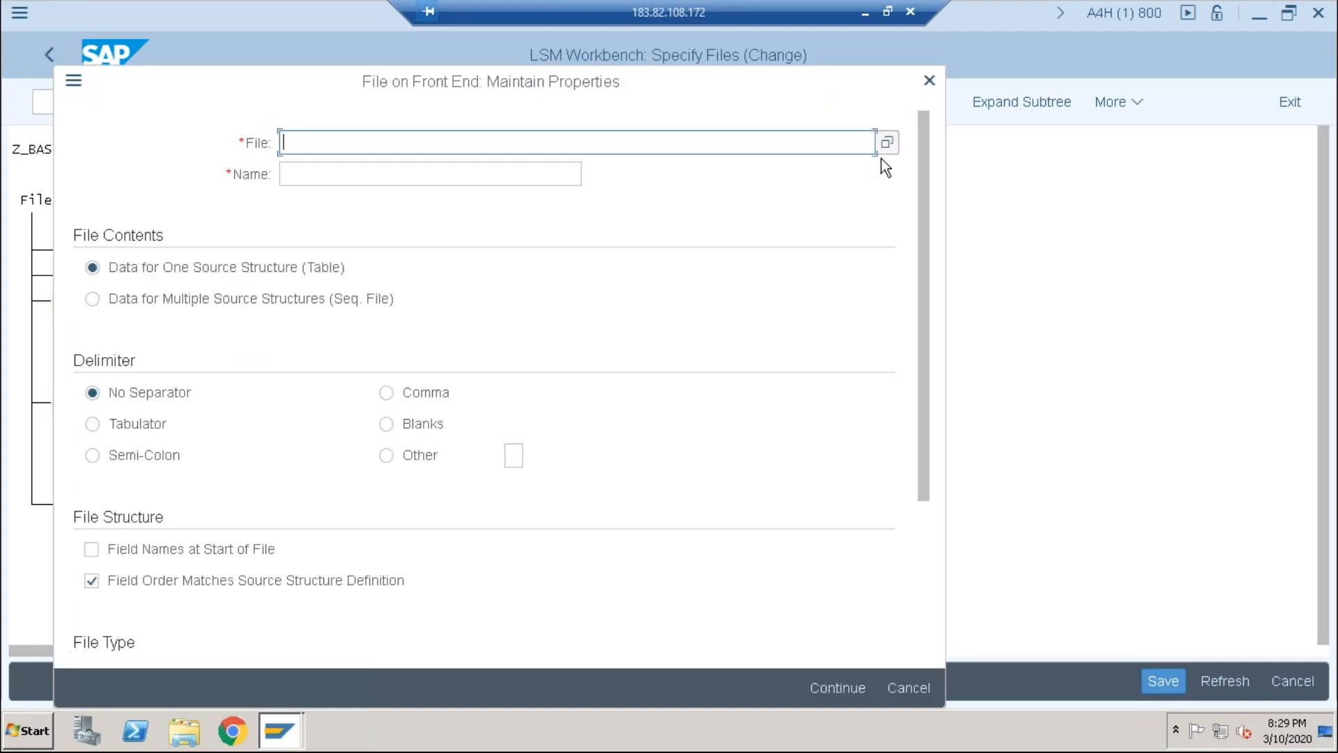
{"action": "left_click", "coordinate": [886, 148]}
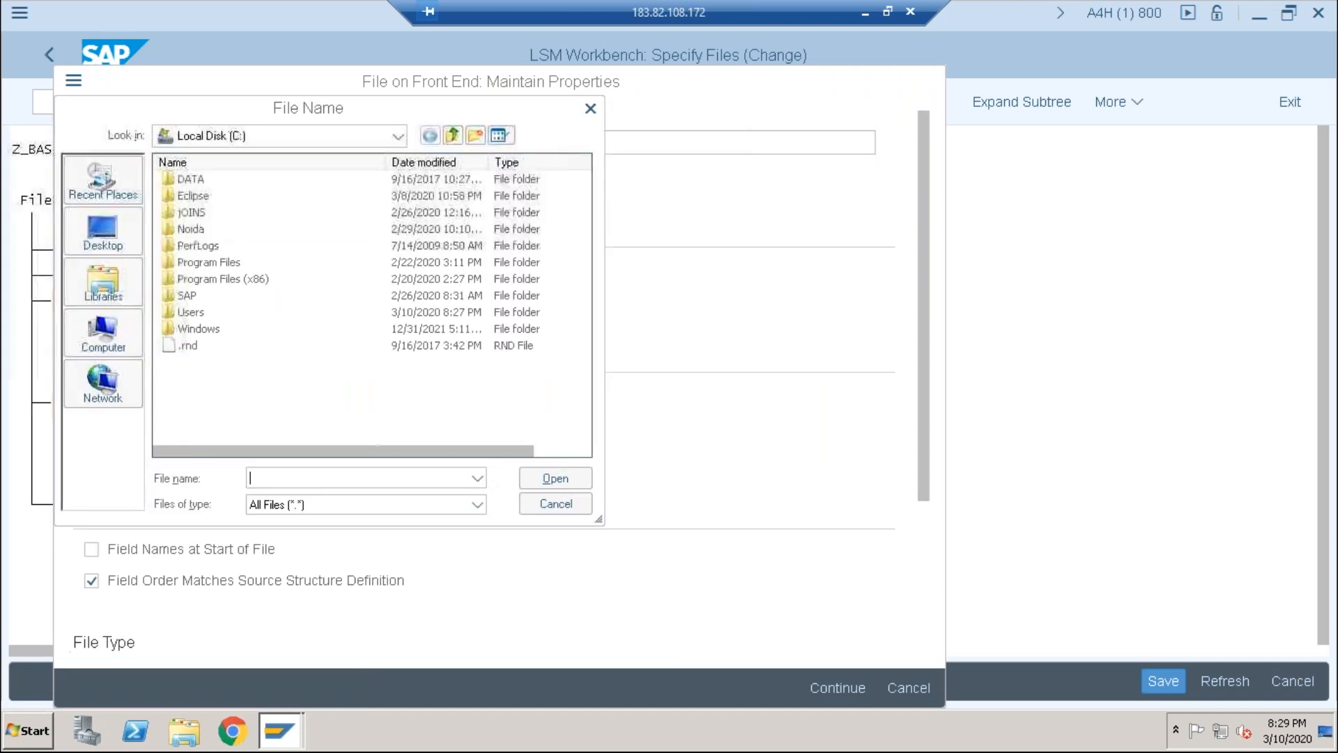
Step: Browse to Documents > SAP > SAP GUI and select lsmw.txt as the data file
{"action": "left_click", "coordinate": [92, 232]}
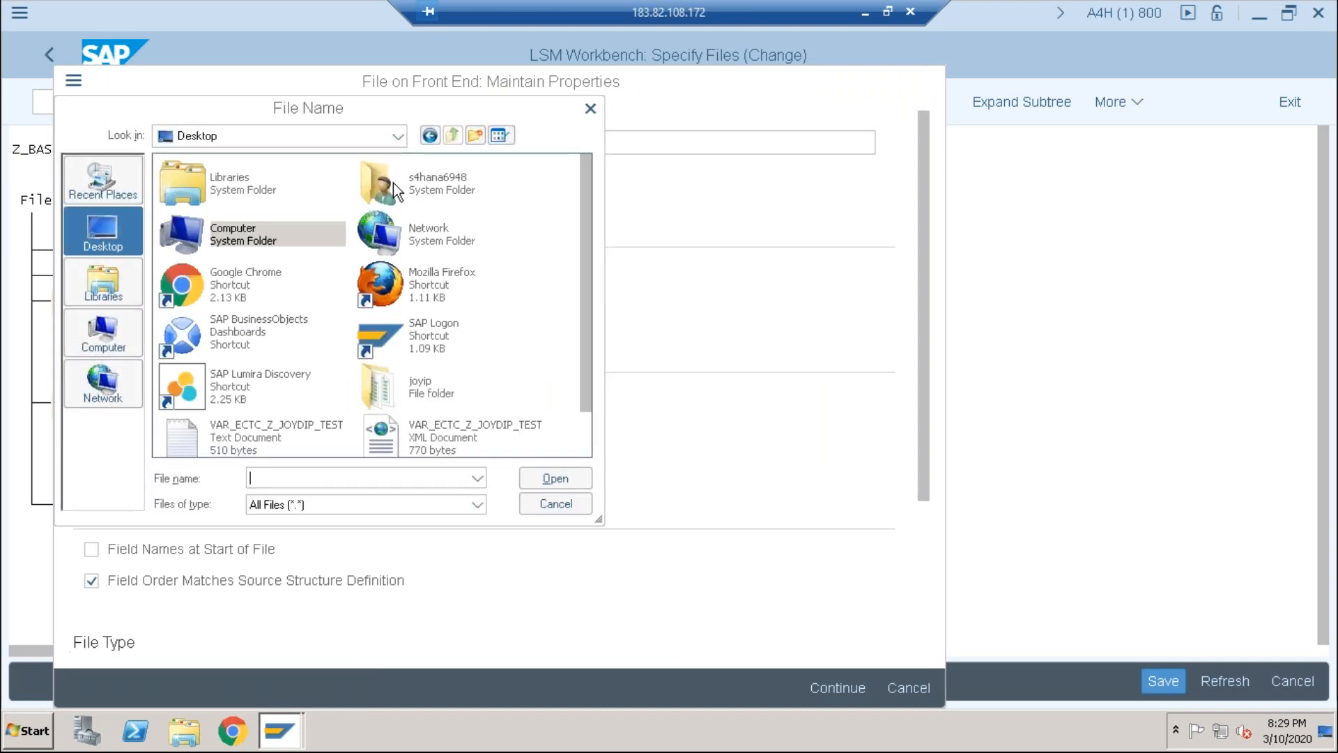
{"action": "left_click", "coordinate": [110, 324]}
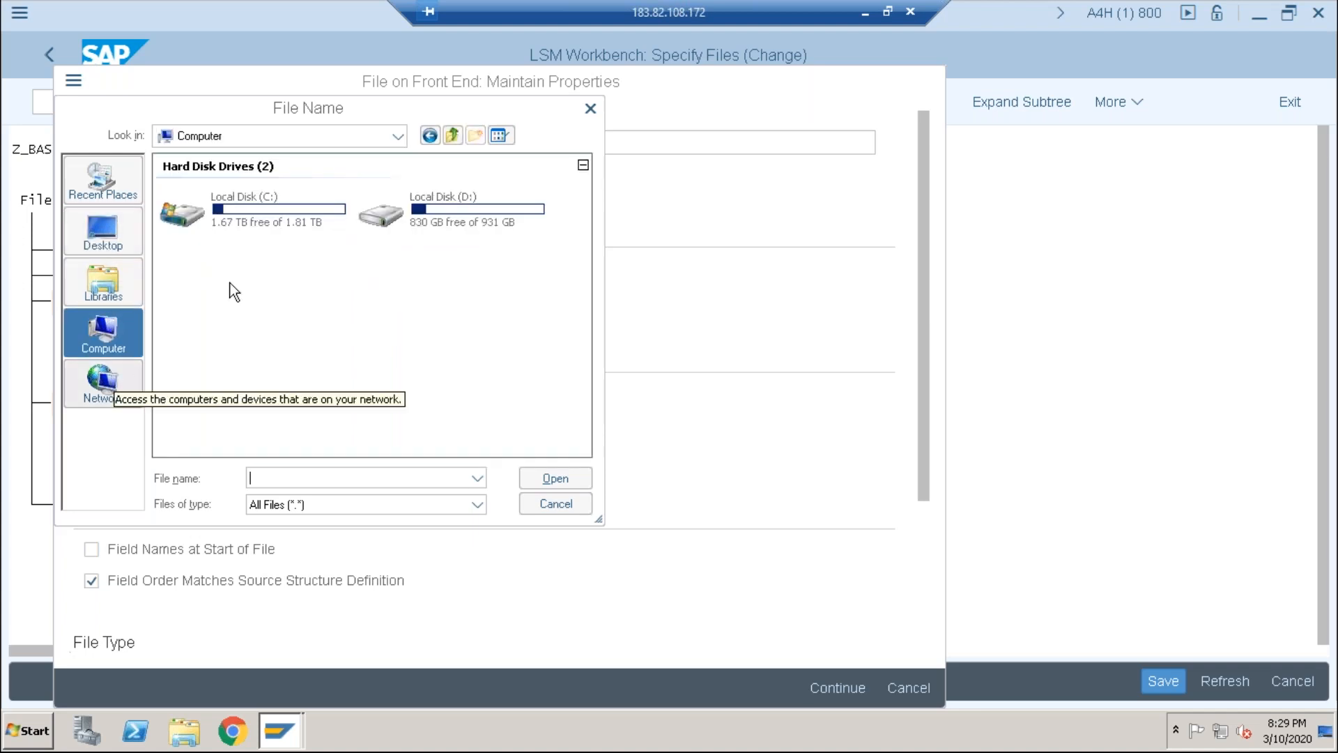
{"action": "double_click", "coordinate": [279, 216]}
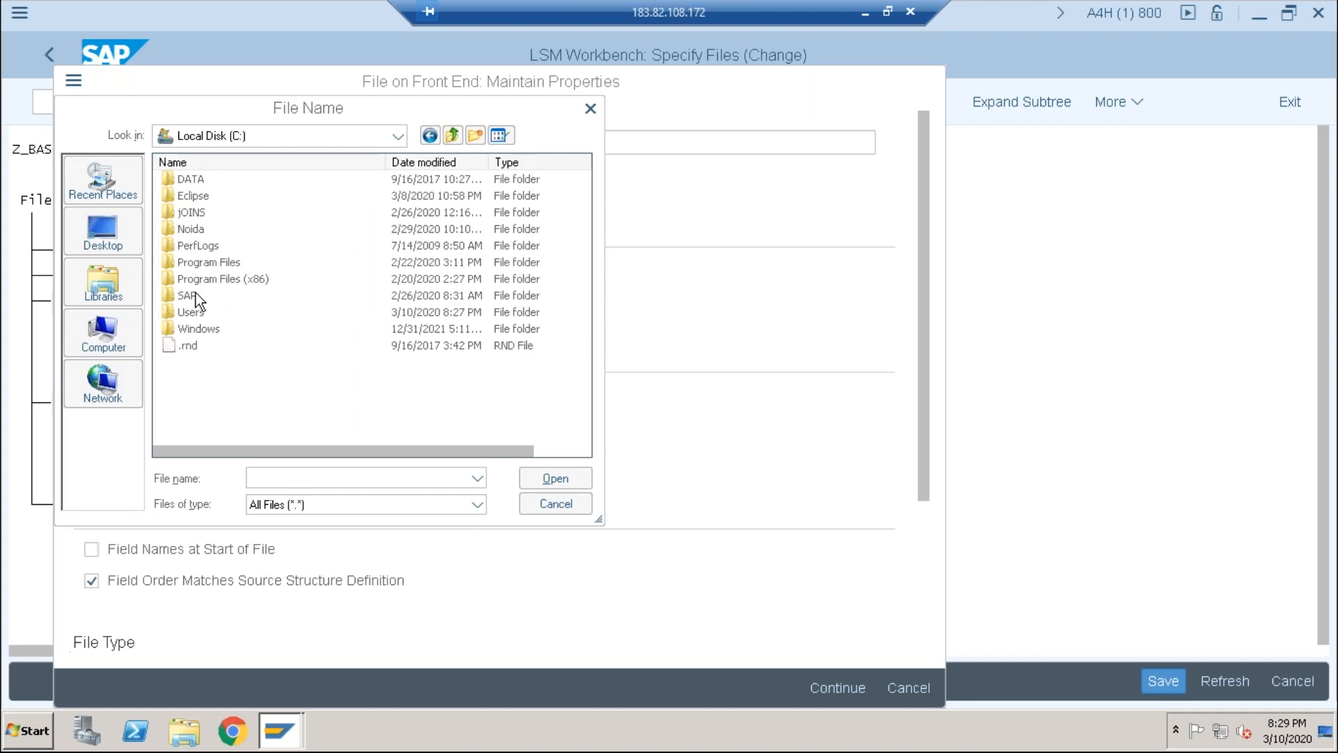
{"action": "left_click", "coordinate": [115, 336]}
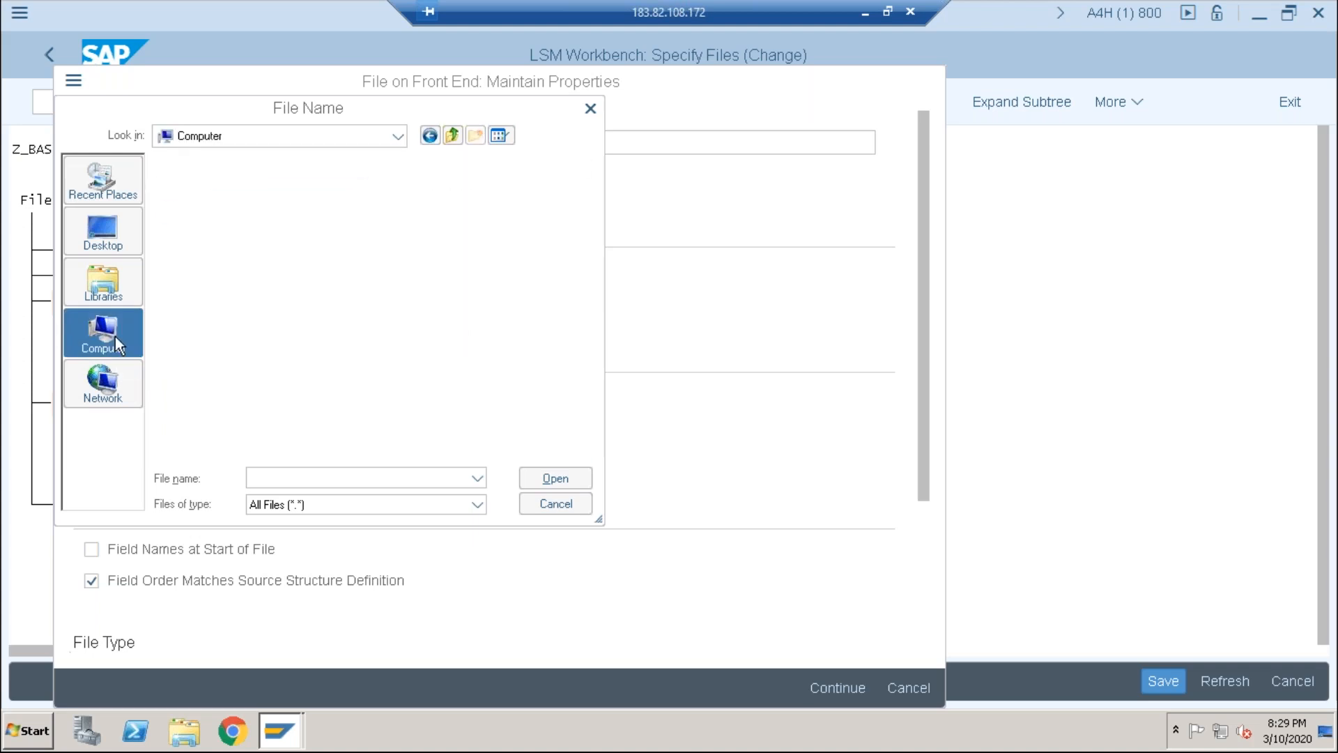
{"action": "left_click", "coordinate": [112, 296]}
{"action": "double_click", "coordinate": [229, 175]}
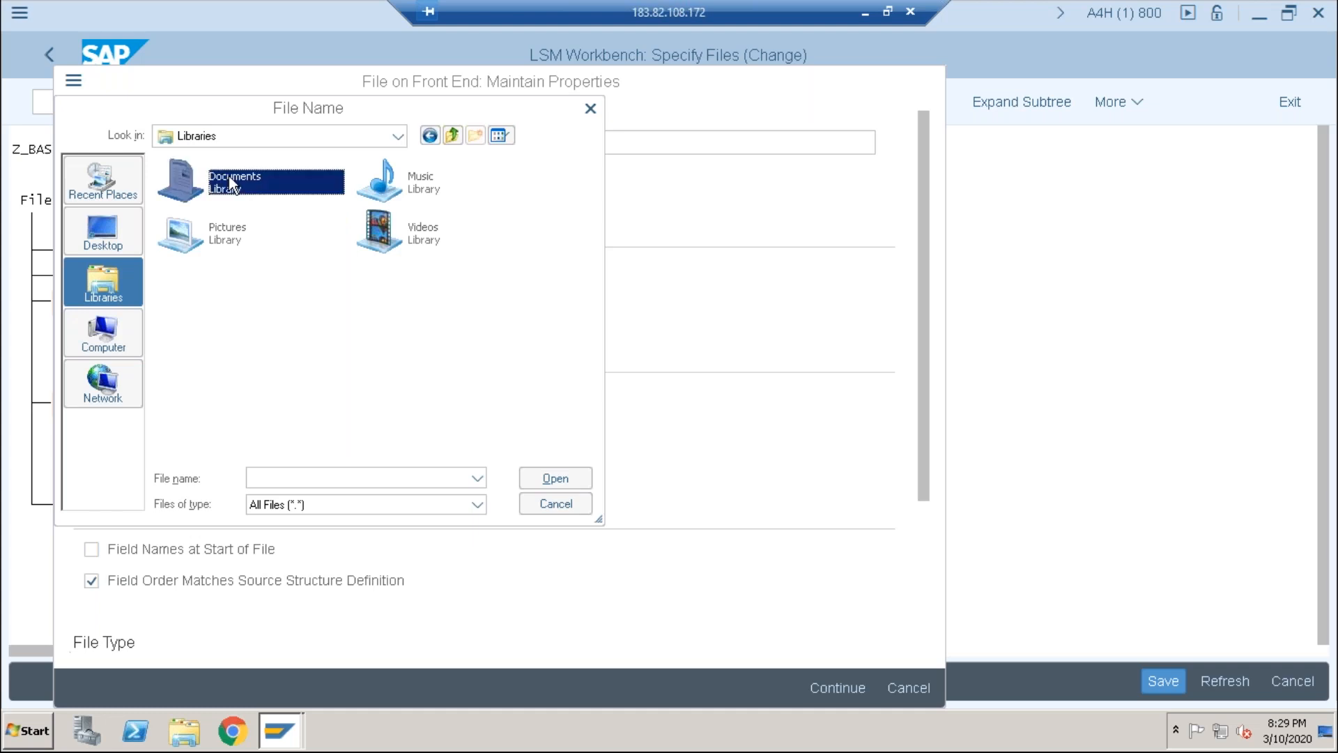
{"action": "double_click", "coordinate": [196, 196]}
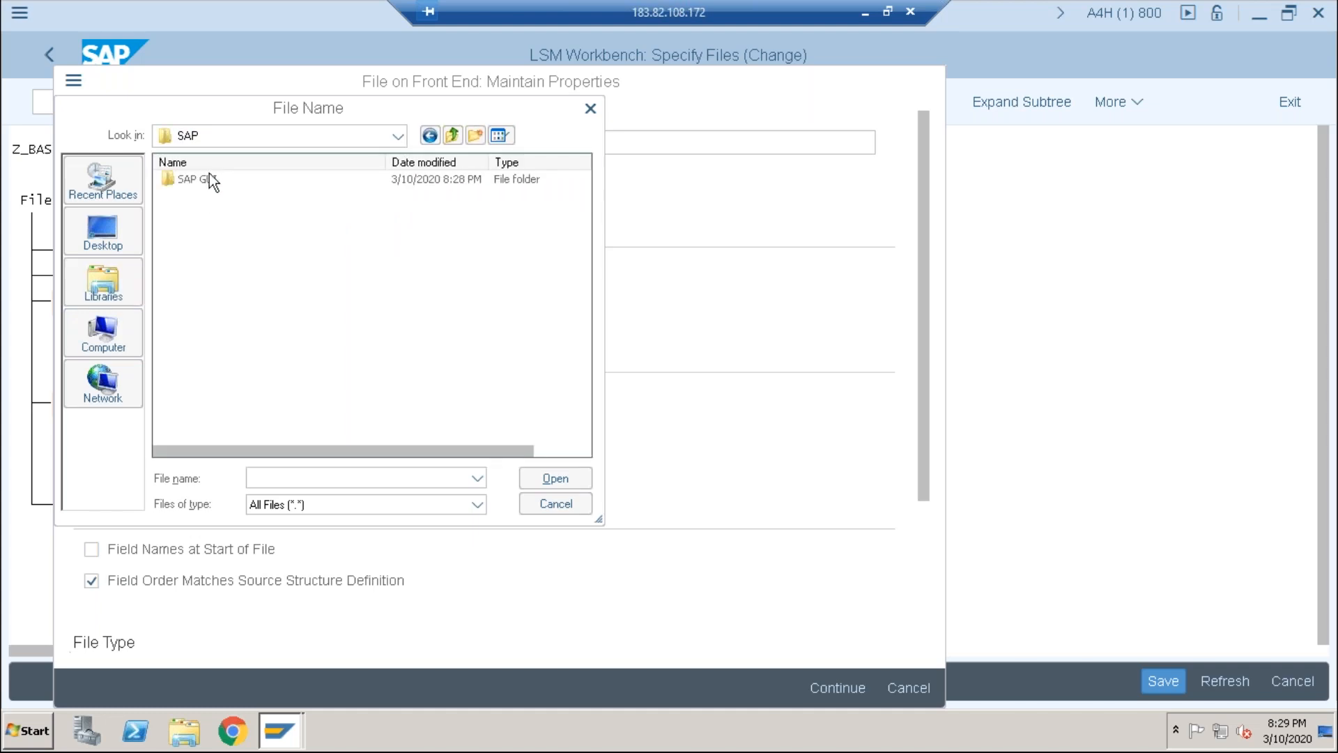
{"action": "double_click", "coordinate": [209, 177]}
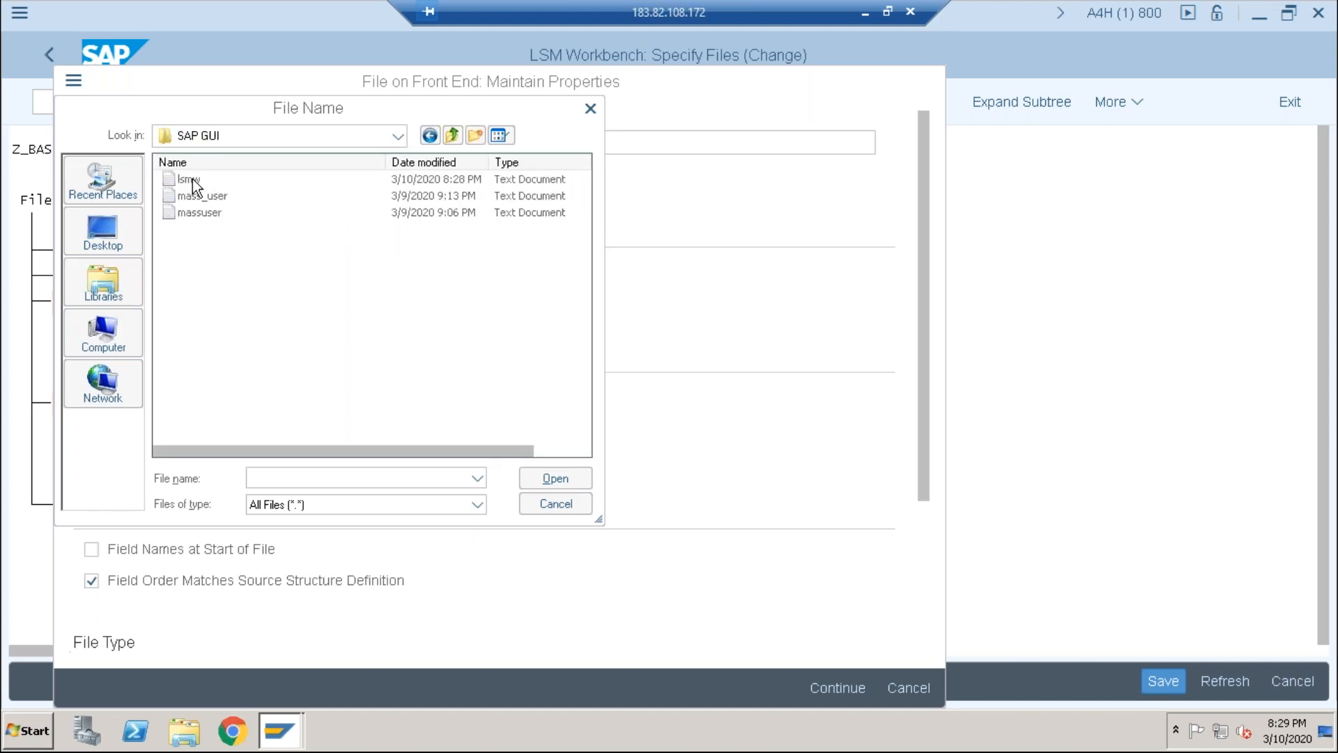
{"action": "left_click", "coordinate": [193, 179]}
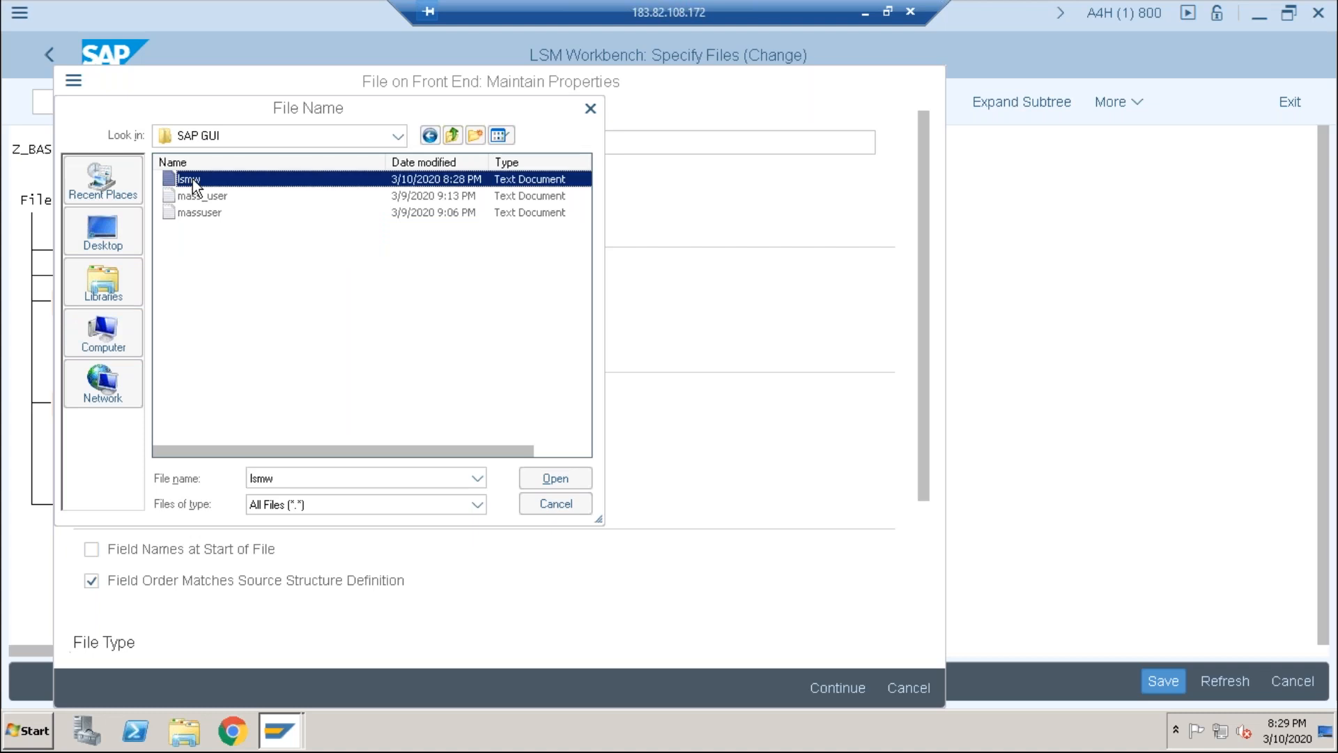
{"action": "left_click", "coordinate": [542, 474]}
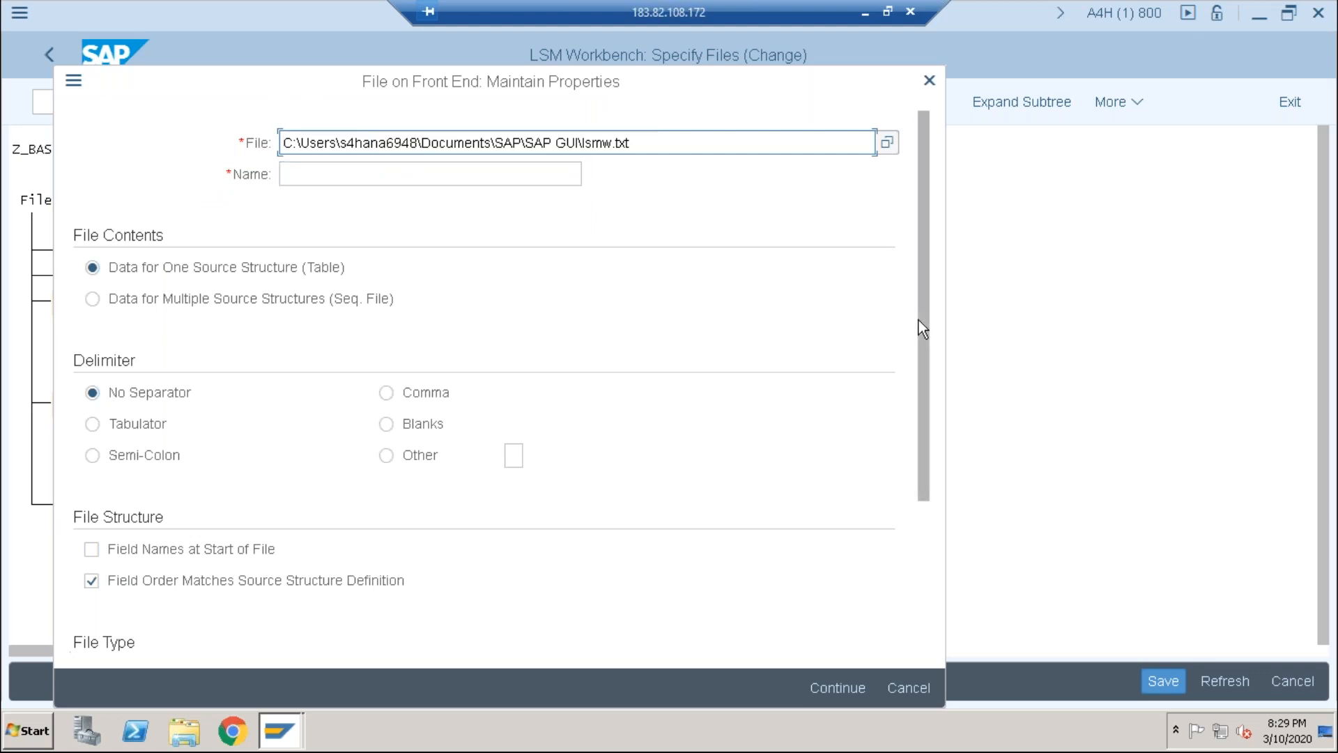
Step: Set the field delimiter to Tabulator, leaving the code page on ASCII
{"action": "scroll", "coordinate": [917, 331], "scroll_direction": "down", "scroll_amount": 2}
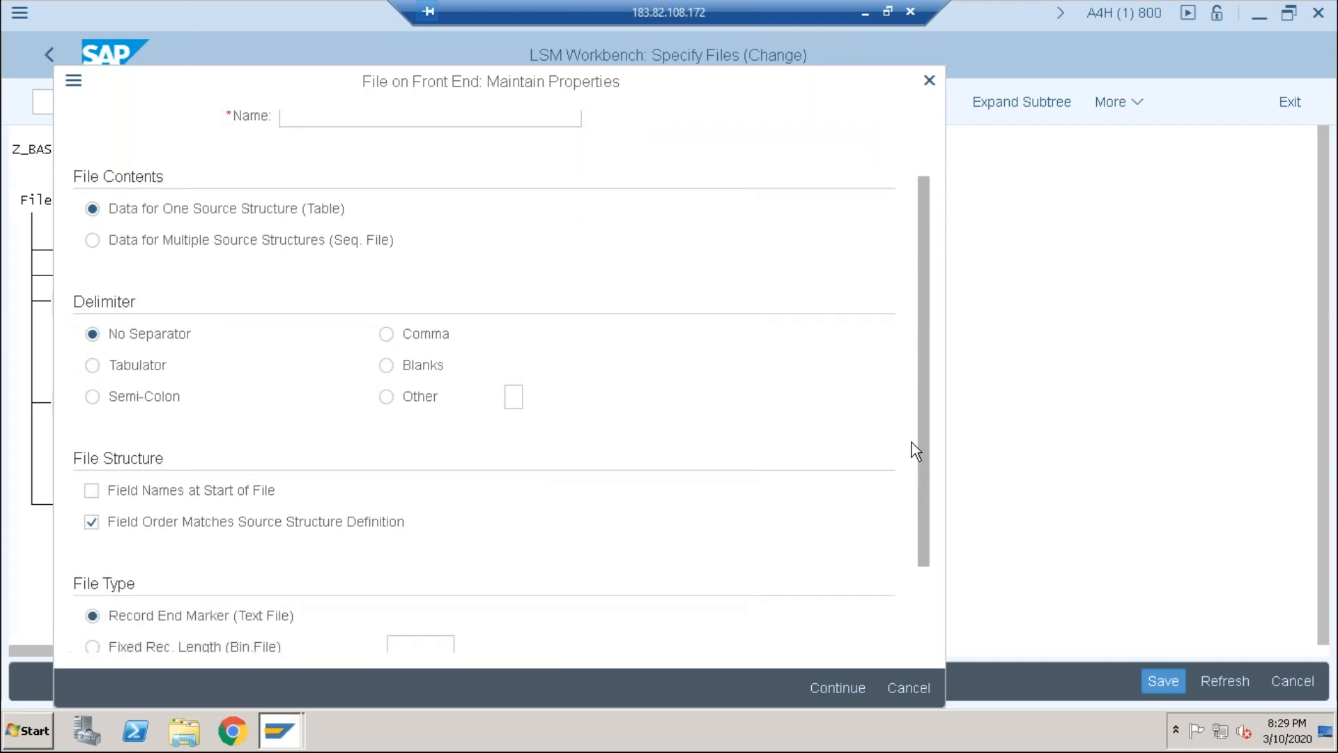
{"action": "scroll", "coordinate": [912, 446], "scroll_direction": "down", "scroll_amount": 5}
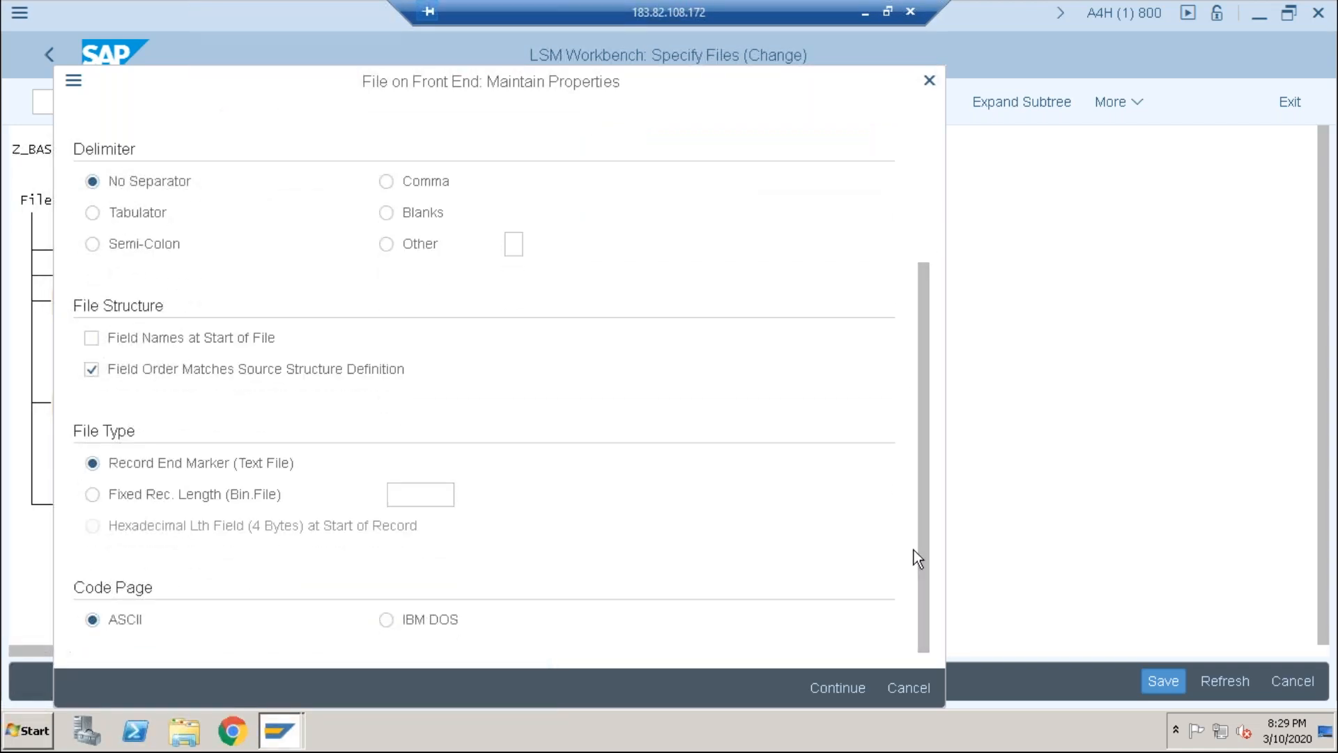
{"action": "left_click", "coordinate": [389, 621]}
{"action": "left_click", "coordinate": [92, 620]}
{"action": "left_click", "coordinate": [115, 215]}
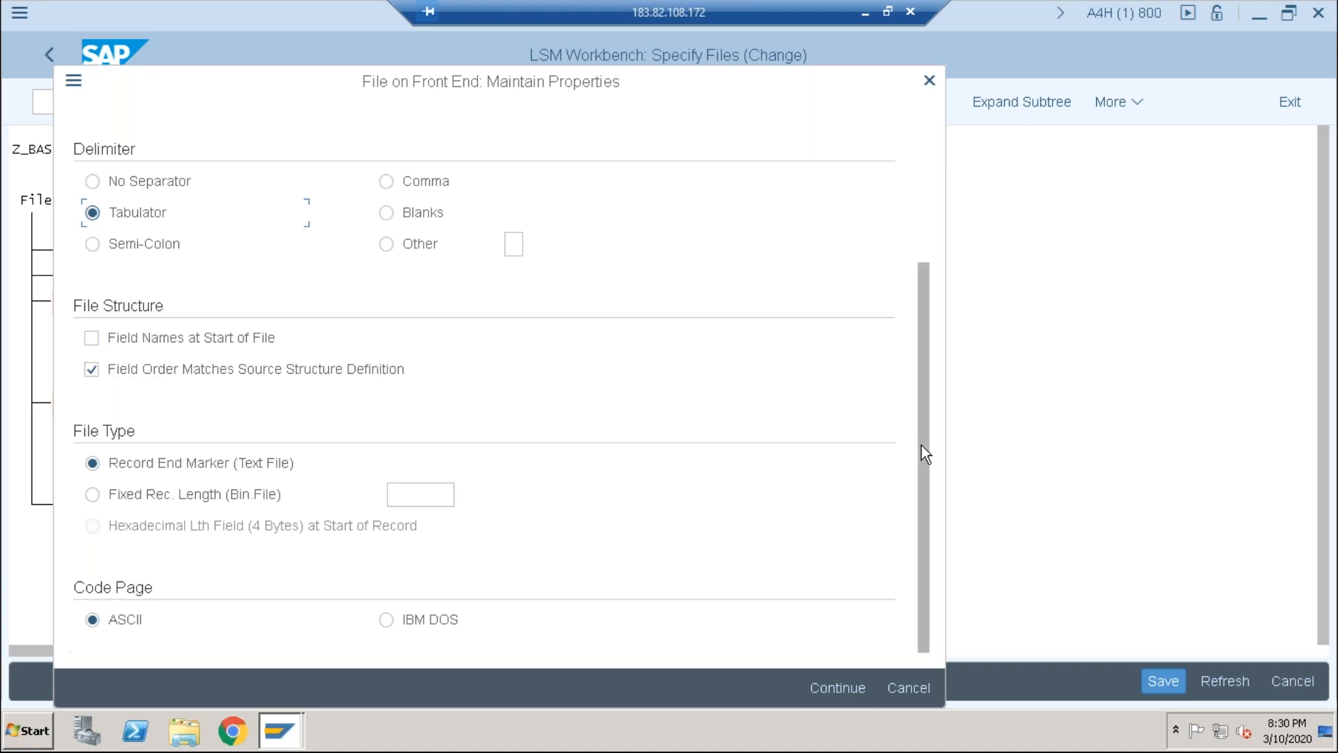
Step: Name the legacy file lmsw and confirm the file properties
{"action": "left_click_drag", "start_coordinate": [922, 445], "coordinate": [926, 232]}
{"action": "left_click", "coordinate": [306, 179]}
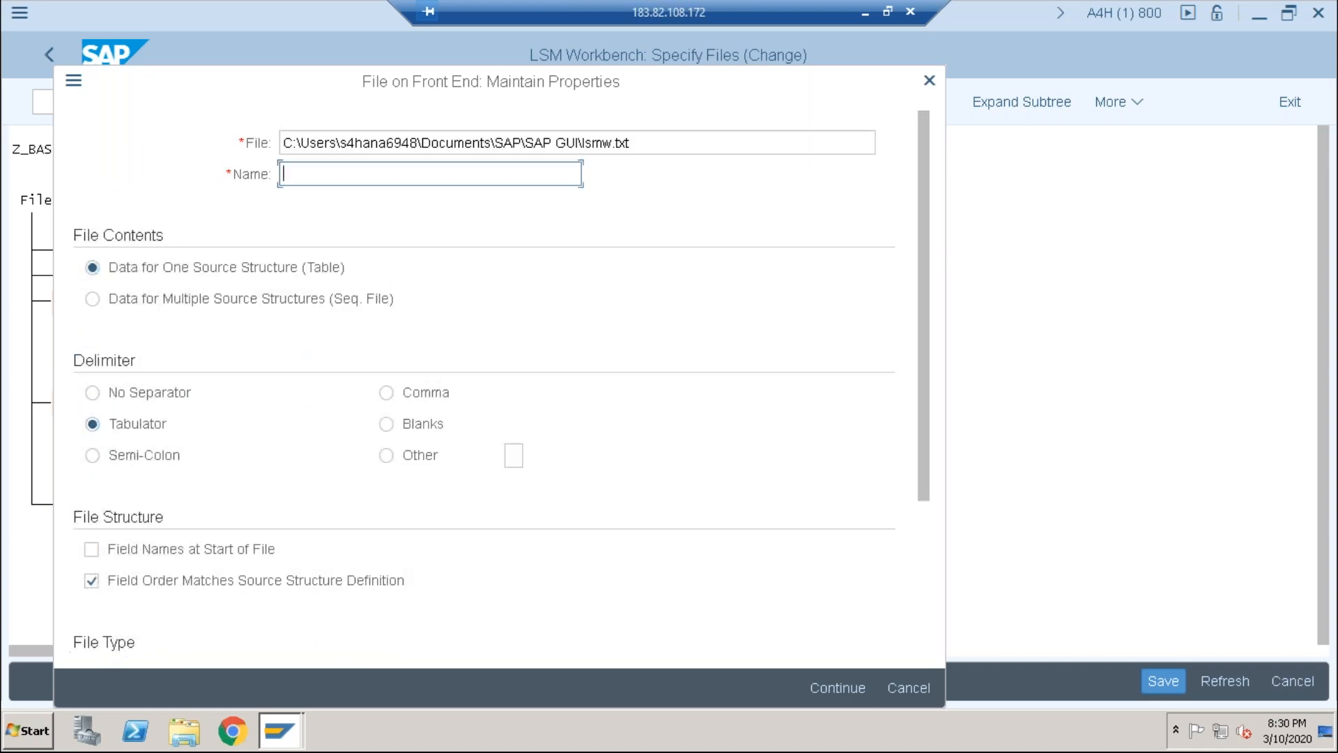
{"action": "type", "text": "lsmw"}
{"action": "key", "text": "BackSpace"}
{"action": "key", "text": "BackSpace"}
{"action": "key", "text": "BackSpace"}
{"action": "type", "text": "msw"}
{"action": "left_click", "coordinate": [839, 692]}
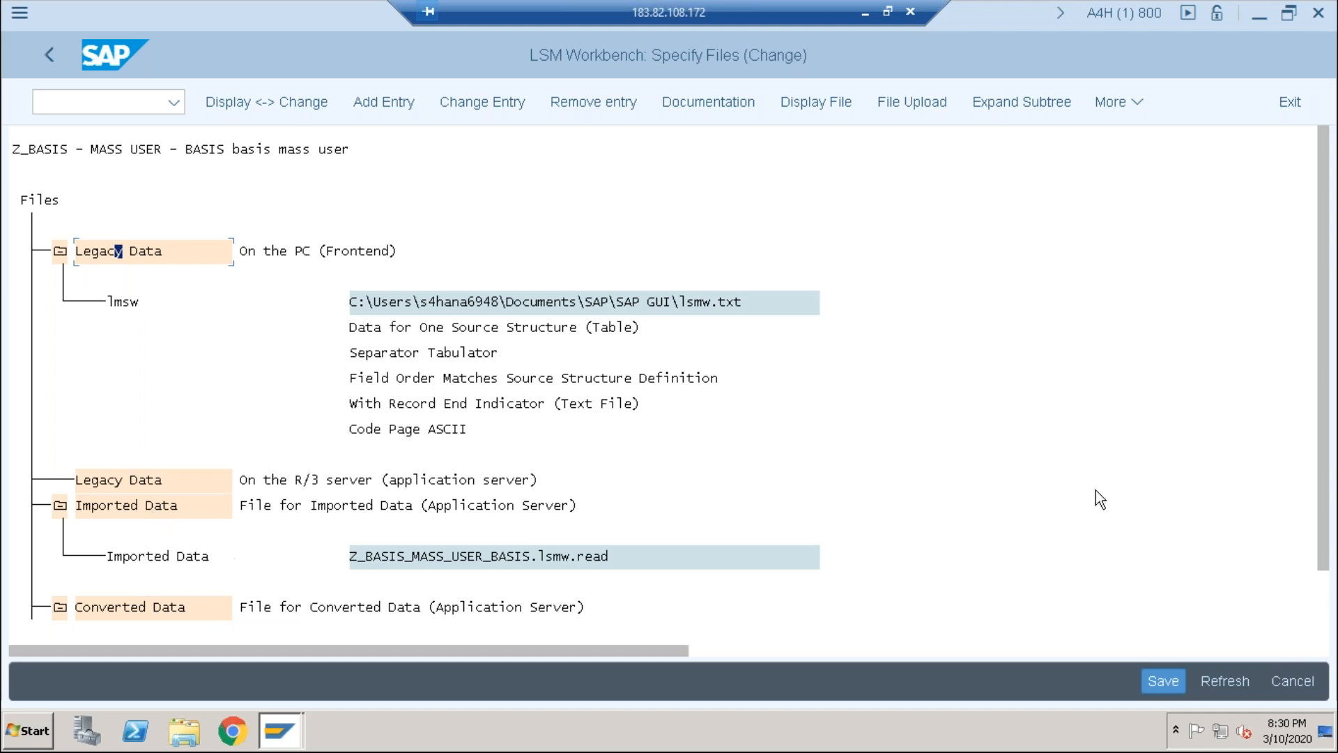
Step: Remove MASS_ so the converted data file is Z_BASIS_USER_BASIS.lsmw.conv, and save the file specifications
{"action": "left_click", "coordinate": [1332, 611]}
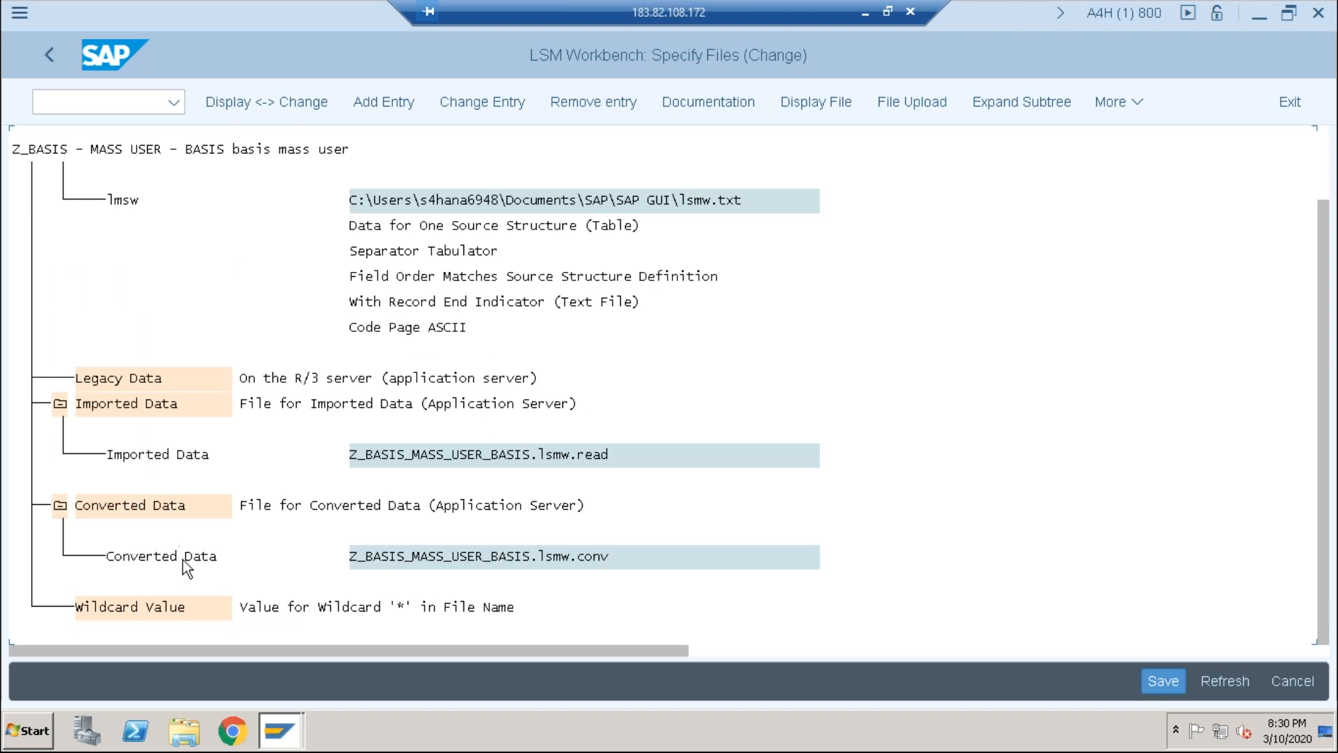
{"action": "double_click", "coordinate": [507, 566]}
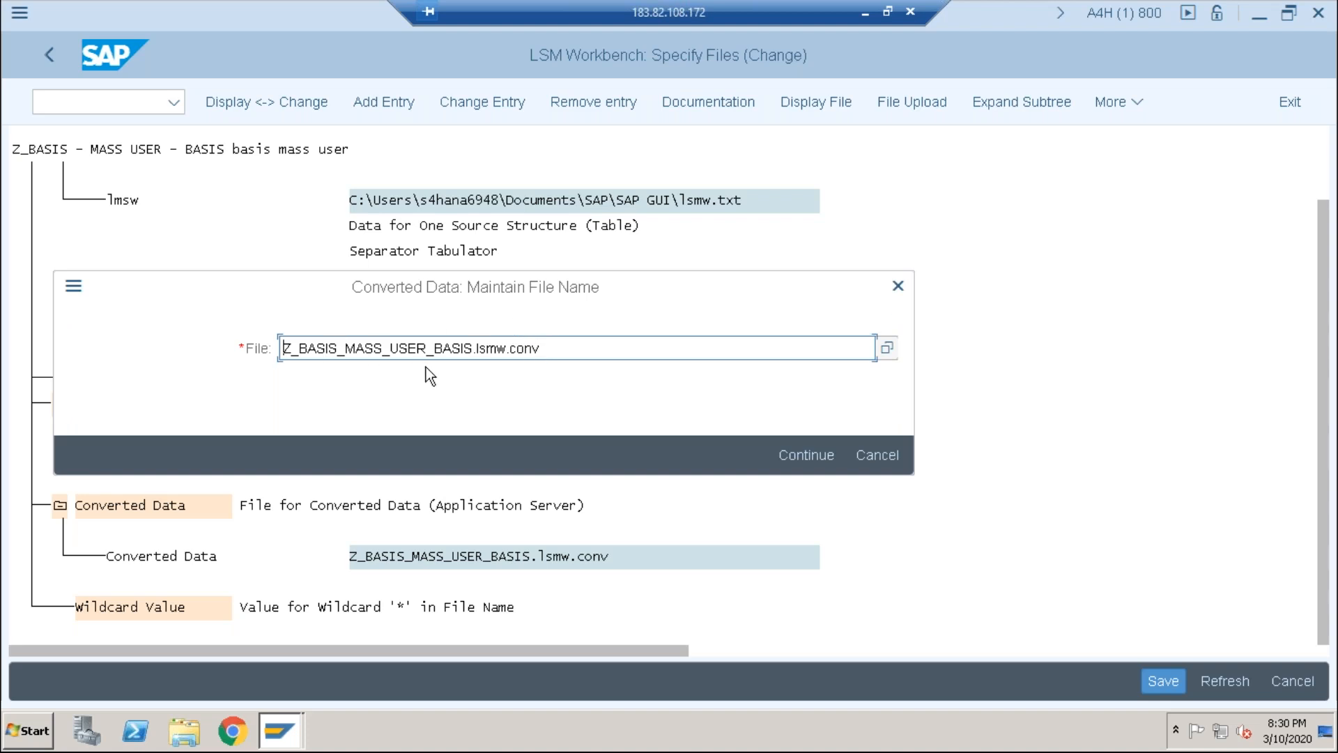
{"action": "left_click", "coordinate": [385, 348]}
{"action": "key", "text": "BackSpace"}
{"action": "key", "text": "BackSpace"}
{"action": "key", "text": "BackSpace"}
{"action": "key", "text": "BackSpace"}
{"action": "key", "text": "BackSpace"}
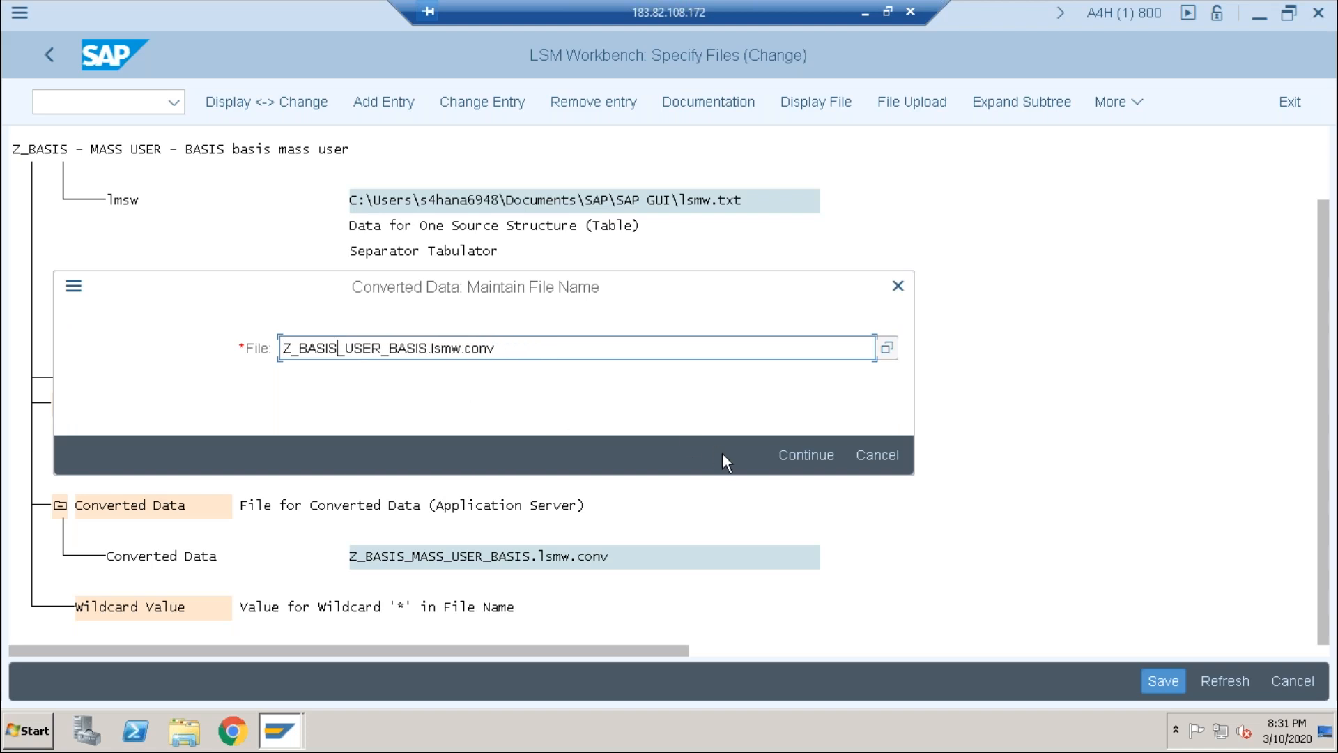
{"action": "left_click", "coordinate": [804, 457]}
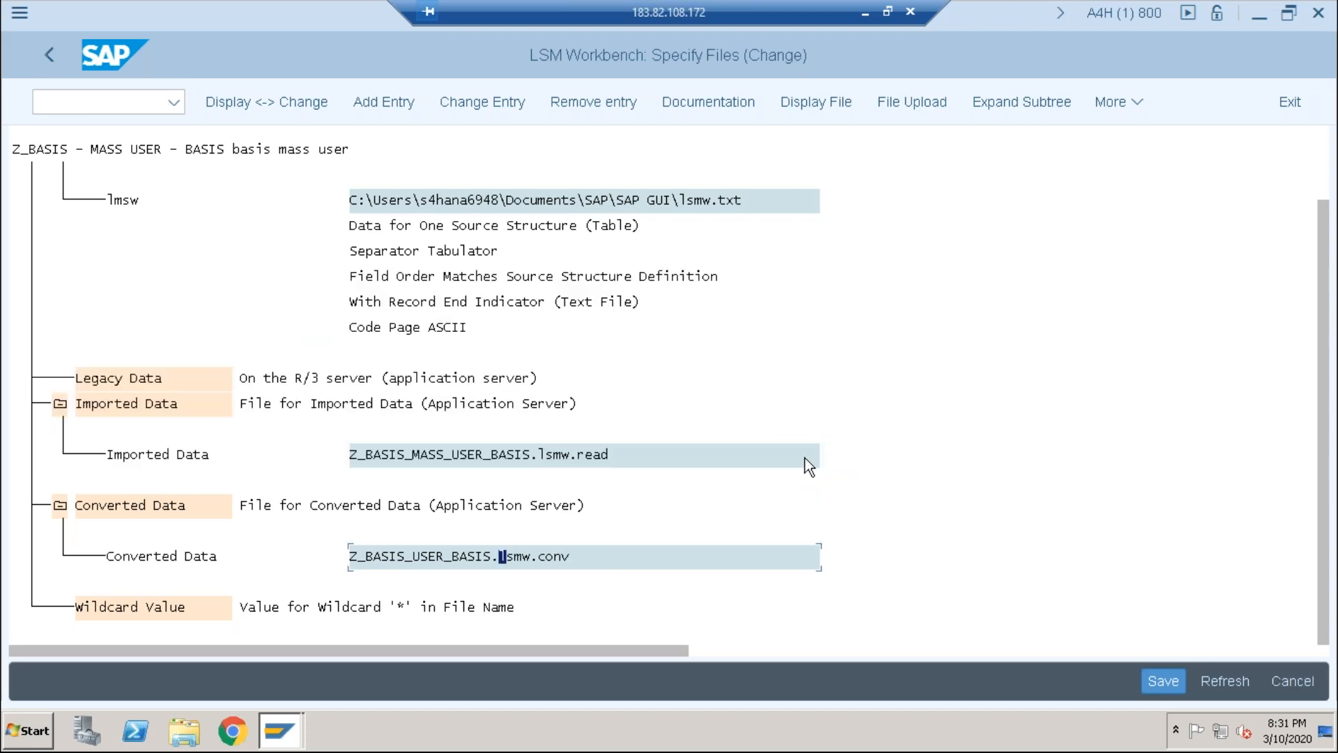
{"action": "key", "text": "ctrl+s"}
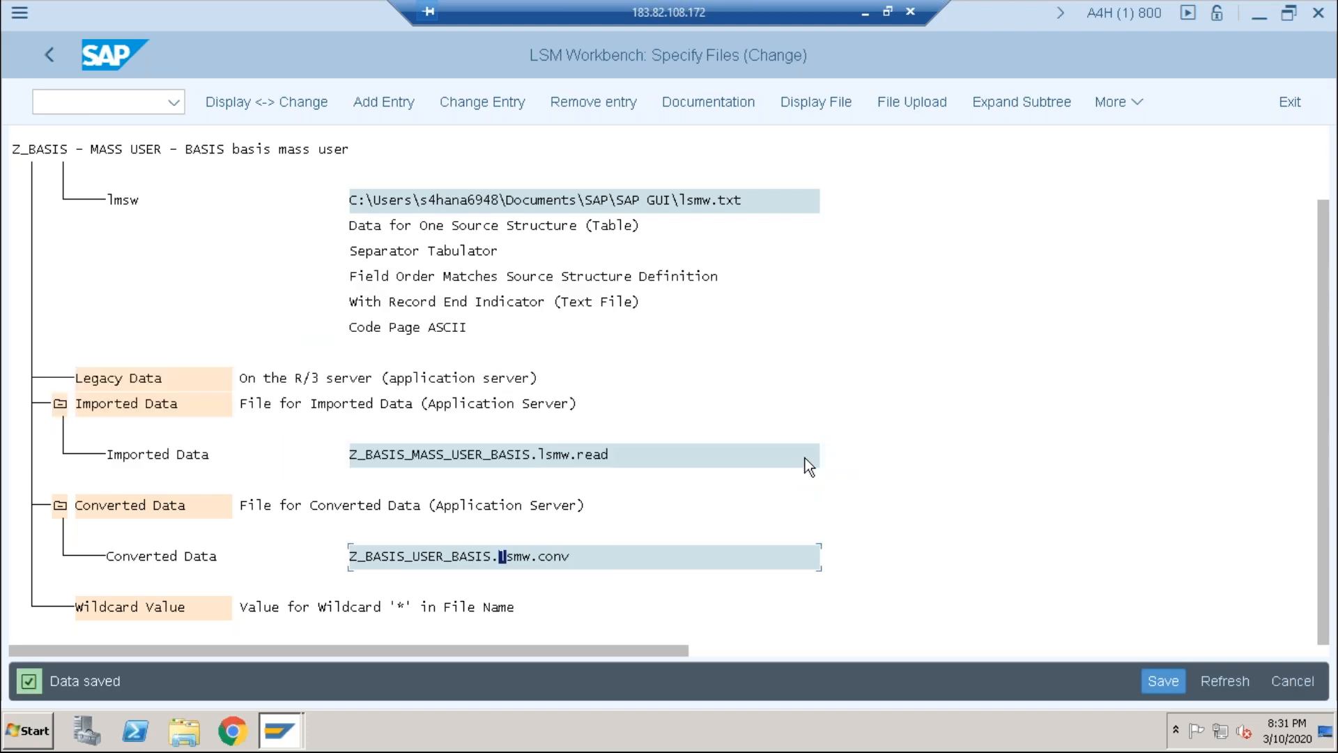
{"action": "left_click", "coordinate": [43, 56]}
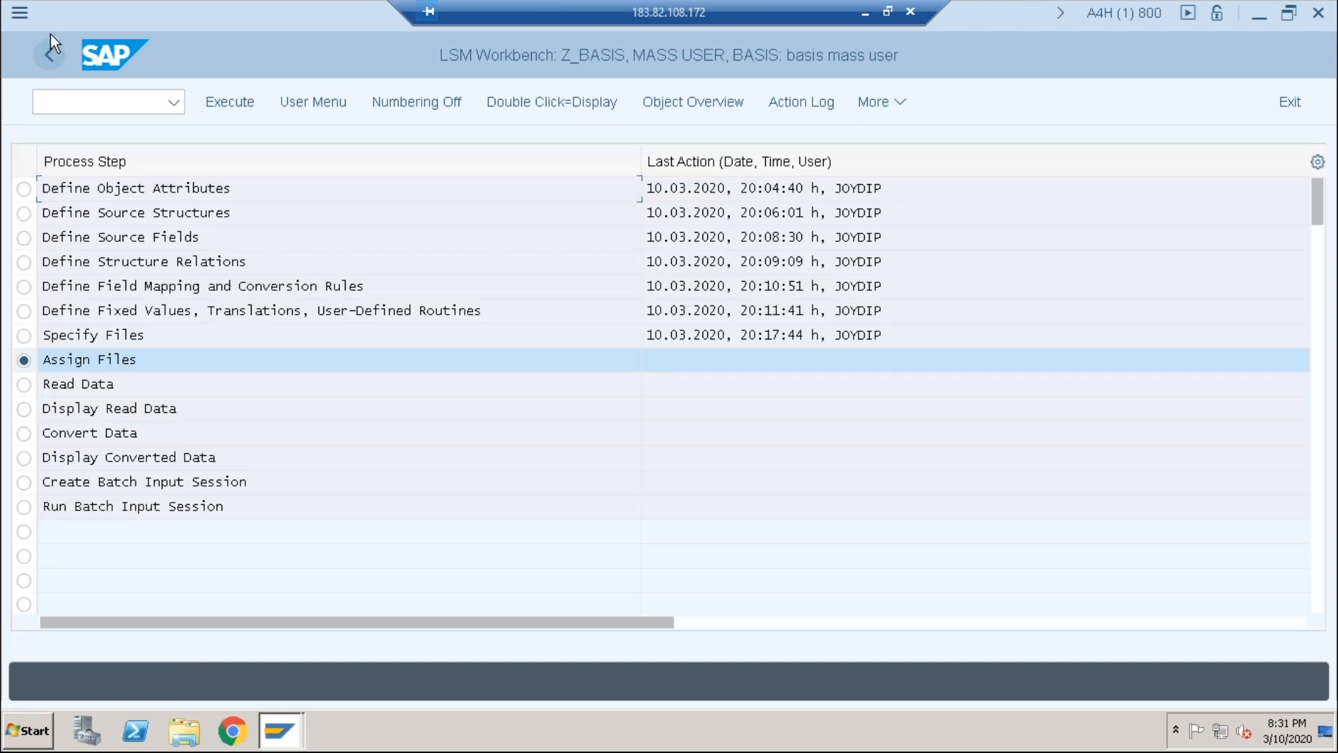
Step: In Assign Files, switch to change mode and save the lsmw.txt assignment to ZBASIS
{"action": "left_click", "coordinate": [242, 103]}
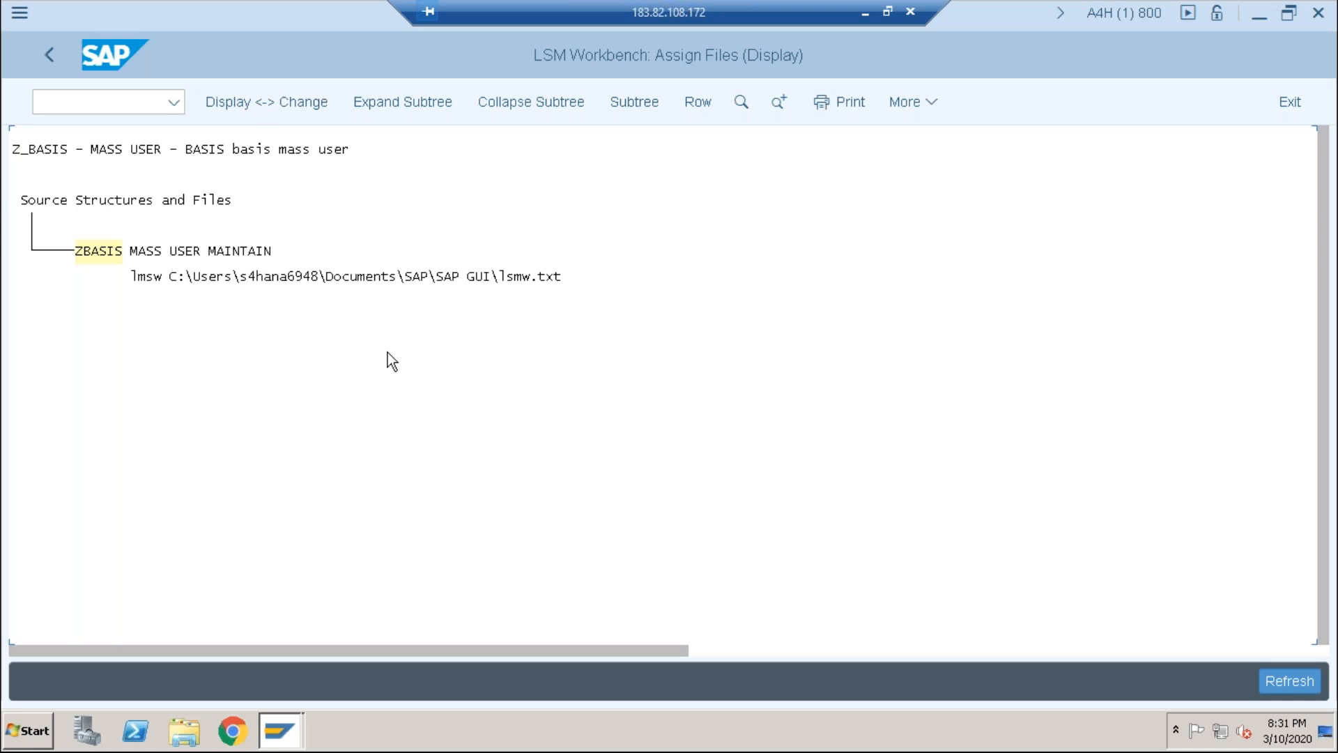
{"action": "left_click", "coordinate": [273, 106]}
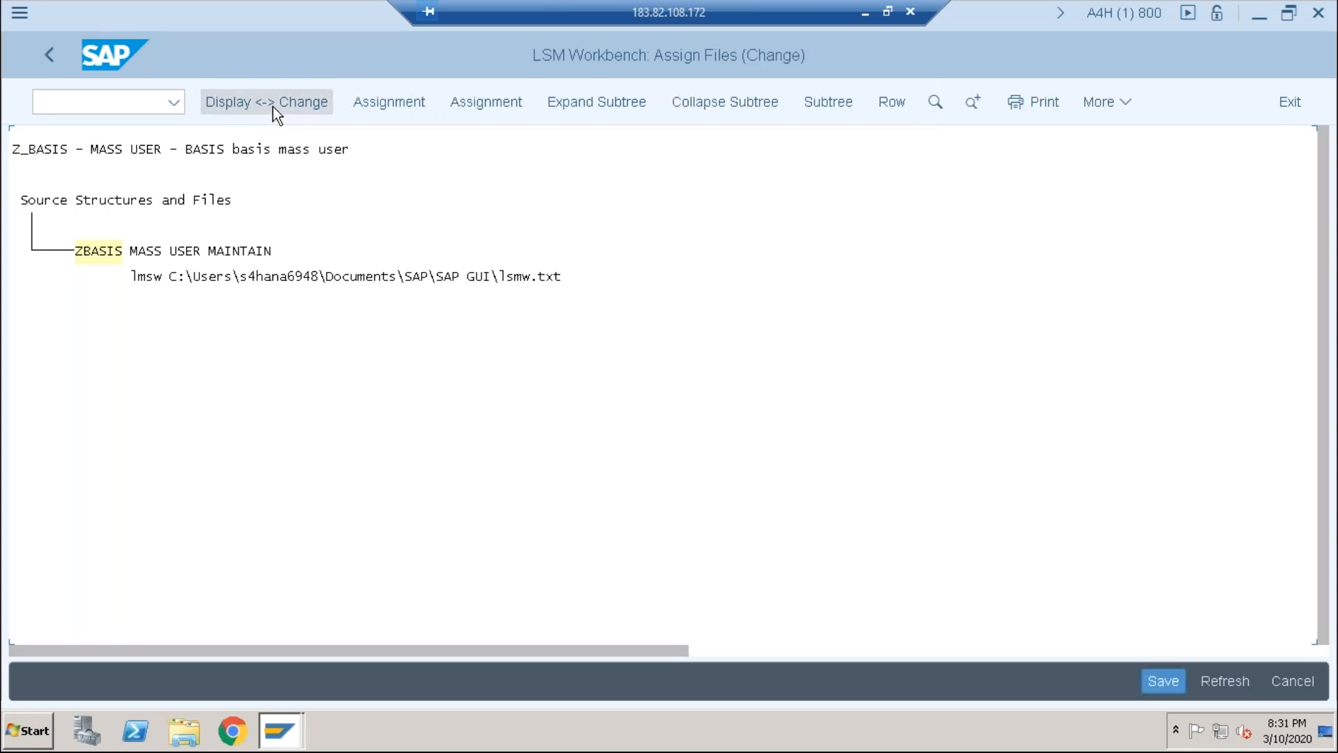
{"action": "key", "text": "ctrl+s"}
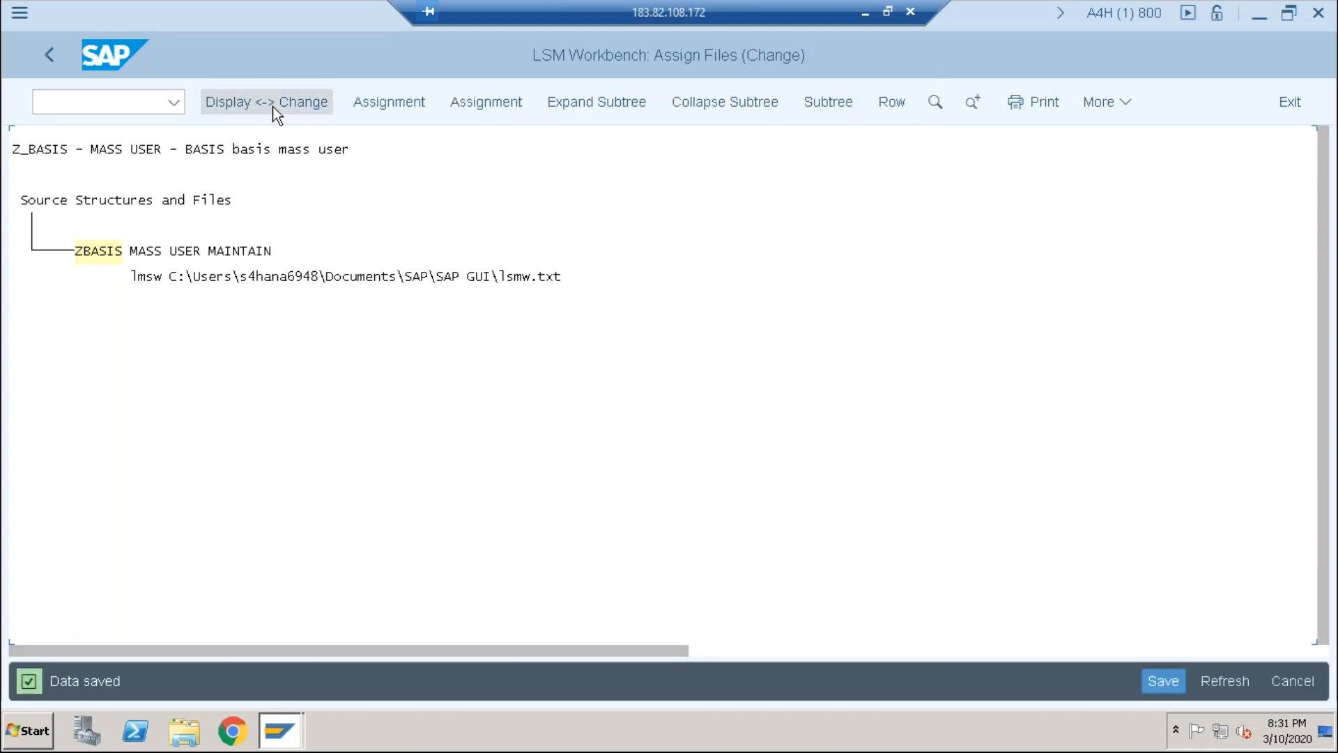
{"action": "left_click", "coordinate": [40, 58]}
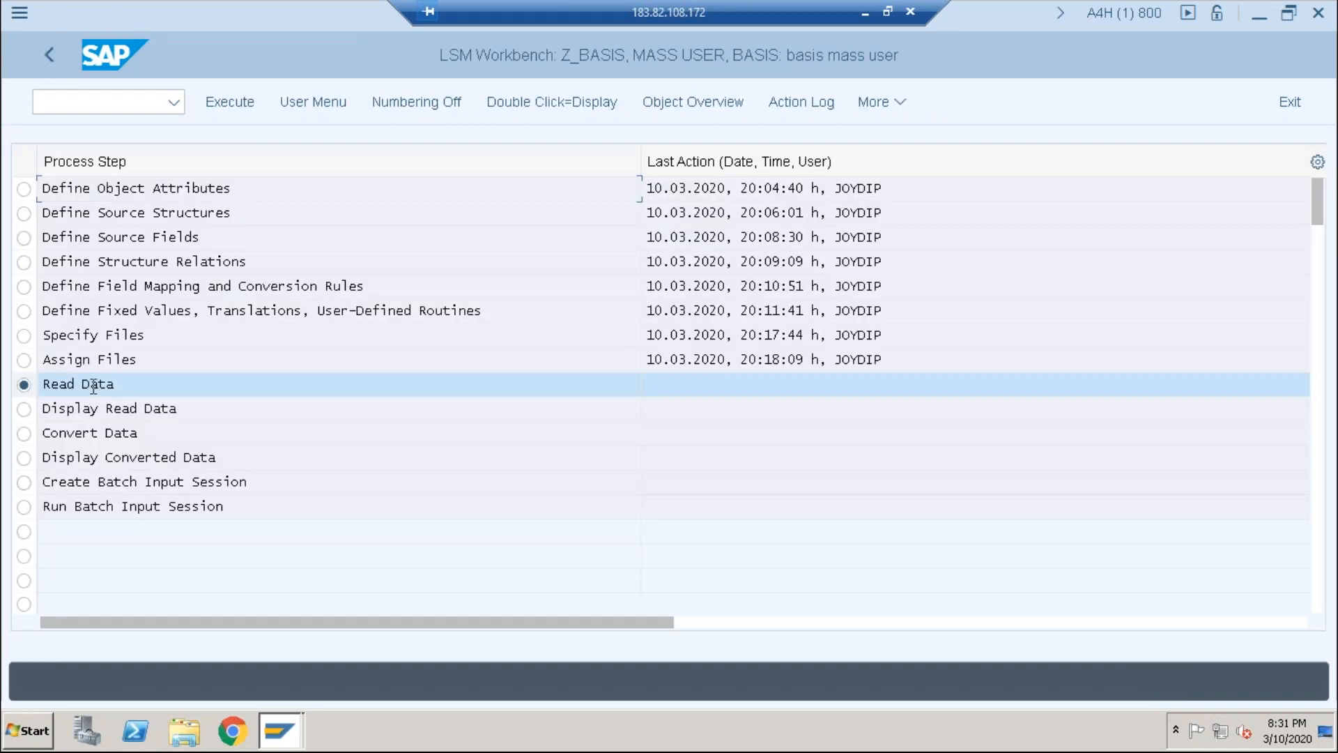
Step: Run the Read Data program through More > Program > Execute to import lsmw.txt
{"action": "left_click", "coordinate": [221, 103]}
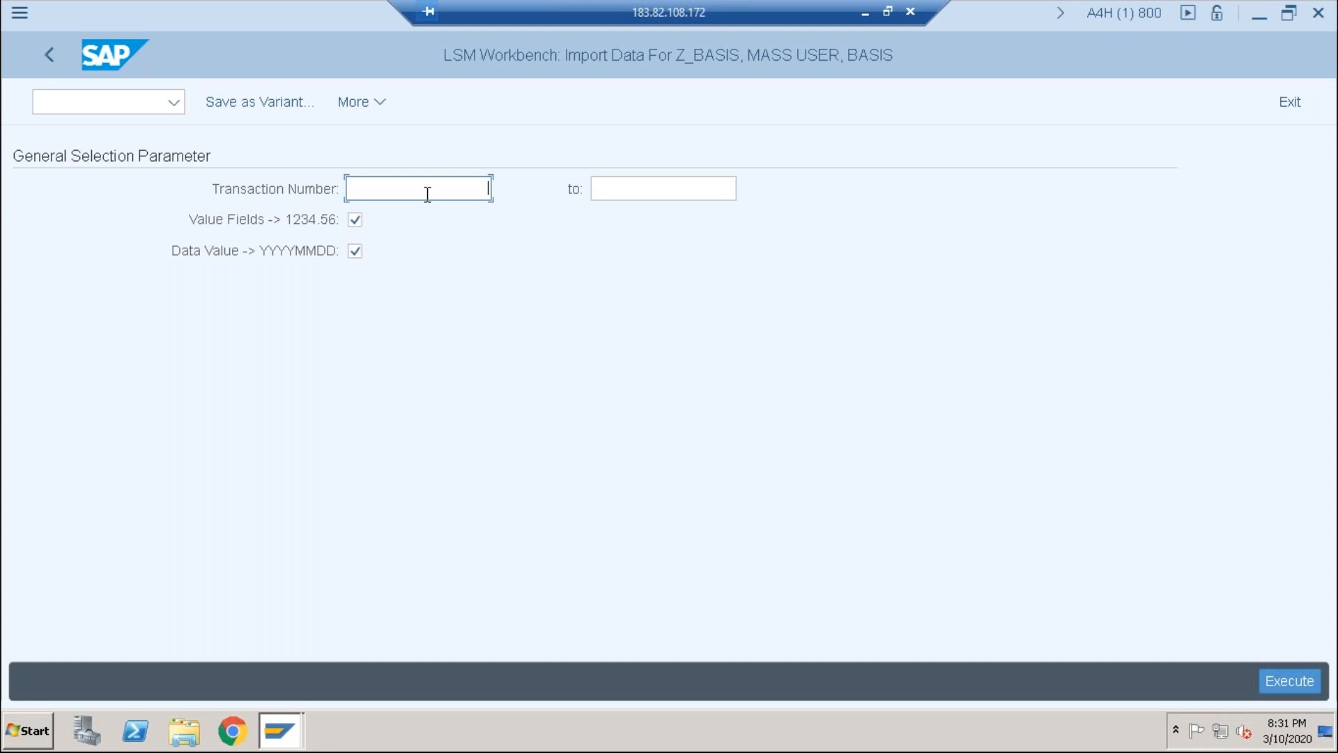
{"action": "left_click", "coordinate": [369, 106]}
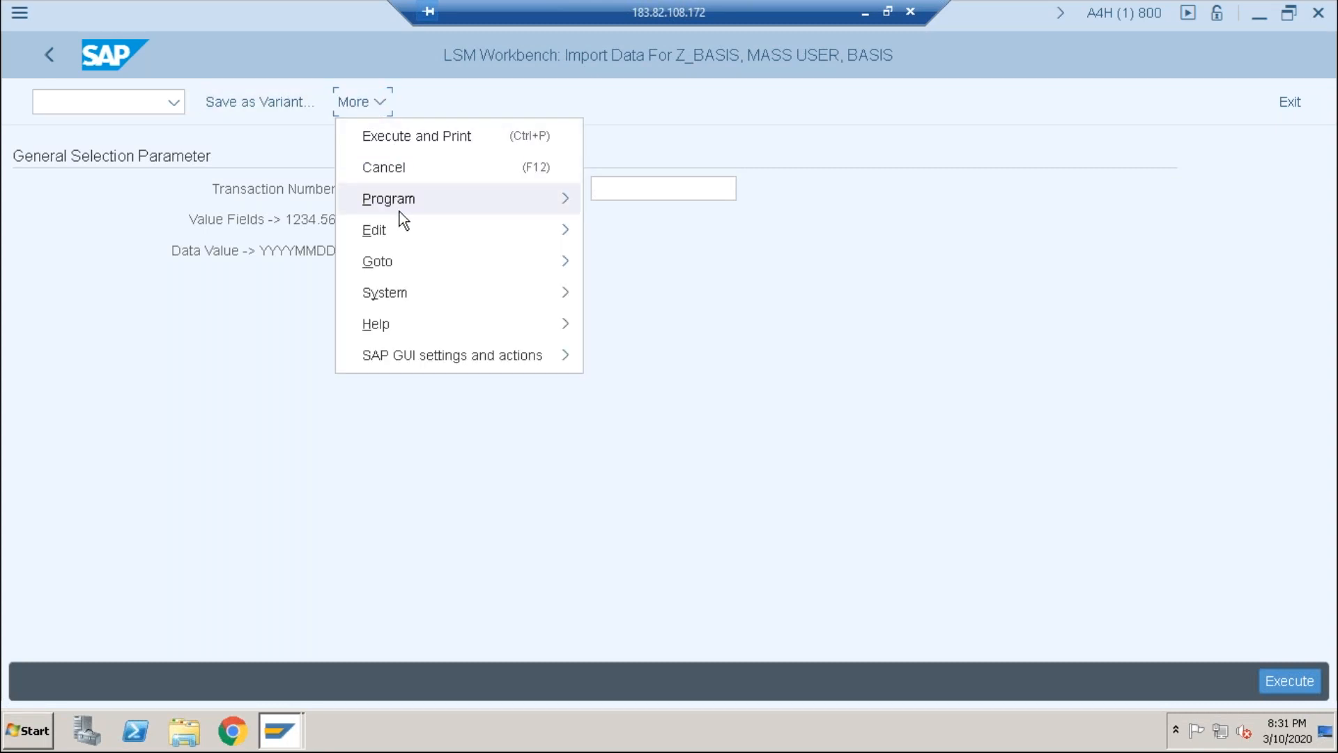
{"action": "mouse_move", "coordinate": [399, 211]}
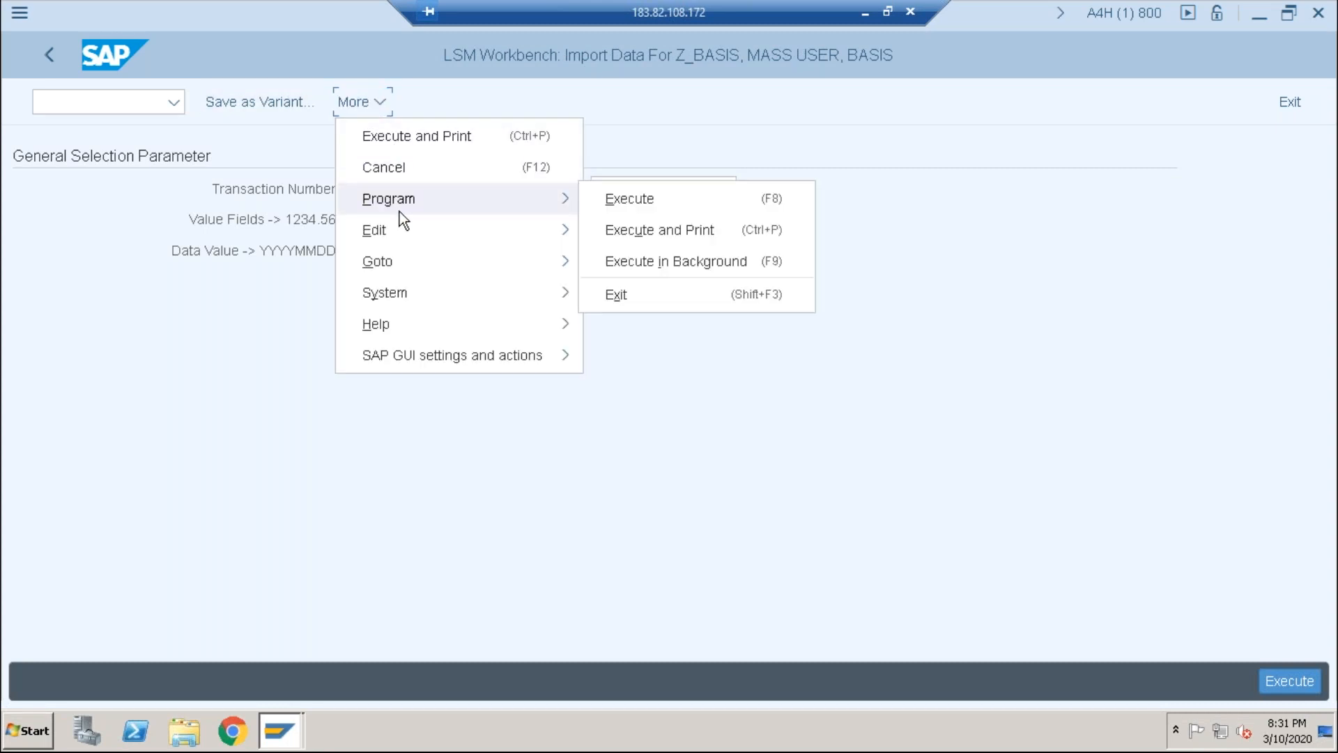
{"action": "left_click", "coordinate": [729, 202]}
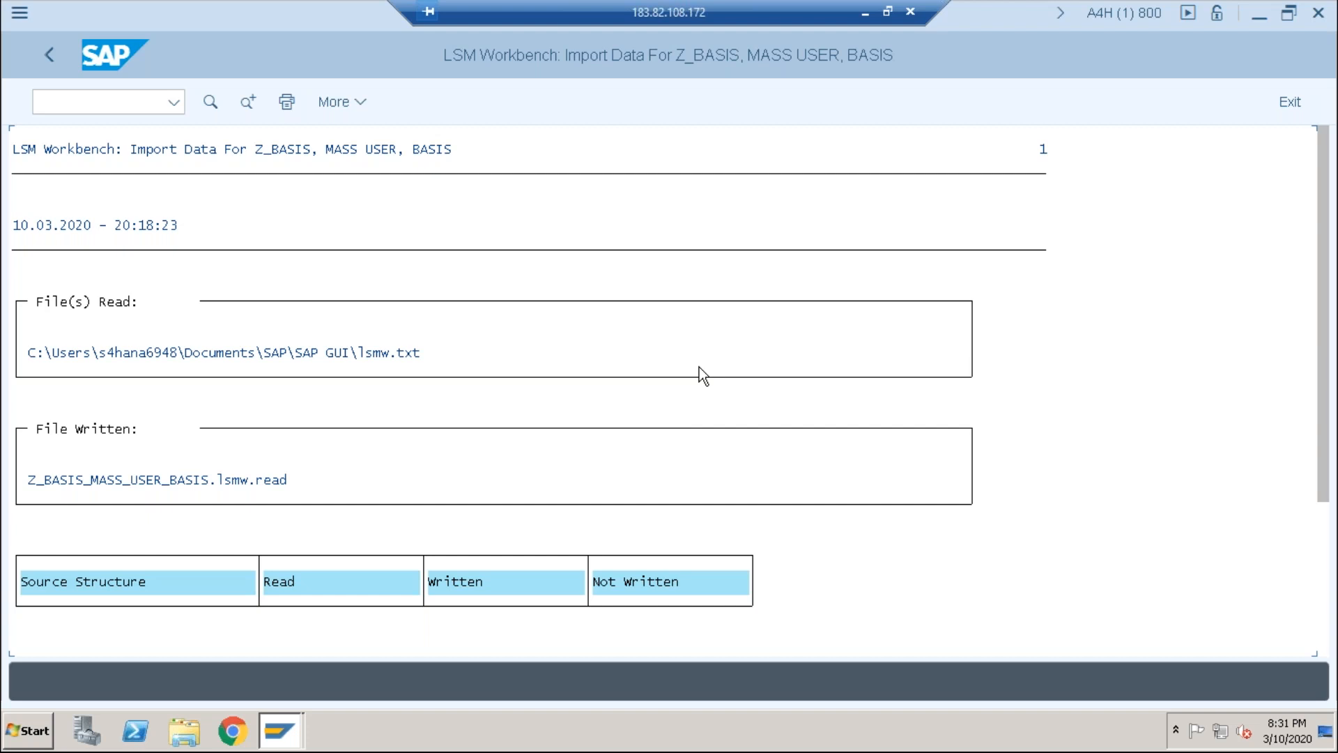
Step: Check the import log showing all 10 records read and written, then go back
{"action": "left_click", "coordinate": [1322, 587]}
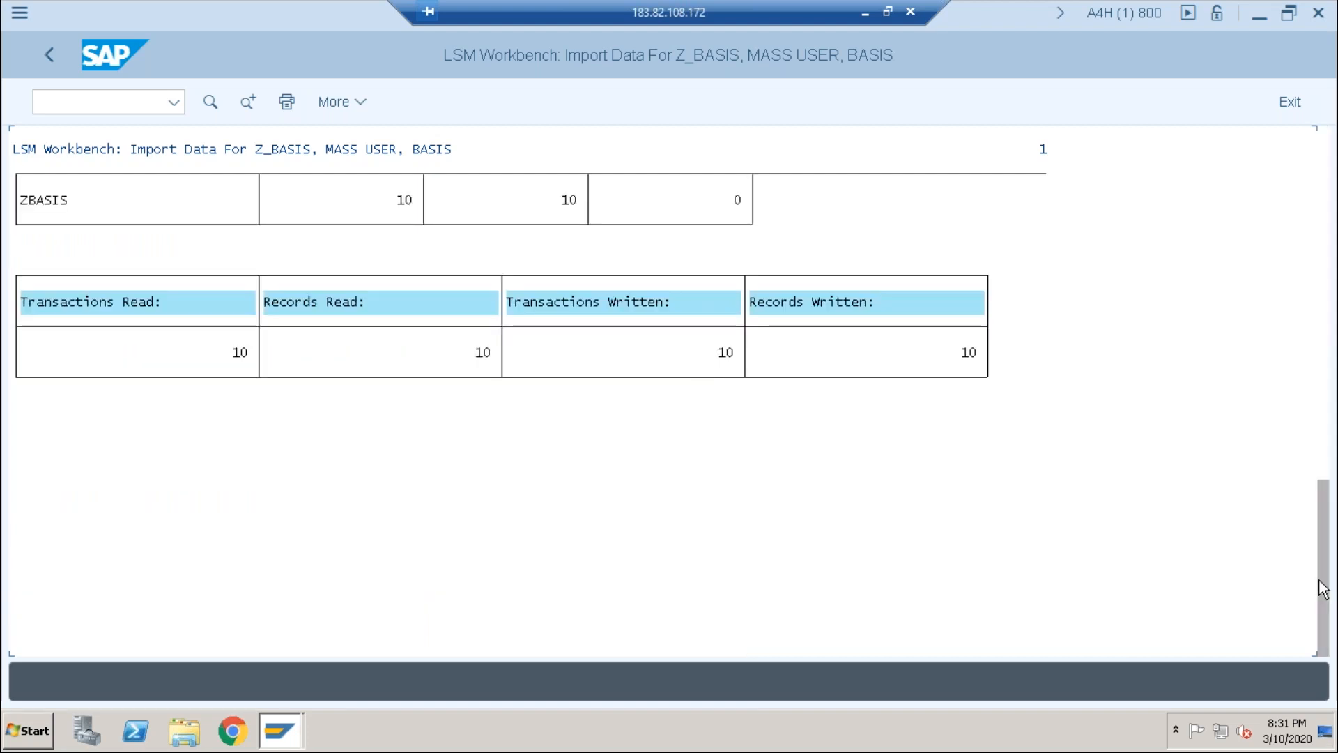
{"action": "left_click_drag", "start_coordinate": [1321, 588], "coordinate": [1321, 386]}
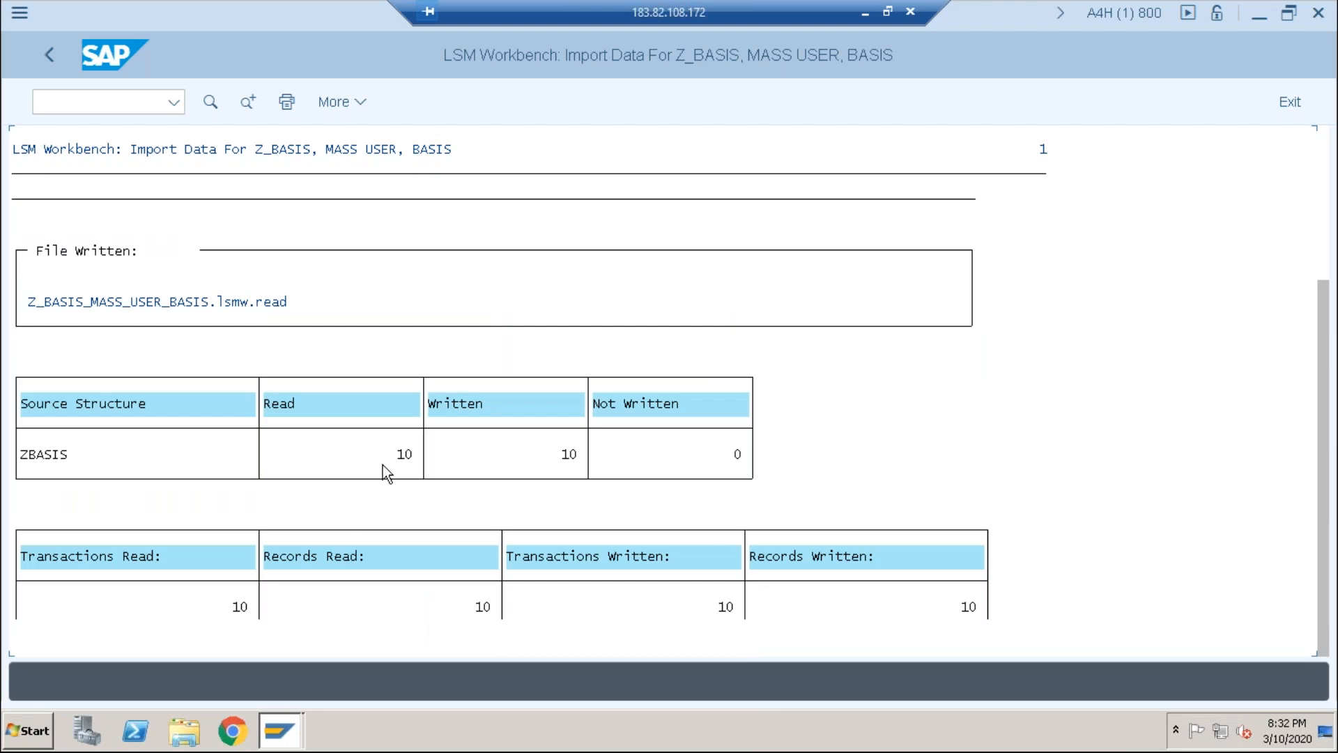
{"action": "scroll", "coordinate": [711, 485], "scroll_direction": "up", "scroll_amount": 5}
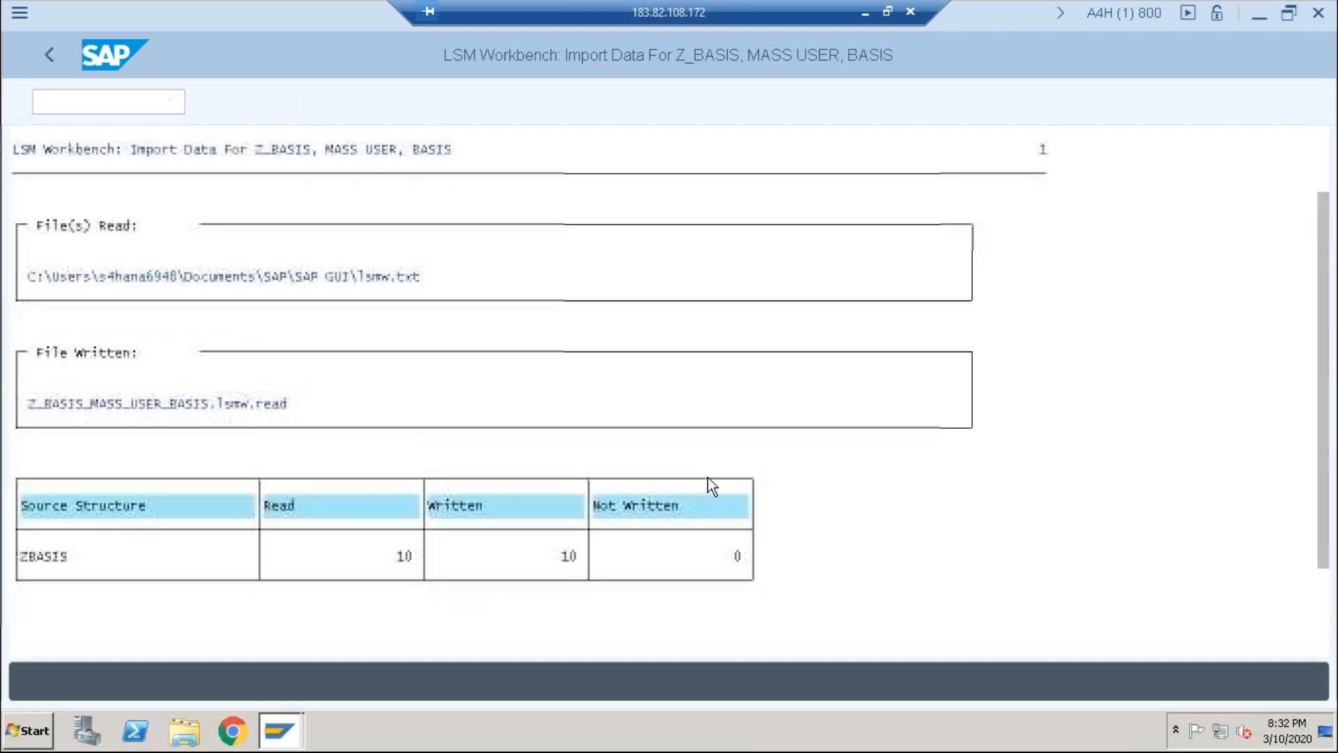
{"action": "scroll", "coordinate": [711, 486], "scroll_direction": "down", "scroll_amount": 5}
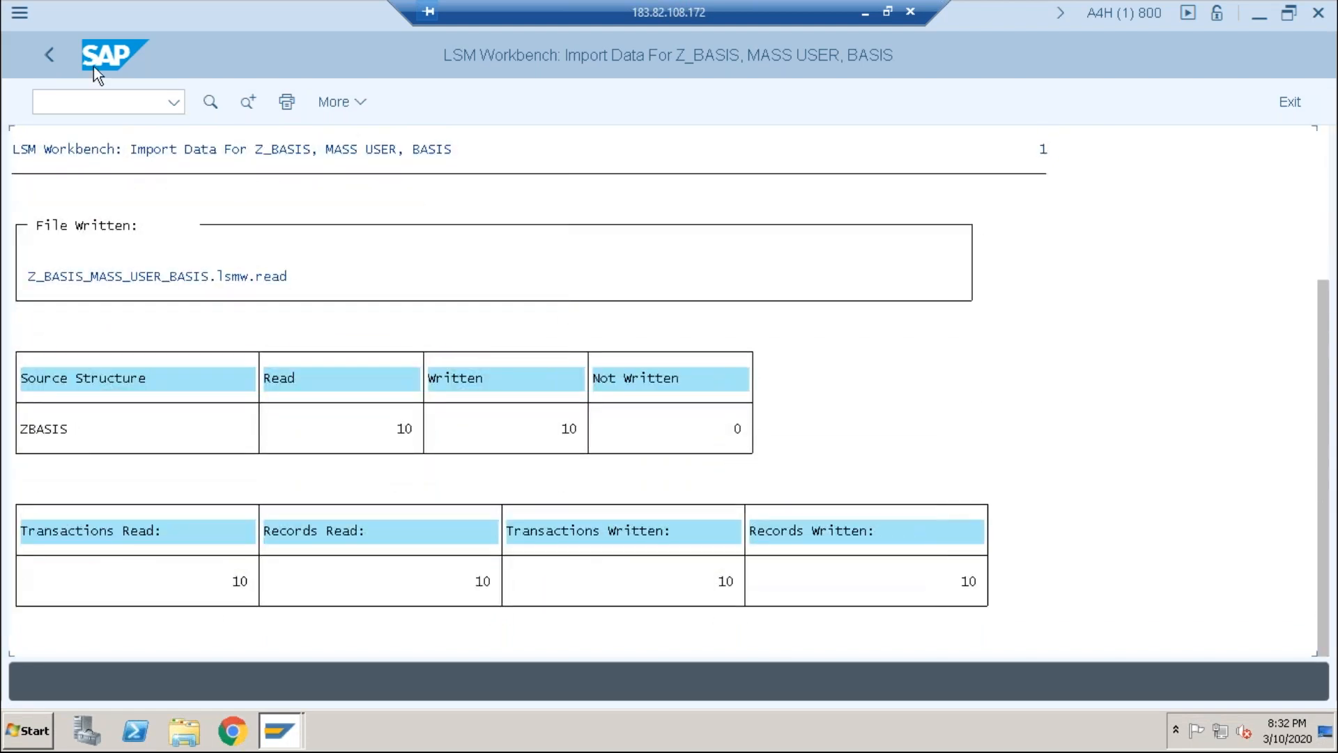
{"action": "left_click", "coordinate": [40, 49]}
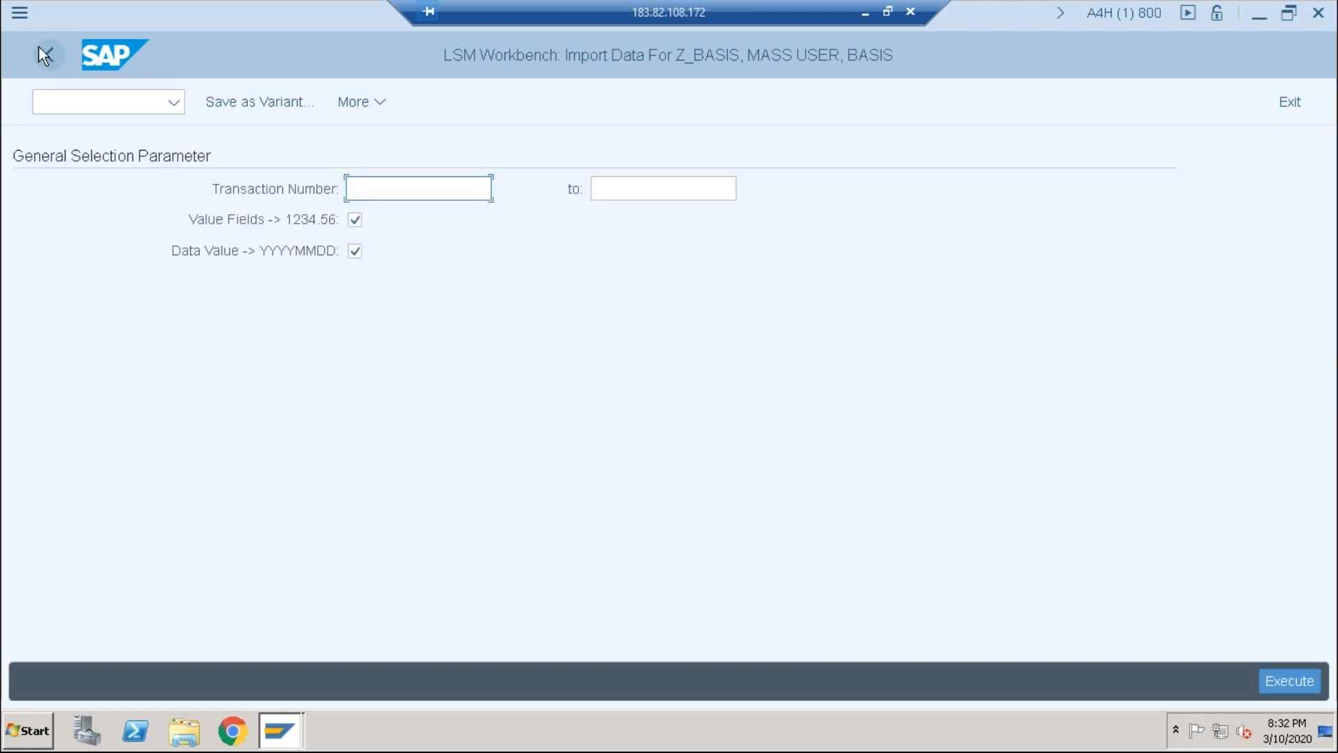
{"action": "left_click", "coordinate": [39, 46]}
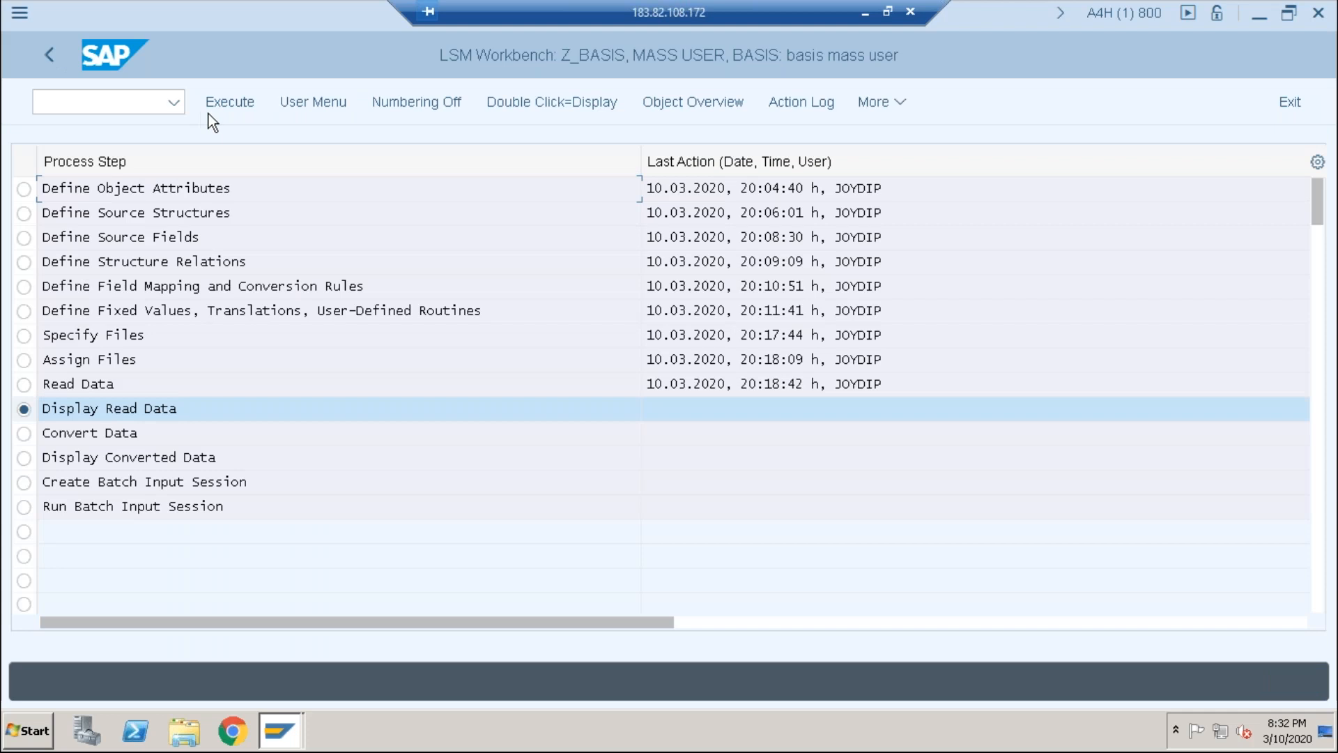
Step: Display the read file's 10 ZBASIS rows for basis10 to basis18, then go back
{"action": "left_click", "coordinate": [228, 102]}
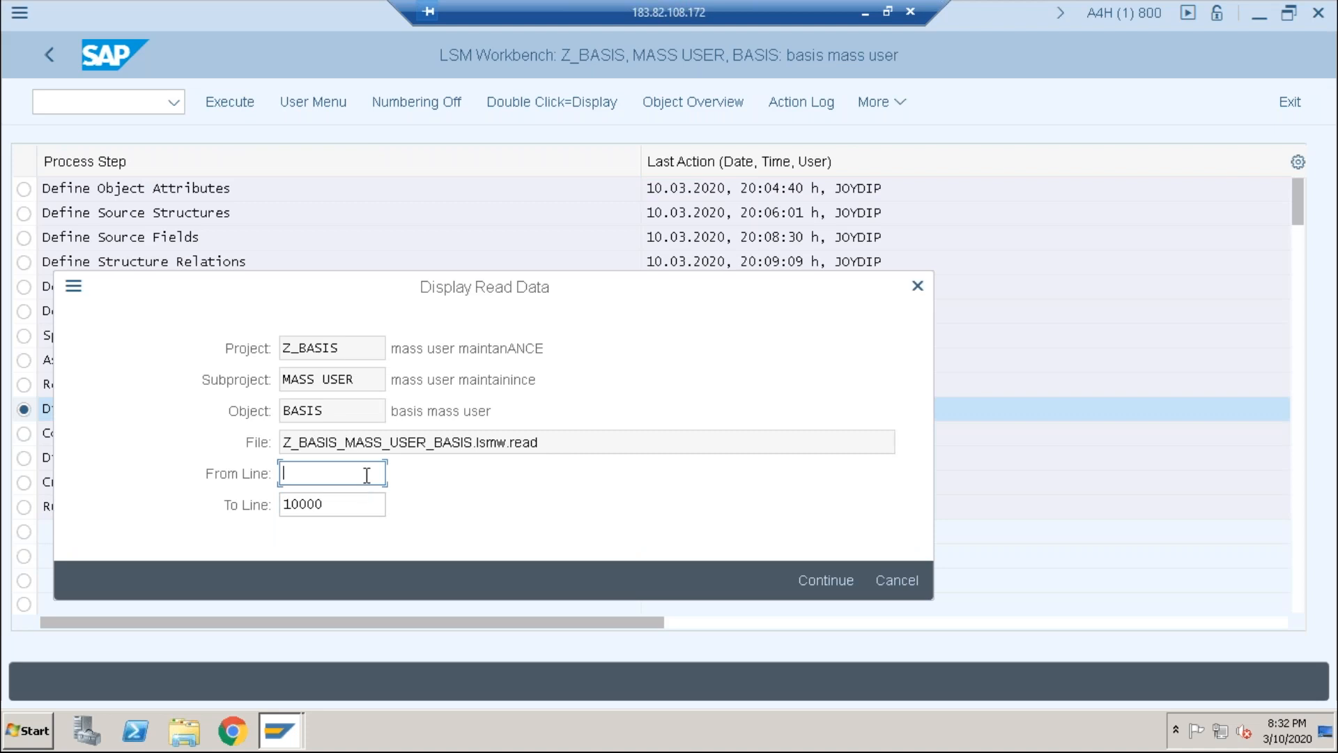
{"action": "left_click", "coordinate": [808, 578]}
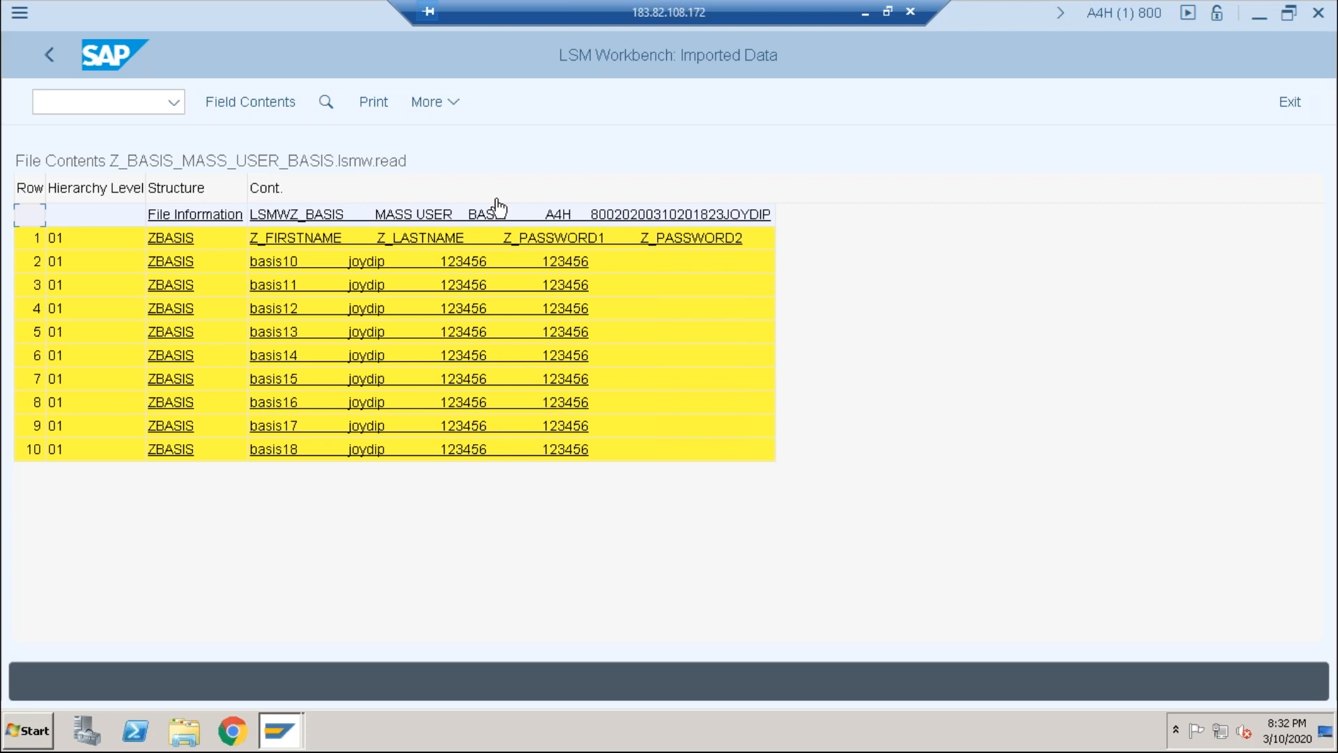
{"action": "left_click", "coordinate": [56, 54]}
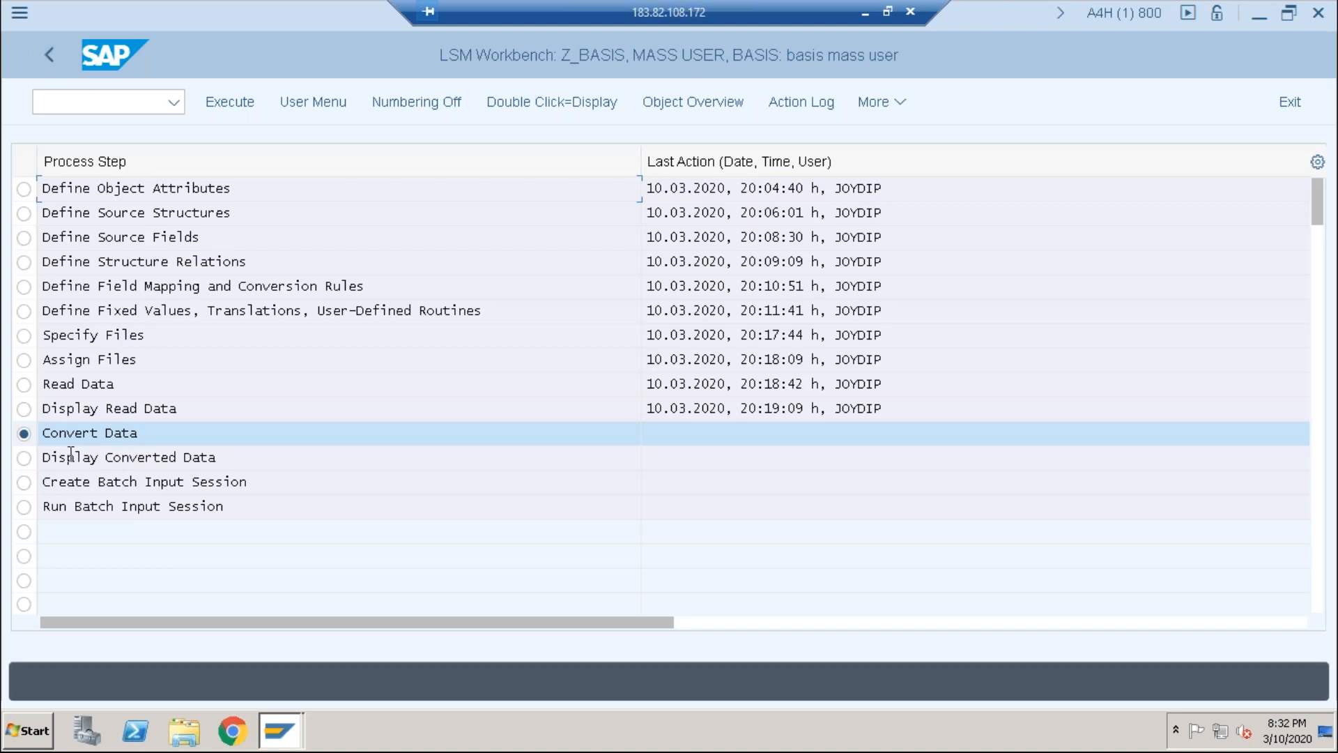
Step: Run Convert Data with F8 and confirm 10 records written to Z_BASIS_USER_BASIS.lsmw.conv
{"action": "left_click", "coordinate": [230, 105]}
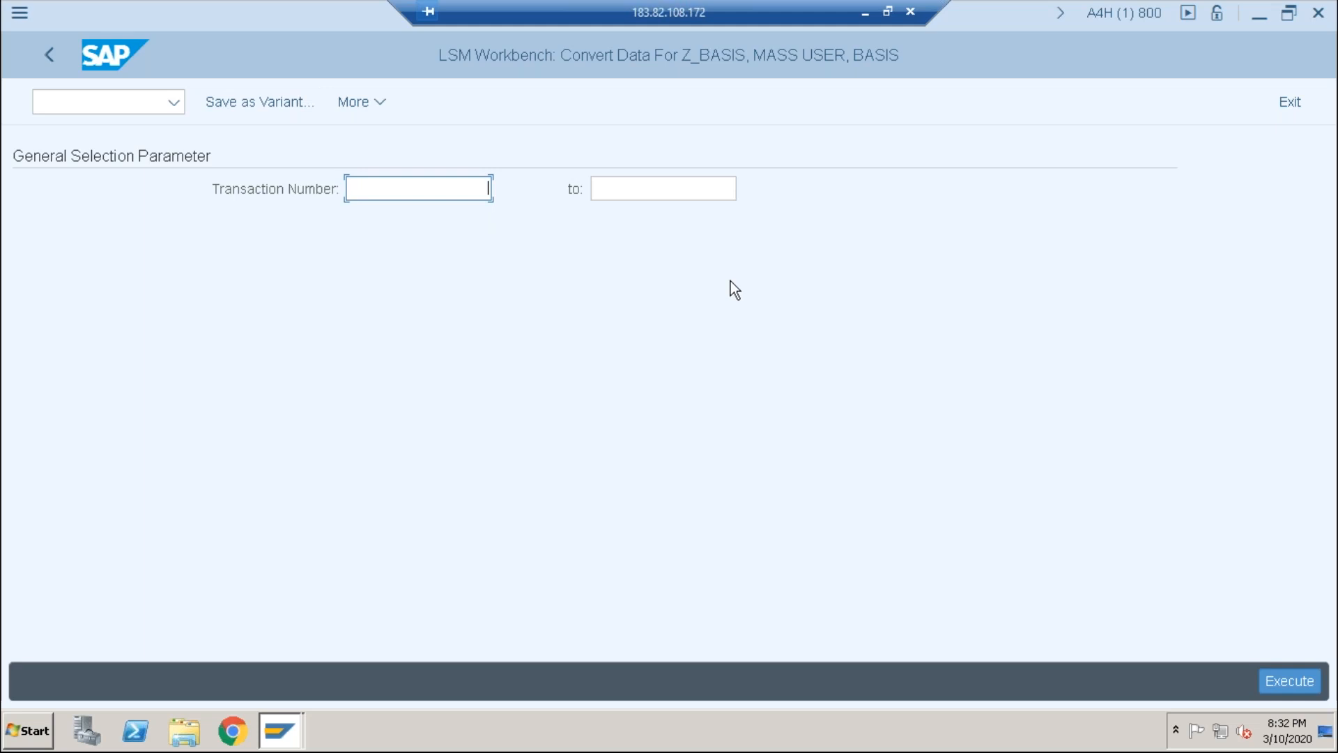
{"action": "key", "text": "F8"}
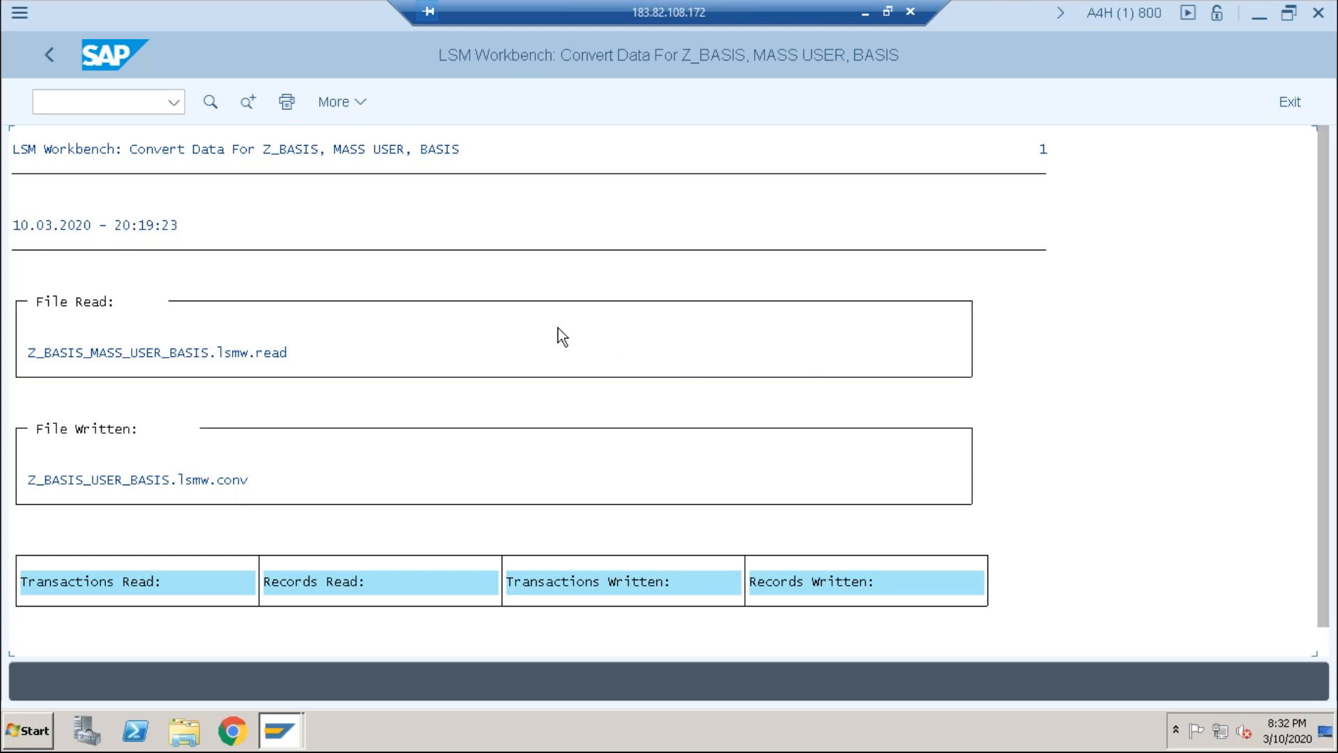
{"action": "scroll", "coordinate": [561, 337], "scroll_direction": "down", "scroll_amount": 1}
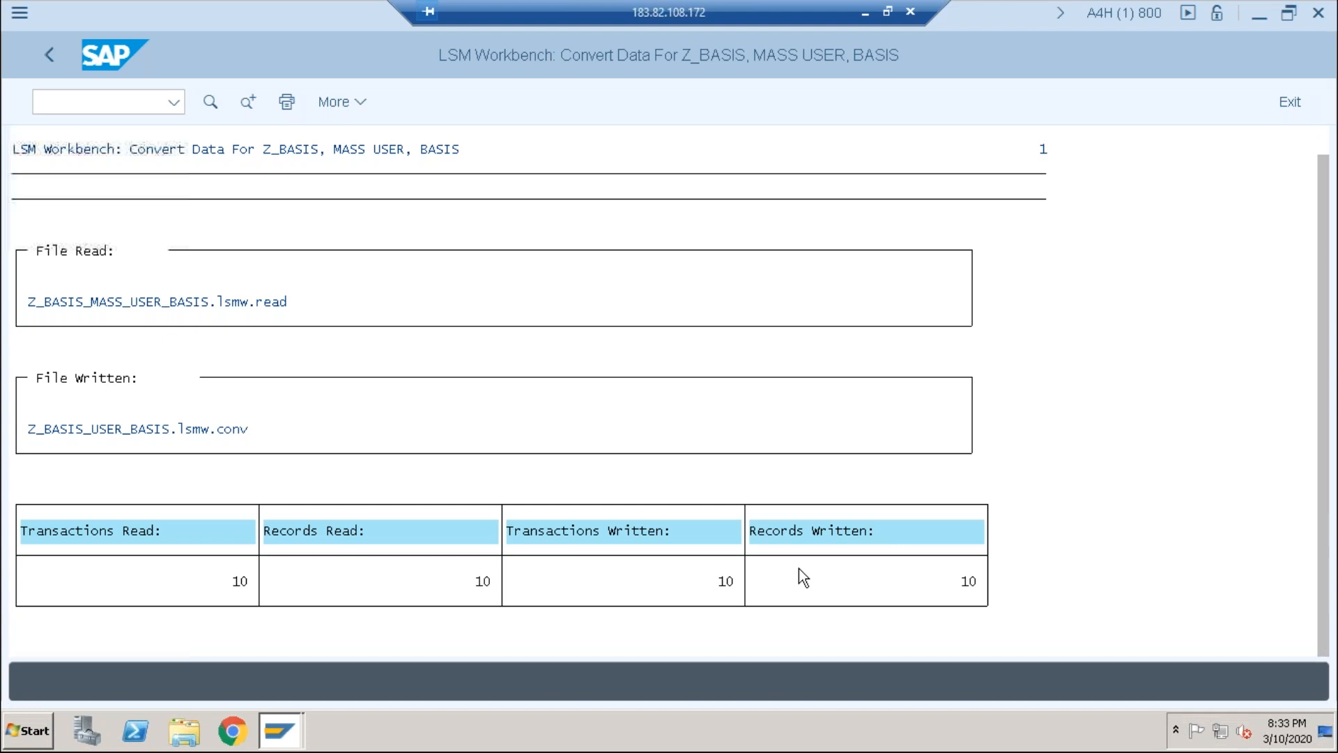
{"action": "scroll", "coordinate": [798, 567], "scroll_direction": "up", "scroll_amount": 1}
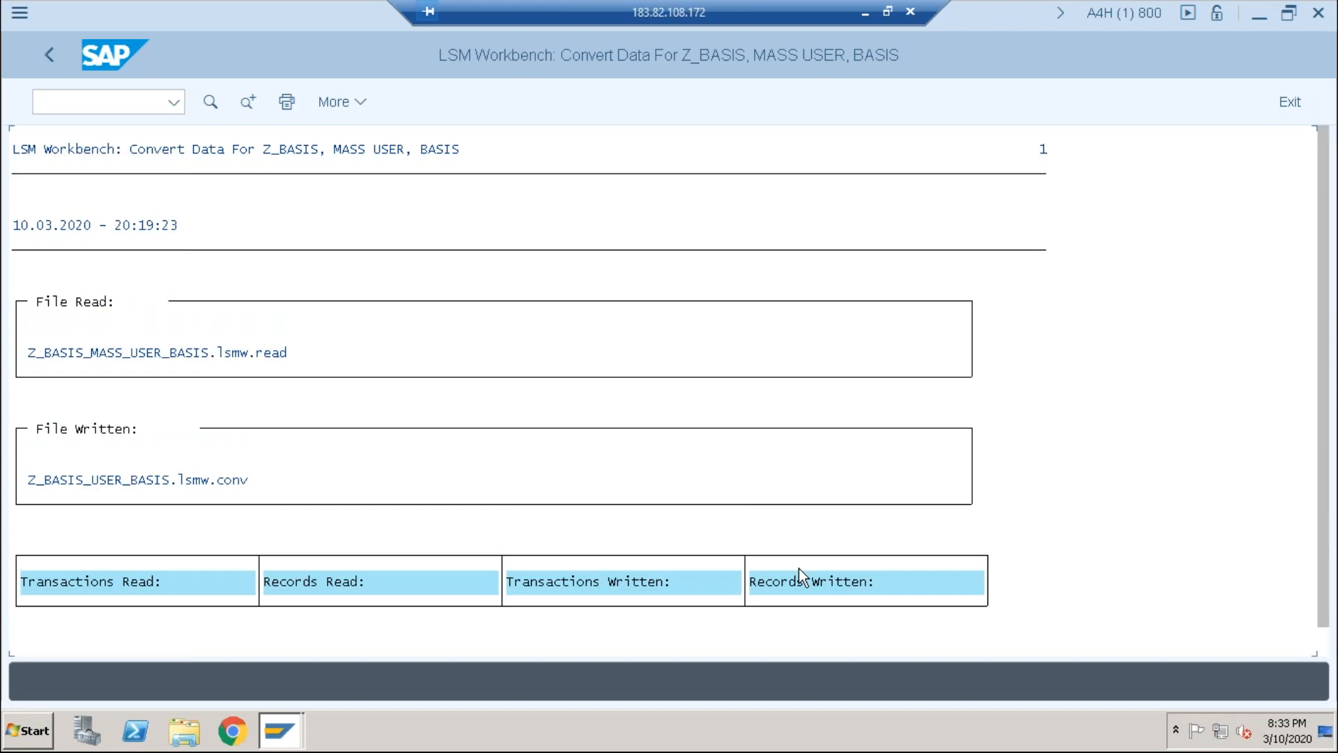
{"action": "left_click", "coordinate": [49, 55]}
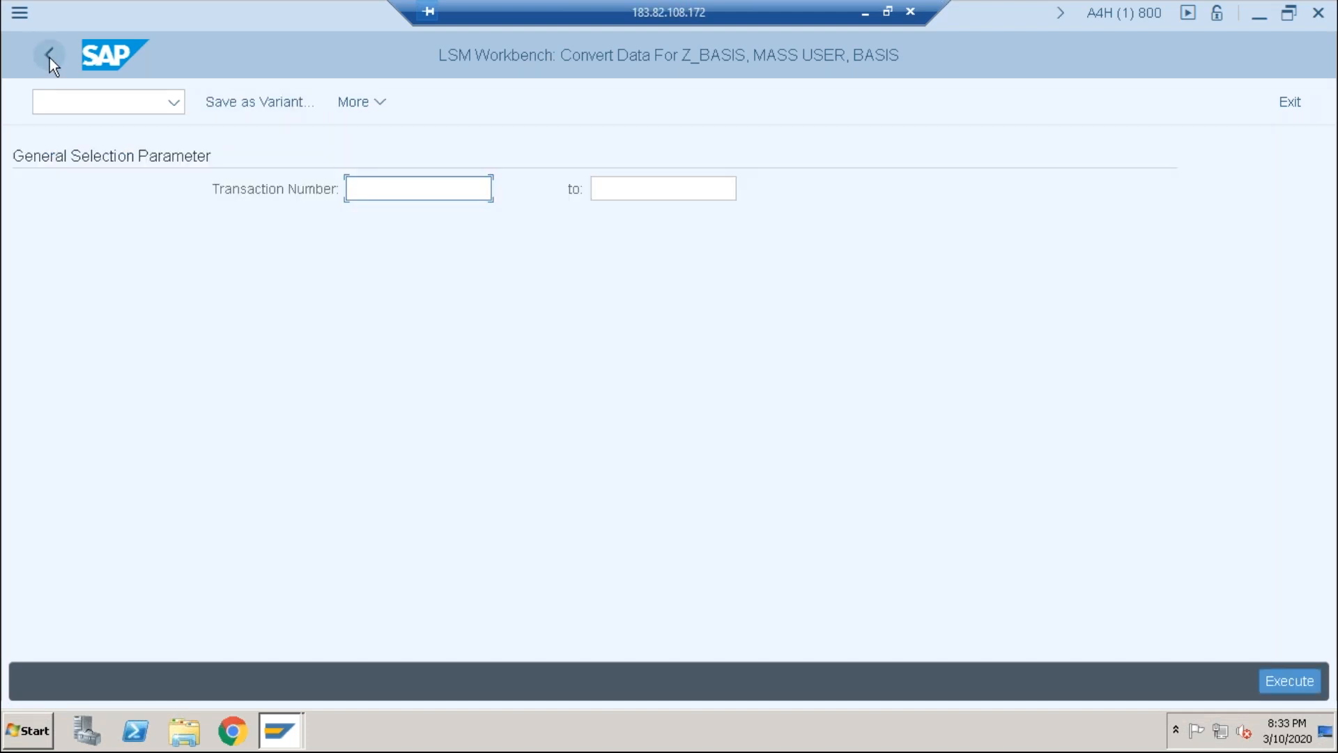
{"action": "left_click", "coordinate": [49, 57]}
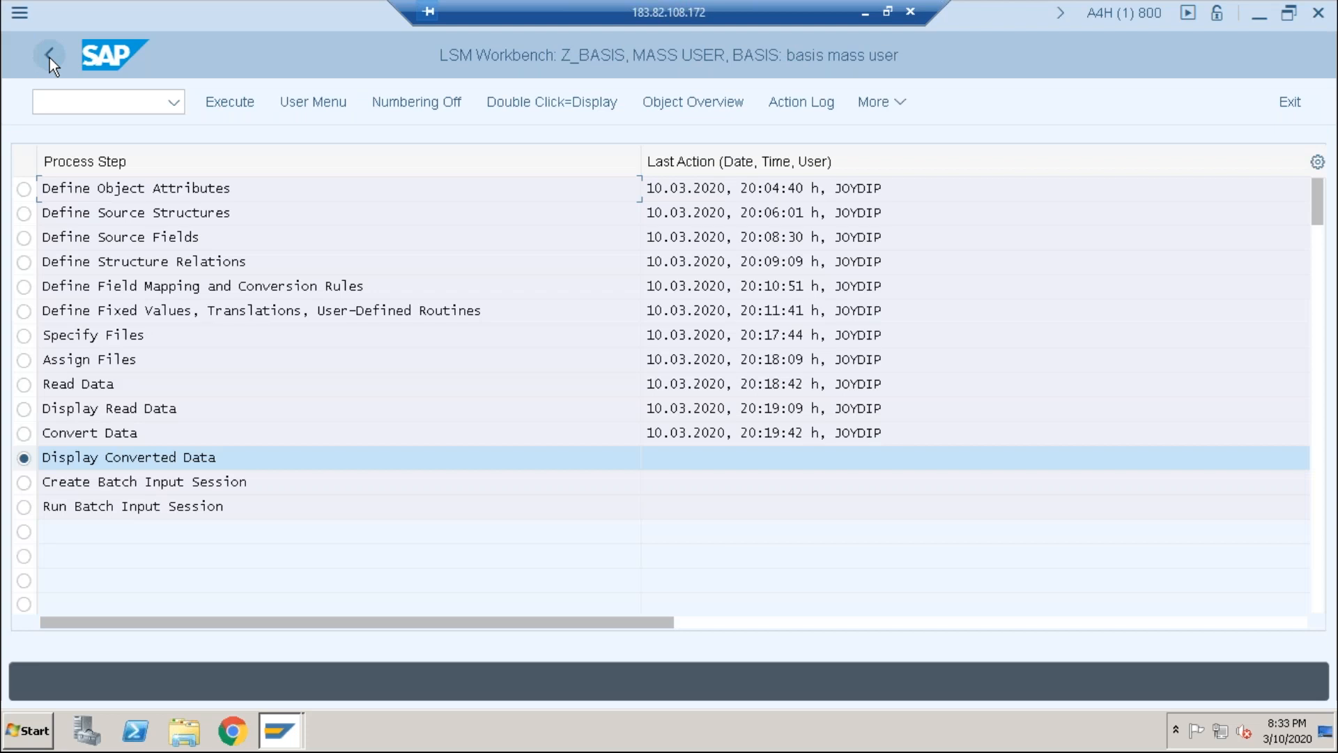
Step: Display the converted file's 10 SU01 user rows, then go back to the process steps
{"action": "left_click", "coordinate": [229, 101]}
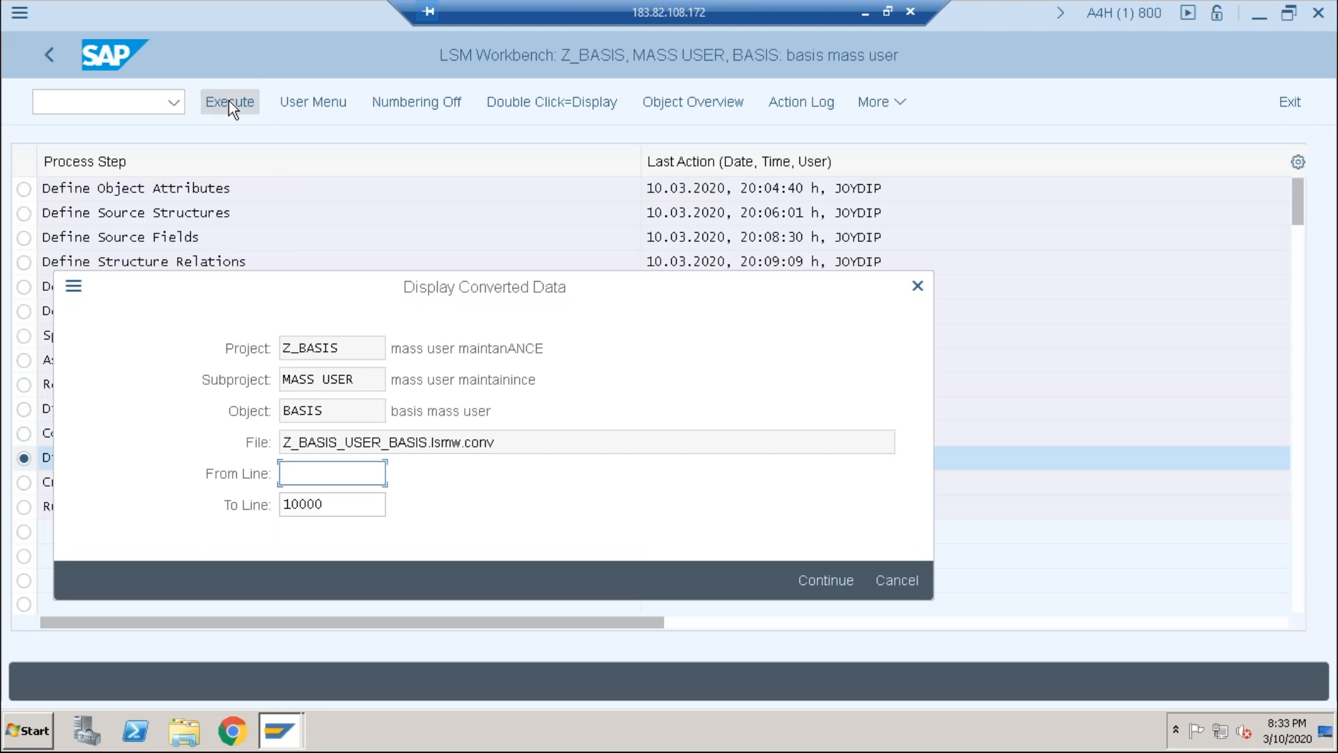
{"action": "left_click", "coordinate": [818, 573]}
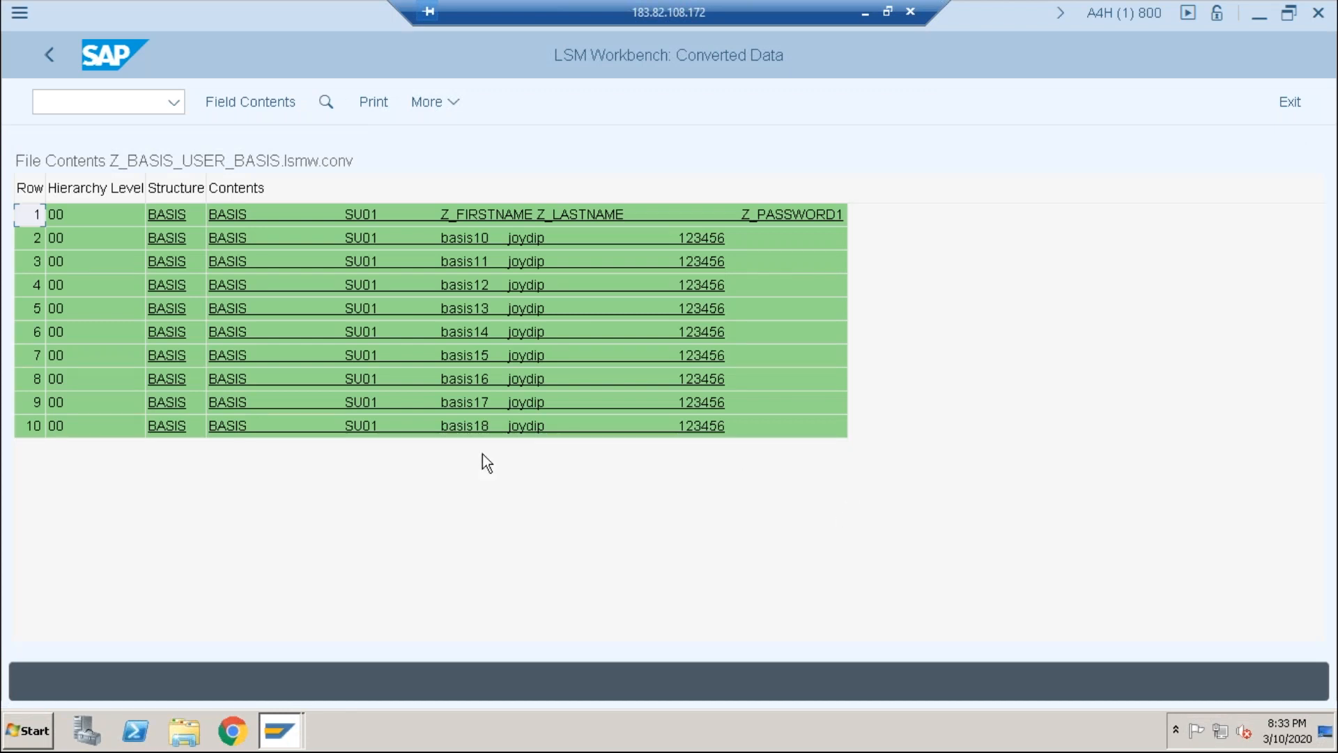
{"action": "left_click", "coordinate": [45, 68]}
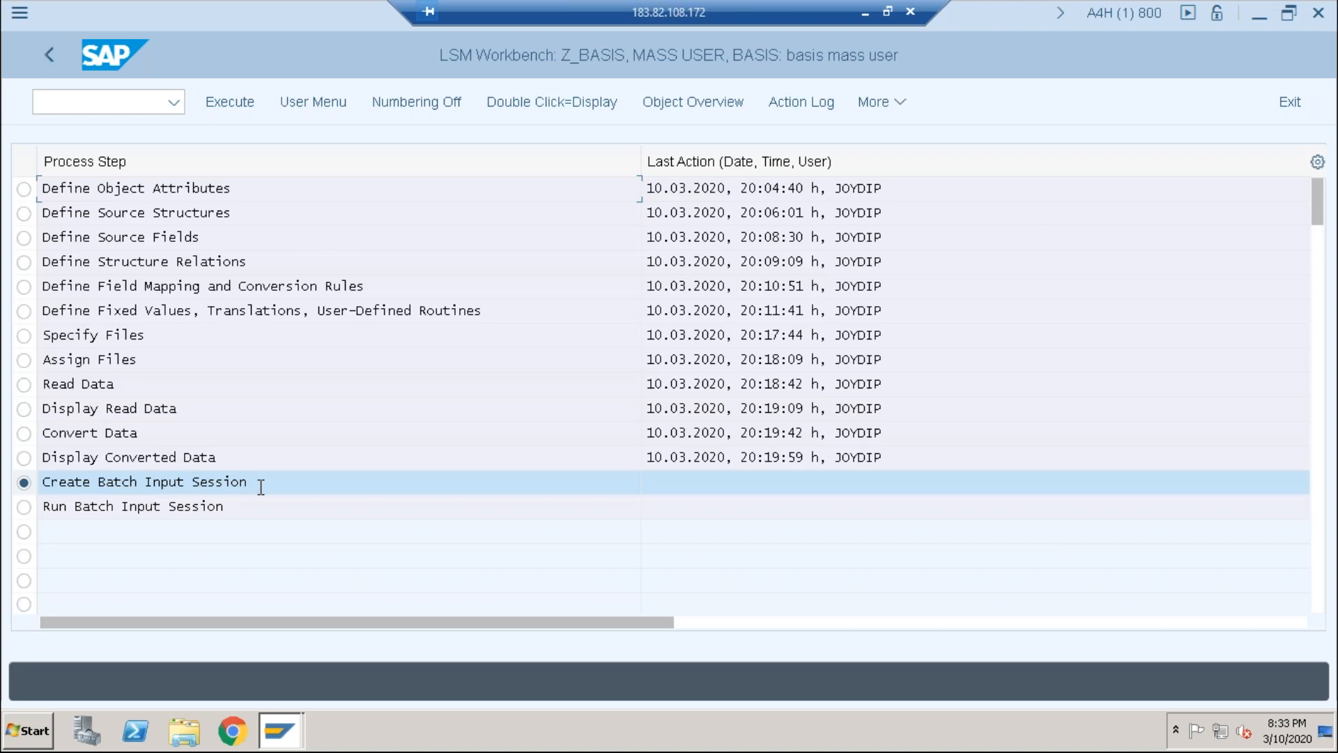
Step: Generate batch input folder BASIS with 10 transactions and acknowledge the confirmation
{"action": "left_click", "coordinate": [230, 103]}
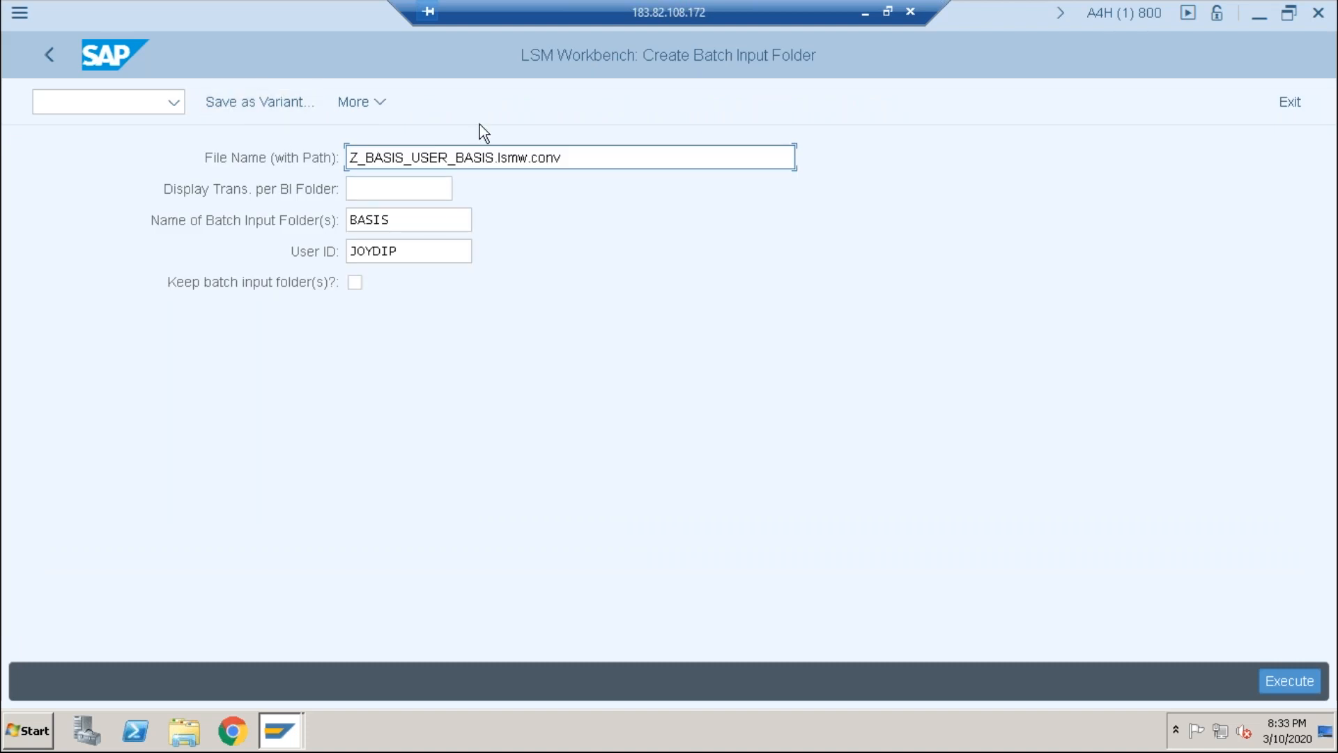
{"action": "key", "text": "F8"}
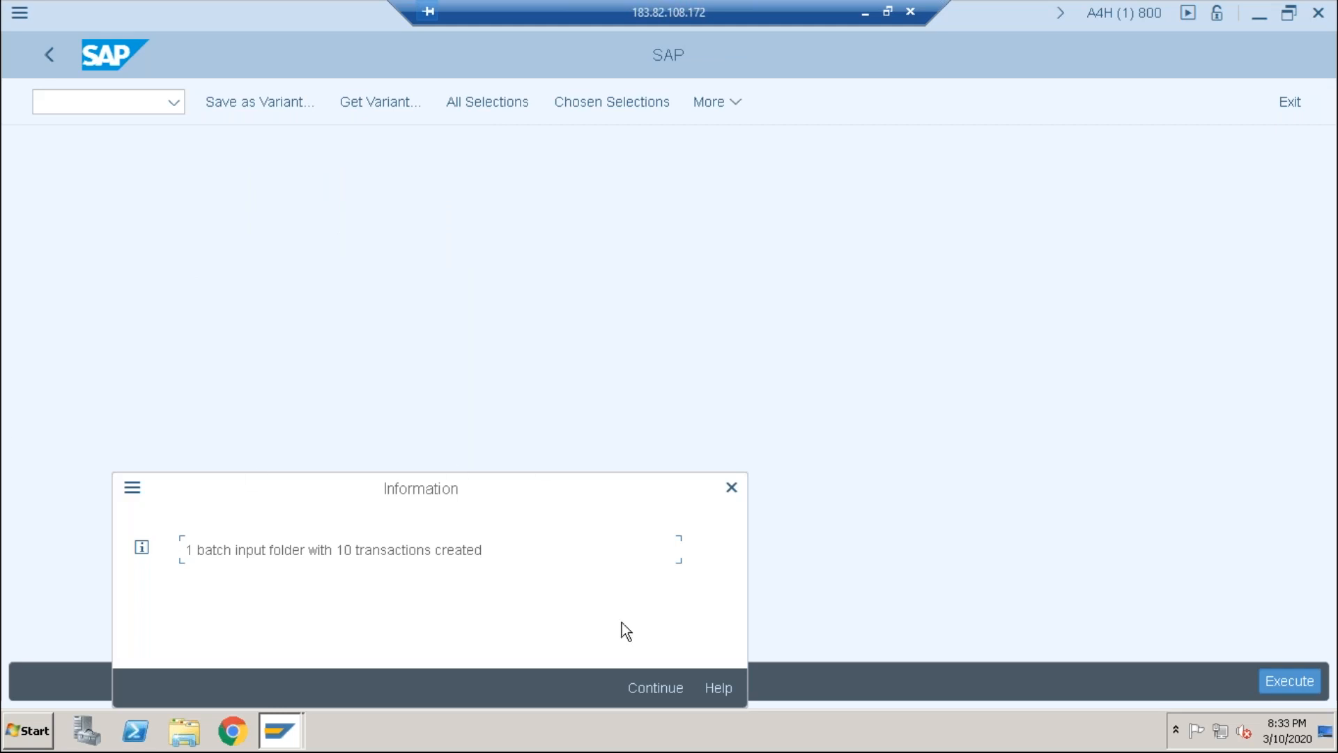
{"action": "left_click", "coordinate": [651, 685]}
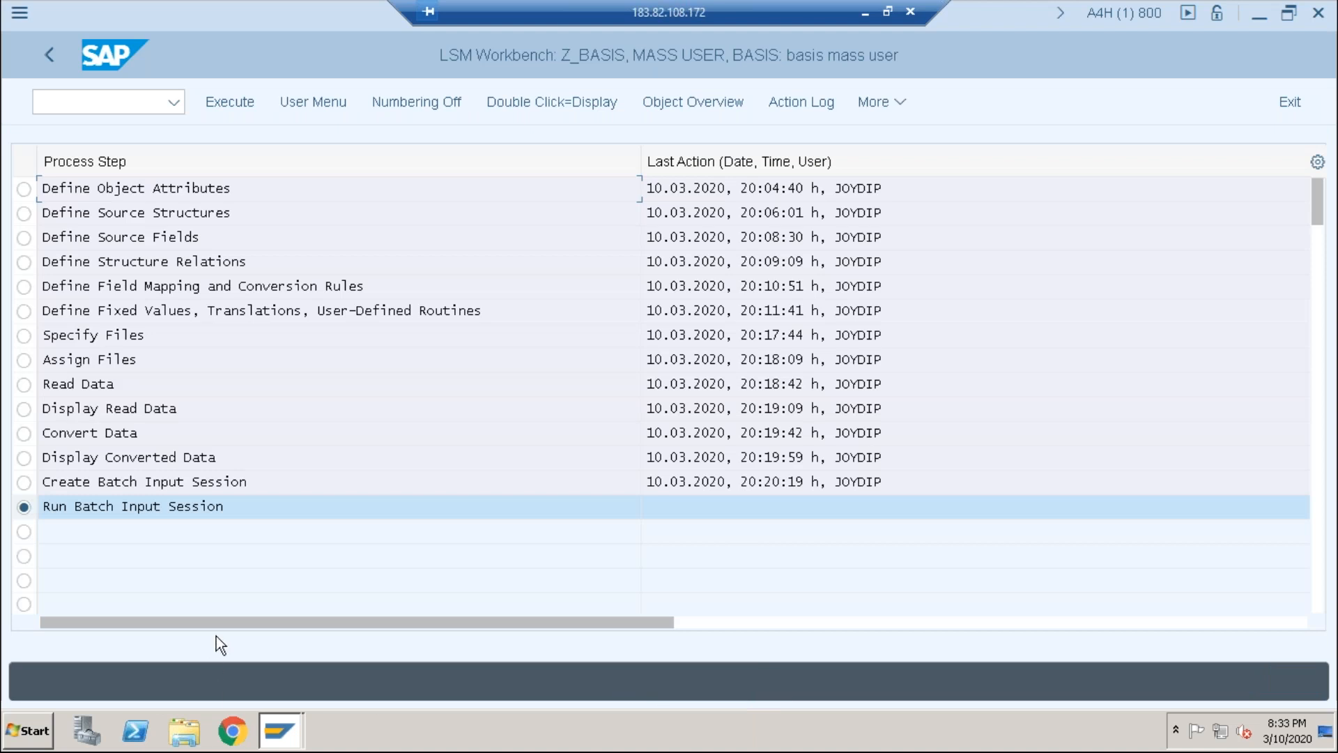
Step: Select the BASIS session and process it in Background mode
{"action": "left_click", "coordinate": [219, 101]}
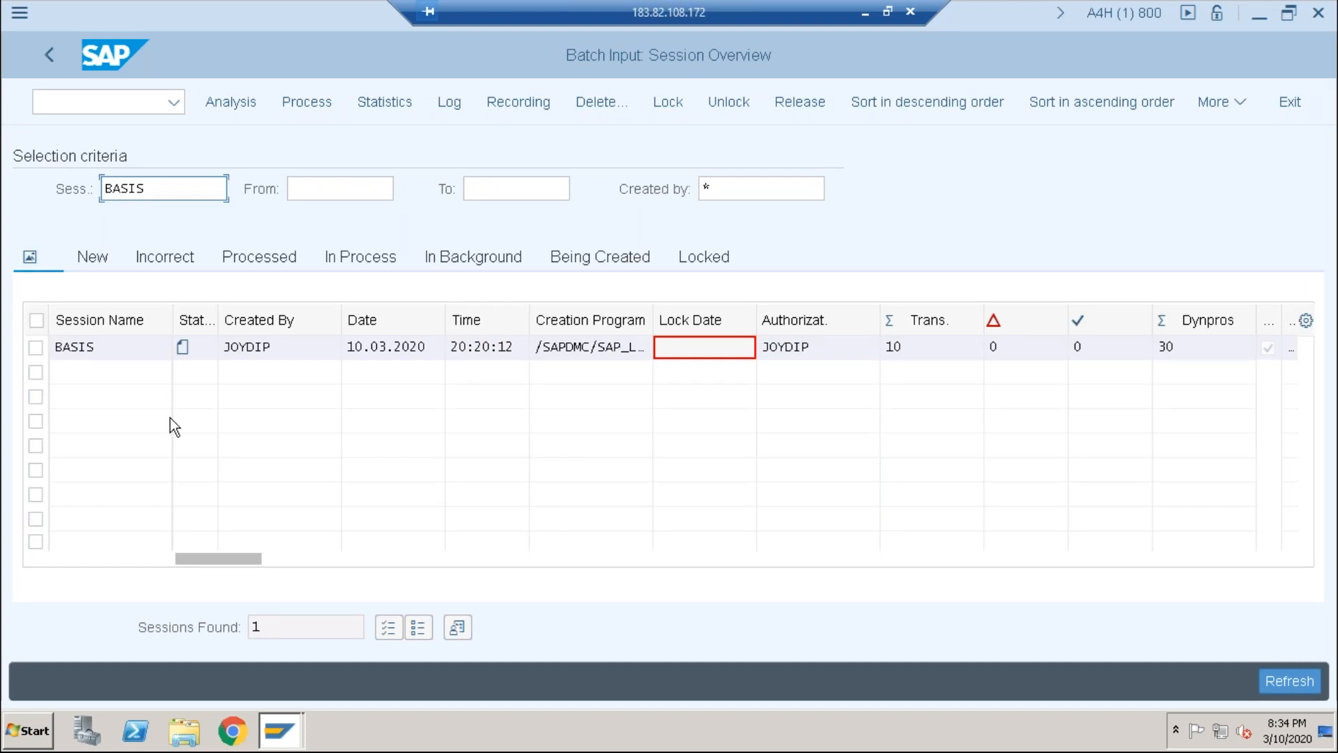
{"action": "left_click", "coordinate": [38, 347]}
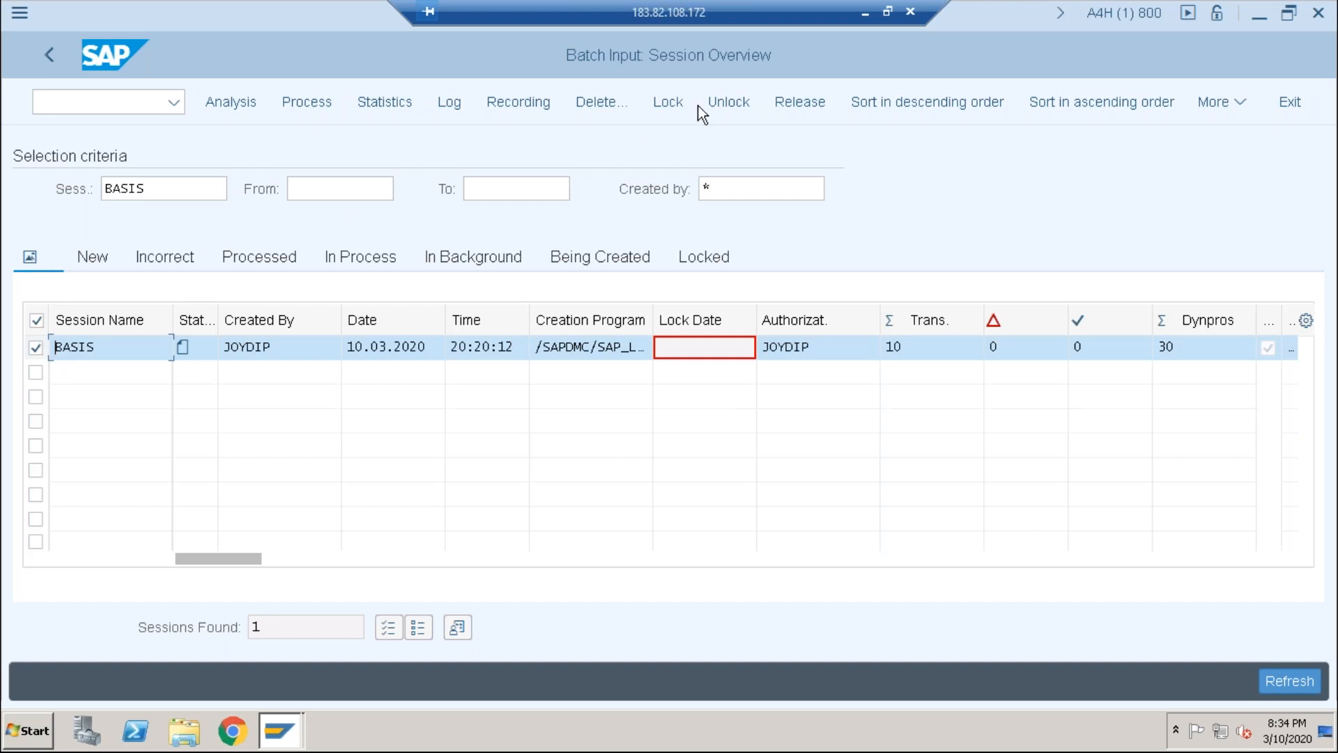
{"action": "key", "text": "F8"}
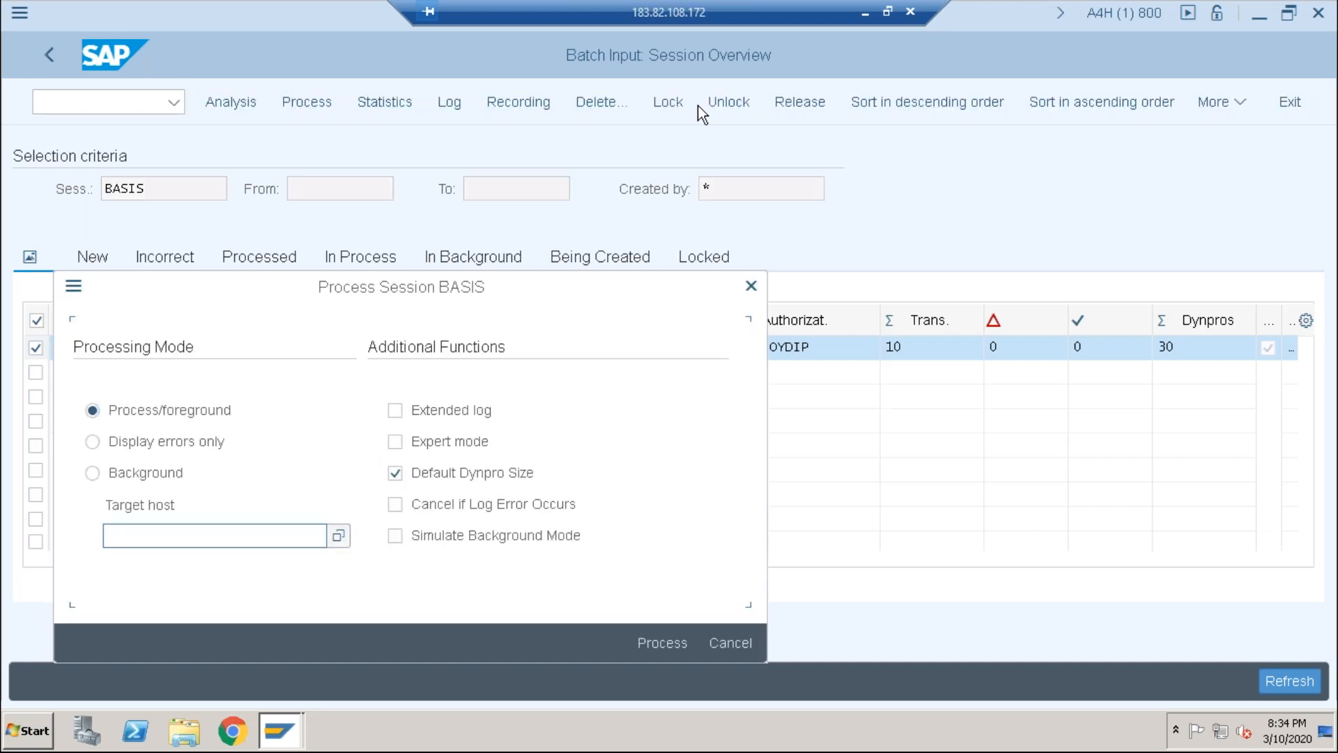
{"action": "left_click", "coordinate": [92, 479]}
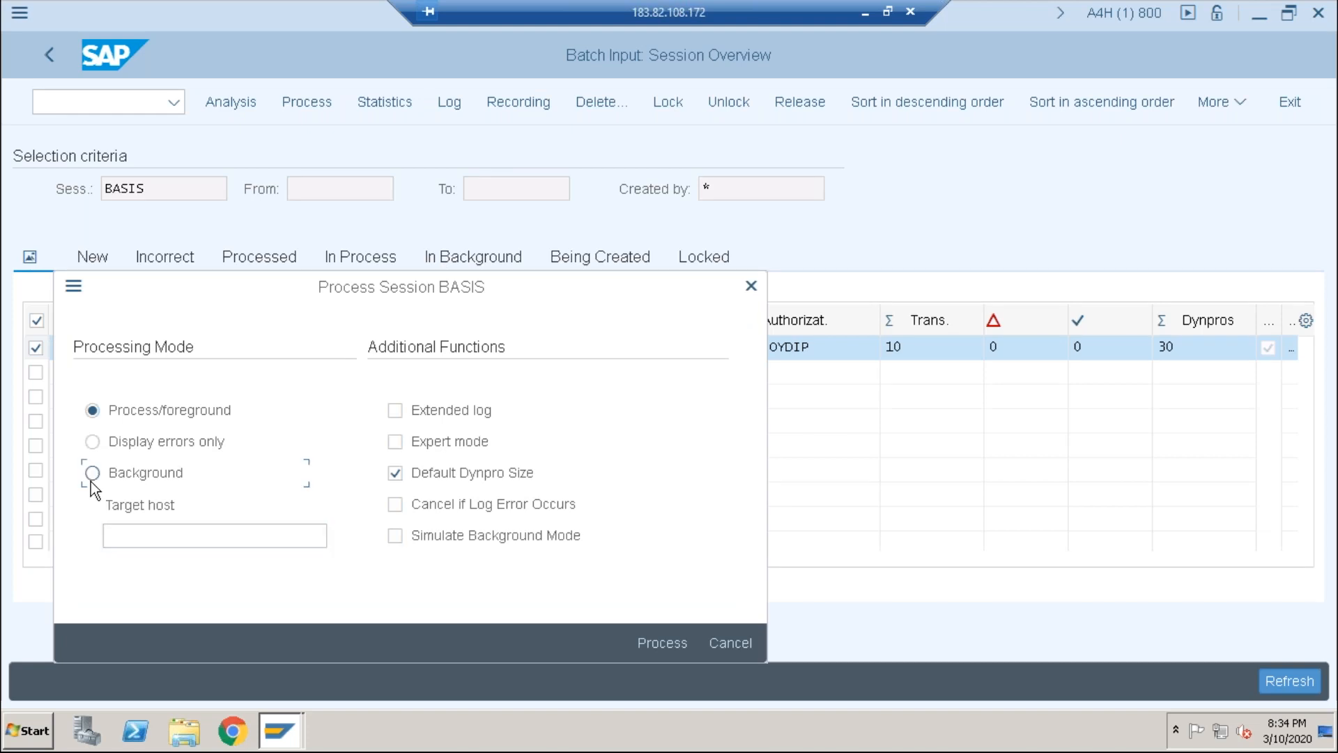
{"action": "left_click", "coordinate": [679, 650]}
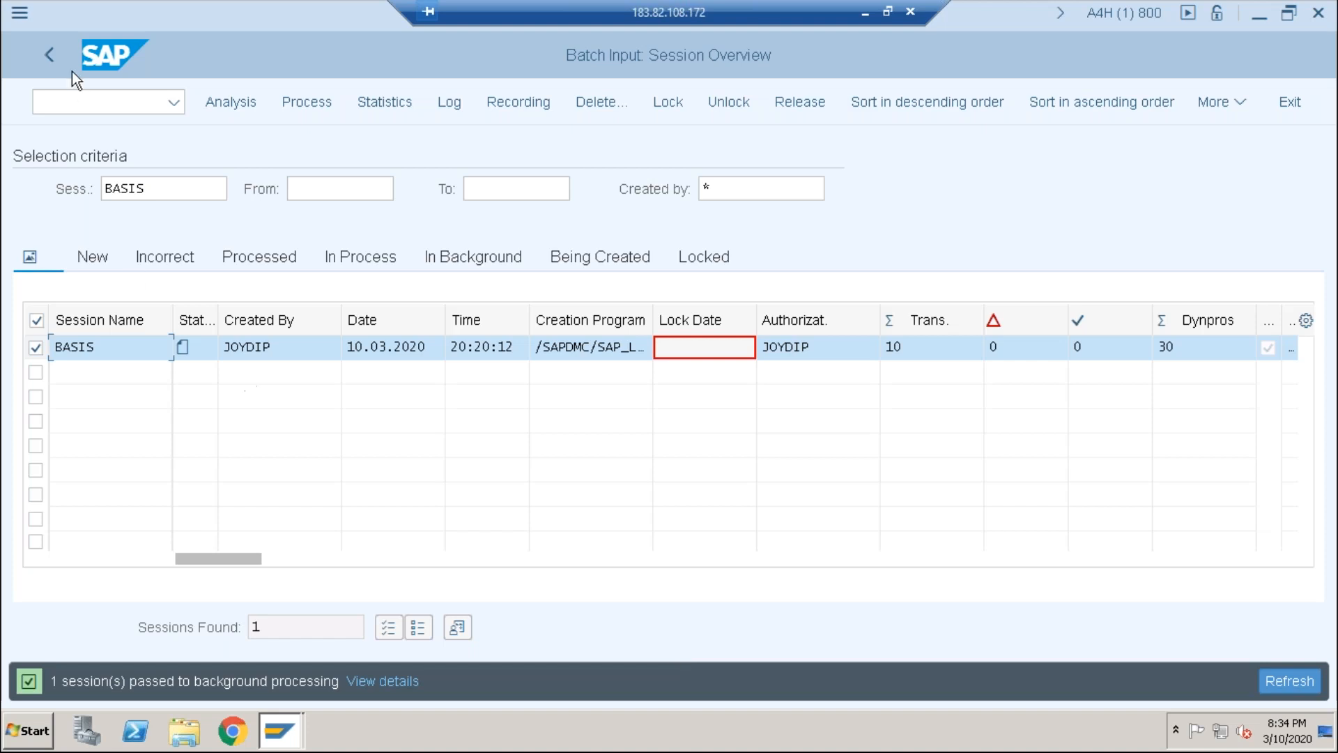
{"action": "left_click", "coordinate": [44, 60]}
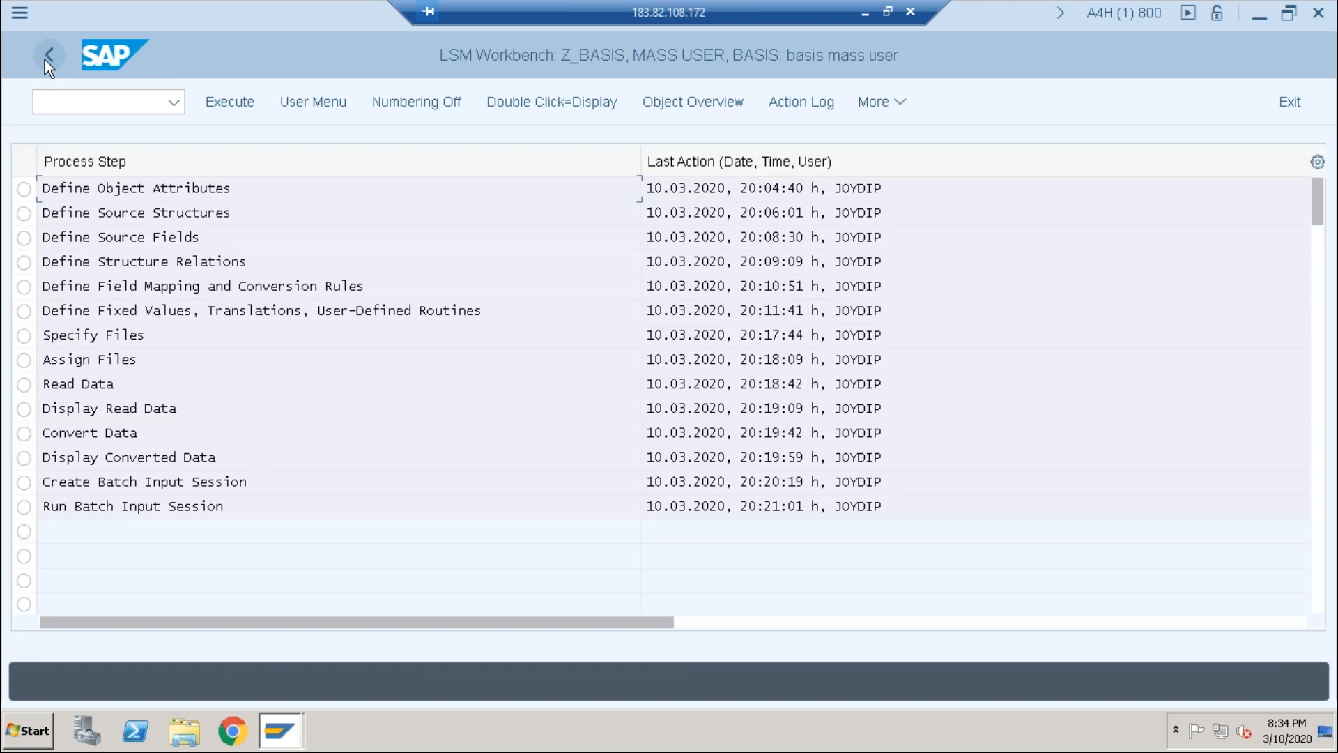
Step: Open SM35 to see the BASIS session: 7 transactions processed, 3 with errors
{"action": "left_click", "coordinate": [84, 103]}
{"action": "type", "text": "/nsm35"}
{"action": "key", "text": "Return"}
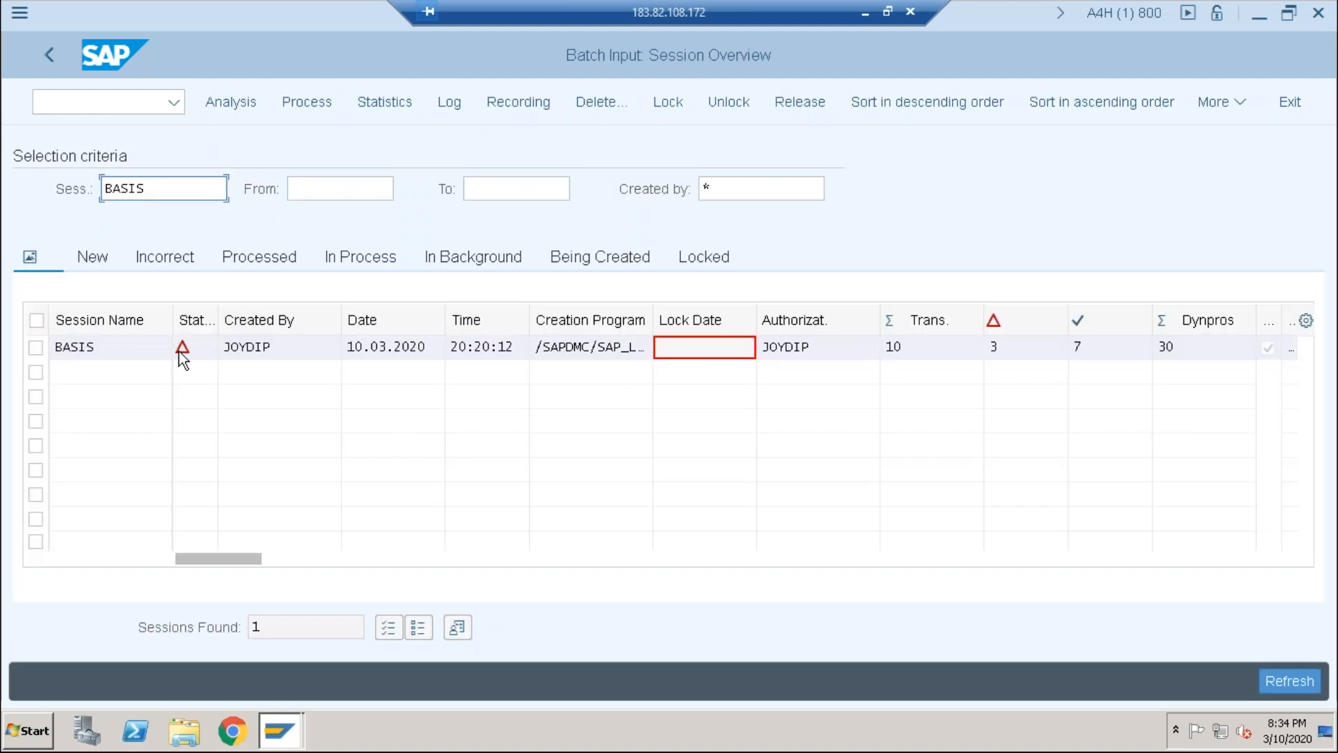
{"action": "left_click", "coordinate": [101, 107]}
{"action": "type", "text": "/nsm35"}
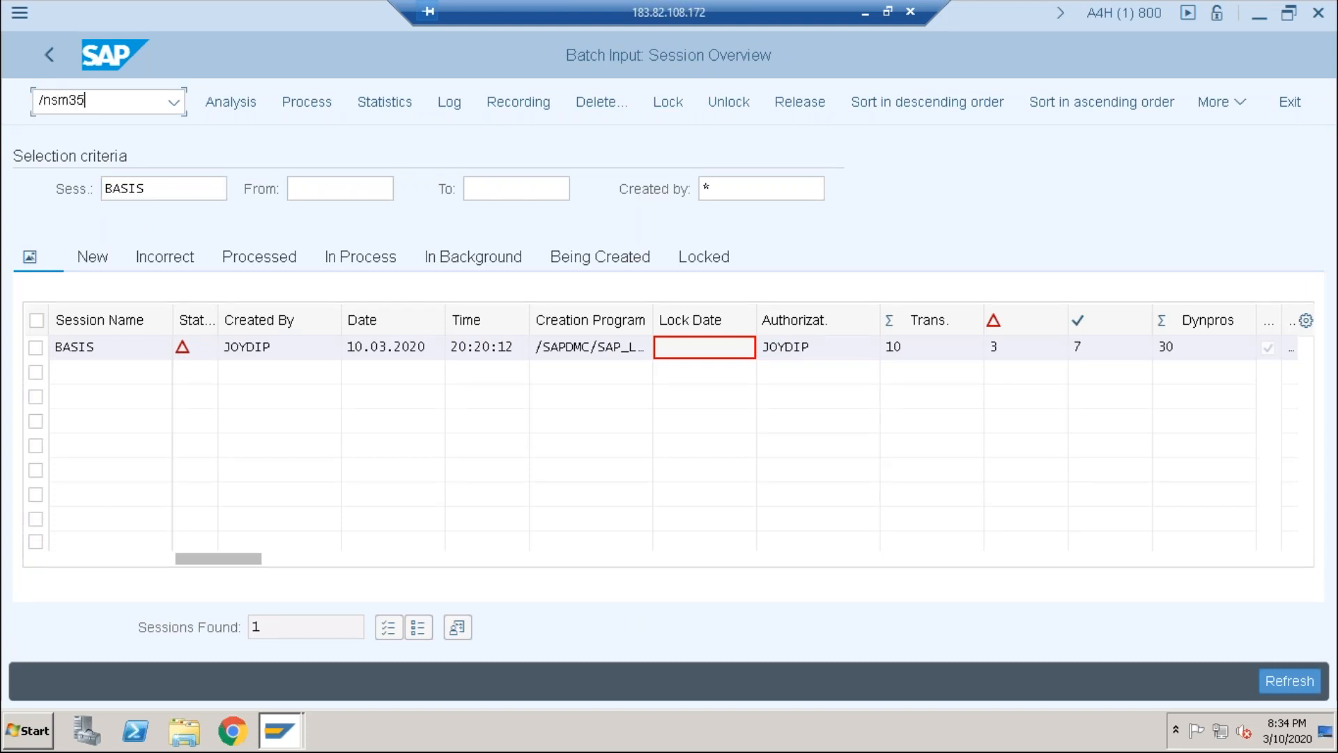
{"action": "key", "text": "Return"}
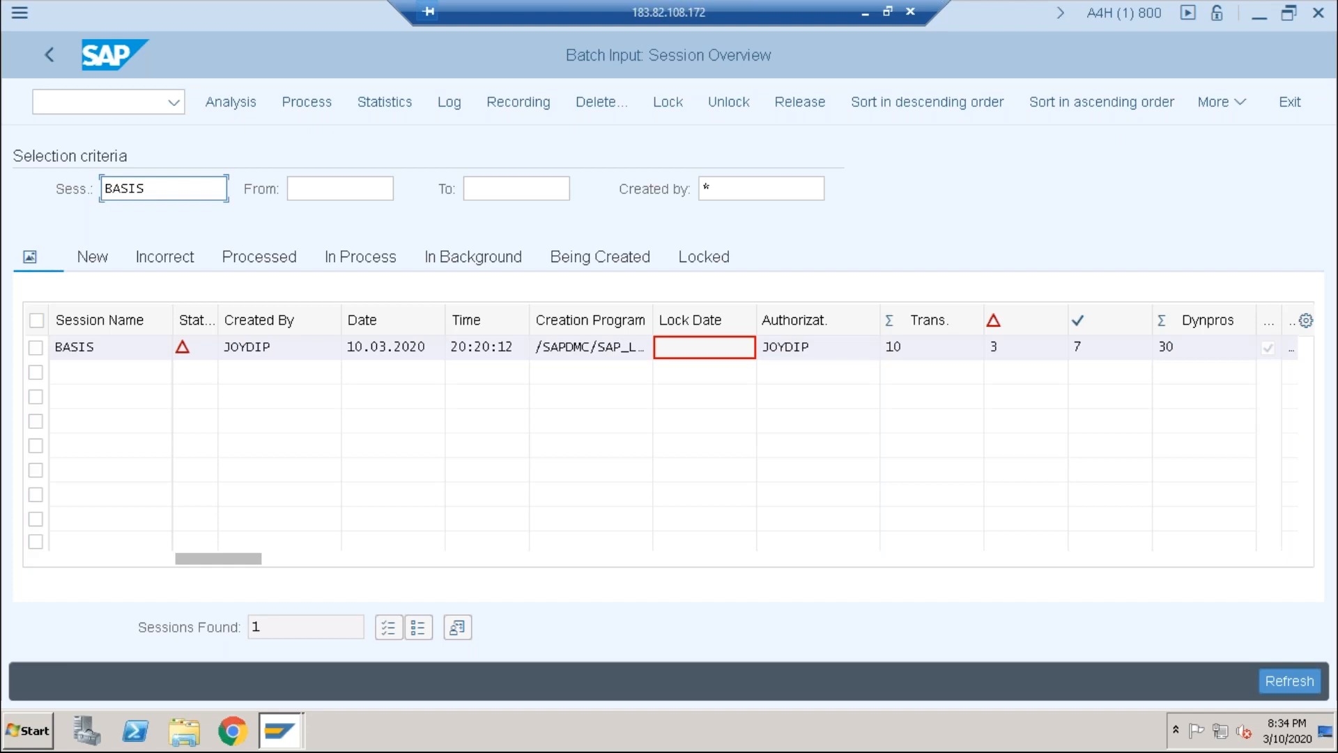
{"action": "left_click", "coordinate": [101, 104]}
Step: In SU01, search users matching basis* to confirm BASIS10 through BASIS19 exist
{"action": "type", "text": "/nsu01"}
{"action": "key", "text": "Return"}
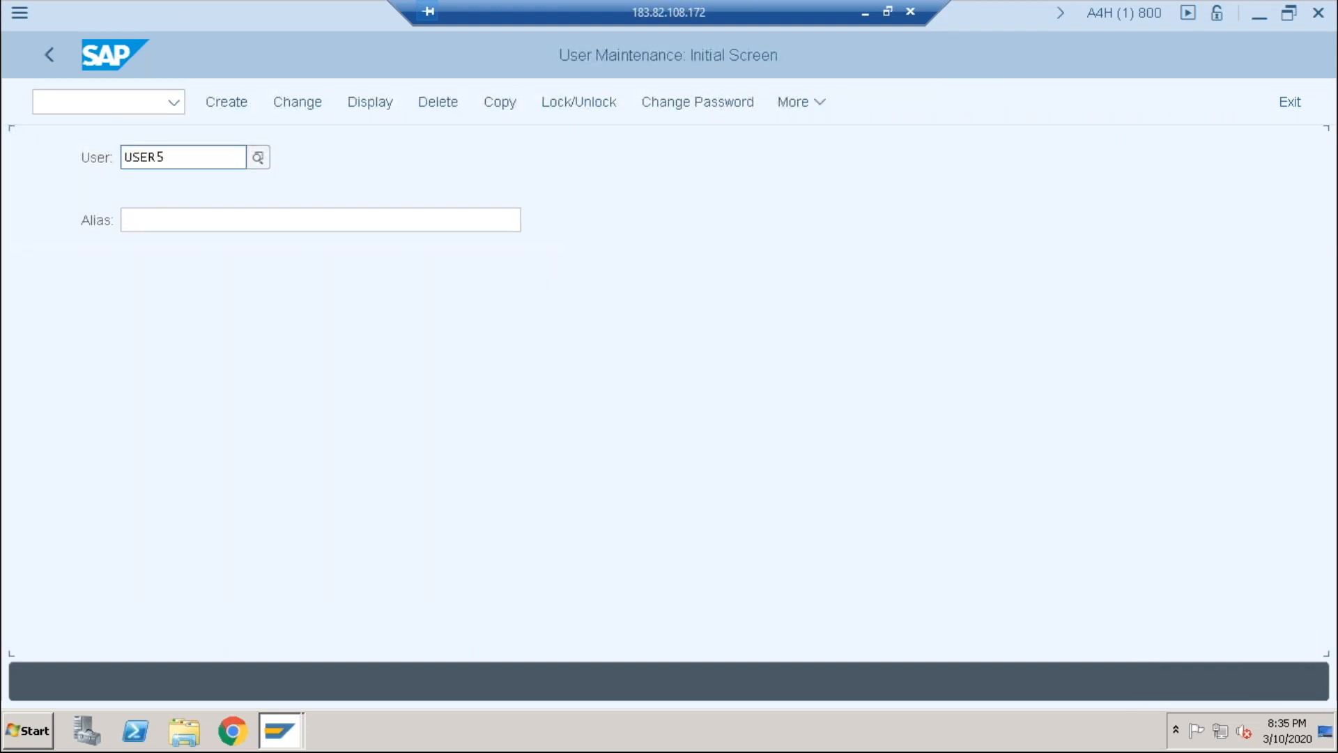
{"action": "left_click", "coordinate": [185, 157]}
{"action": "key", "text": "BackSpace"}
{"action": "key", "text": "BackSpace"}
{"action": "key", "text": "BackSpace"}
{"action": "key", "text": "BackSpace"}
{"action": "key", "text": "BackSpace"}
{"action": "type", "text": "basis"}
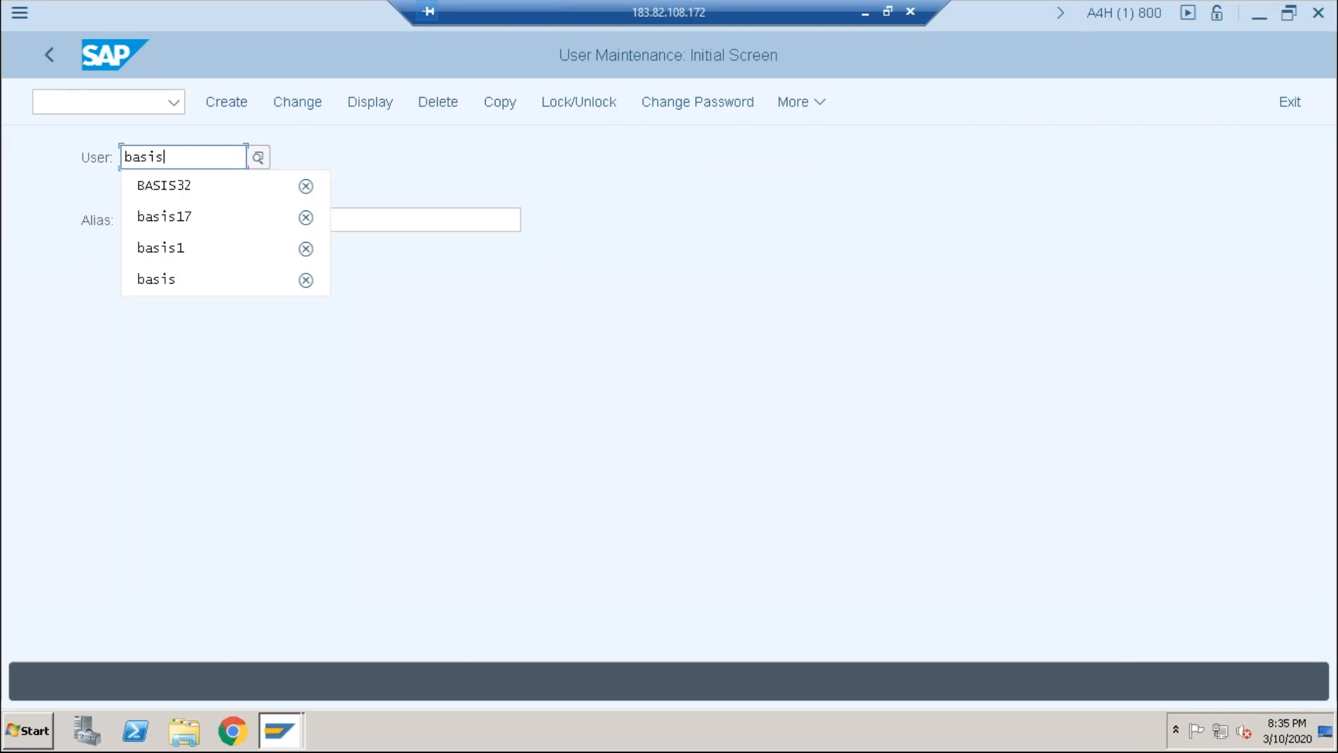
{"action": "type", "text": "11"}
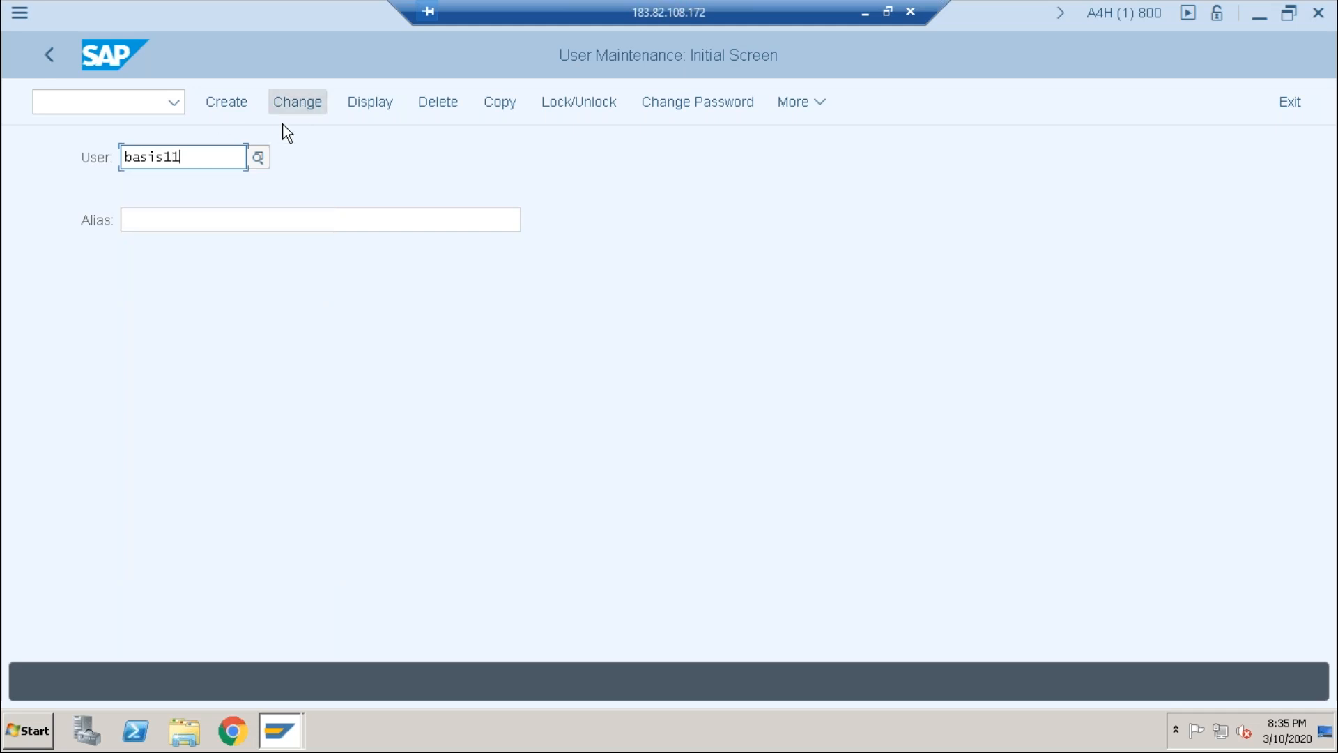
{"action": "key", "text": "BackSpace"}
{"action": "key", "text": "BackSpace"}
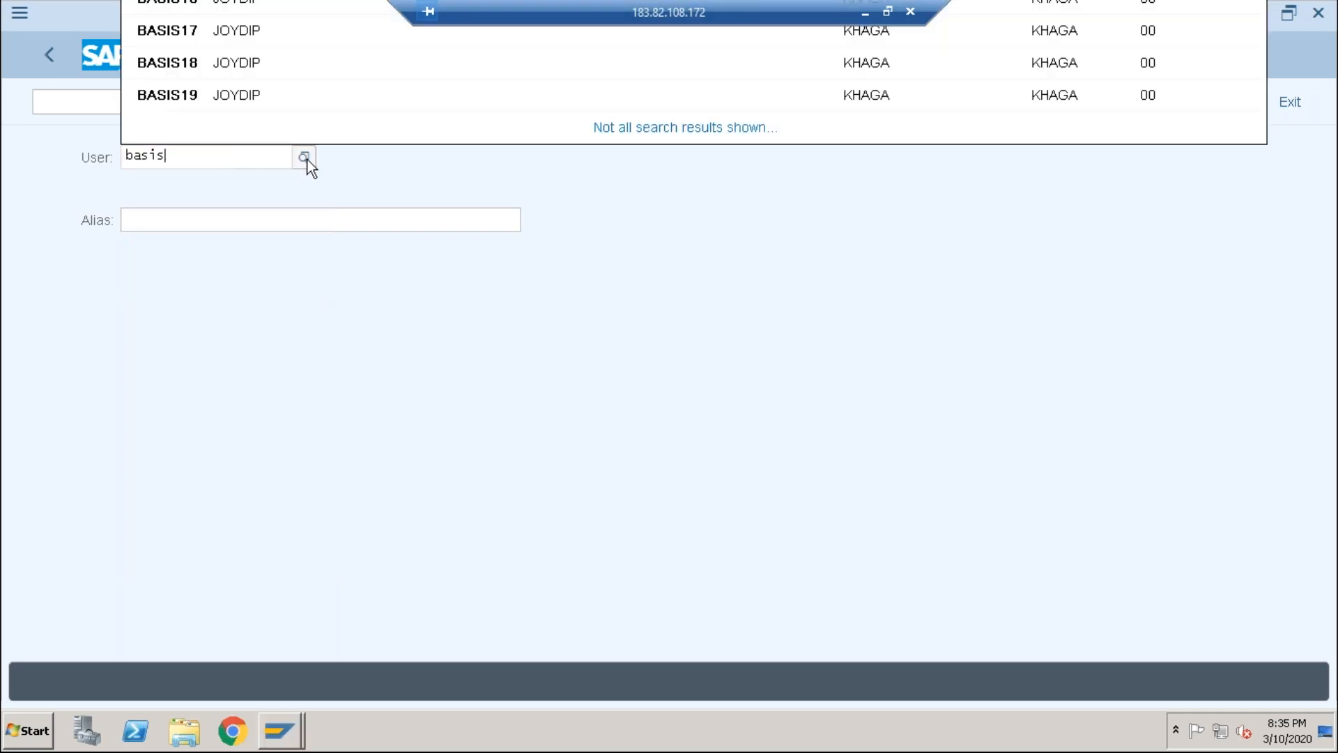
{"action": "left_click", "coordinate": [304, 158]}
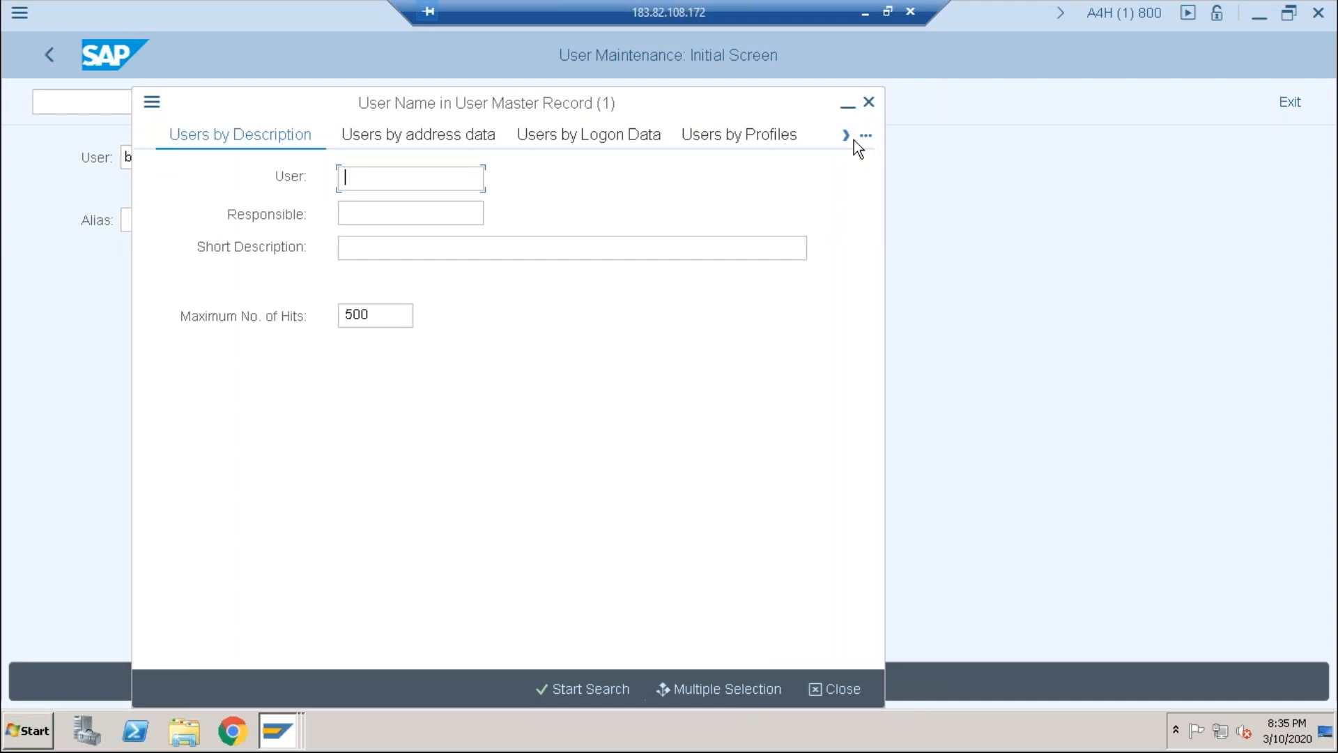
{"action": "left_click", "coordinate": [869, 104]}
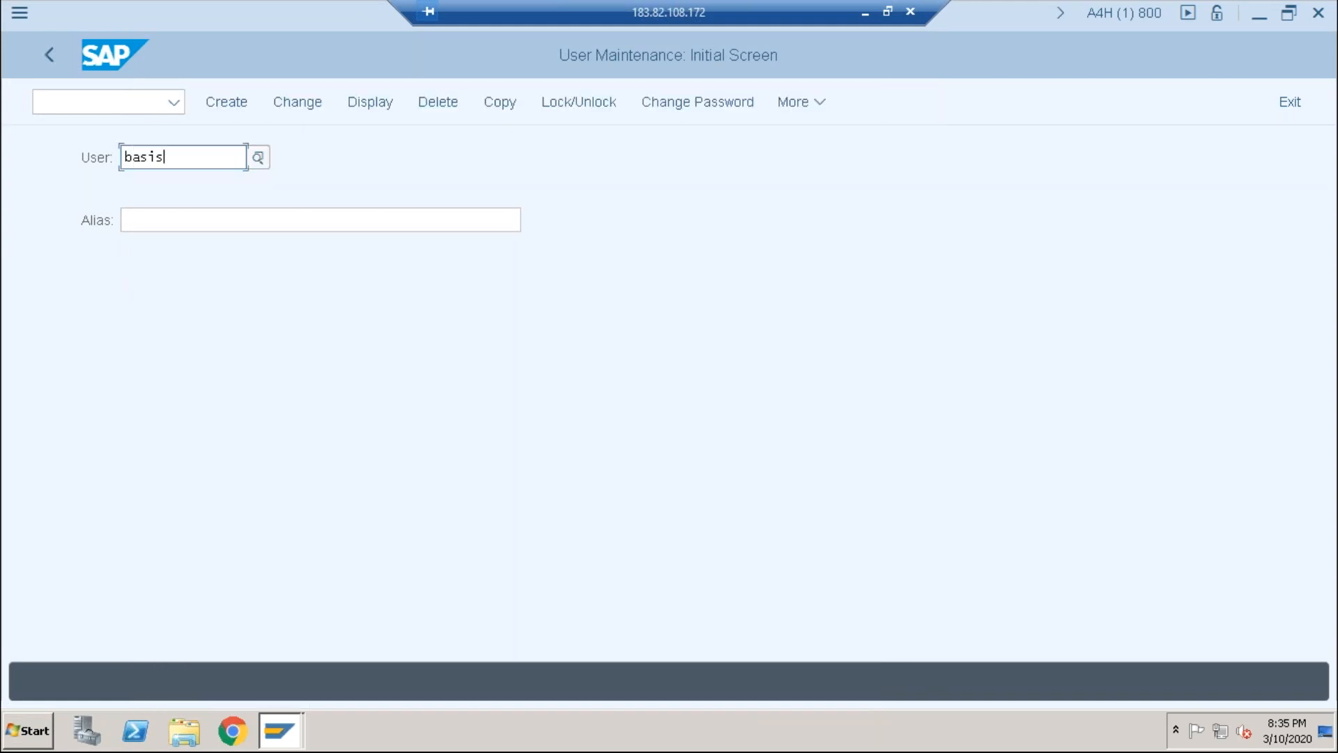
{"action": "type", "text": "*"}
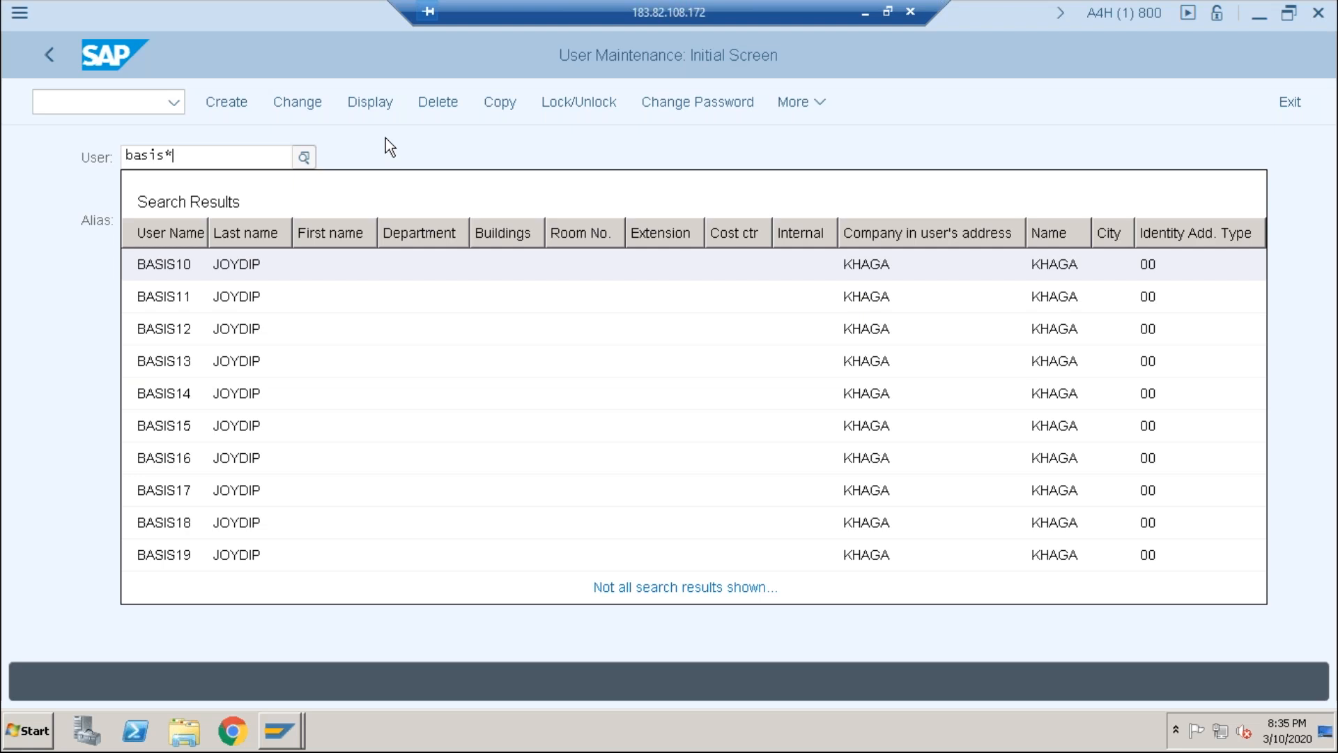
Step: Return to transaction LSMW from the recent transaction codes and /nslsmw
{"action": "left_click", "coordinate": [173, 101]}
{"action": "left_click", "coordinate": [179, 101]}
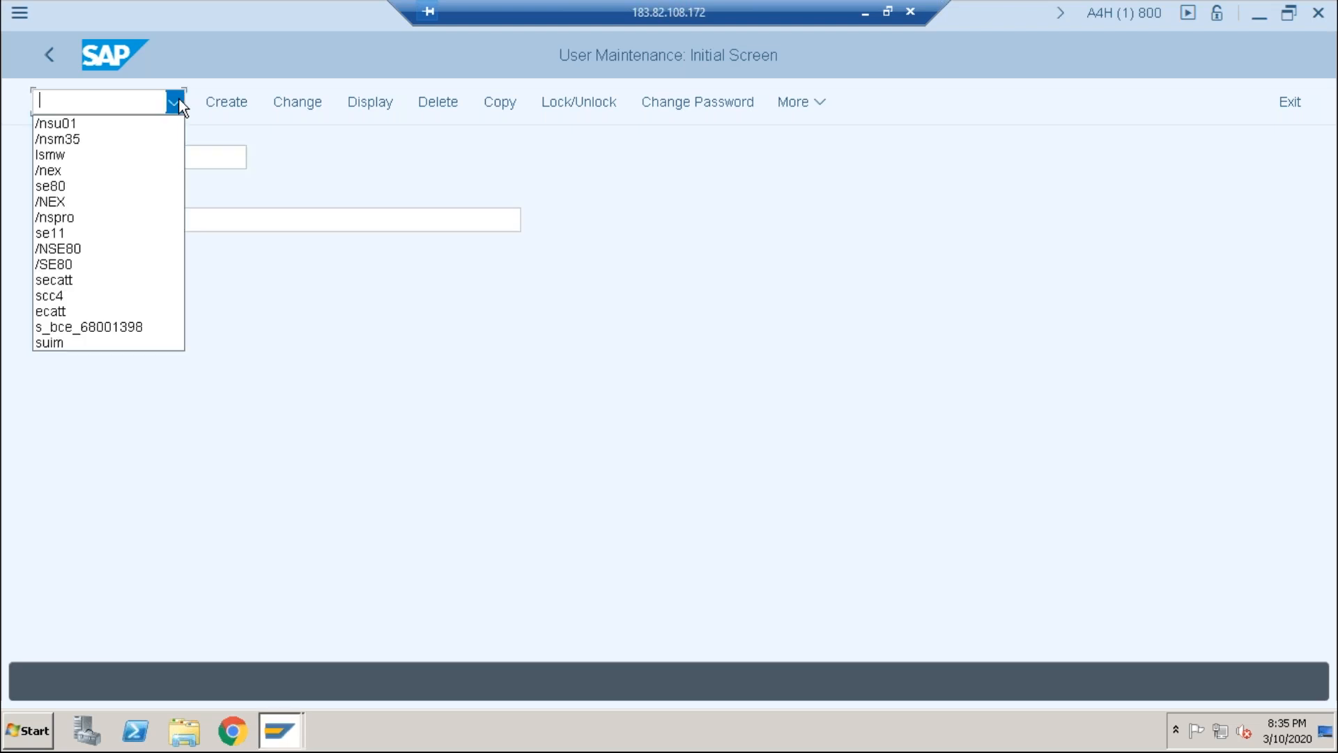
{"action": "left_click", "coordinate": [115, 156]}
{"action": "key", "text": "Return"}
{"action": "left_click", "coordinate": [87, 101]}
{"action": "type", "text": "/nslsmw"}
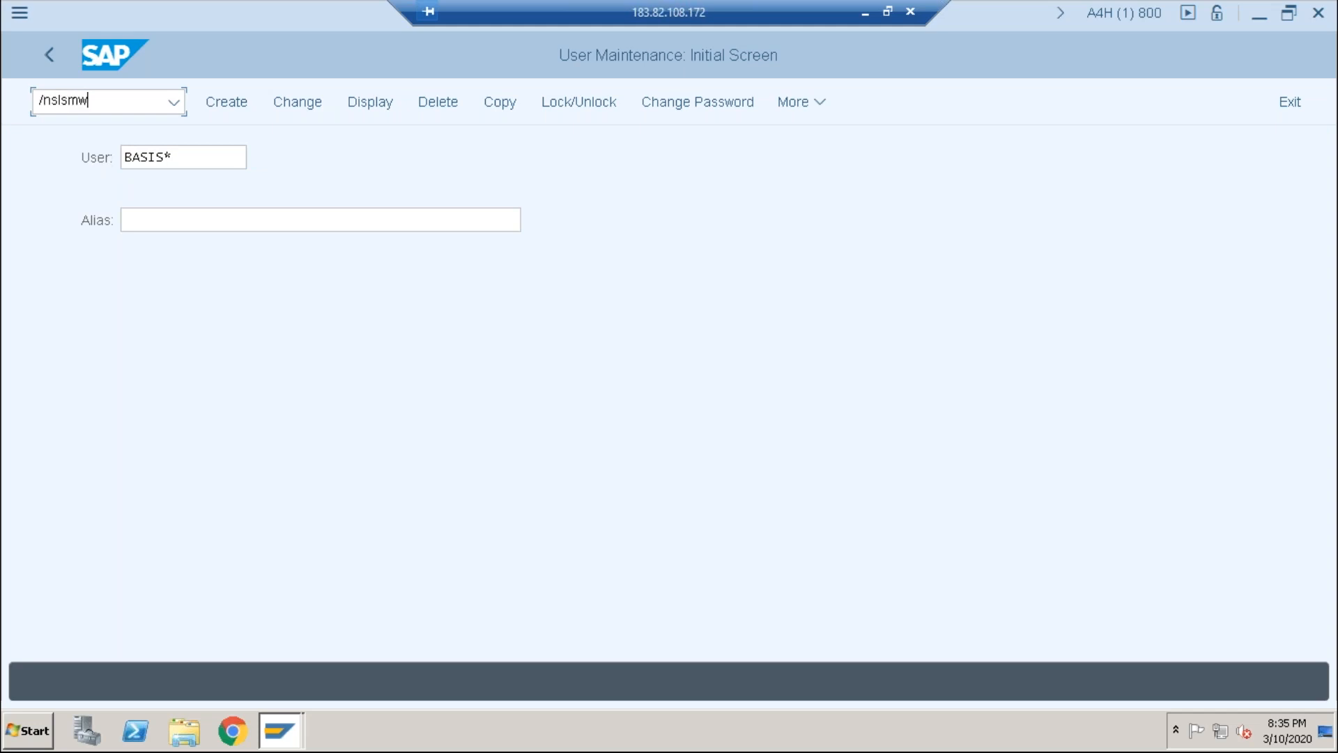
{"action": "key", "text": "Return"}
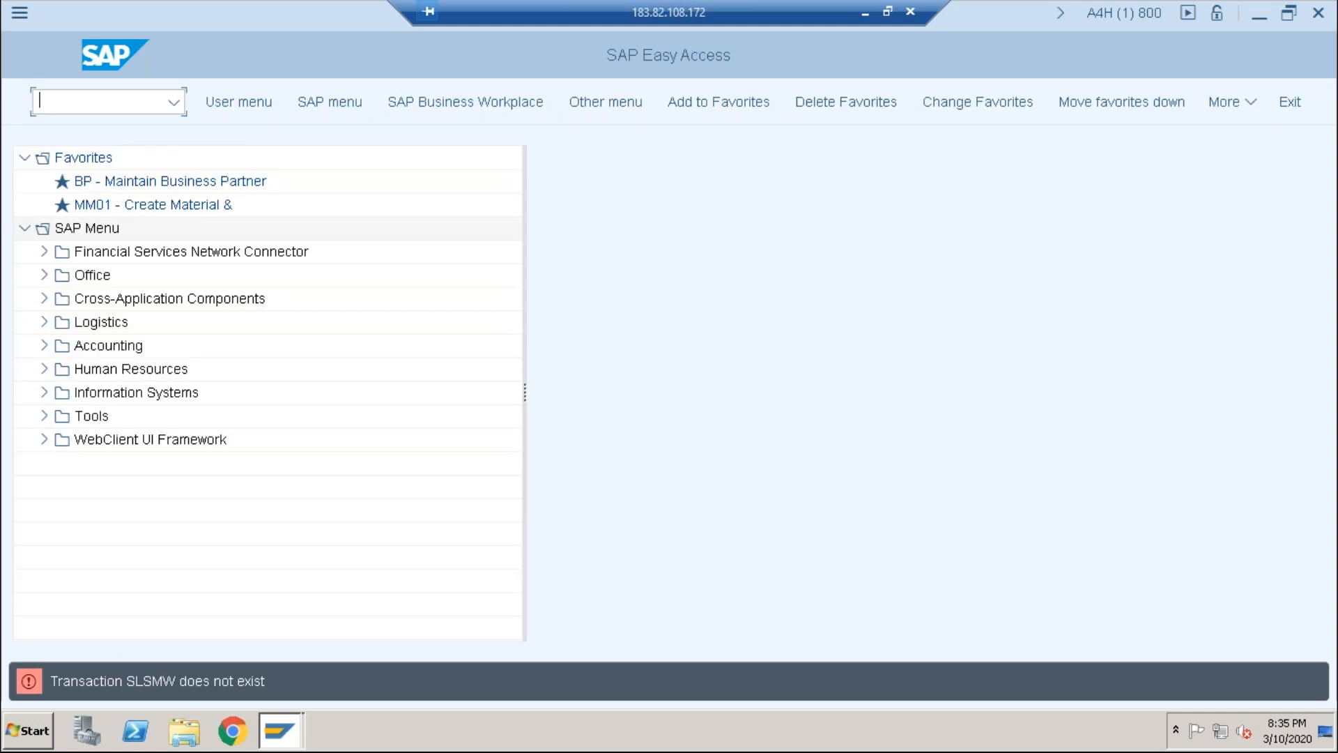
{"action": "left_click", "coordinate": [174, 102]}
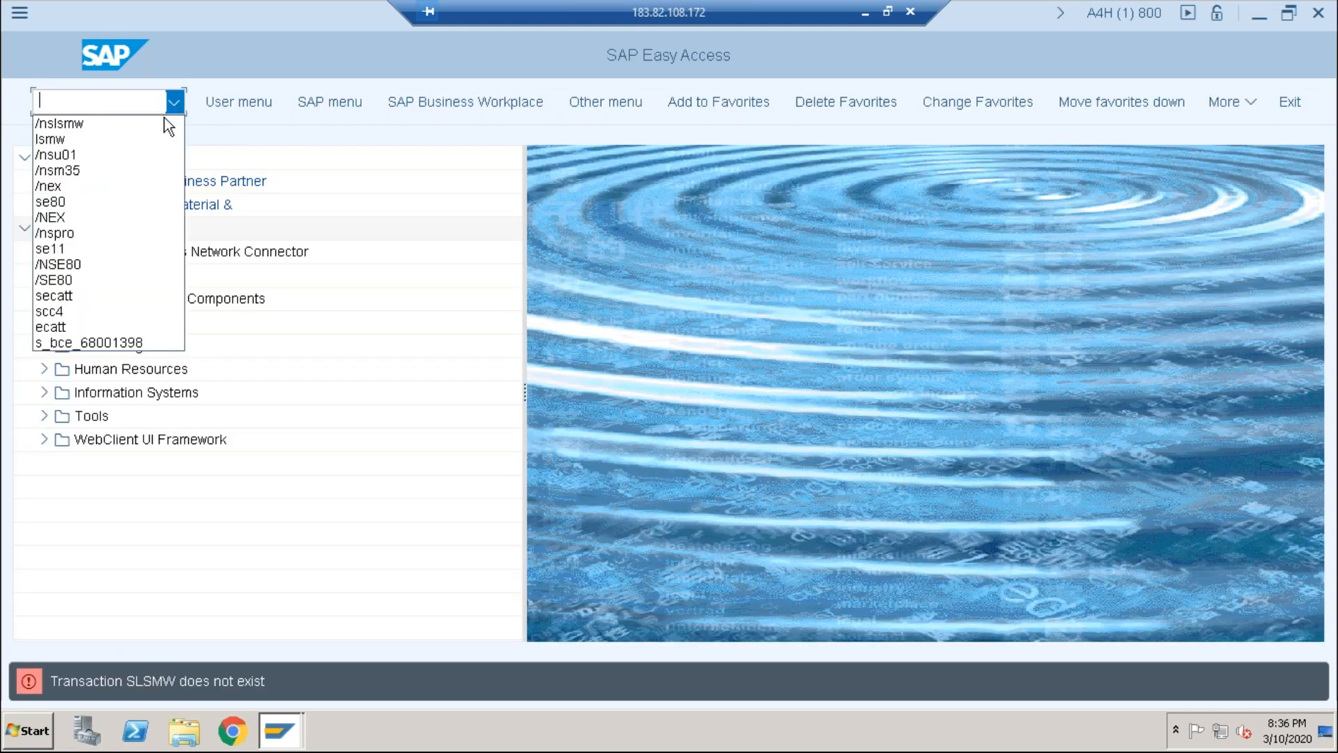
{"action": "left_click", "coordinate": [127, 139]}
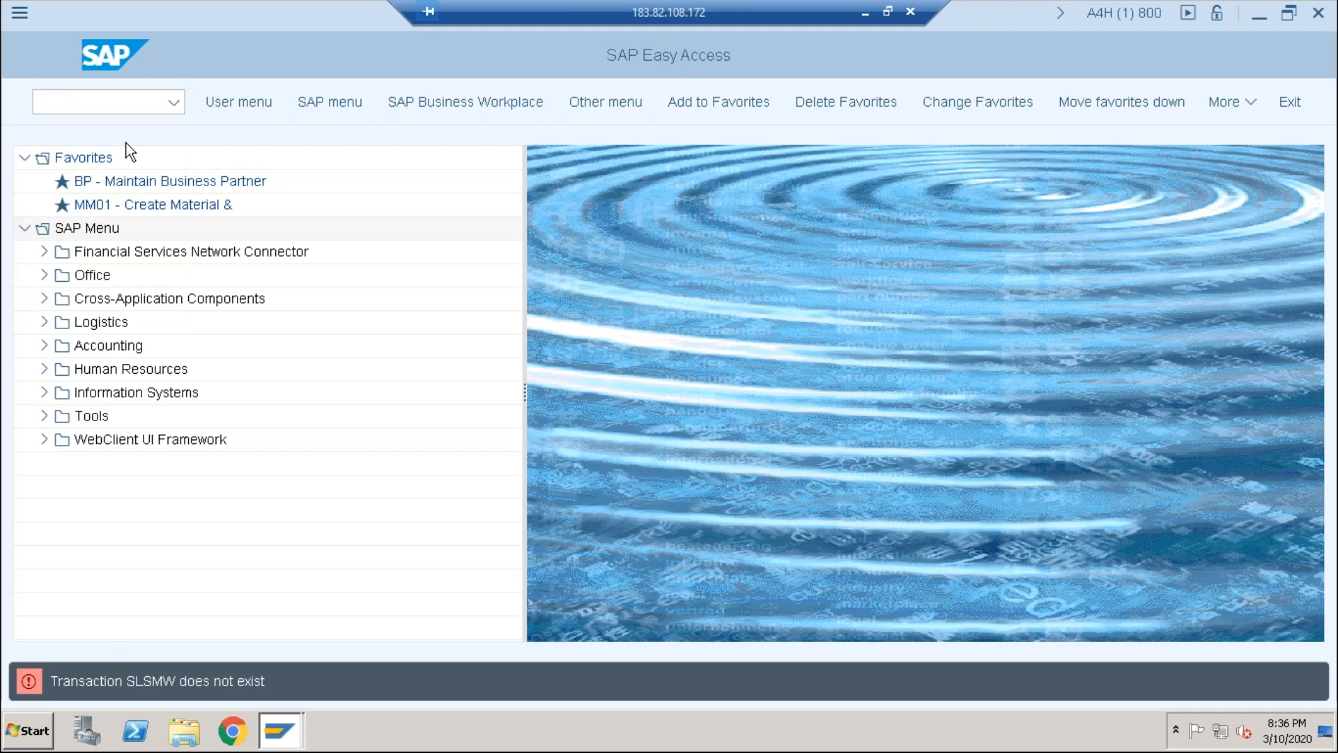
{"action": "key", "text": "Return"}
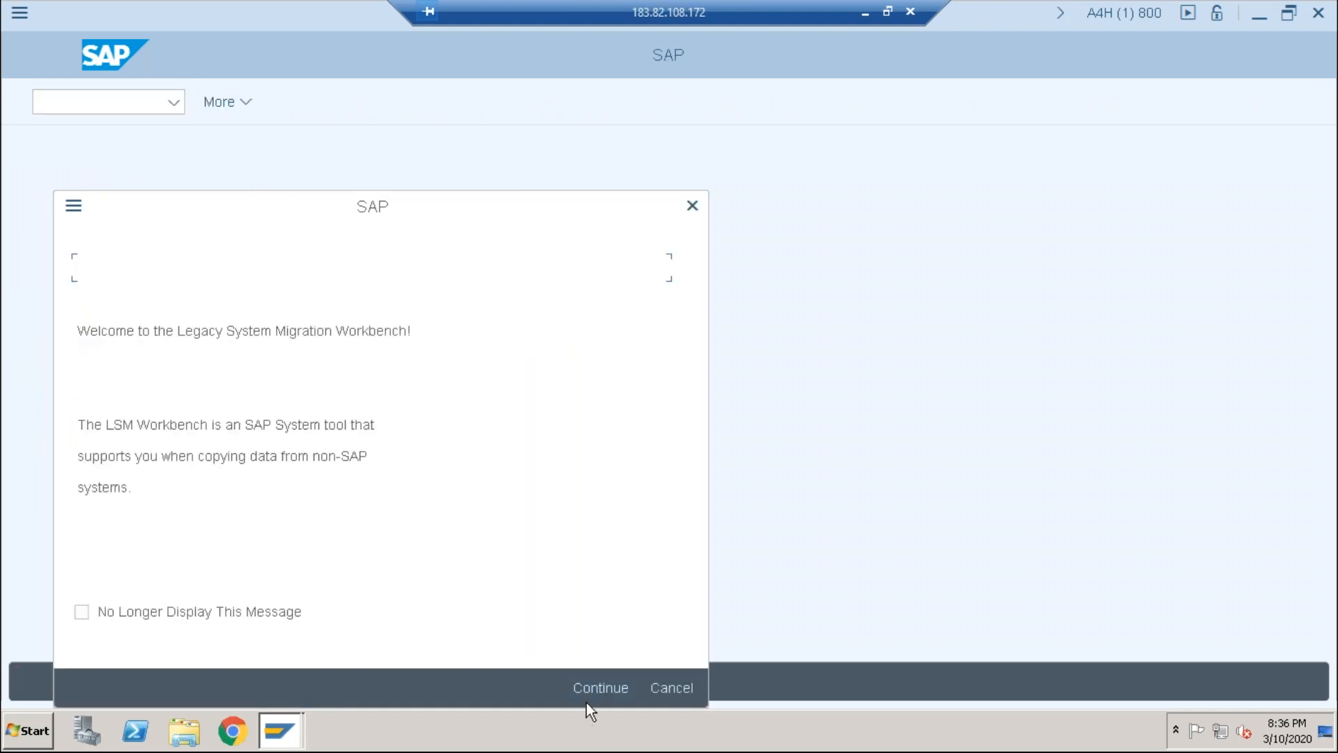
{"action": "left_click", "coordinate": [591, 683]}
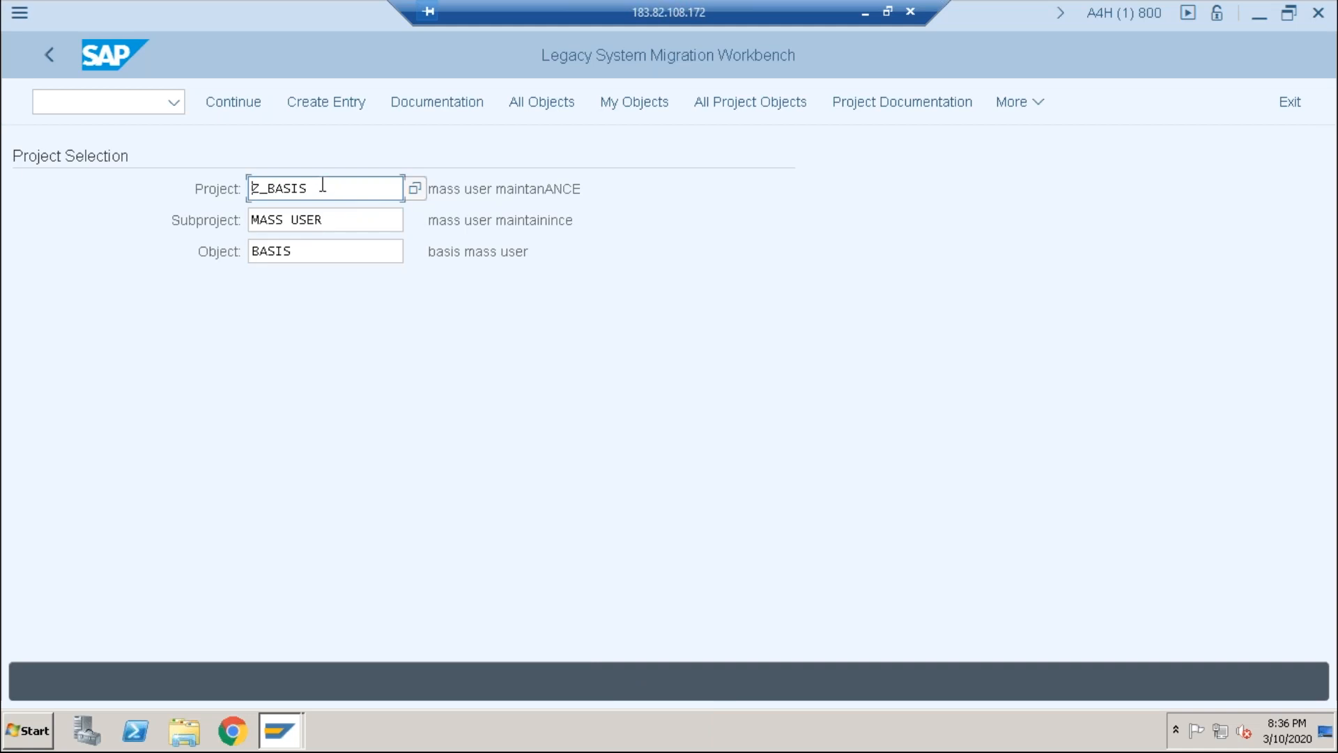
{"action": "left_click", "coordinate": [232, 99]}
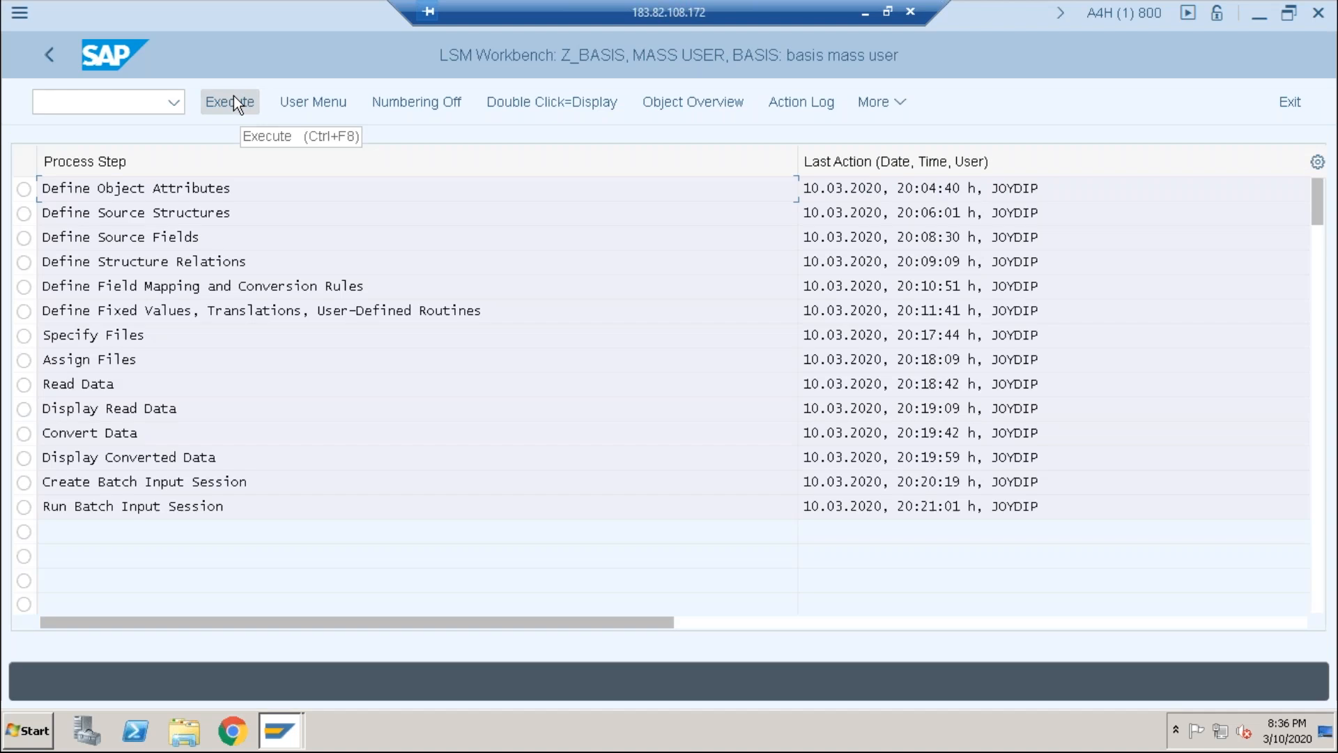
{"action": "left_click", "coordinate": [25, 188]}
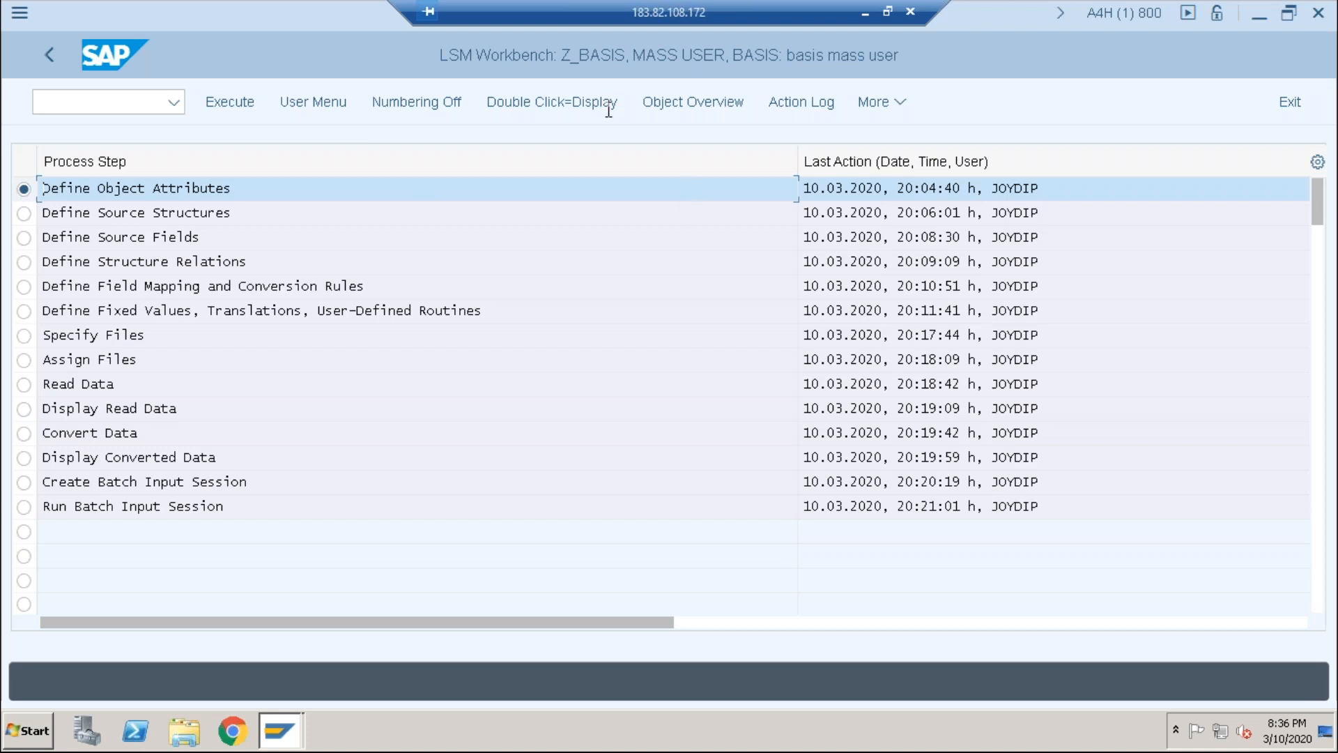
Step: Restore the SAP window and open the lsmw text file from Documents > SAP > SAP GUI in Notepad
{"action": "double_click", "coordinate": [285, 13]}
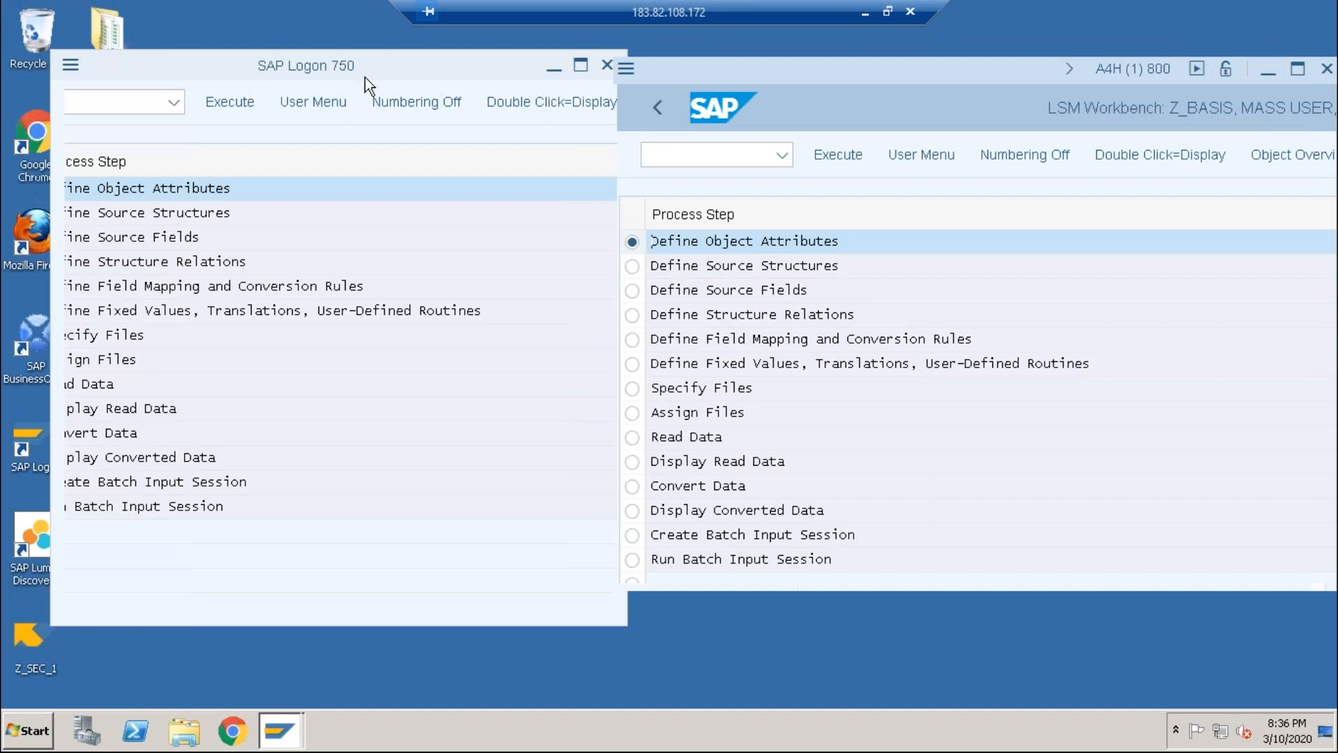
{"action": "left_click_drag", "start_coordinate": [365, 78], "coordinate": [593, 106]}
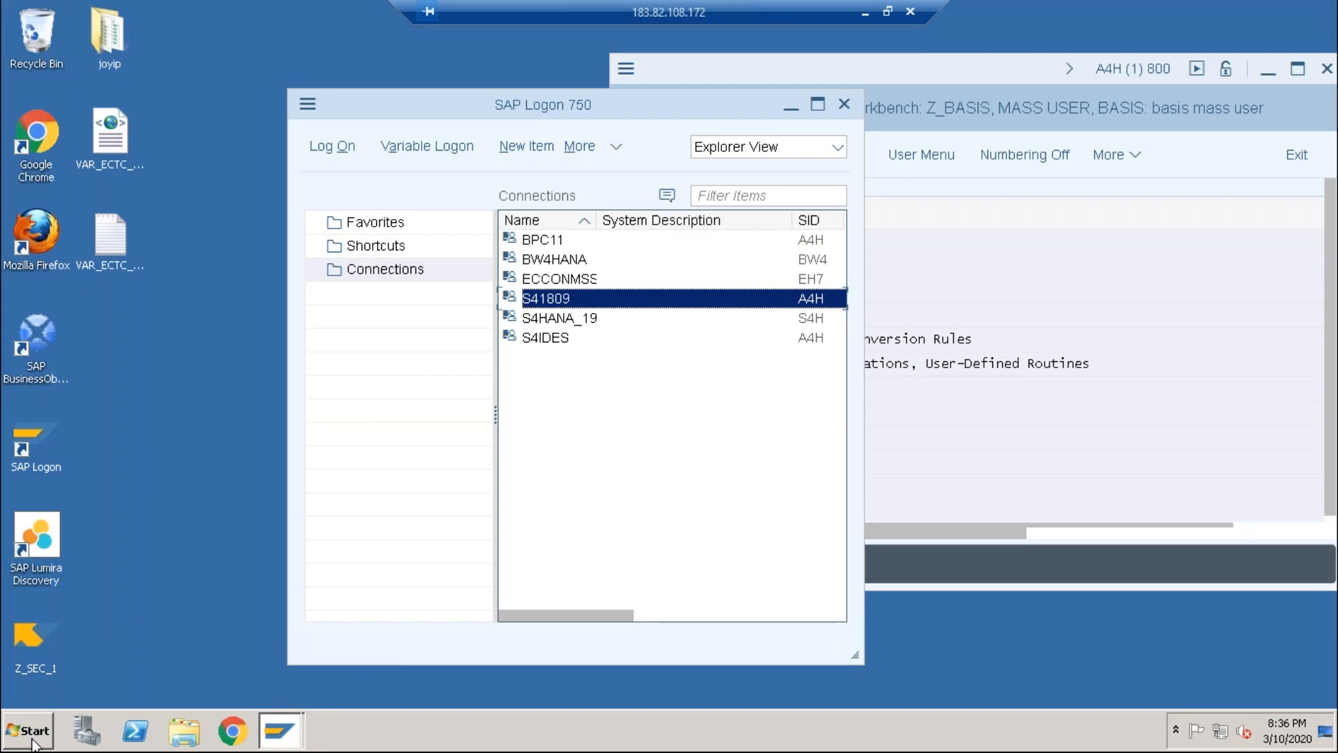
{"action": "left_click", "coordinate": [182, 732]}
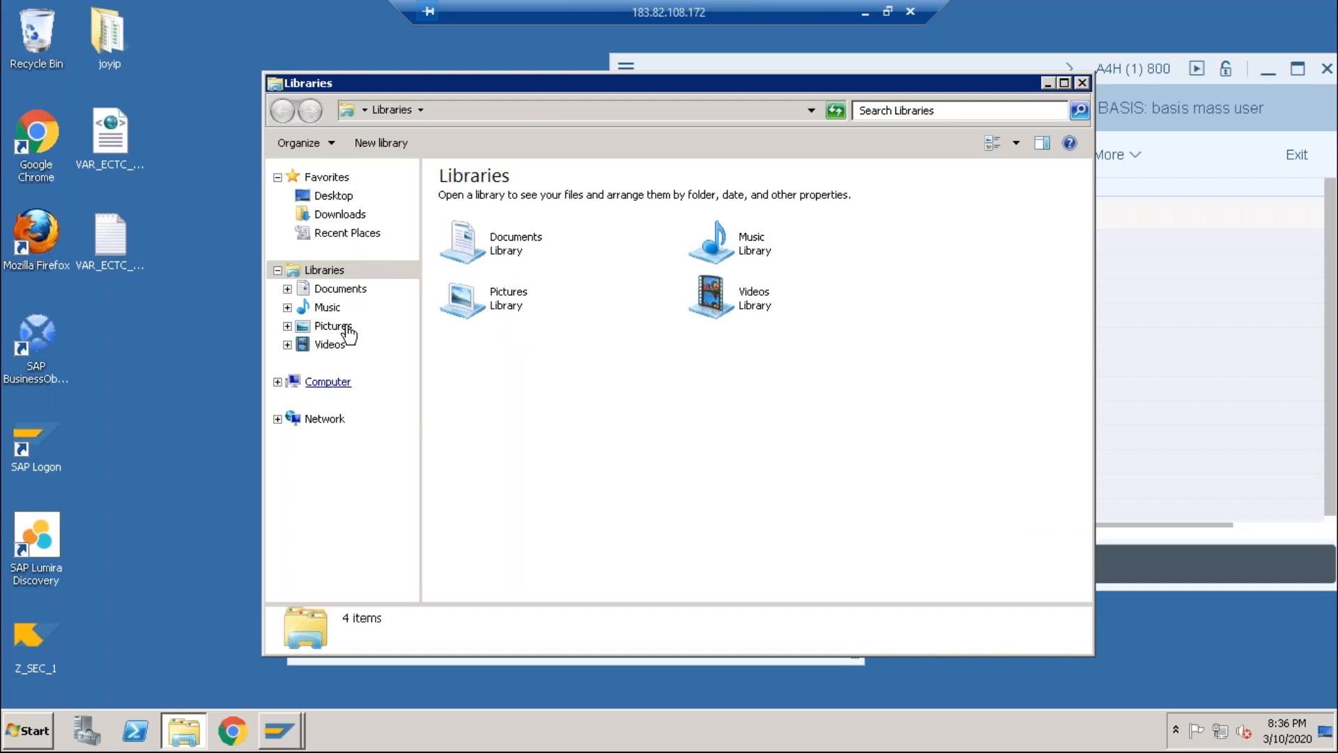
{"action": "left_click", "coordinate": [336, 290]}
{"action": "double_click", "coordinate": [470, 275]}
{"action": "double_click", "coordinate": [487, 248]}
{"action": "left_click", "coordinate": [487, 250]}
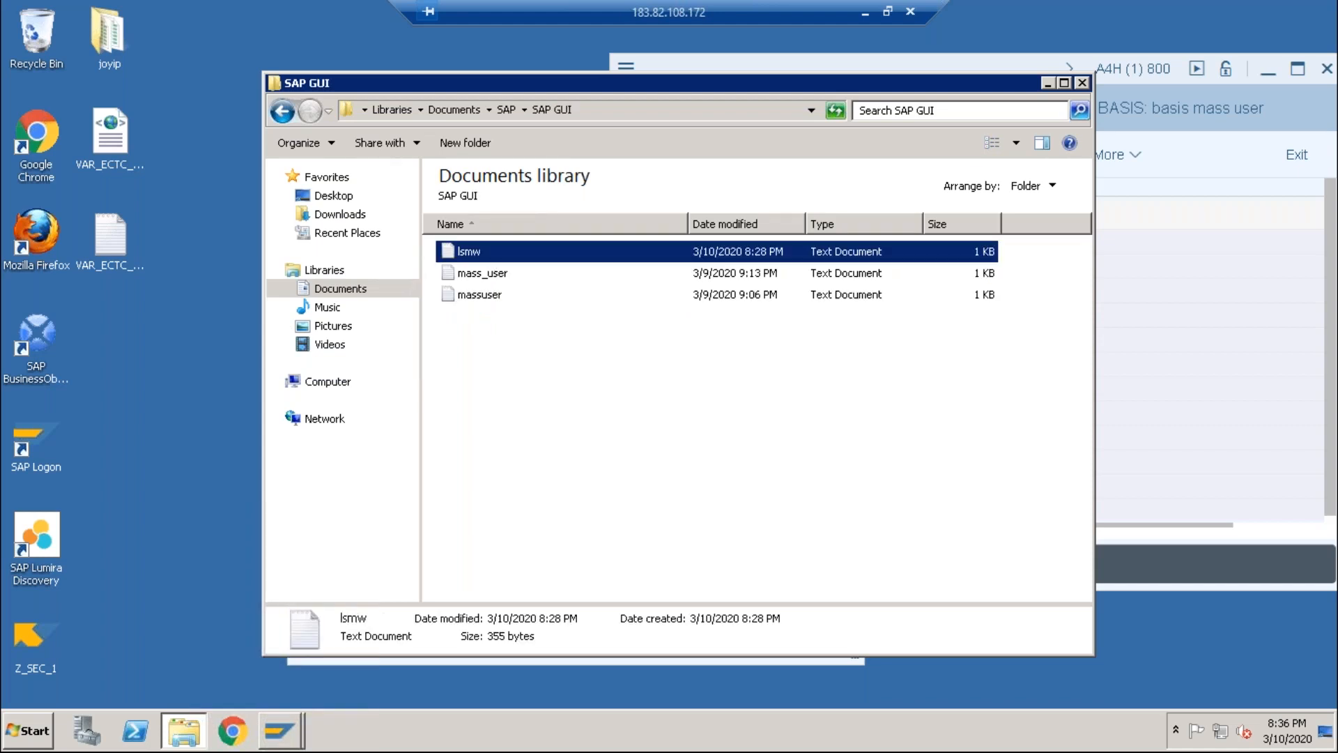
{"action": "double_click", "coordinate": [471, 252]}
Step: Select the four-field header line at the top of the lsmw file
{"action": "key", "text": "ctrl+a"}
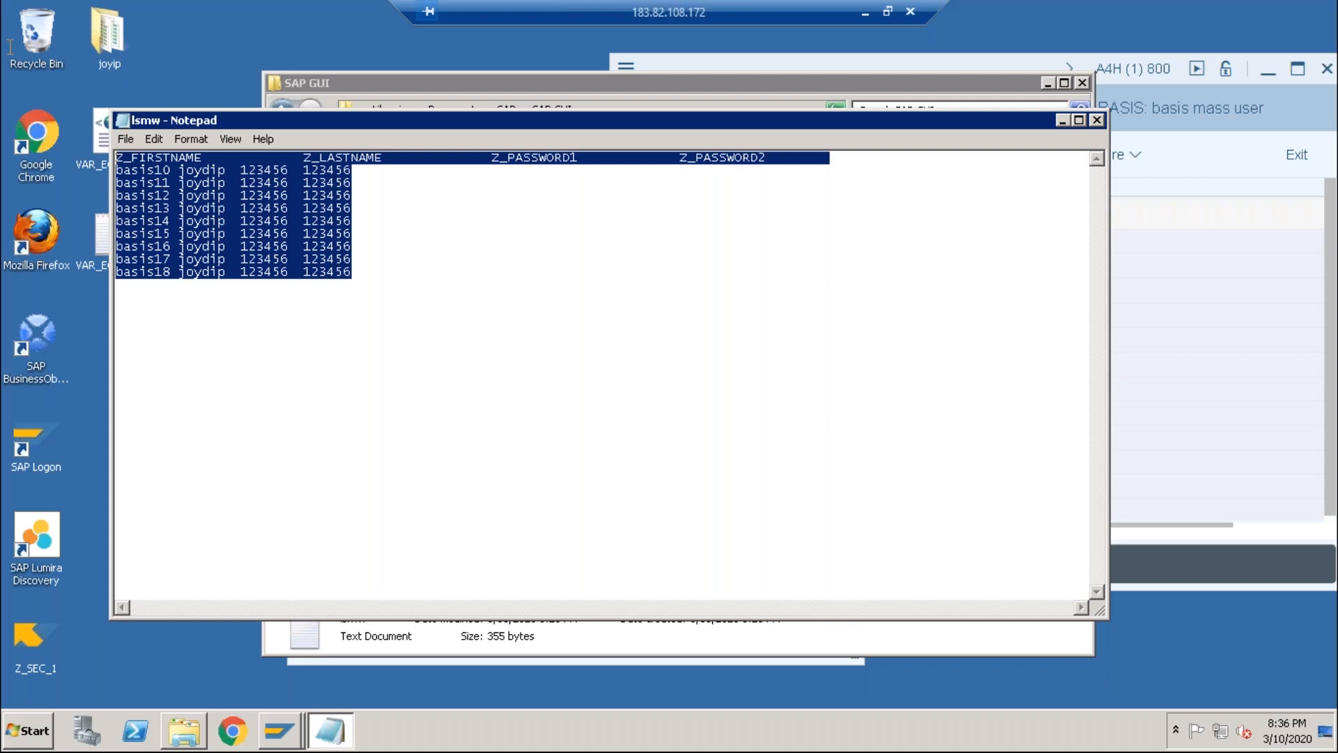
{"action": "left_click", "coordinate": [842, 159]}
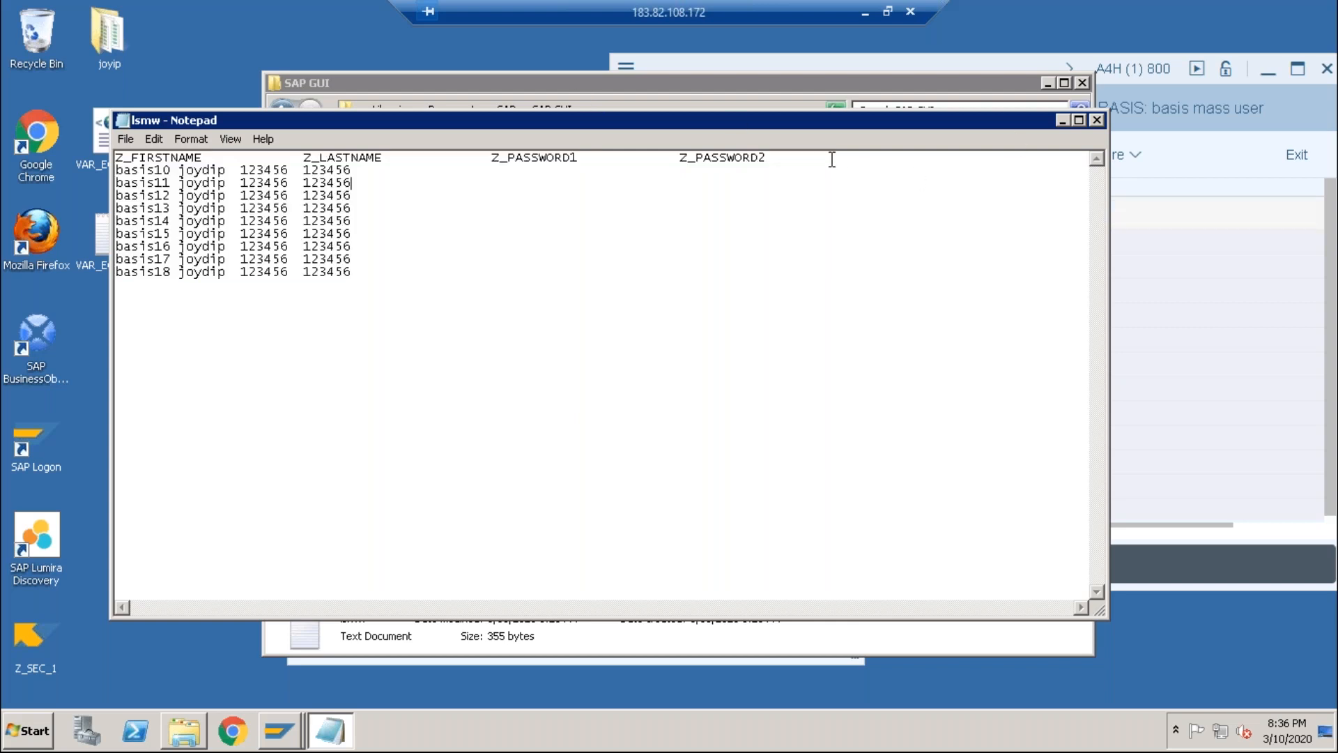
{"action": "left_click_drag", "start_coordinate": [804, 159], "coordinate": [82, 164]}
{"action": "key", "text": "ctrl+c"}
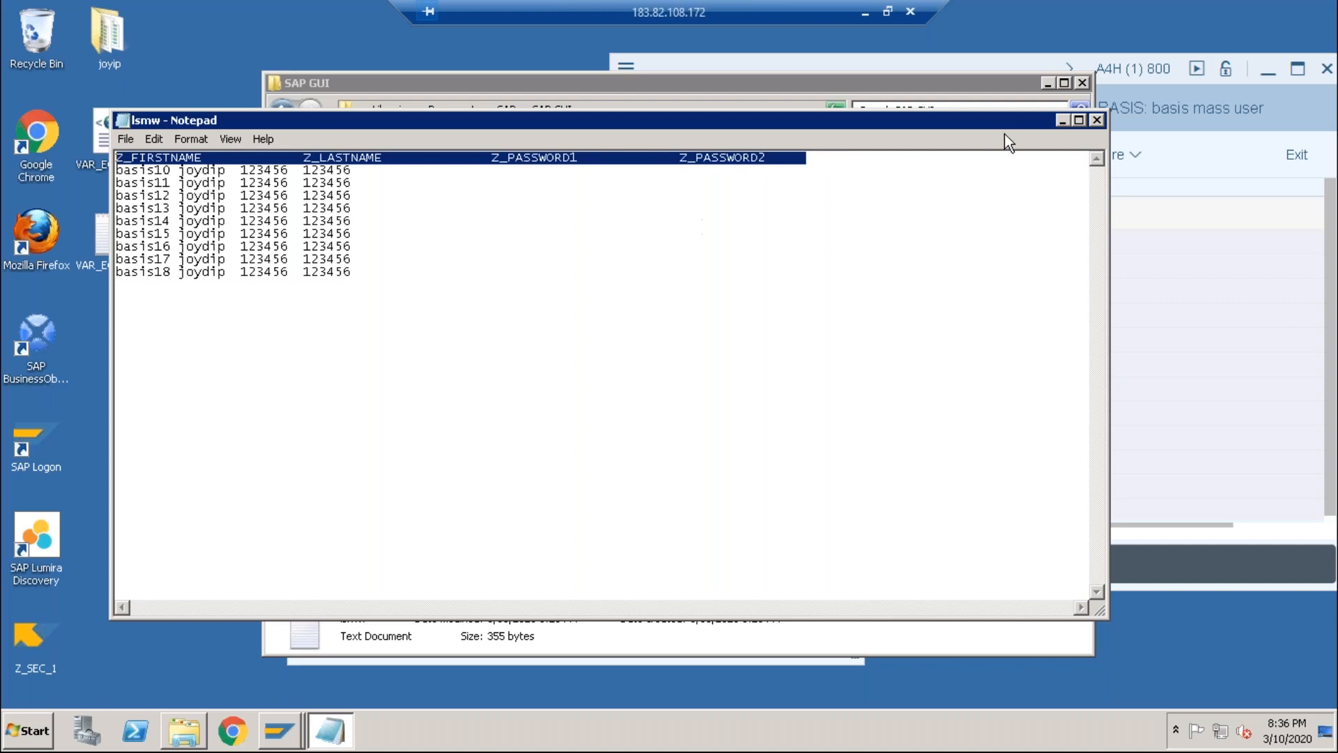
Step: Start a blank Excel 2013 workbook, paste the field header into row 1 and AutoFit columns A–D
{"action": "left_click", "coordinate": [26, 731]}
{"action": "left_click", "coordinate": [69, 363]}
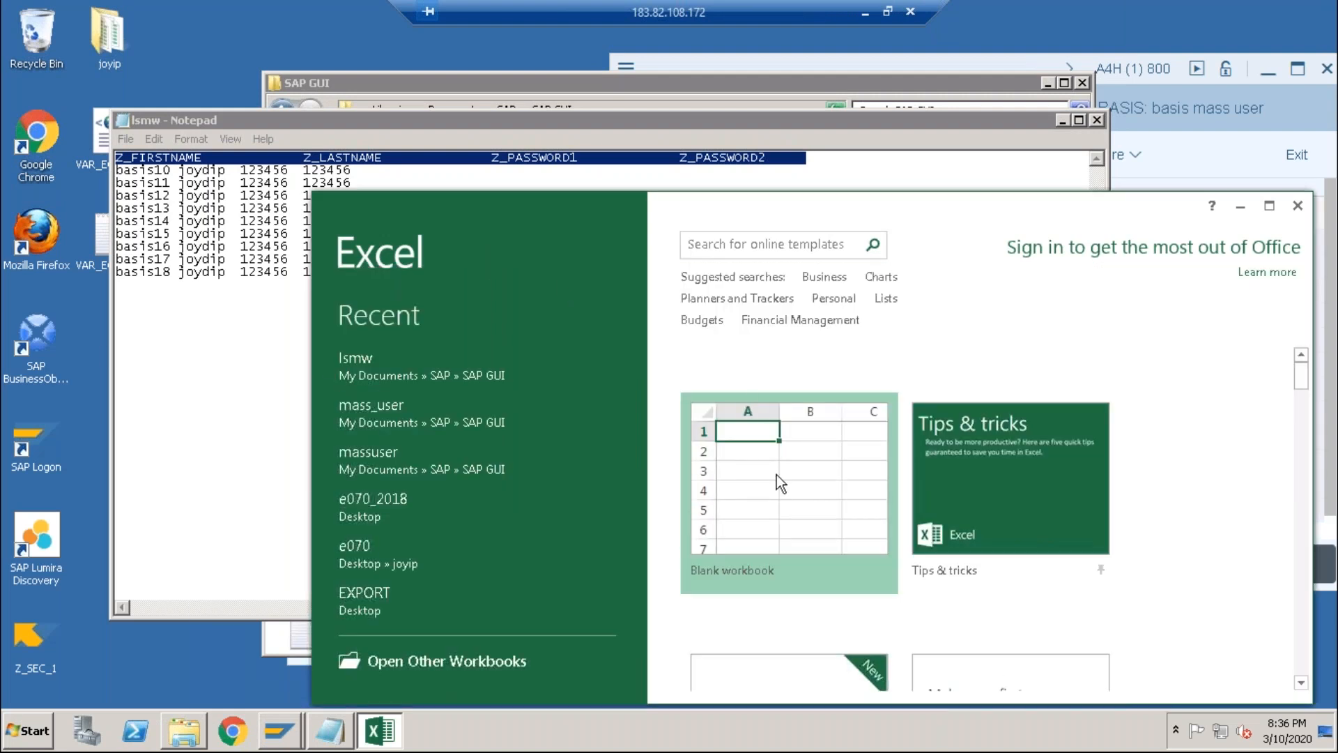
{"action": "left_click", "coordinate": [1033, 649]}
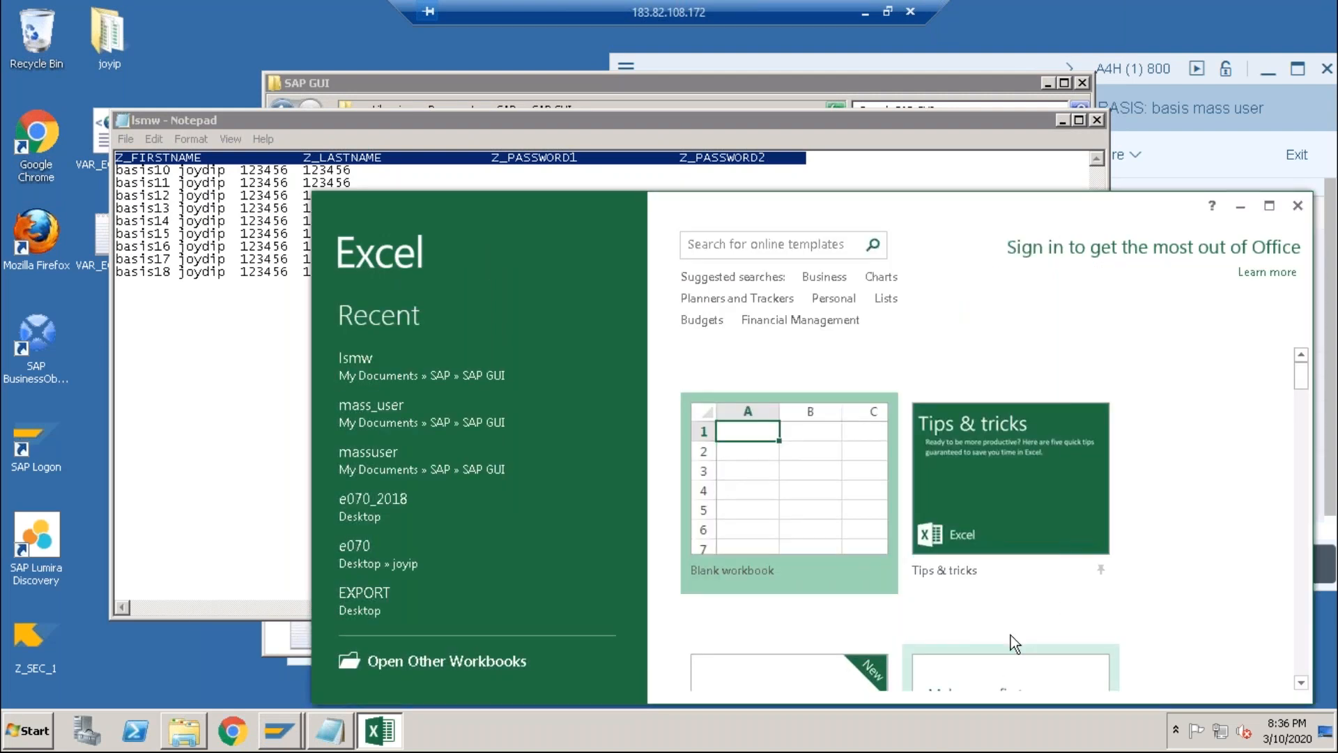
{"action": "left_click", "coordinate": [786, 508]}
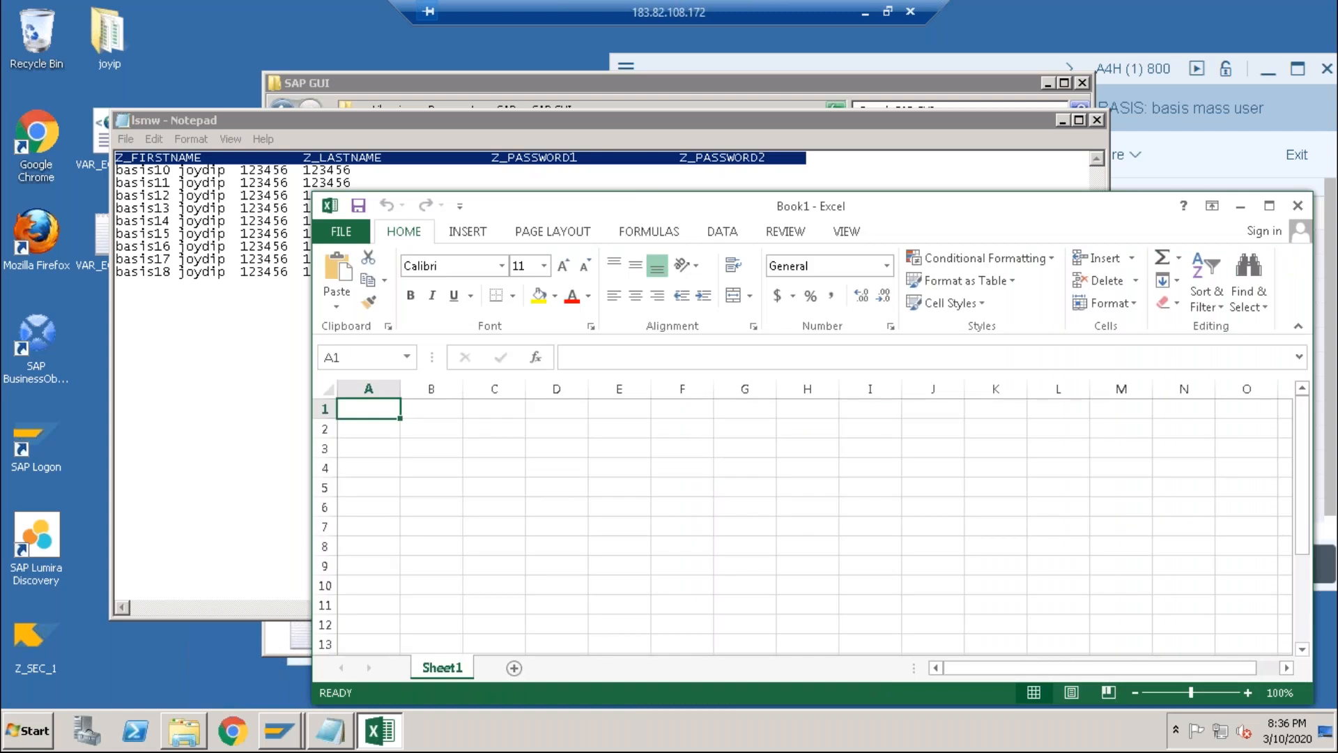
{"action": "key", "text": "ctrl+v"}
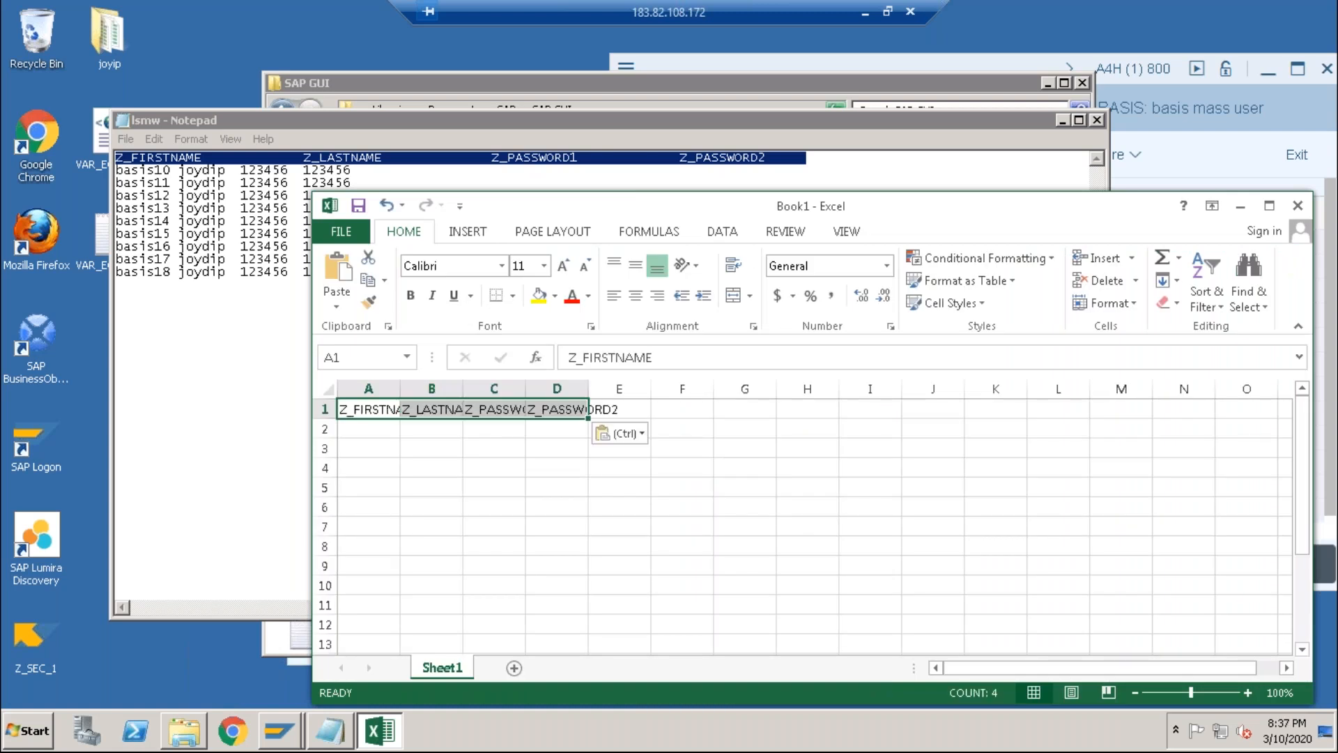
{"action": "left_click", "coordinate": [1269, 206]}
{"action": "double_click", "coordinate": [88, 194]}
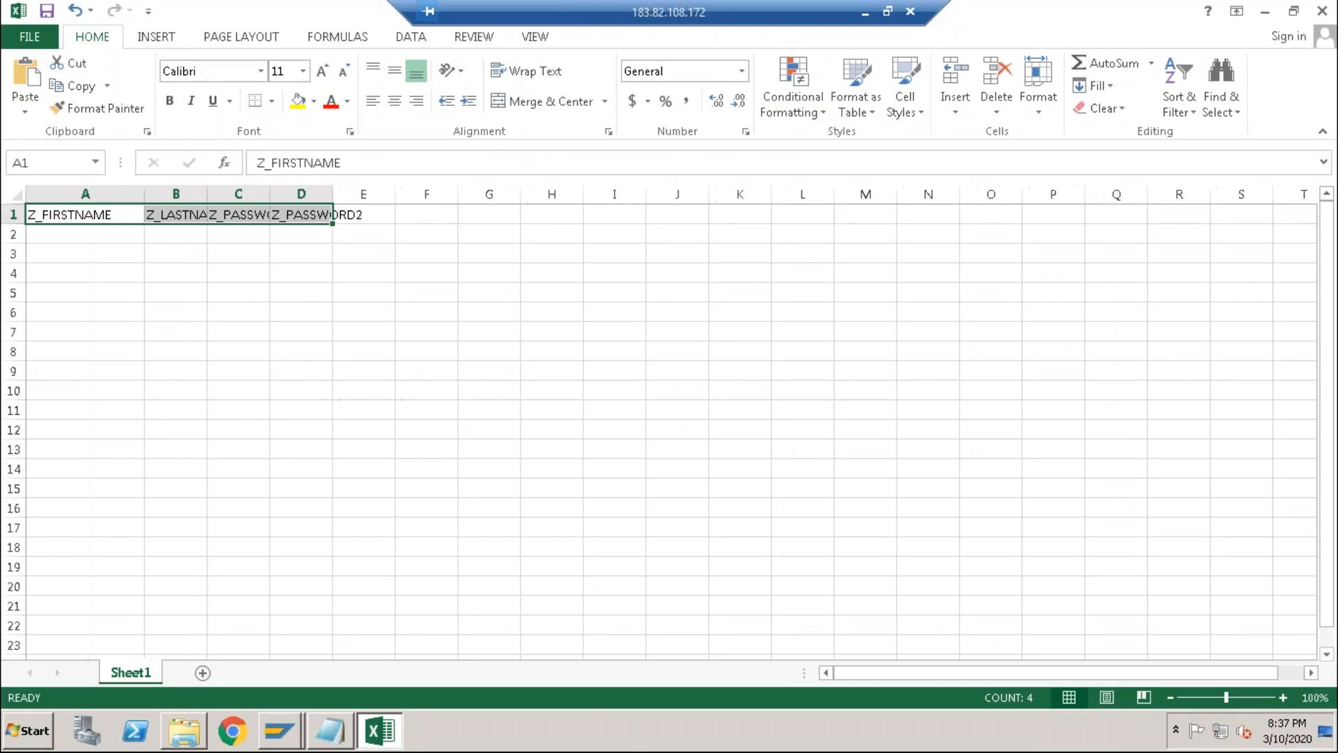
{"action": "double_click", "coordinate": [207, 193]}
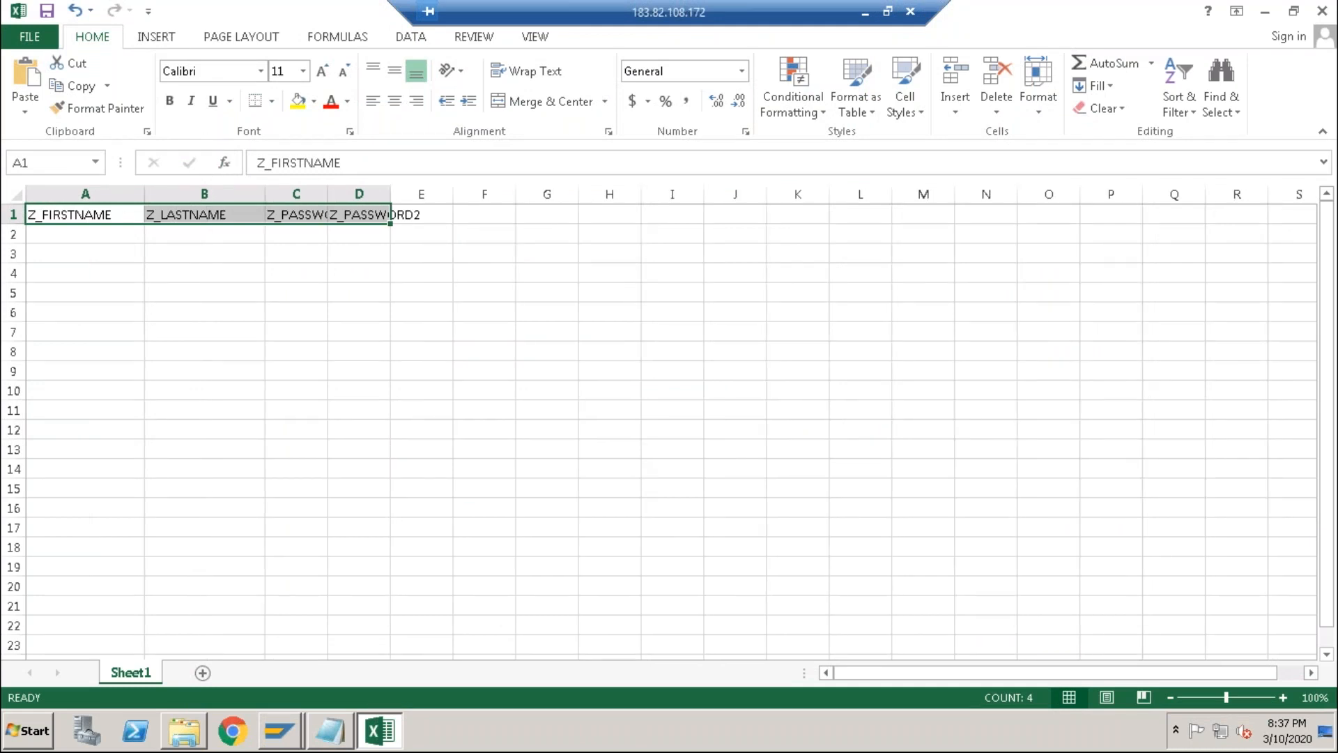
{"action": "double_click", "coordinate": [328, 194]}
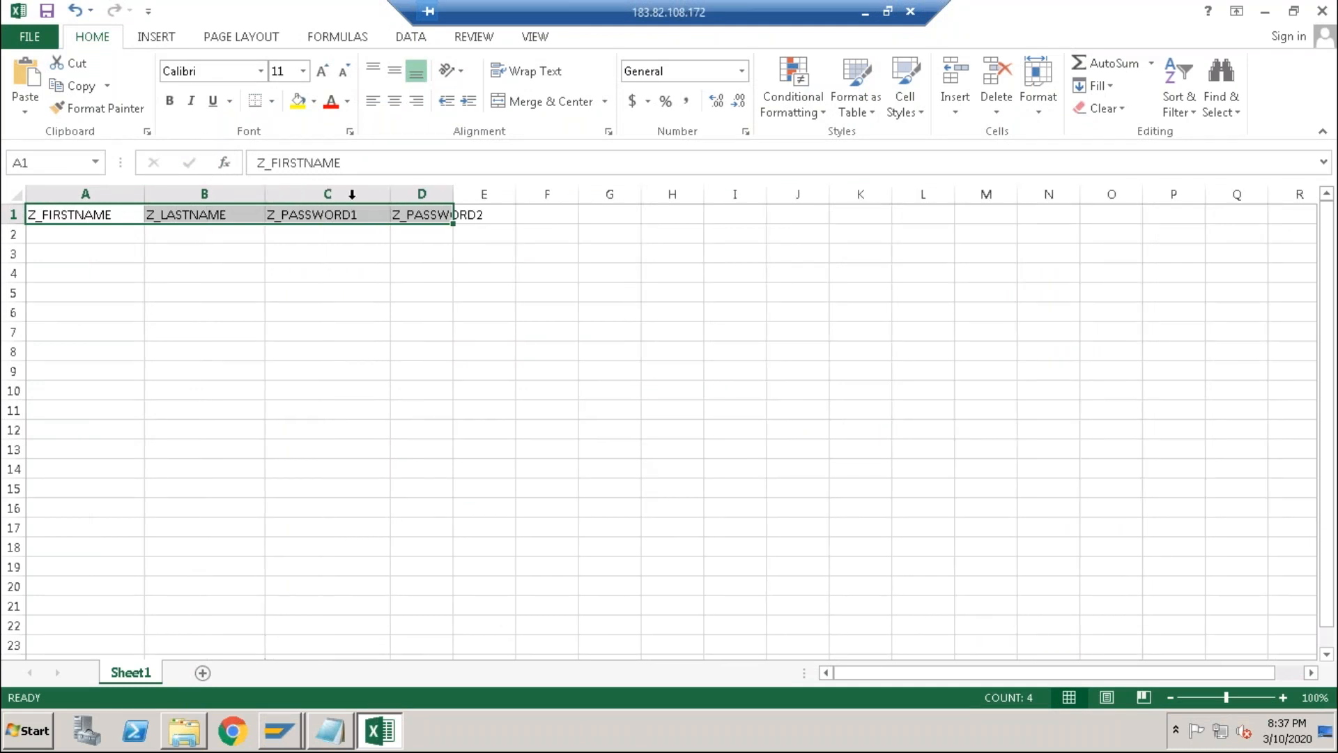
{"action": "double_click", "coordinate": [454, 193]}
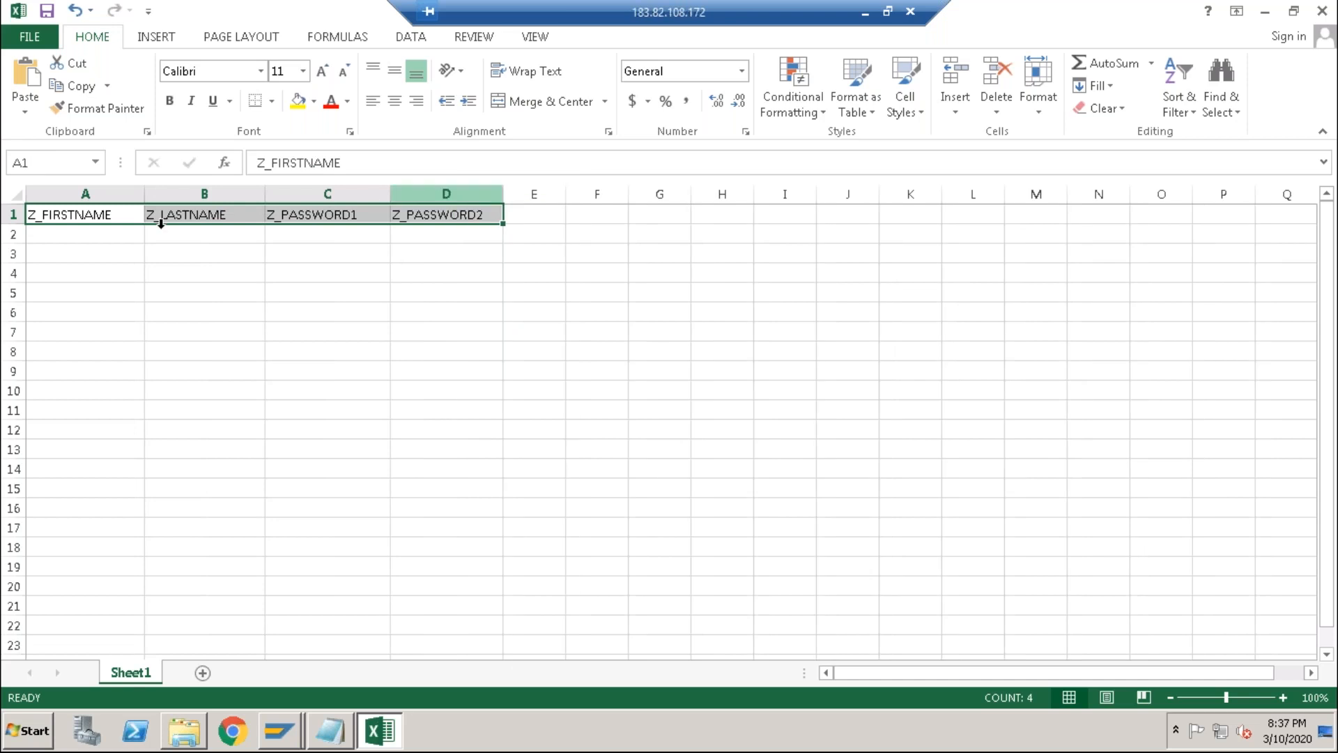
Step: Fill row 2 with user number 20, the shared last name and both password fields
{"action": "left_click", "coordinate": [49, 232]}
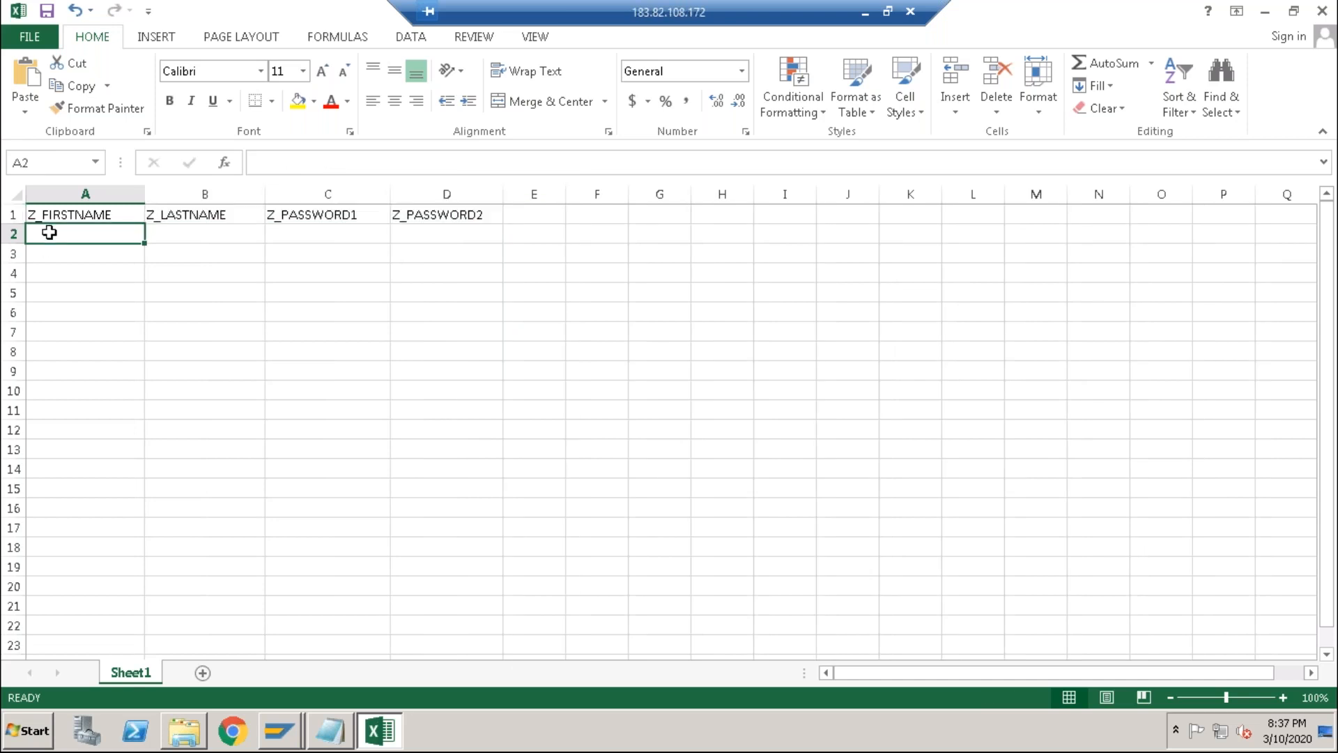
{"action": "type", "text": "jo"}
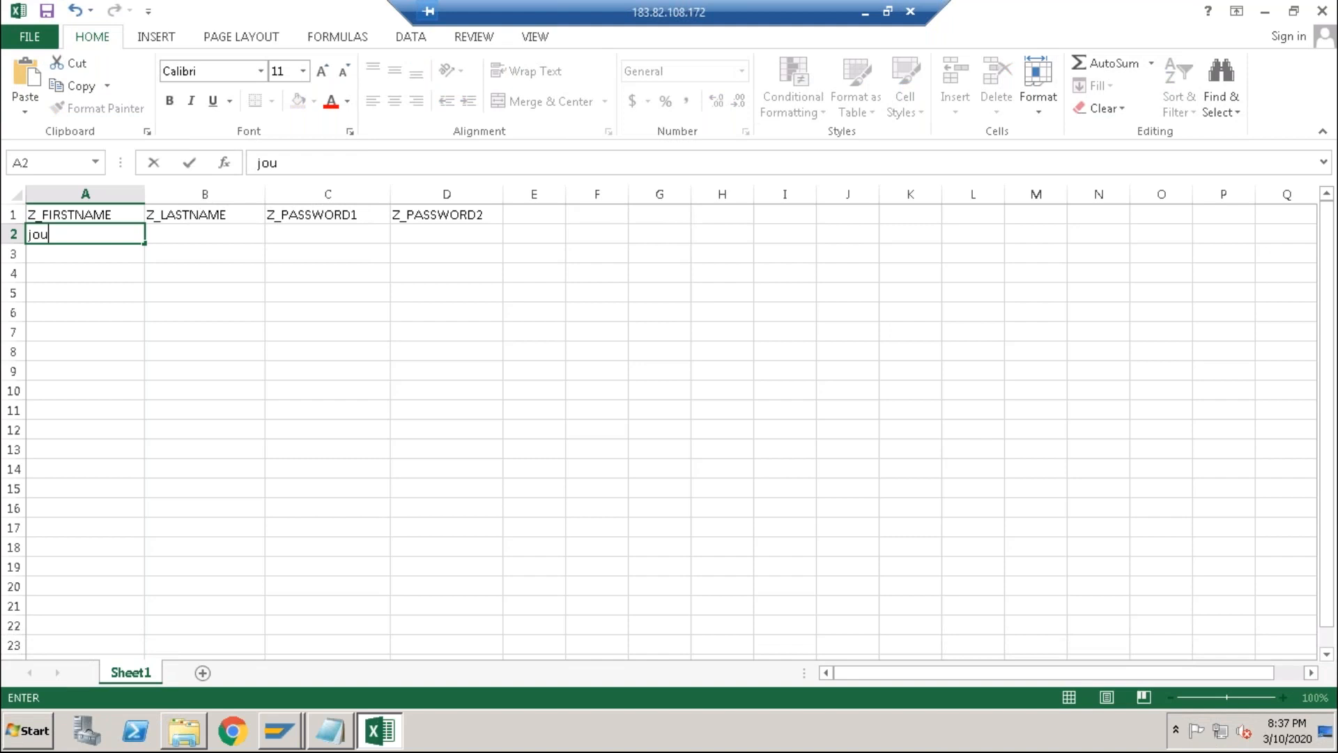
{"action": "type", "text": "ydip20"}
{"action": "key", "text": "ctrl+Return"}
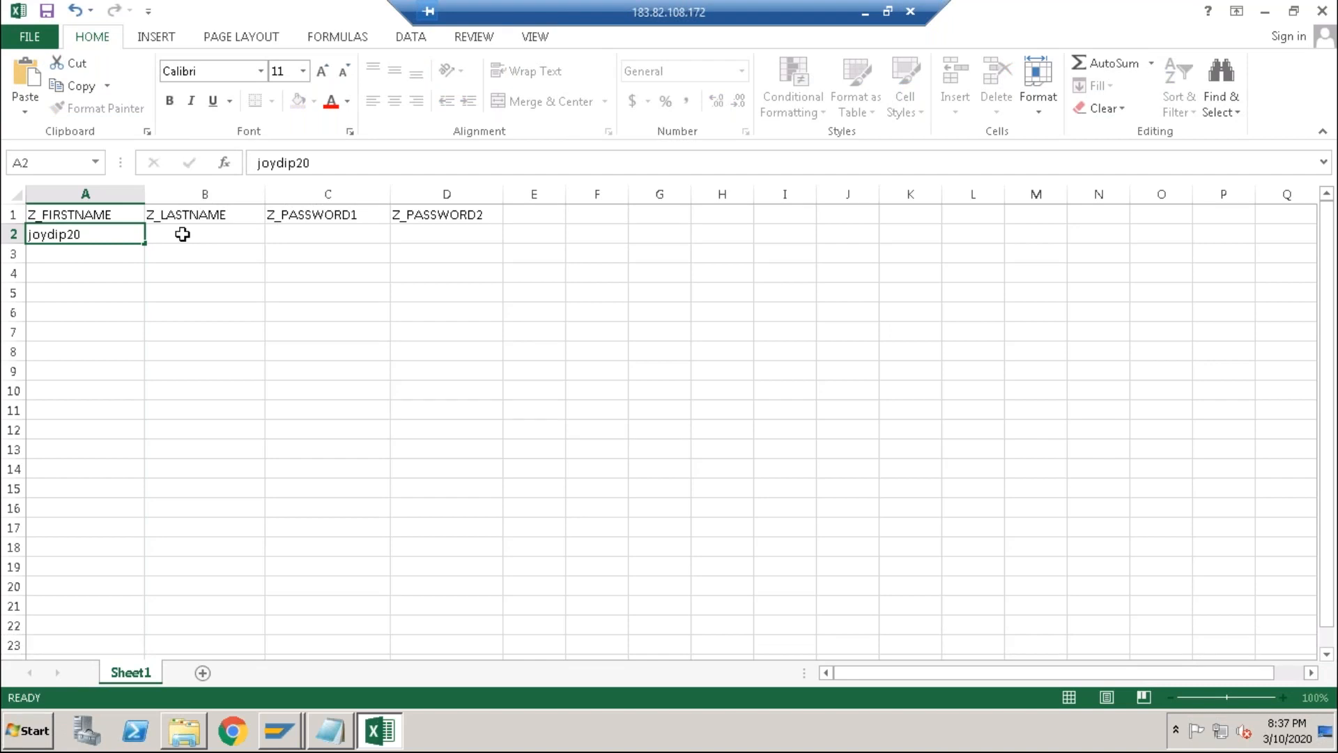
{"action": "left_click", "coordinate": [182, 234]}
{"action": "type", "text": "joydip"}
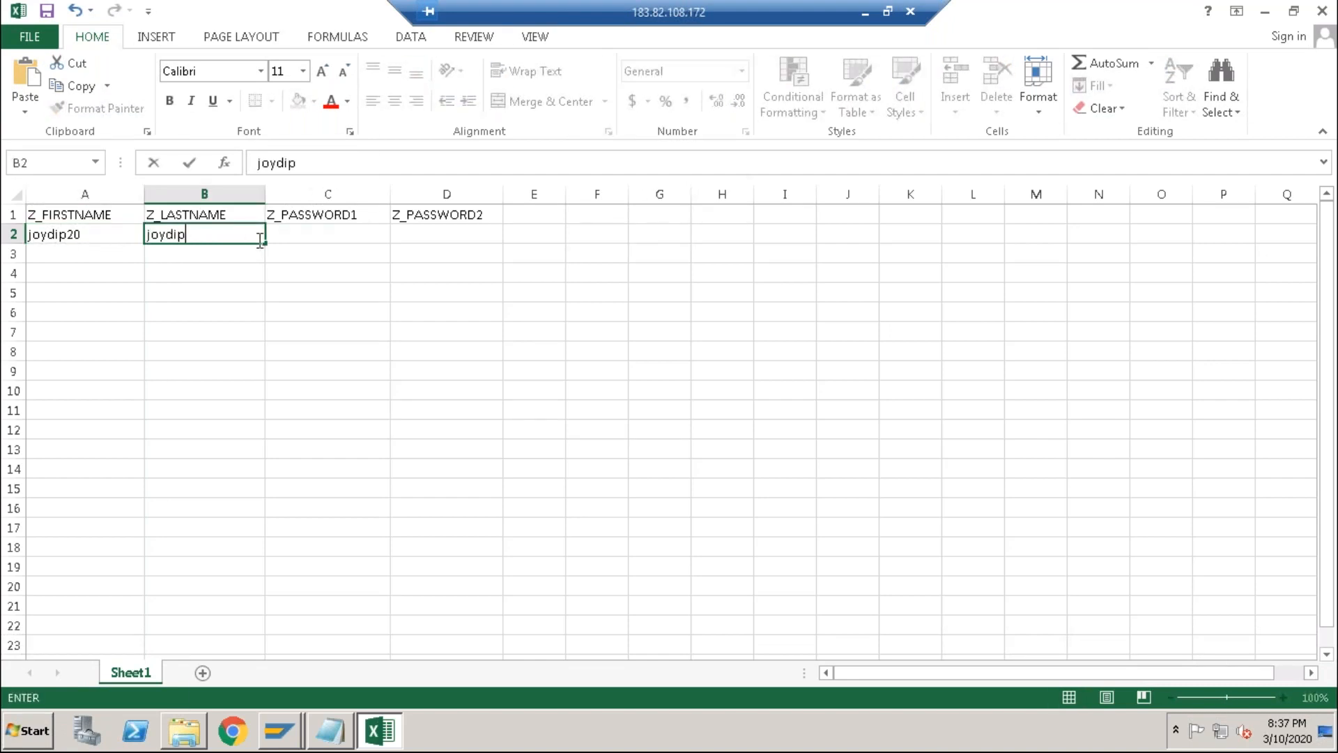
{"action": "key", "text": "ctrl+Return"}
{"action": "left_click", "coordinate": [295, 233]}
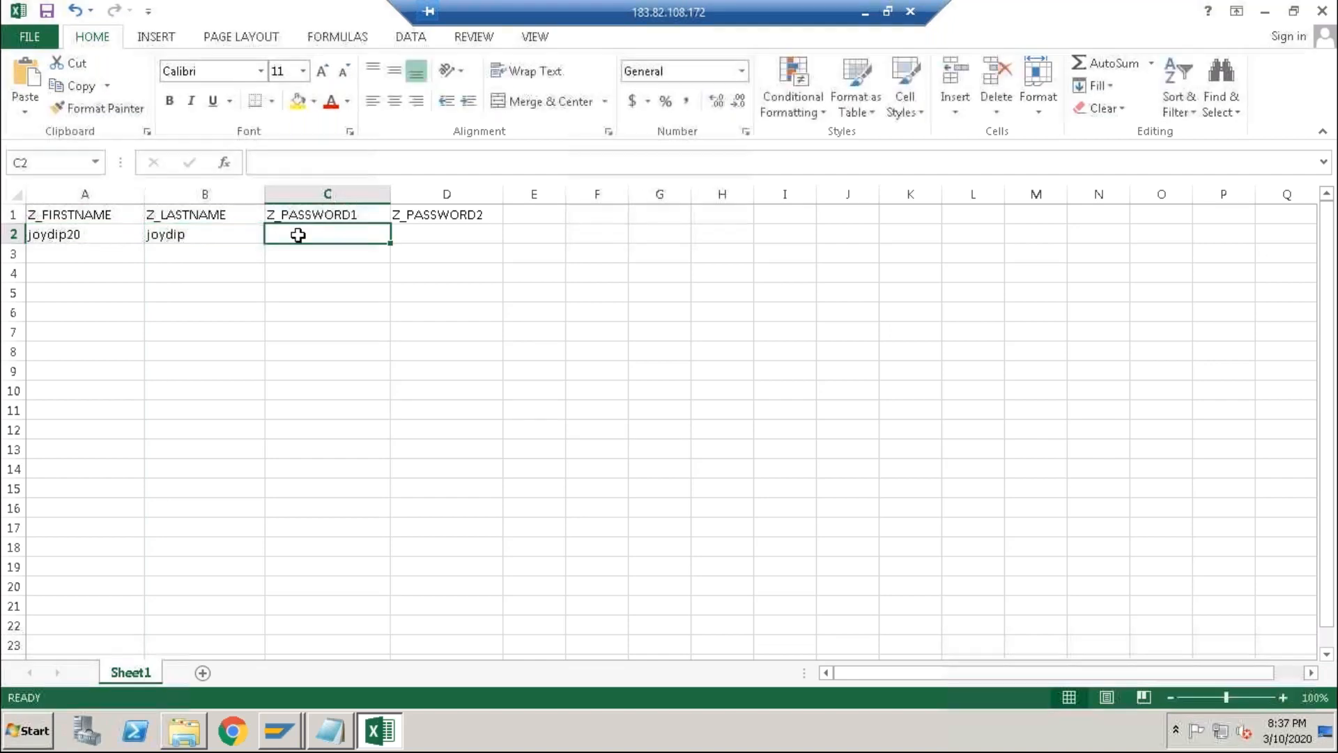
{"action": "type", "text": "123456"}
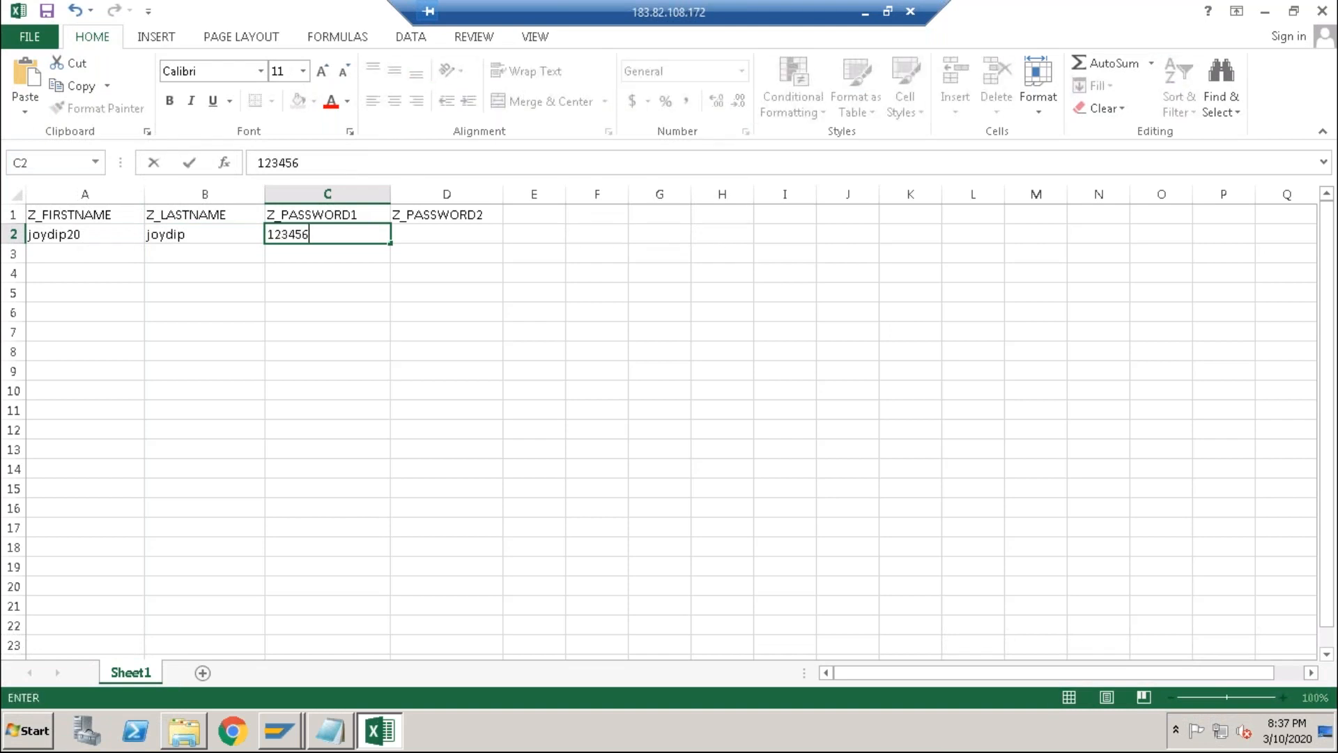
{"action": "key", "text": "Tab"}
{"action": "type", "text": "123456"}
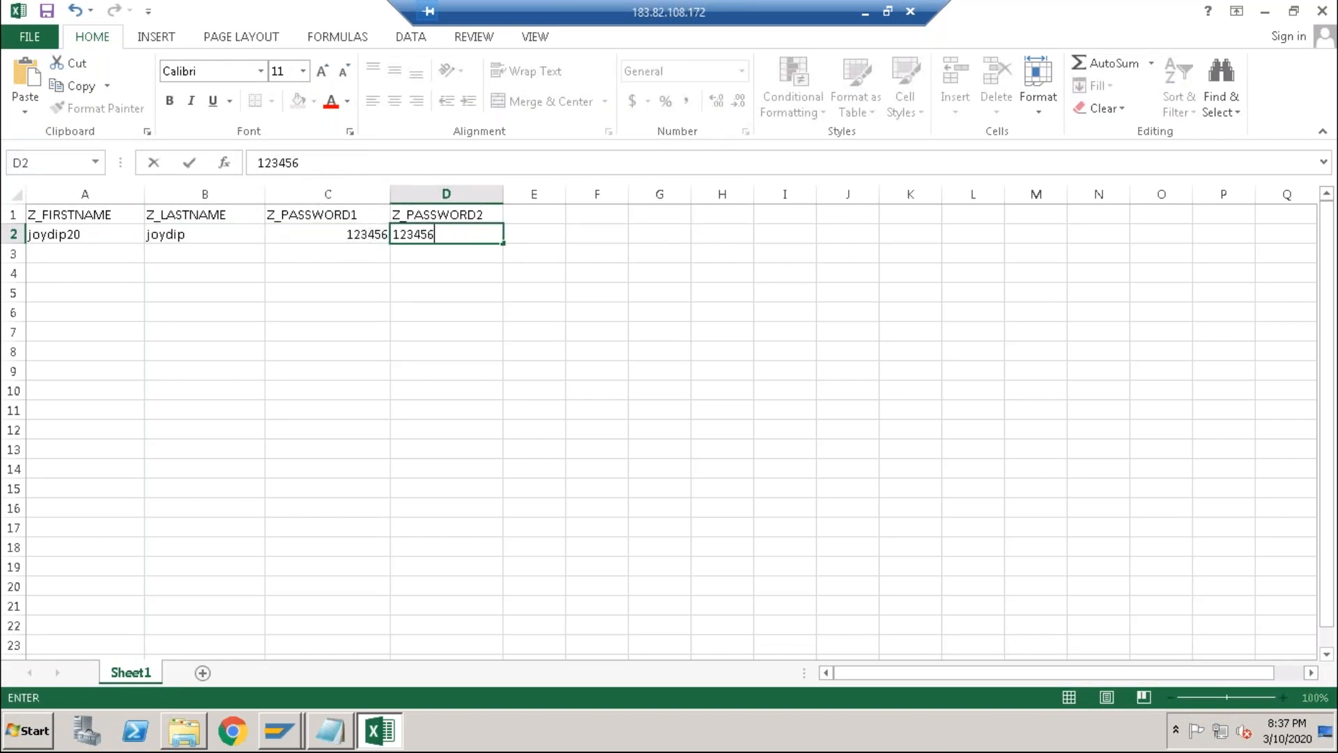
Step: Fill columns A–D down to row 10, numbering the users 20–28
{"action": "left_click", "coordinate": [116, 234]}
{"action": "left_click_drag", "start_coordinate": [145, 243], "coordinate": [139, 395]}
{"action": "left_click", "coordinate": [245, 234]}
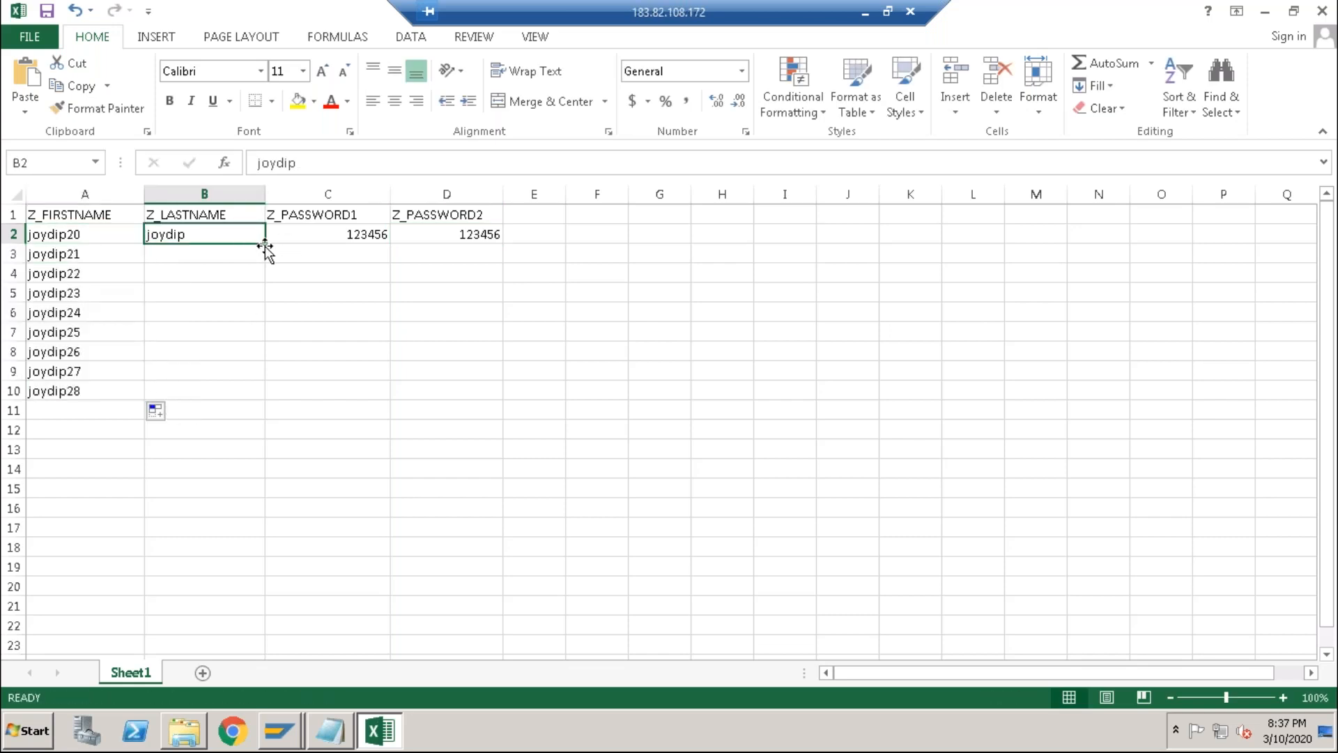
{"action": "left_click_drag", "start_coordinate": [265, 243], "coordinate": [252, 394]}
{"action": "left_click", "coordinate": [383, 239]}
{"action": "left_click_drag", "start_coordinate": [390, 243], "coordinate": [375, 395]}
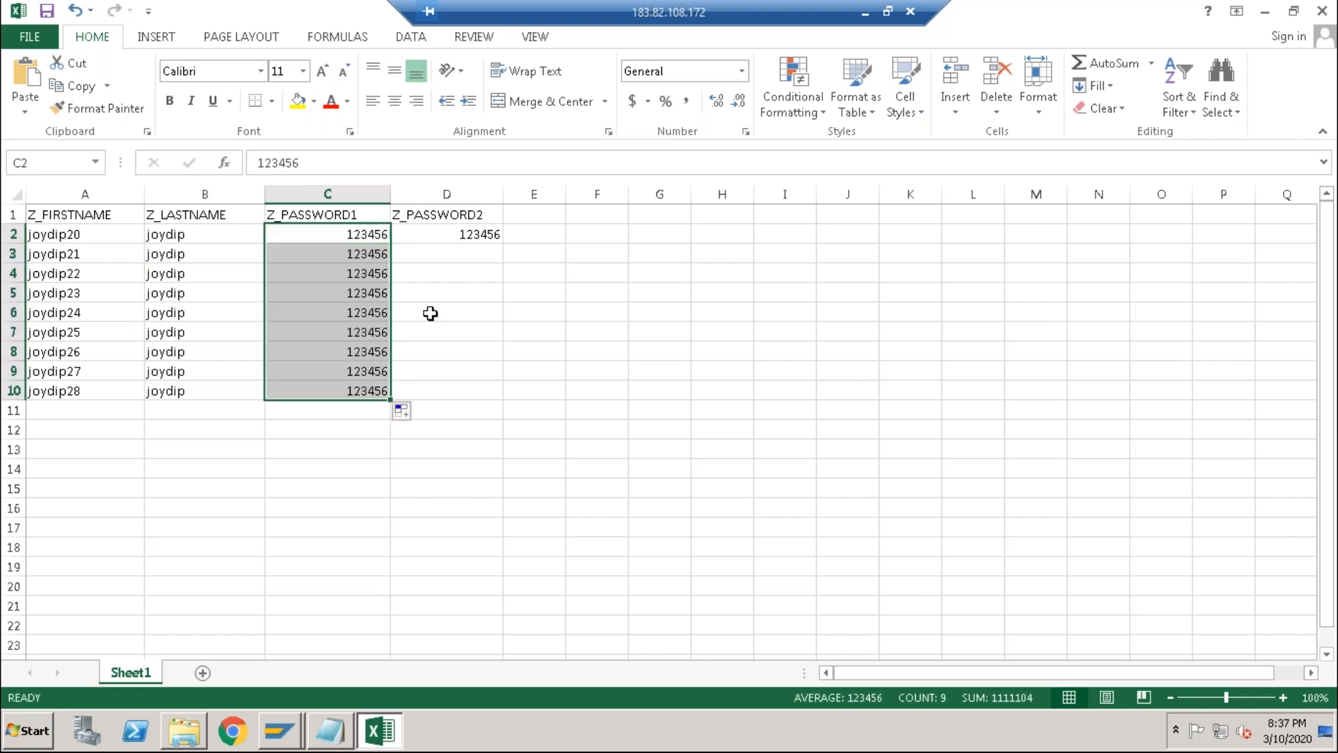
{"action": "left_click", "coordinate": [488, 235]}
{"action": "left_click_drag", "start_coordinate": [502, 242], "coordinate": [487, 400]}
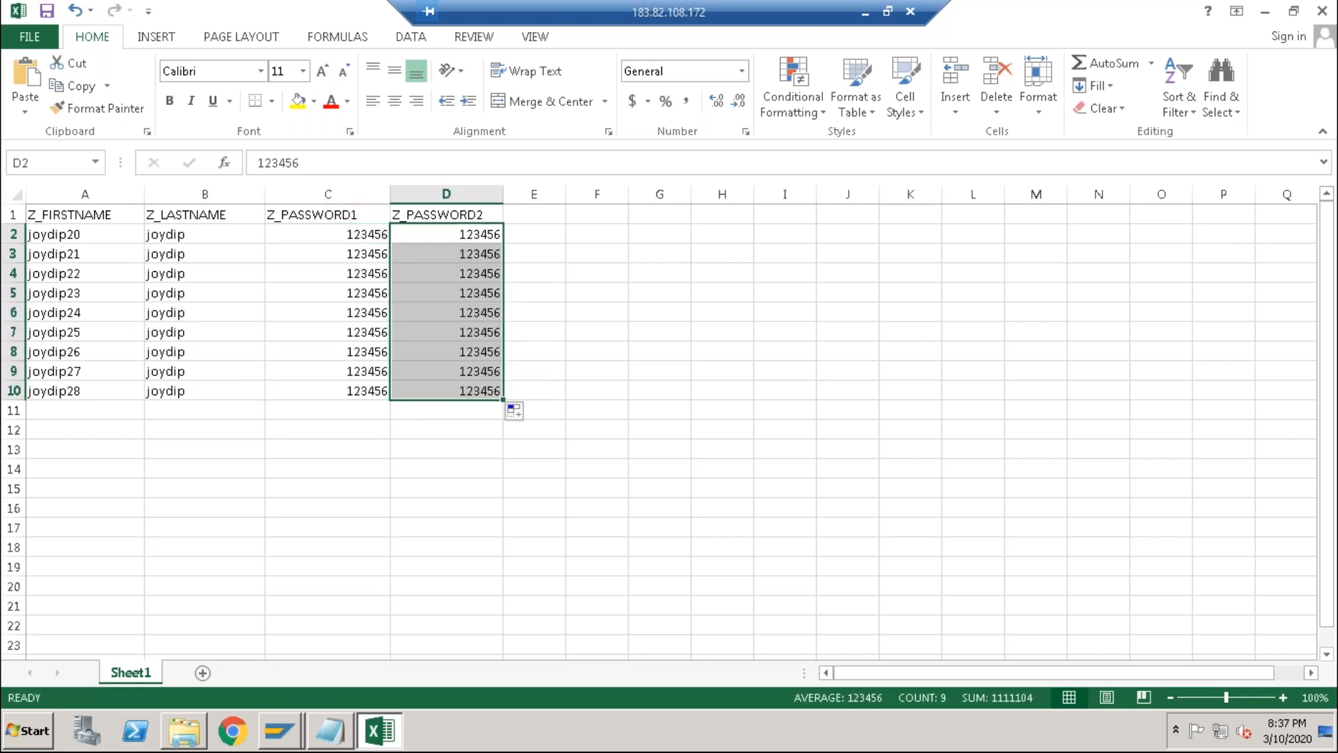
{"action": "left_click", "coordinate": [627, 406]}
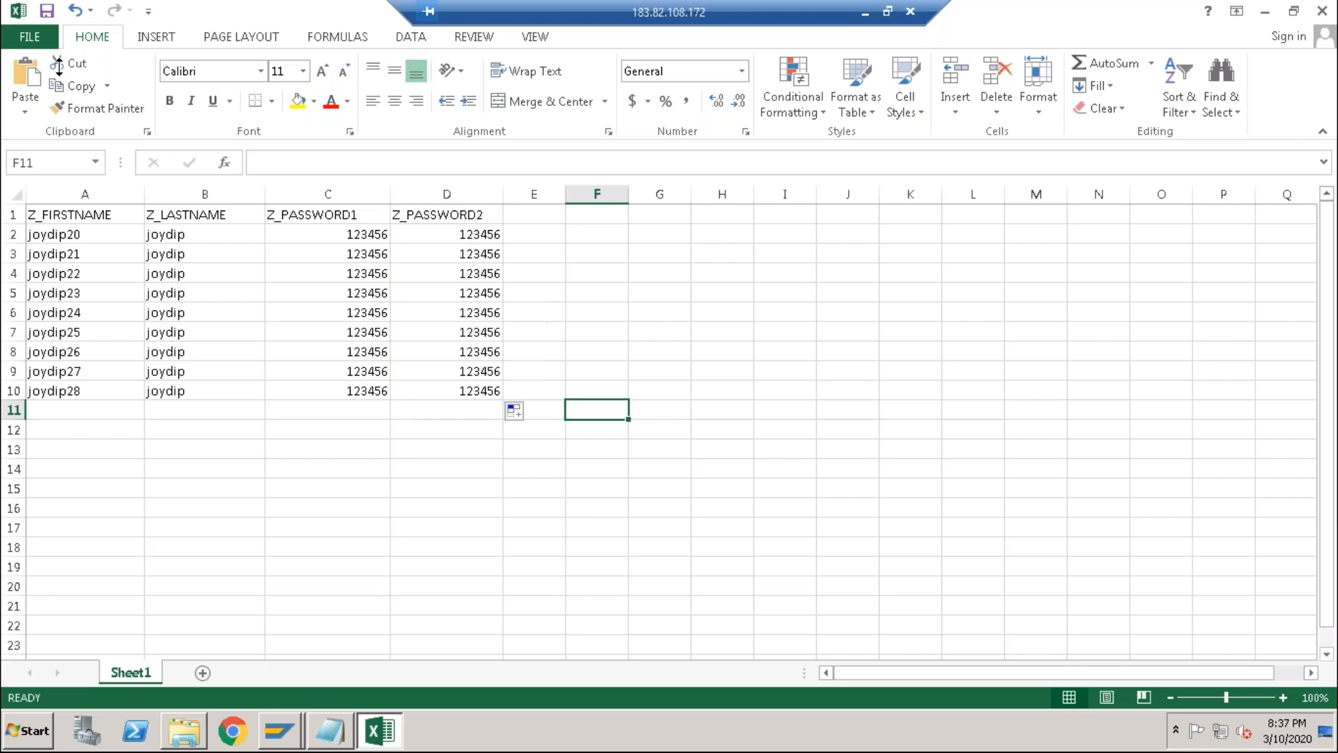
Step: Save the sheet as Text (MS-DOS) file joydip in the SAP GUI folder, keeping the text format
{"action": "left_click", "coordinate": [17, 44]}
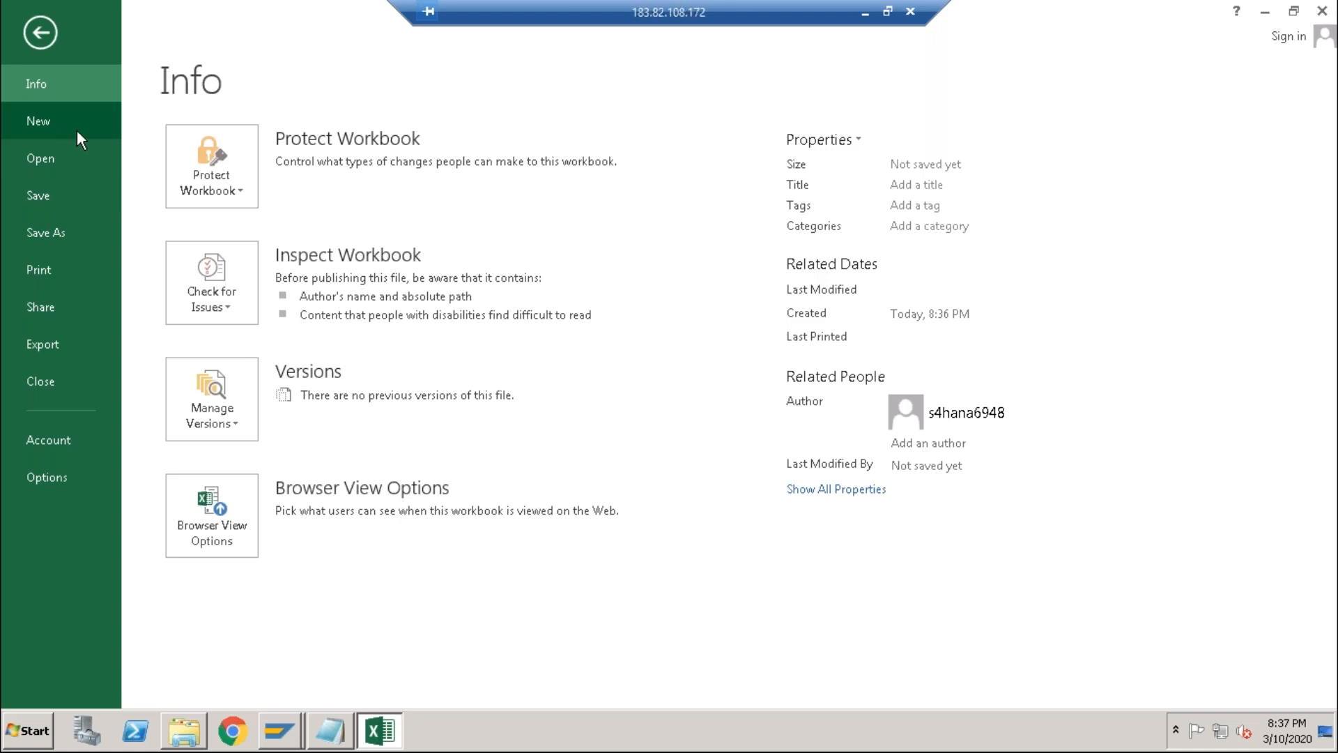
{"action": "left_click", "coordinate": [40, 30]}
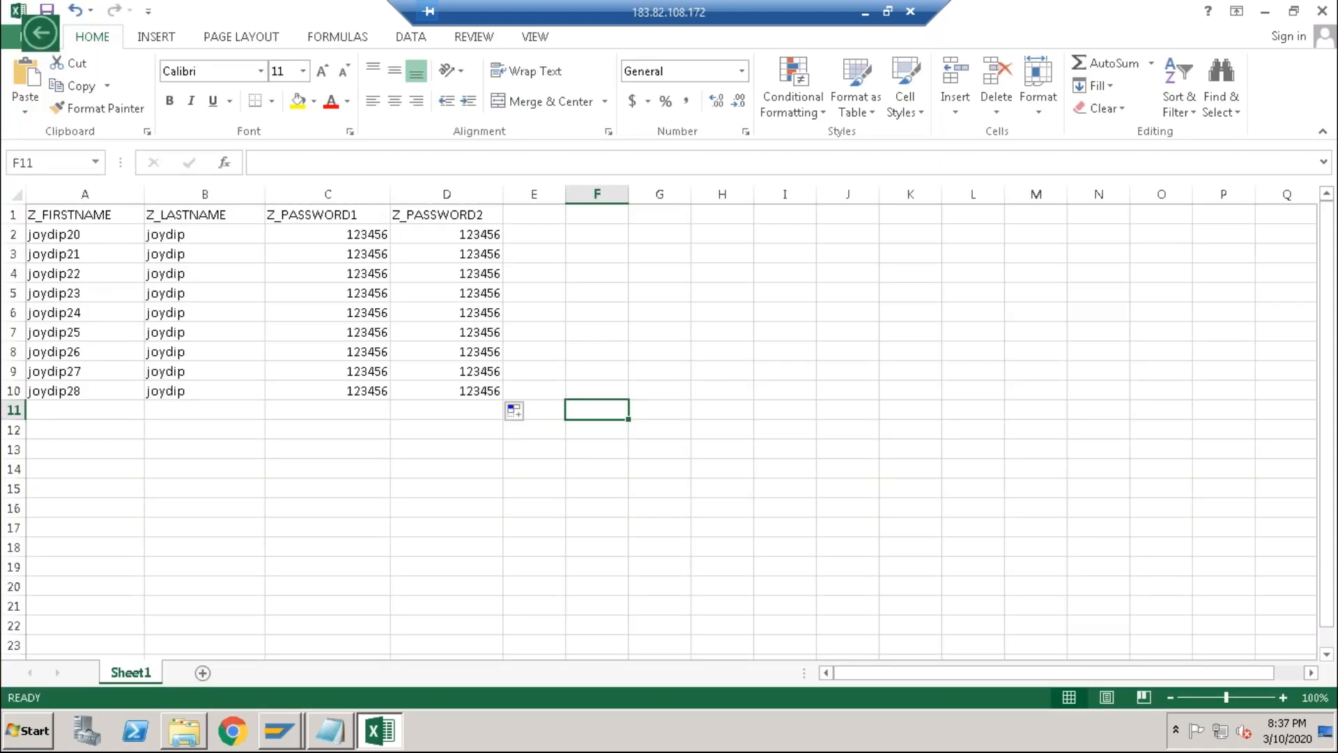
{"action": "left_click", "coordinate": [40, 36]}
{"action": "left_click", "coordinate": [488, 372]}
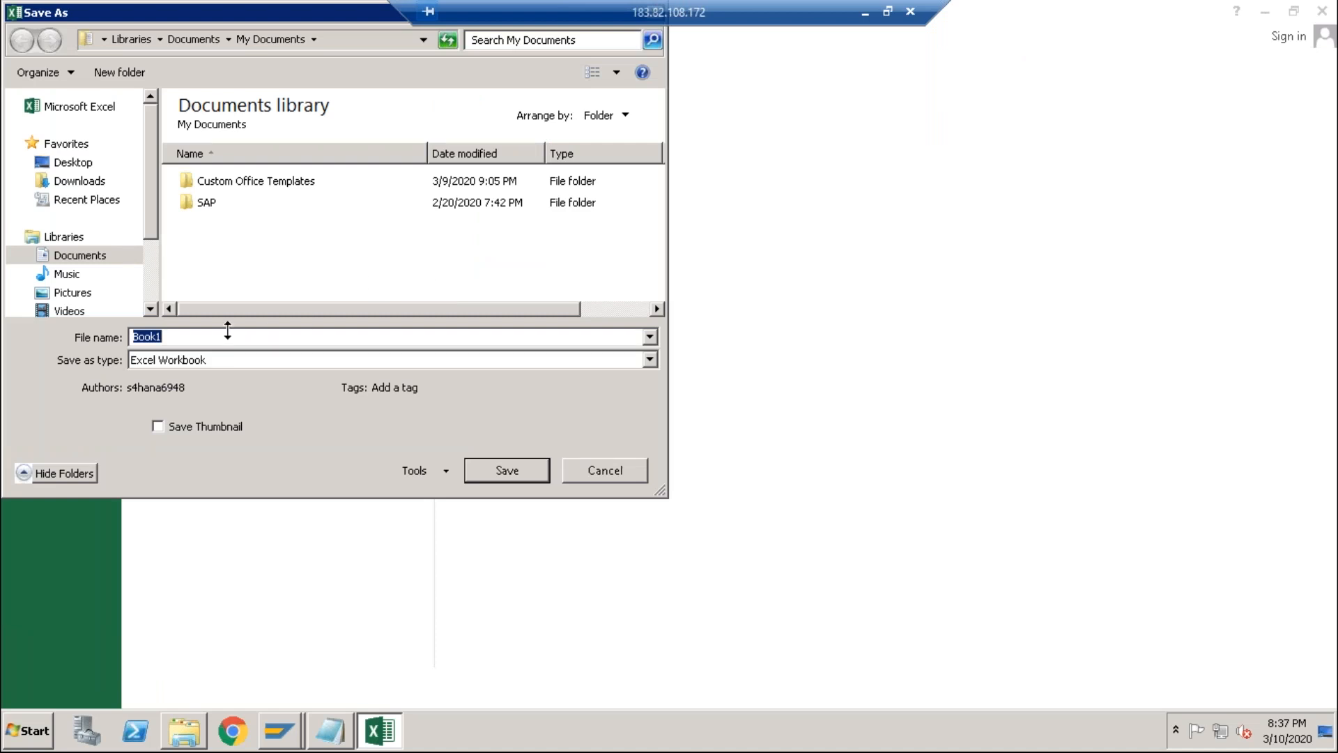
{"action": "type", "text": "joydip"}
{"action": "double_click", "coordinate": [209, 203]}
{"action": "double_click", "coordinate": [222, 184]}
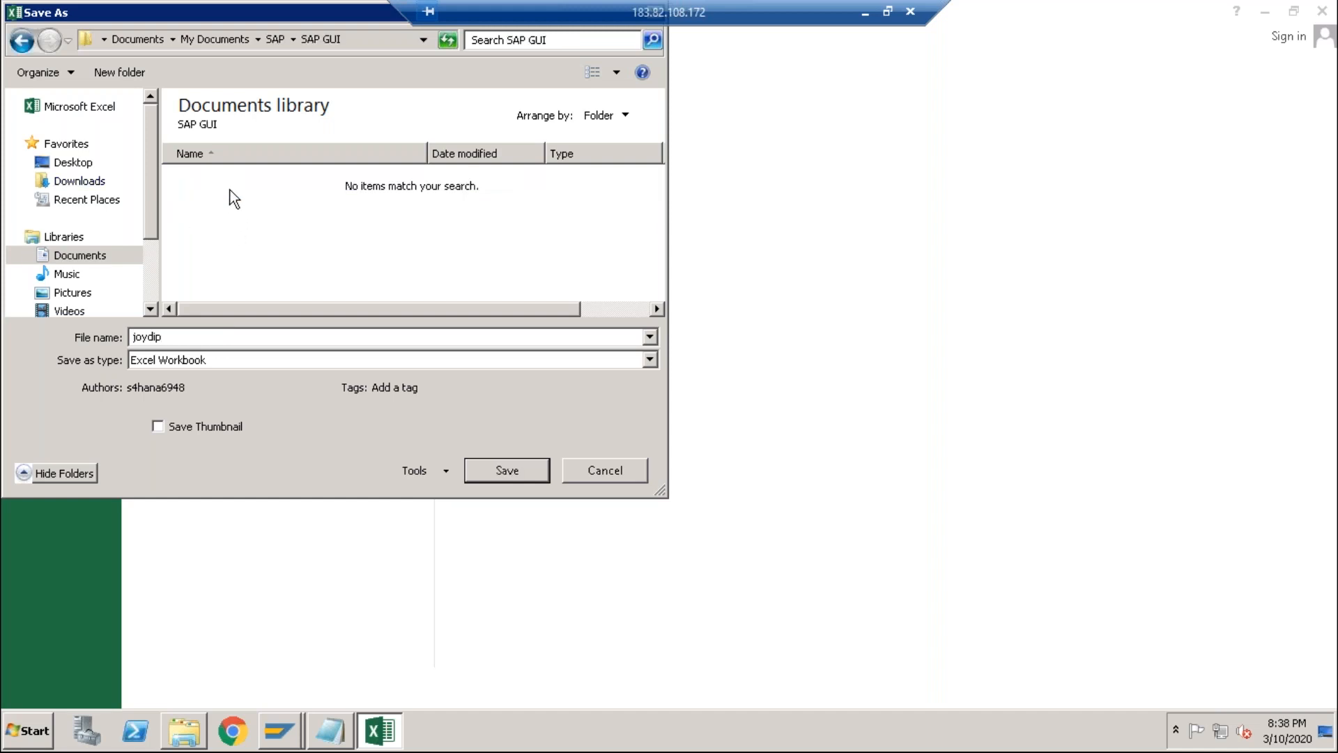
{"action": "left_click", "coordinate": [203, 359]}
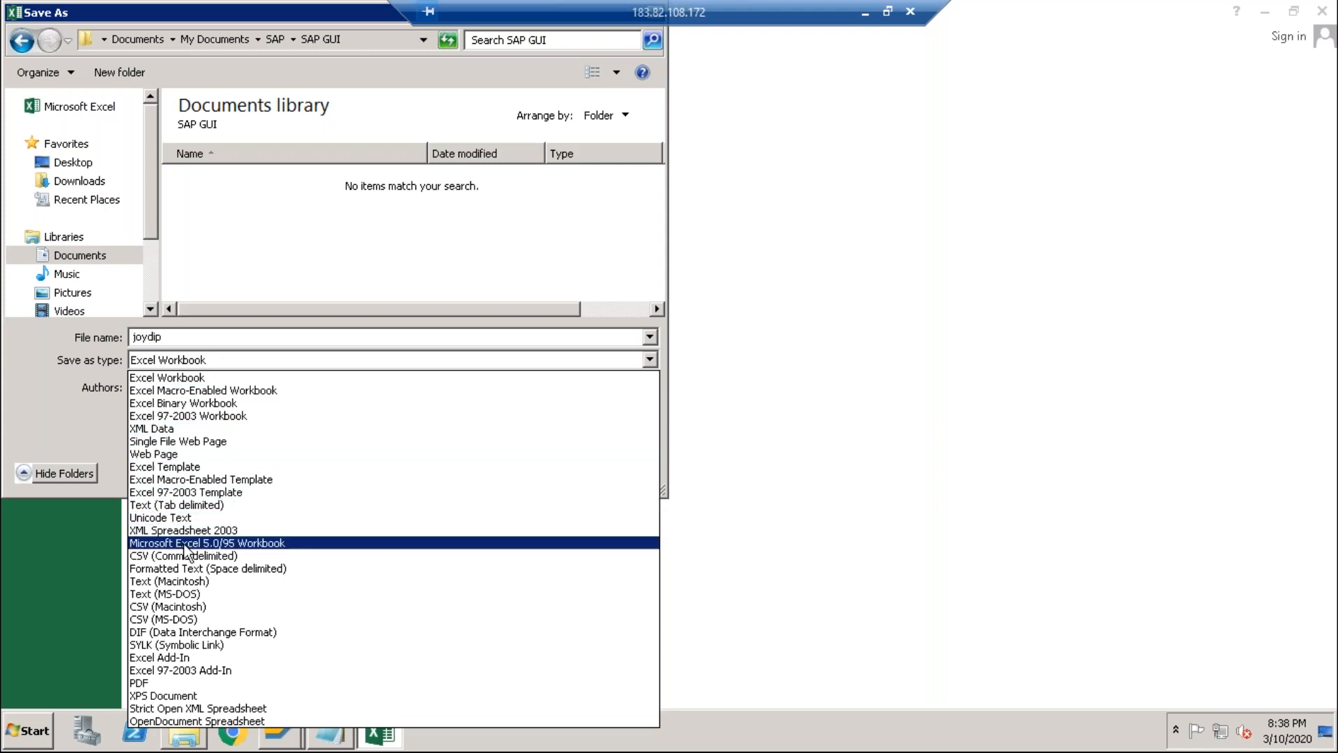
{"action": "left_click", "coordinate": [175, 594]}
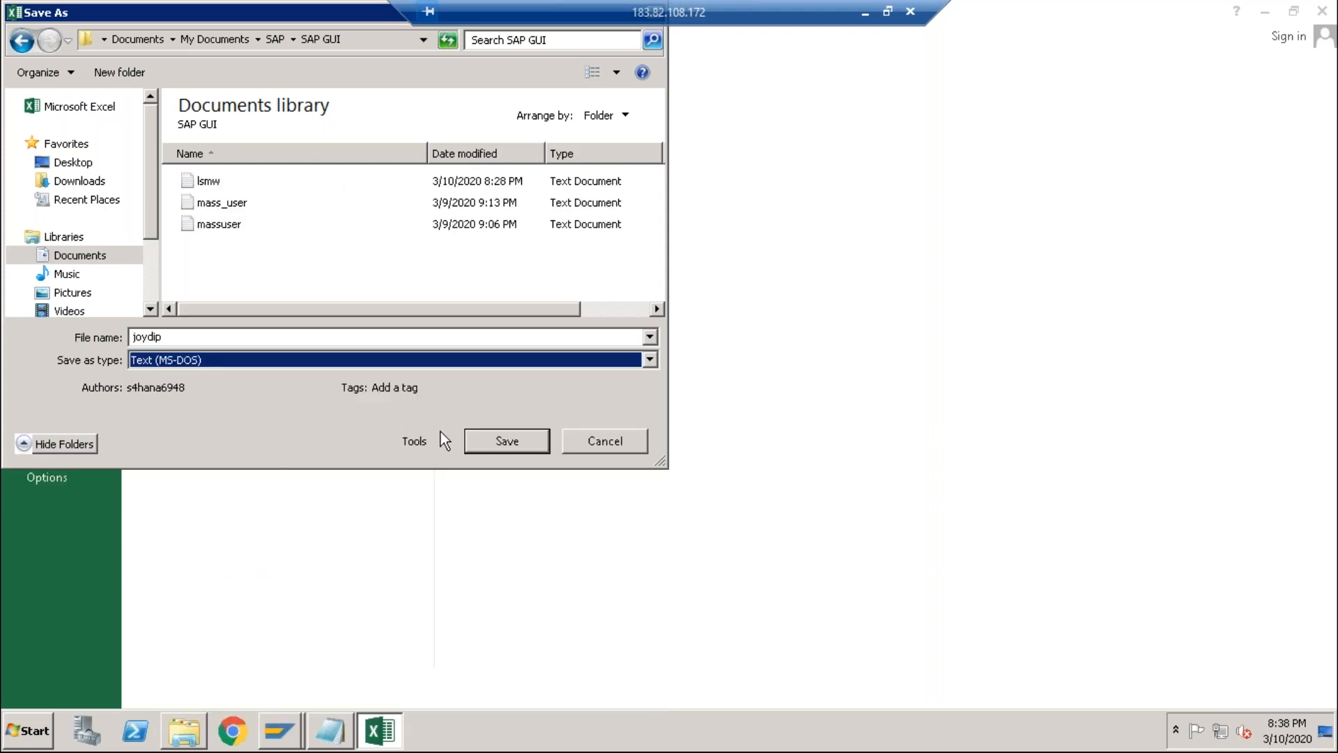
{"action": "left_click", "coordinate": [487, 445]}
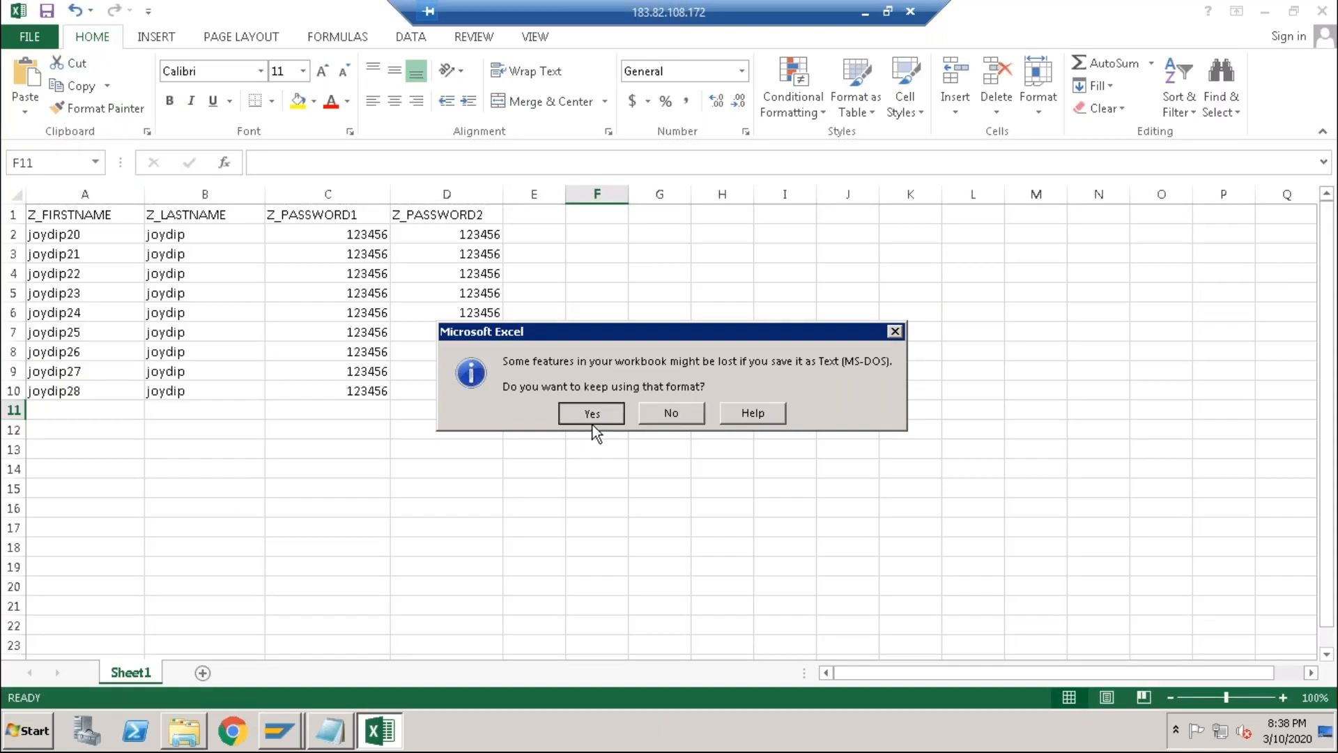
{"action": "left_click", "coordinate": [591, 424]}
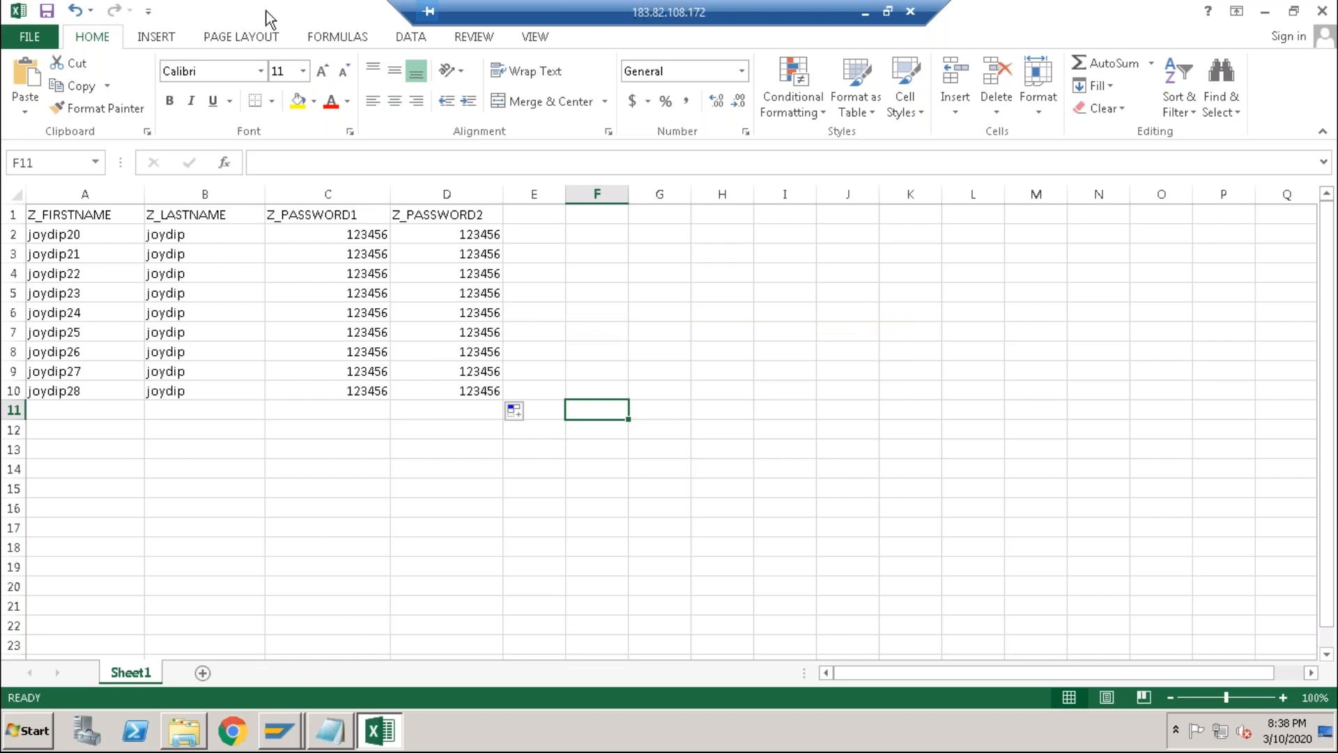
Step: Open joydip.txt from the SAP GUI folder in Notepad to check the new user rows
{"action": "key", "text": "super+Down"}
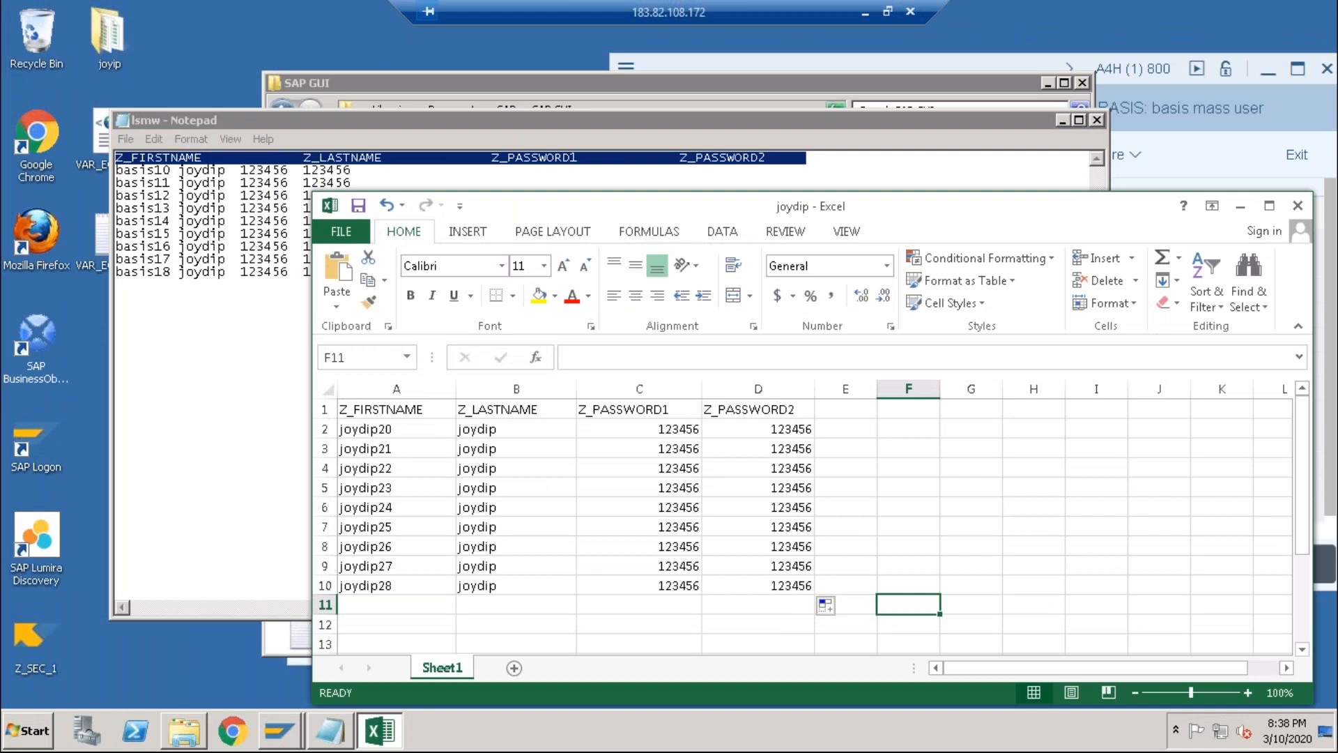
{"action": "left_click", "coordinate": [184, 730]}
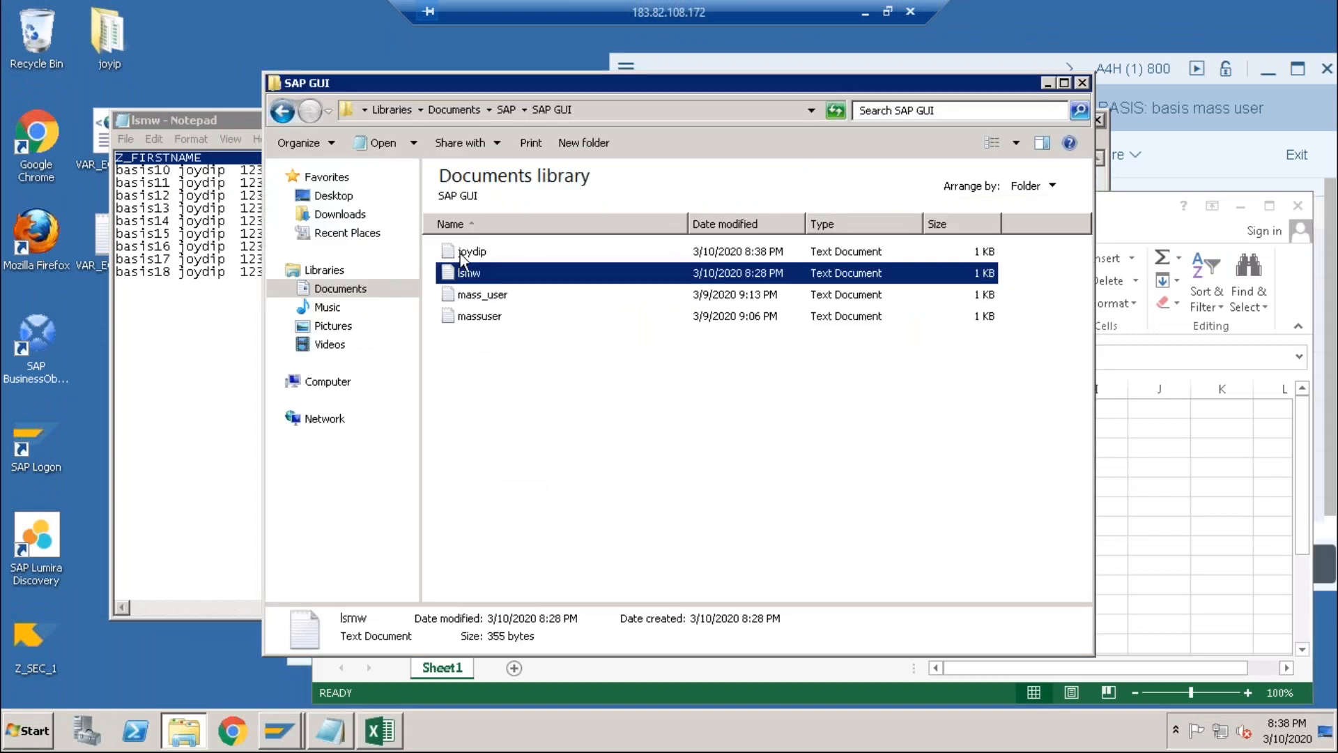
{"action": "left_click", "coordinate": [460, 255]}
{"action": "double_click", "coordinate": [460, 255]}
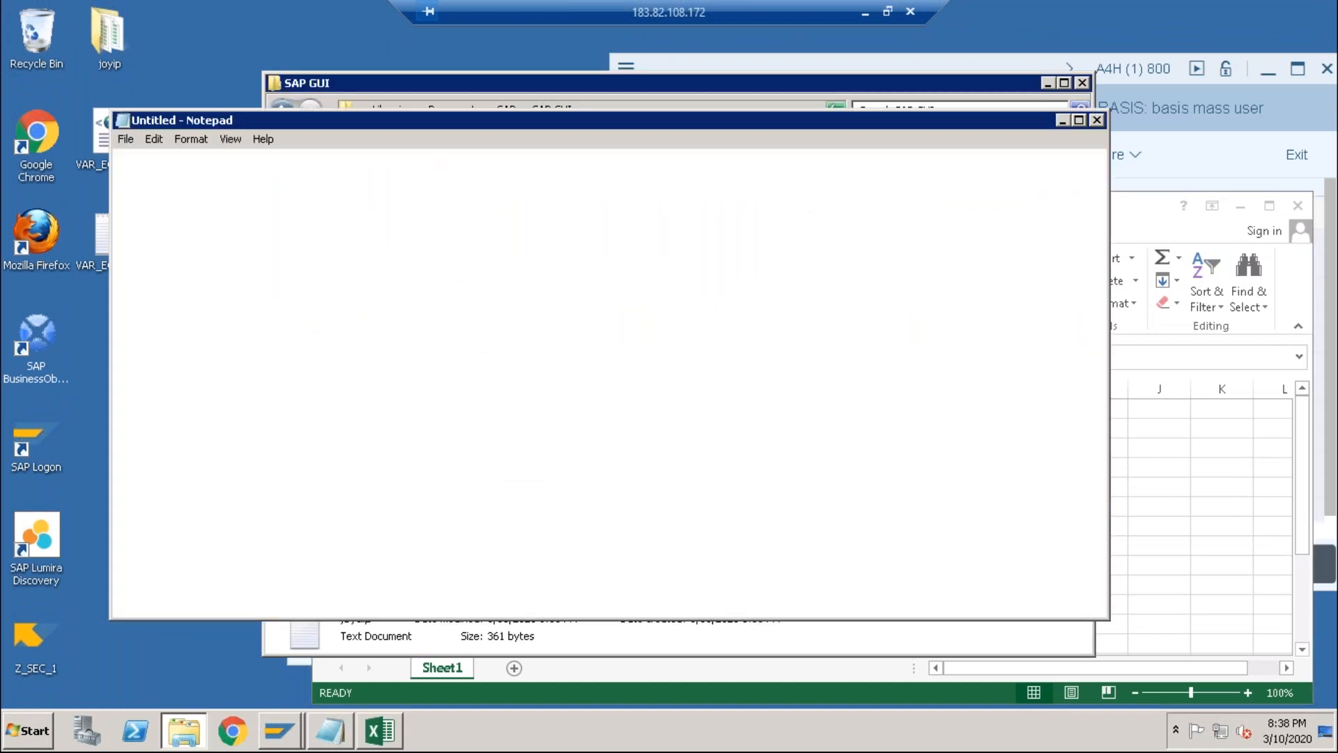
Step: Close both Notepad files, Explorer and Excel without saving, then maximize the LSM Workbench
{"action": "left_click", "coordinate": [1097, 121]}
{"action": "left_click", "coordinate": [1081, 82]}
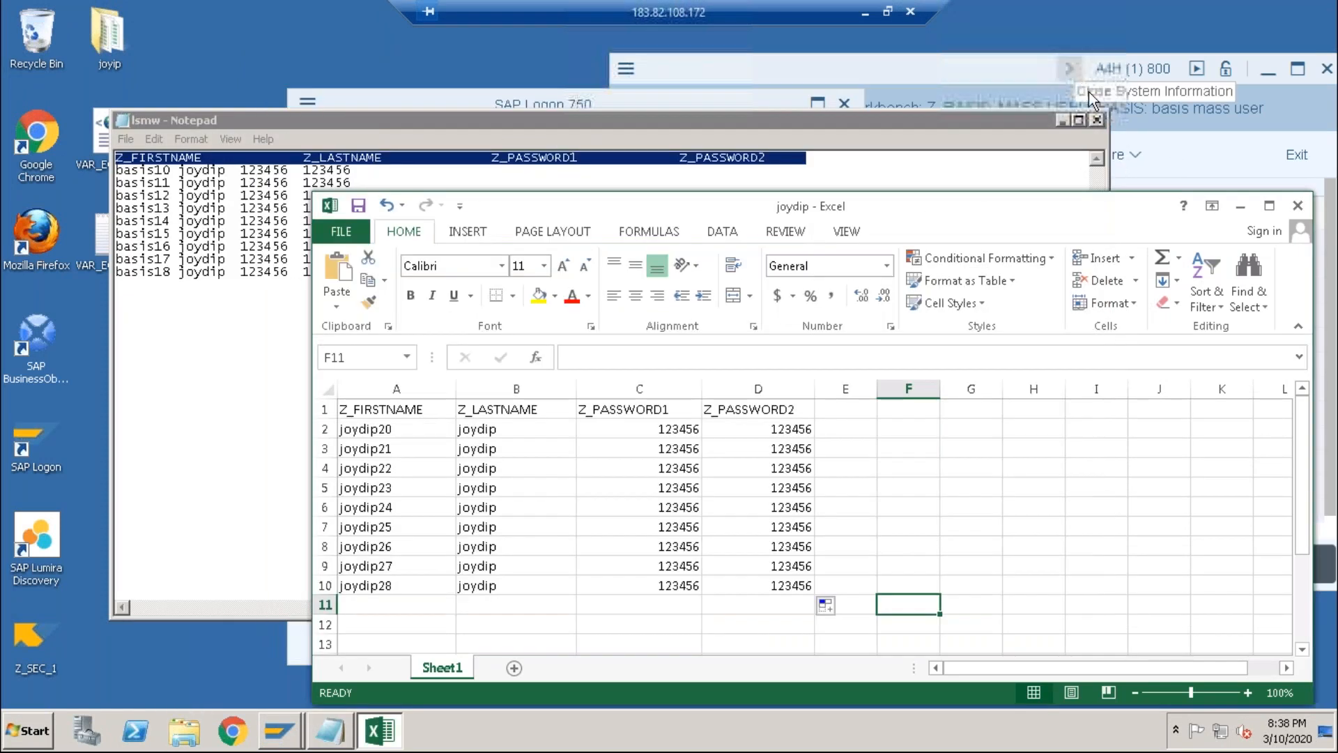
{"action": "left_click", "coordinate": [1096, 121]}
{"action": "left_click", "coordinate": [1297, 205]}
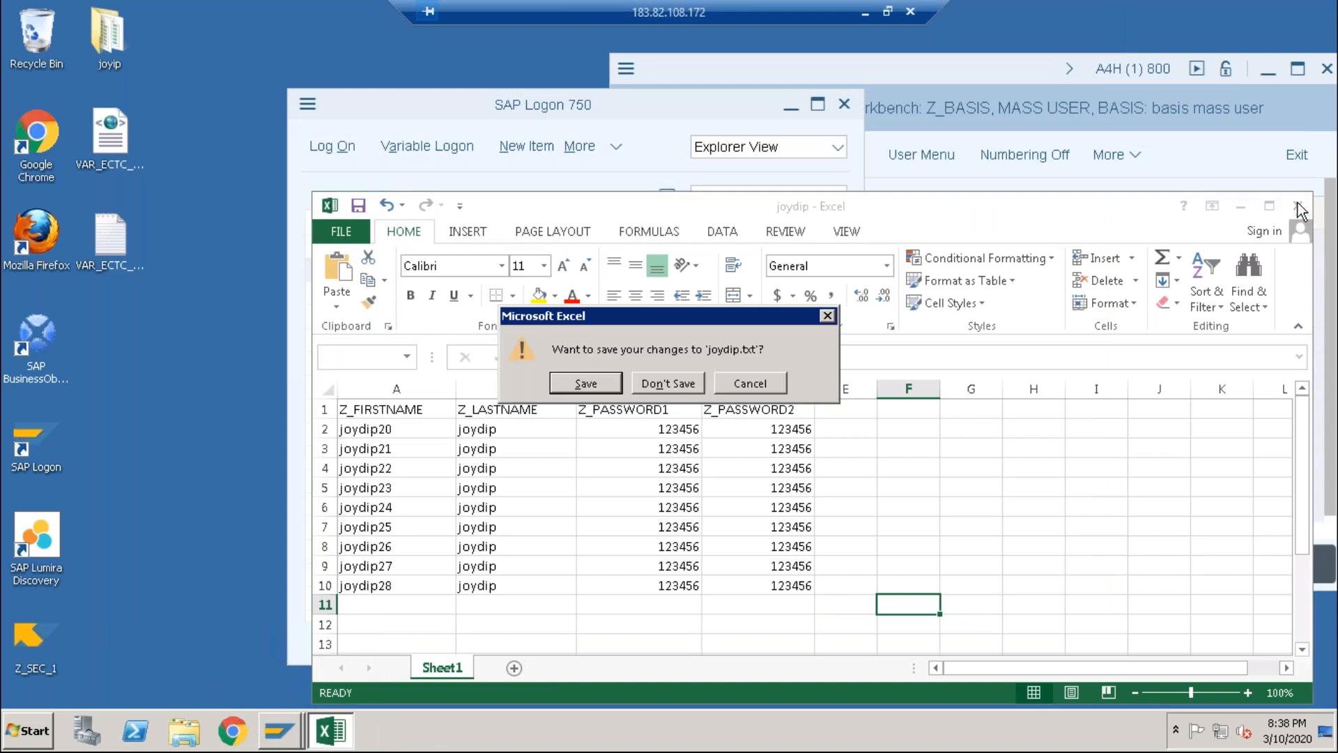
{"action": "left_click", "coordinate": [682, 381]}
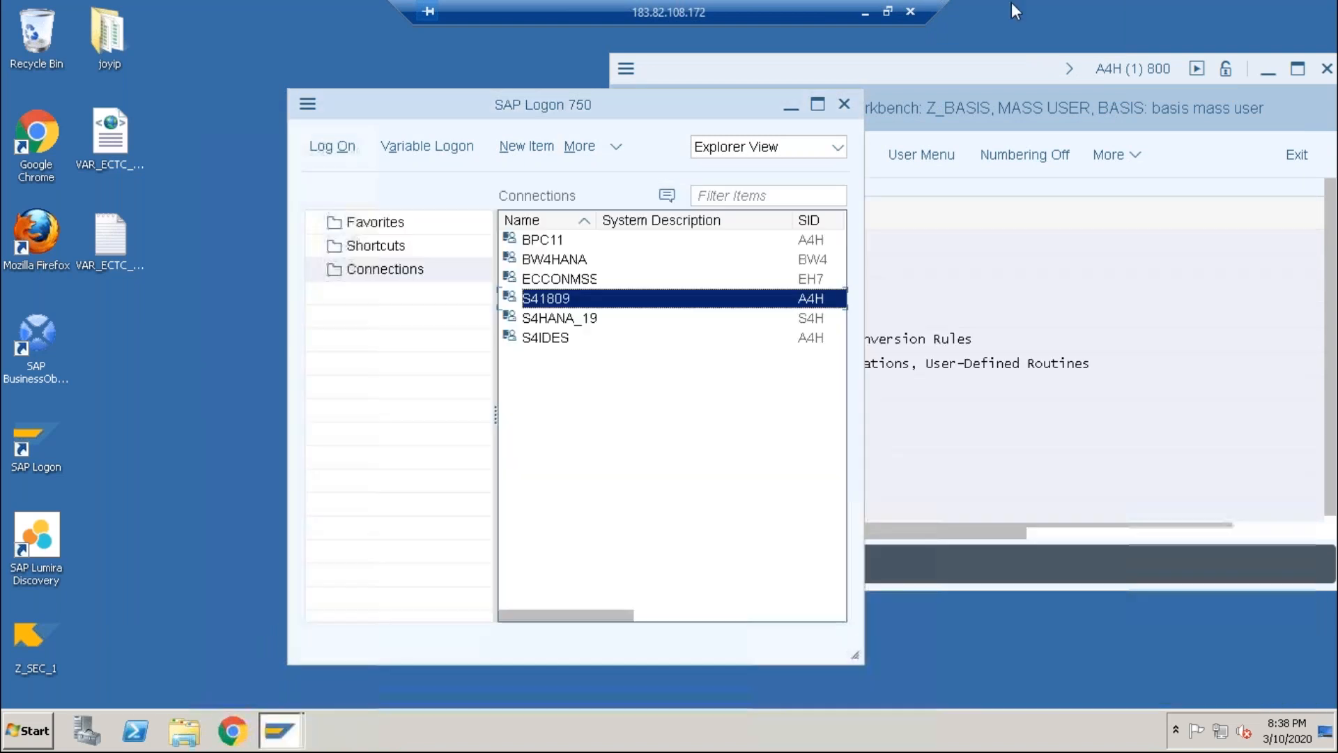
{"action": "left_click", "coordinate": [919, 79]}
{"action": "double_click", "coordinate": [913, 77]}
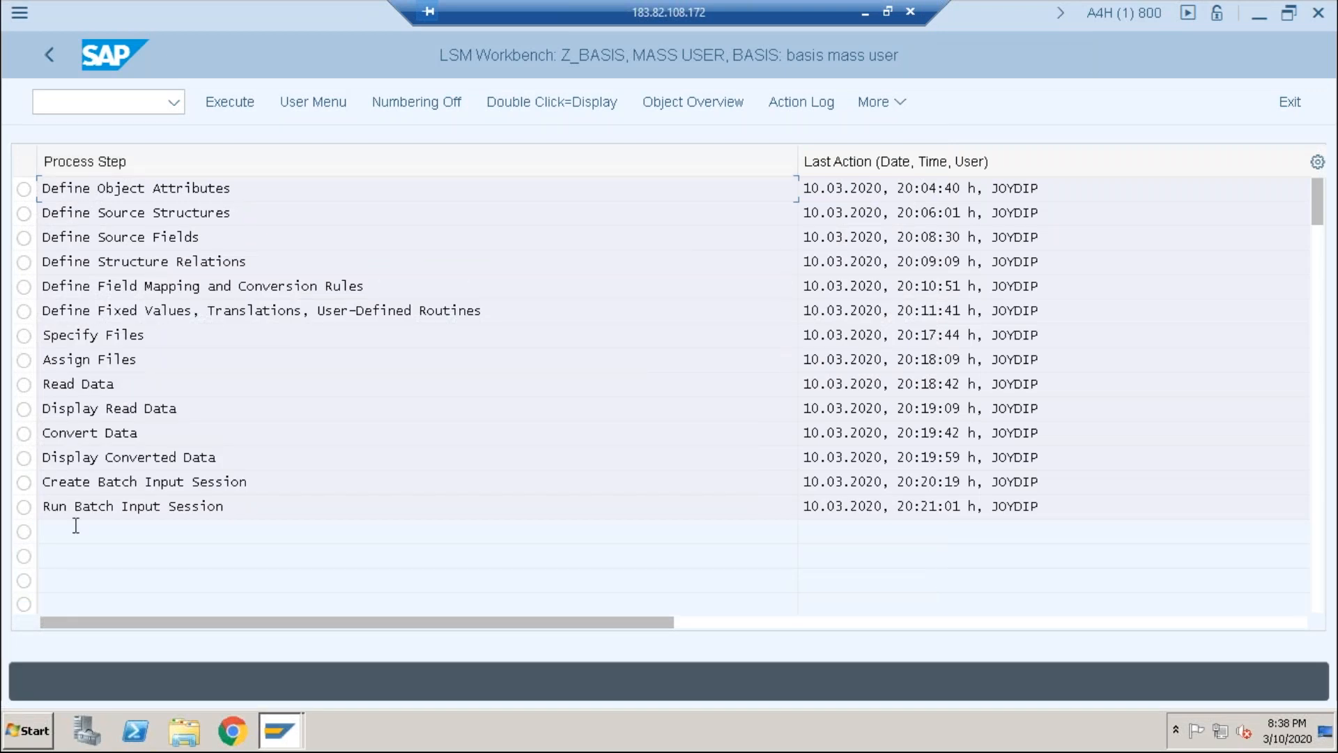
Step: Run the Specify Files step and switch it to change mode
{"action": "scroll", "coordinate": [76, 525], "scroll_direction": "down", "scroll_amount": 2}
{"action": "scroll", "coordinate": [75, 525], "scroll_direction": "up", "scroll_amount": 2}
{"action": "left_click", "coordinate": [24, 190]}
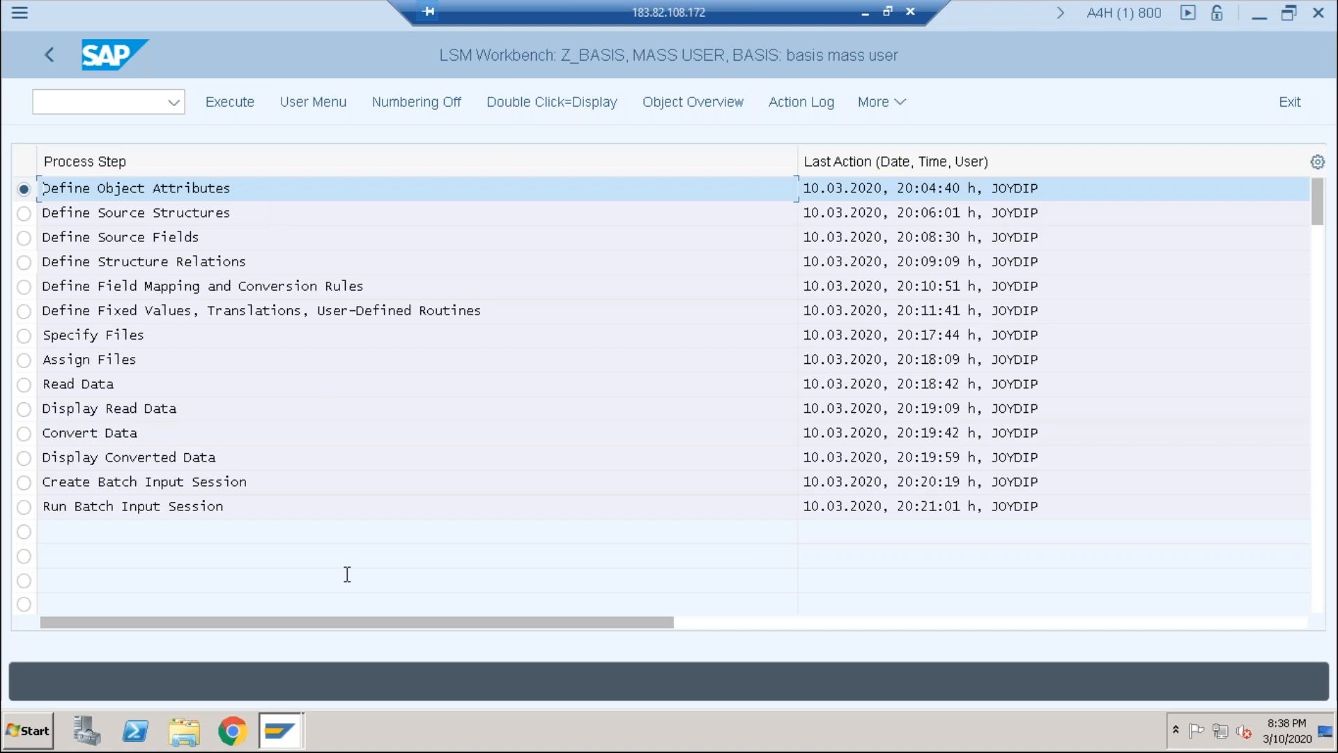
{"action": "left_click", "coordinate": [25, 336]}
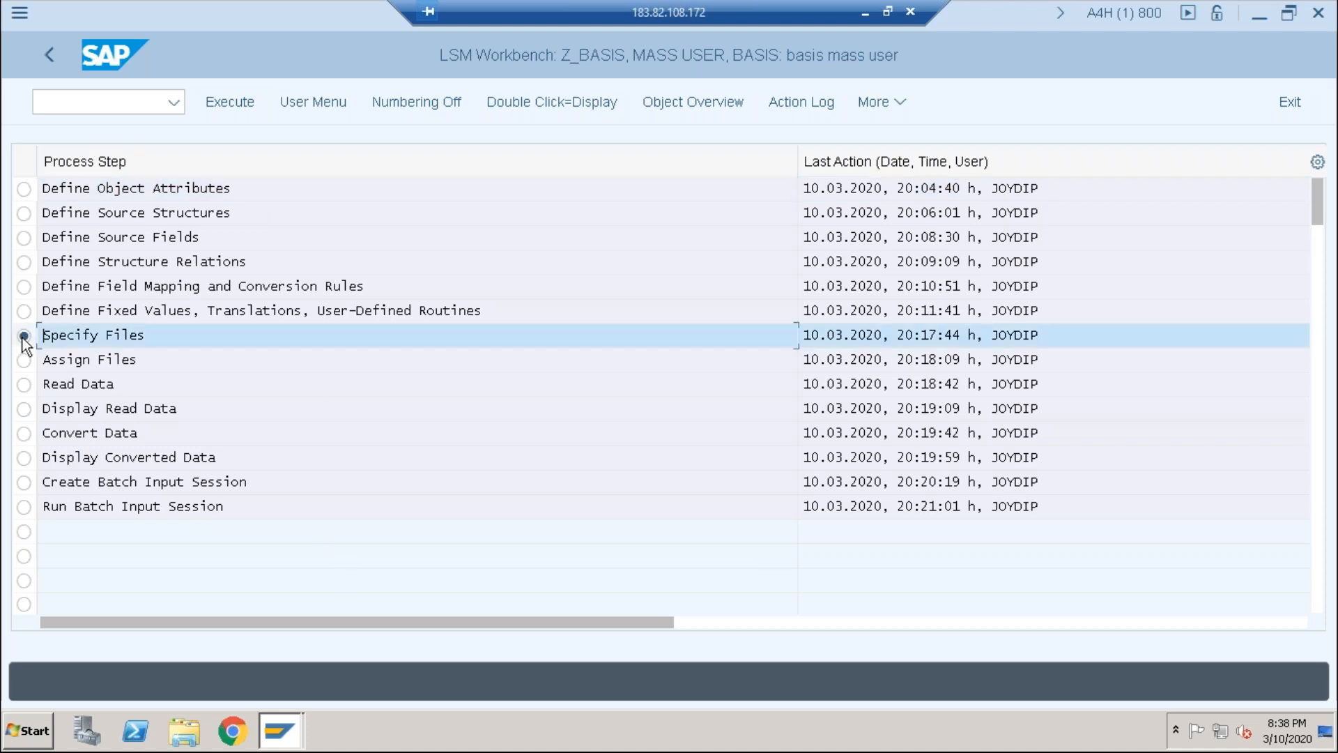
{"action": "left_click", "coordinate": [225, 104]}
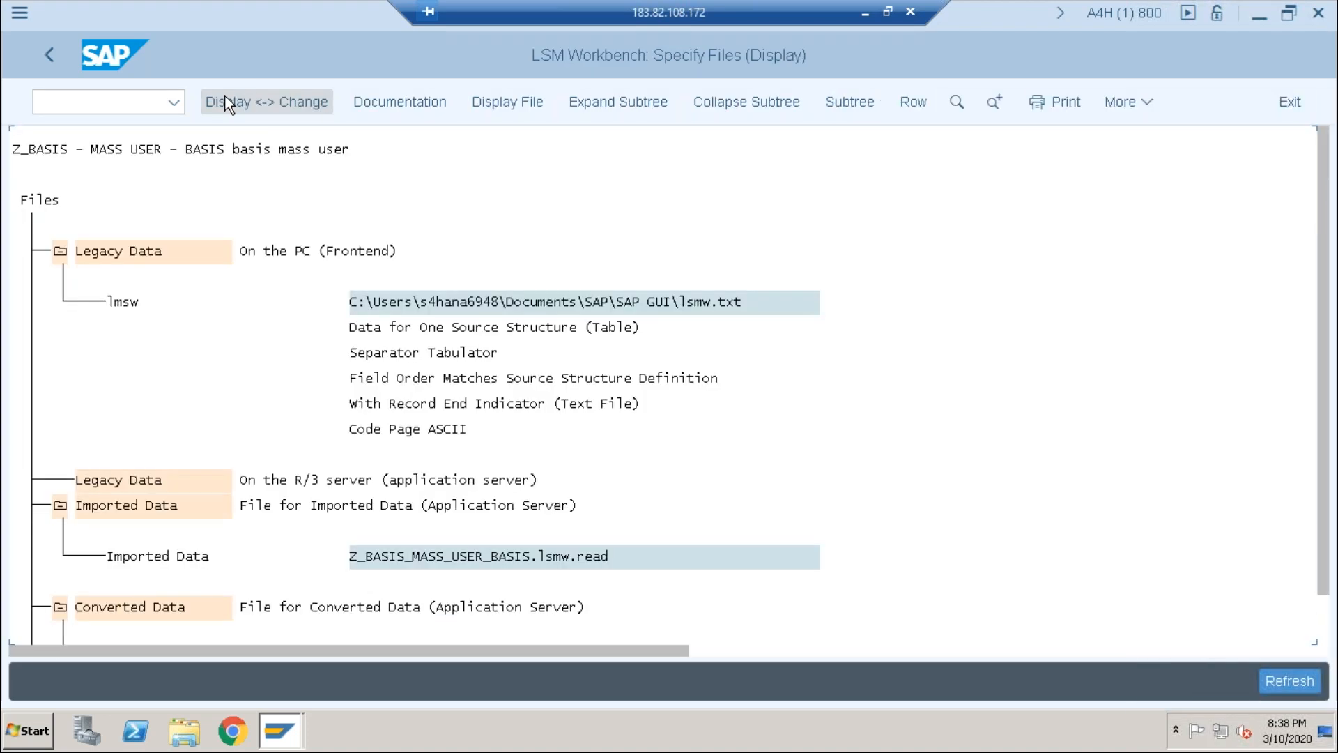
{"action": "left_click", "coordinate": [291, 98]}
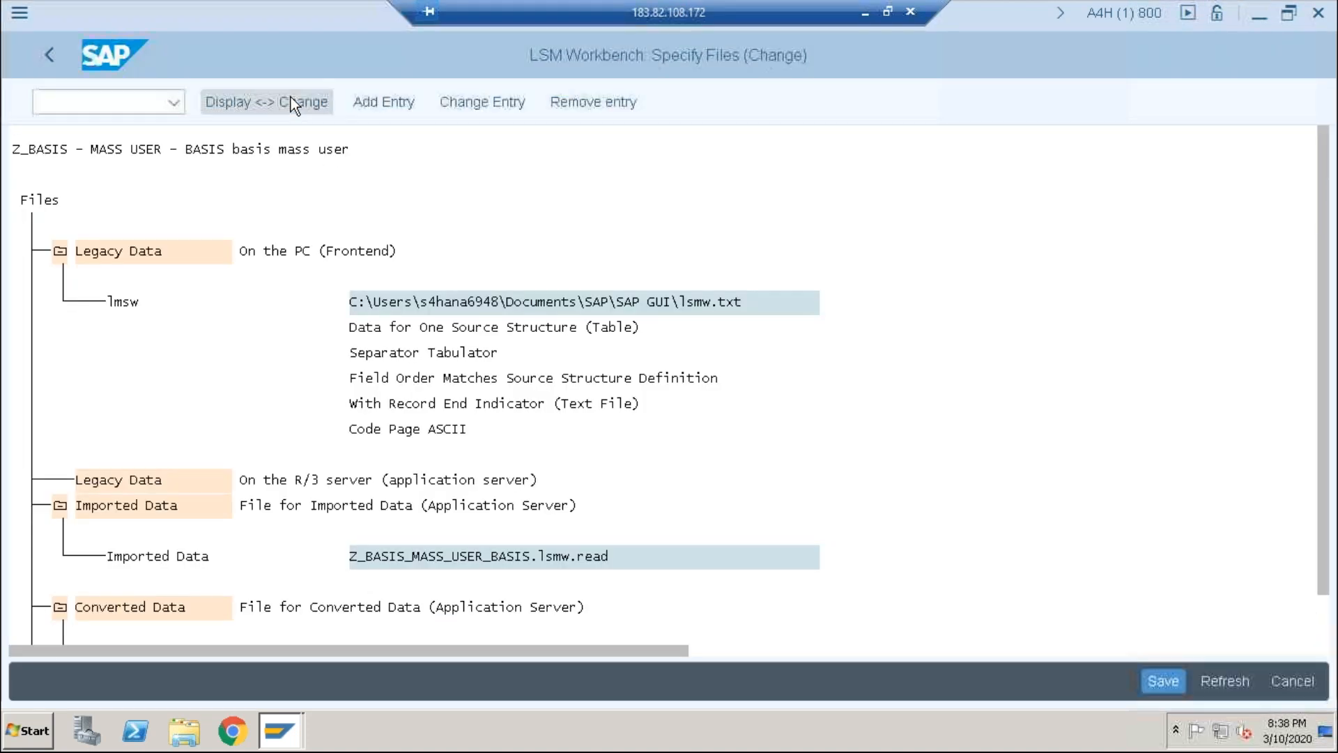
Step: Point the PC legacy file entry to joydip.txt, name it lmsw1, and save the specification
{"action": "double_click", "coordinate": [714, 301]}
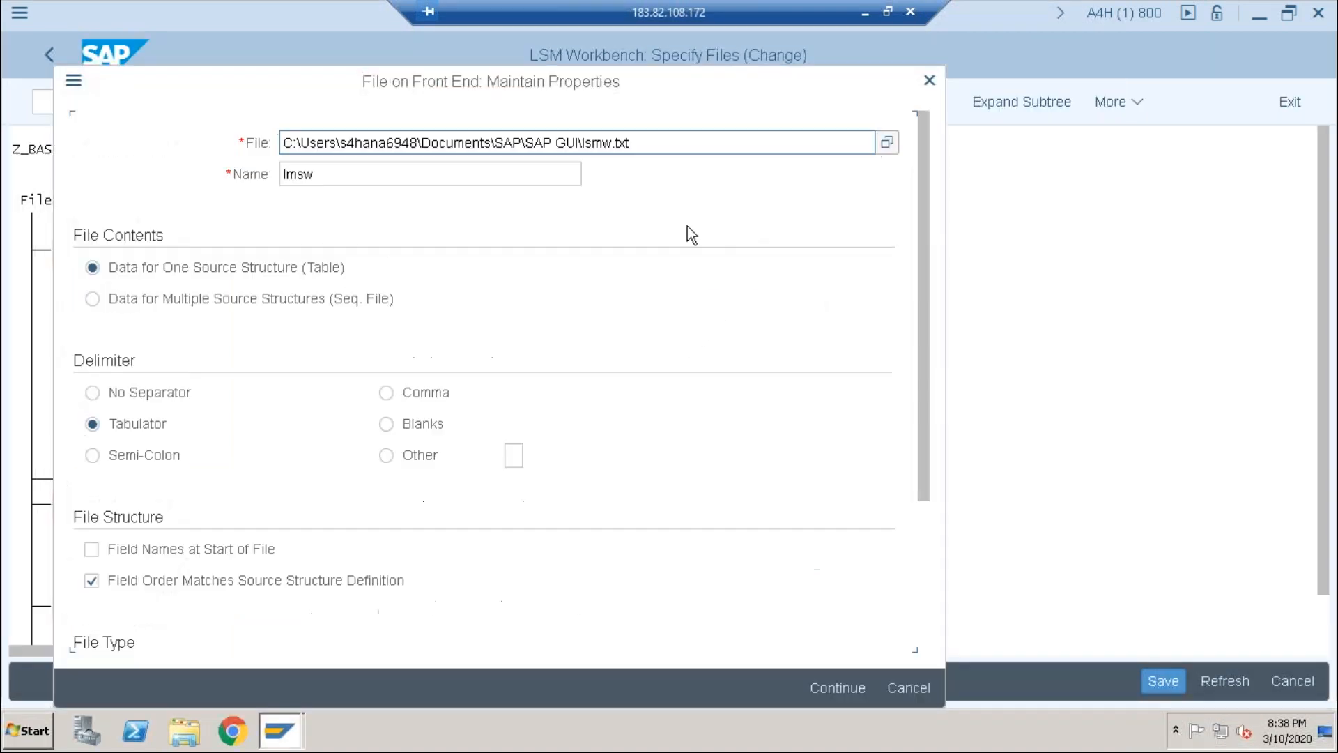
{"action": "left_click", "coordinate": [887, 143]}
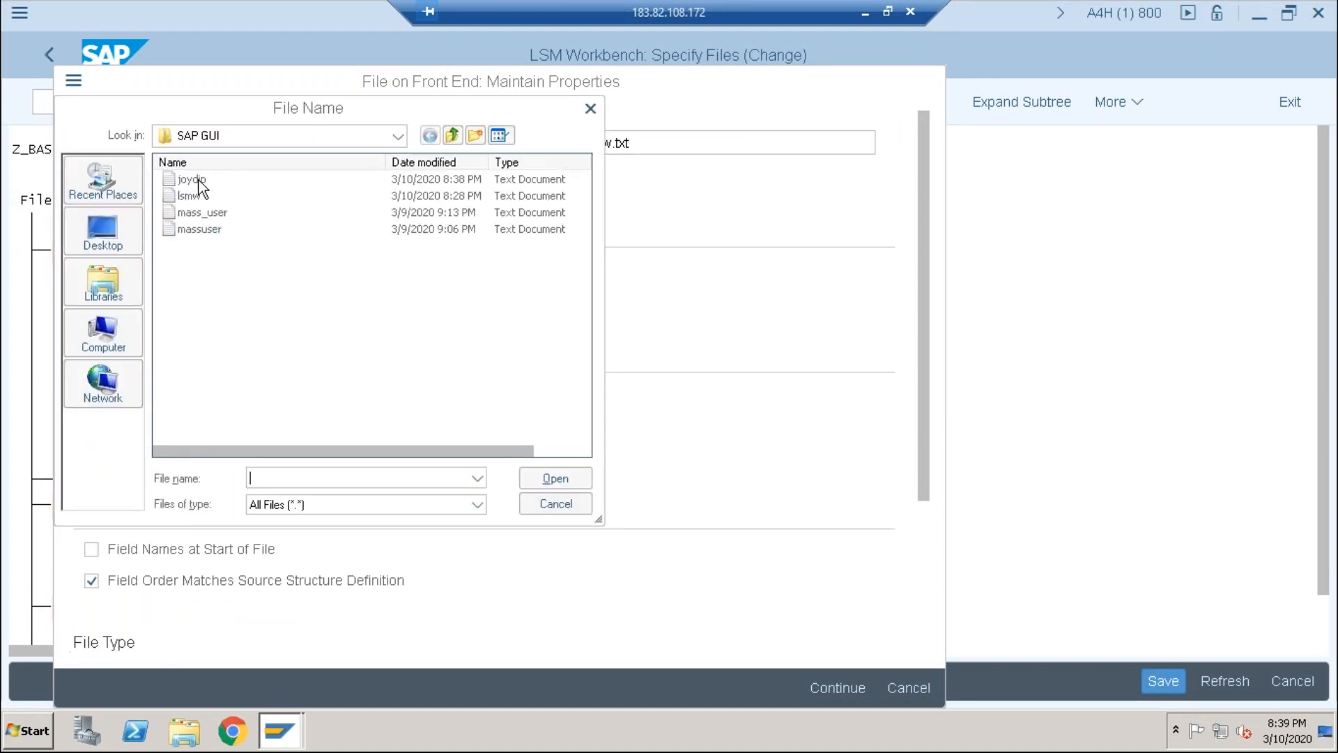
{"action": "double_click", "coordinate": [187, 184]}
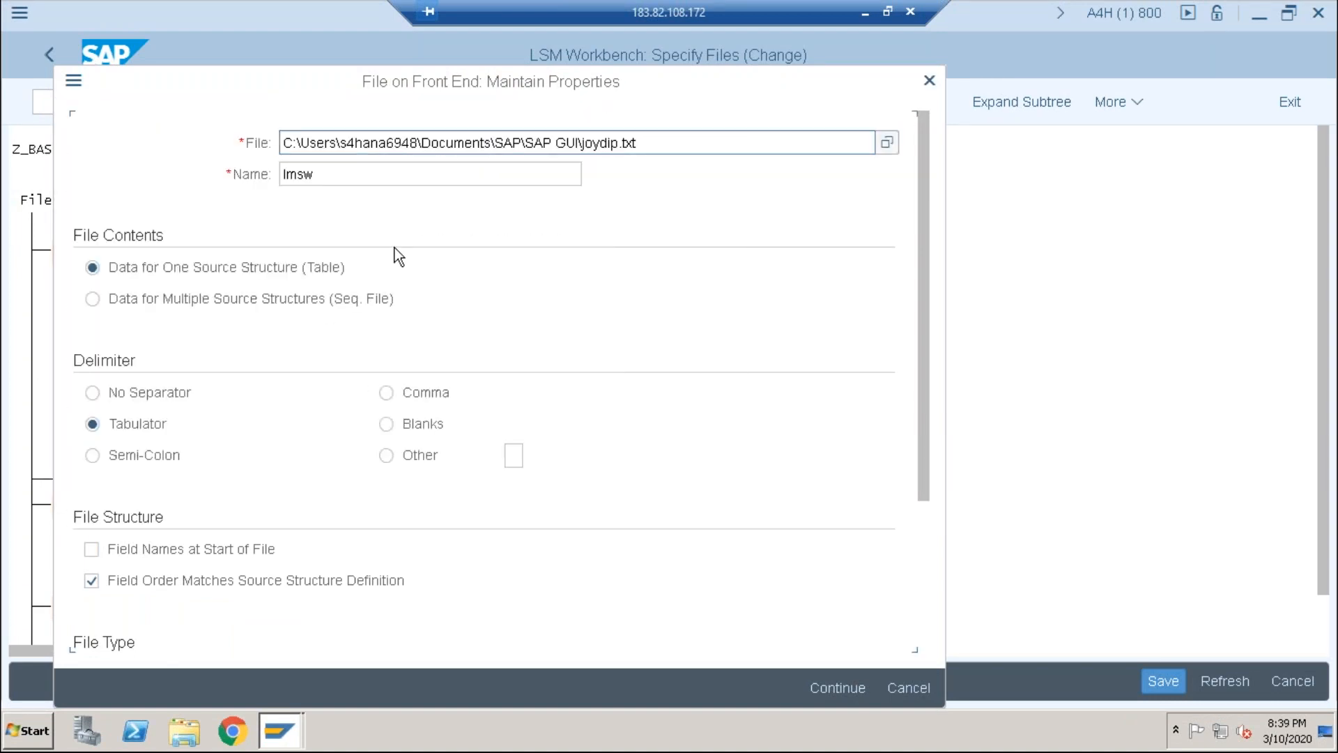
{"action": "left_click", "coordinate": [346, 174]}
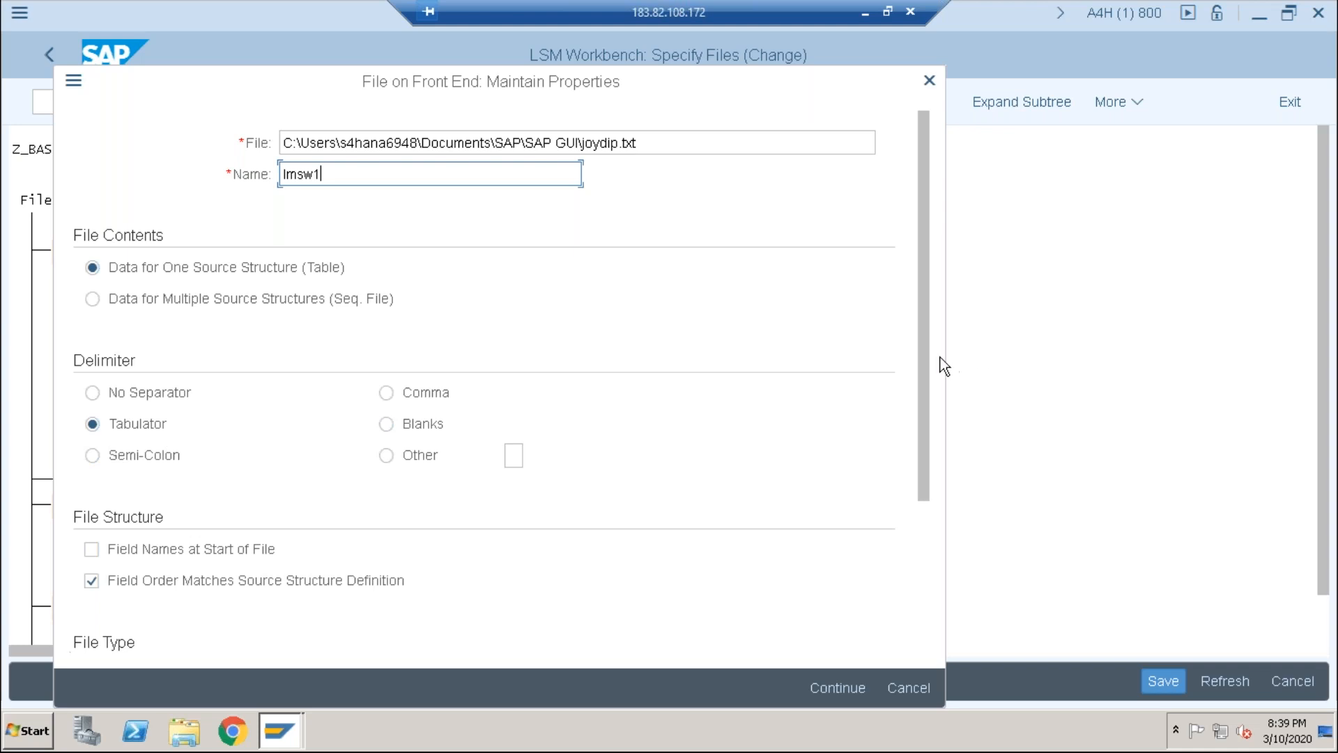
{"action": "left_click_drag", "start_coordinate": [917, 396], "coordinate": [917, 558]}
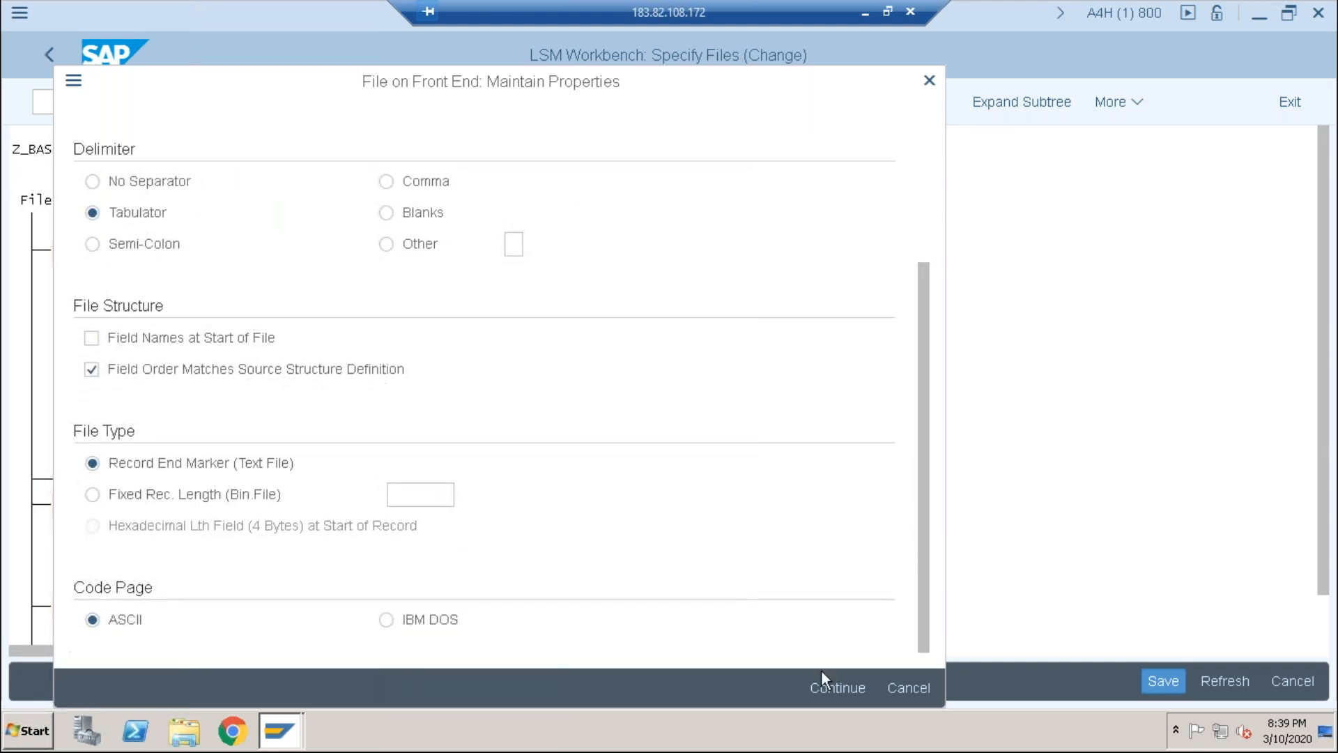
{"action": "left_click", "coordinate": [823, 695]}
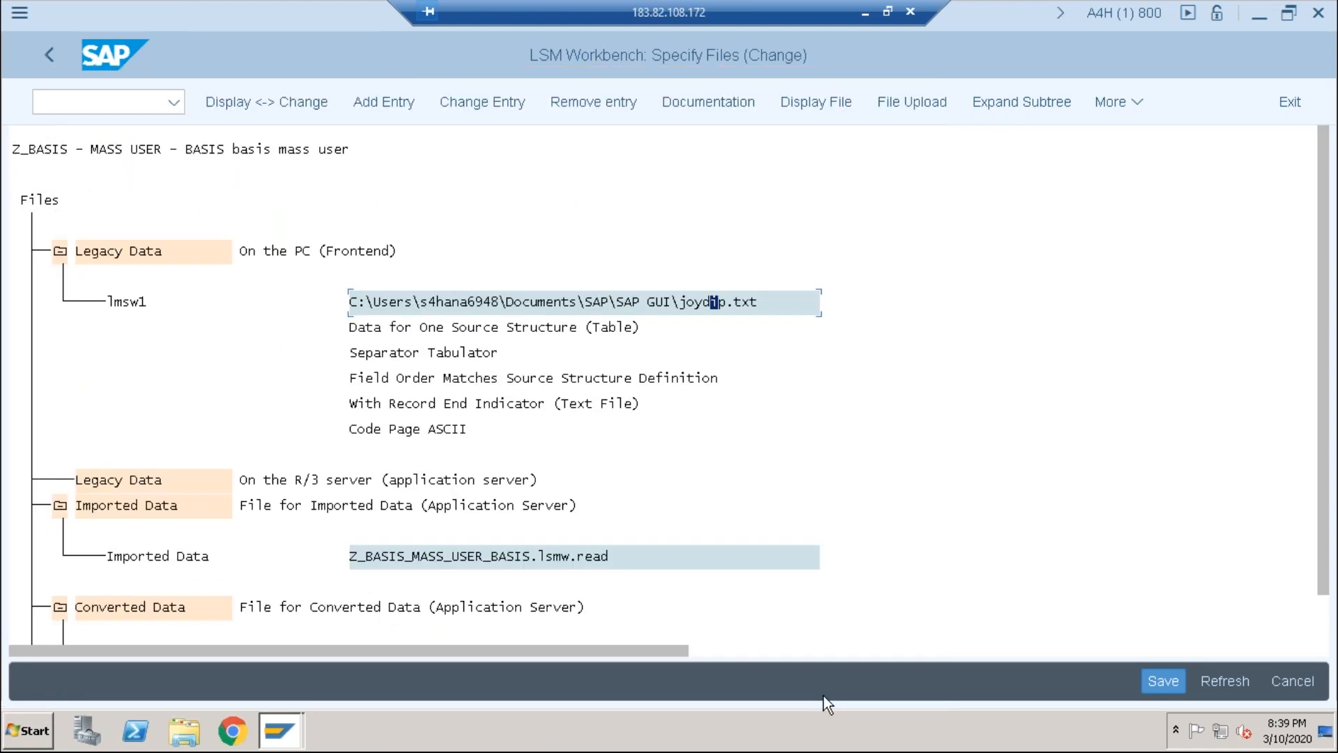
{"action": "left_click", "coordinate": [1162, 681]}
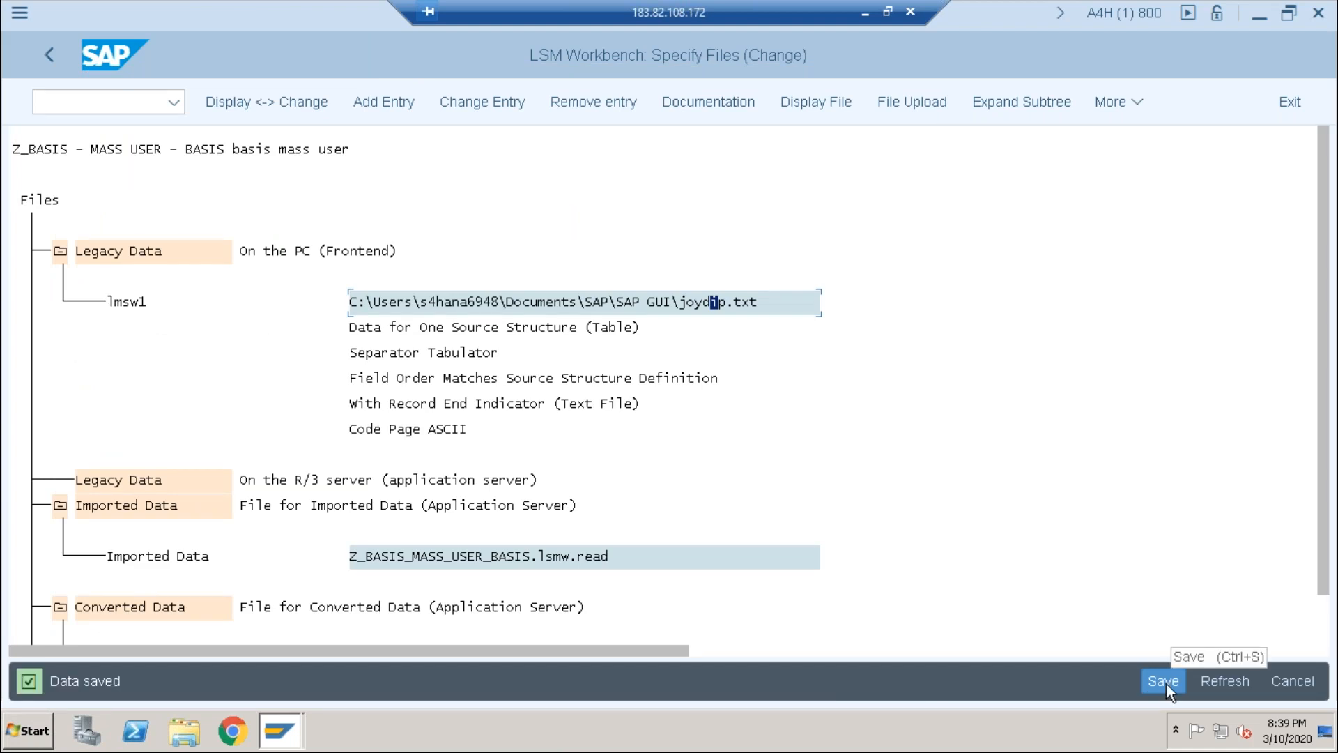
{"action": "left_click", "coordinate": [49, 56]}
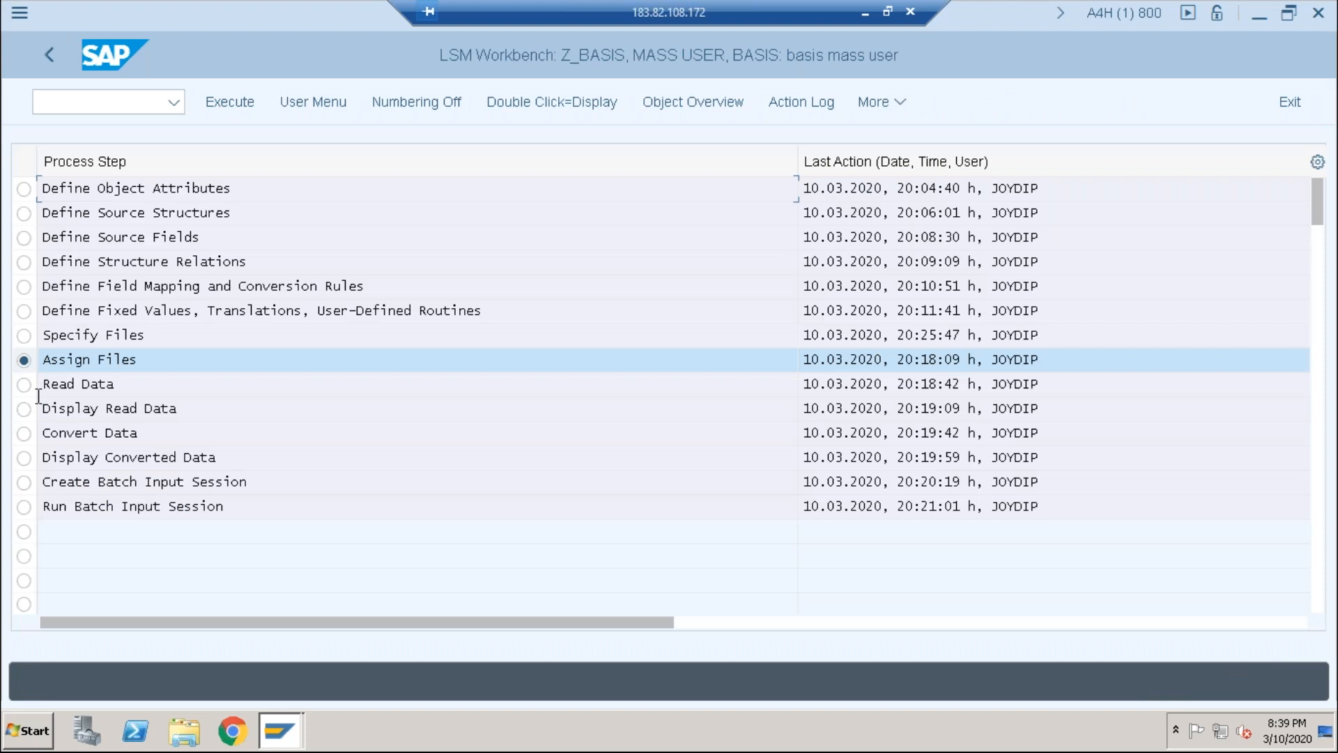
Step: Re-save the Assign Files step with the joydip file path
{"action": "left_click", "coordinate": [230, 104]}
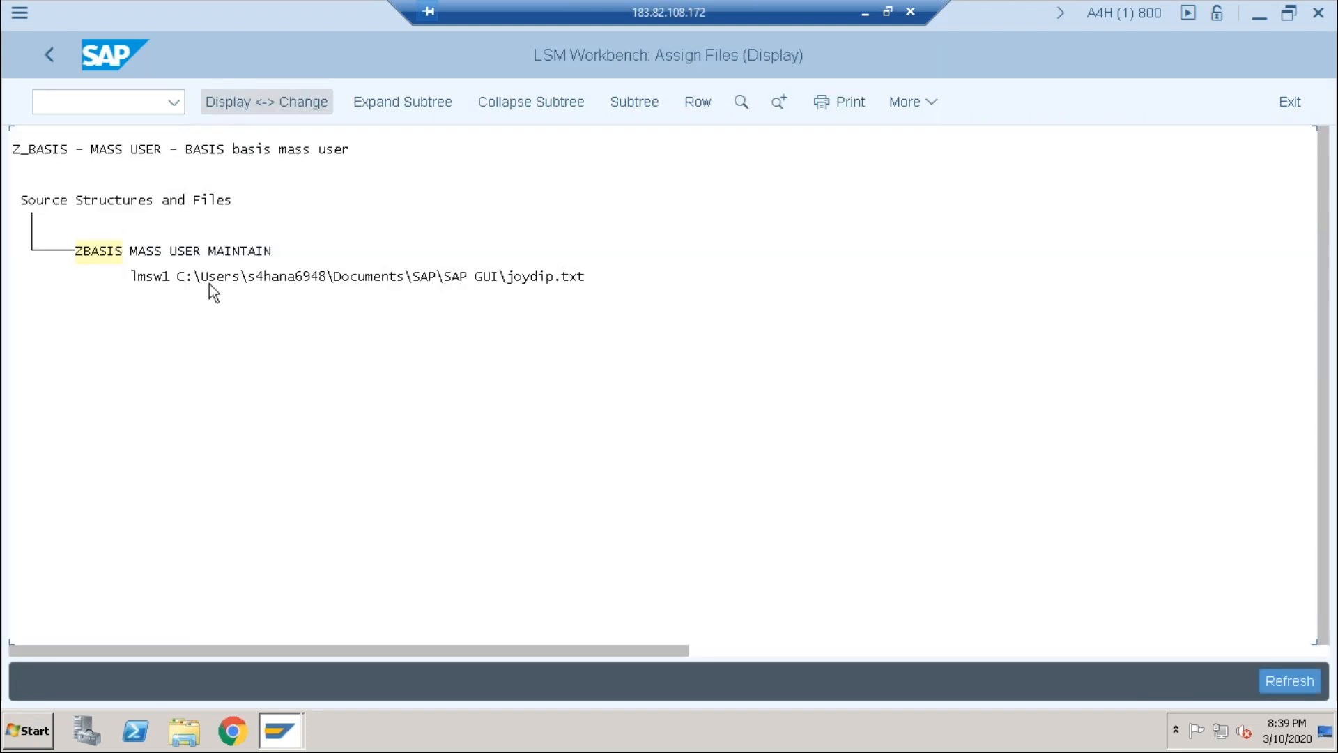
{"action": "left_click", "coordinate": [210, 283]}
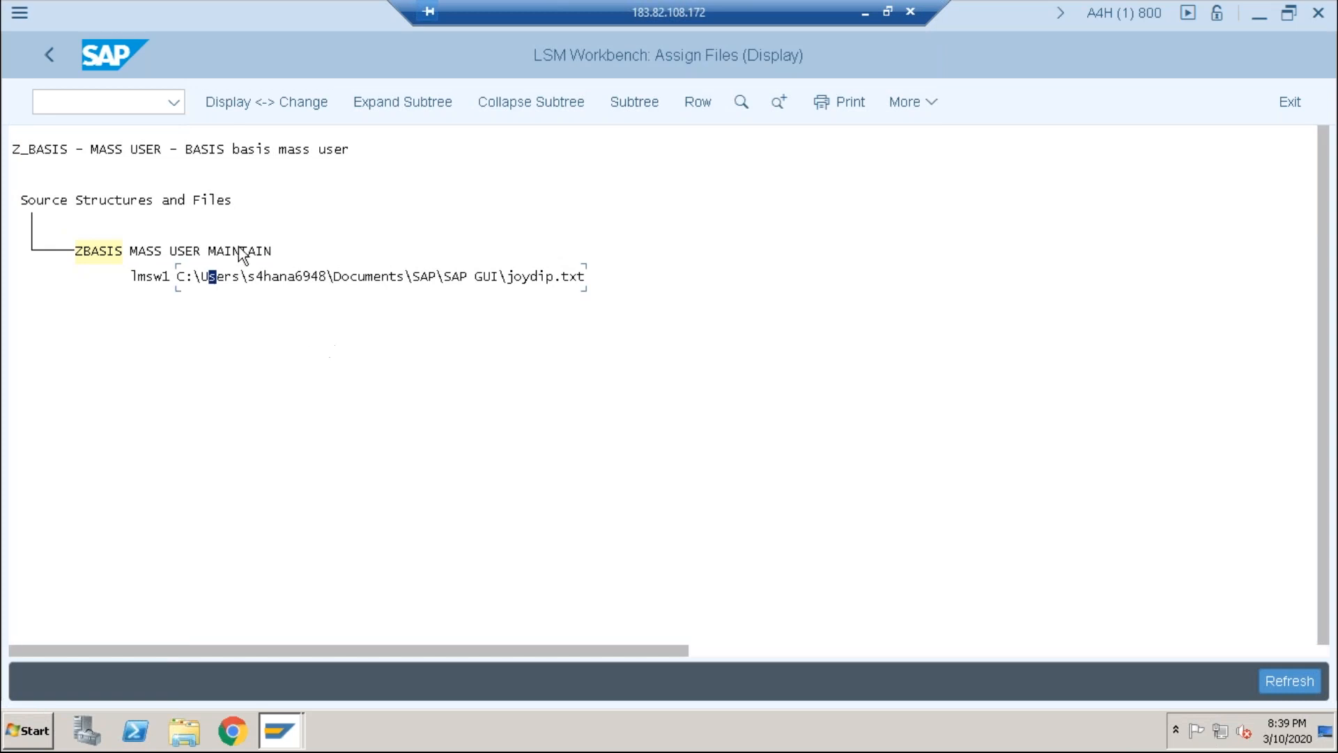
{"action": "left_click", "coordinate": [261, 102]}
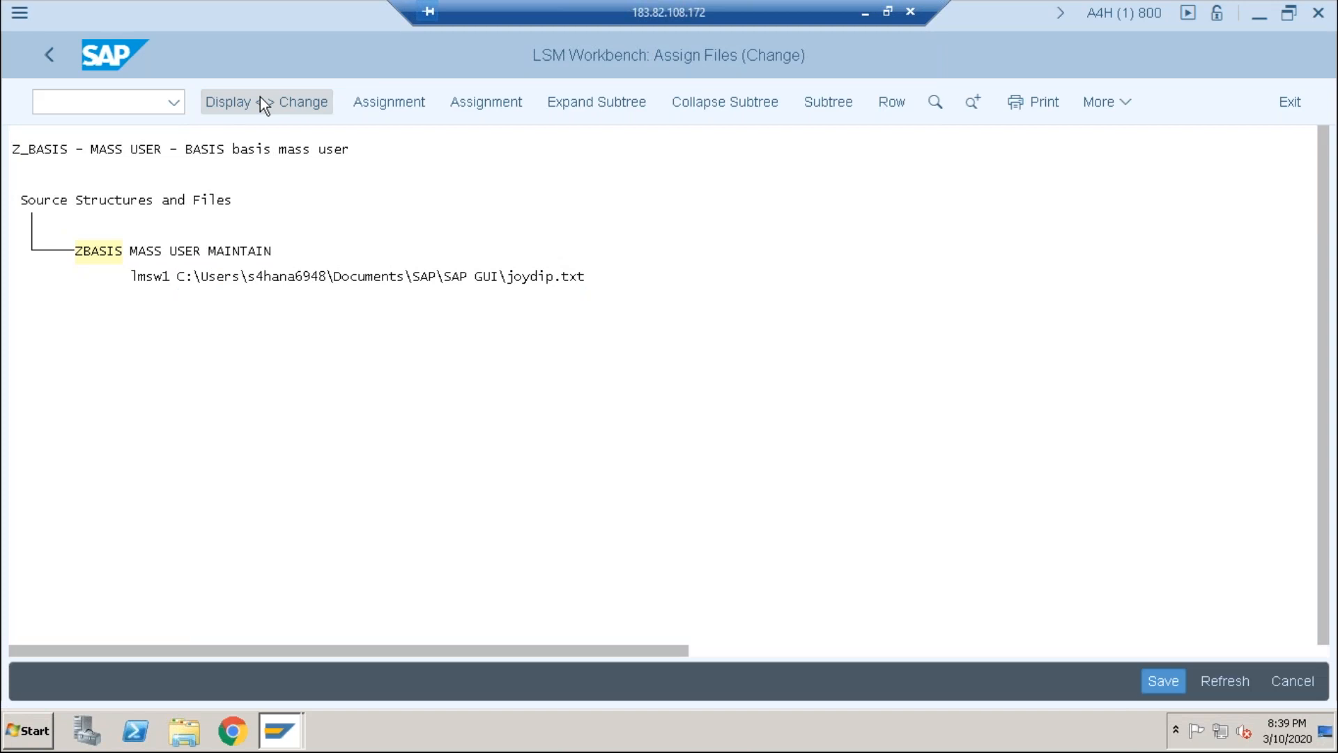
{"action": "key", "text": "ctrl+s"}
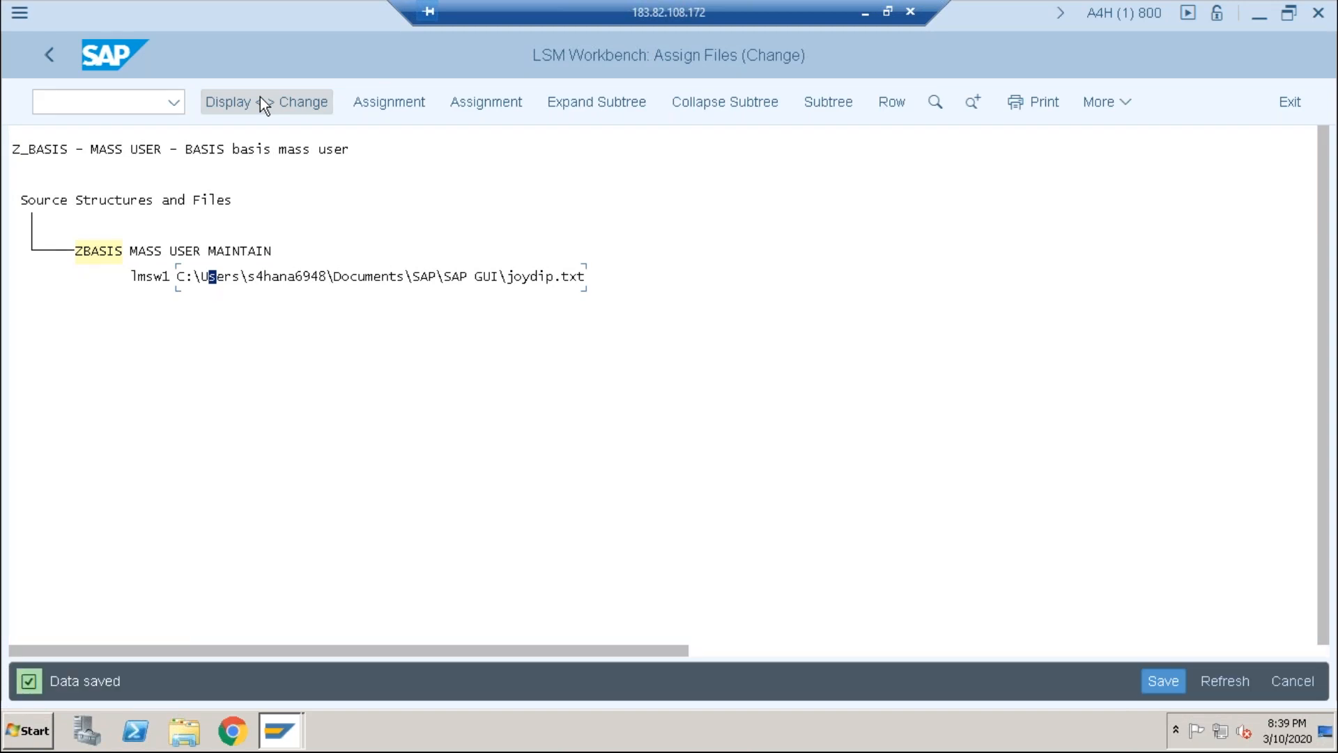
{"action": "left_click", "coordinate": [50, 55]}
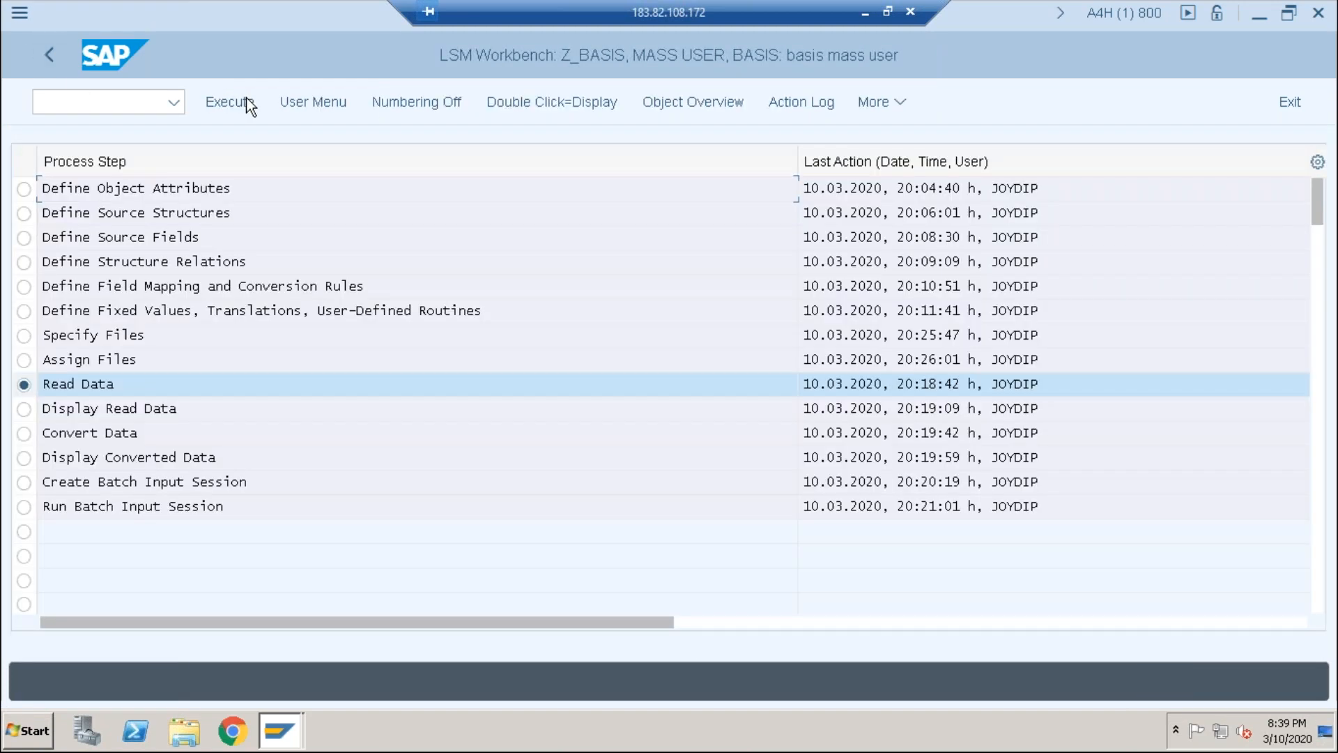
Step: Import joydip.txt with Read Data (10 records) and review the read user rows
{"action": "left_click", "coordinate": [231, 102]}
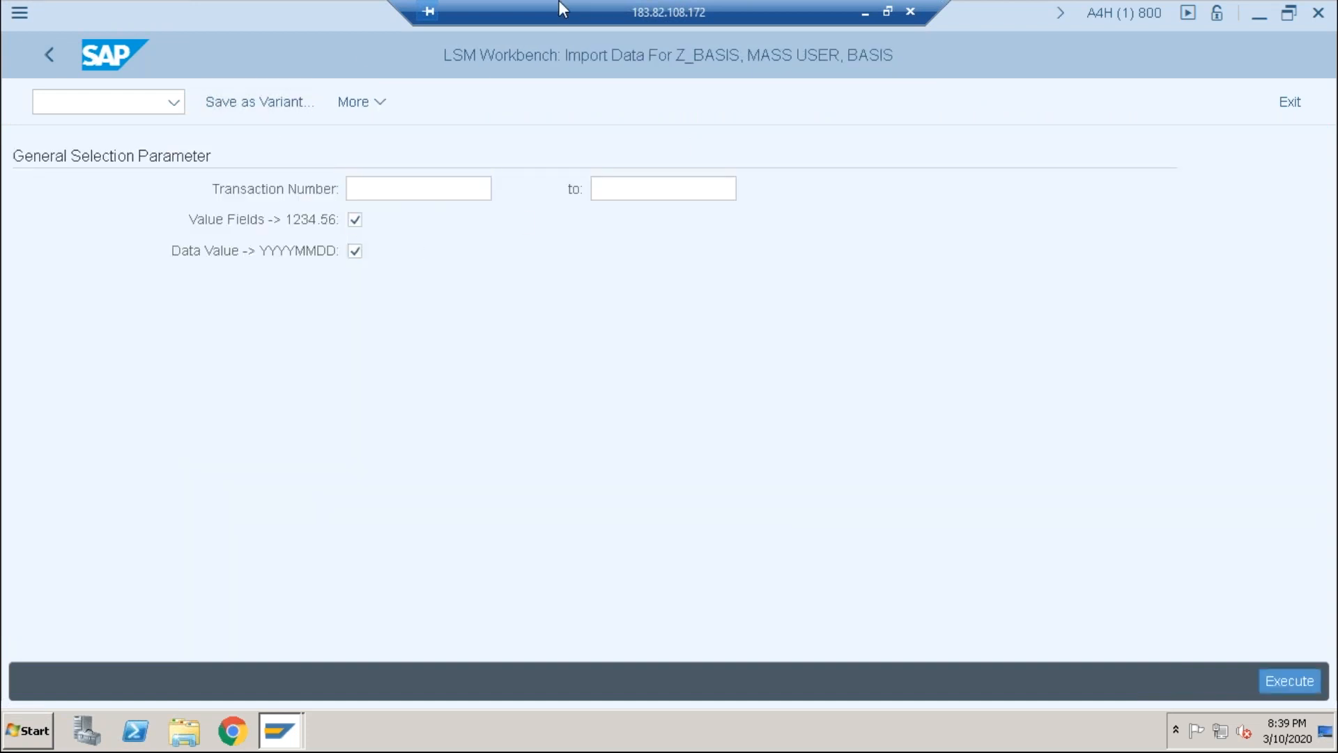
{"action": "key", "text": "F8"}
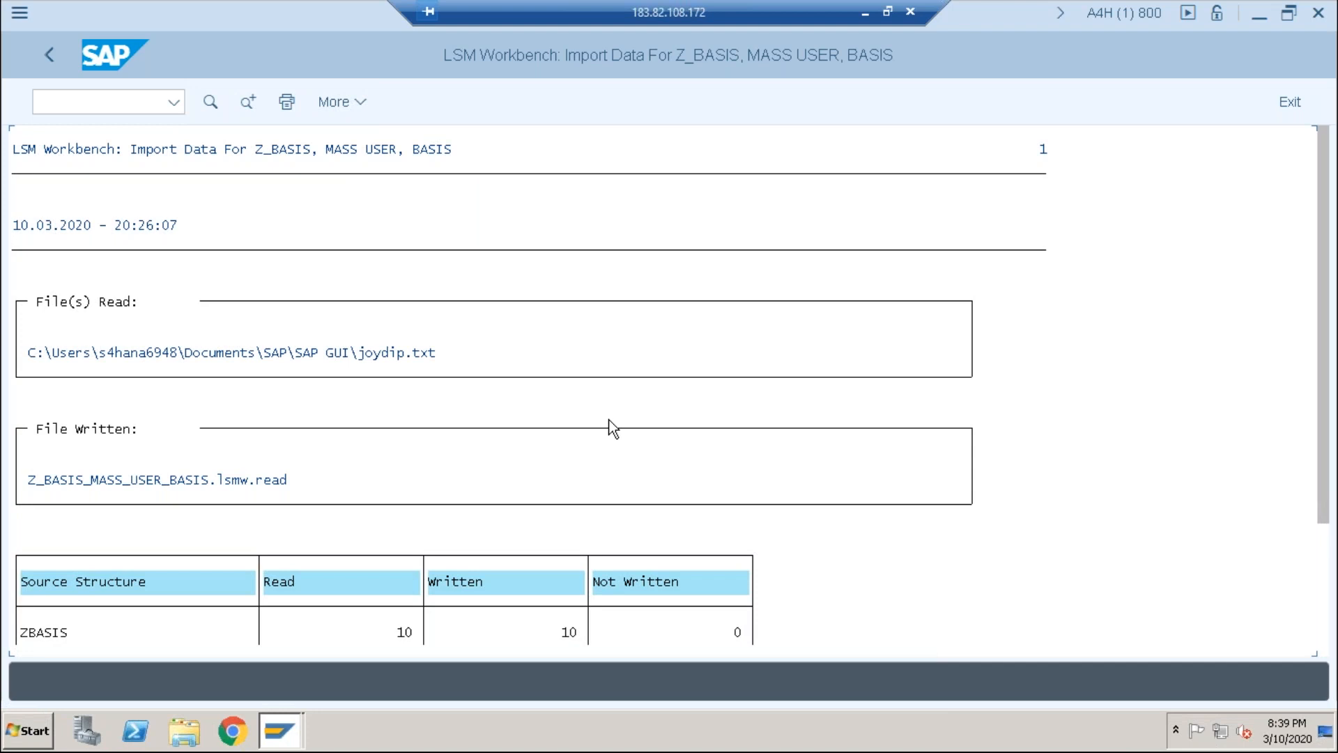
{"action": "scroll", "coordinate": [609, 426], "scroll_direction": "down", "scroll_amount": 3}
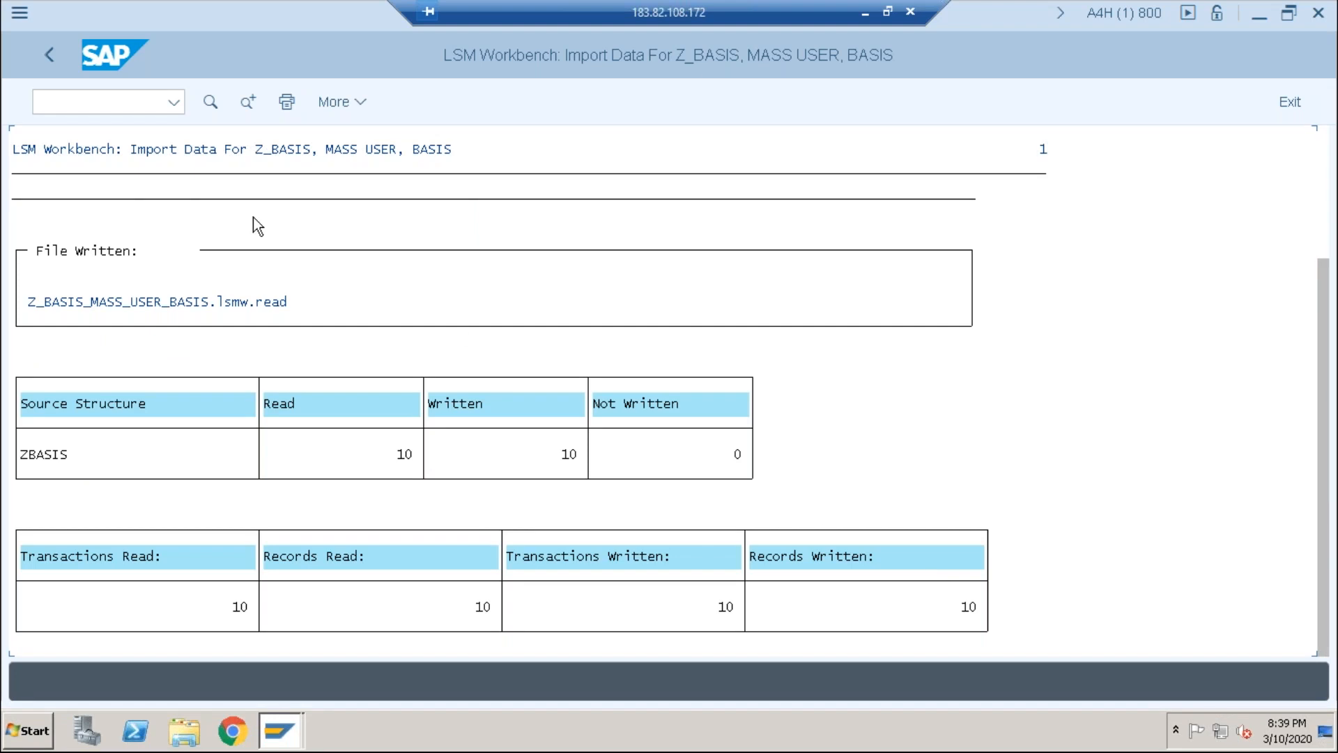
{"action": "left_click", "coordinate": [46, 55]}
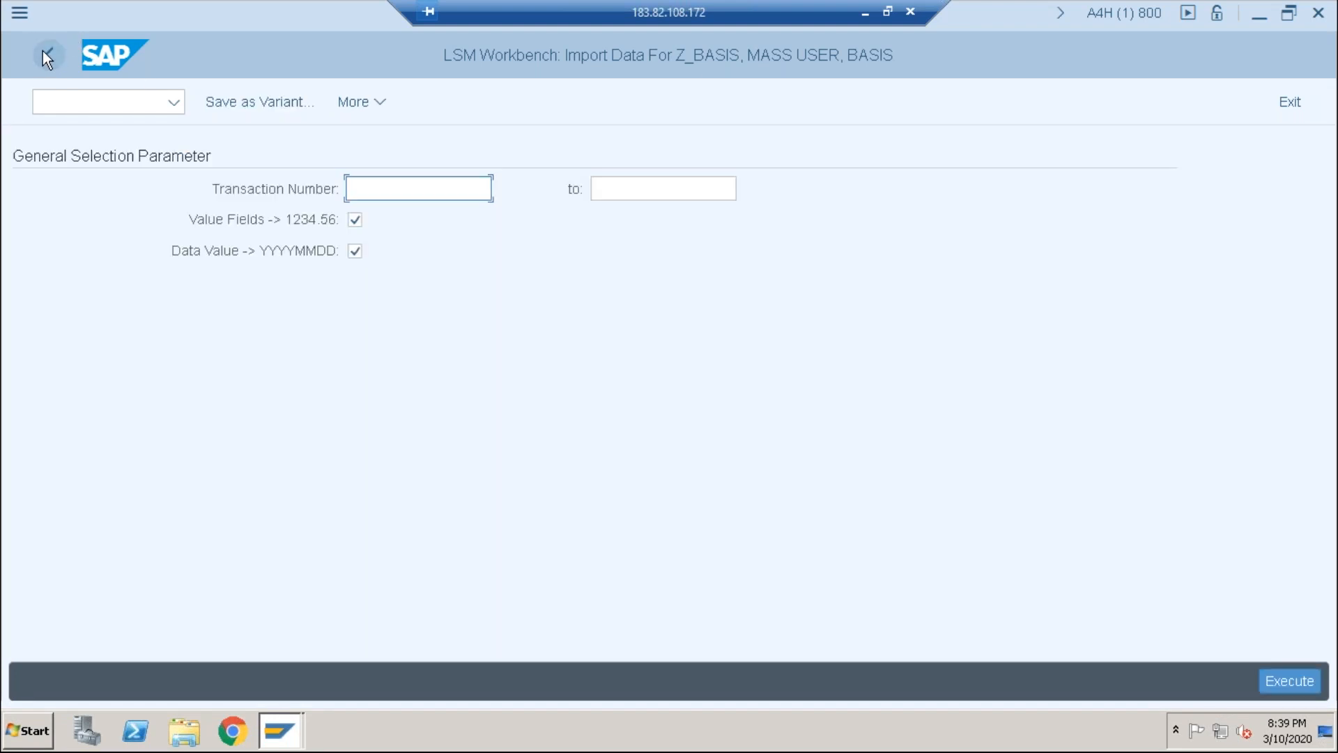
{"action": "left_click", "coordinate": [46, 54]}
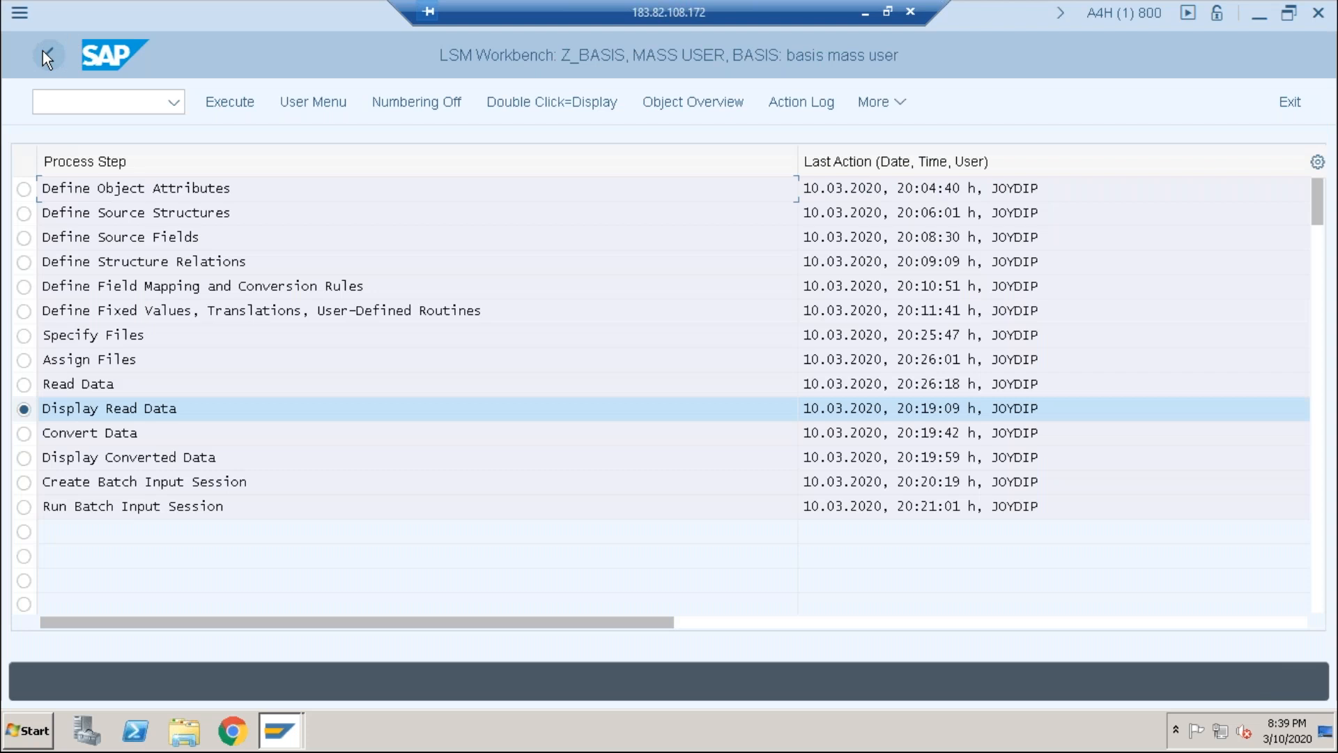
{"action": "left_click", "coordinate": [216, 103]}
{"action": "left_click", "coordinate": [830, 575]}
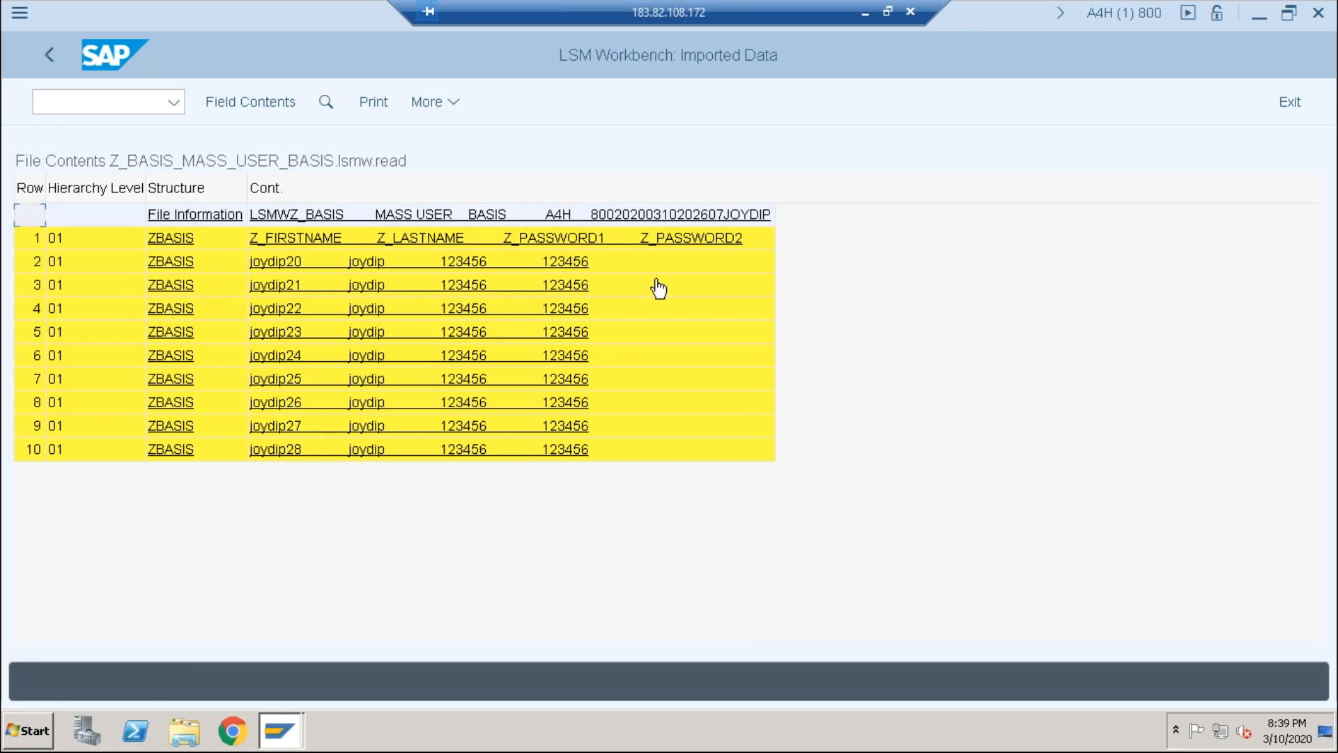
{"action": "left_click", "coordinate": [47, 59]}
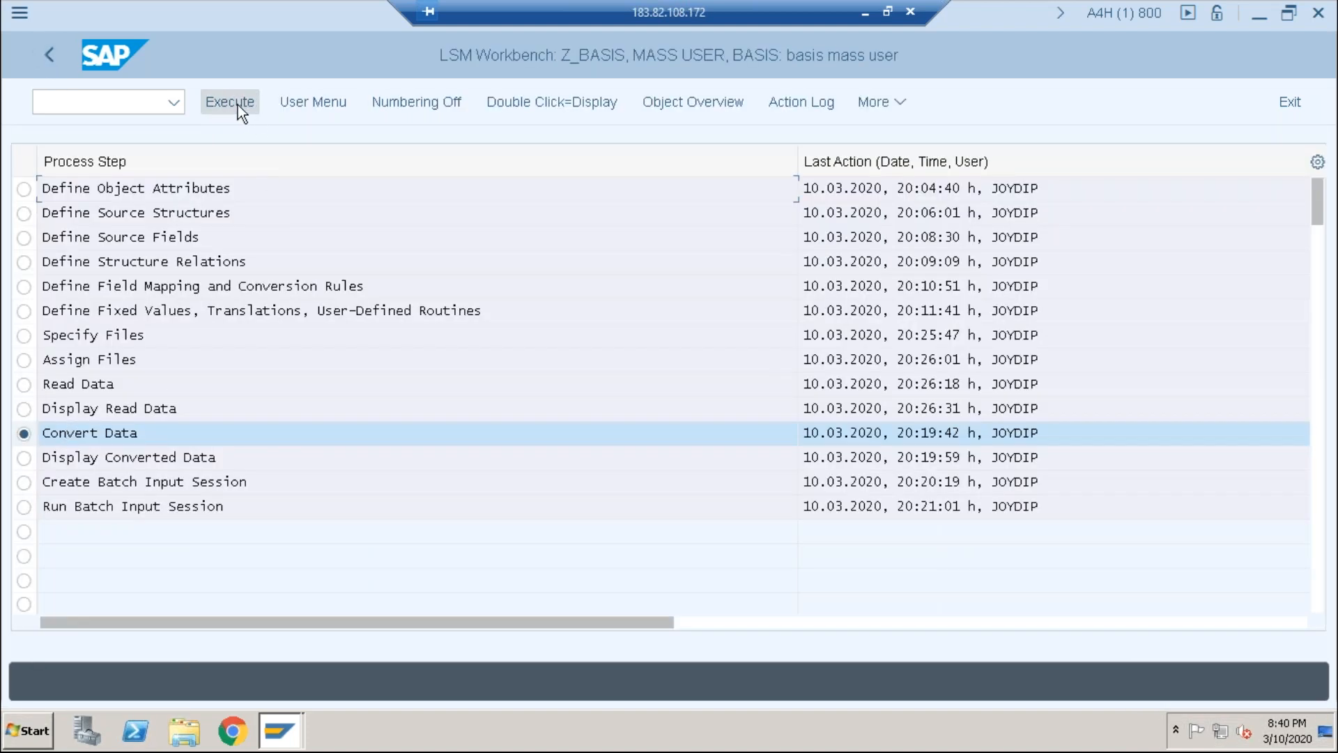
Step: Convert the 10 read records into Z_BASIS_USER_BASIS.lsmw.conv
{"action": "left_click", "coordinate": [237, 105]}
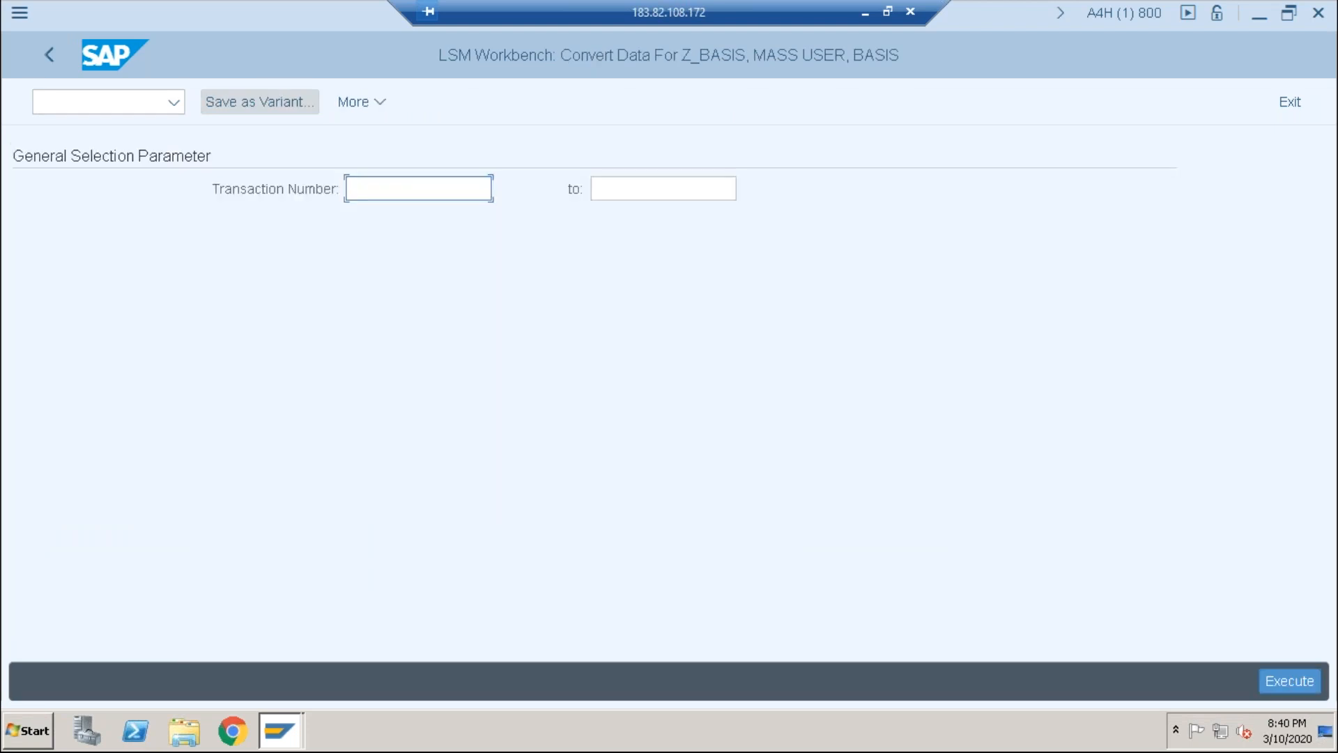
{"action": "key", "text": "F8"}
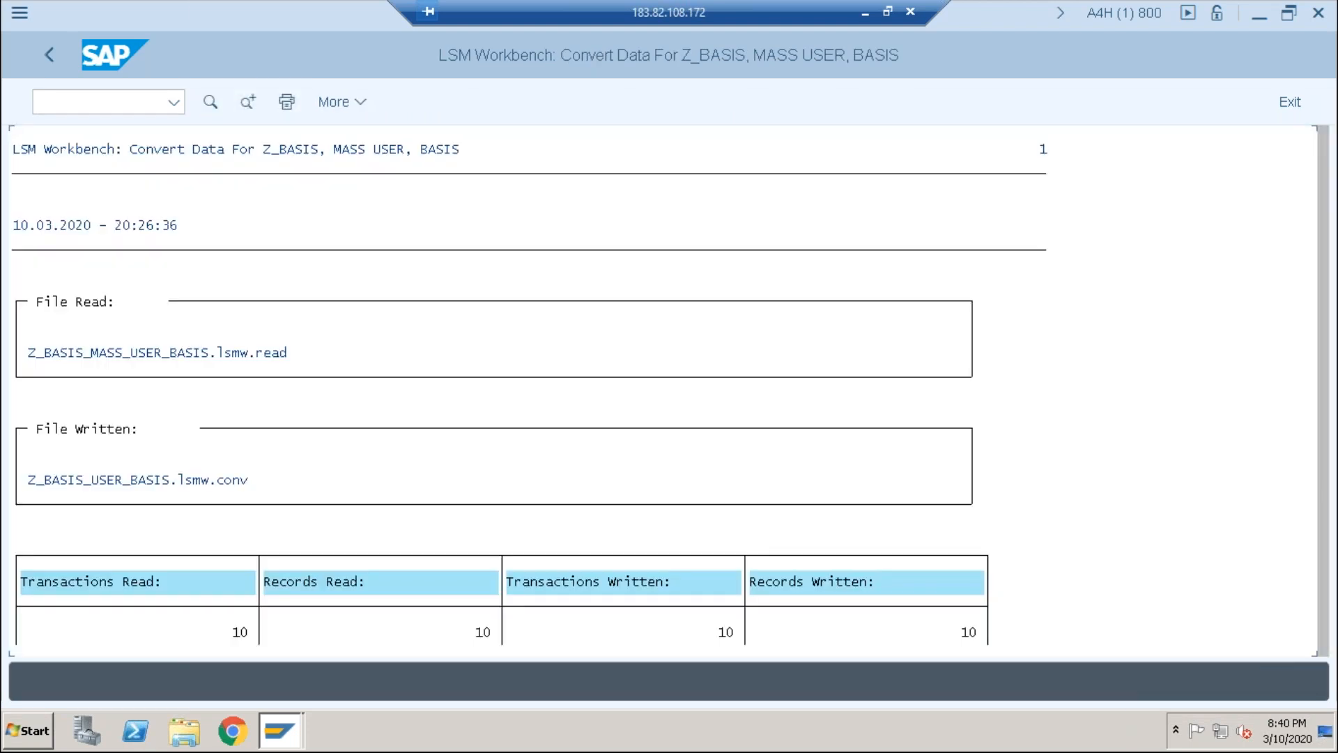
{"action": "scroll", "coordinate": [411, 374], "scroll_direction": "down", "scroll_amount": 1}
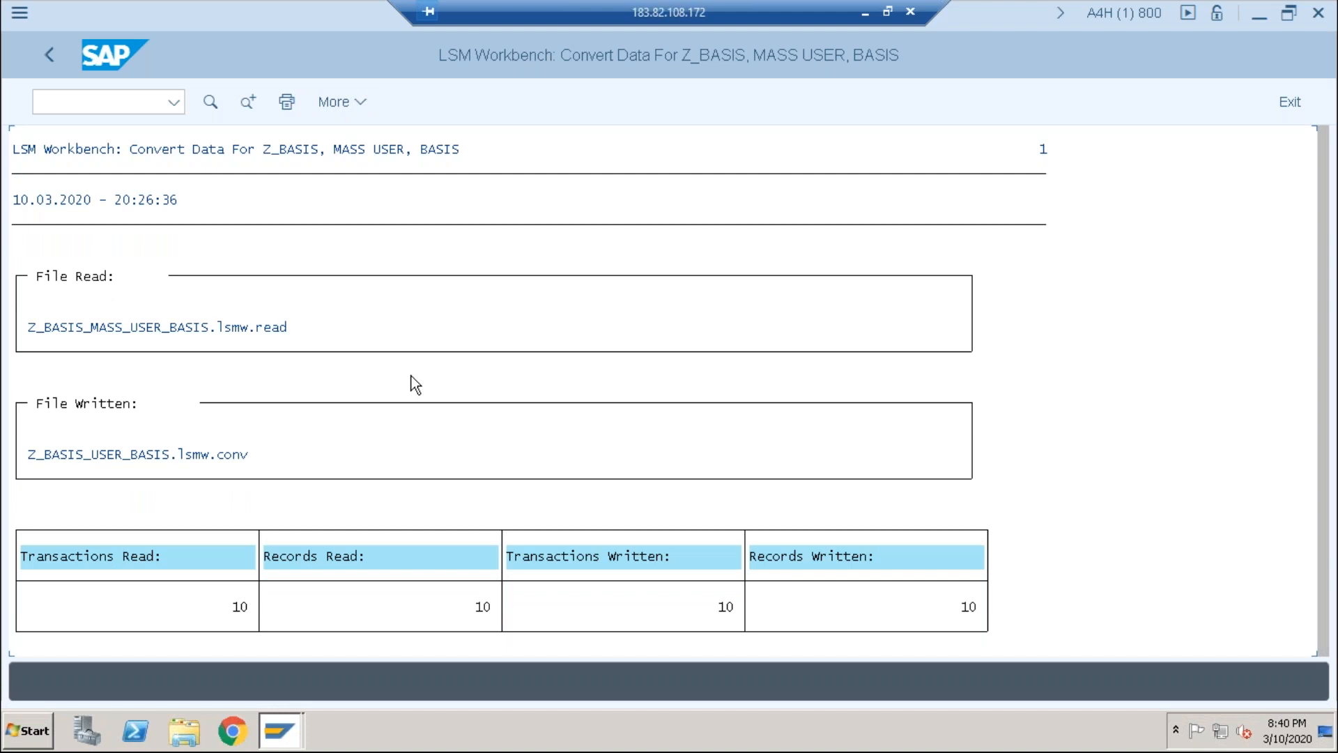
{"action": "left_click", "coordinate": [40, 57]}
{"action": "left_click", "coordinate": [41, 57]}
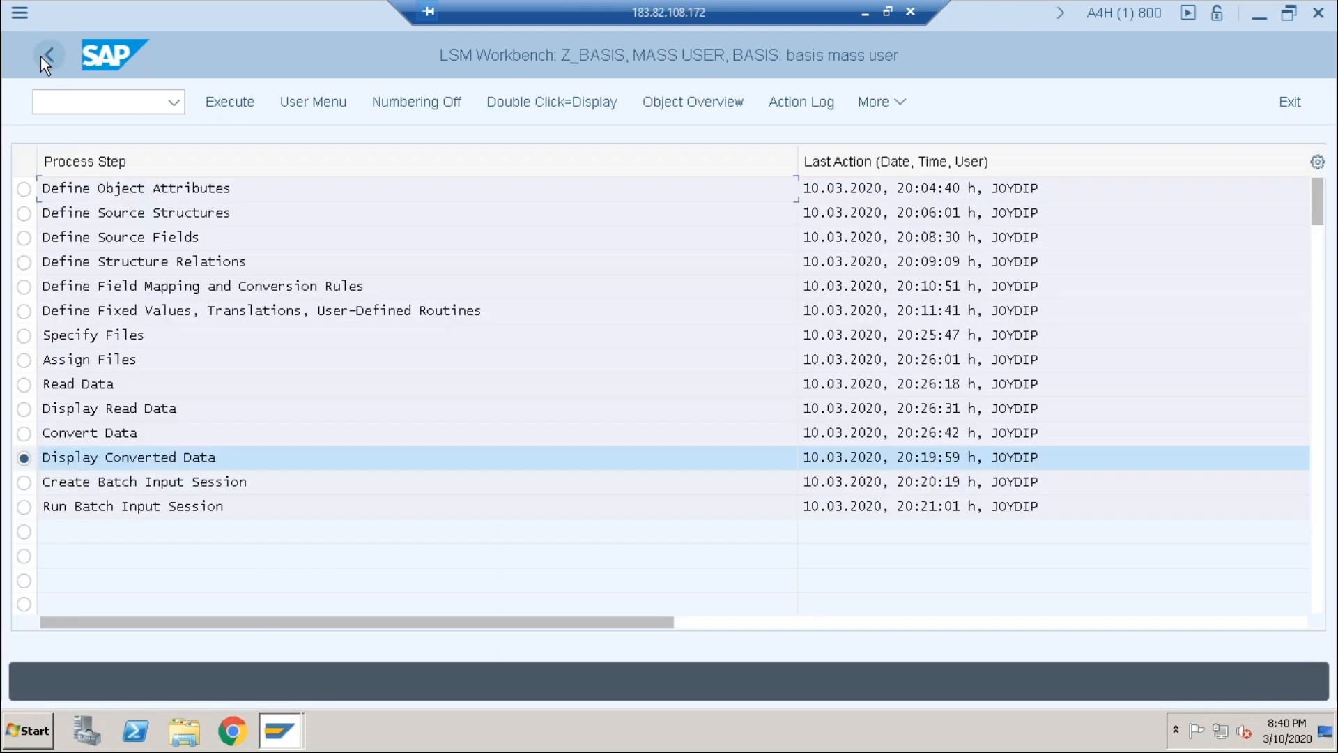
Step: Display the converted data to review user rows 20–28
{"action": "left_click", "coordinate": [224, 103]}
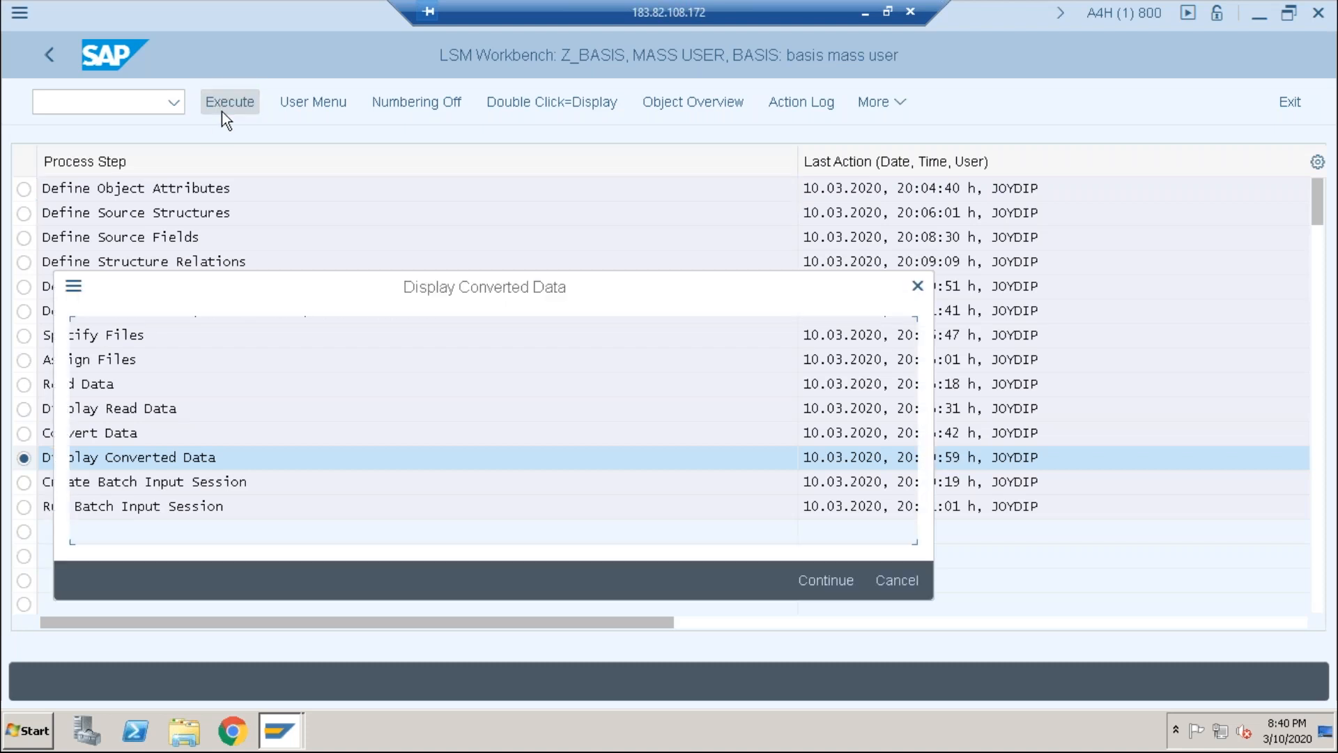
{"action": "left_click", "coordinate": [825, 581]}
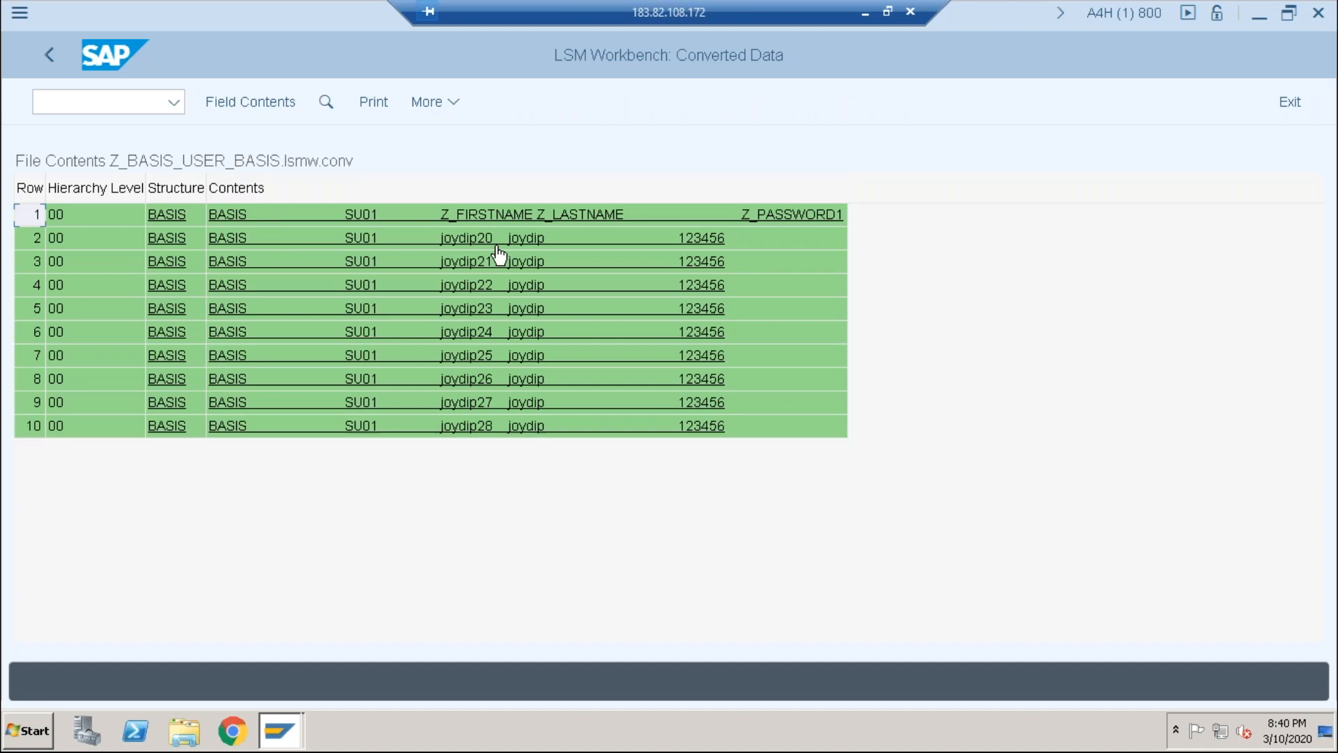
{"action": "left_click", "coordinate": [49, 50]}
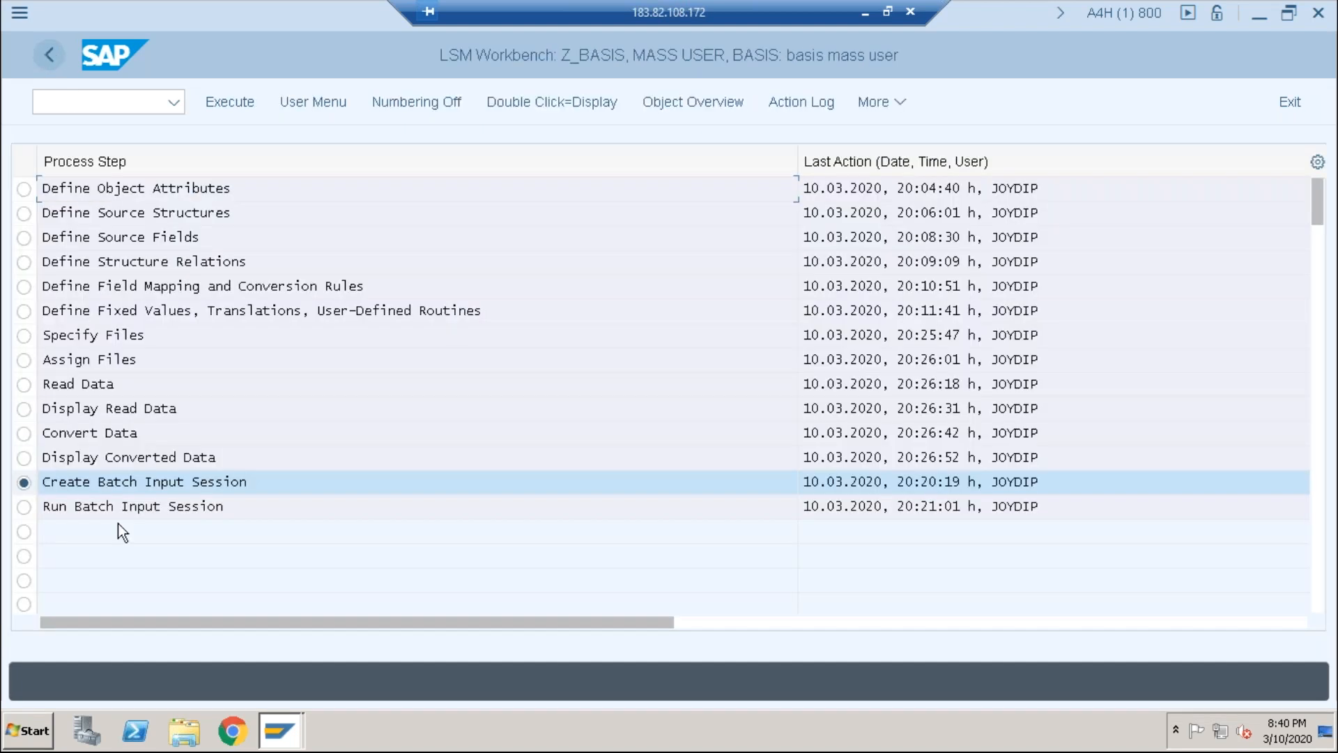
Step: Create the BASIS batch input session from the converted file
{"action": "left_click", "coordinate": [214, 102]}
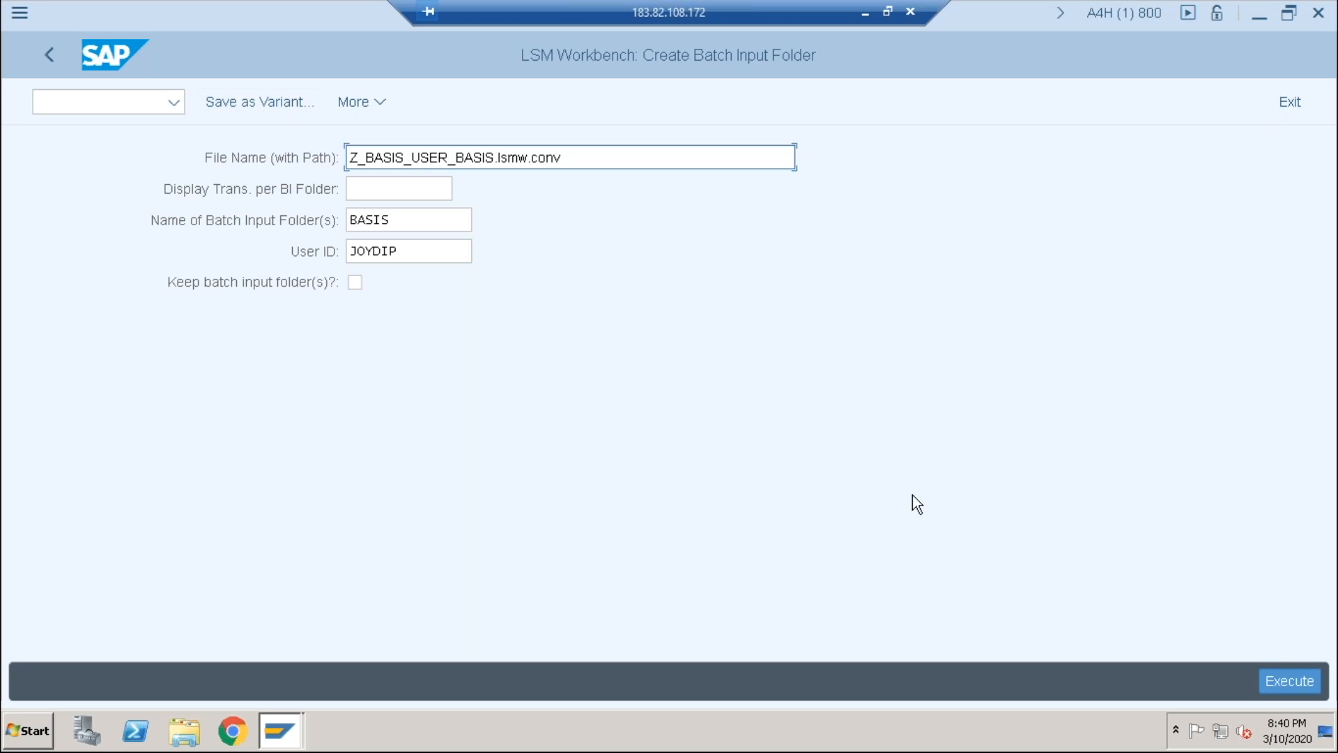
{"action": "left_click", "coordinate": [1298, 680]}
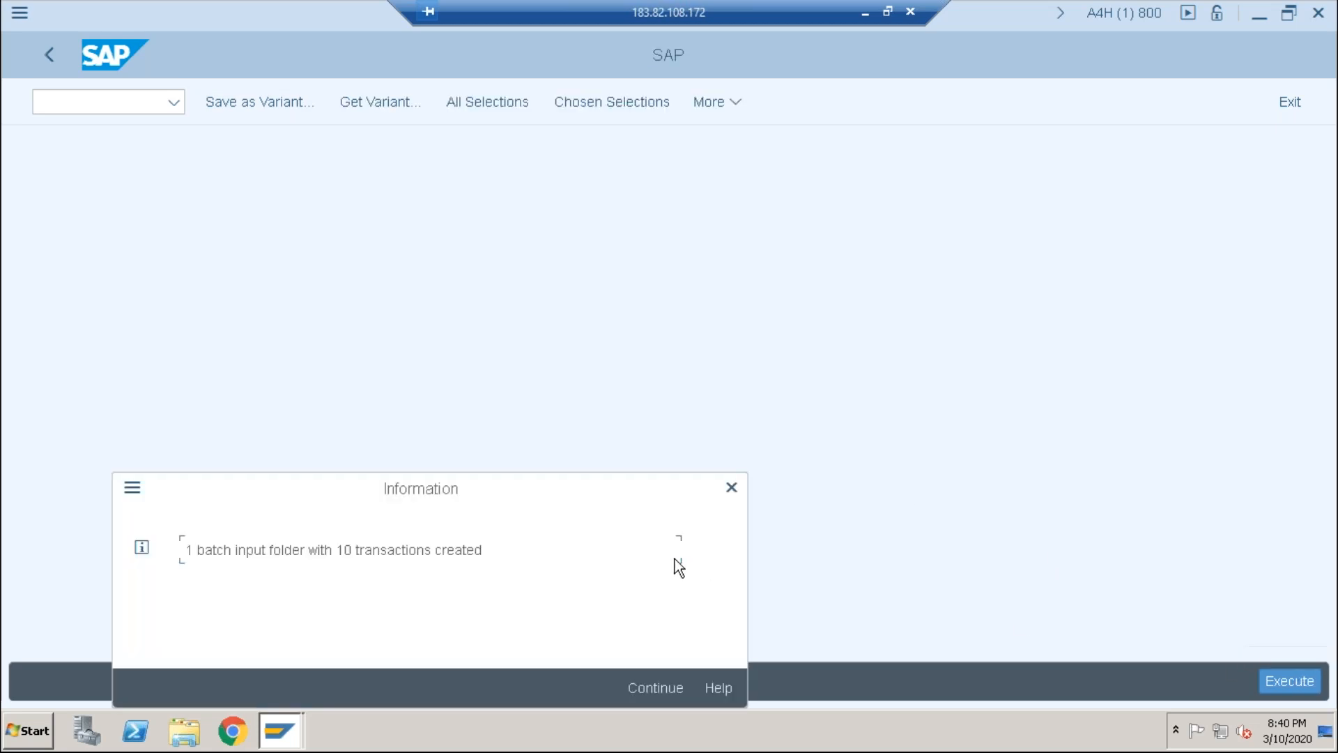
{"action": "left_click", "coordinate": [643, 692]}
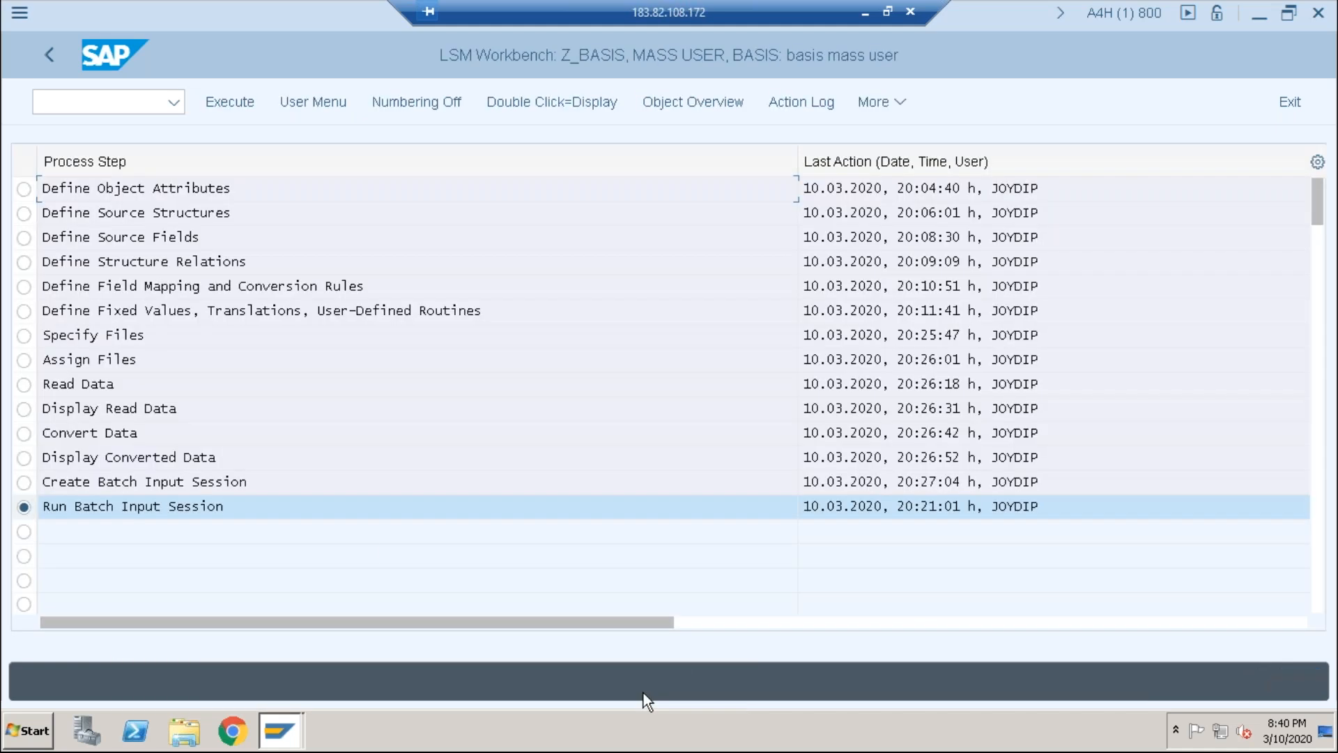
Step: Select the new 10-transaction BASIS session and process it in background
{"action": "left_click", "coordinate": [230, 105]}
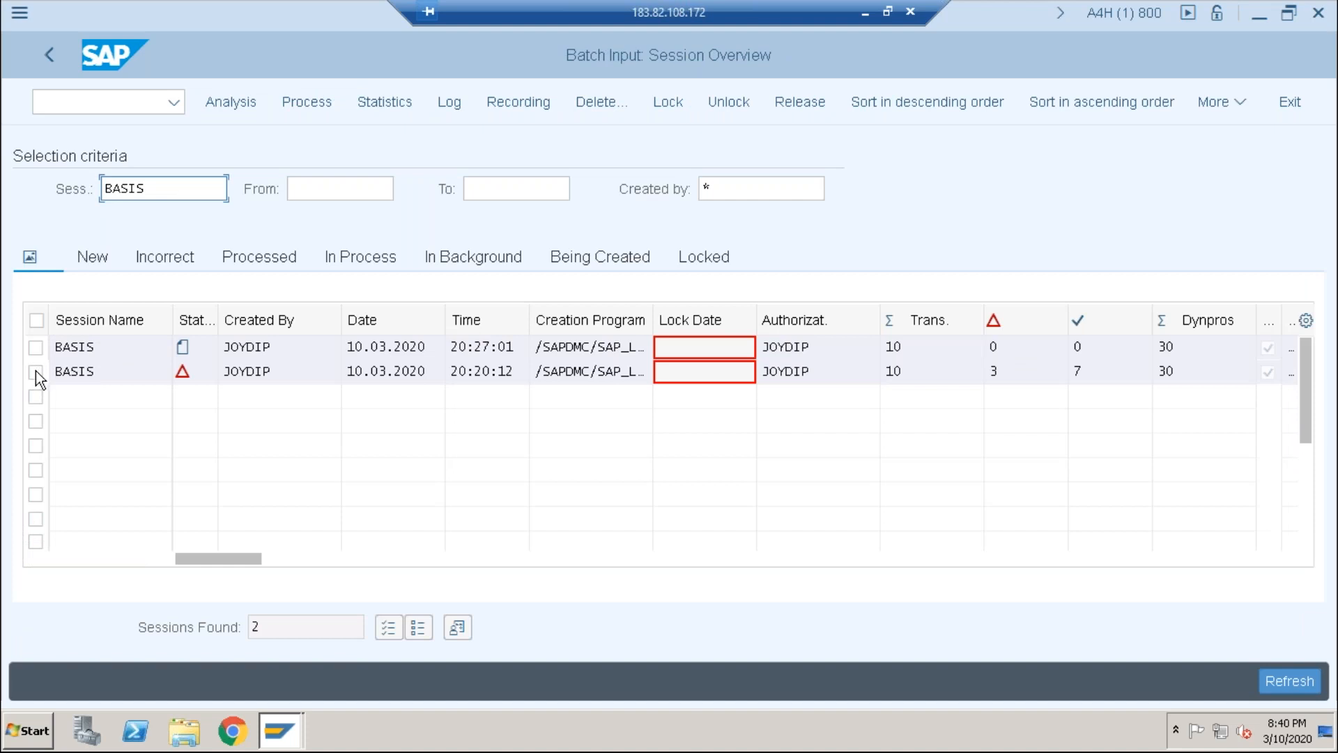
{"action": "left_click", "coordinate": [35, 373]}
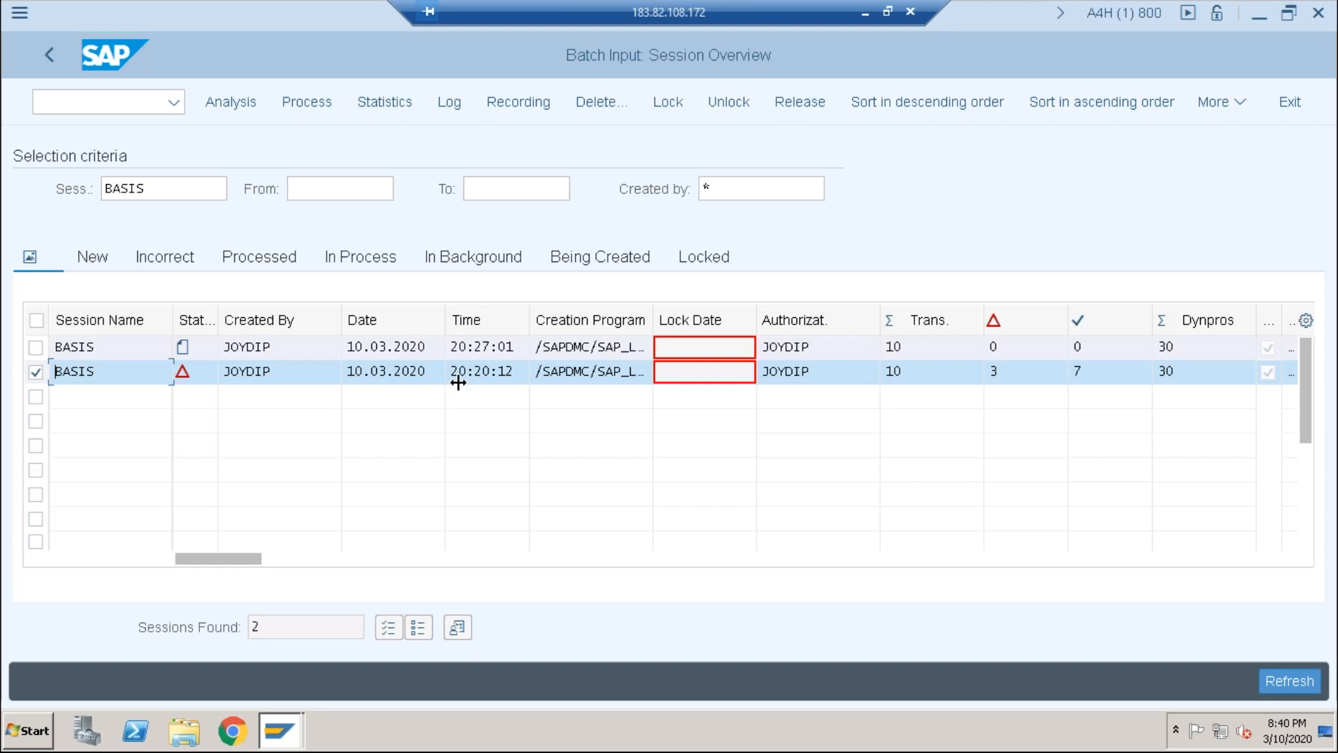
{"action": "left_click", "coordinate": [36, 347]}
{"action": "left_click", "coordinate": [35, 371]}
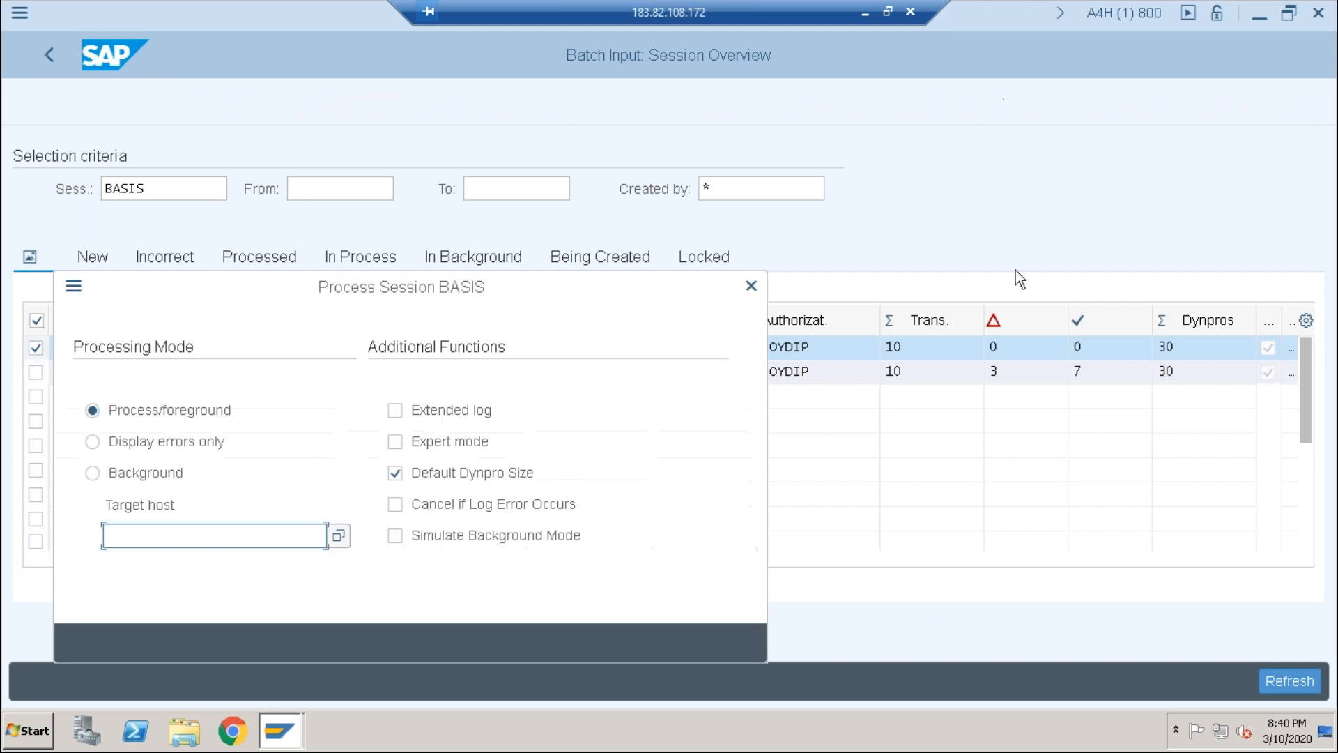
{"action": "left_click", "coordinate": [92, 474]}
{"action": "left_click", "coordinate": [659, 637]}
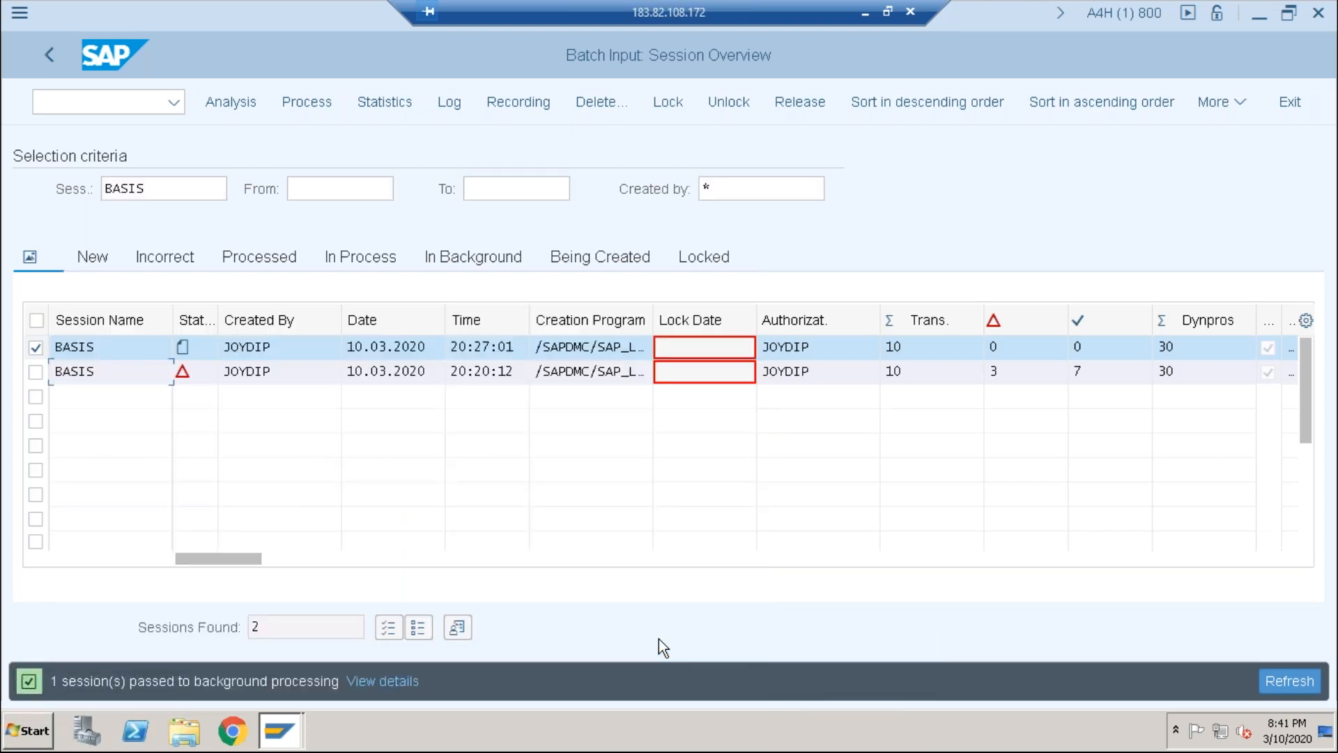
Step: Open user maintenance with transaction /nsu01
{"action": "left_click", "coordinate": [62, 105]}
{"action": "type", "text": "/nsu01"}
{"action": "key", "text": "Return"}
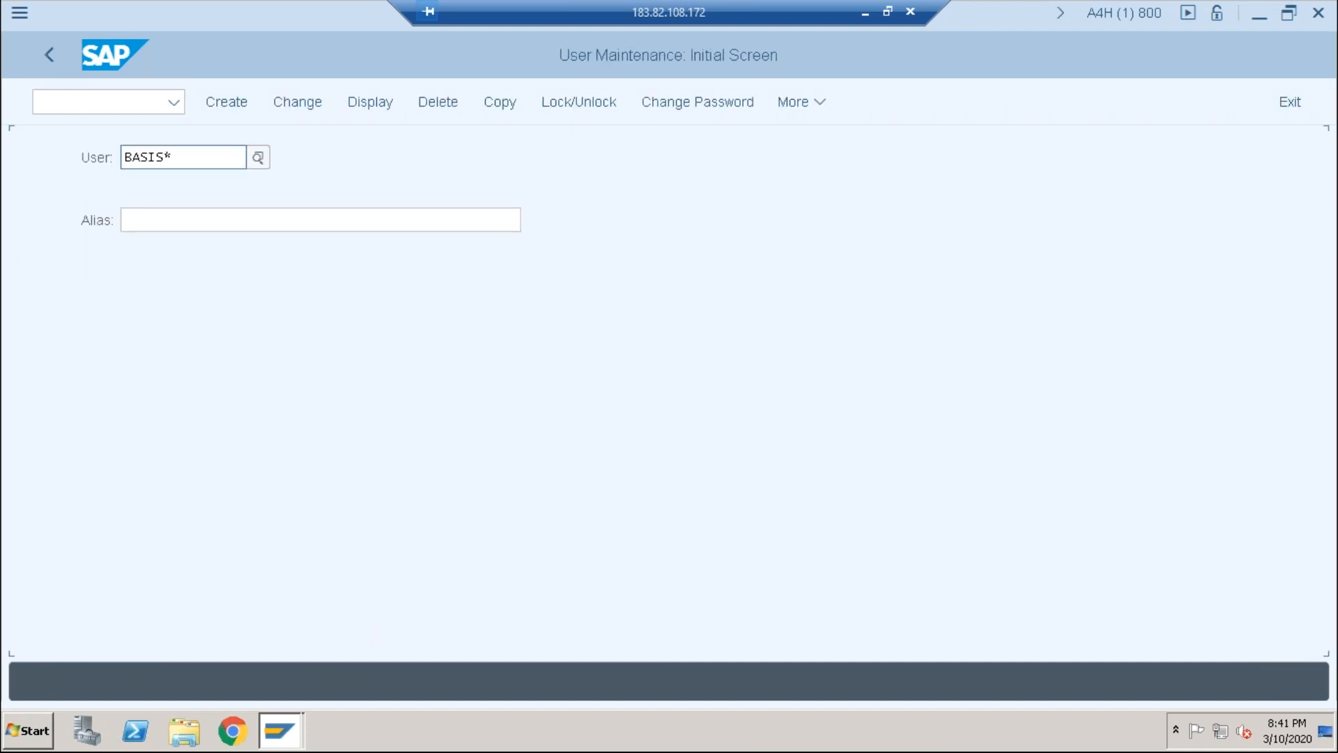
Step: Search users by the shared name pattern with a wildcard and review the 10 hits, numbered 20–28
{"action": "left_click", "coordinate": [197, 159]}
{"action": "key", "text": "BackSpace"}
{"action": "key", "text": "BackSpace"}
{"action": "key", "text": "BackSpace"}
{"action": "key", "text": "BackSpace"}
{"action": "key", "text": "BackSpace"}
{"action": "key", "text": "BackSpace"}
{"action": "type", "text": "joydip*"}
{"action": "left_click", "coordinate": [257, 157]}
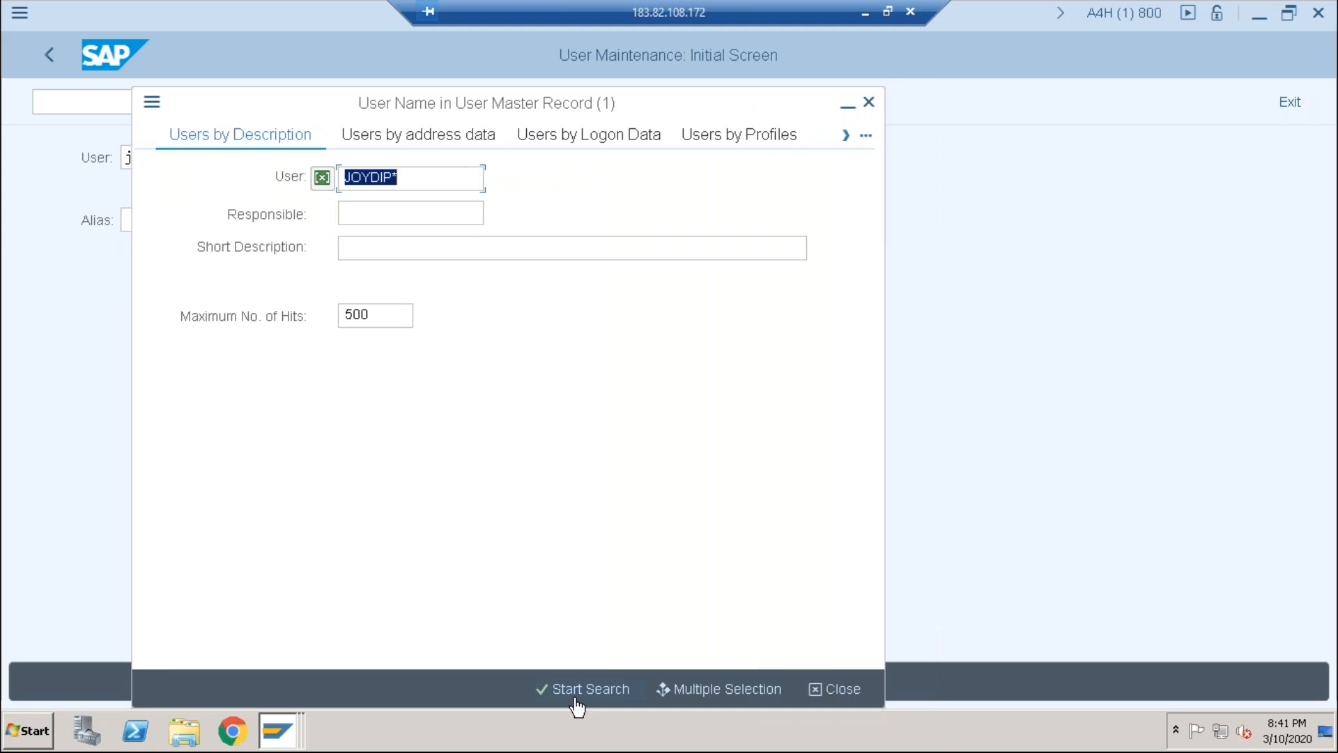
{"action": "left_click", "coordinate": [576, 699]}
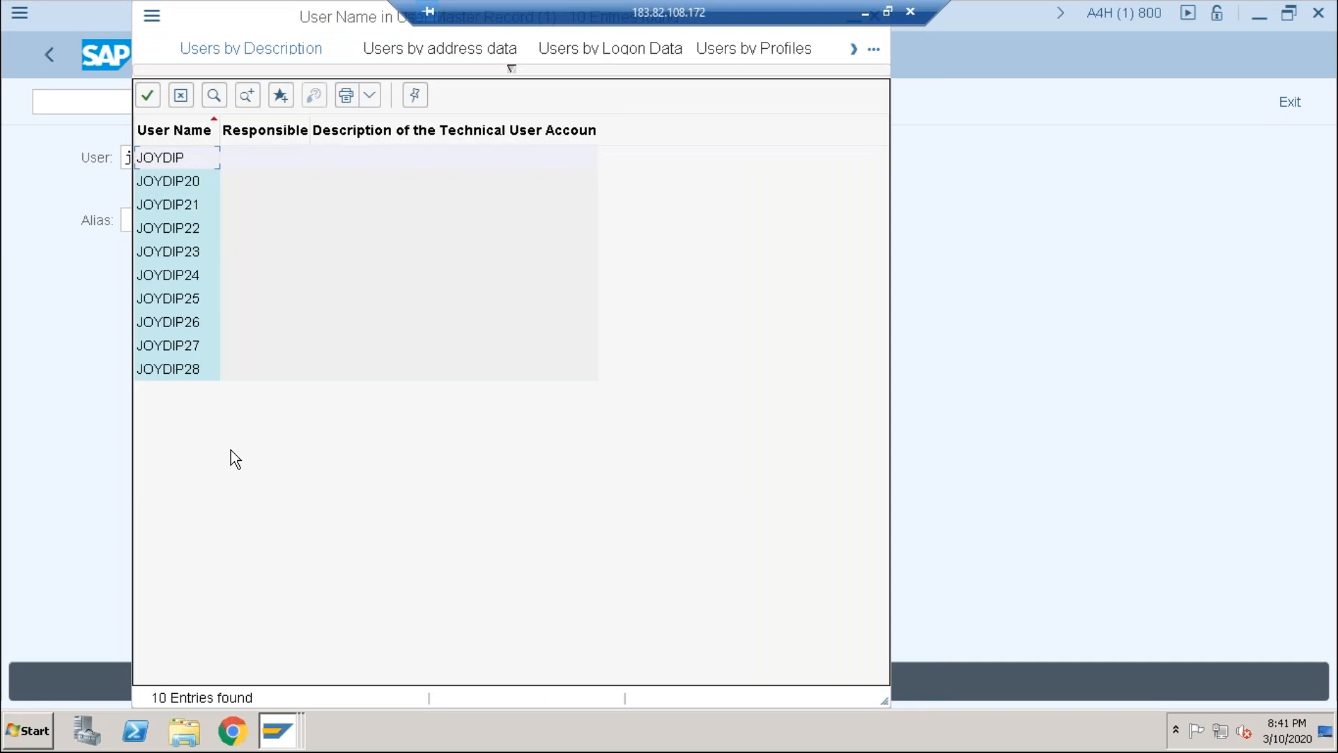
{"action": "left_click_drag", "start_coordinate": [252, 13], "coordinate": [252, 127]}
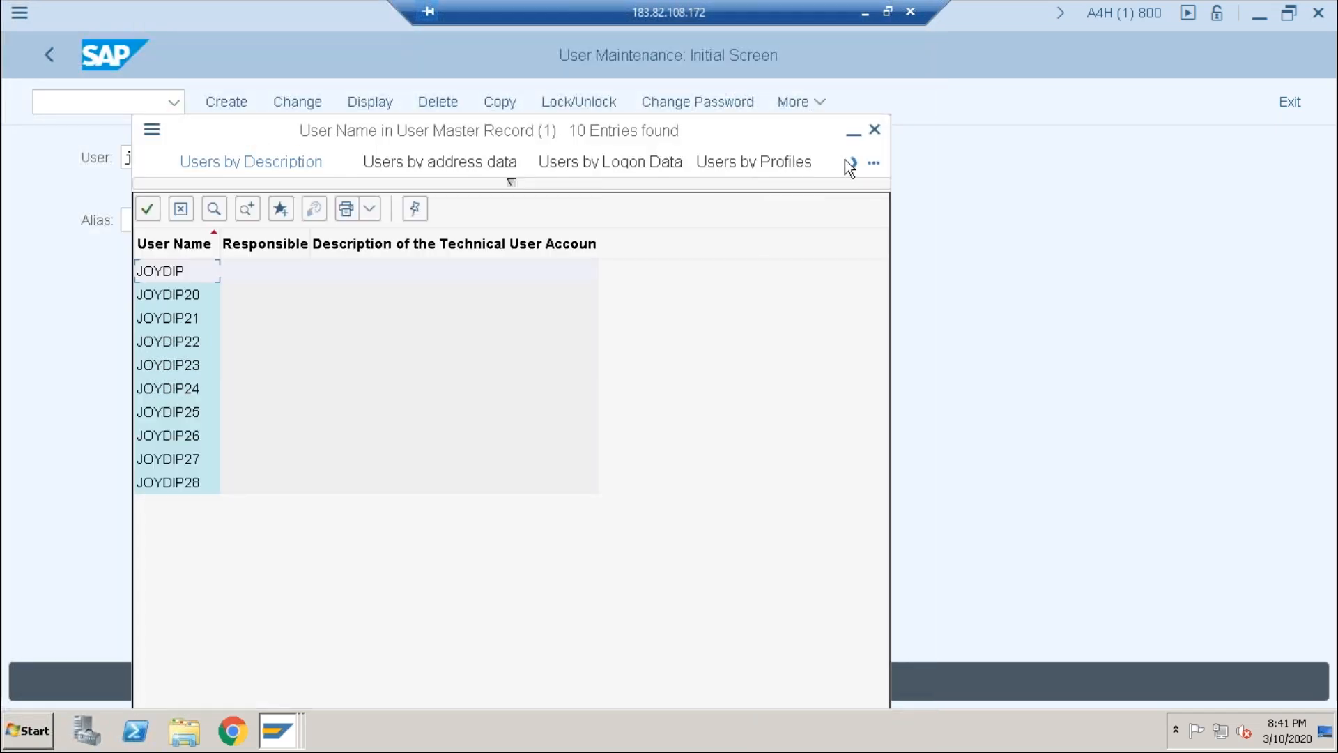
{"action": "left_click", "coordinate": [876, 129]}
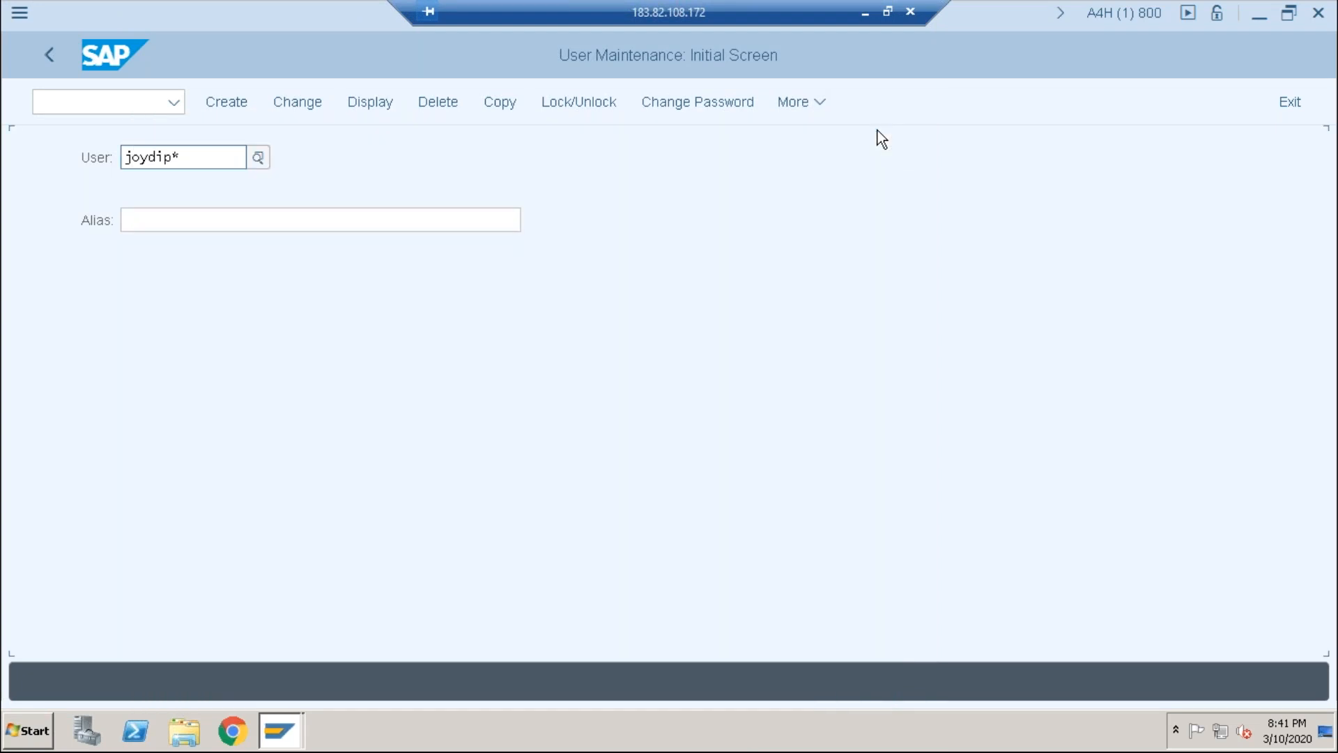